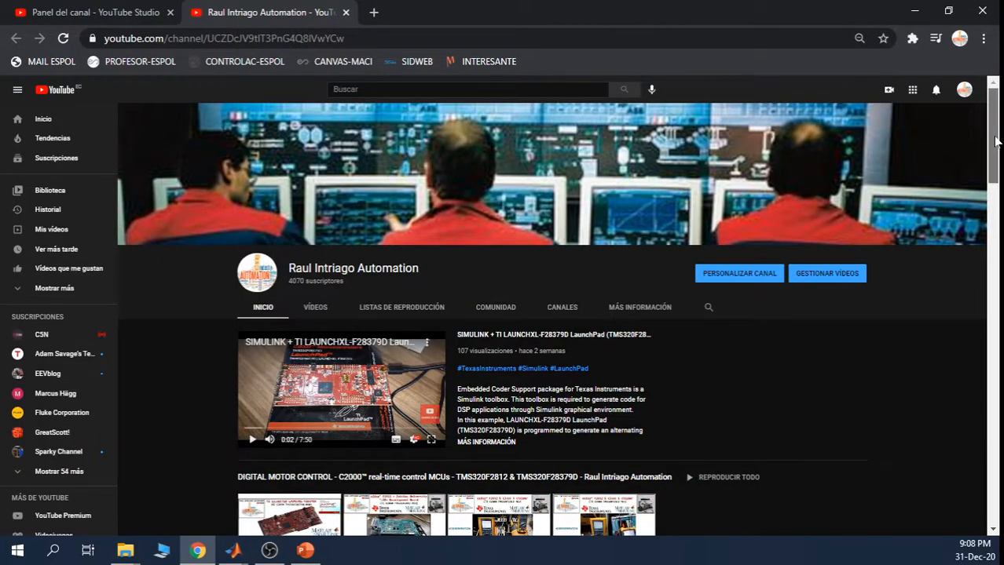
Browse the YouTube channel down to the power electronics playlists and switch to the three-phase bridge rectifier model in Simulink.
left_click_drag(995, 143, 994, 238)
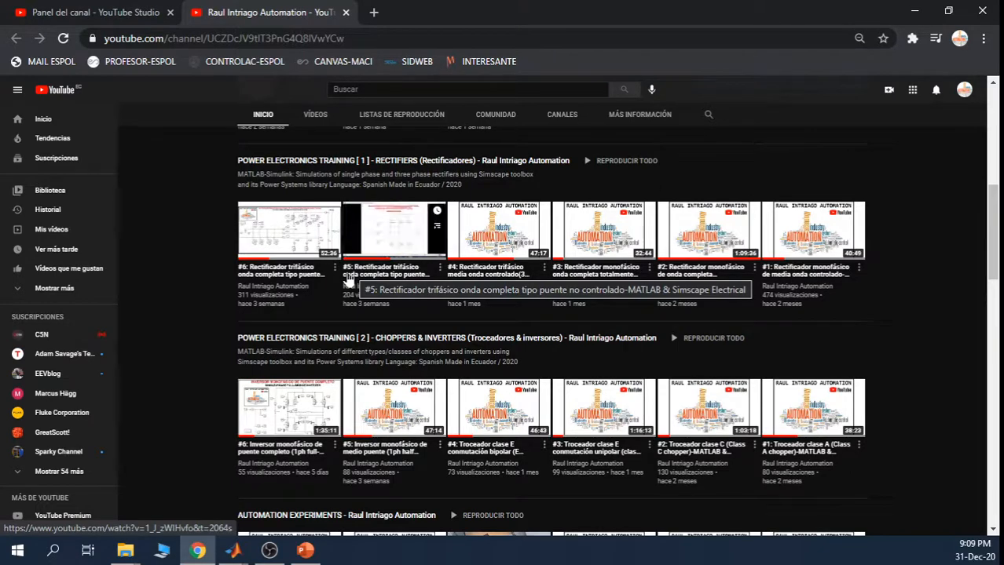
mouse_move(232, 549)
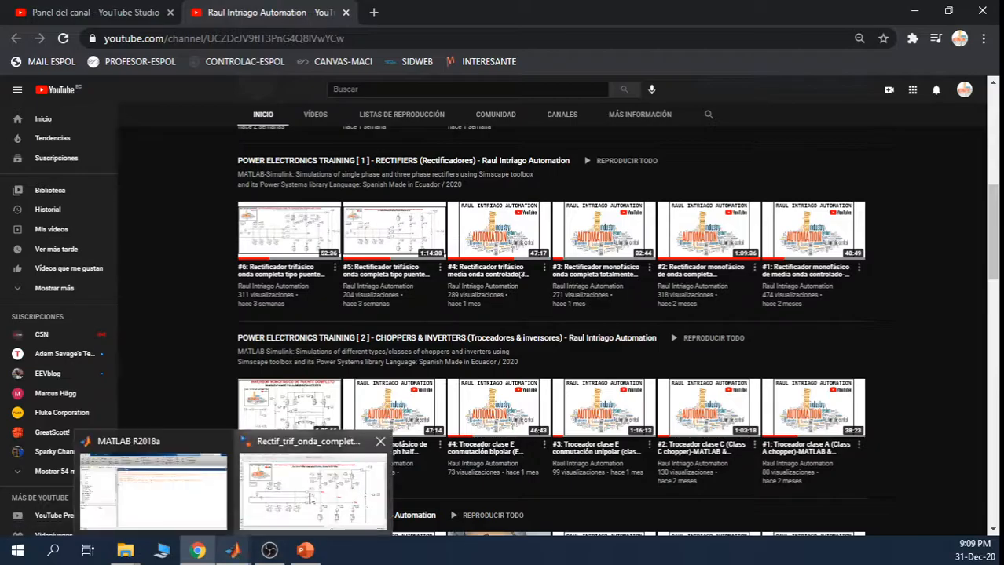
left_click(267, 479)
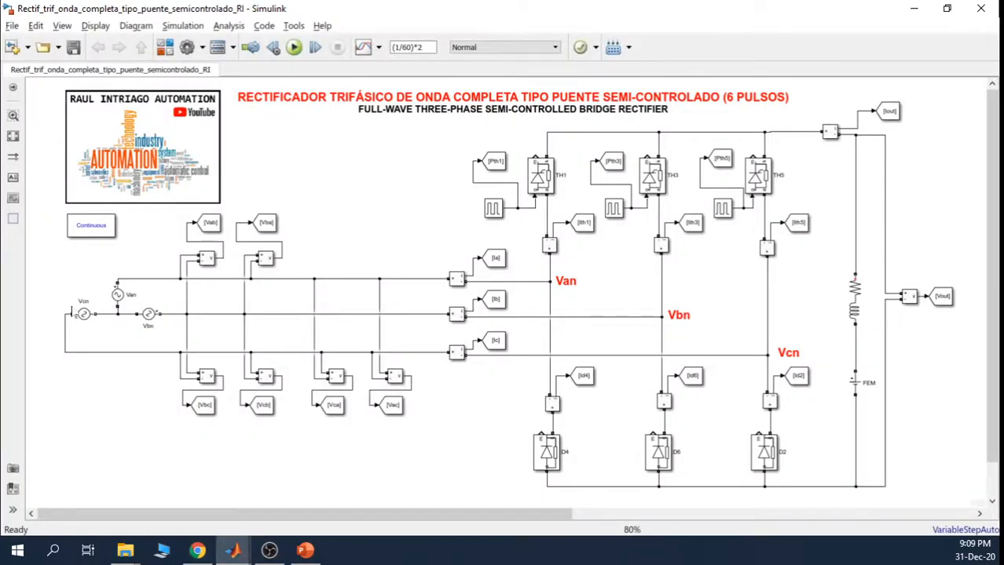
left_click_drag(245, 324, 301, 270)
key("ctrl+z")
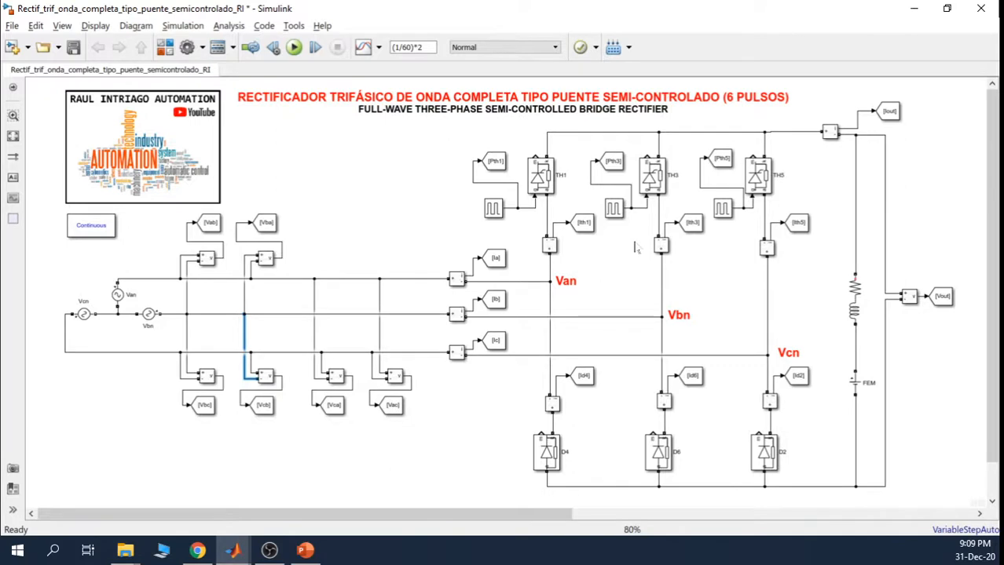
left_click(385, 200)
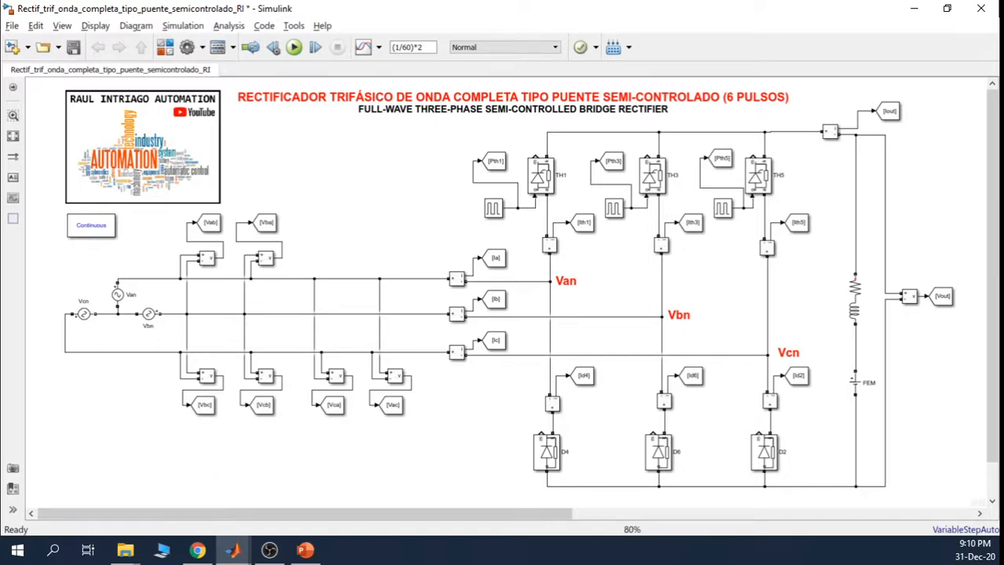
Revisit the power electronics playlists on the YouTube channel and return to the Simulink rectifier model.
key("alt+Tab")
mouse_move(281, 288)
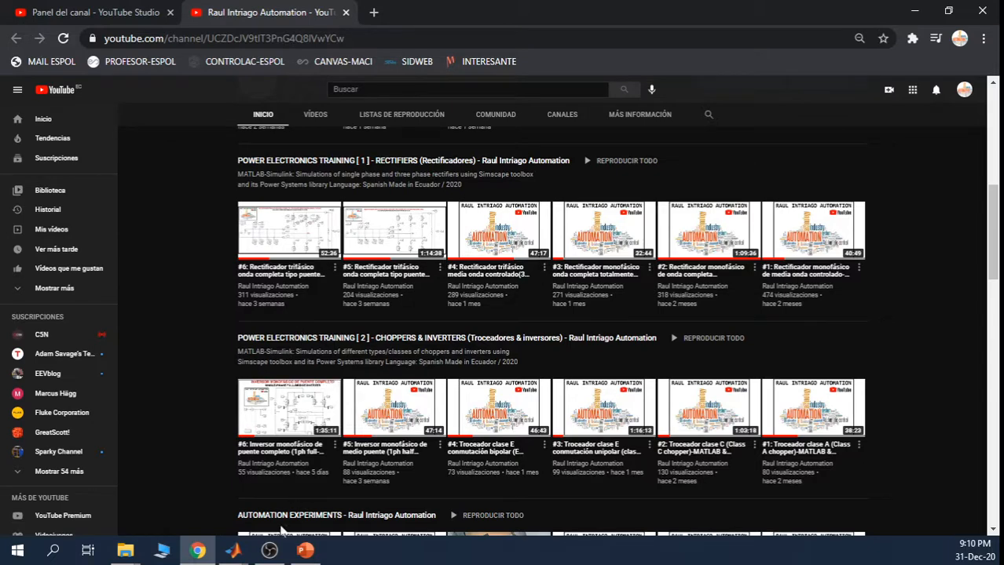
mouse_move(226, 554)
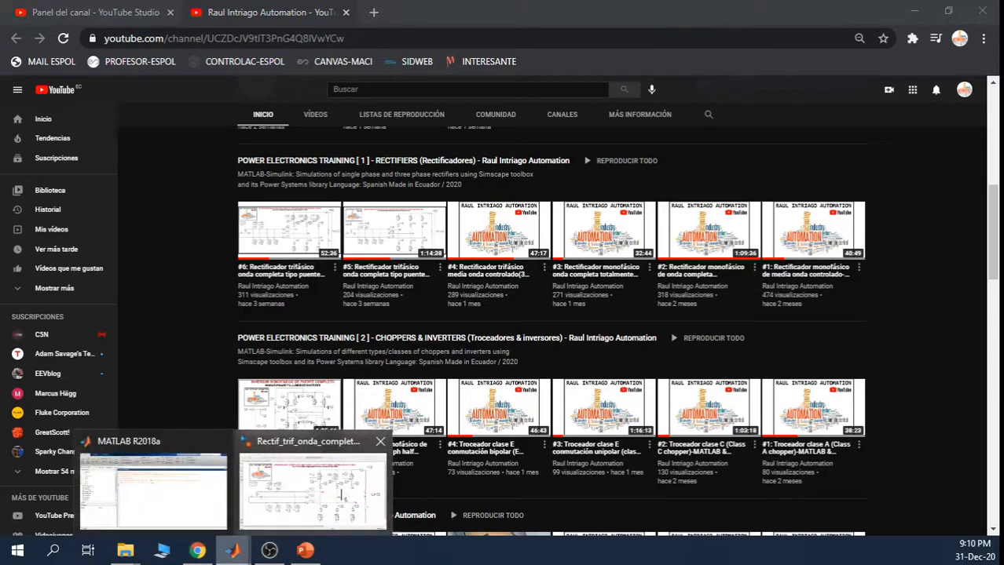
left_click(295, 490)
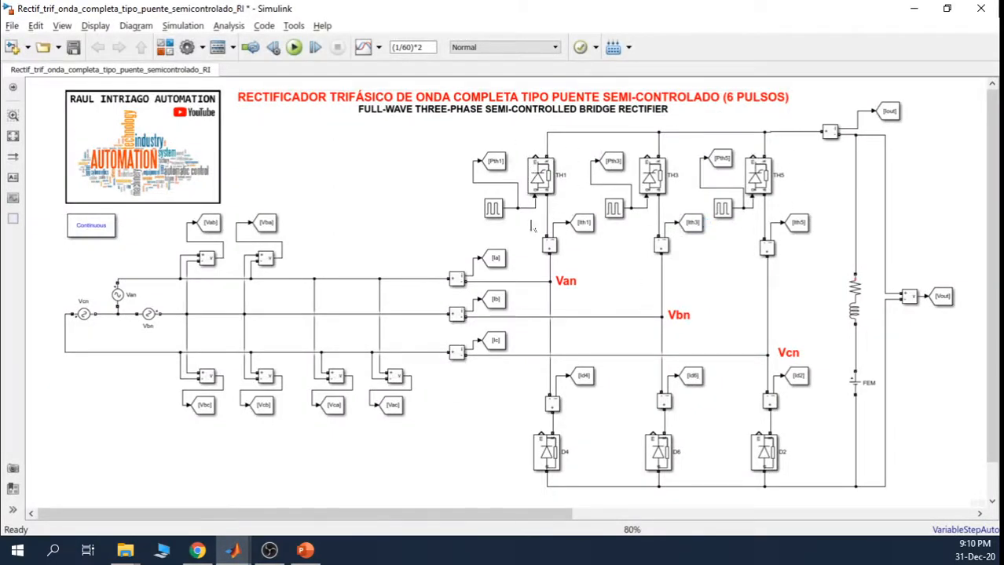
In the Spanish title annotation, replace "SEMI-" with "TOTALMENTE" before "CONTROLADO".
left_click(685, 100)
left_click(462, 110)
double_click(462, 100)
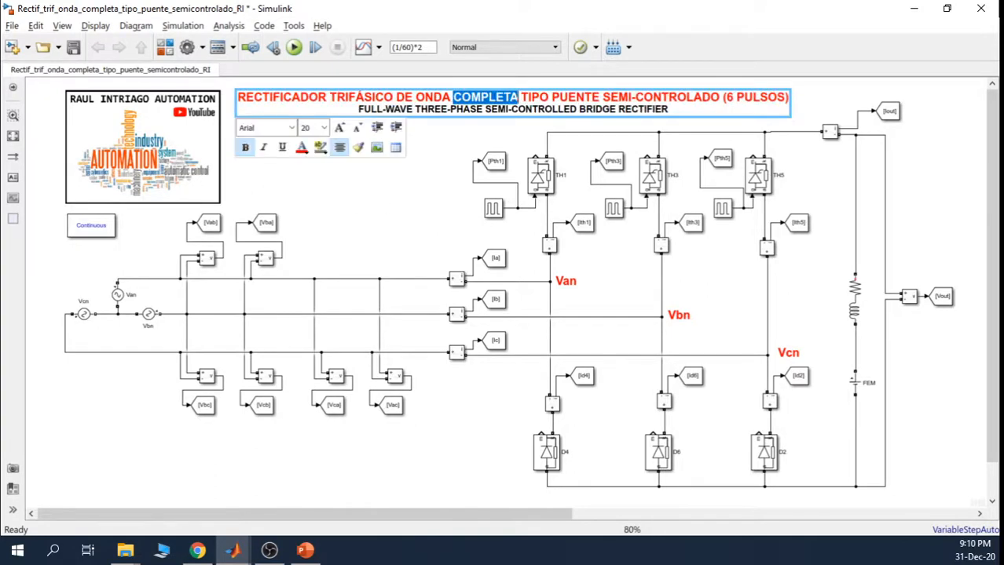
left_click(462, 100)
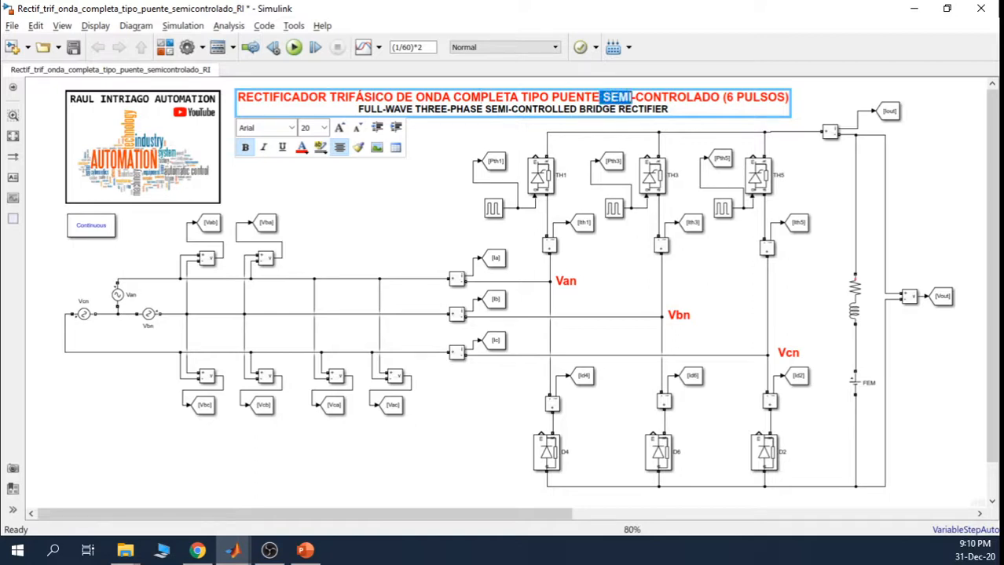
left_click_drag(603, 97, 633, 98)
key("BackSpace")
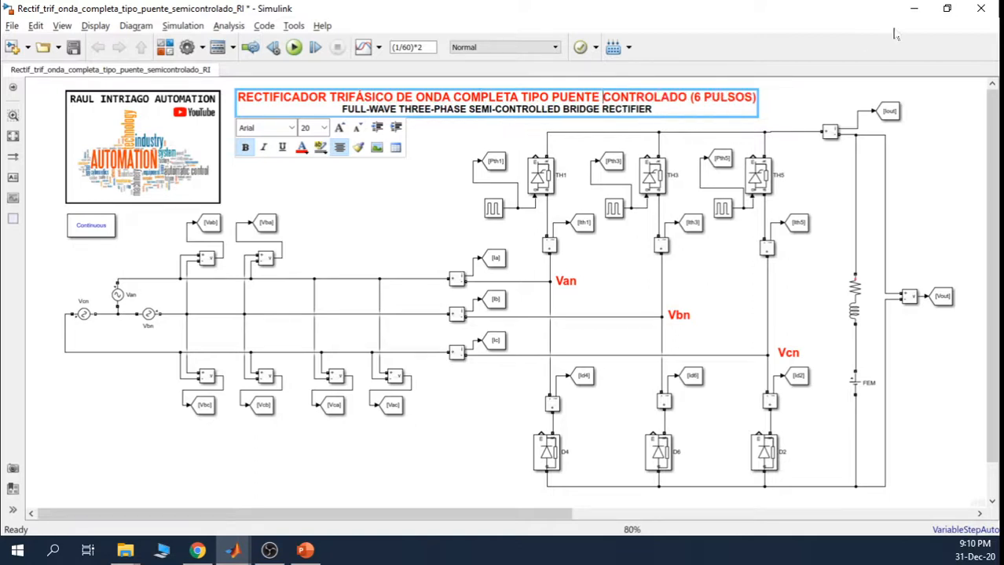
type("to")
key("BackSpace")
key("BackSpace")
type("TOTLA")
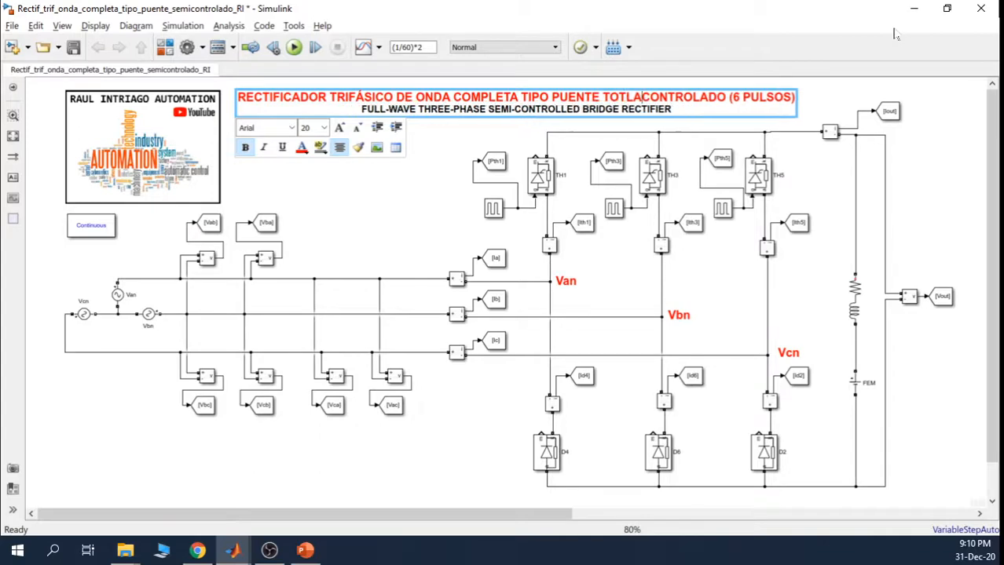
key("BackSpace")
key("BackSpace")
type("ALMENTE")
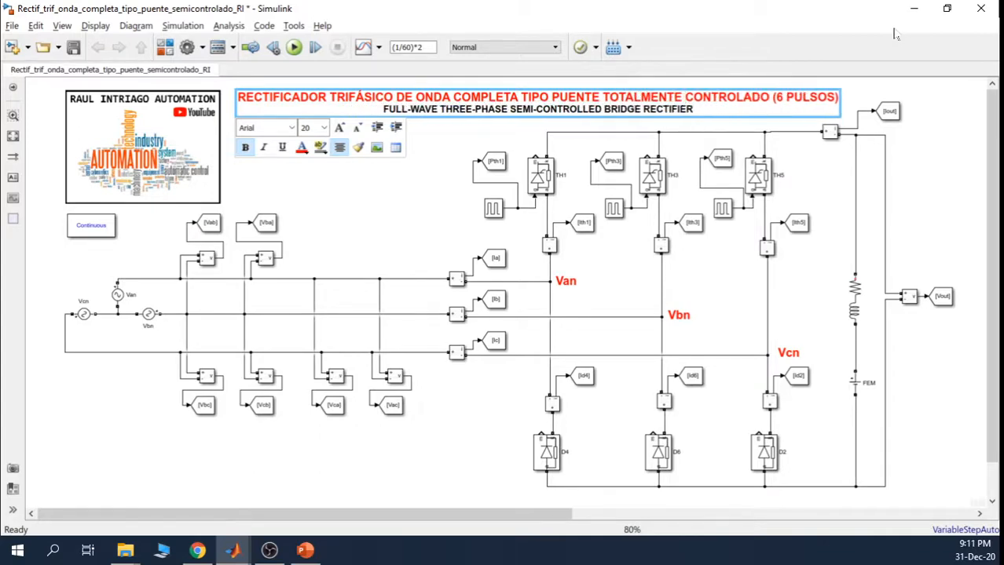
Reorder the English subtitle so "FULL-WAVE" follows "THREE-PHASE", with single spacing between the words.
left_click(487, 109)
key("shift+Left")
key("shift+Left")
key("shift+Left")
key("shift+Left")
key("shift+Left")
key("shift+Left")
key("shift+Left")
key("shift+Left")
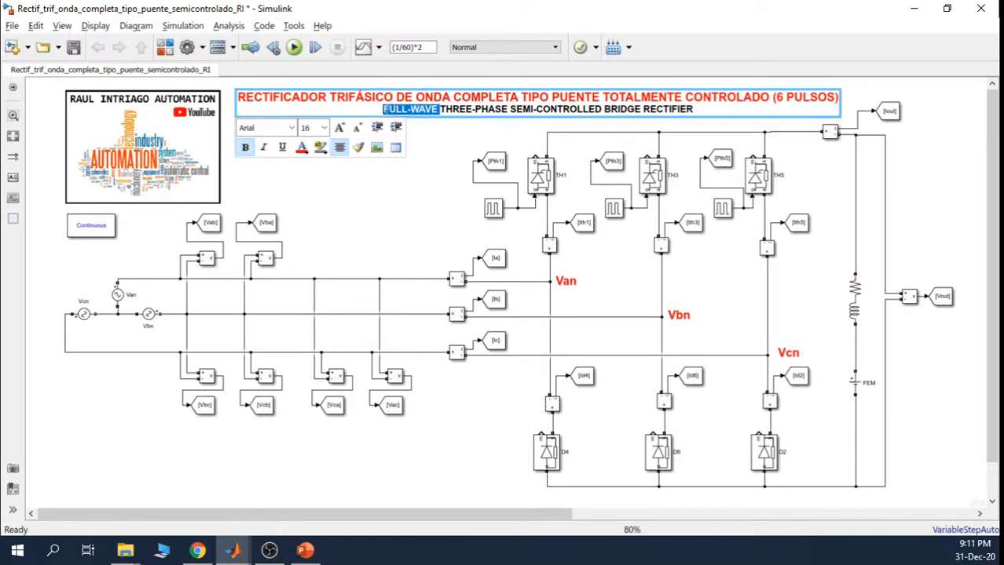
key("BackSpace")
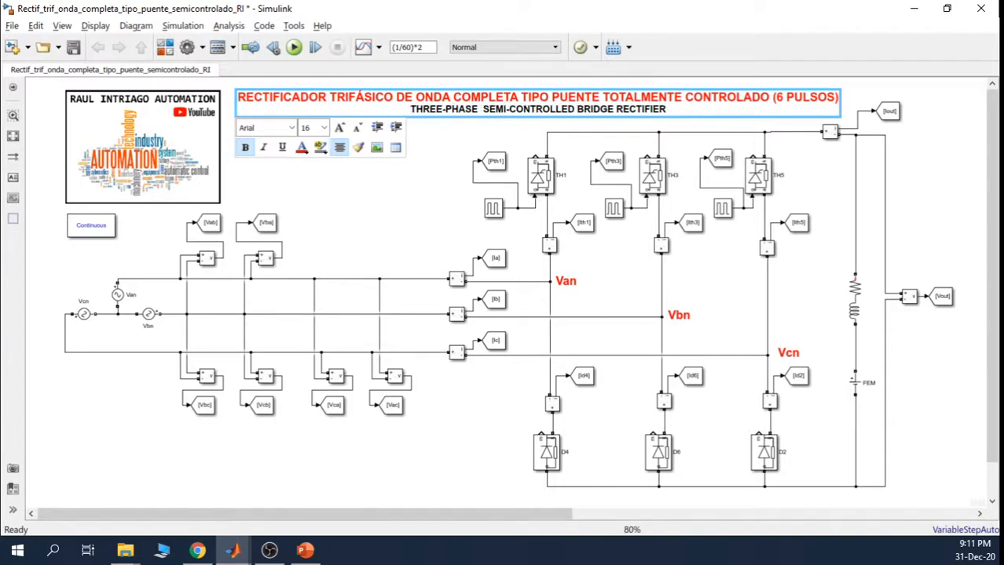
type("FULL-WAVE")
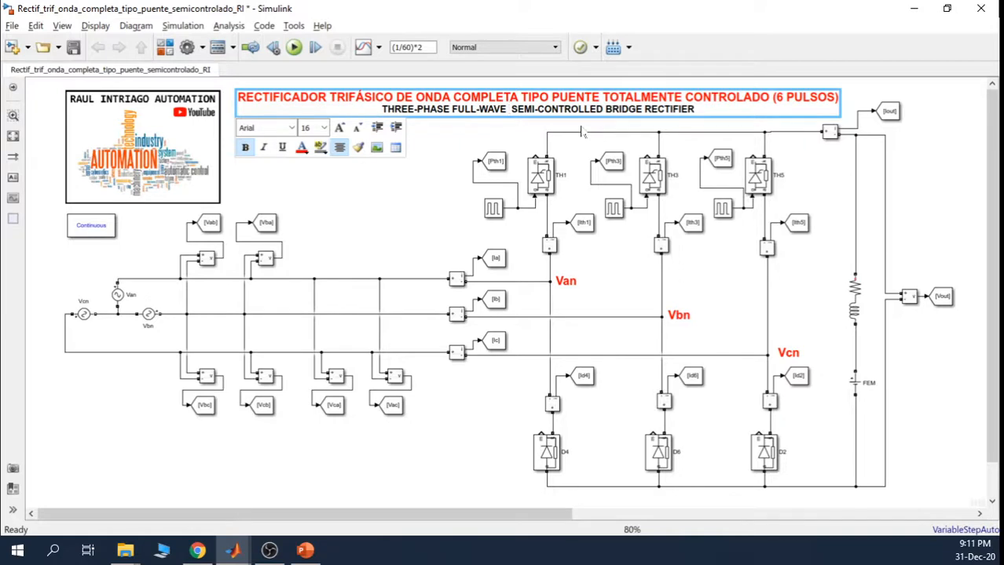
key("Delete")
Replace "SEMI-" with "FULLY-" before "CONTROLLED" in the English subtitle and finish editing the annotation.
left_click_drag(536, 109, 523, 109)
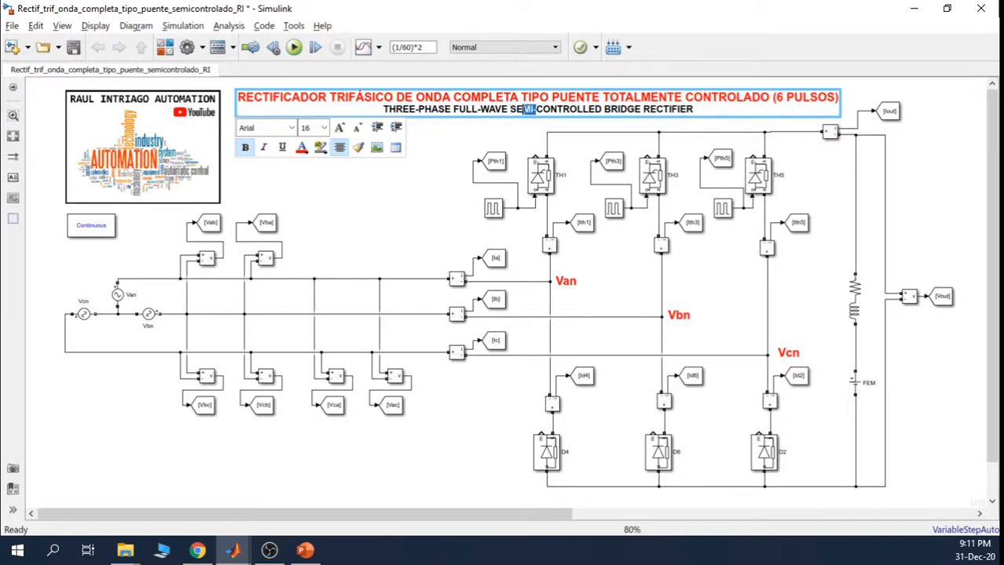
type("FULLY")
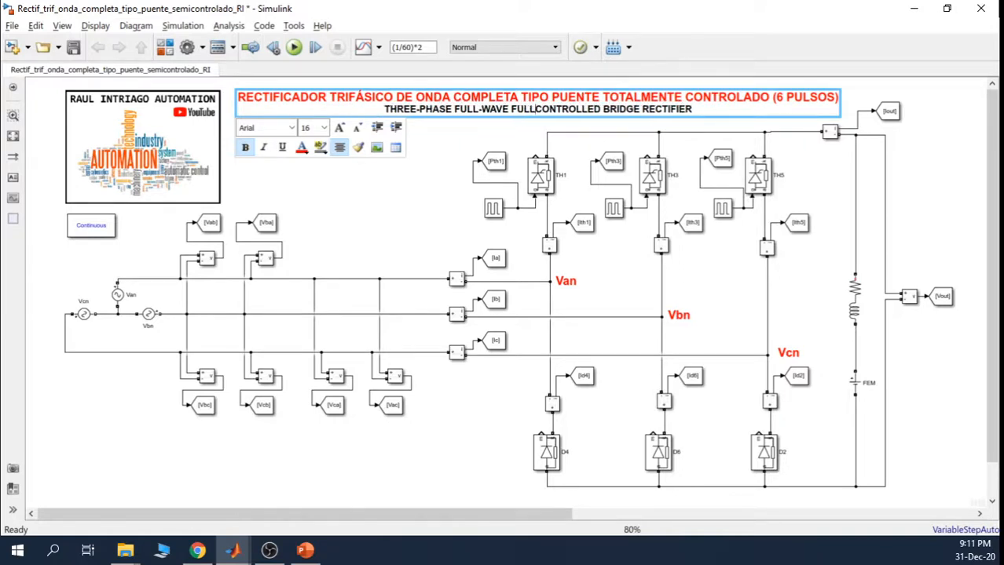
type("-")
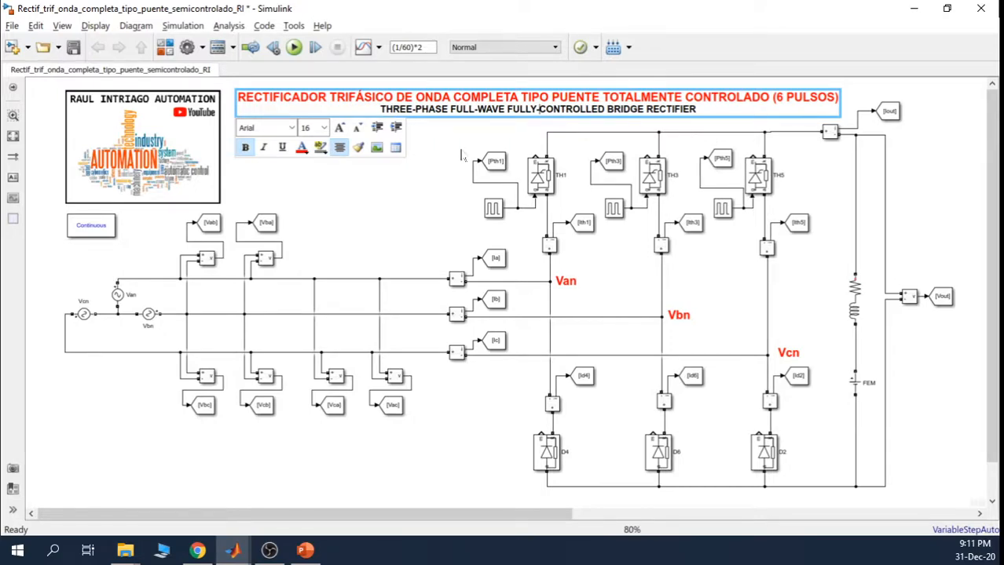
left_click(411, 226)
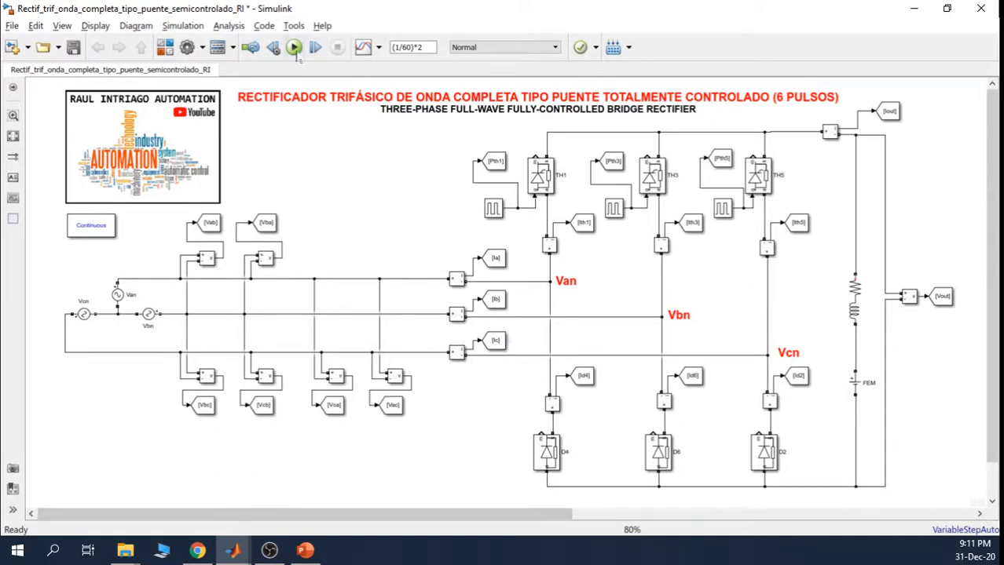
Save the model under the new name Rectif_trif_onda_completa_tipo_puente_totalmente_controlado_RI as a Simulink model.
left_click(12, 25)
left_click(47, 119)
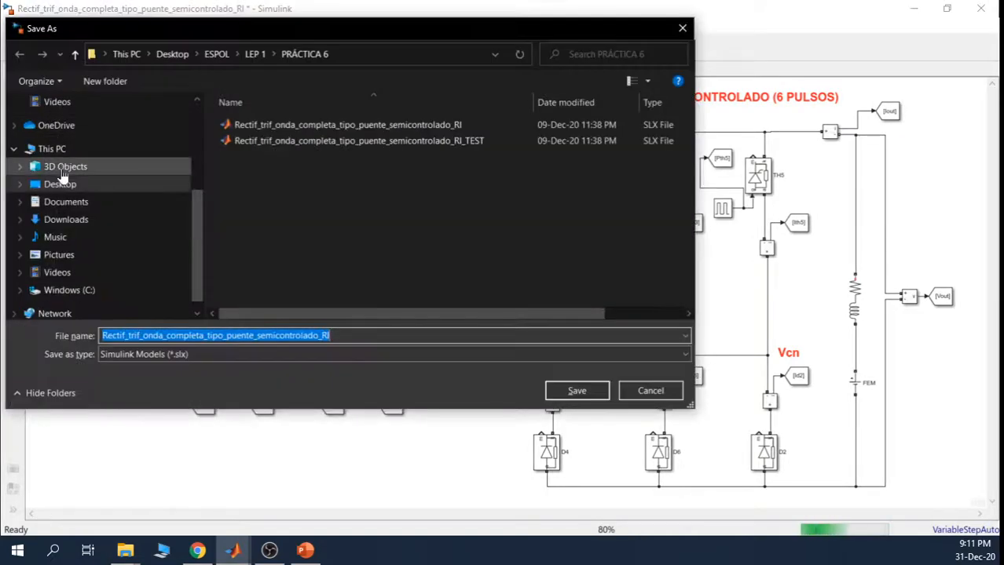
left_click(61, 185)
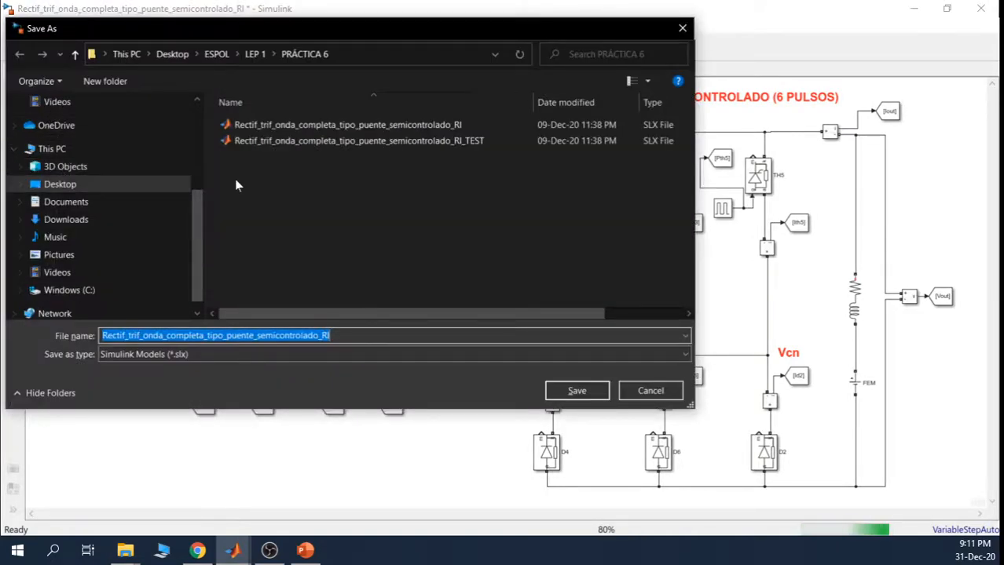
left_click(307, 335)
left_click(307, 336)
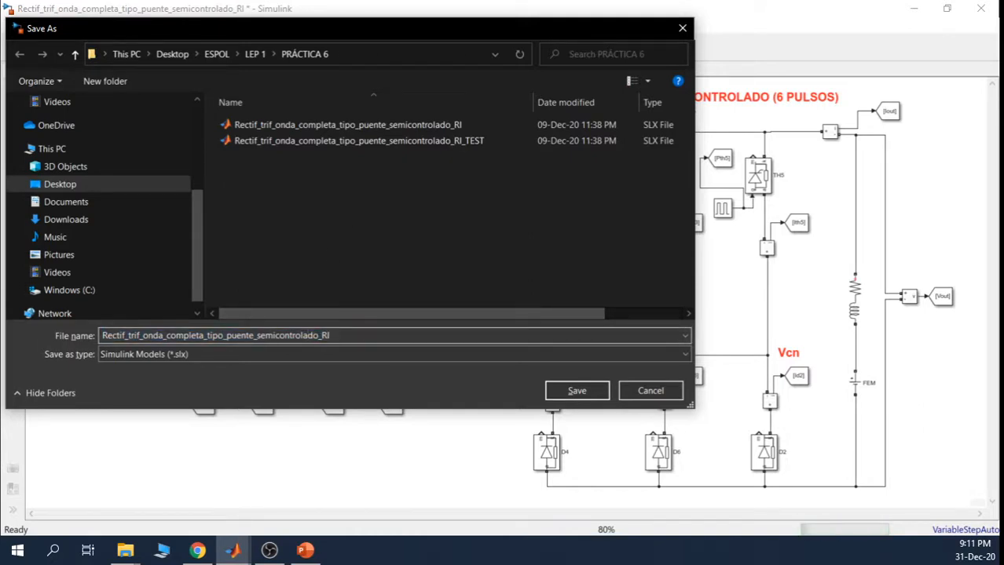
left_click_drag(264, 335, 277, 335)
key("shift+Left")
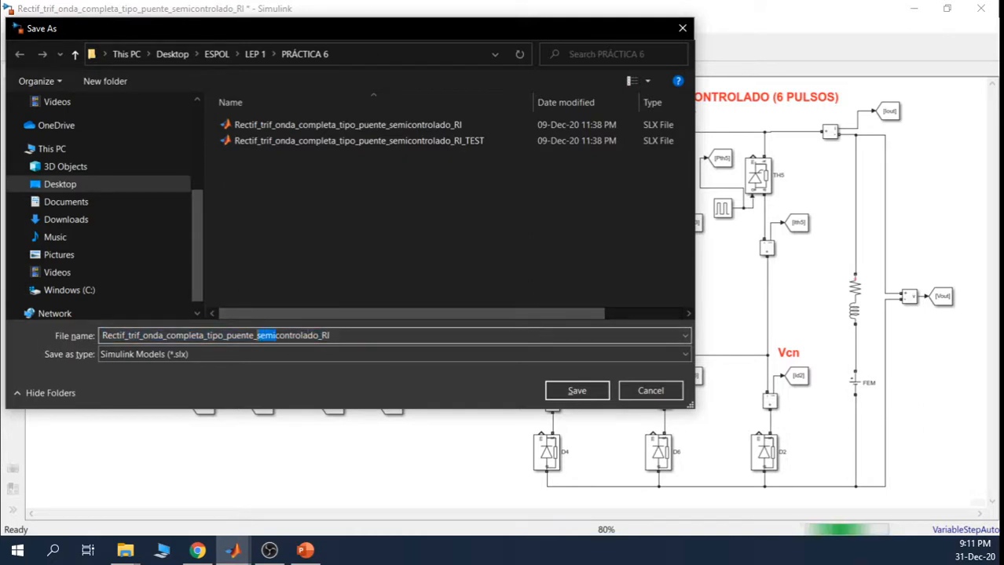
type("TO")
key("BackSpace")
key("BackSpace")
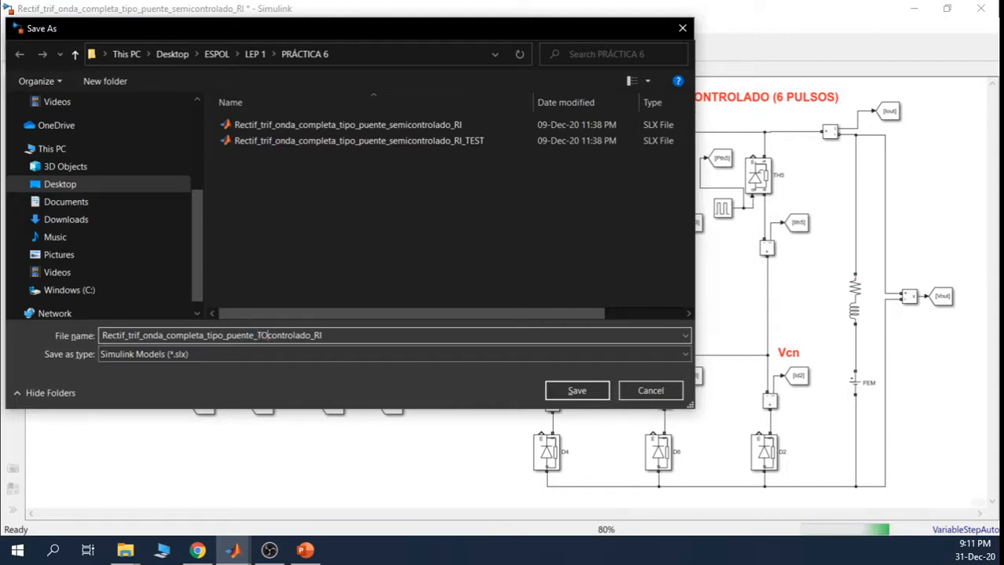
type("totalm")
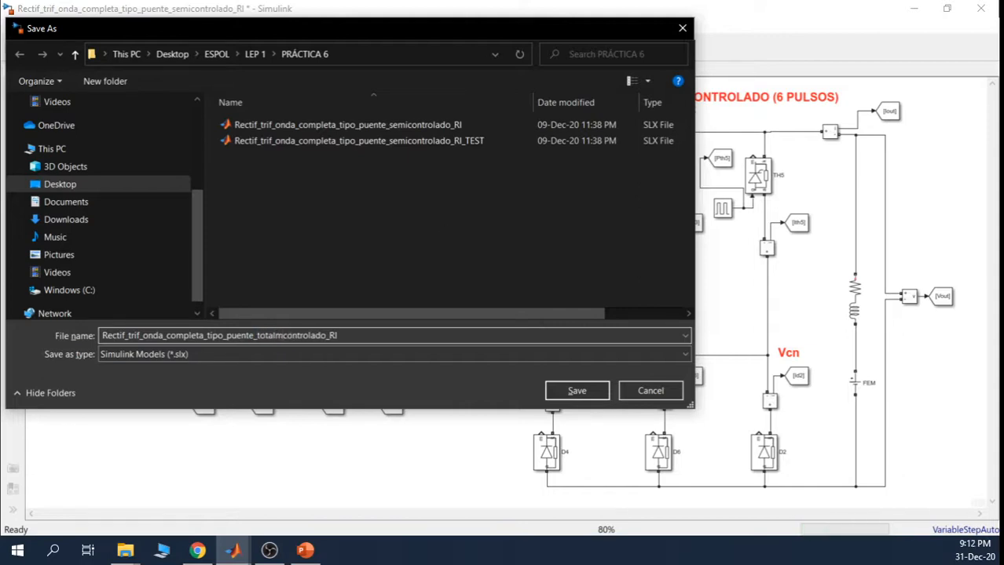
type("ente_")
left_click(576, 392)
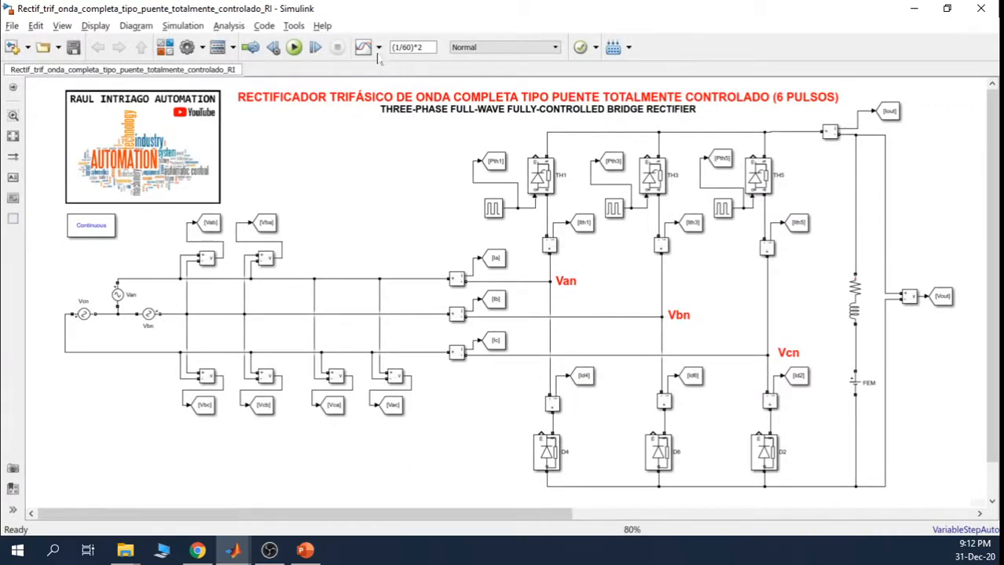
Run the simulation, open its error diagnostics and locate the first reported Pulse Generator block in the model.
left_click(294, 47)
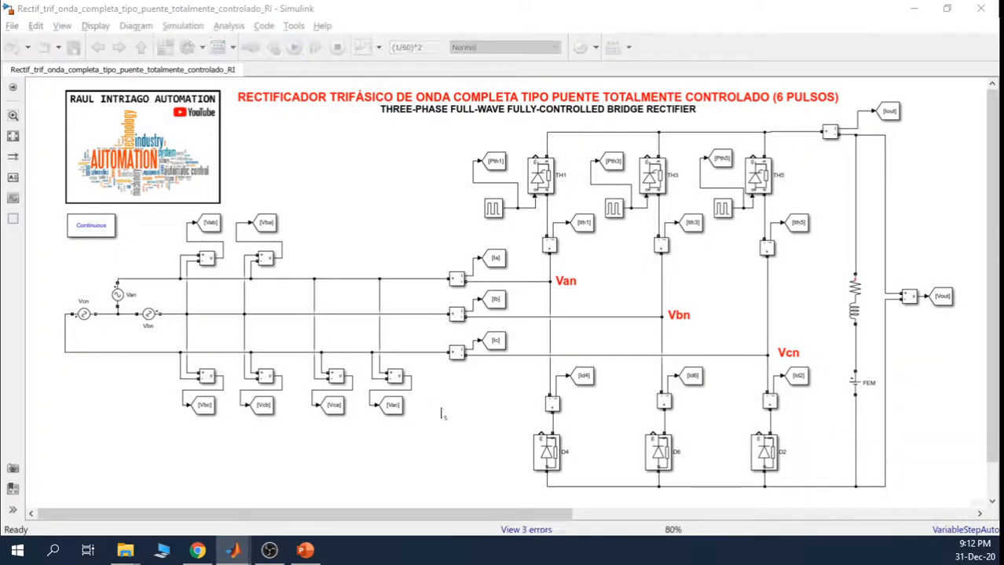
left_click(526, 530)
left_click_drag(560, 498, 517, 119)
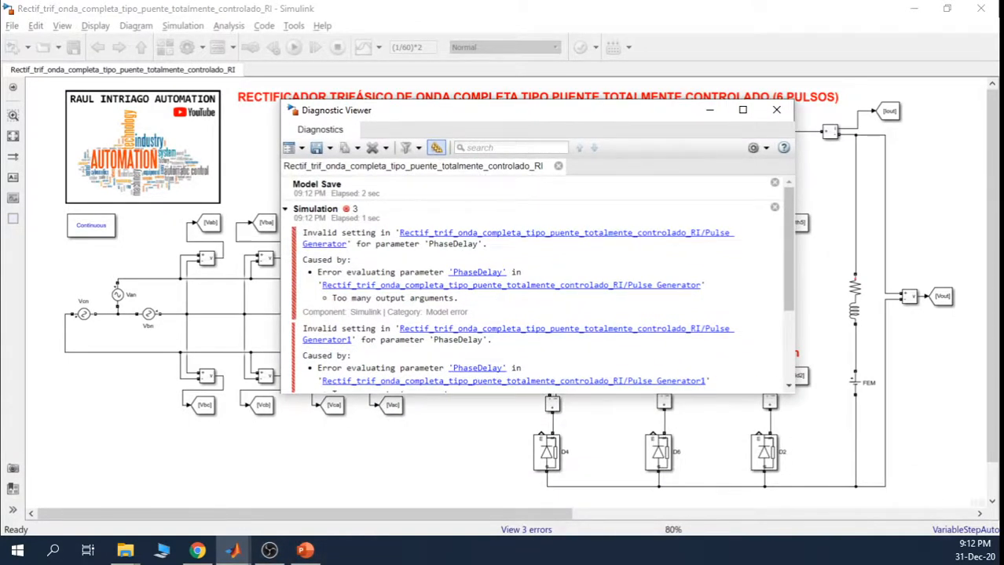
left_click(330, 245)
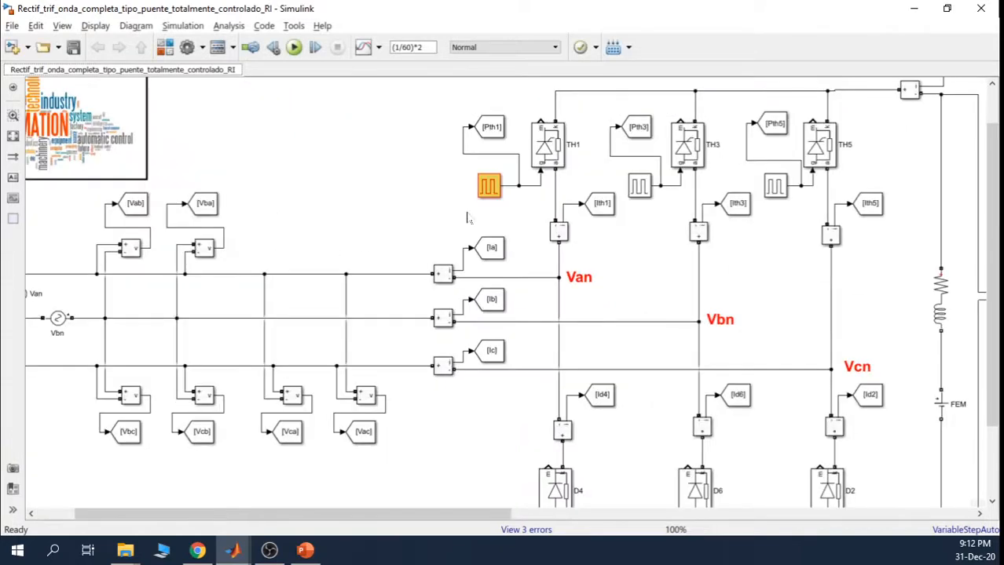
Examine the phase delay expression in the parameters of the Pulse Generator that drives thyristor TH1.
double_click(486, 203)
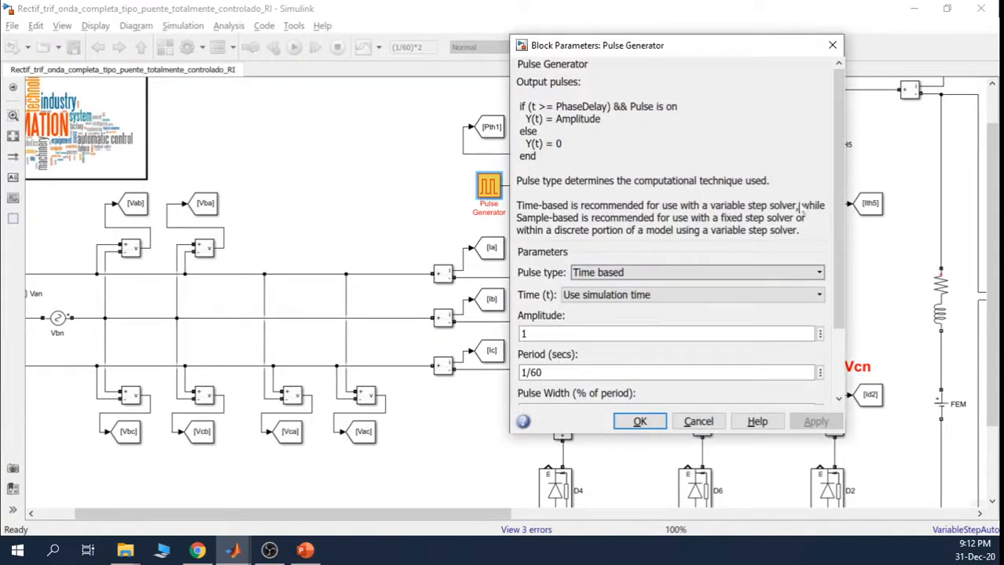
left_click_drag(839, 206, 843, 269)
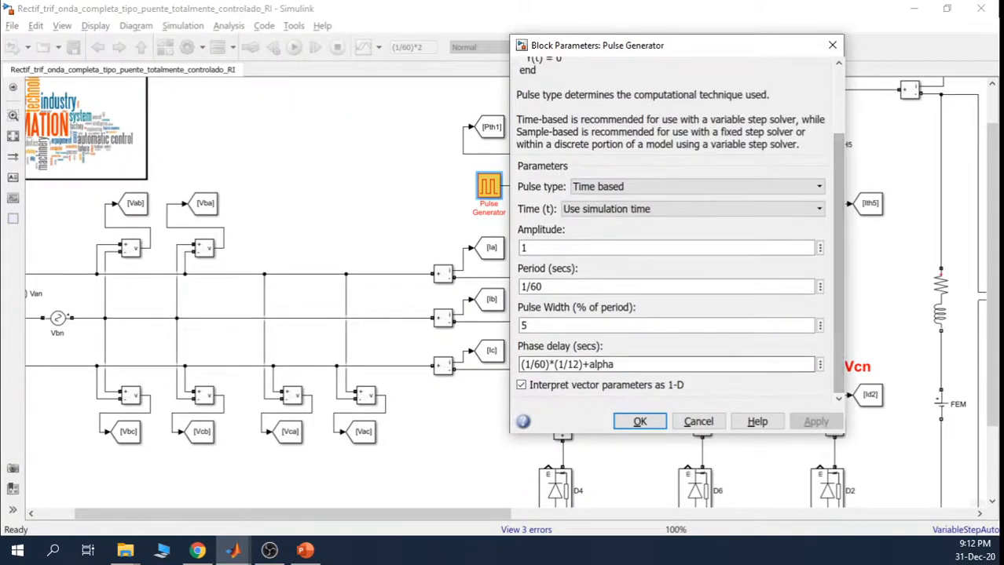
left_click_drag(520, 364, 616, 364)
left_click(831, 45)
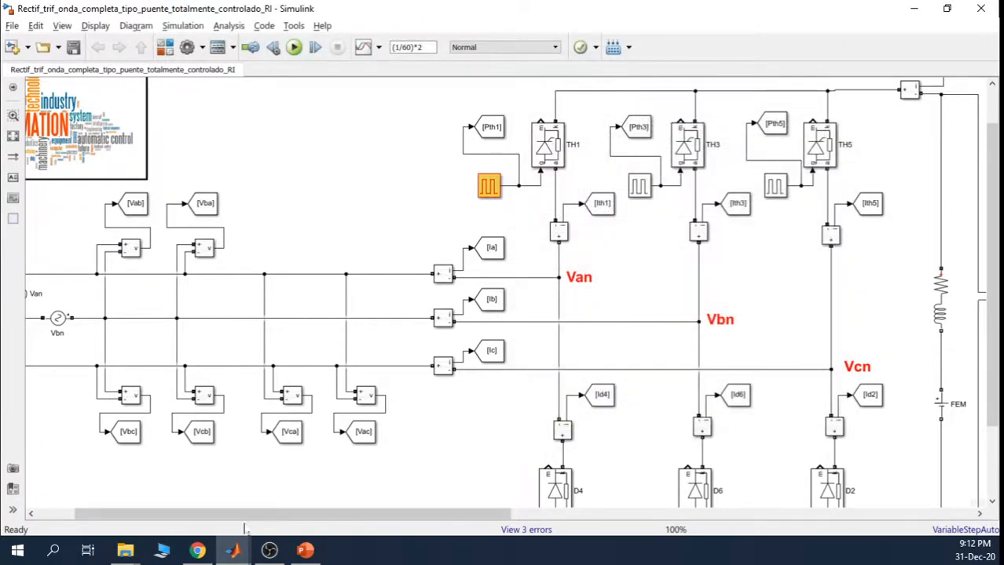
Switch to the main MATLAB window and write alpha=(1/60)/12 in a new script.
left_click(235, 552)
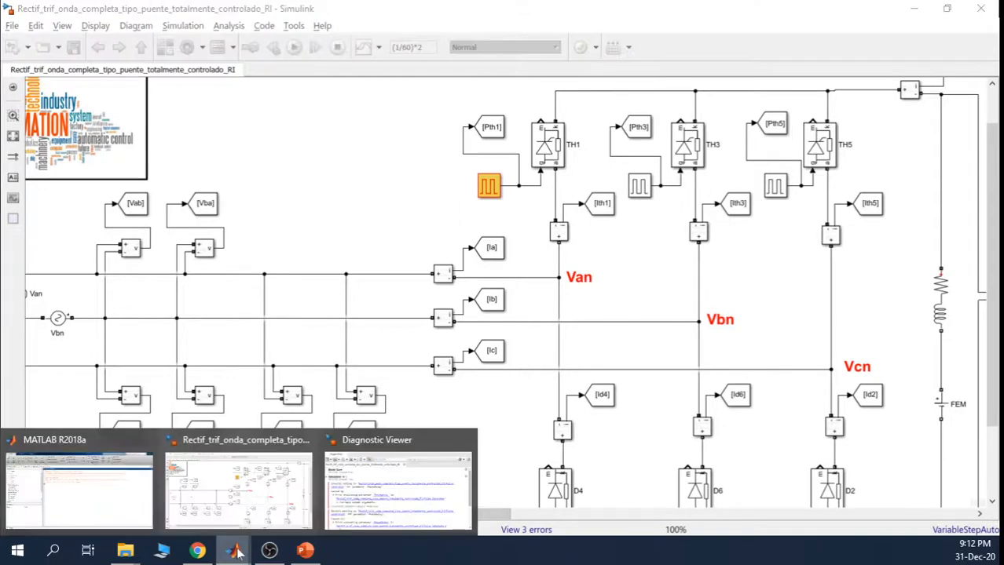
left_click(121, 478)
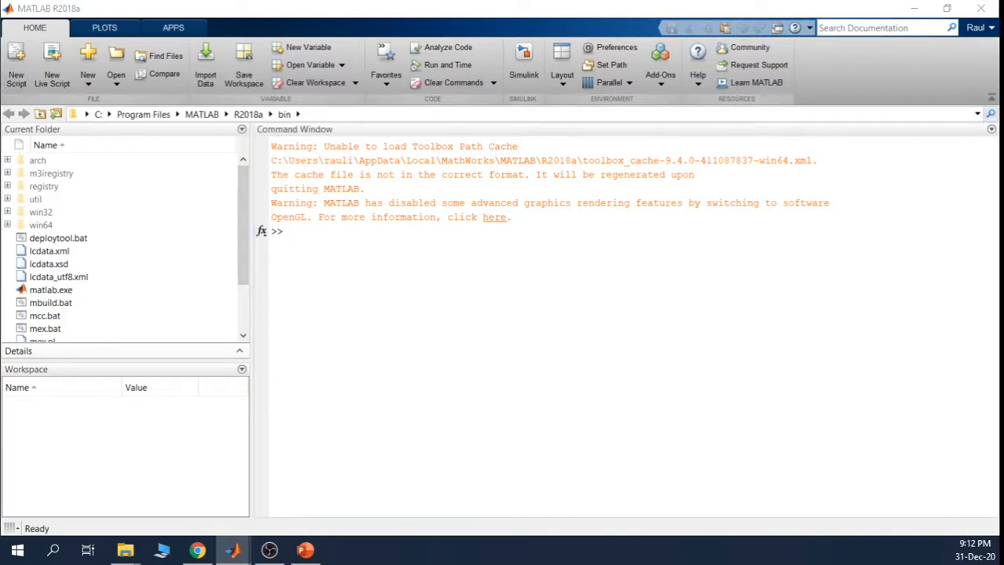
left_click_drag(366, 325, 493, 125)
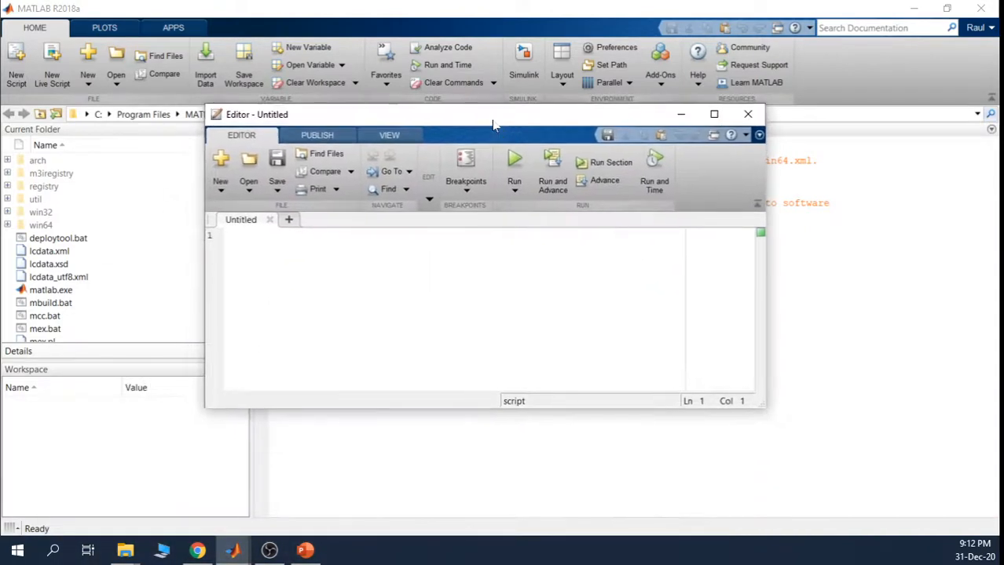
type("alpha=0")
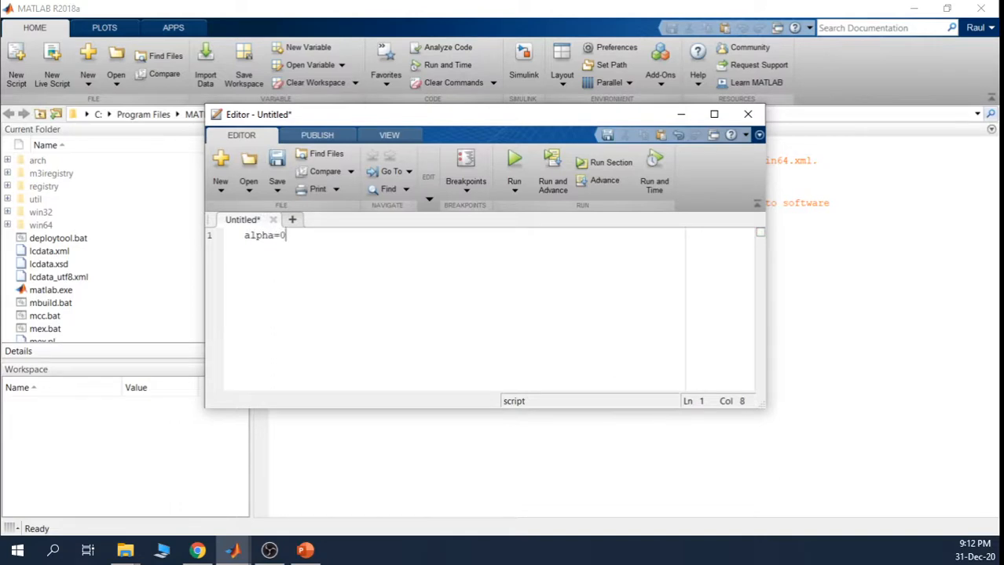
key("BackSpace")
type("(")
type("1/609")
type(")")
type("/12")
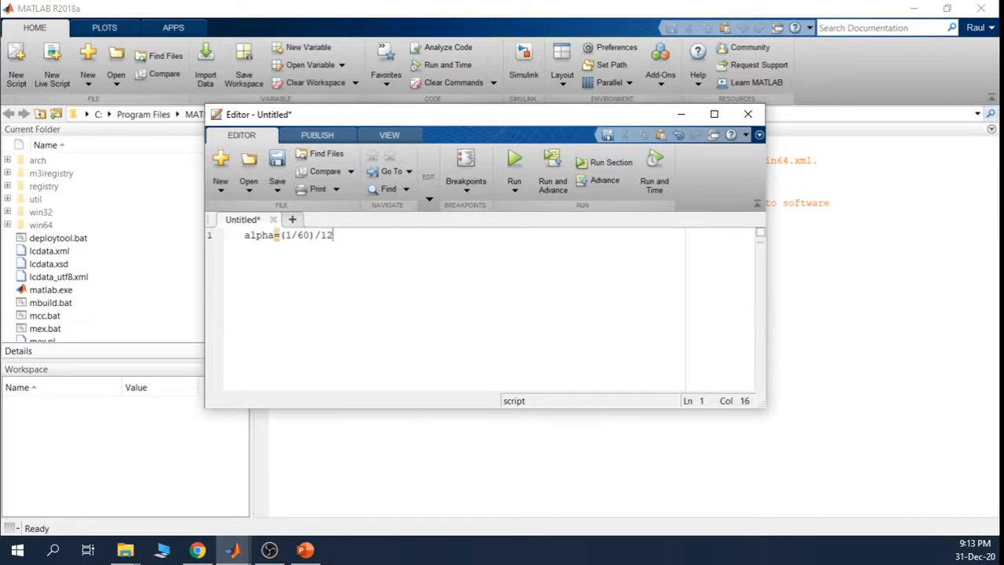
Evaluate the whole alpha assignment line from the script to define the variable in the workspace.
left_click_drag(314, 236, 280, 235)
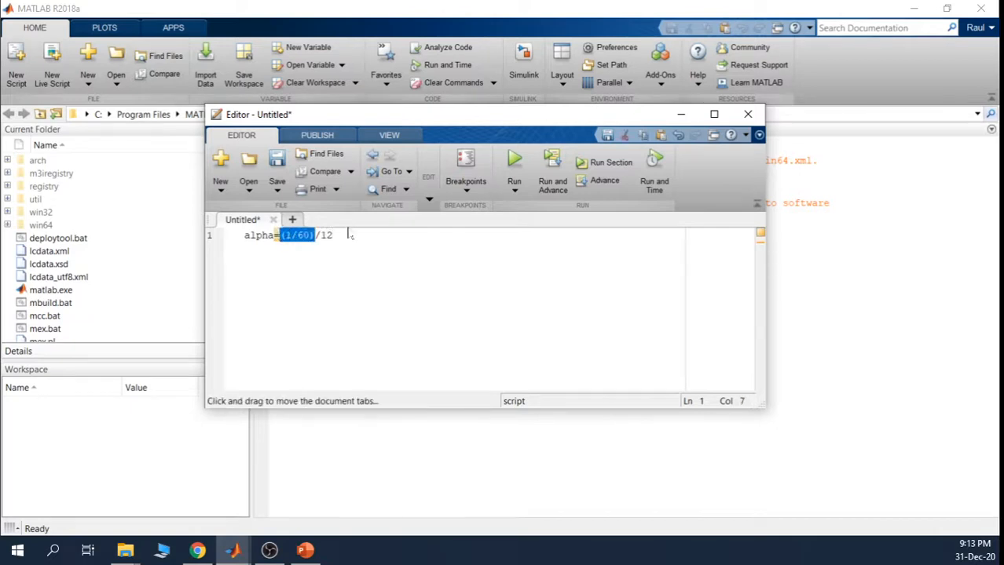
left_click(350, 235)
left_click_drag(349, 235, 228, 237)
right_click(257, 235)
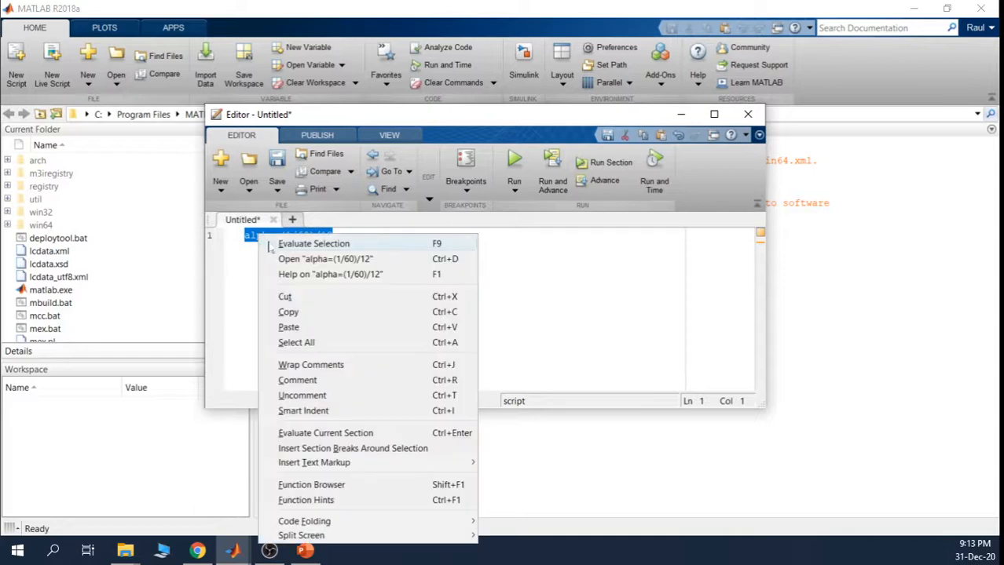
left_click(272, 245)
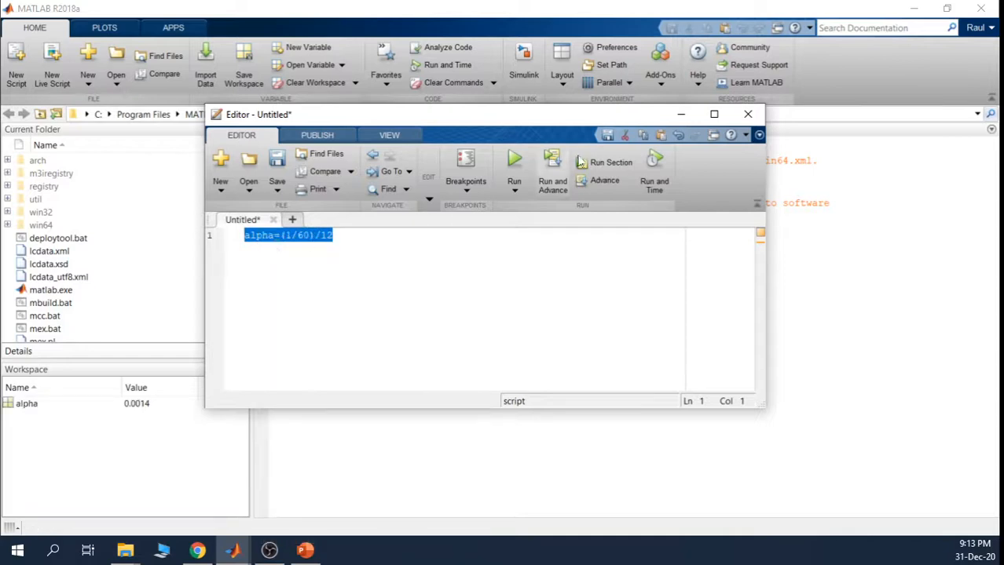
Minimize the script editor, return to the rectifier model in Simulink and run the simulation.
left_click(681, 114)
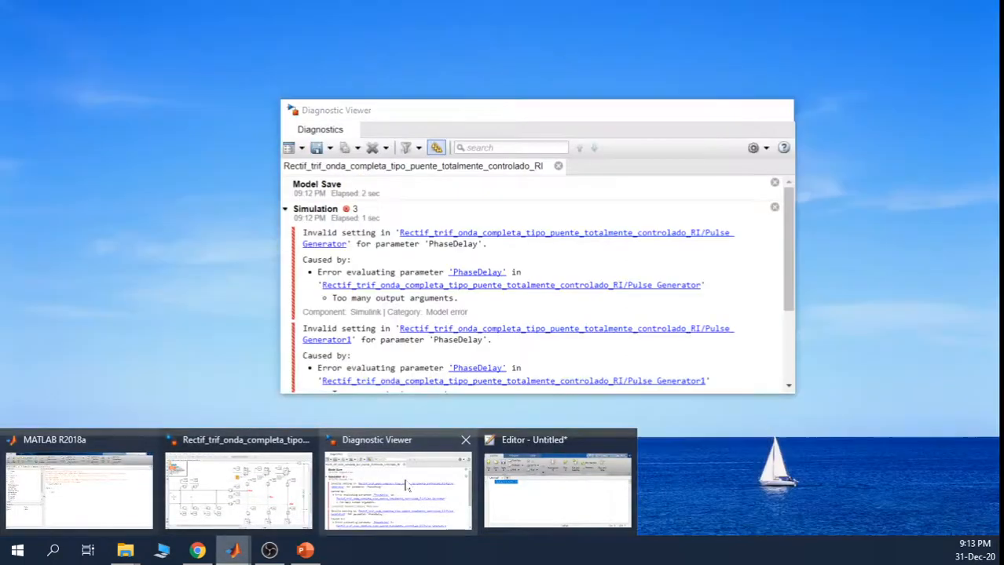
left_click(240, 511)
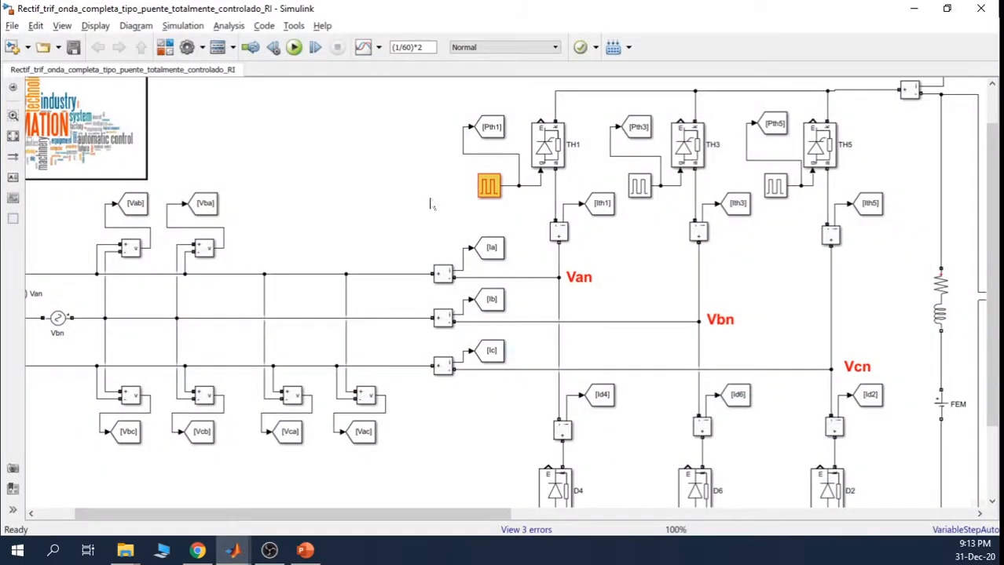
left_click(295, 47)
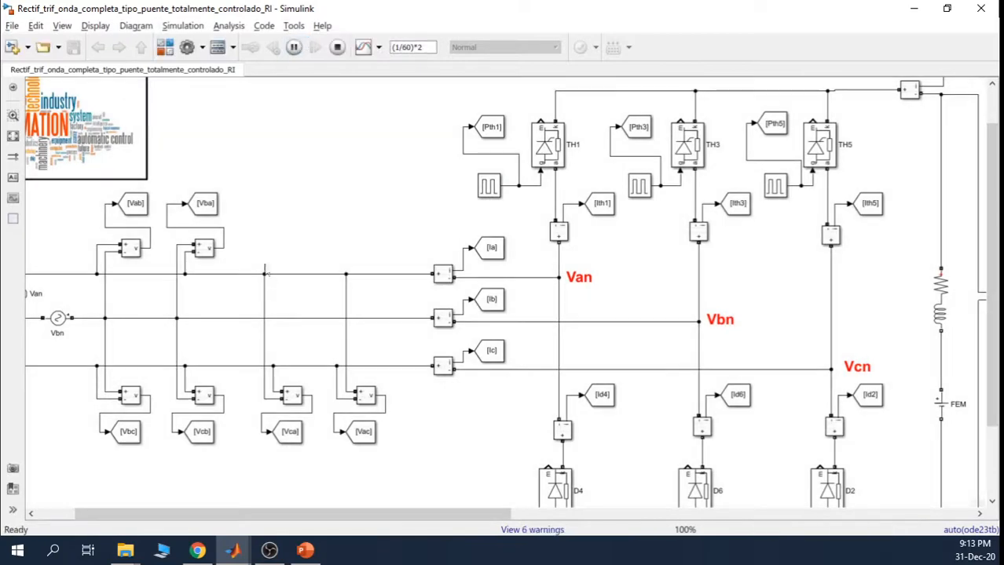
Examine the line voltages, Vout, Iout and thyristor pulse signals that feed the last scope, and the pulse generators in the bridge.
left_click_drag(303, 516, 837, 464)
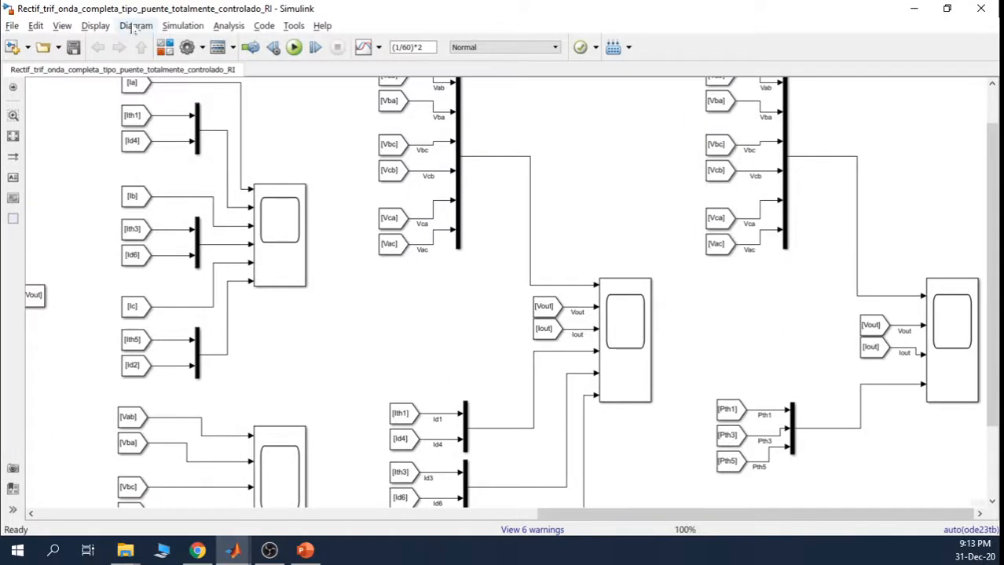
left_click(61, 28)
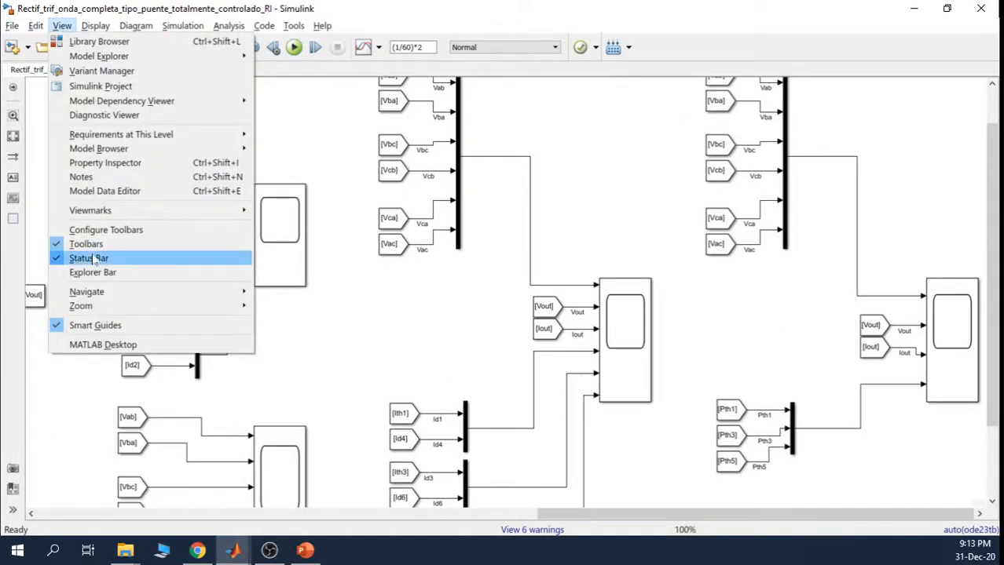
mouse_move(128, 310)
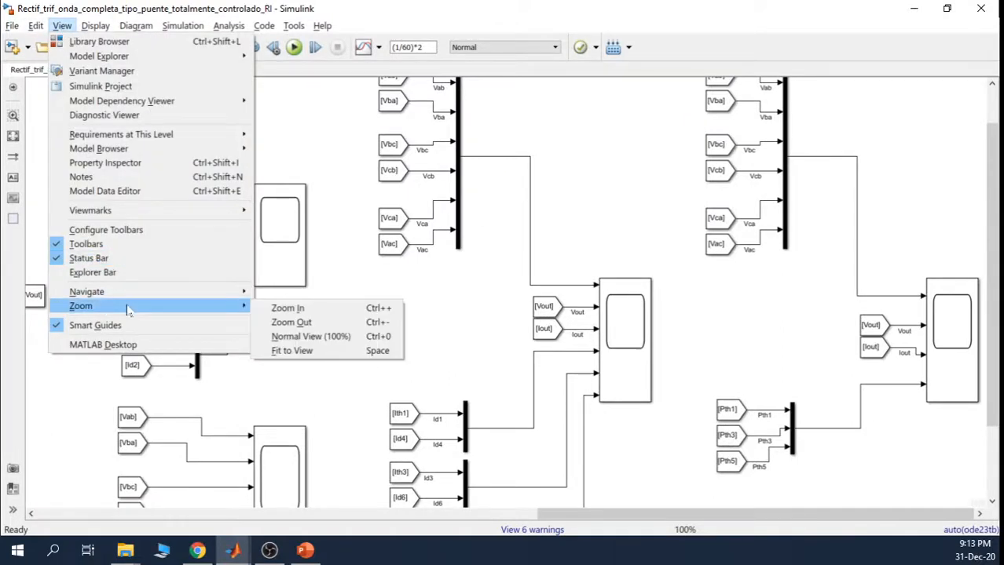
left_click(289, 321)
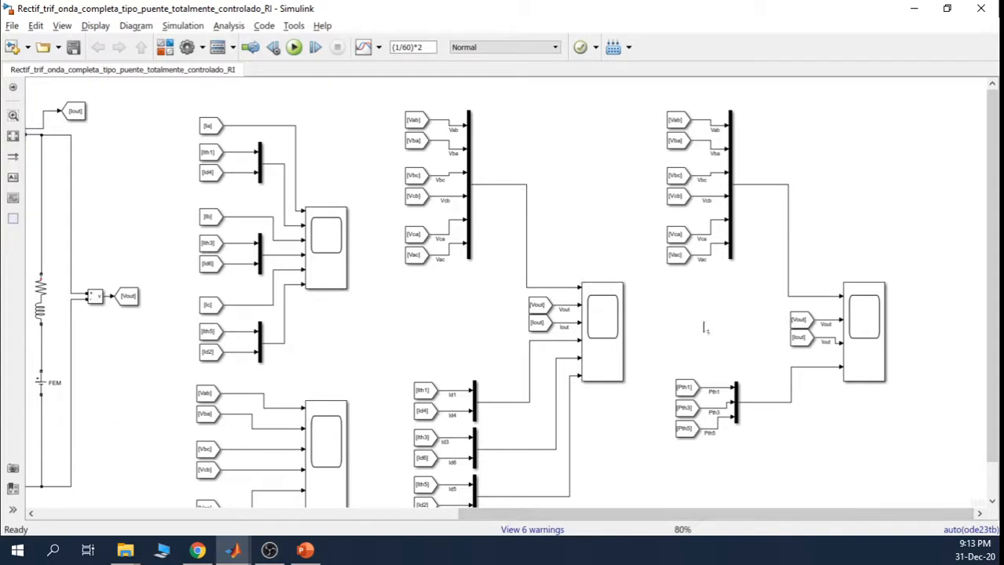
left_click_drag(642, 96, 935, 468)
left_click(935, 467)
left_click_drag(651, 103, 785, 348)
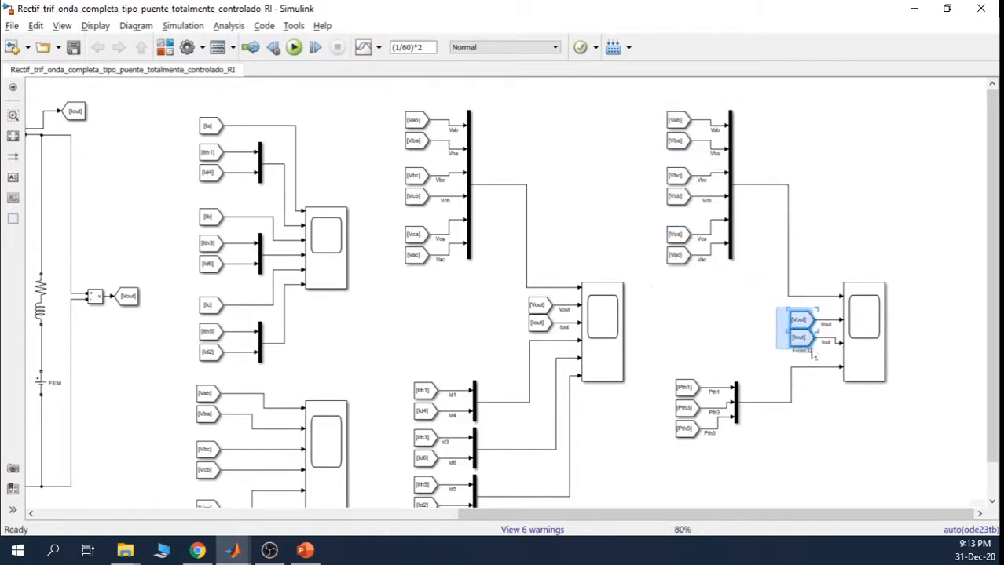
left_click_drag(665, 373, 774, 464)
left_click_drag(715, 515, 327, 516)
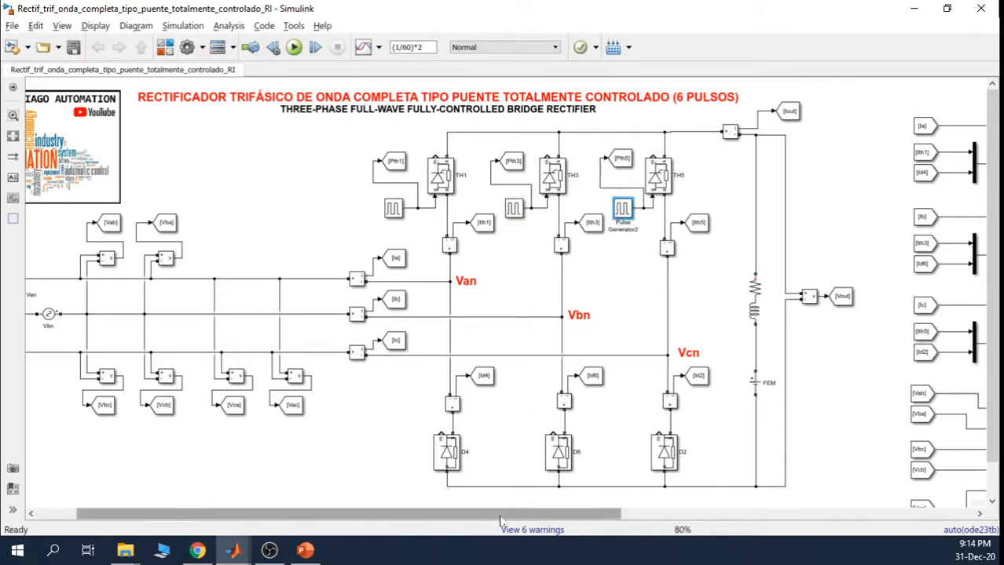
left_click_drag(506, 514, 922, 488)
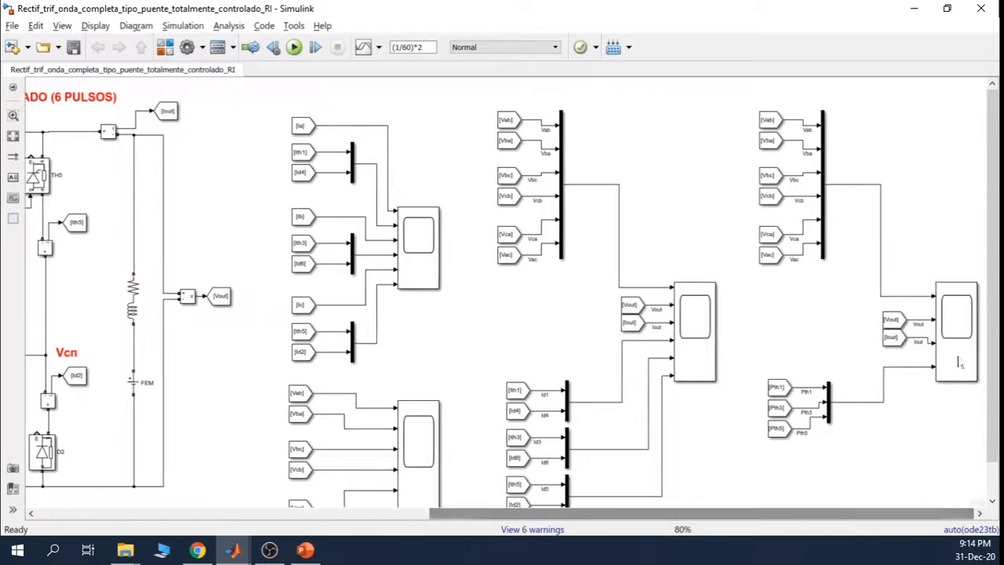
Open the scope fed by Pth1, Pth3 and Pth5, examine its waveforms maximized, and minimize it.
left_click(954, 349)
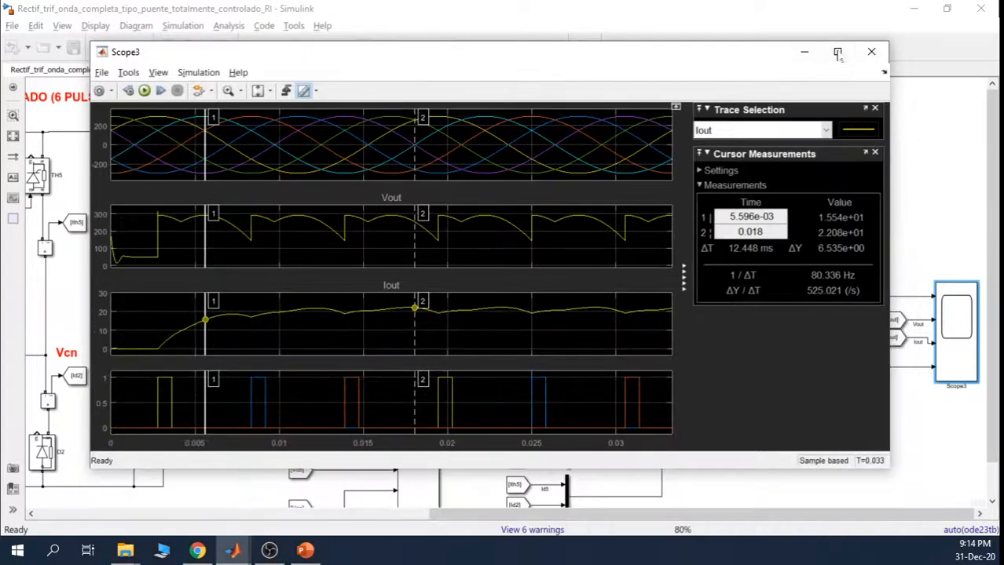
left_click(837, 53)
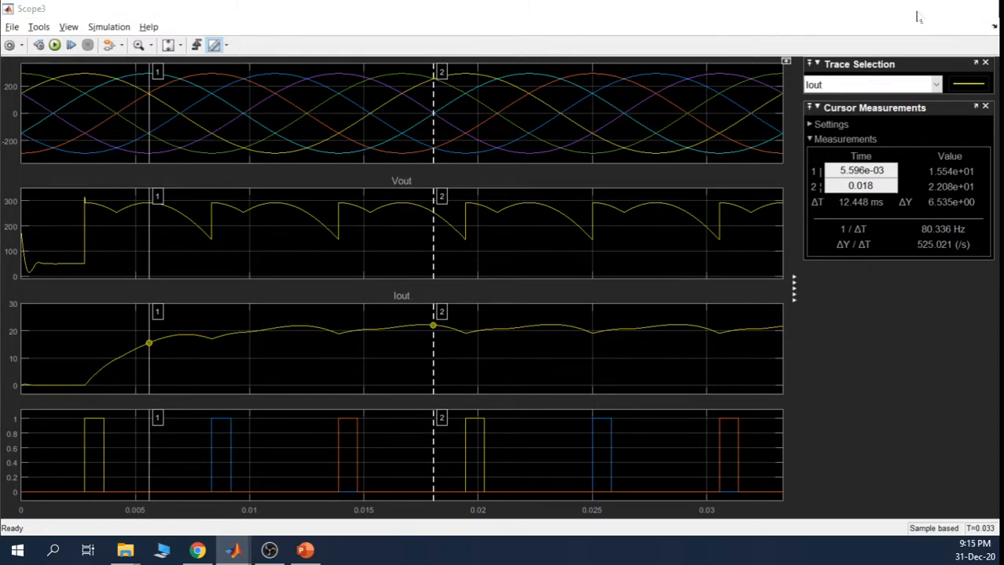
left_click(916, 12)
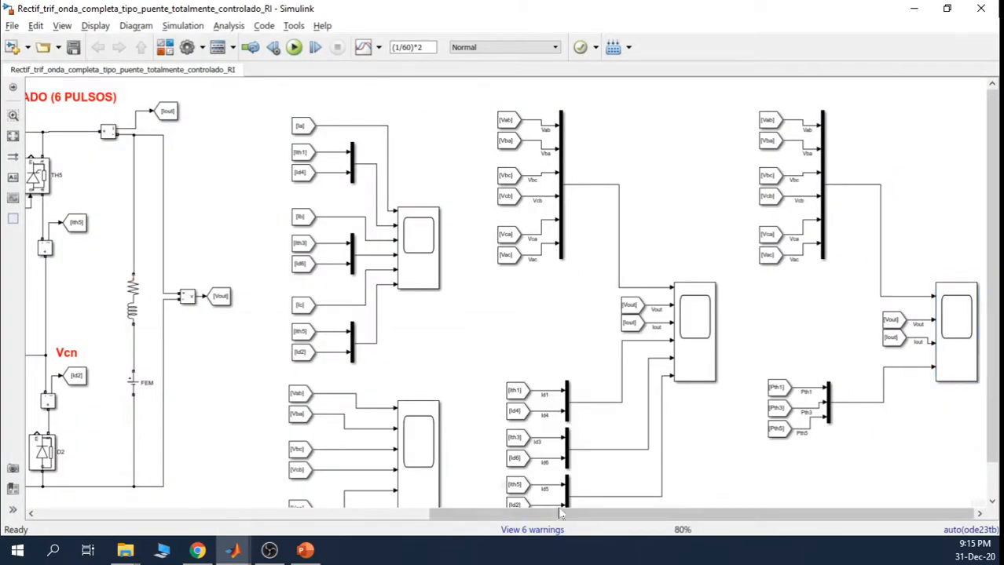
Set the inductance of the RL load branch to 1e-3 H and accept its parameters.
left_click_drag(559, 513, 293, 506)
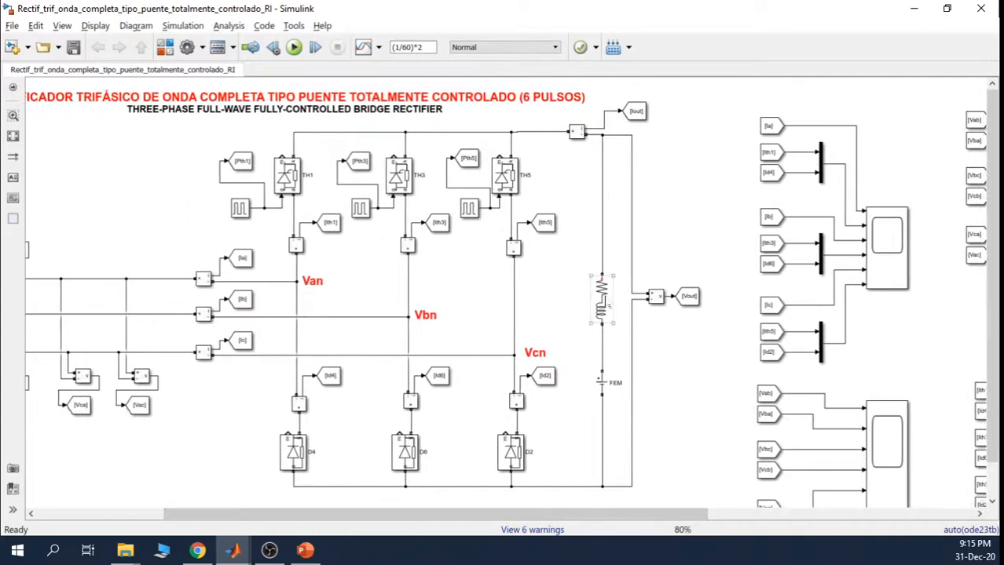
double_click(592, 298)
double_click(656, 329)
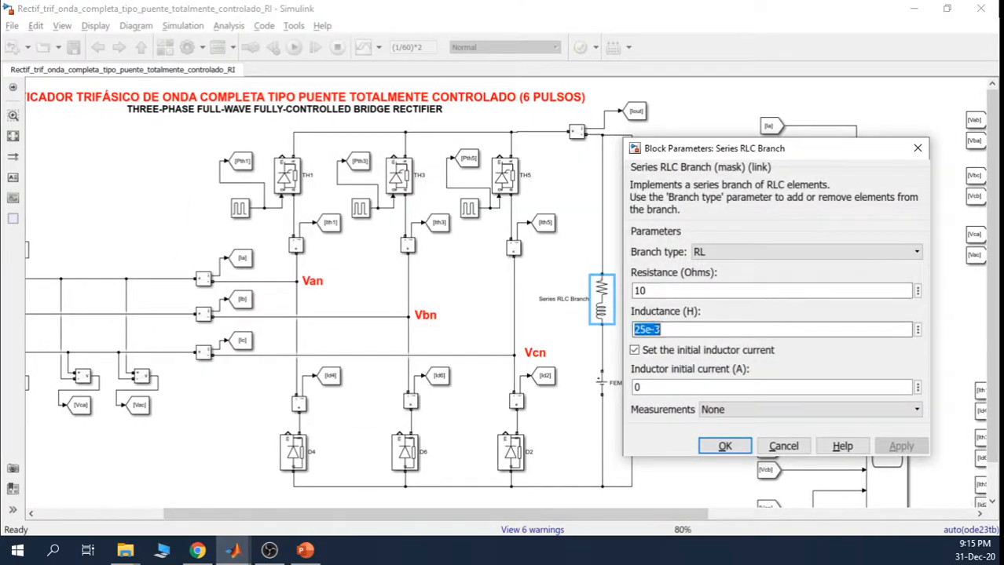
left_click(660, 329)
key("BackSpace")
key("BackSpace")
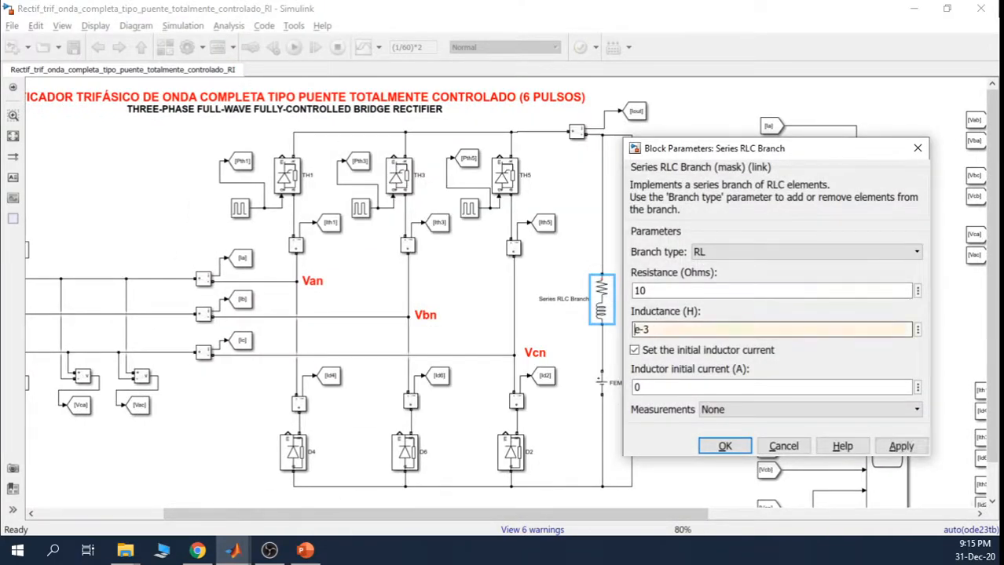
type("1")
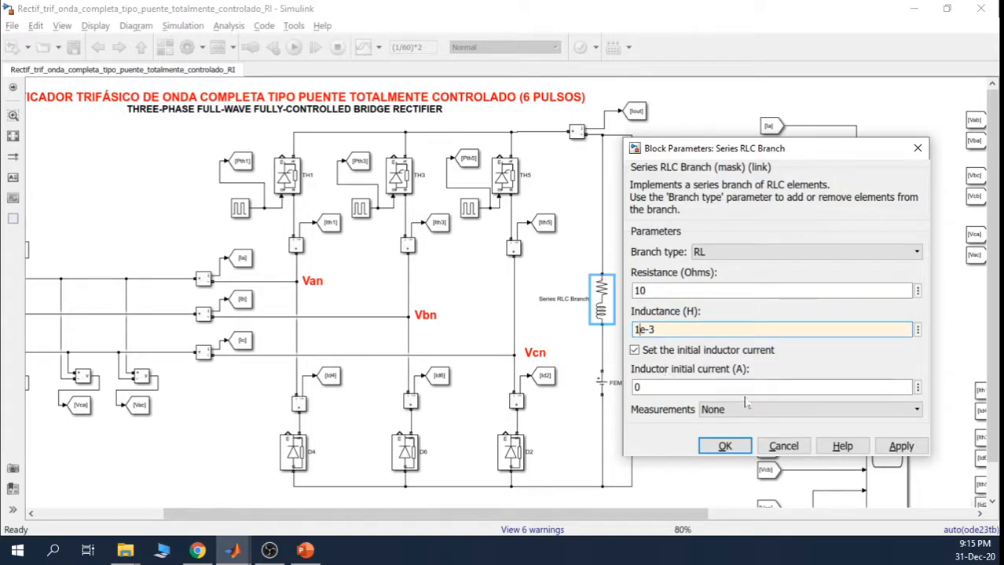
left_click(900, 446)
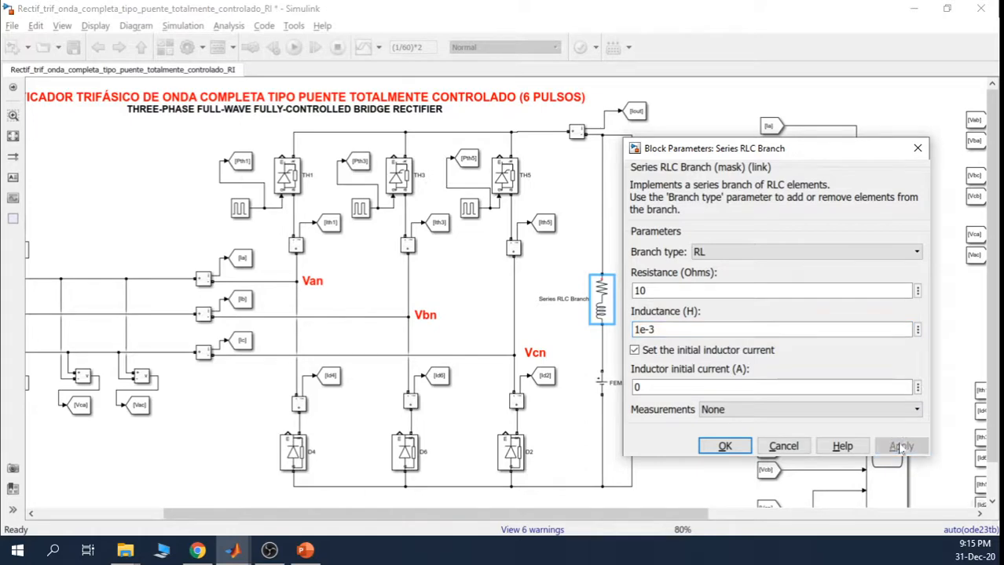
left_click(724, 446)
Set the amplitude of the FEM DC voltage source to 25 V.
double_click(601, 382)
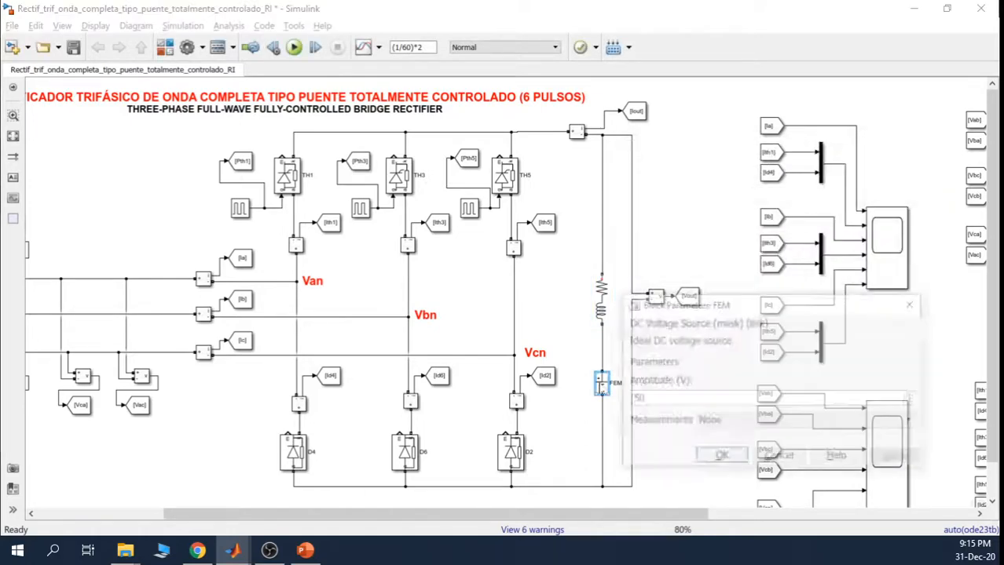
type("25")
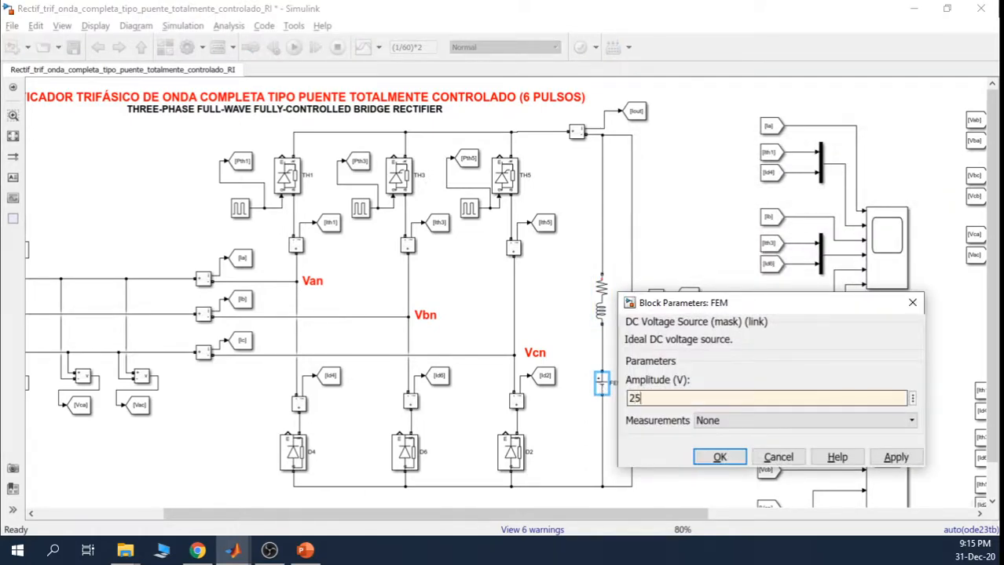
left_click(719, 458)
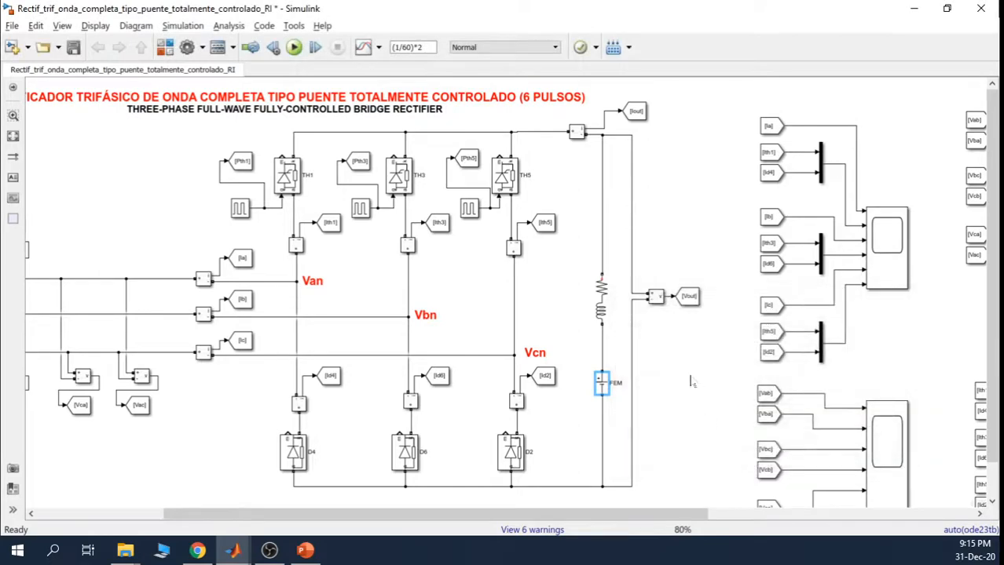
Run the simulation with the new load values and open the scope that plots the thyristor pulses.
left_click(294, 47)
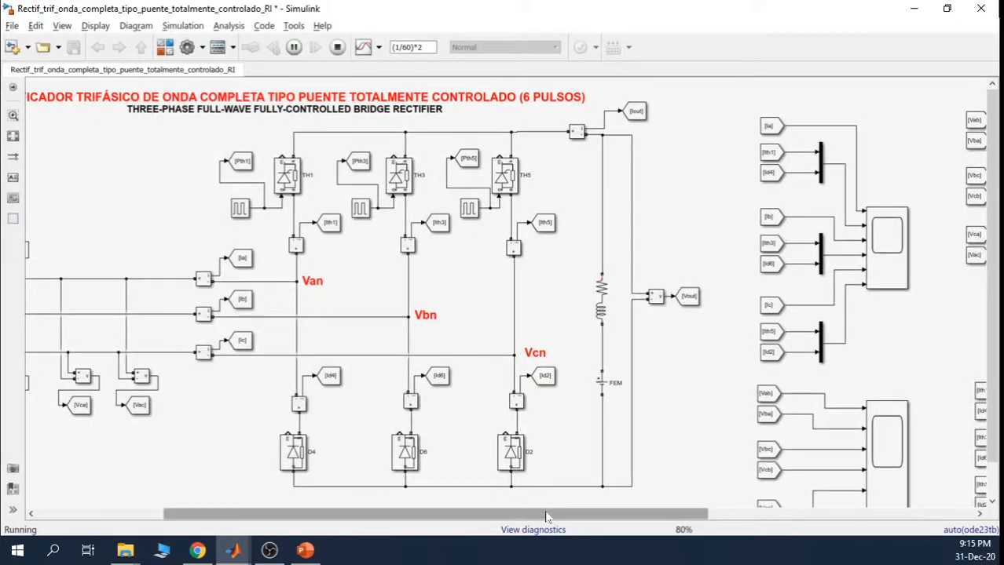
left_click_drag(547, 514, 895, 511)
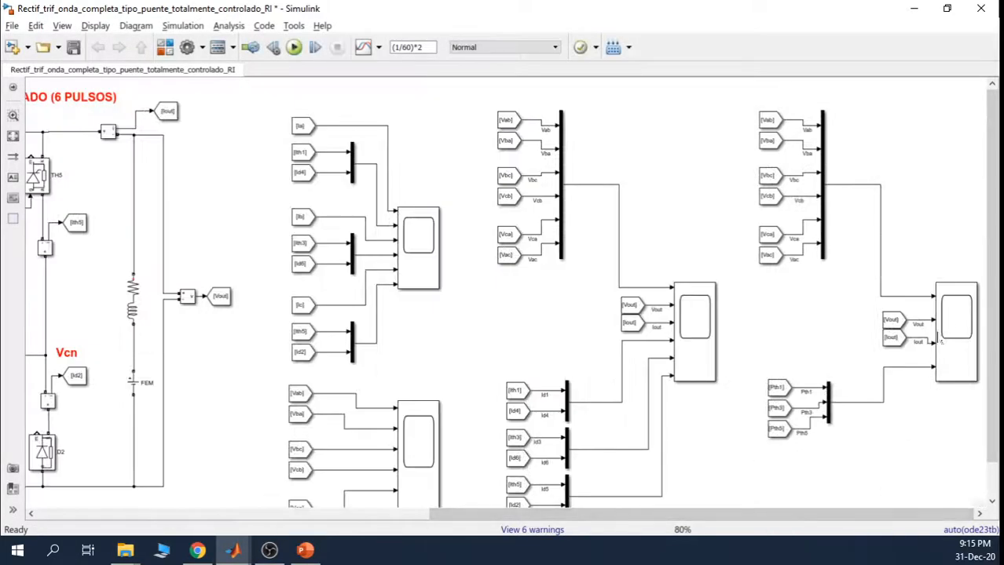
double_click(945, 322)
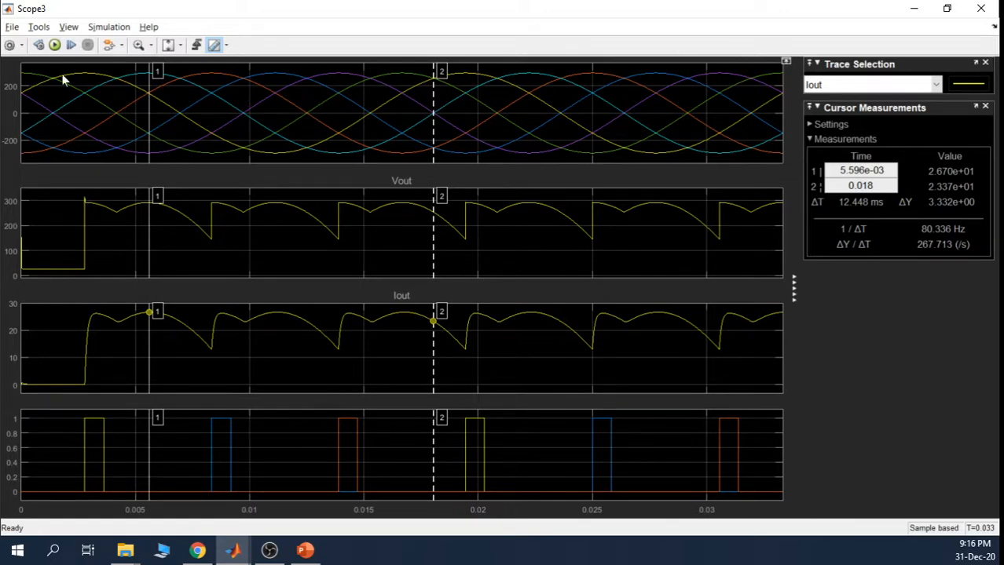
Turn on the legend in the scope, examine the labelled waveforms and minimize the scope.
left_click(68, 27)
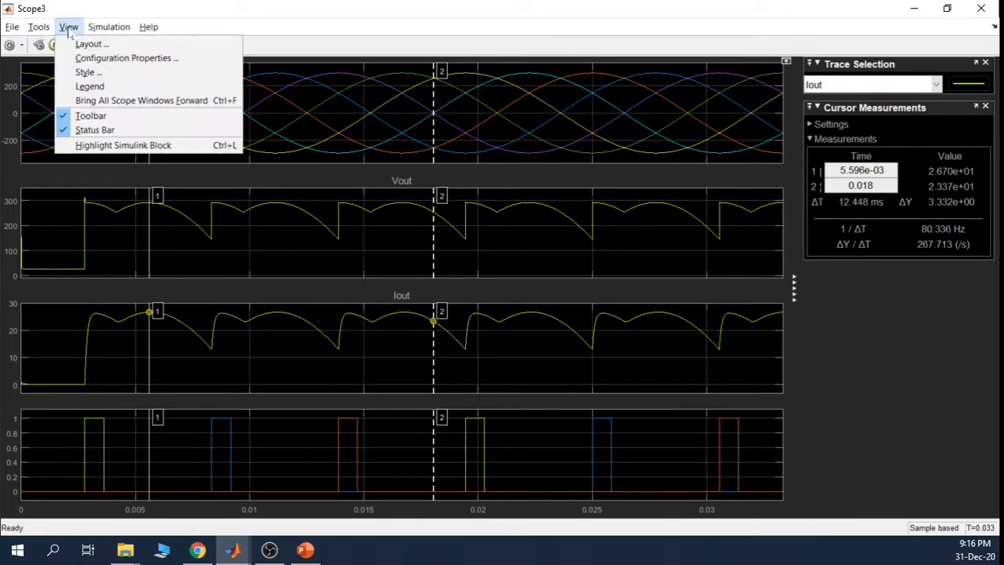
left_click(75, 88)
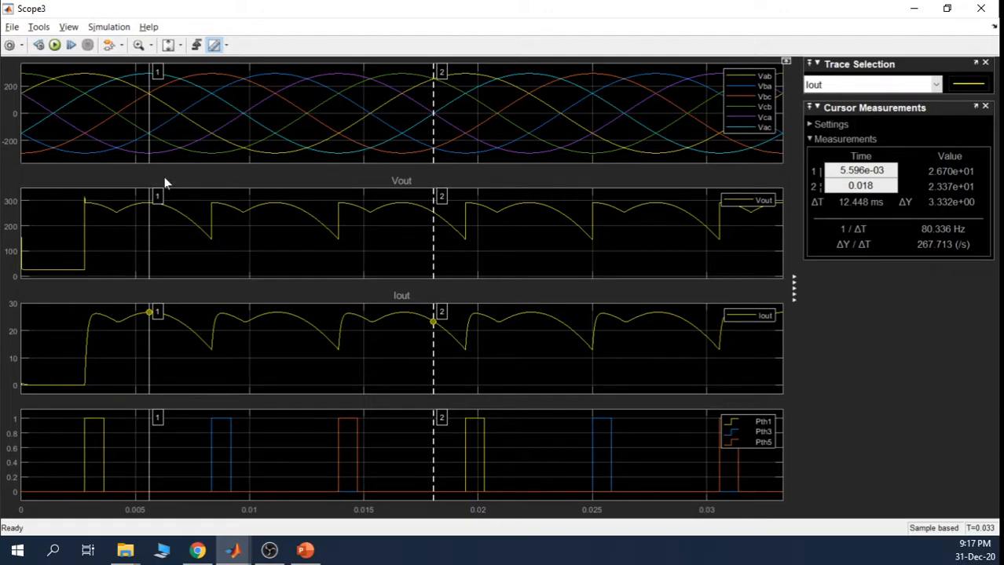
left_click(916, 11)
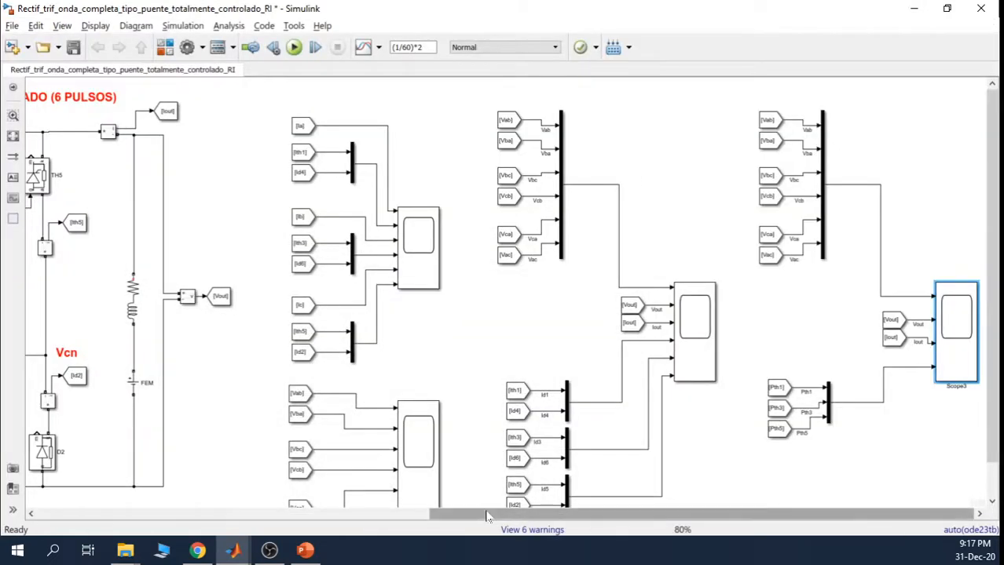
Trace the conduction paths from the phase sources through thyristors TH1 and TH5, the RL load branch and diode D6.
left_click_drag(480, 513, 179, 507)
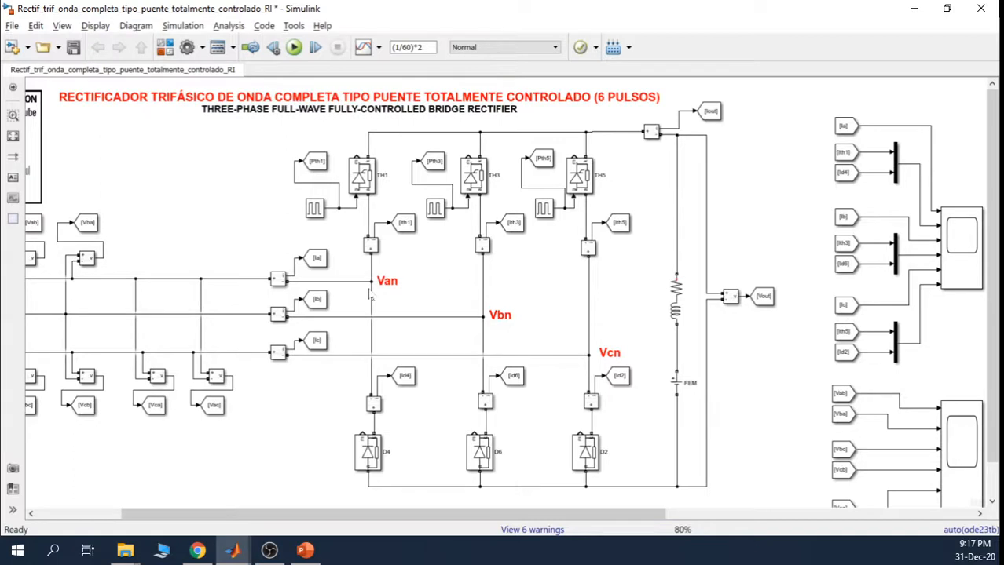
left_click(368, 174)
left_click(481, 462)
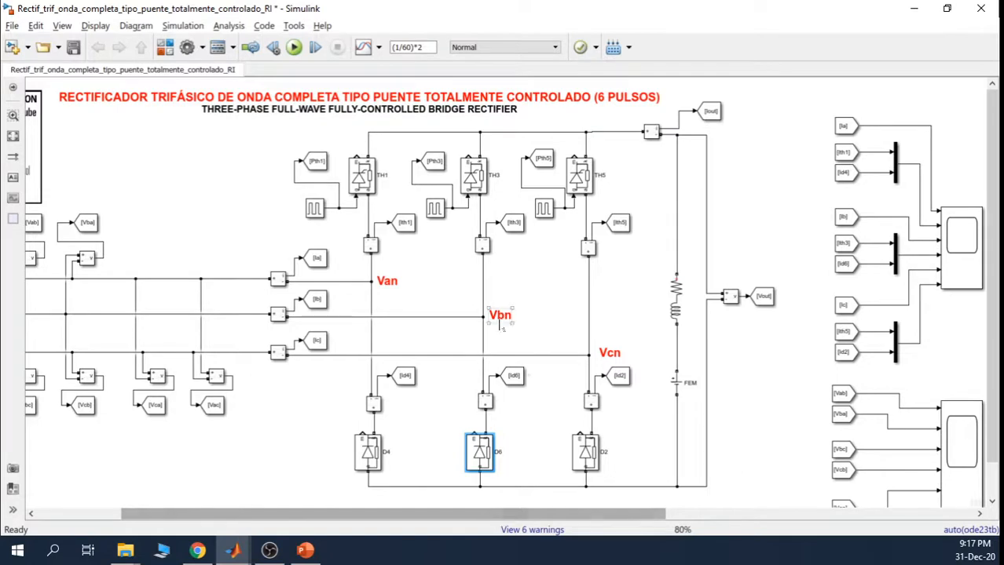
left_click(676, 303)
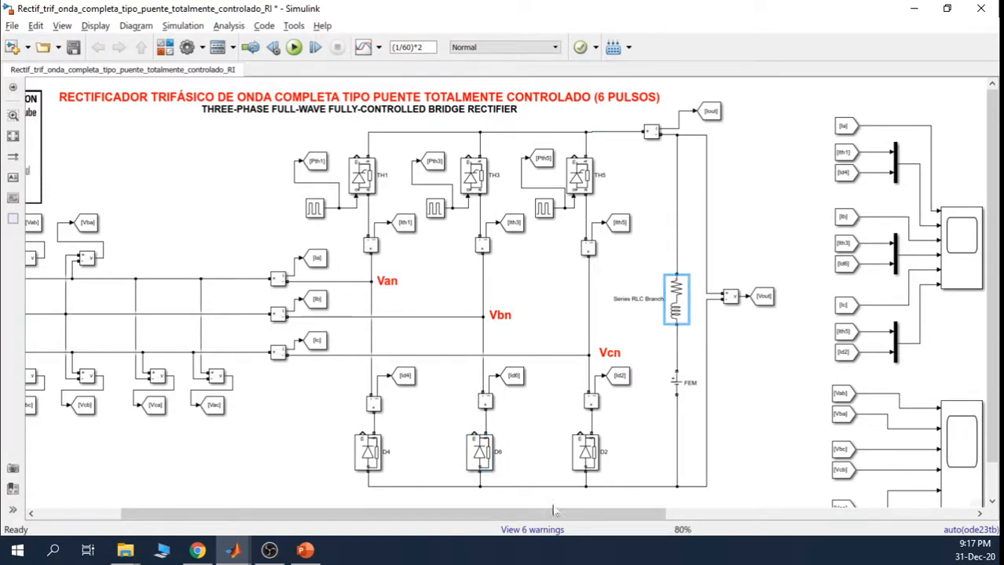
left_click_drag(517, 514, 433, 514)
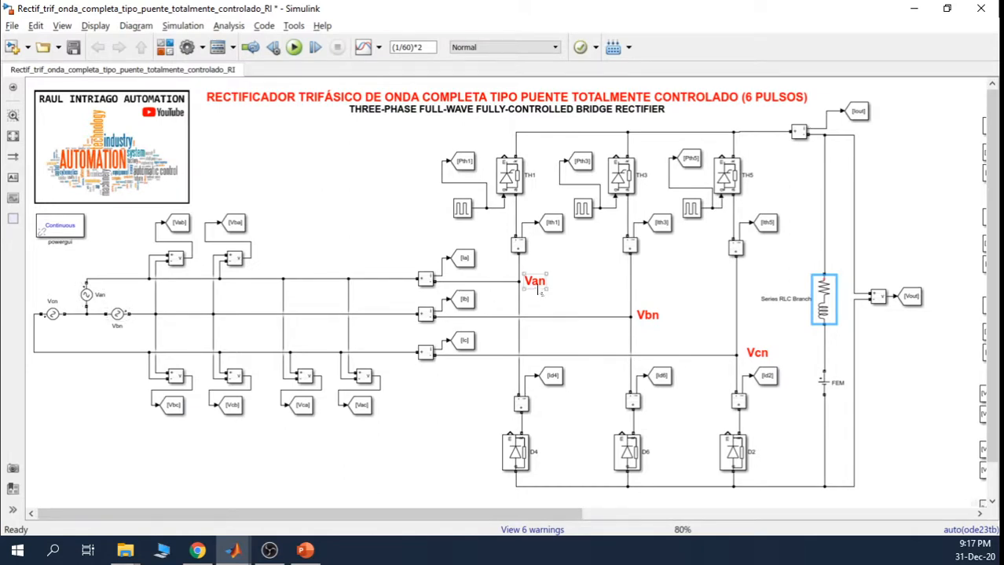
left_click(504, 285)
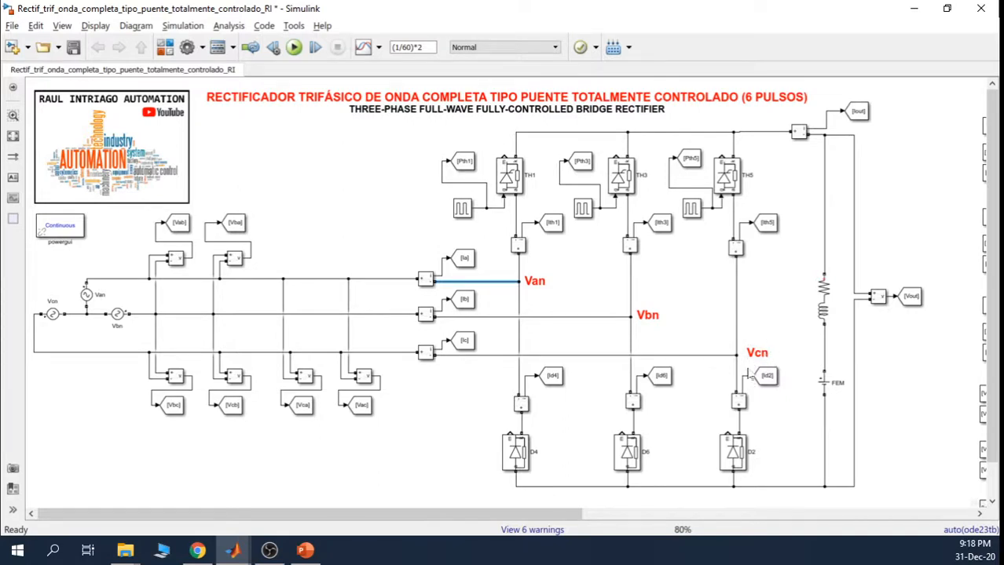
left_click_drag(799, 272, 834, 325)
left_click(834, 326)
left_click(729, 179)
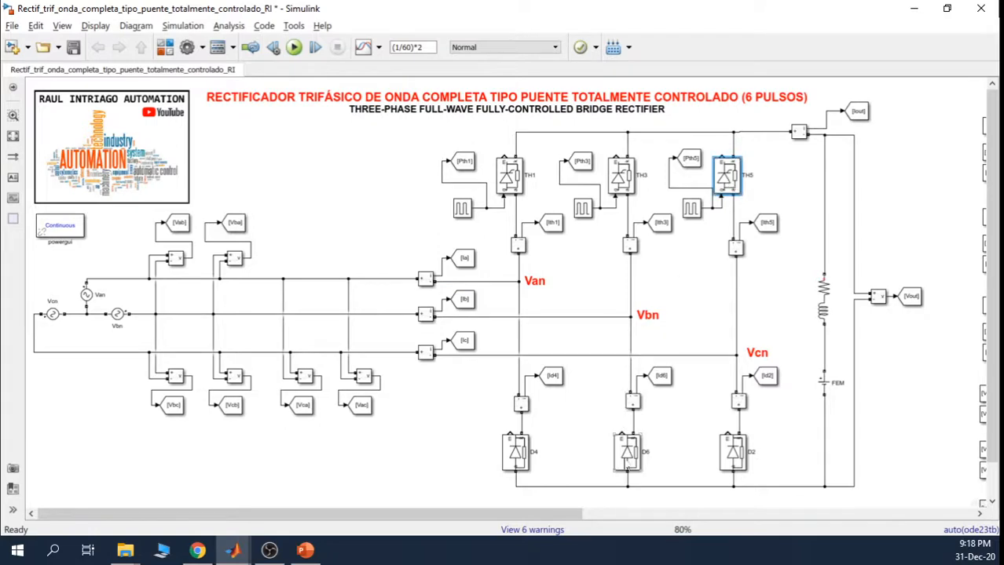
left_click(628, 468)
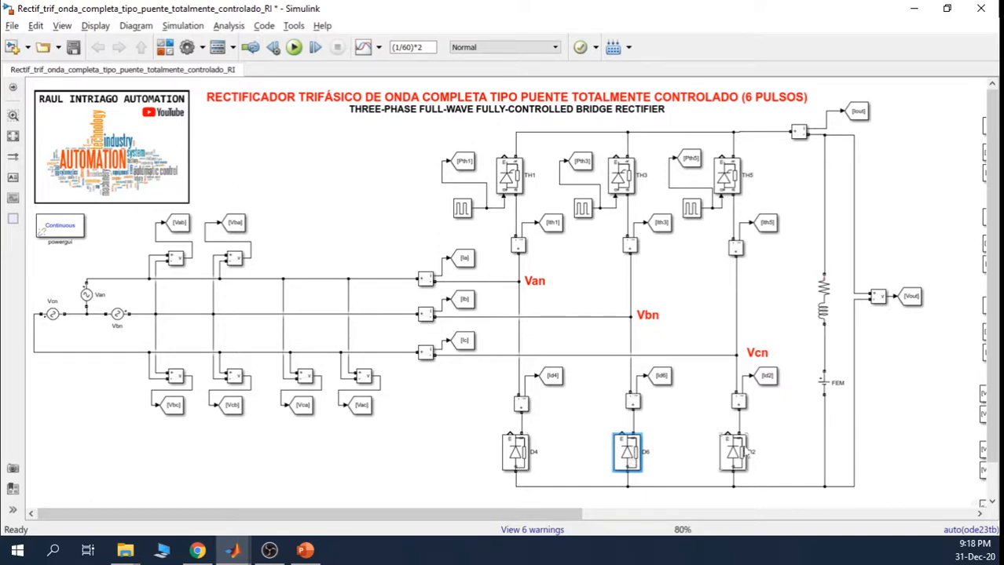
Reopen Scope3, place its cursors at about 2.739 ms and 4.180 ms to examine the first Vout interval, and minimize it.
left_click_drag(542, 515, 951, 491)
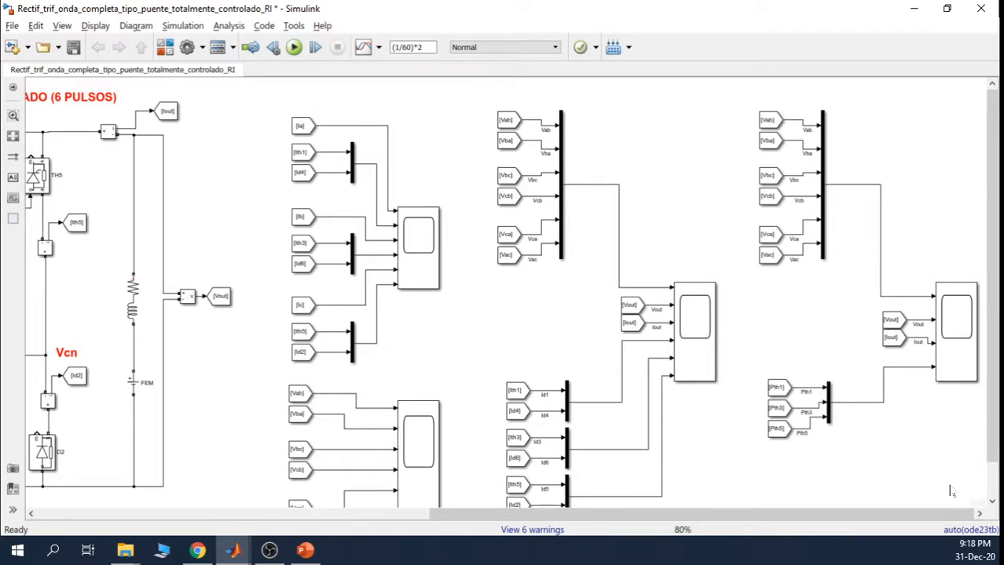
left_click_drag(914, 513, 595, 544)
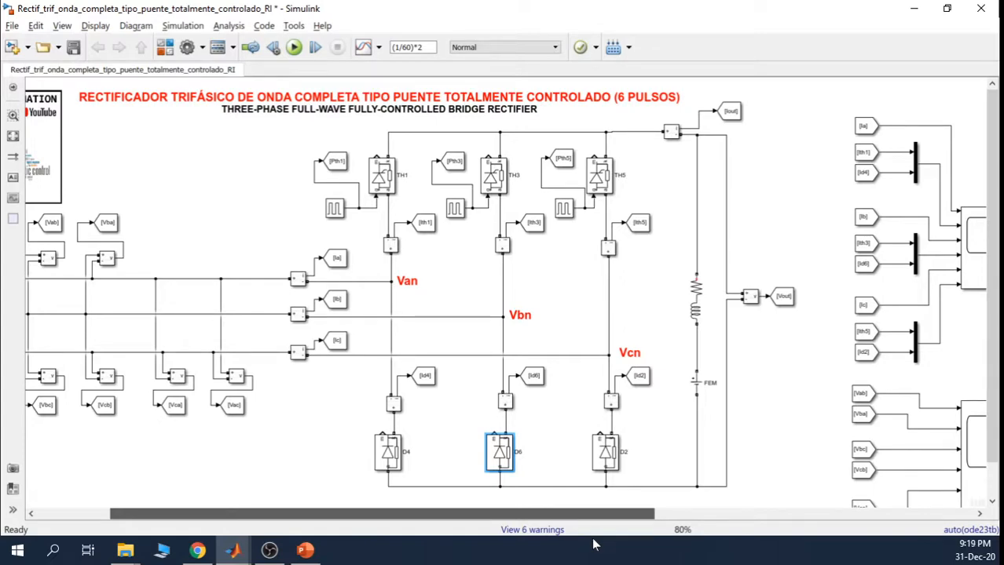
left_click_drag(603, 514, 967, 515)
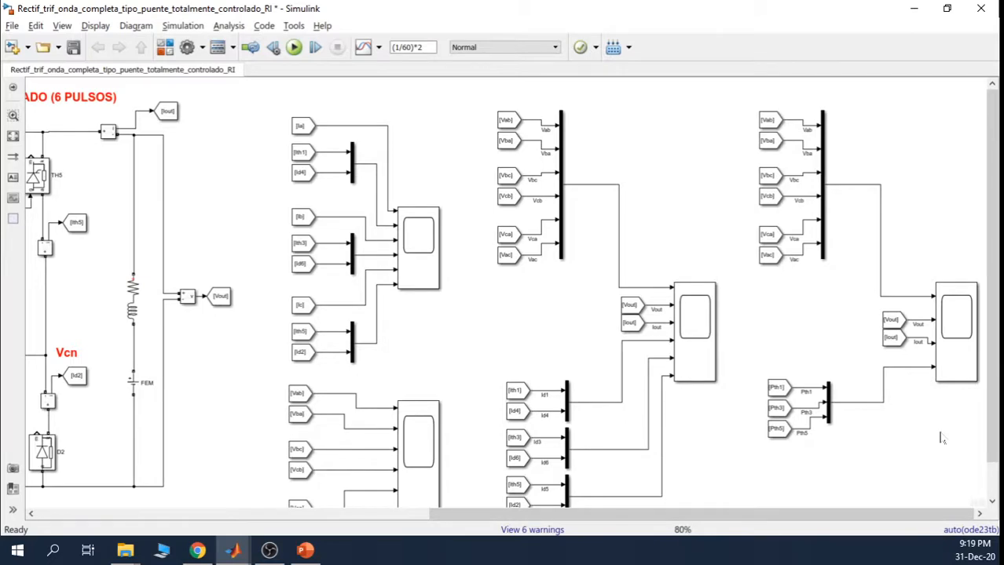
left_click(959, 344)
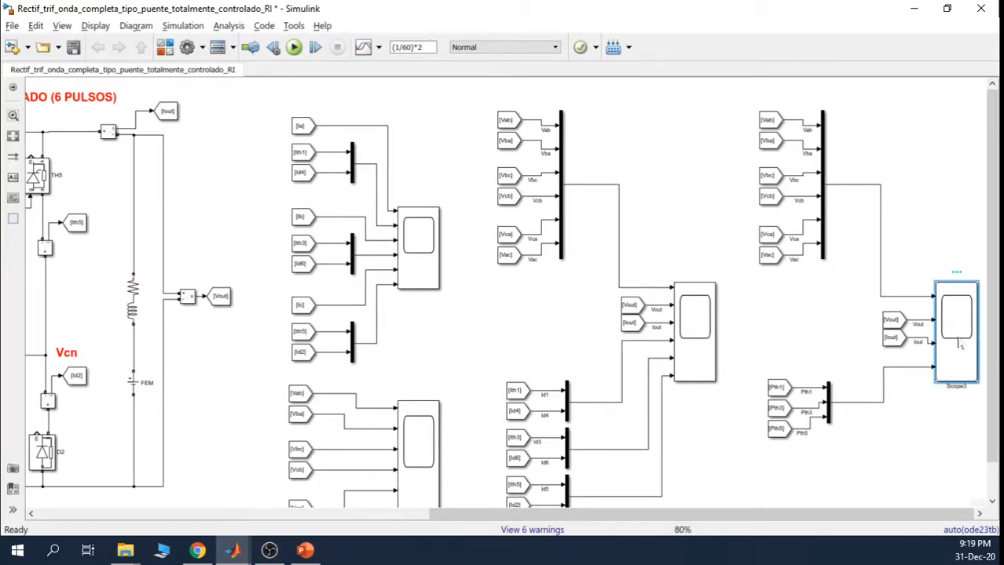
double_click(959, 344)
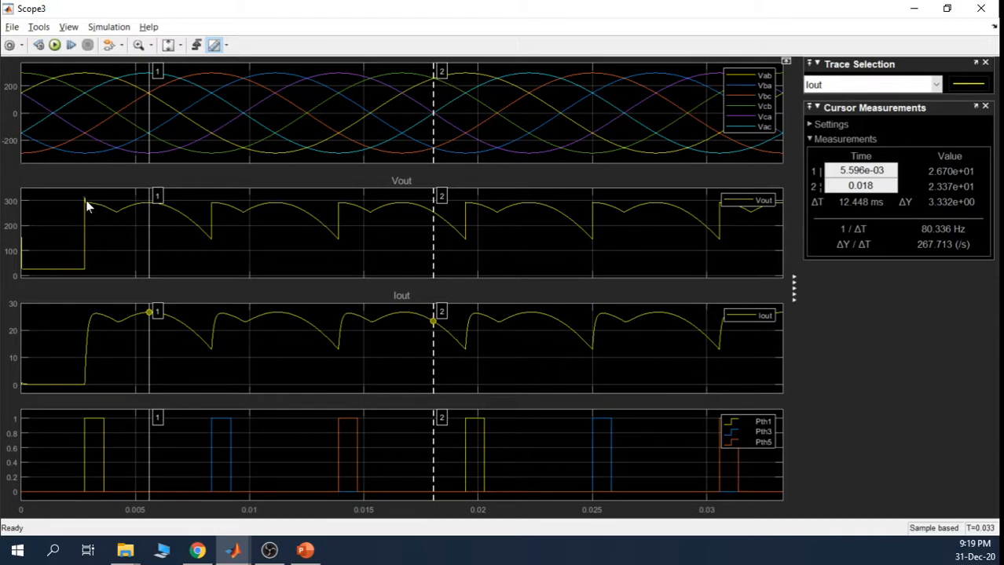
left_click_drag(144, 226, 83, 224)
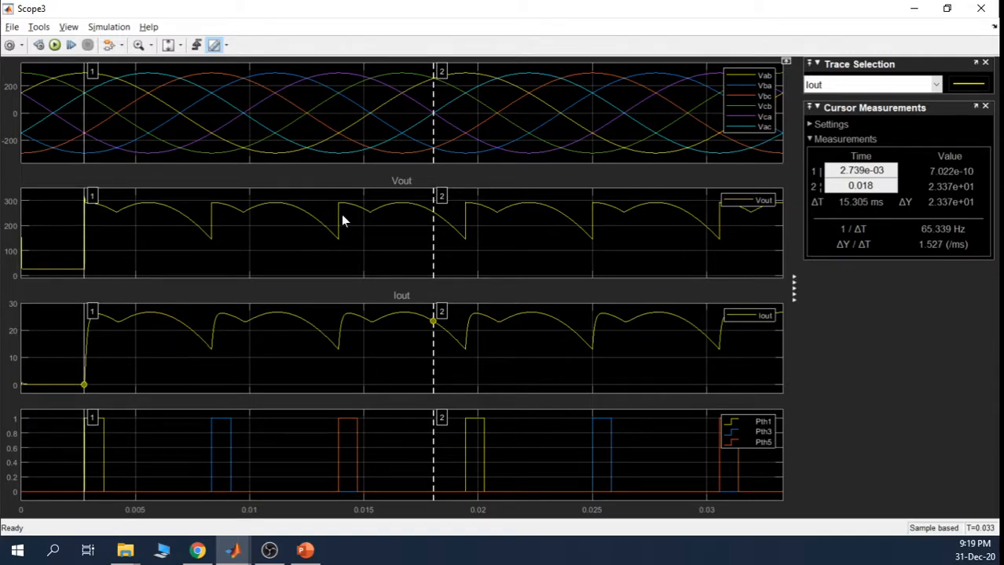
left_click_drag(432, 229, 116, 223)
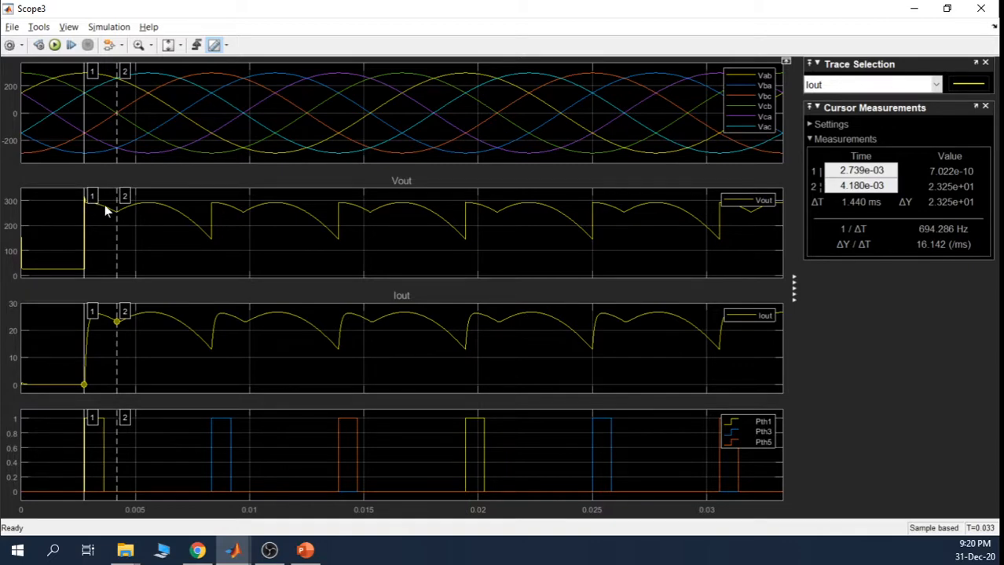
left_click(913, 8)
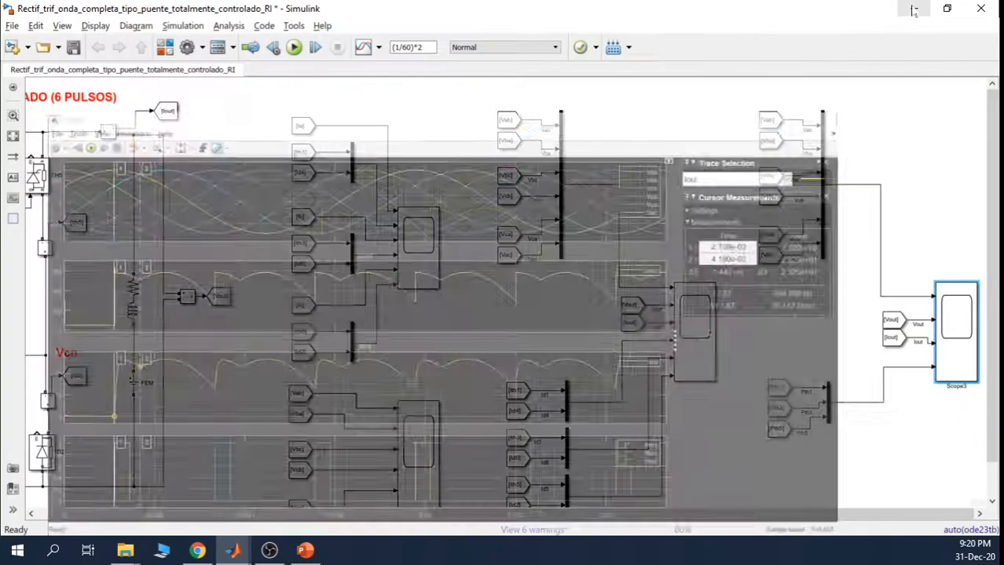
Trace the first conduction interval in the bridge circuit through the RL load branch, thyristor TH1 and diode D6.
left_click_drag(494, 514, 185, 508)
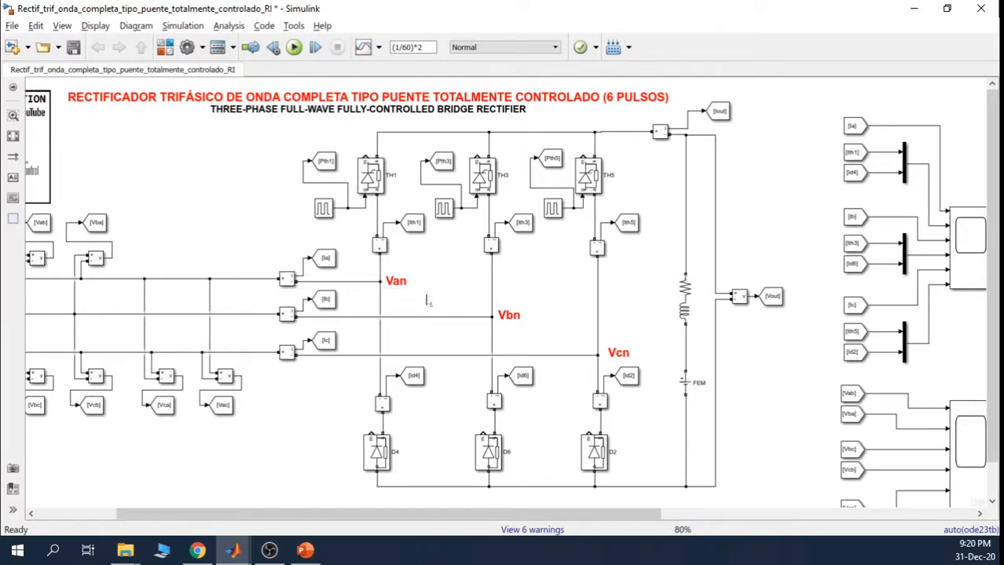
left_click(688, 313)
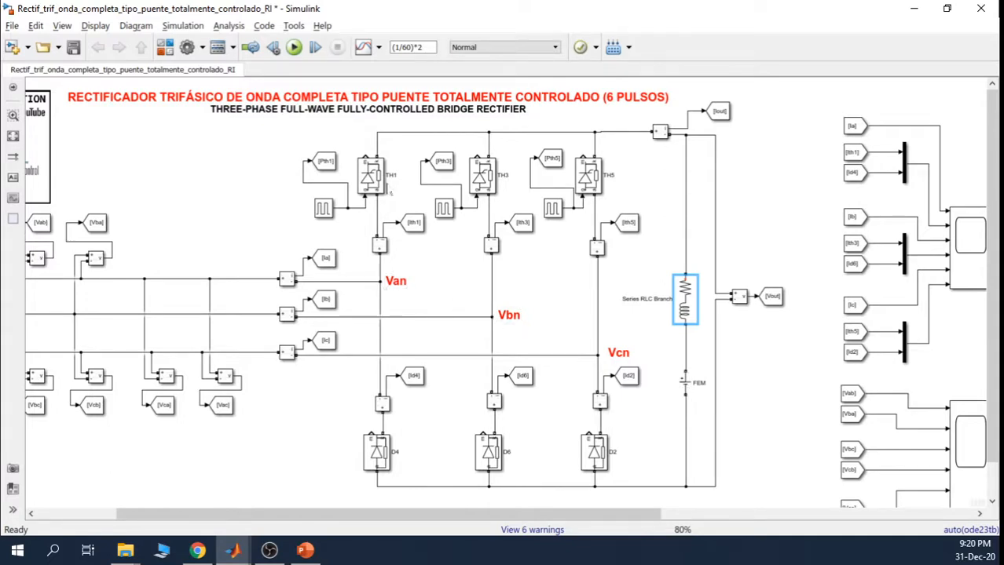
left_click(380, 181)
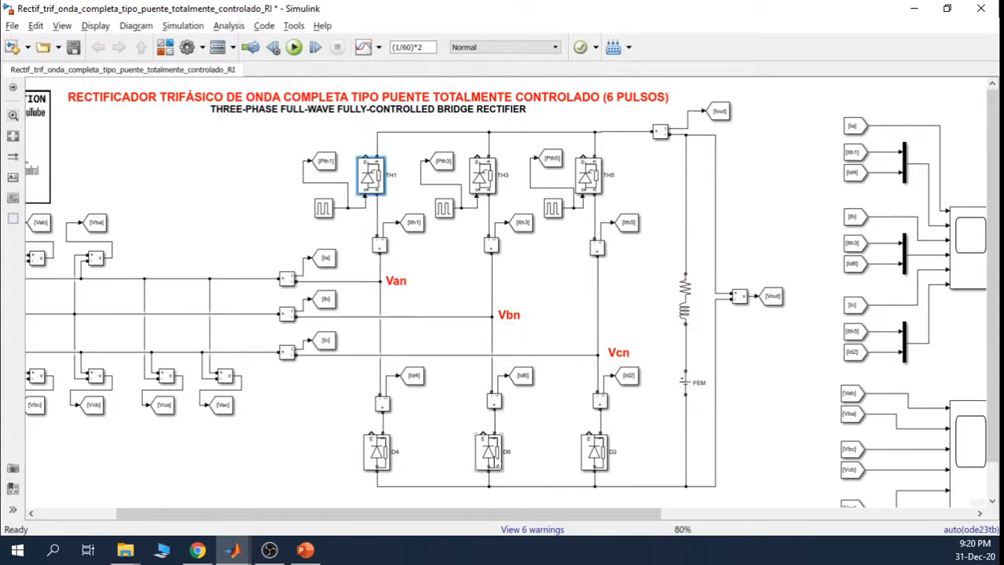
left_click(487, 468)
Open Scope2 with the thyristor and diode currents, maximize it and scale the axes of all plots to fit the waveforms.
left_click_drag(484, 519, 807, 515)
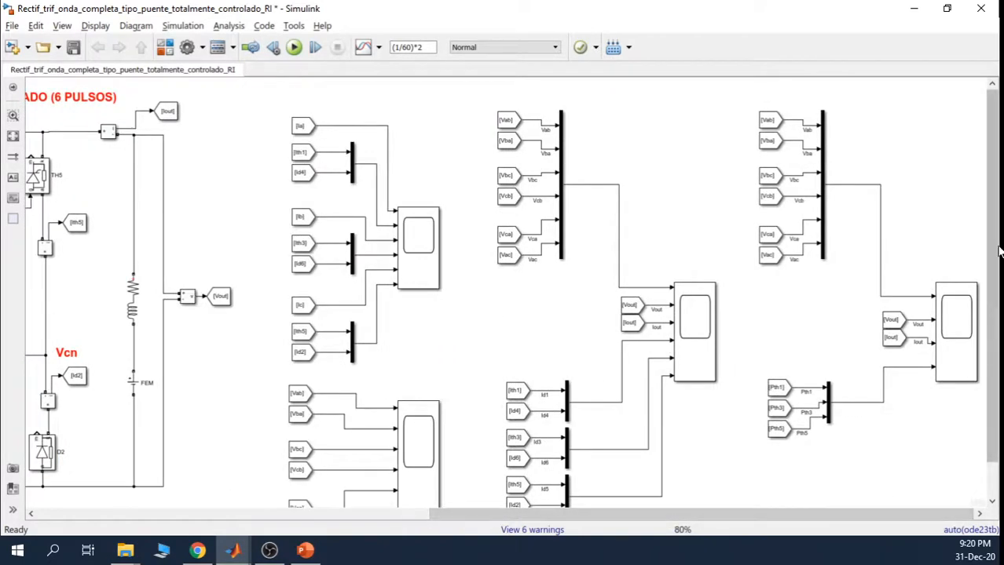
left_click_drag(999, 251, 998, 300)
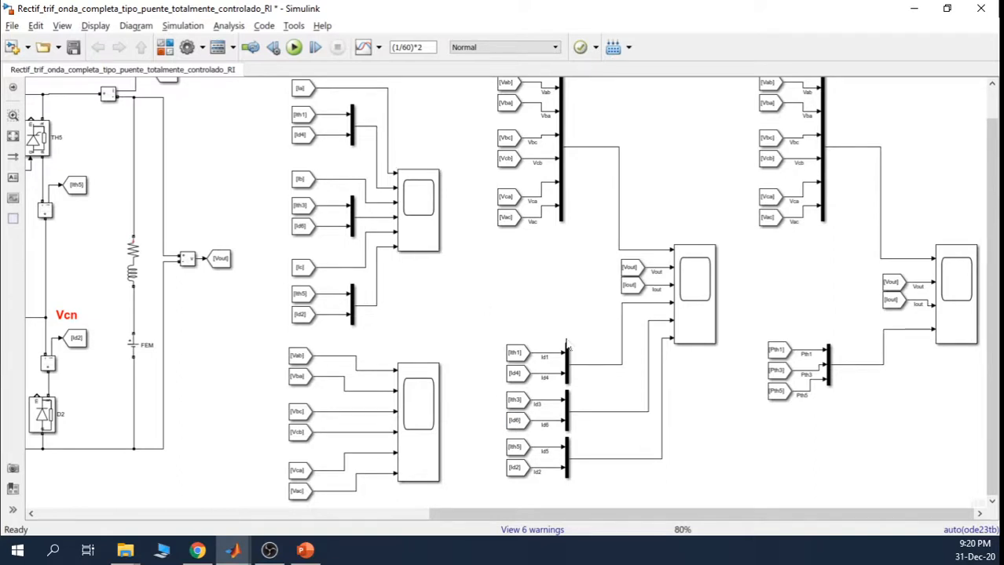
left_click(695, 303)
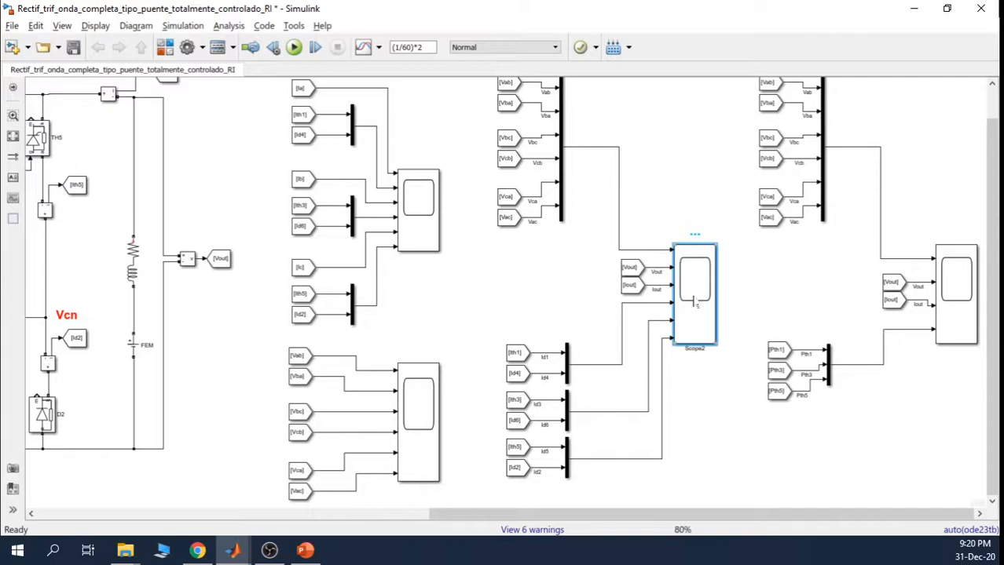
double_click(695, 303)
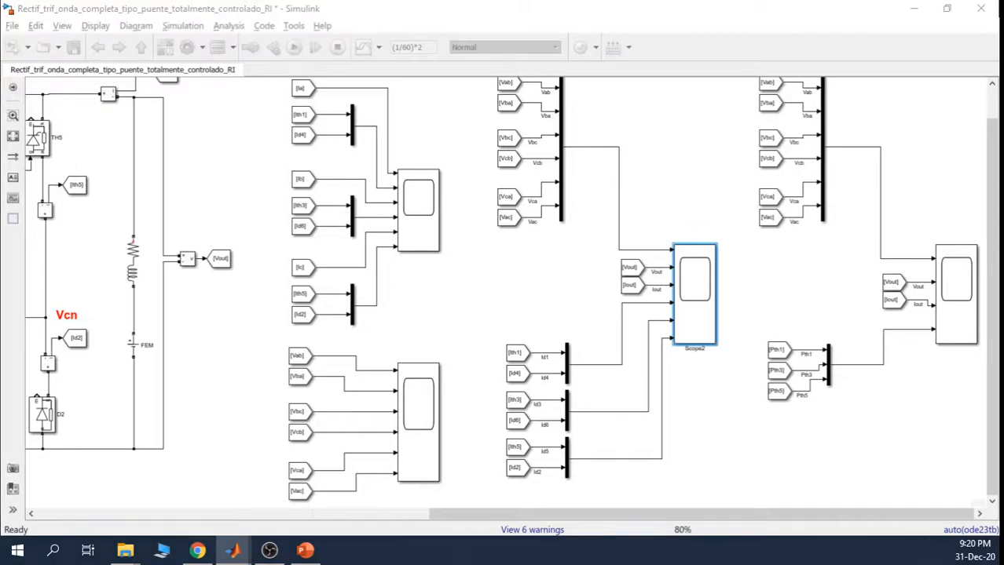
left_click_drag(488, 560, 488, 95)
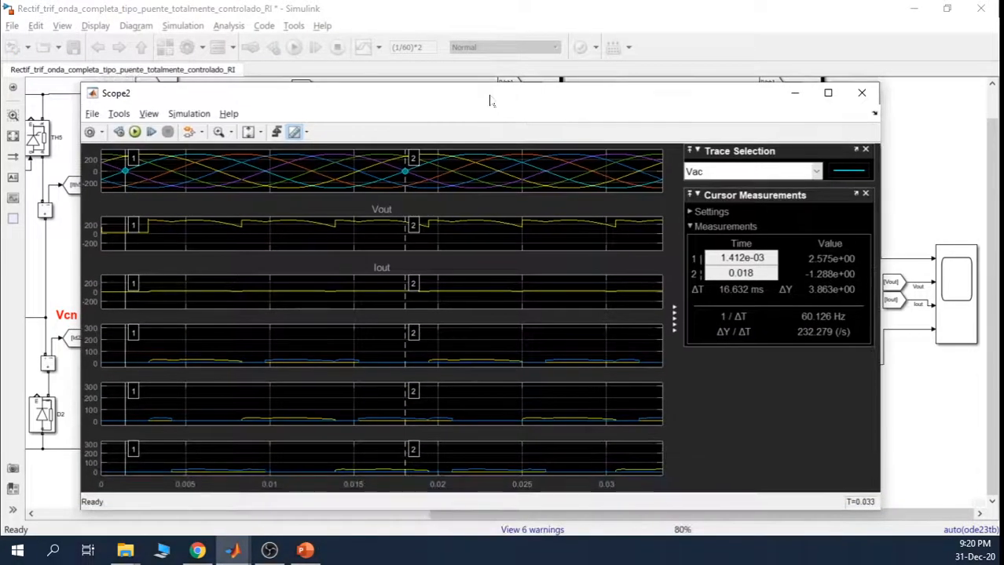
double_click(489, 95)
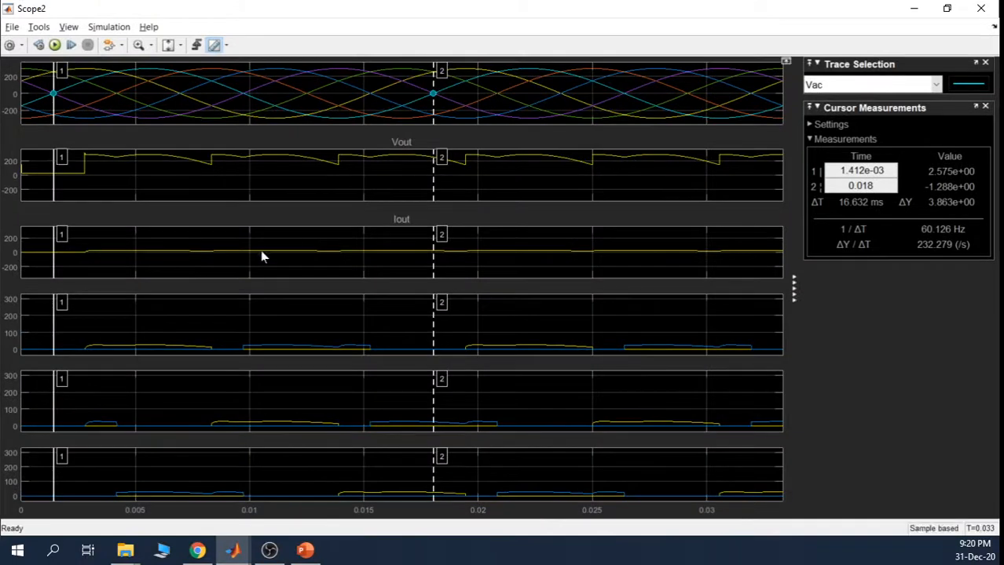
left_click(180, 45)
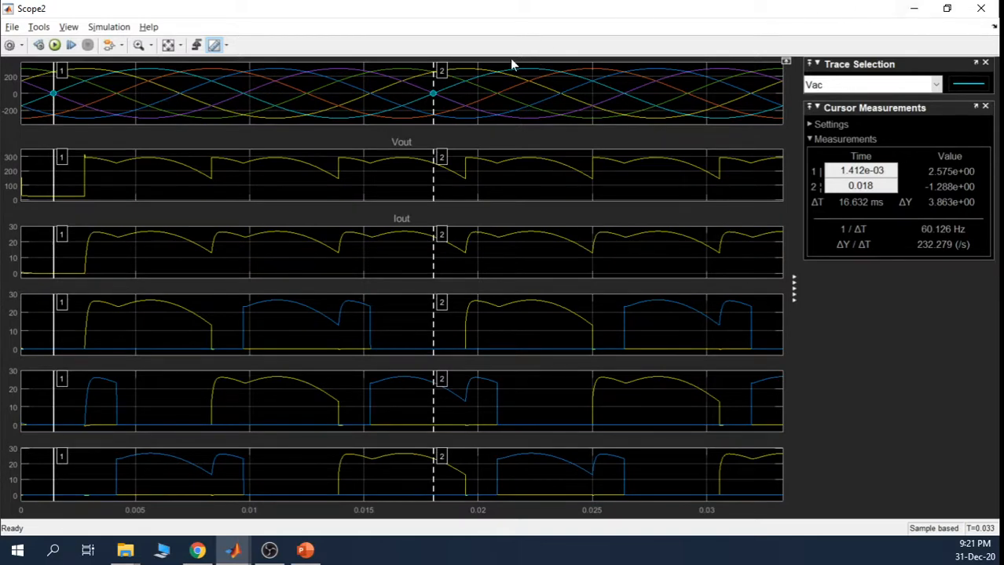
Place the Scope2 cursors at about 2.739 ms and 4.231 ms to examine the first conduction interval, and minimize the scope.
left_click_drag(50, 186, 84, 186)
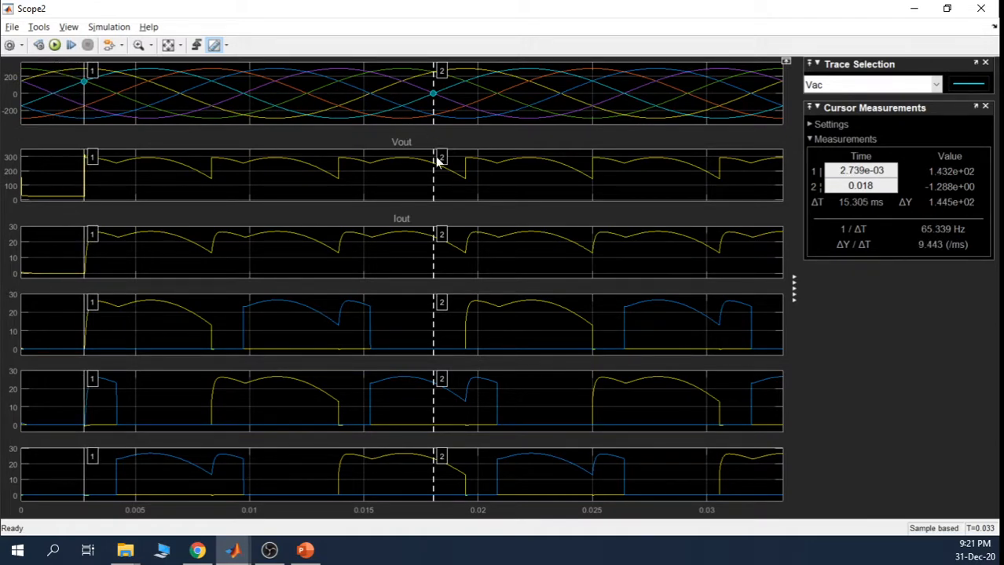
left_click_drag(439, 157, 118, 169)
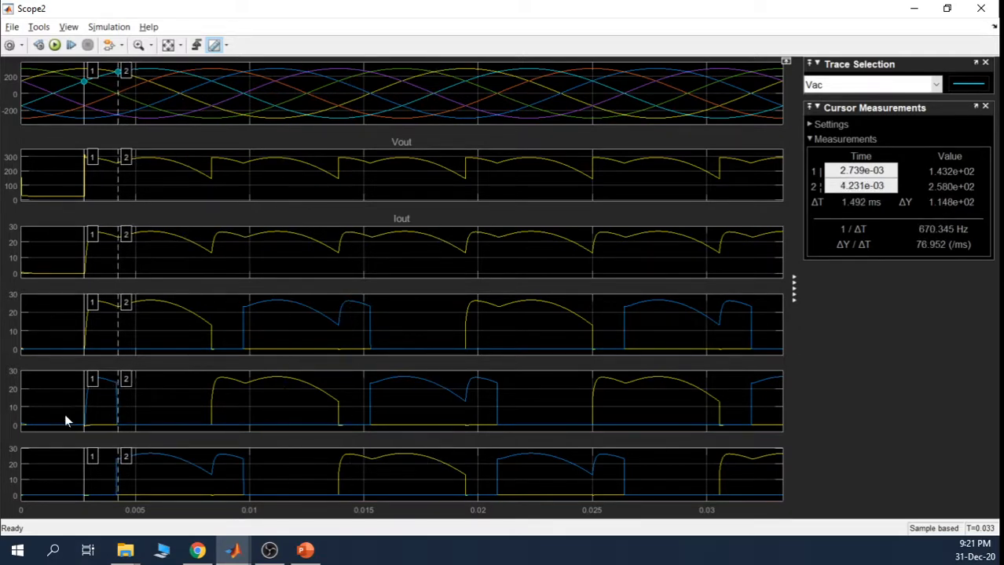
left_click(913, 8)
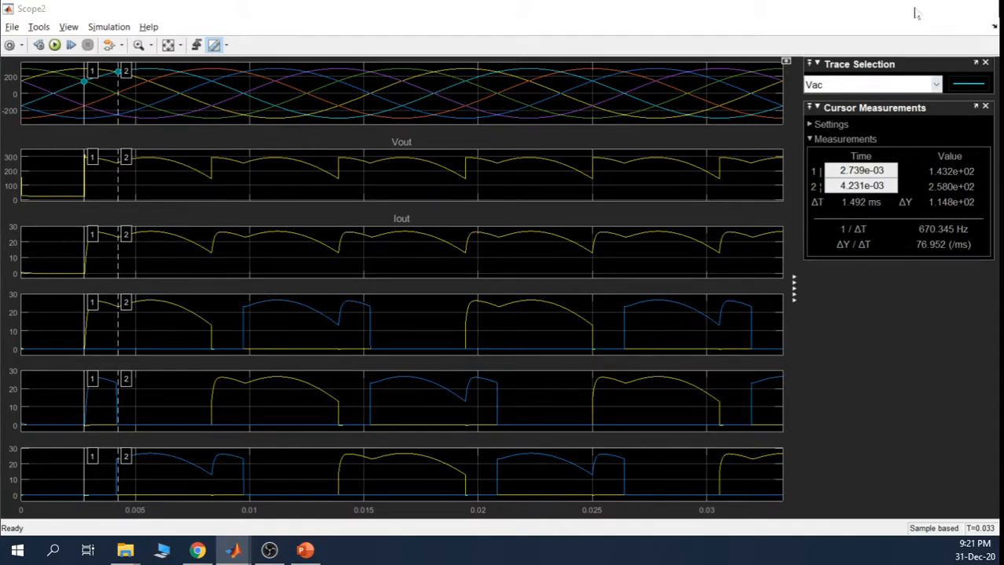
Compare the bridge circuit with the Scope2 waveforms and review which traces are available for the cursor measurements.
left_click_drag(487, 514, 206, 514)
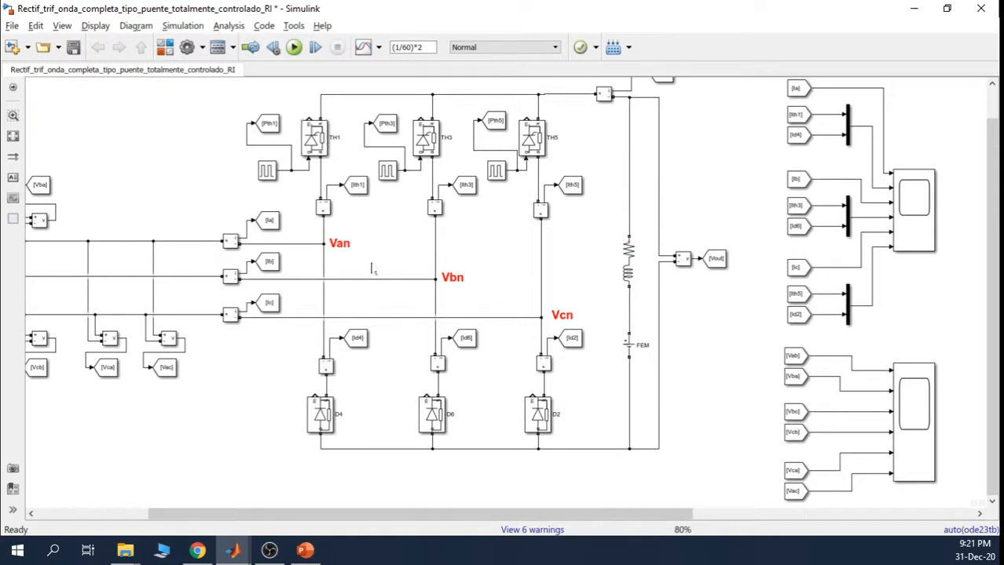
left_click(233, 552)
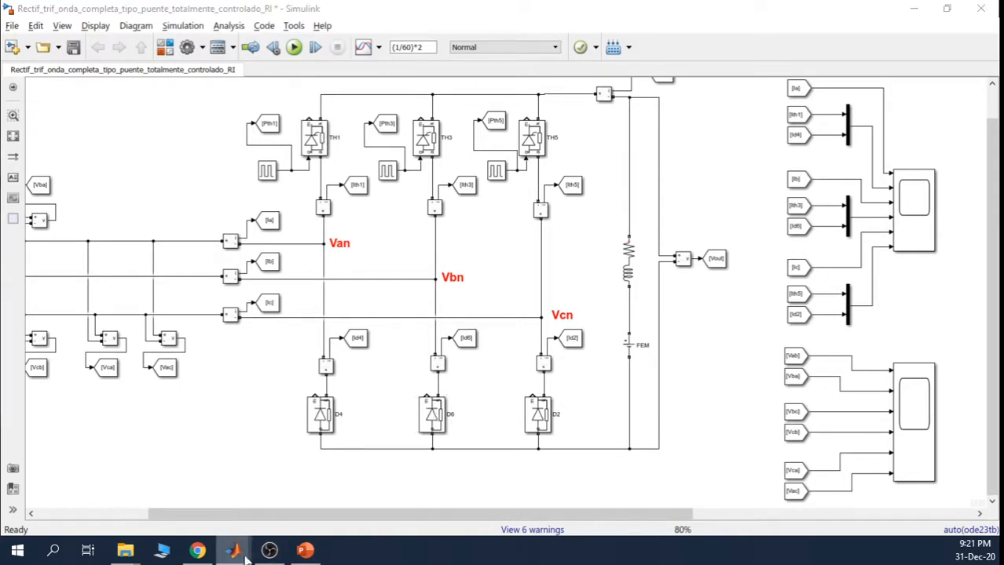
left_click(860, 500)
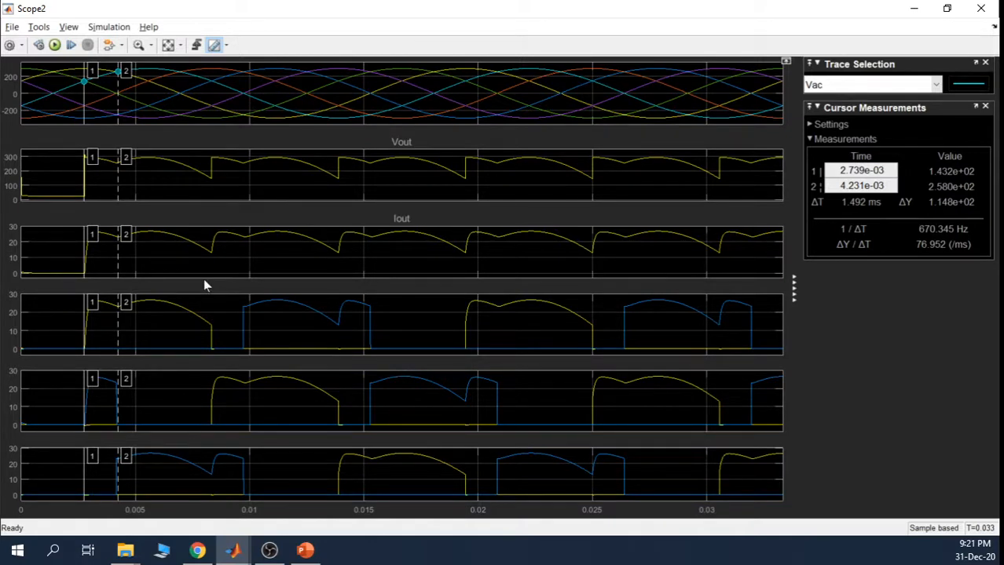
left_click(936, 84)
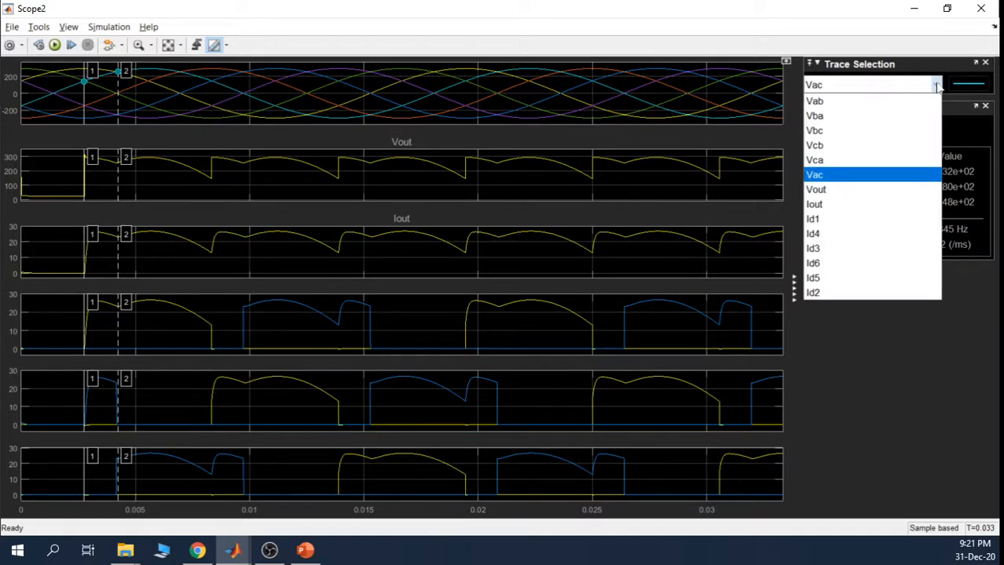
left_click(935, 85)
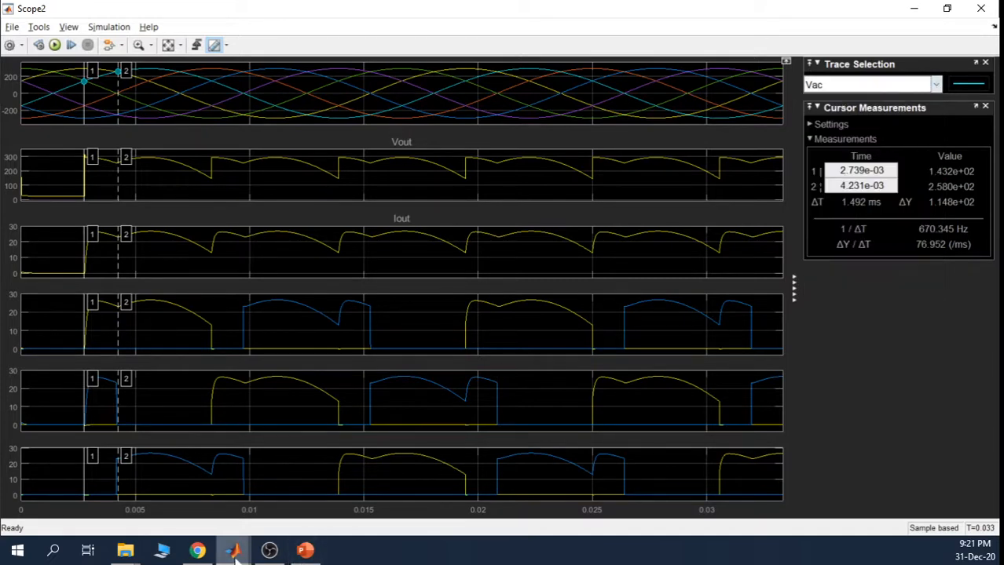
Relabel the thyristor current signals feeding the Scope2 multiplexers as Ith1, Ith3 and Ith5.
mouse_move(233, 547)
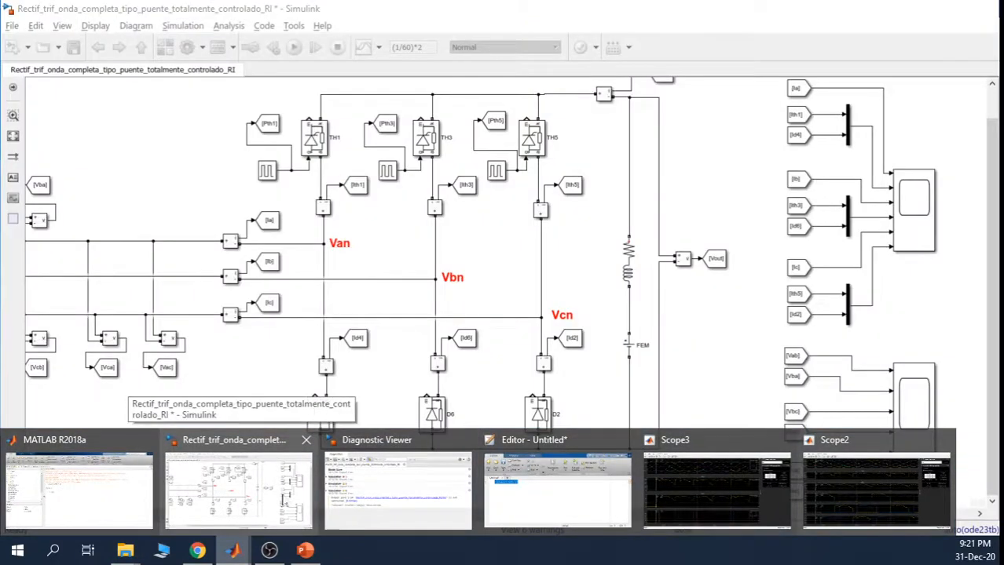
left_click(283, 500)
left_click_drag(287, 514, 501, 517)
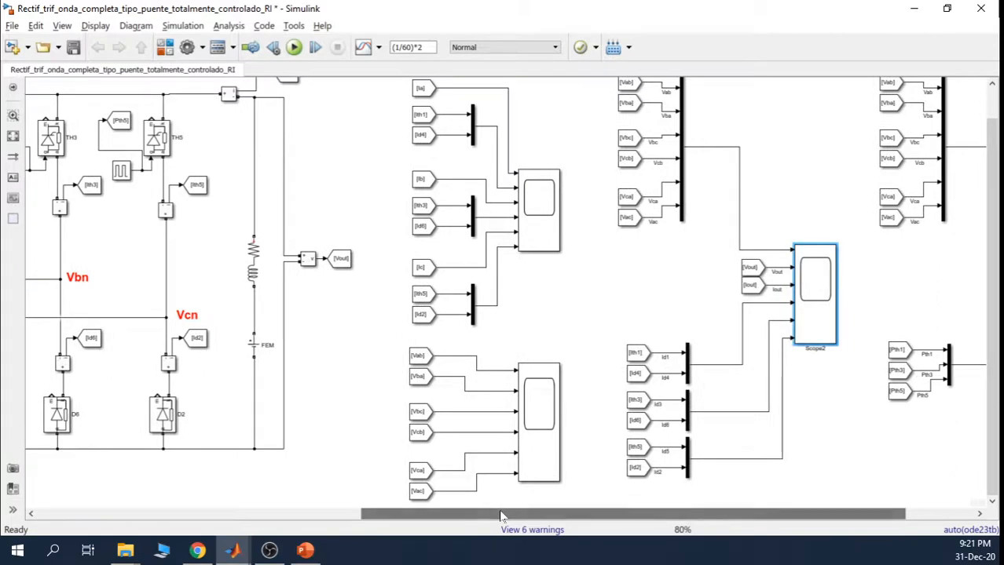
left_click(640, 356)
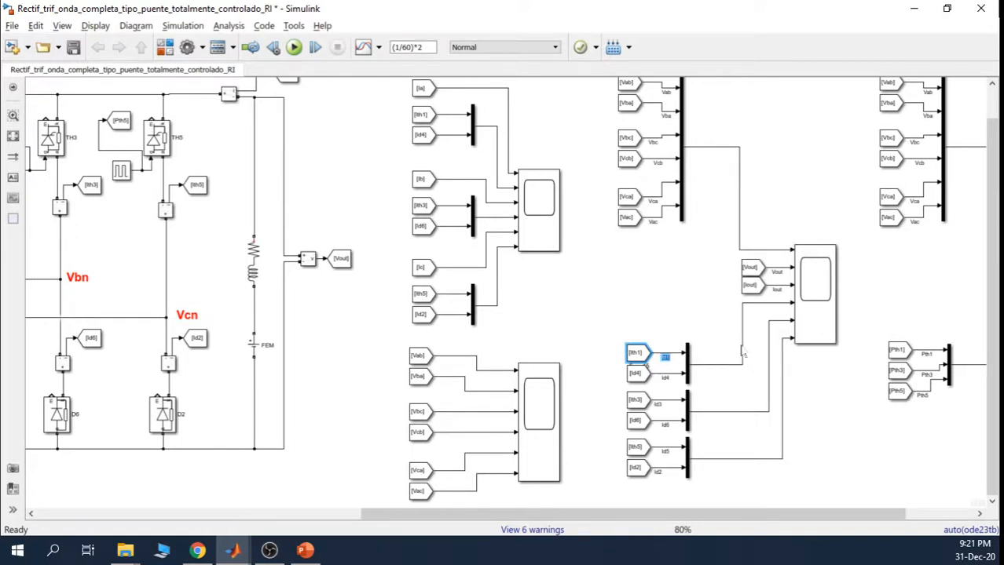
left_click(673, 301)
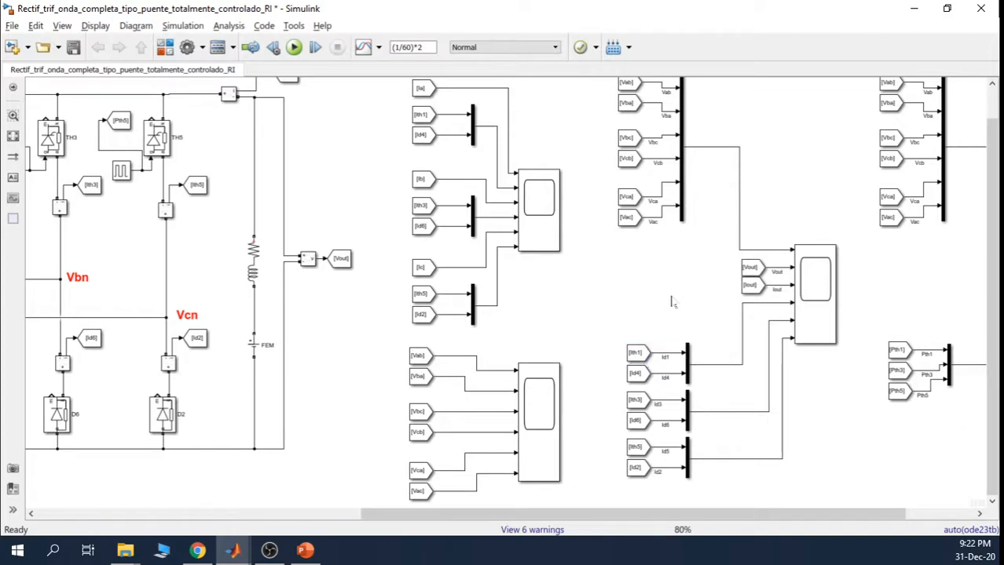
scroll(673, 301, "up", 2)
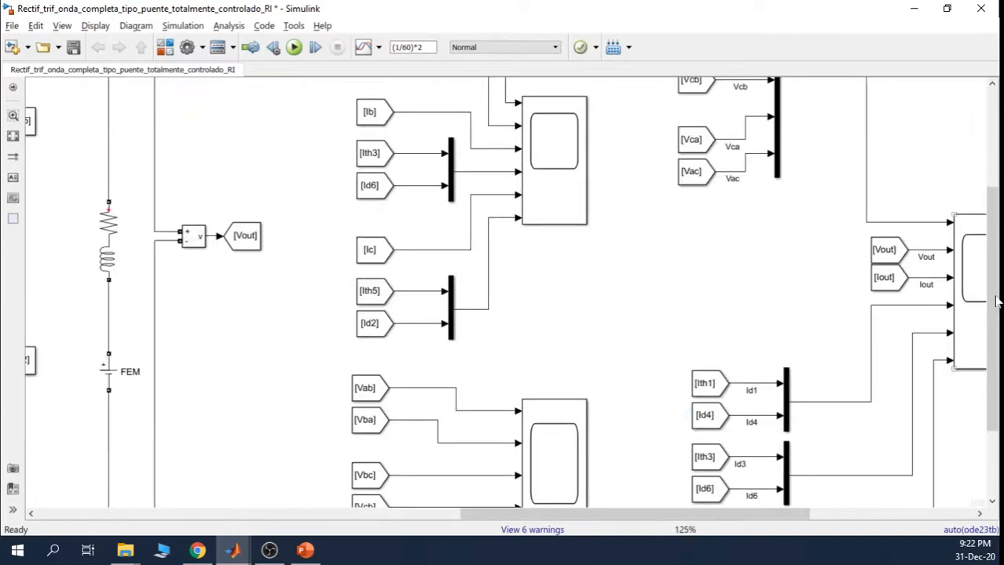
left_click_drag(996, 310, 993, 369)
double_click(752, 276)
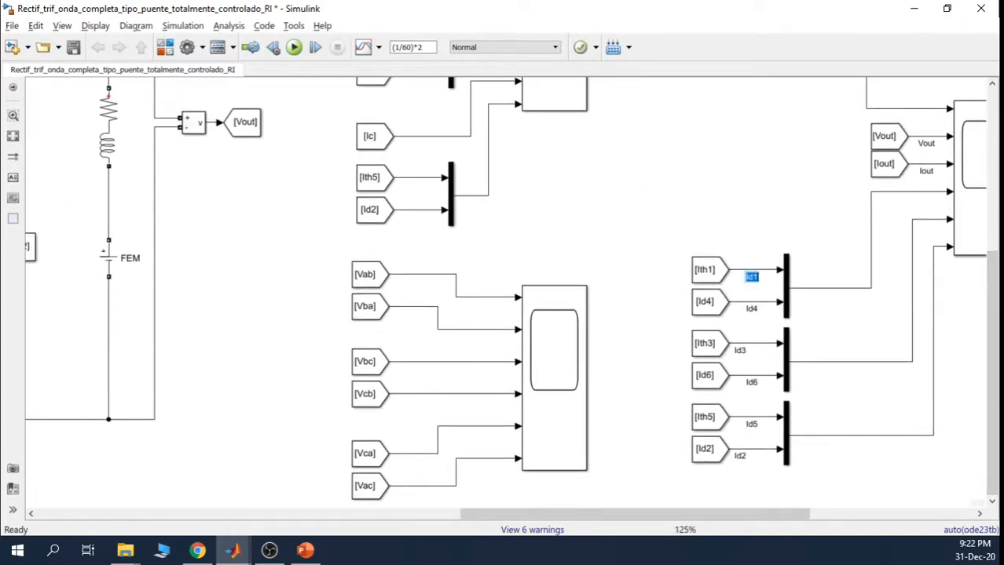
type("Ith1")
double_click(739, 351)
type("Ith3")
double_click(752, 424)
type("Ith5")
left_click(816, 434)
Rerun the simulation from Scope2 and display the legends on its plots.
left_click_drag(732, 514, 839, 514)
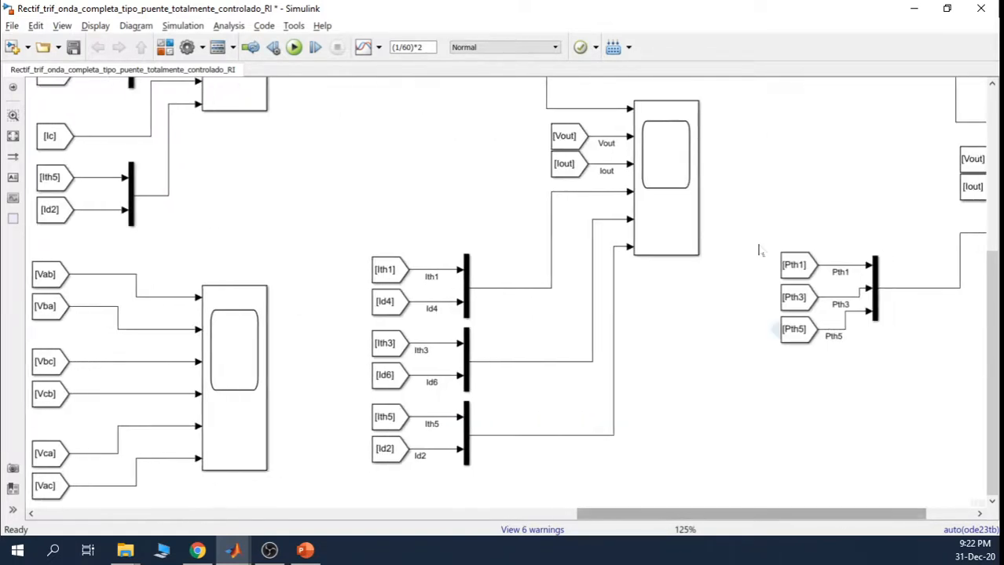
left_click(664, 183)
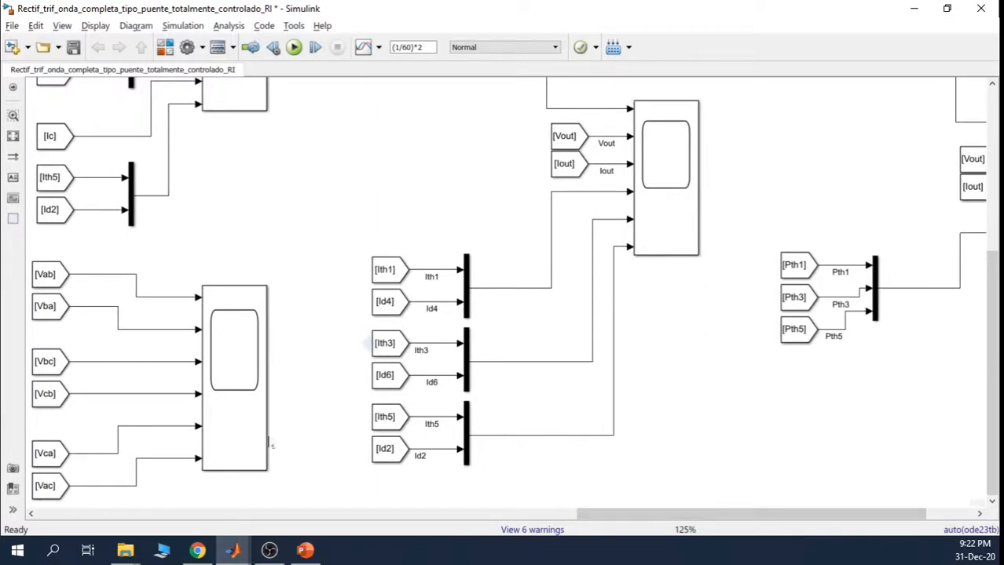
left_click(232, 551)
left_click(829, 493)
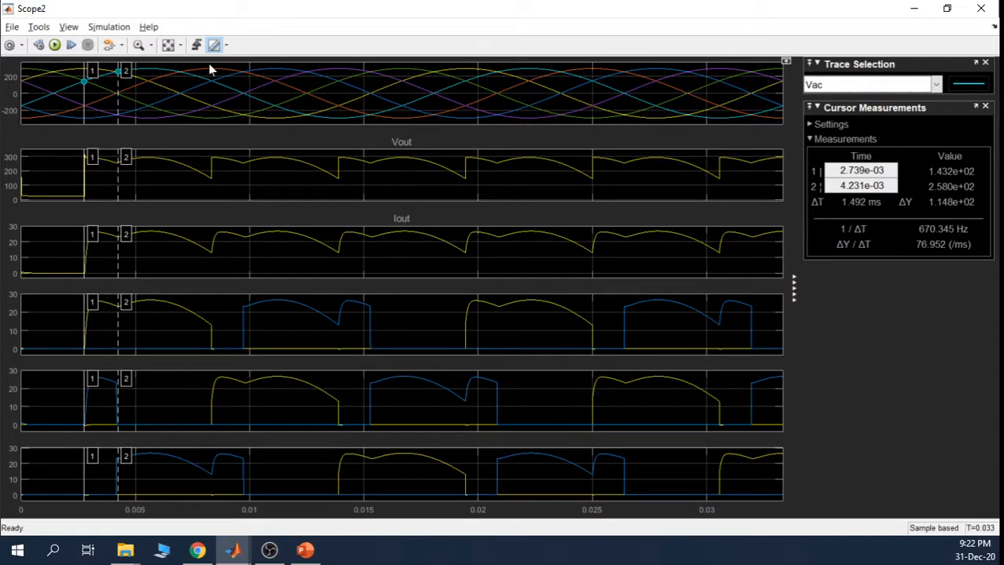
left_click(55, 45)
left_click(69, 27)
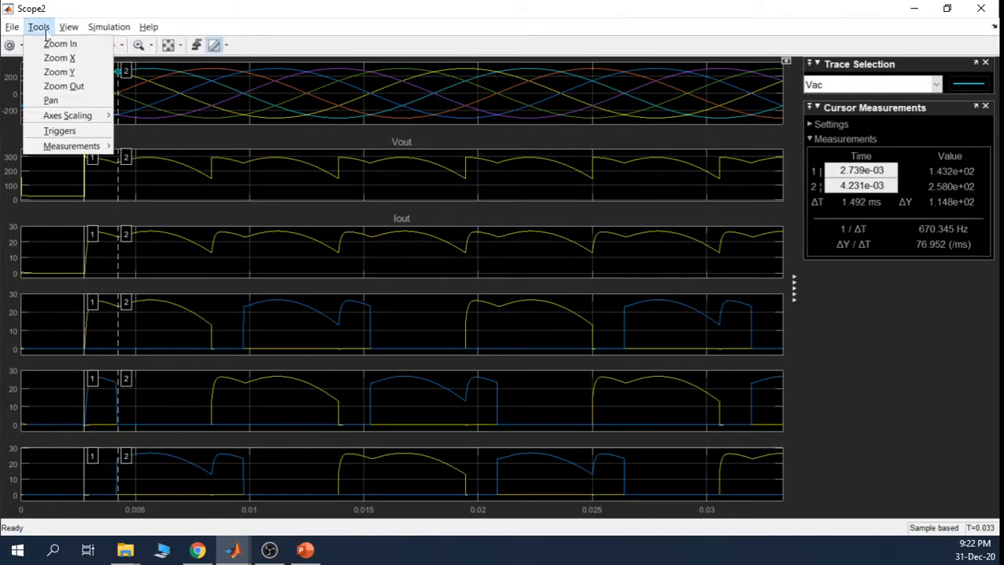
mouse_move(16, 32)
mouse_move(68, 27)
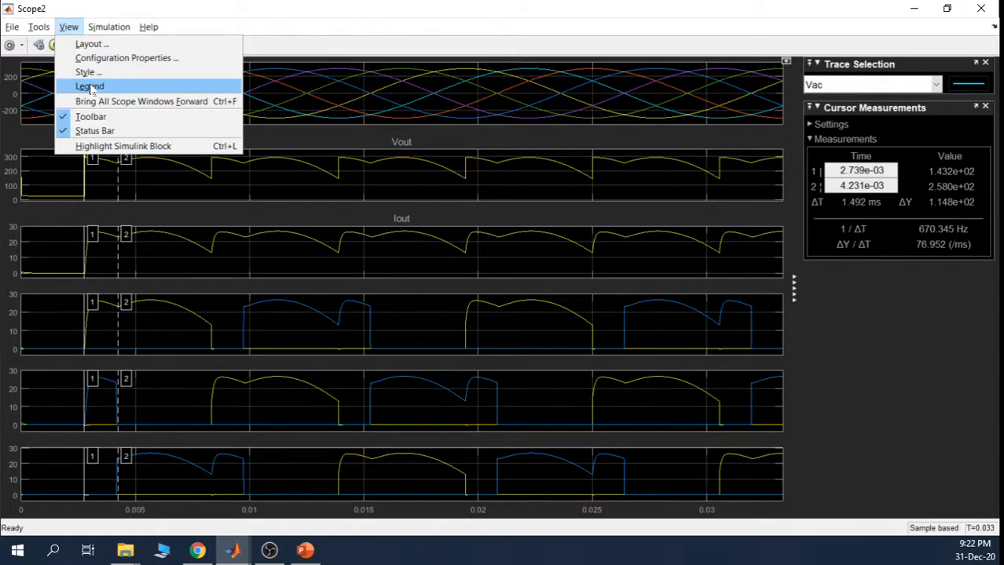
left_click(91, 88)
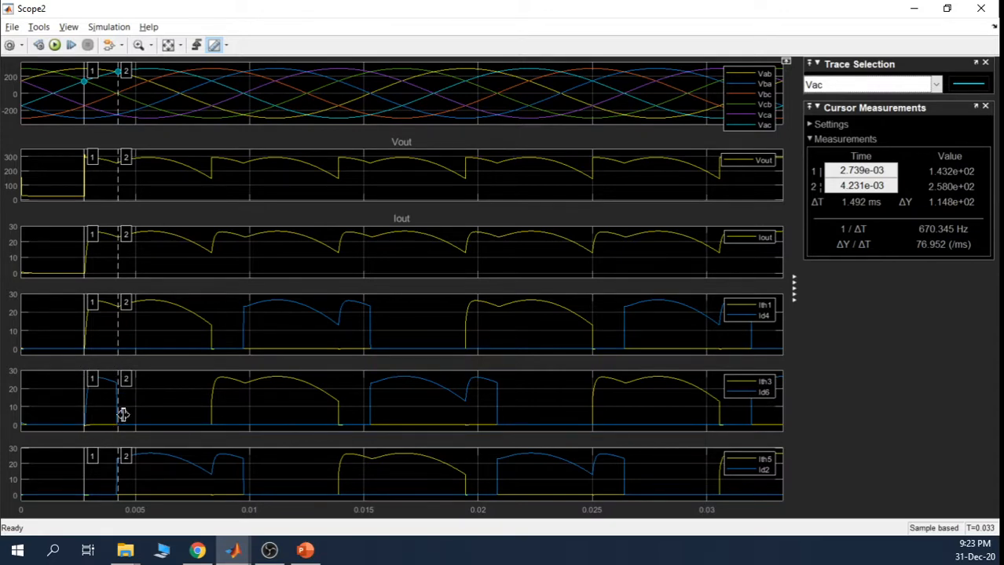
Leave Scope2 and trace the first conduction path in the bridge circuit through TH1, the series RLC load branch and D6.
left_click(913, 14)
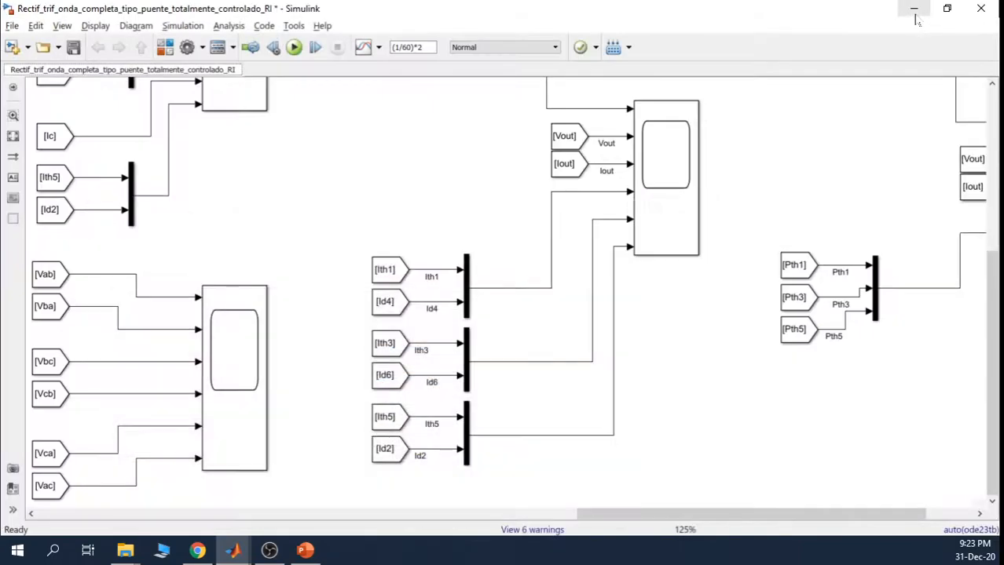
left_click_drag(638, 516, 289, 540)
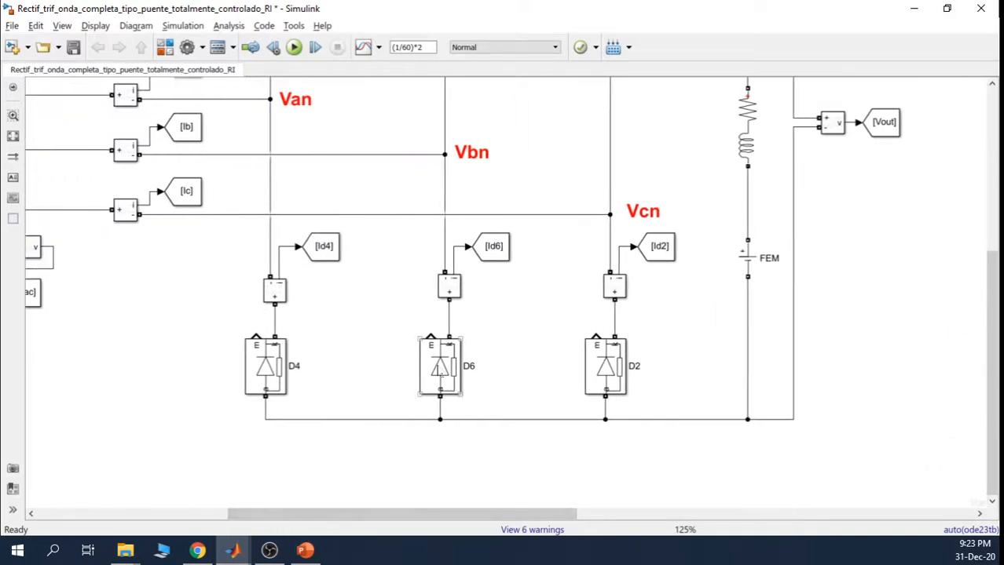
left_click(451, 381)
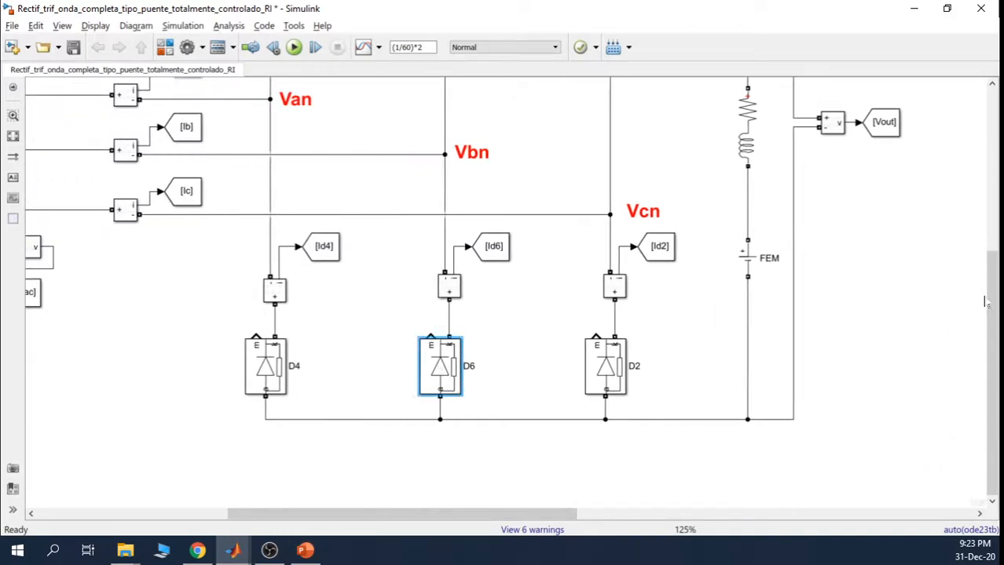
left_click_drag(992, 303, 994, 202)
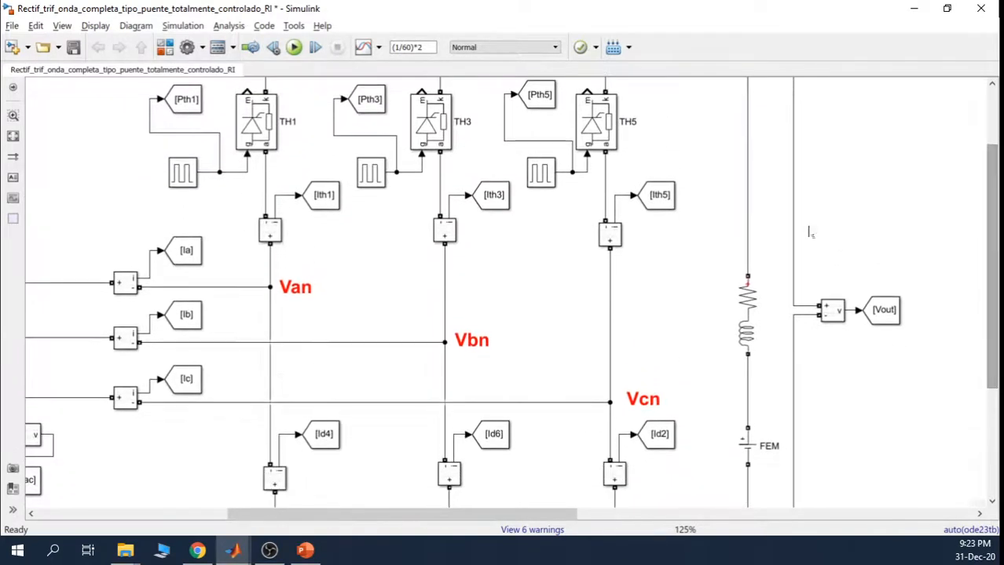
left_click(757, 314)
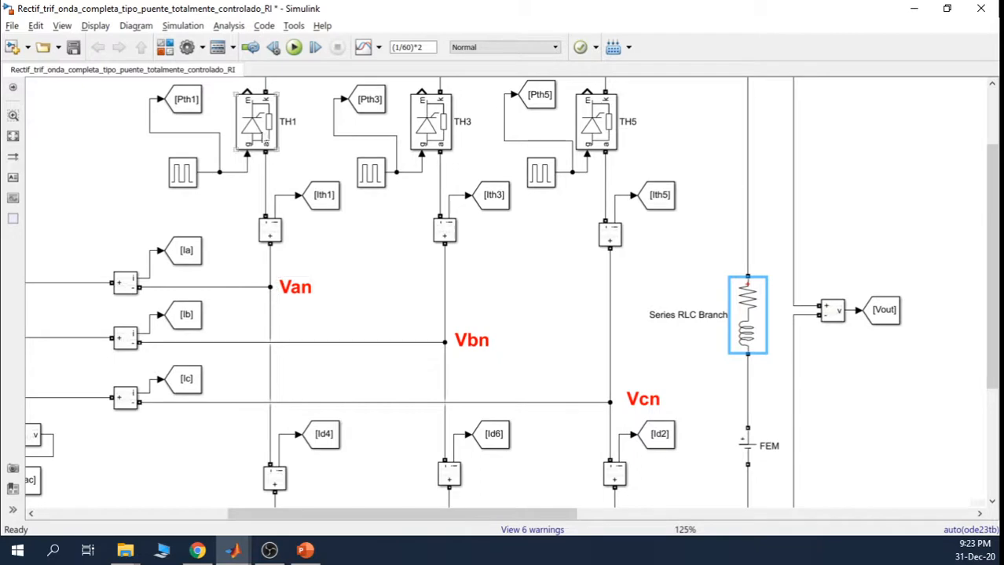
left_click(254, 118)
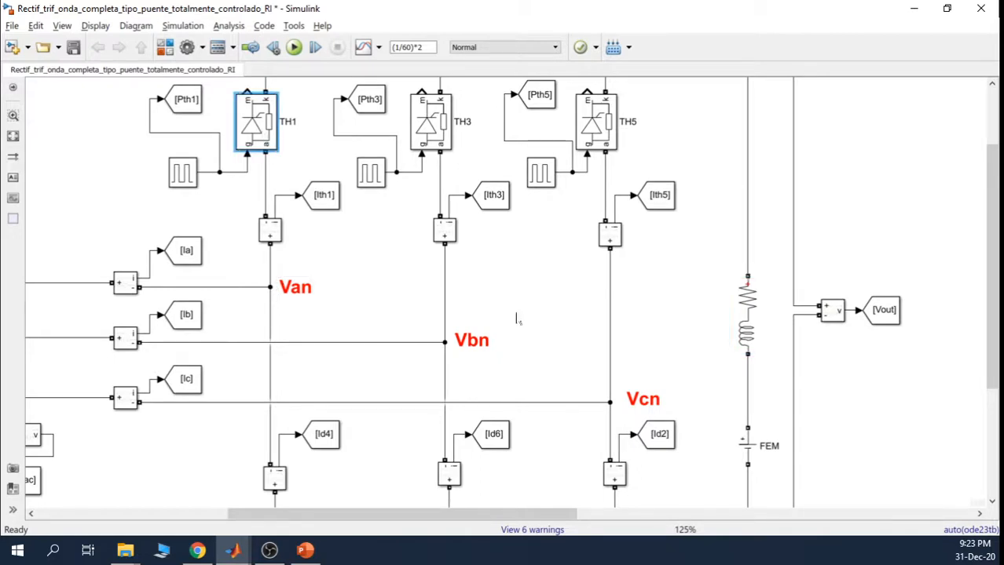
left_click_drag(999, 267, 992, 343)
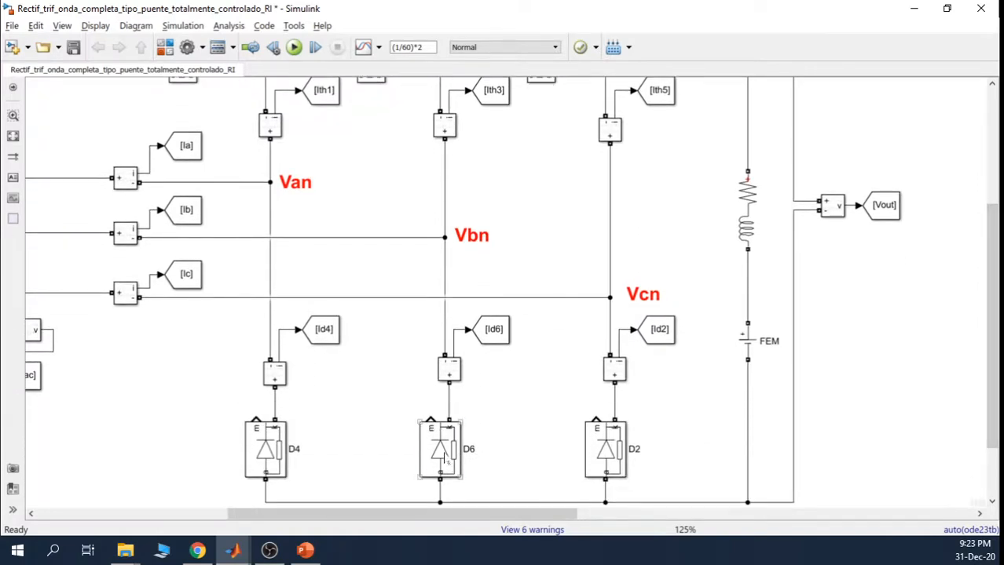
left_click(444, 454)
left_click_drag(999, 314, 995, 241)
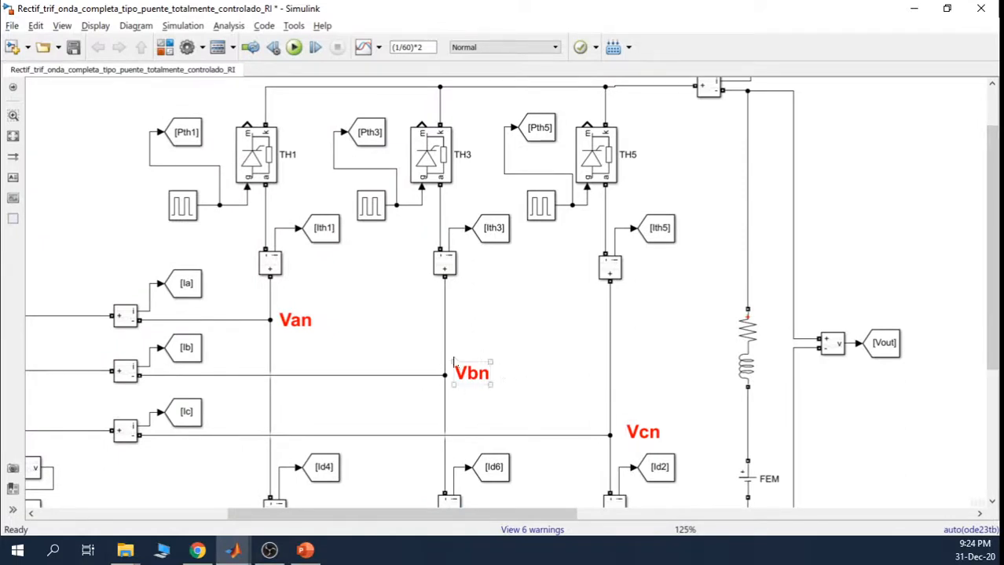
Examine the phase nodes Vbn and Vcn, thyristor TH3 and the cathode connection of diode D2 in the bridge circuit.
left_click(630, 440)
left_click(473, 383)
left_click(449, 193)
left_click(440, 168)
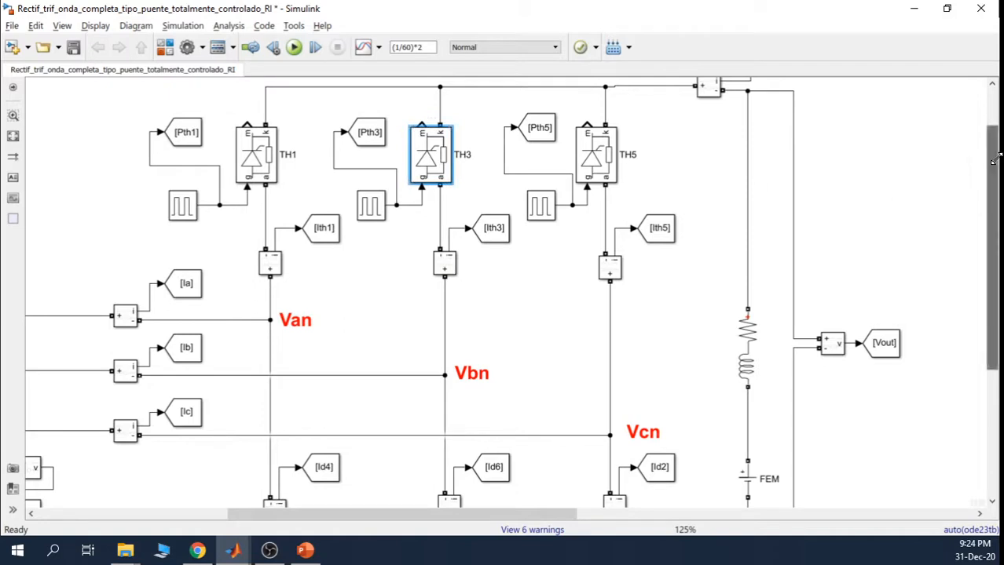
left_click_drag(996, 165, 996, 236)
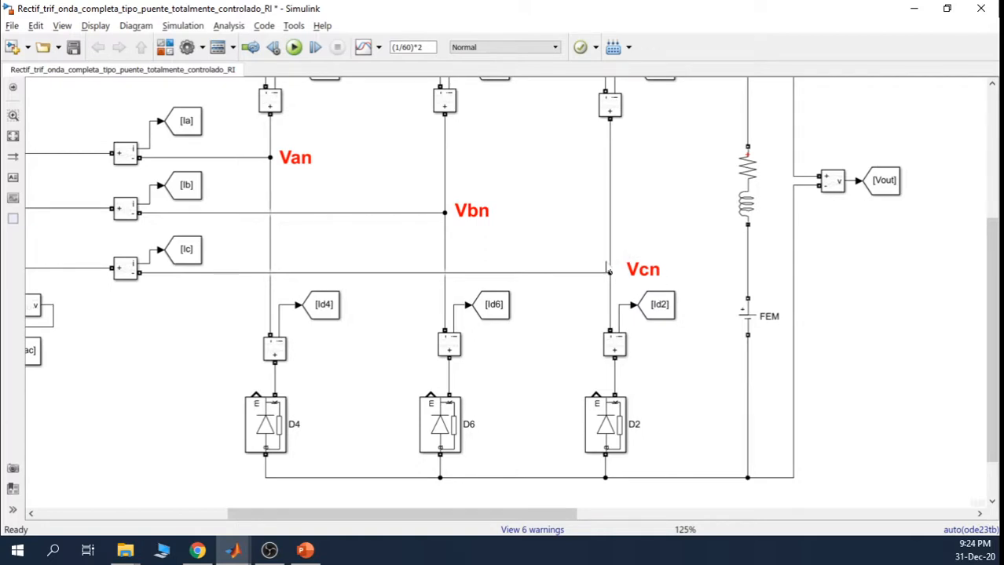
left_click(651, 274)
left_click(609, 393)
left_click_drag(614, 388, 449, 384)
left_click(467, 389)
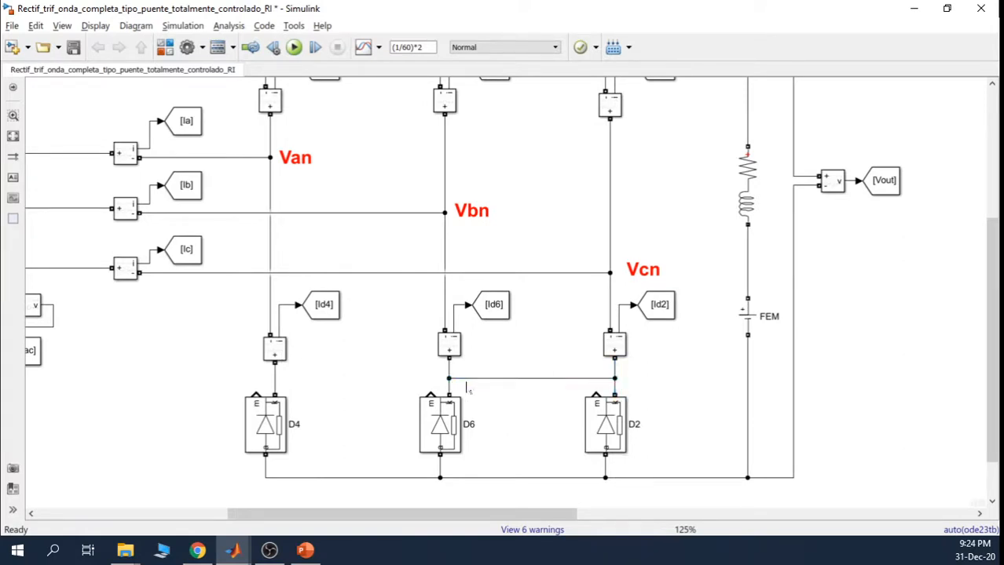
key("ctrl+z")
Compare the cathode connections of diodes D6 and D4 with phase Vcn and diode D2 to review the diode commutation.
left_click(448, 383)
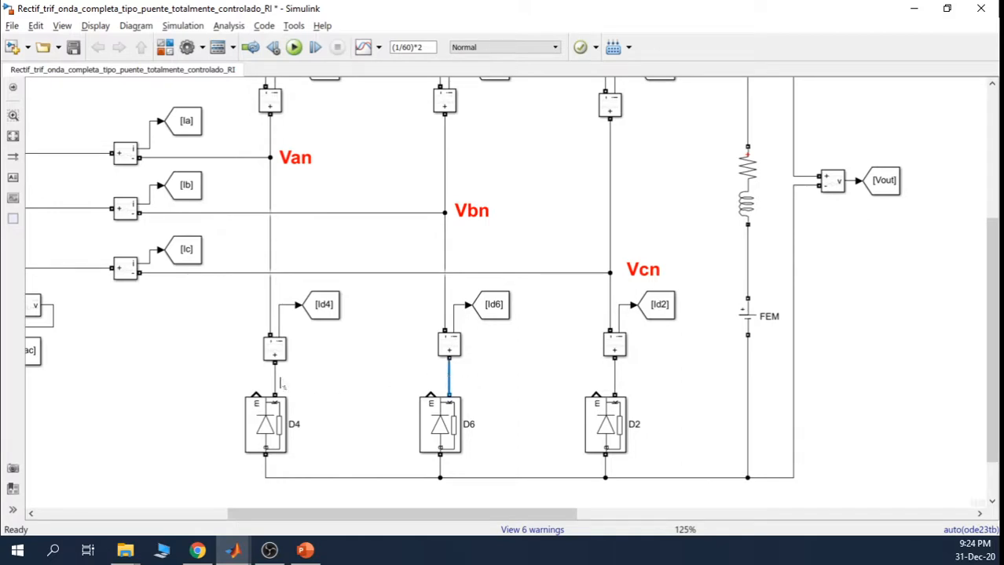
left_click(278, 384)
left_click(275, 380)
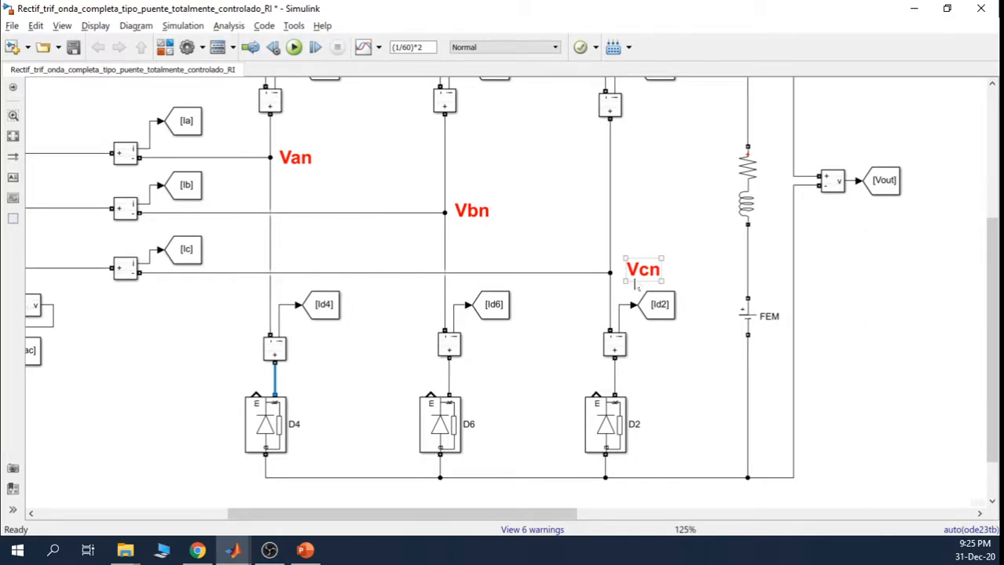
left_click(636, 284)
left_click(645, 215)
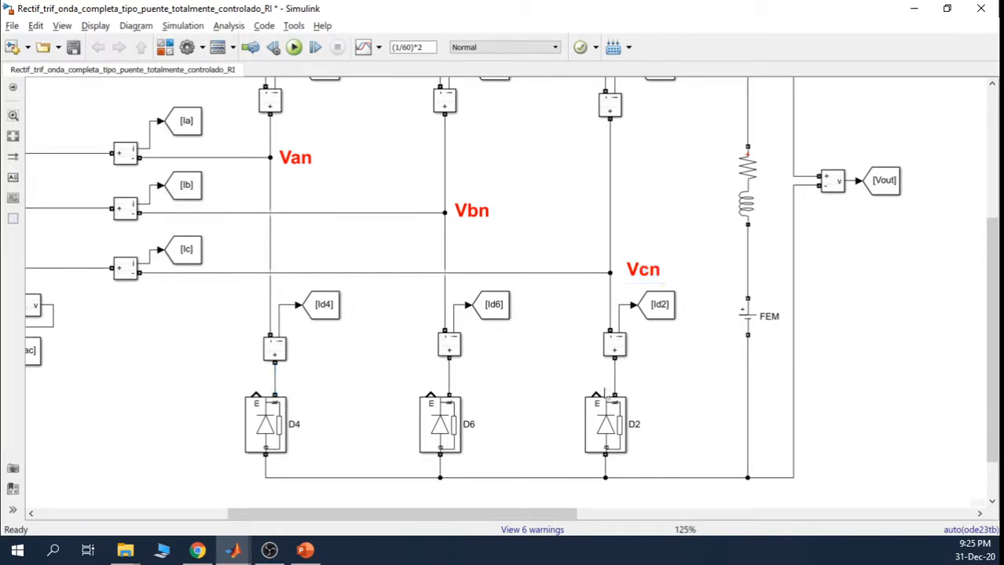
left_click(608, 424)
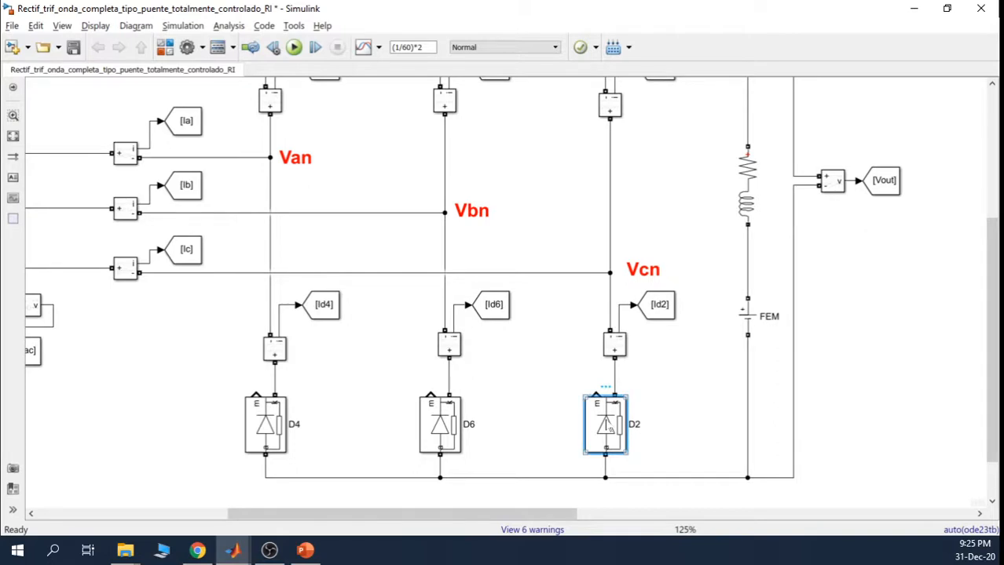
left_click(694, 395)
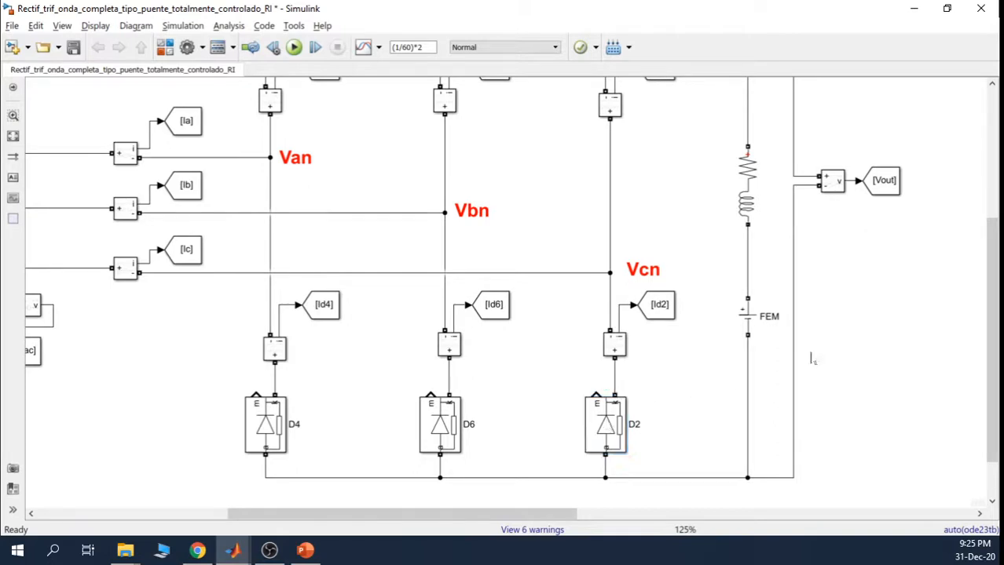
Open Scope3 and measure the full period and the firing intervals, leaving cursor 1 at about 0.014 s and cursor 2 at 8.320 ms.
left_click_drag(989, 335, 986, 244)
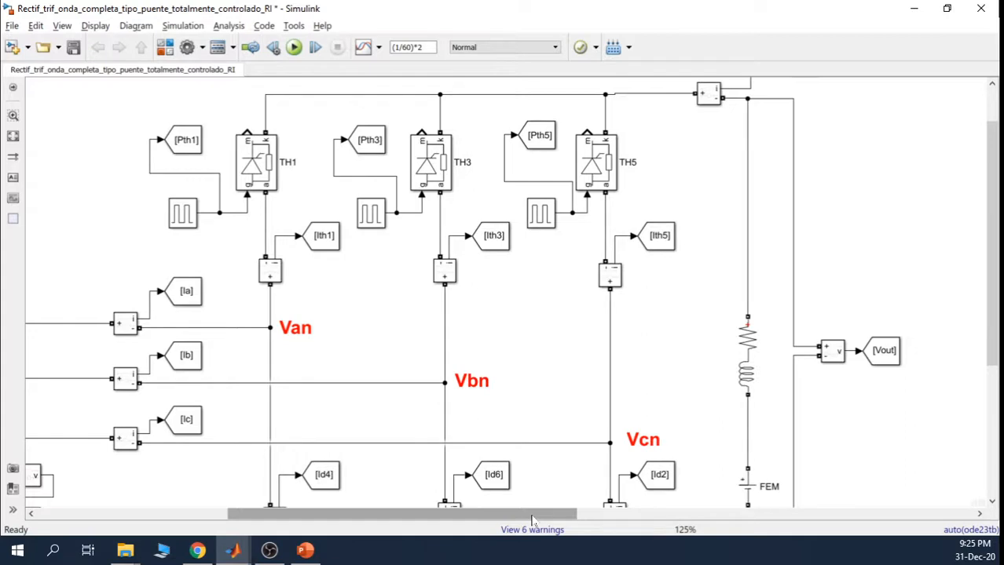
mouse_move(532, 517)
left_mouse_down()
mouse_move(687, 511)
mouse_move(478, 513)
mouse_move(532, 512)
left_mouse_up()
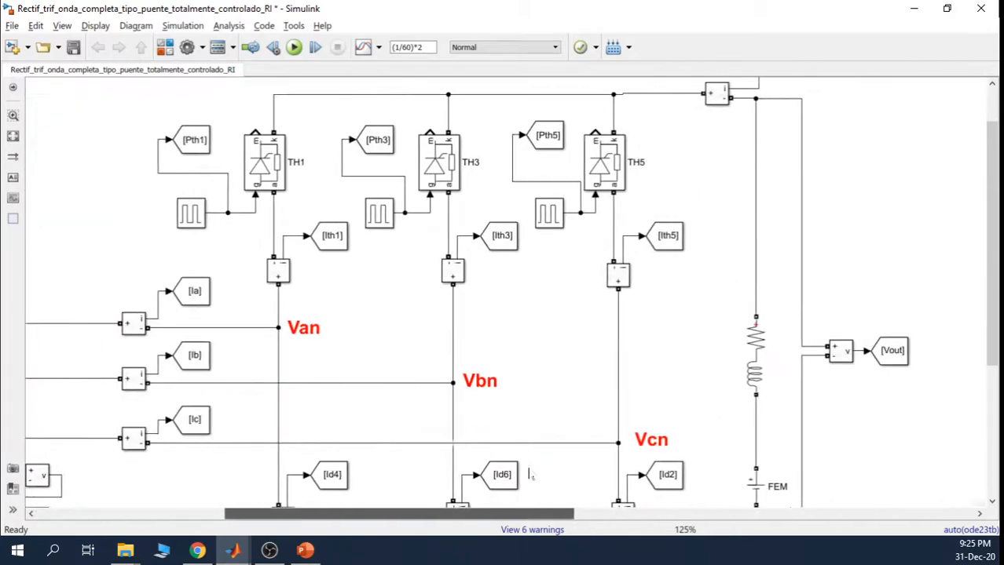
left_click_drag(996, 274, 994, 380)
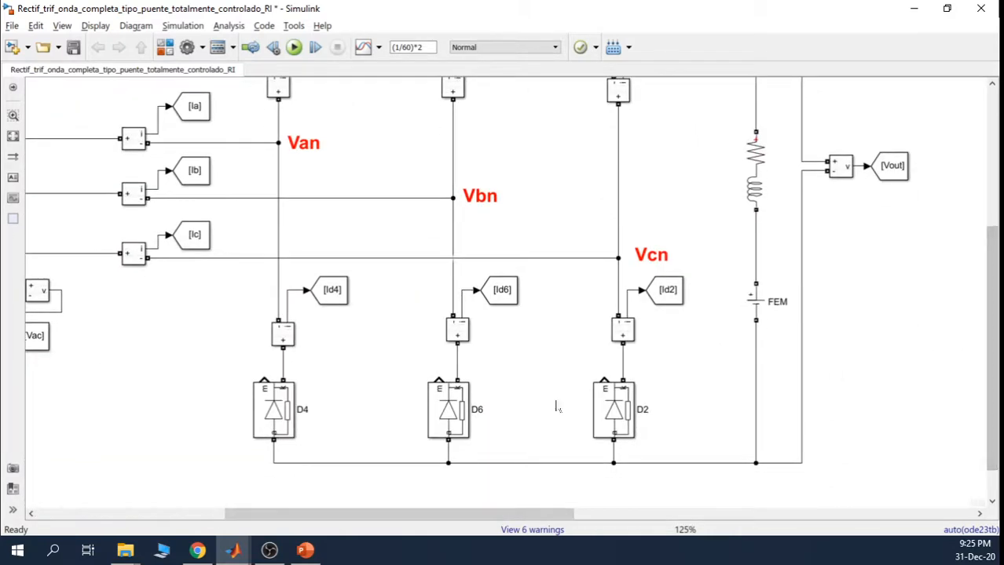
left_click_drag(424, 518, 824, 515)
double_click(940, 234)
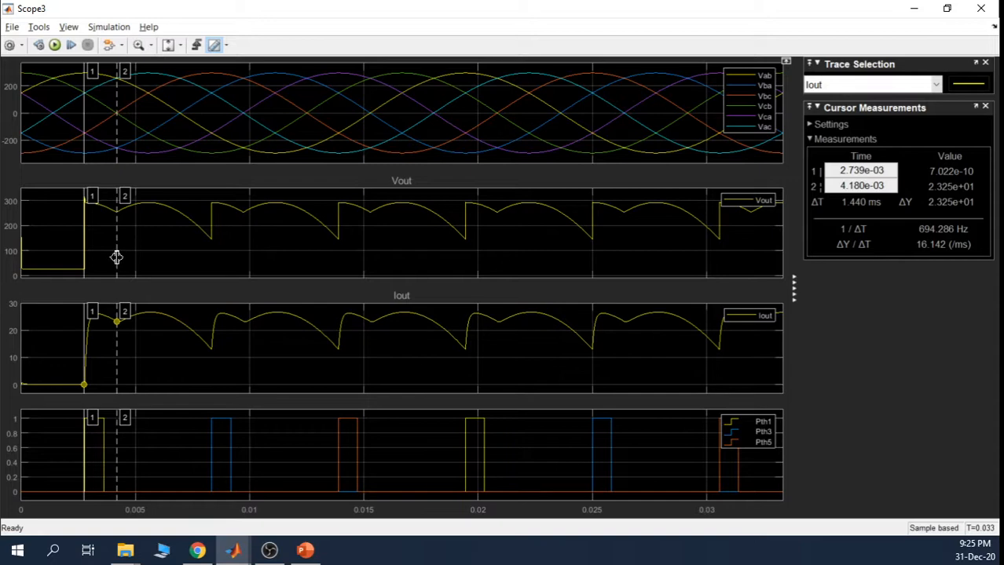
left_click_drag(118, 257, 466, 242)
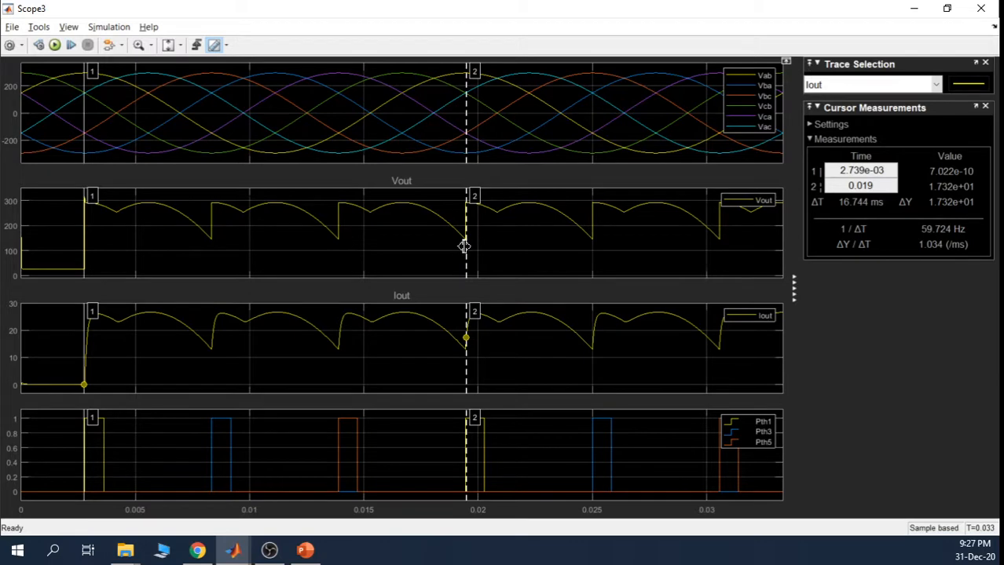
left_click_drag(466, 247, 211, 242)
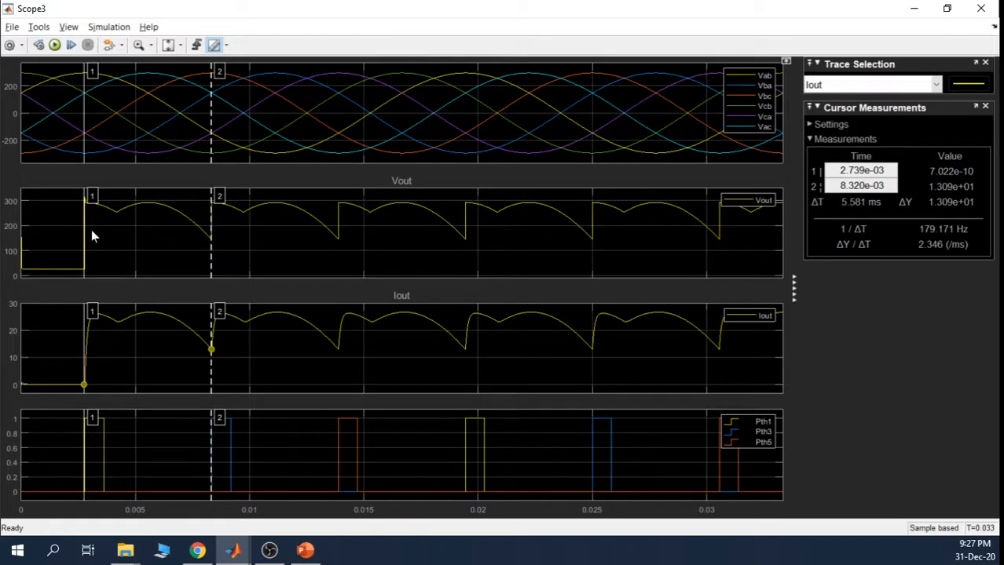
left_click_drag(87, 233, 339, 236)
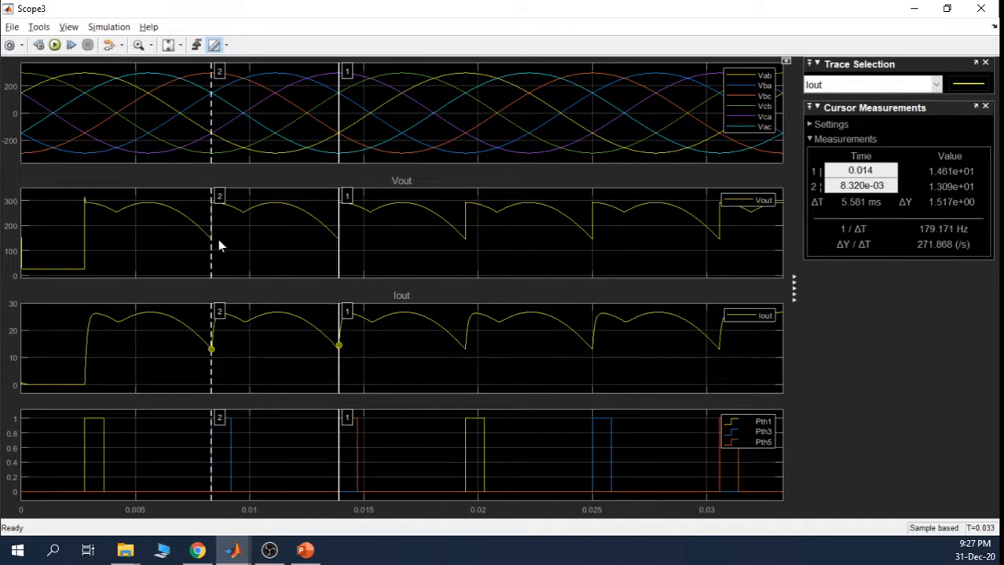
Measure the third output pulse and the full firing period in Scope3, placing cursor 2 at 0.020 s and cursor 1 at 2.739 ms.
left_click_drag(211, 254, 213, 255)
left_click_drag(385, 250, 452, 249)
left_click_drag(459, 249, 466, 248)
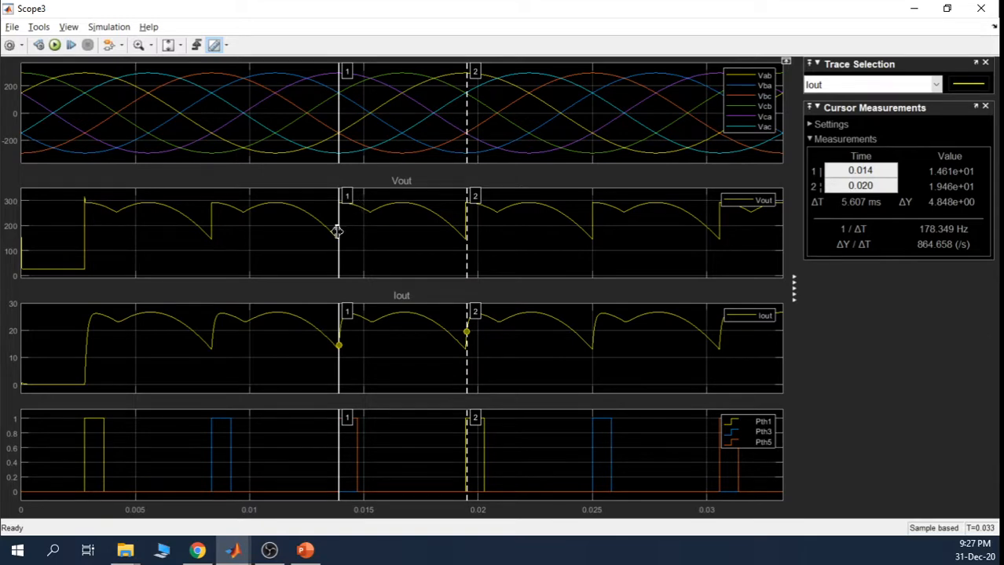
left_click_drag(337, 230, 83, 236)
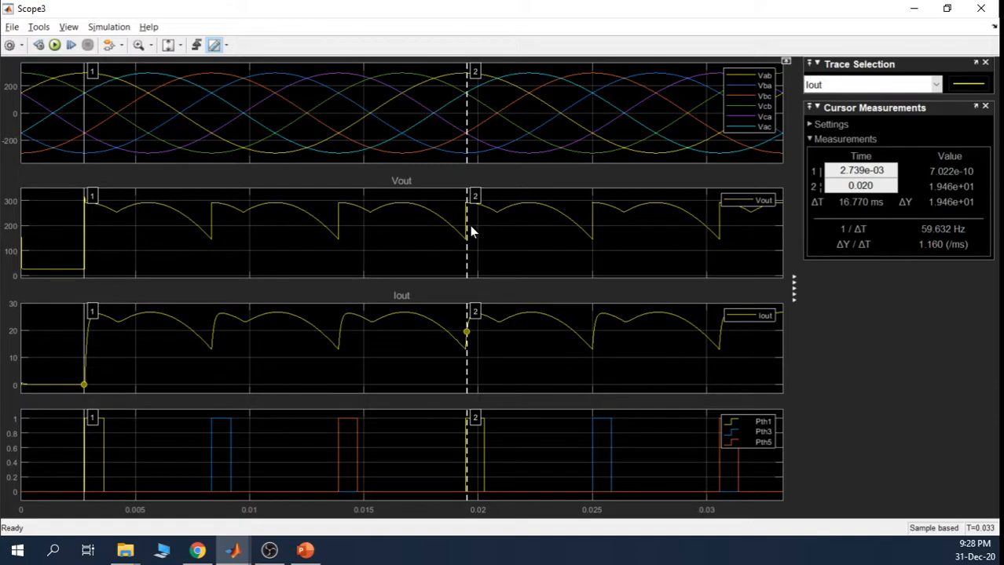
Measure the two conduction intervals within the first output pulse in Scope3, leaving cursor 1 at 4.180 ms and cursor 2 at 8.320 ms.
left_click_drag(472, 232, 114, 216)
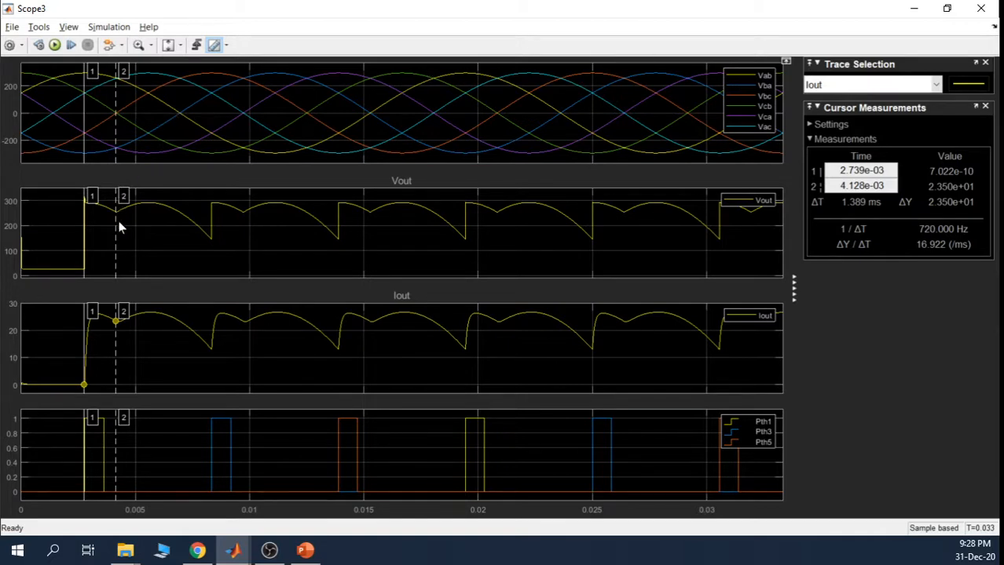
left_click_drag(116, 226, 210, 233)
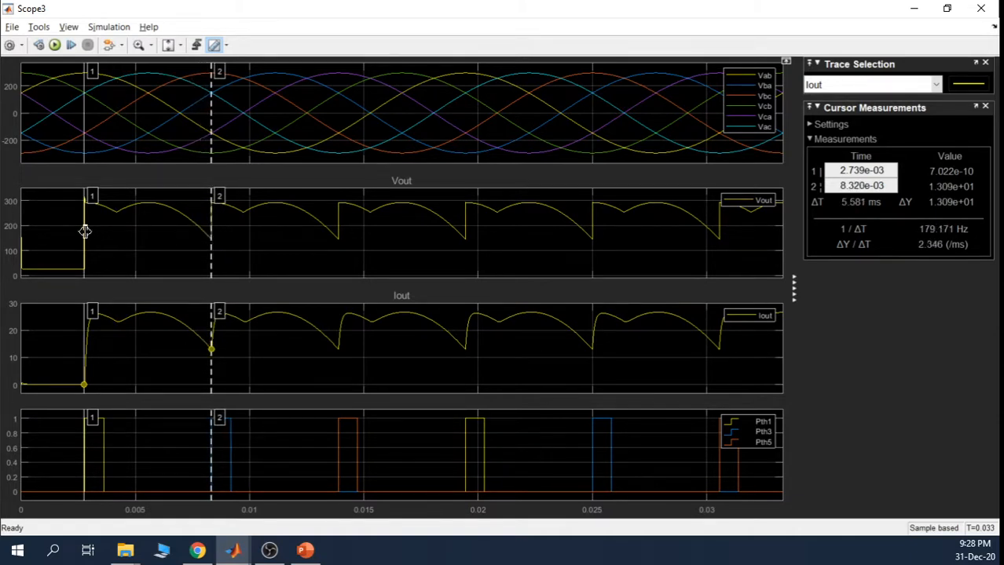
left_click_drag(85, 231, 116, 222)
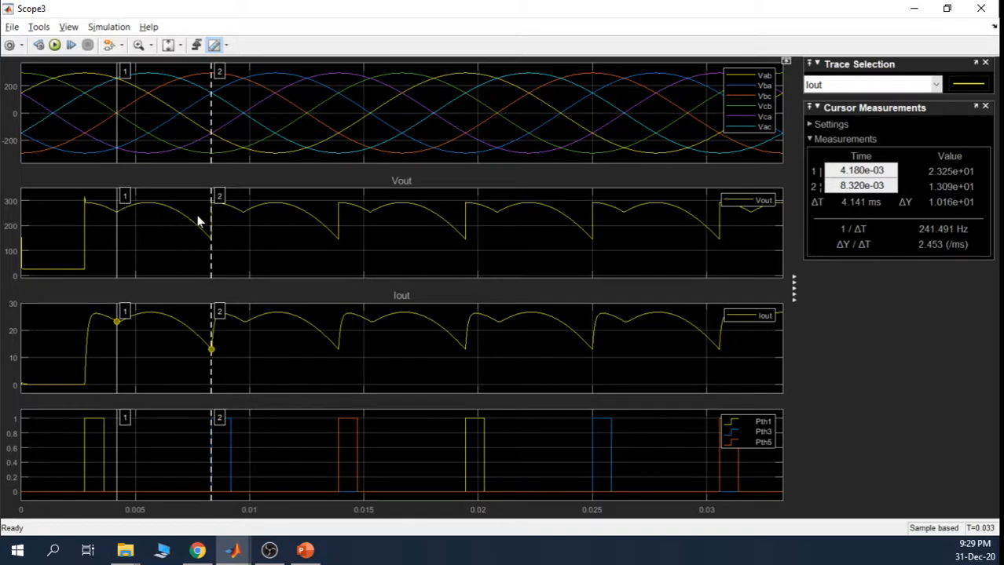
Leave Scope3 and trace the second conduction path in the bridge circuit from phase Van through thyristor TH1 to diode D2.
left_click(913, 8)
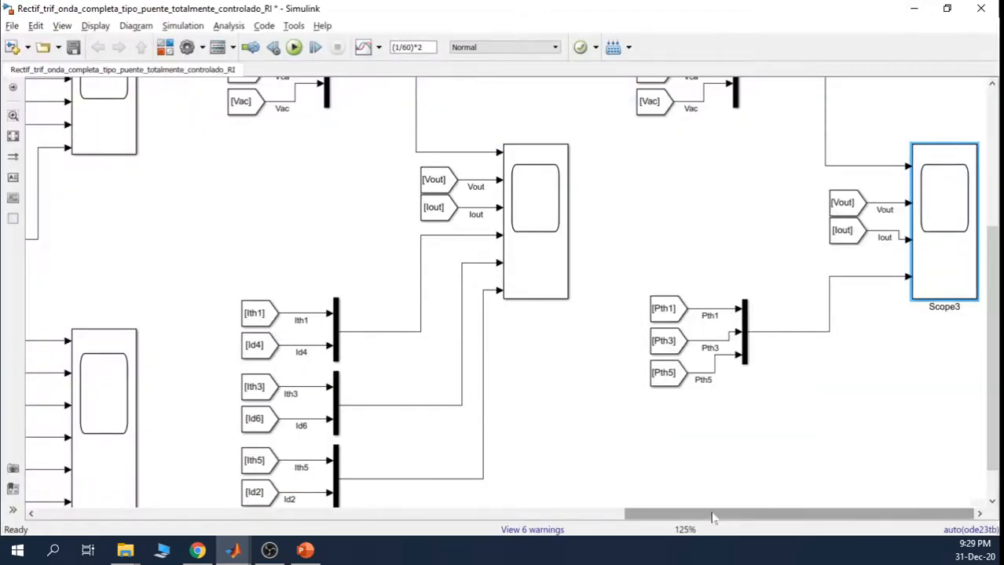
left_click_drag(712, 515, 299, 520)
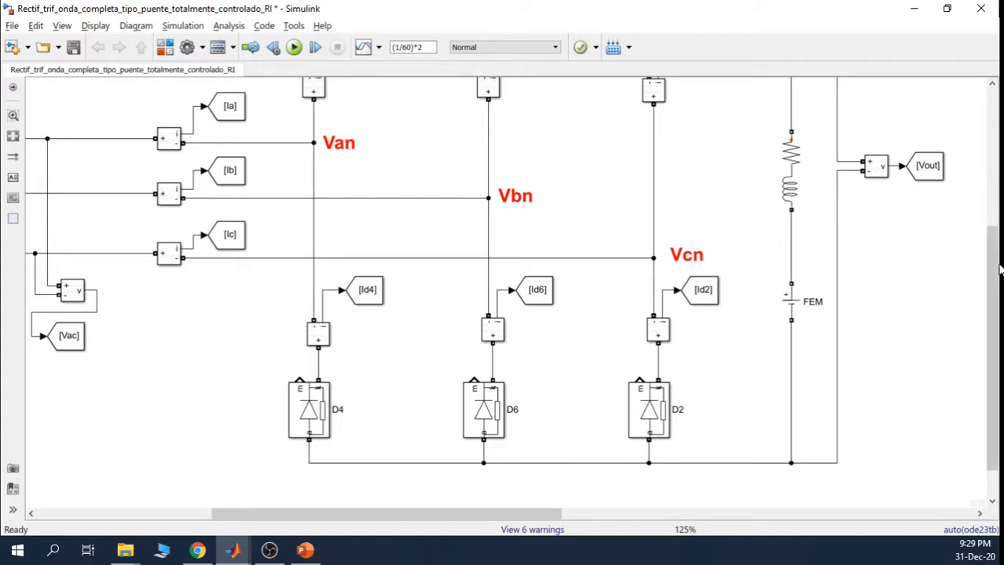
scroll(996, 196, "up", 3)
scroll(996, 196, "up", 3)
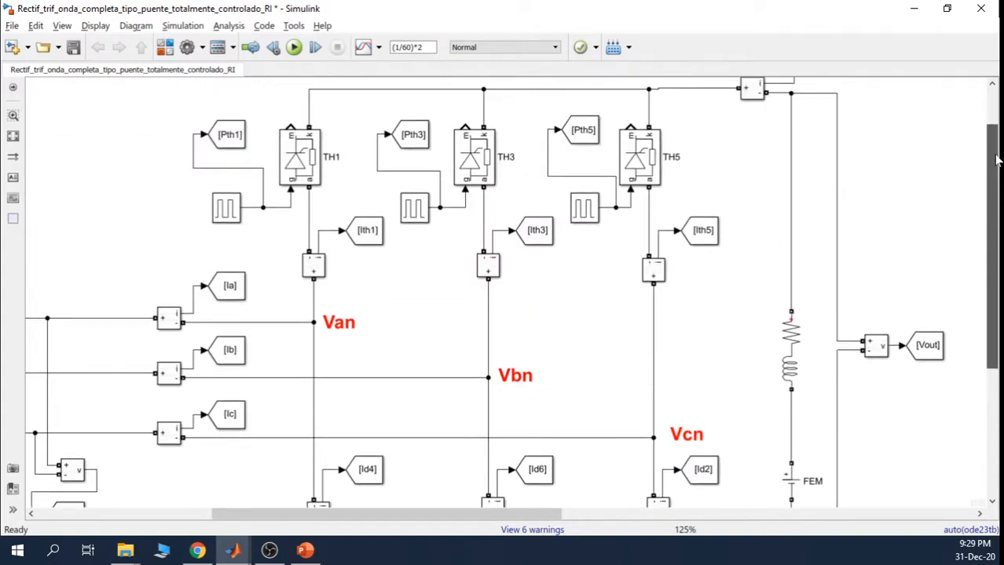
scroll(995, 197, "down", 1)
left_click(324, 296)
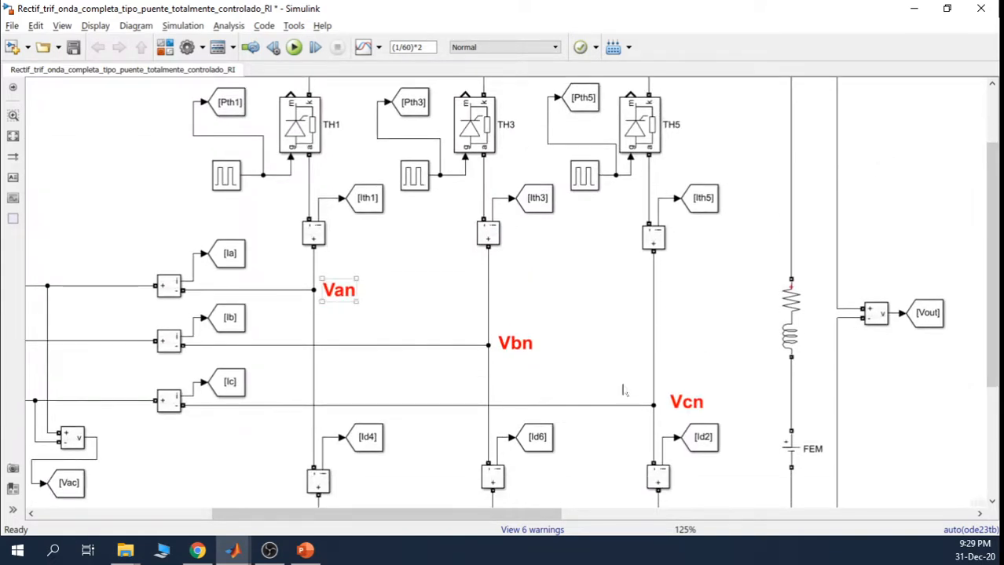
left_click(314, 126)
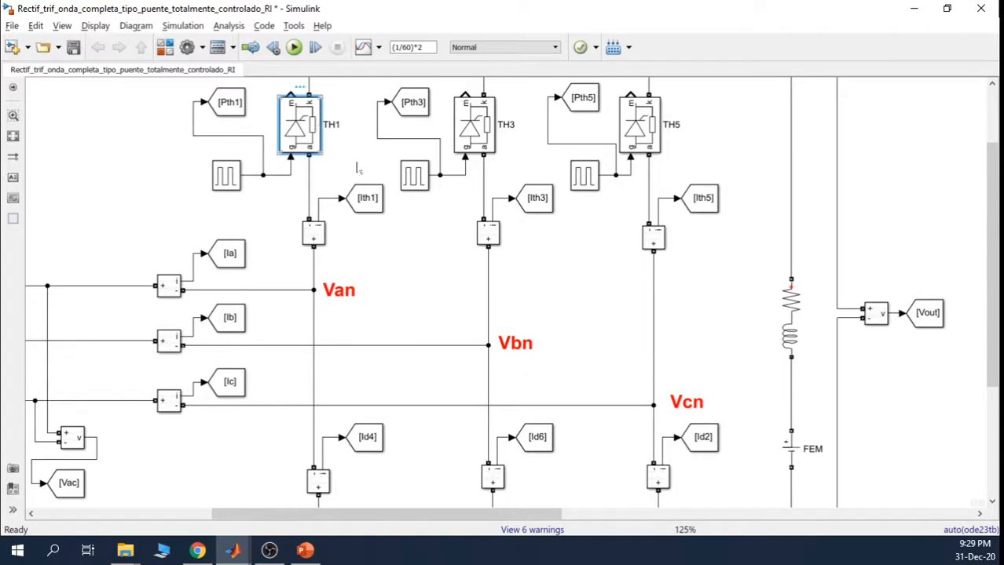
scroll(996, 239, "down", 4)
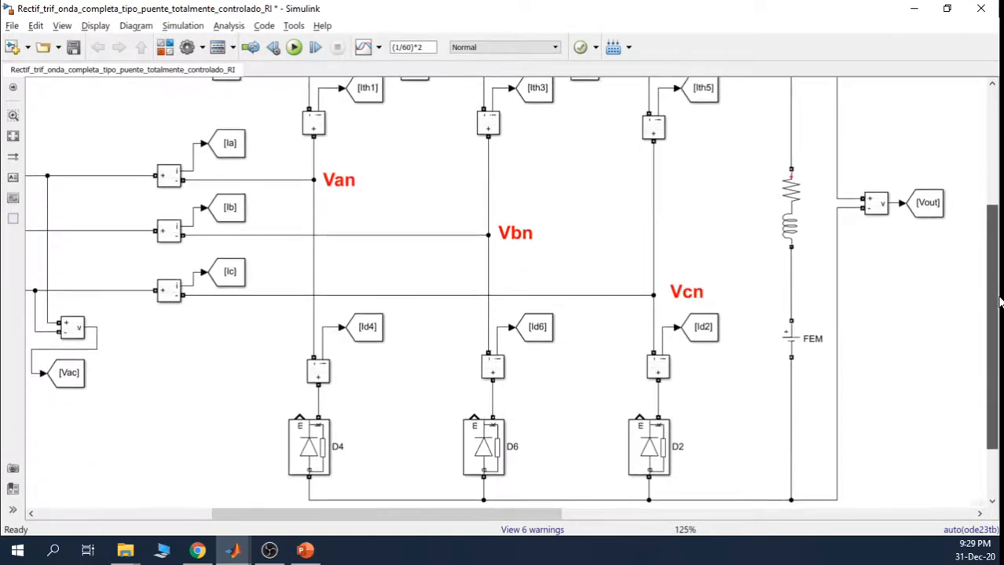
left_click(644, 463)
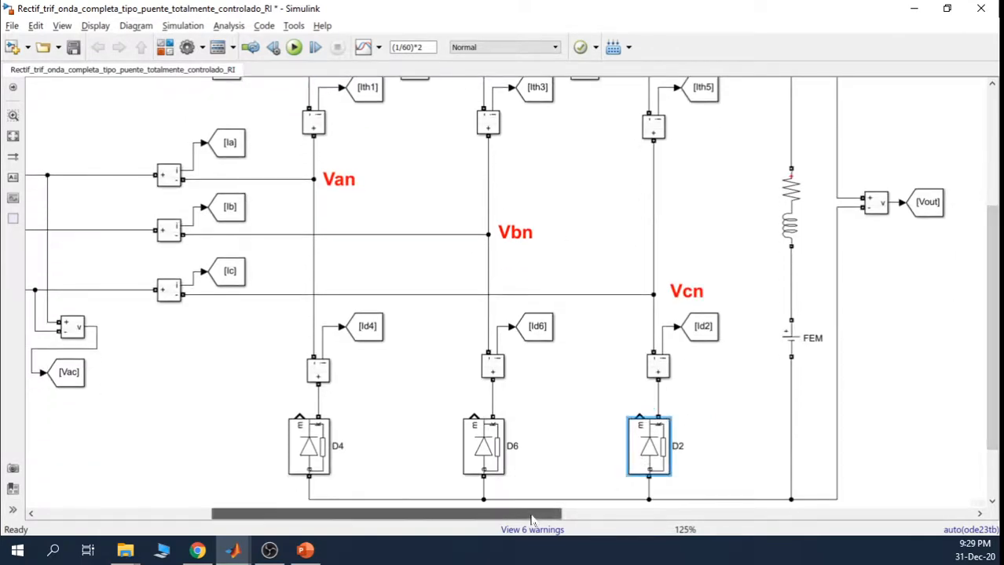
Open Scope2 and bracket the TH1 and D2 conduction interval with cursor 1 at 4.205 ms and cursor 2 at 8.346 ms.
left_click_drag(534, 516, 907, 516)
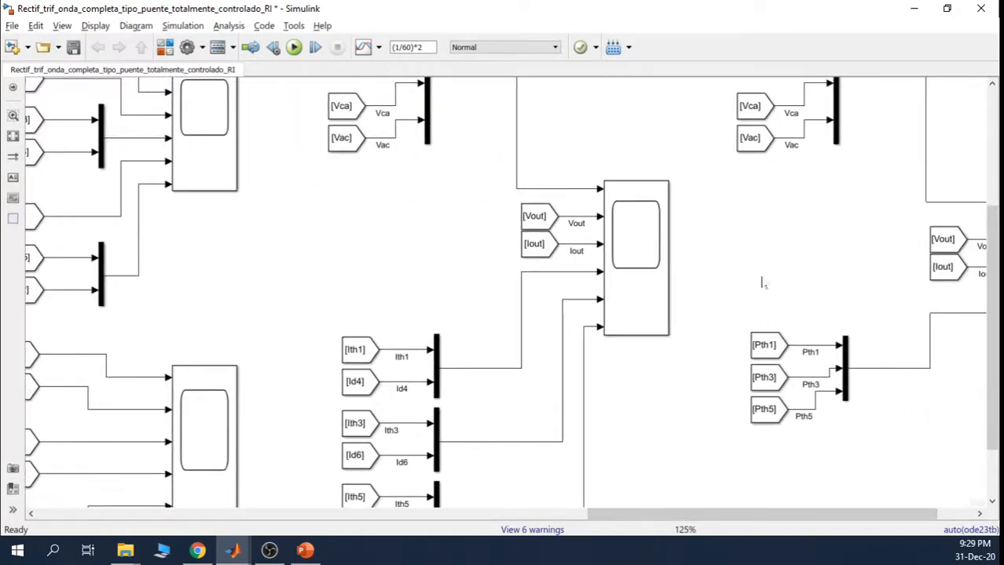
left_click_drag(649, 516, 675, 494)
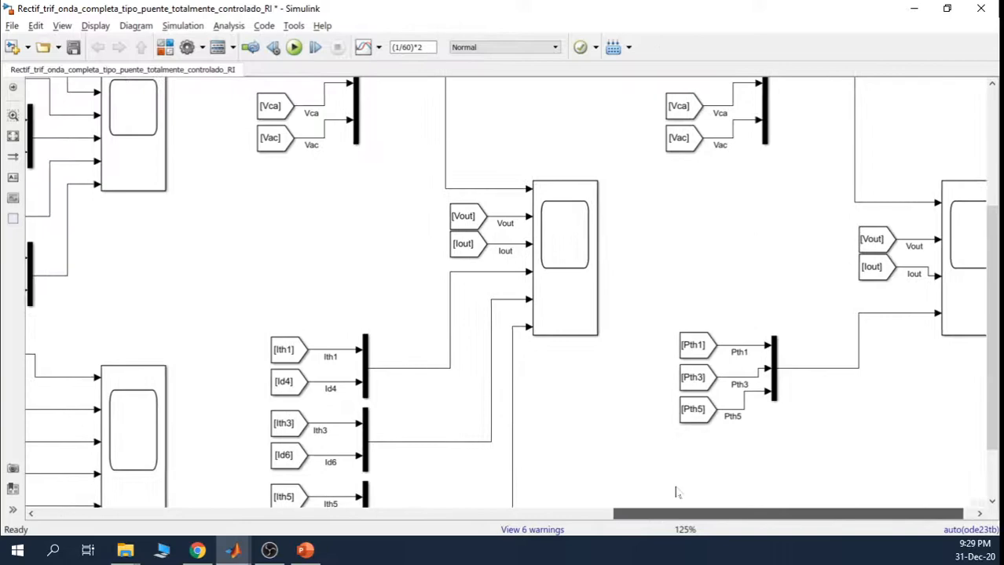
left_click(582, 290)
double_click(582, 290)
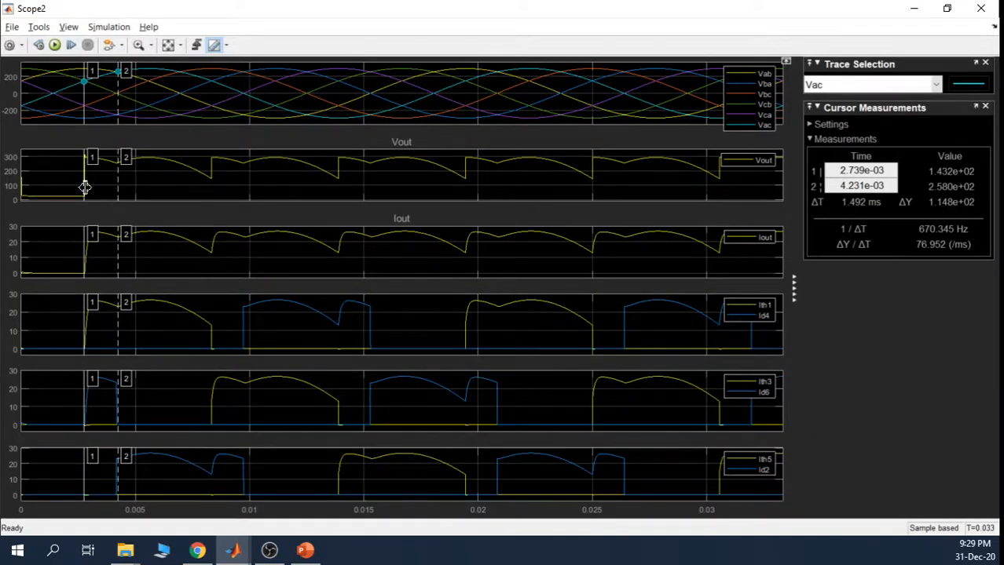
left_click_drag(117, 187, 212, 190)
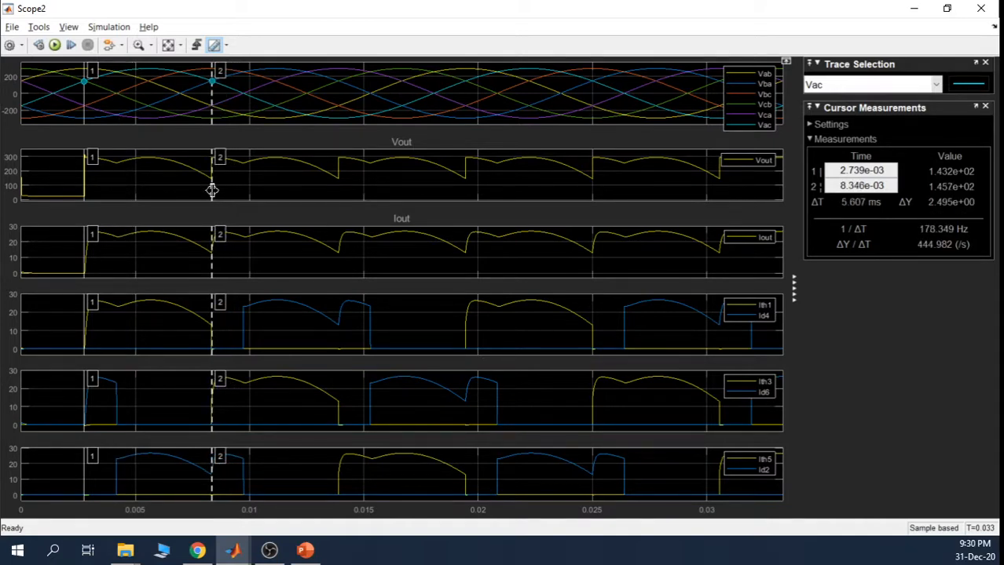
left_click_drag(85, 182, 115, 178)
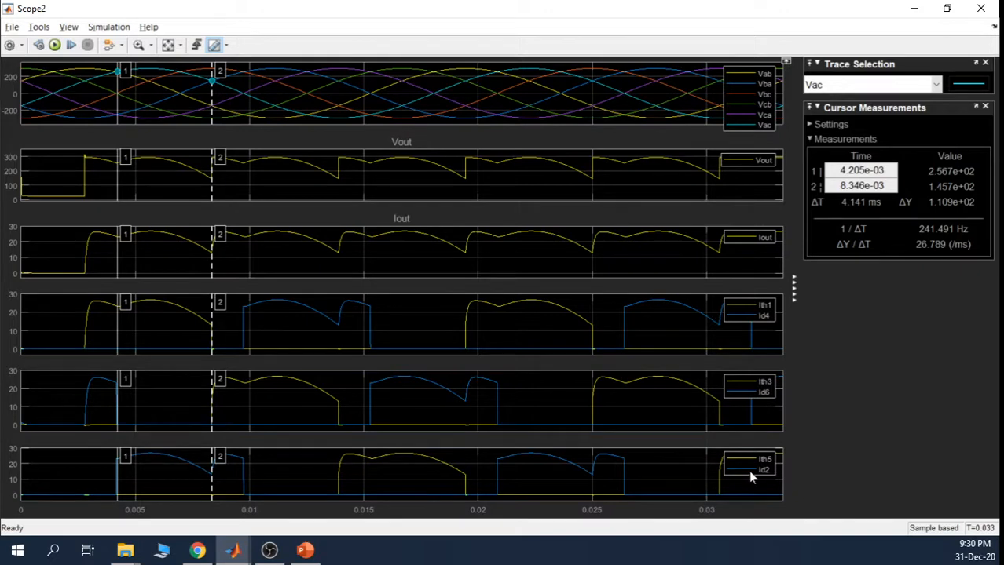
Leave Scope2 and examine phase nodes Van and Vcn in the bridge circuit.
left_click(913, 8)
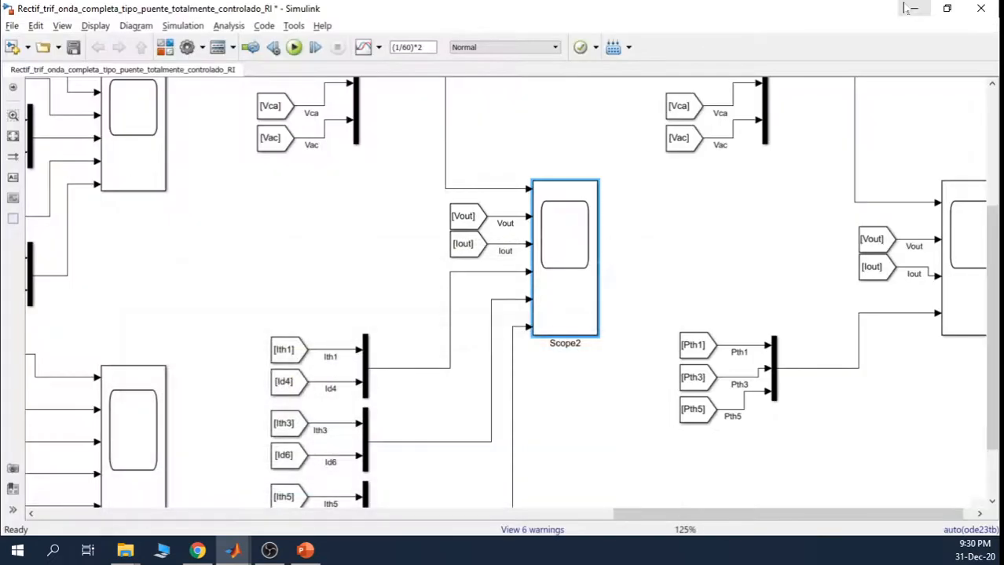
left_click_drag(666, 514, 286, 516)
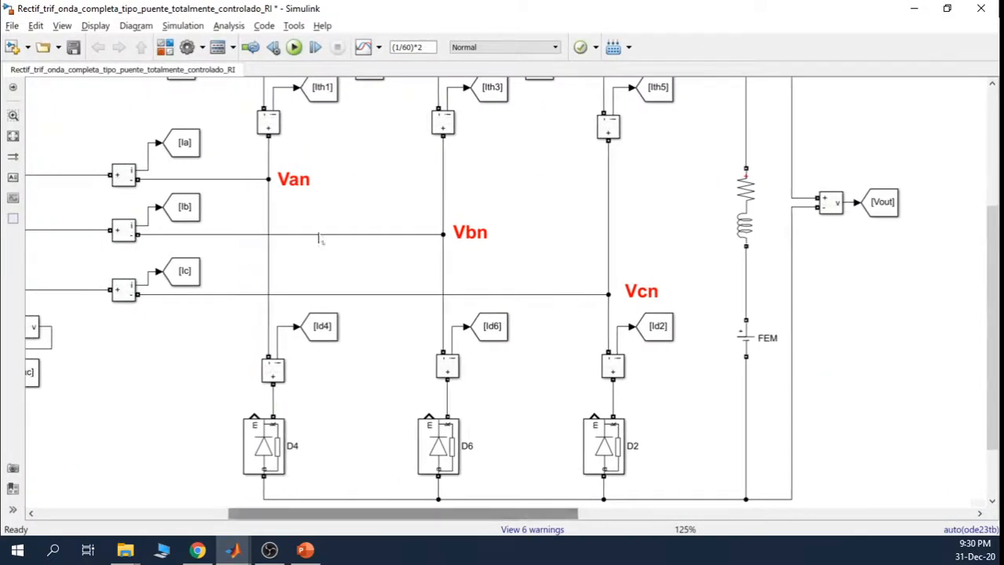
left_click(287, 193)
left_click(636, 306)
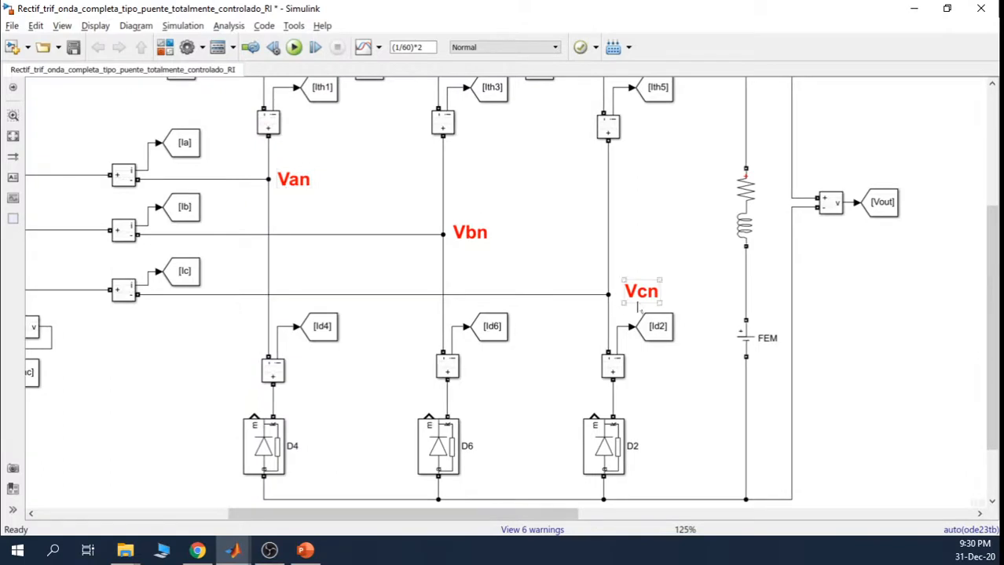
left_click(637, 308)
scroll(563, 232, "down", 2)
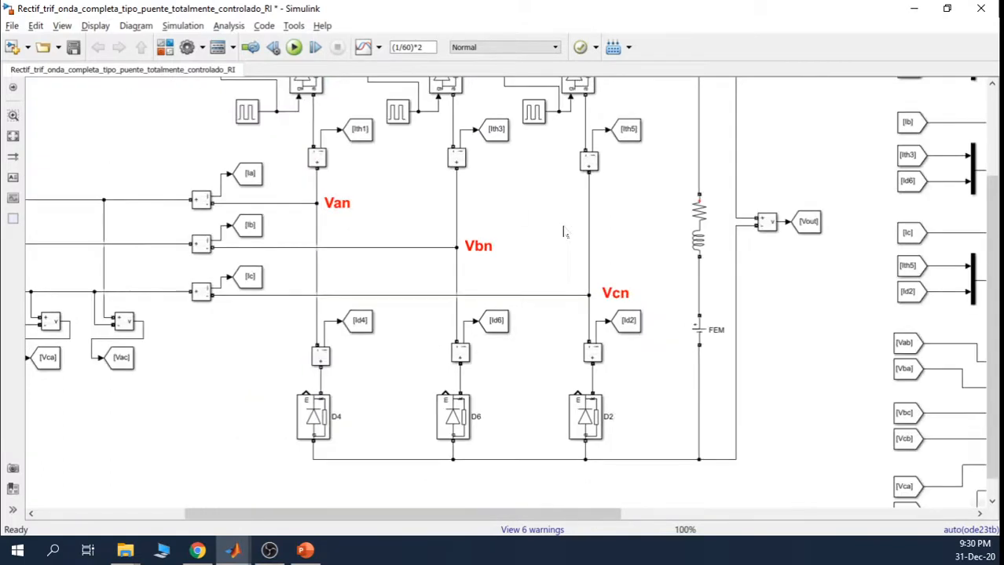
Relate phases Van and Vcn to thyristor TH1 and diode D2 on the complete bridge circuit.
left_click_drag(998, 222, 996, 191)
left_click(372, 268)
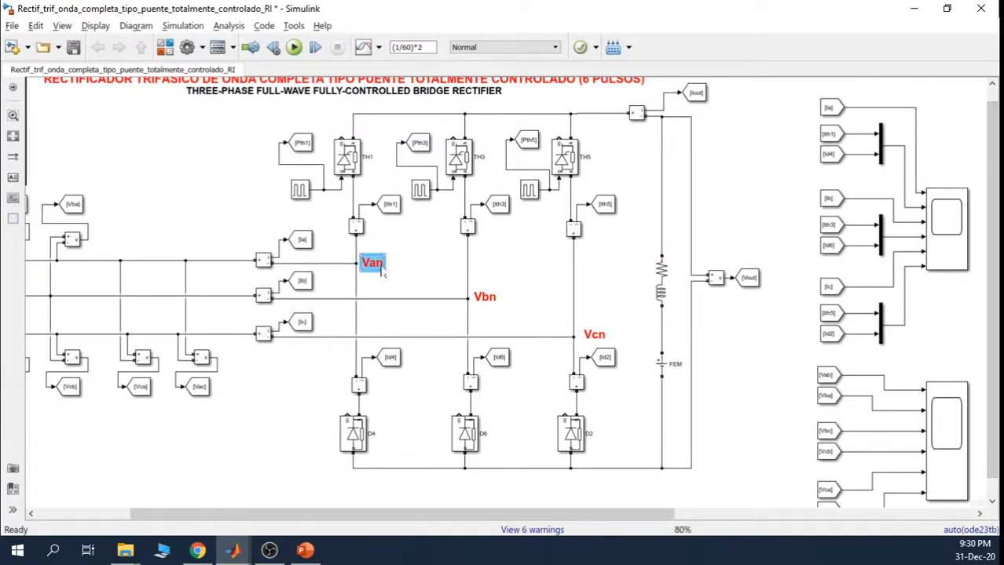
left_click(597, 339)
left_click(621, 302)
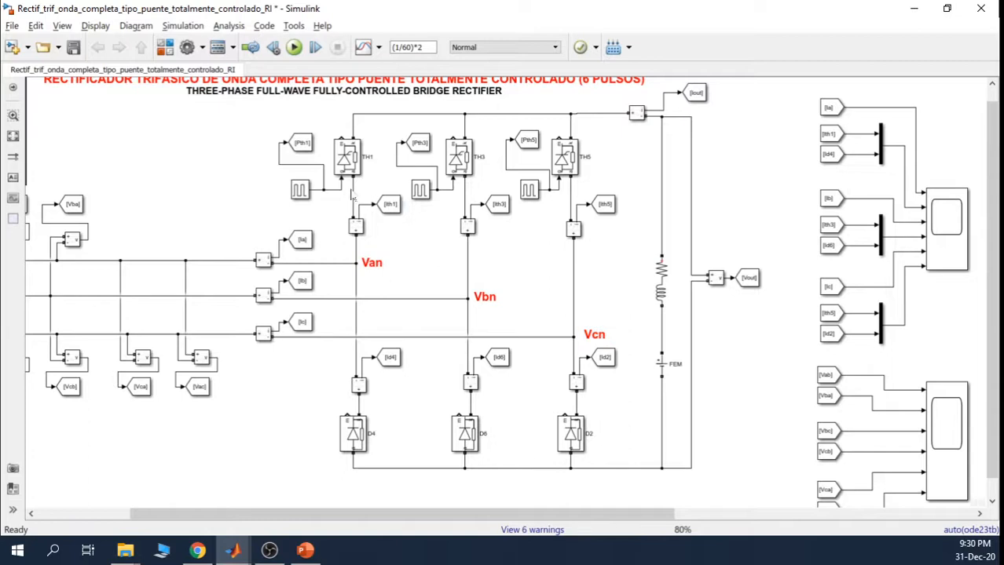
left_click(346, 154)
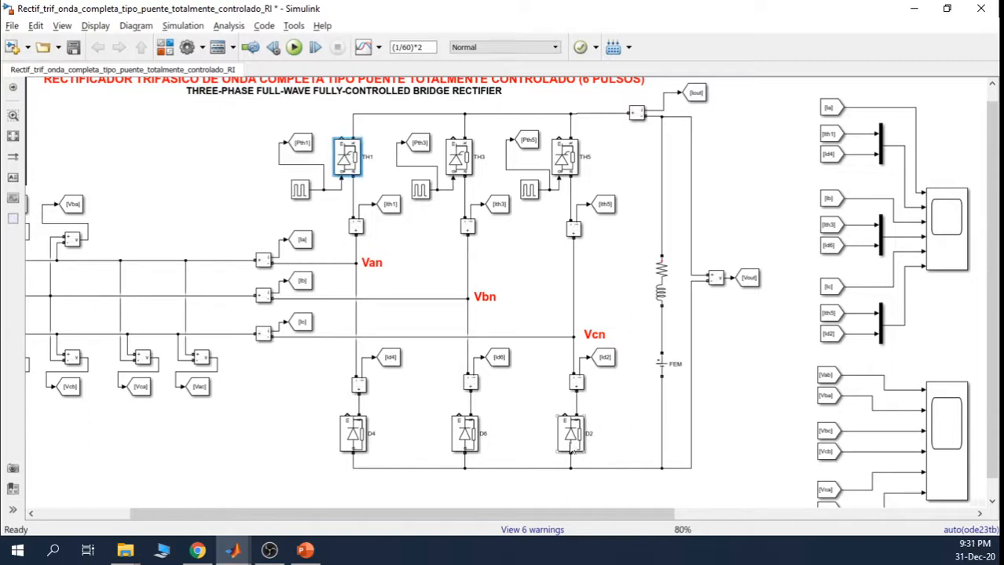
left_click(571, 444)
left_click(630, 430)
Reopen Scope2 to review the Ith5 and Id2 current waveforms, and return to the bridge model.
left_click_drag(590, 518, 695, 518)
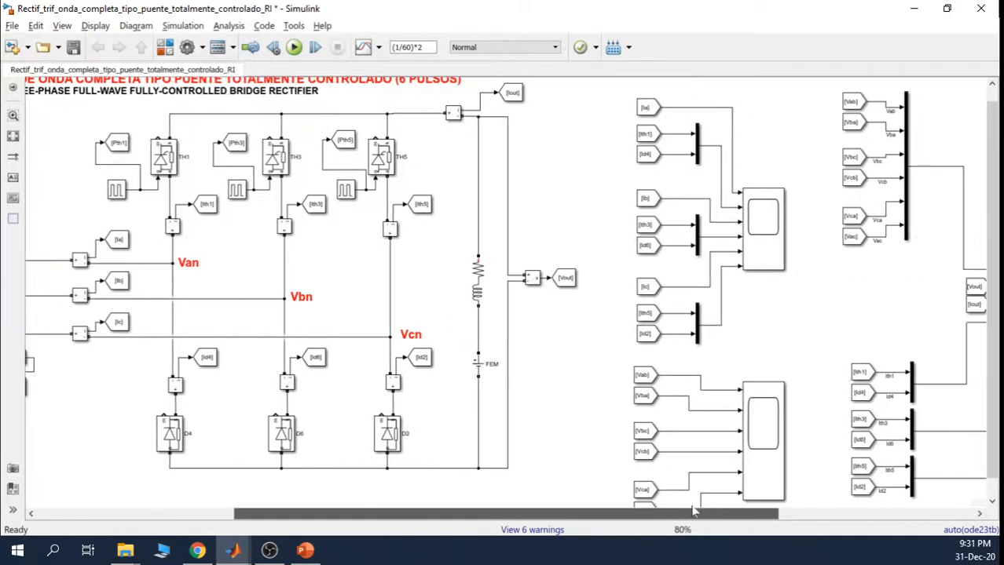
mouse_move(240, 552)
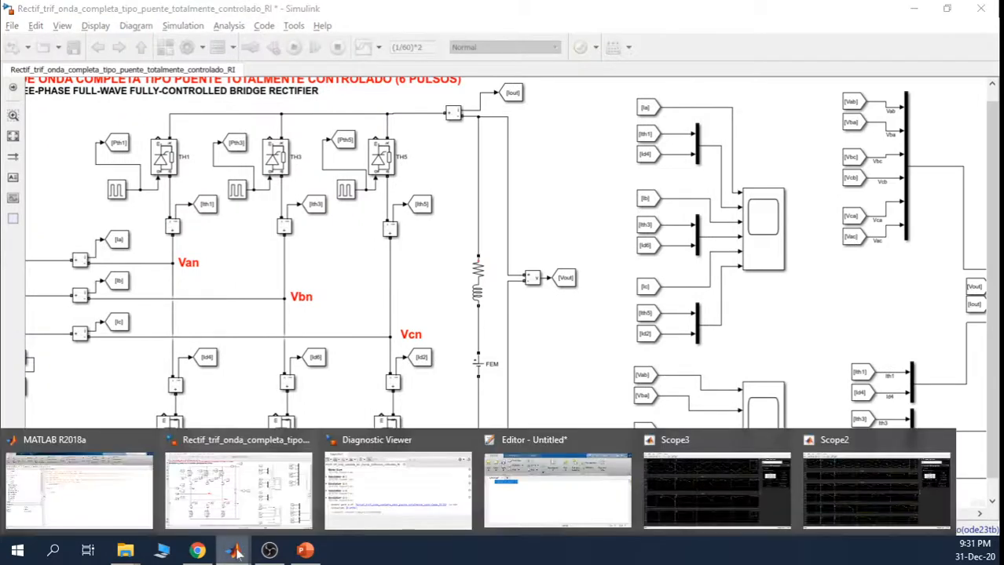
left_click(860, 489)
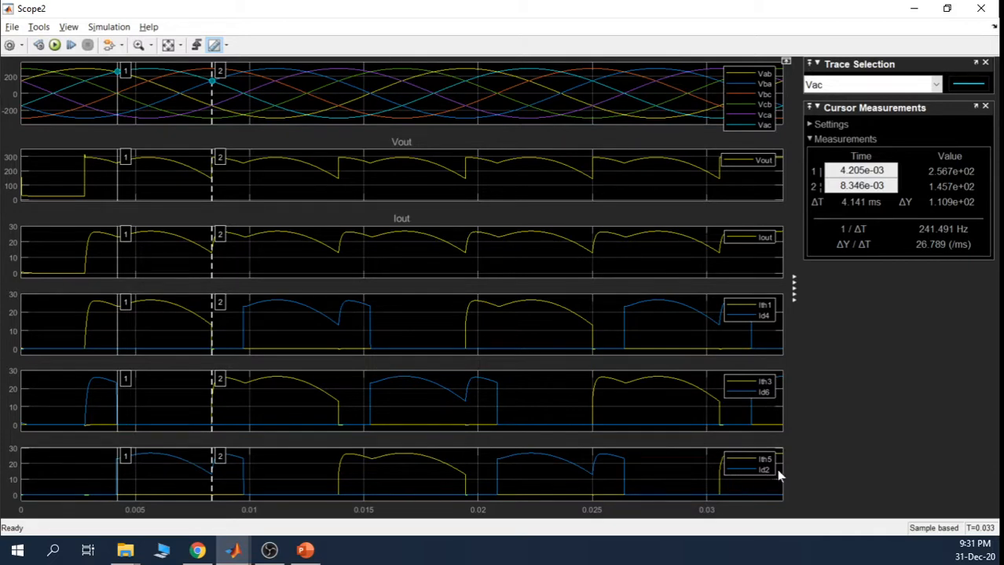
left_click(914, 8)
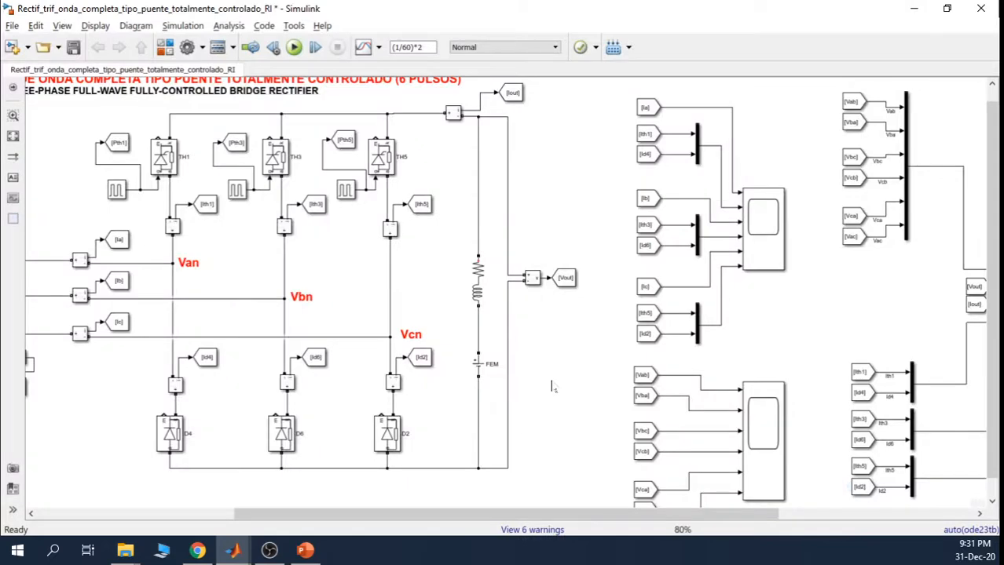
Replace diode D2 with a copy of thyristor TH1 together with its pulse generator and Pth1 Goto tag.
left_click(392, 445)
left_click(445, 437)
left_click_drag(187, 204, 83, 128)
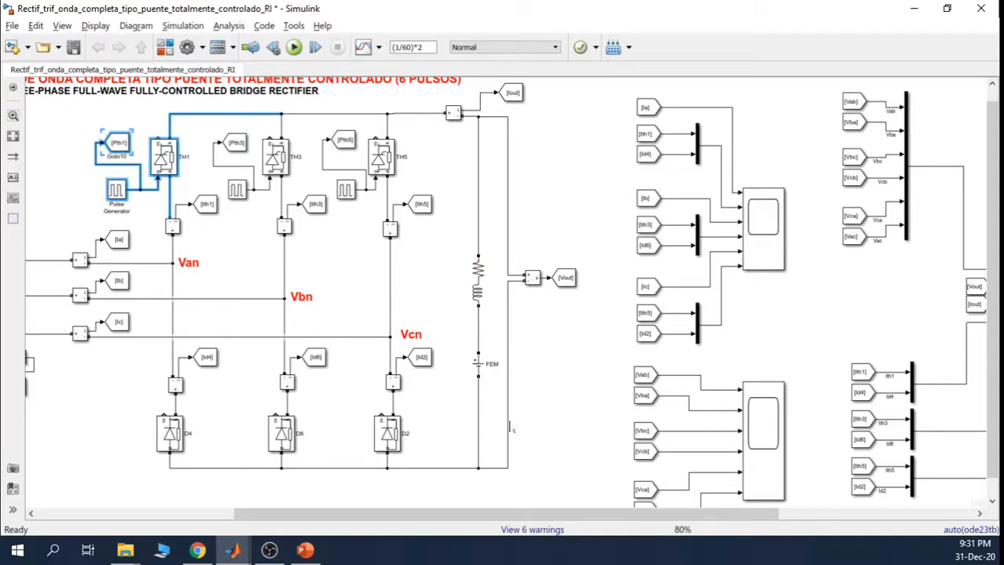
left_click(389, 437)
key("Delete")
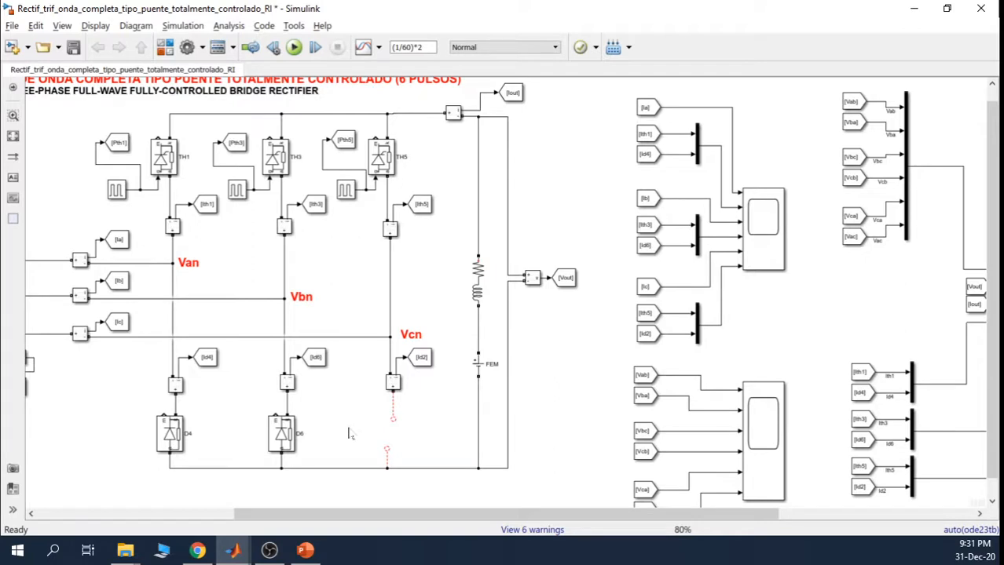
key("ctrl+v")
left_click_drag(410, 462, 382, 428)
left_click(443, 457)
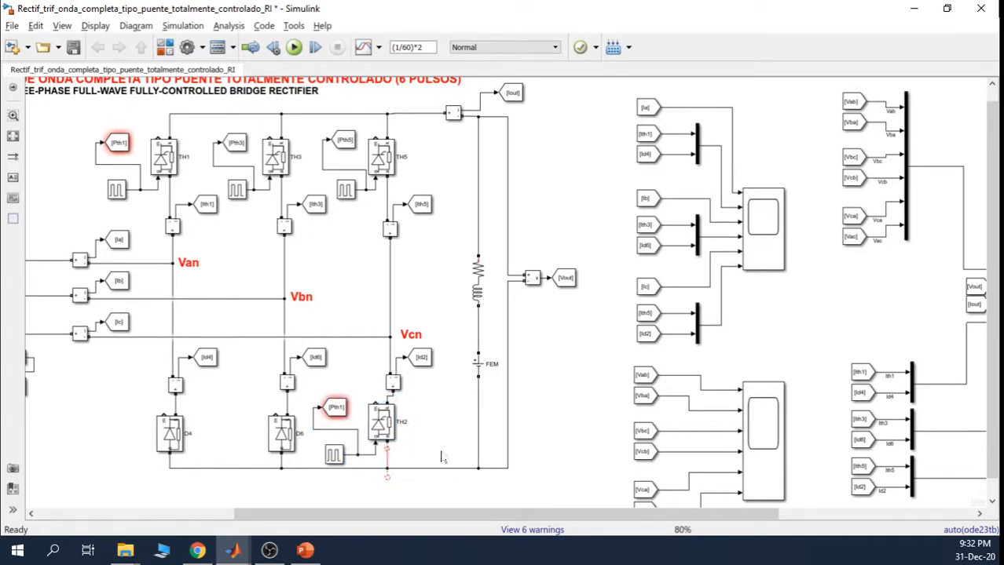
Delete the loose wire below thyristor TH2 and align its block group with the Vcn branch, connecting it to the lower rail.
left_click(386, 466)
key("Delete")
mouse_move(401, 469)
left_mouse_down()
mouse_move(386, 442)
mouse_move(320, 416)
mouse_move(316, 394)
mouse_move(336, 418)
left_mouse_up()
left_click(425, 426)
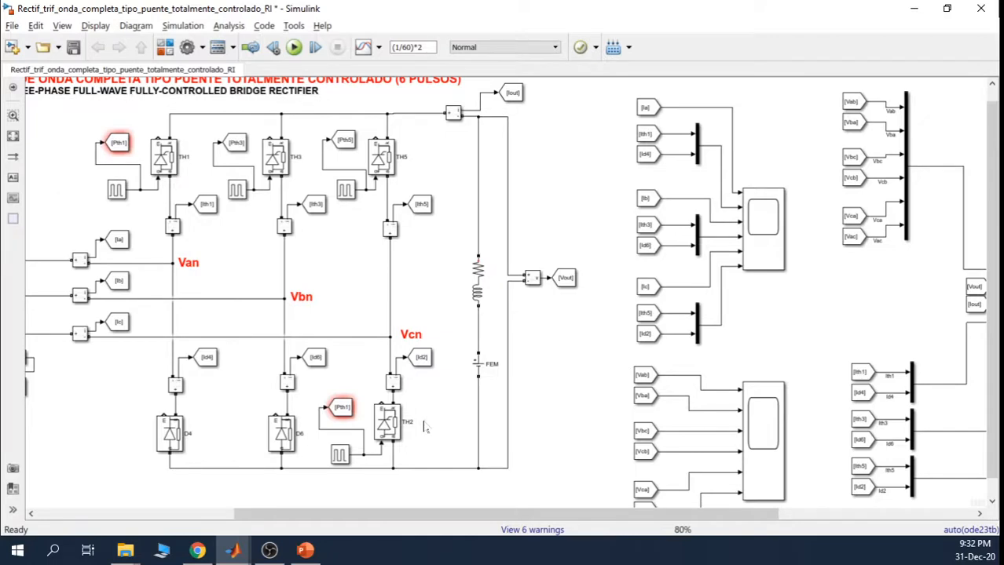
Change the Goto tag of the current measurement above thyristor TH2 to Ith2 and apply it.
double_click(421, 357)
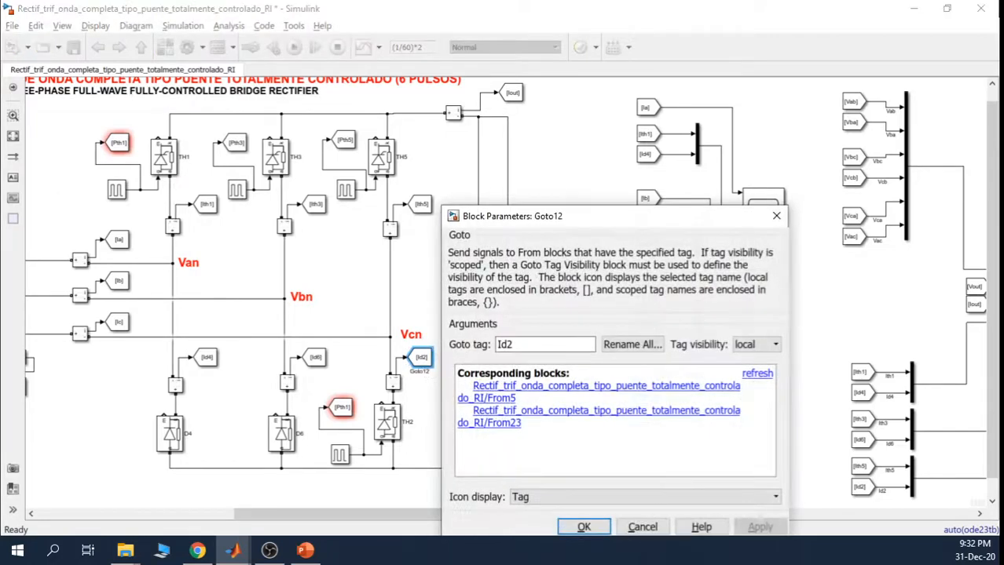
left_click(507, 344)
key("BackSpace")
type("th")
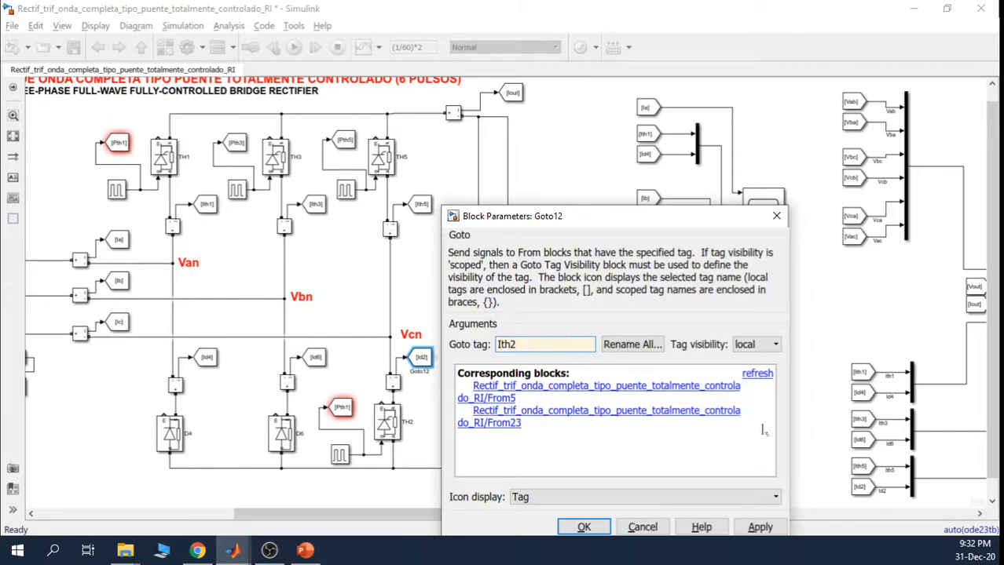
left_click(760, 528)
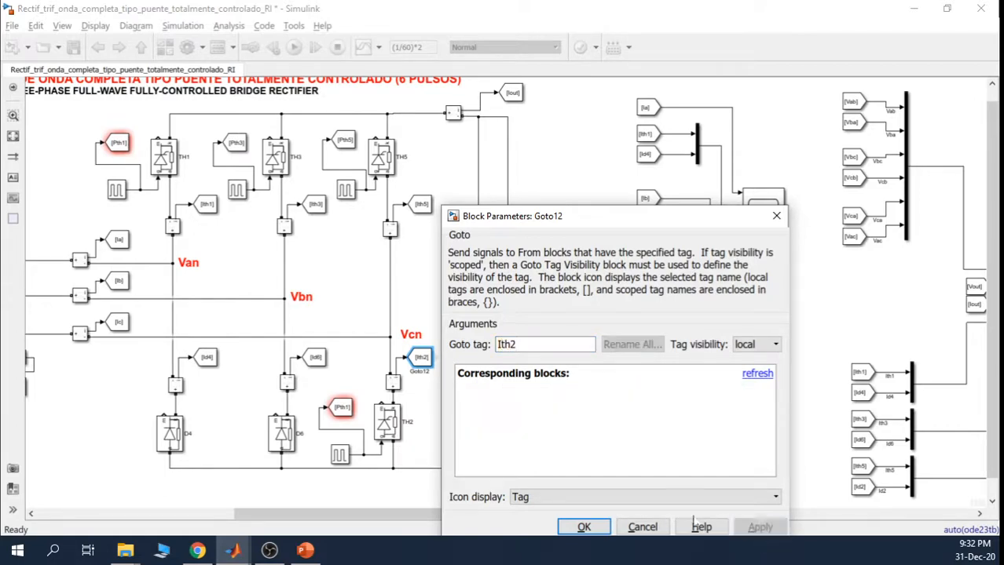
Close the Ith2 tag settings and change the Goto tag of thyristor TH2's pulse generator to Pth2.
left_click(586, 527)
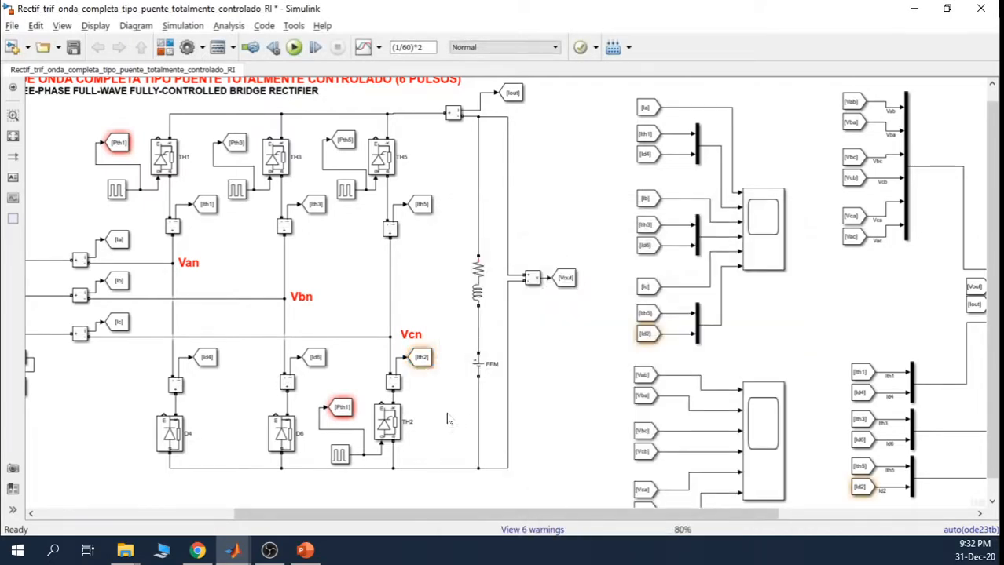
double_click(341, 407)
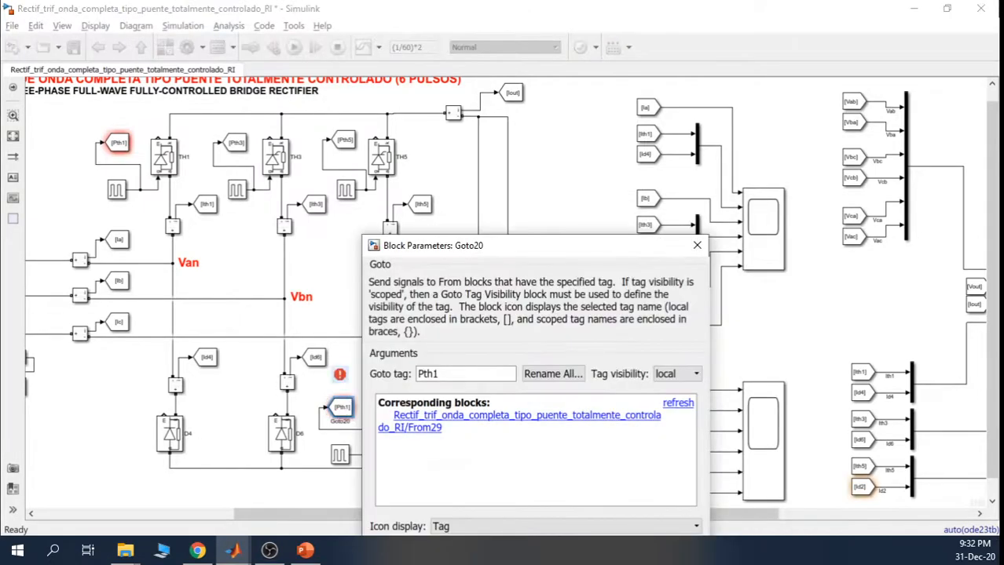
double_click(430, 374)
left_click(441, 374)
key("BackSpace")
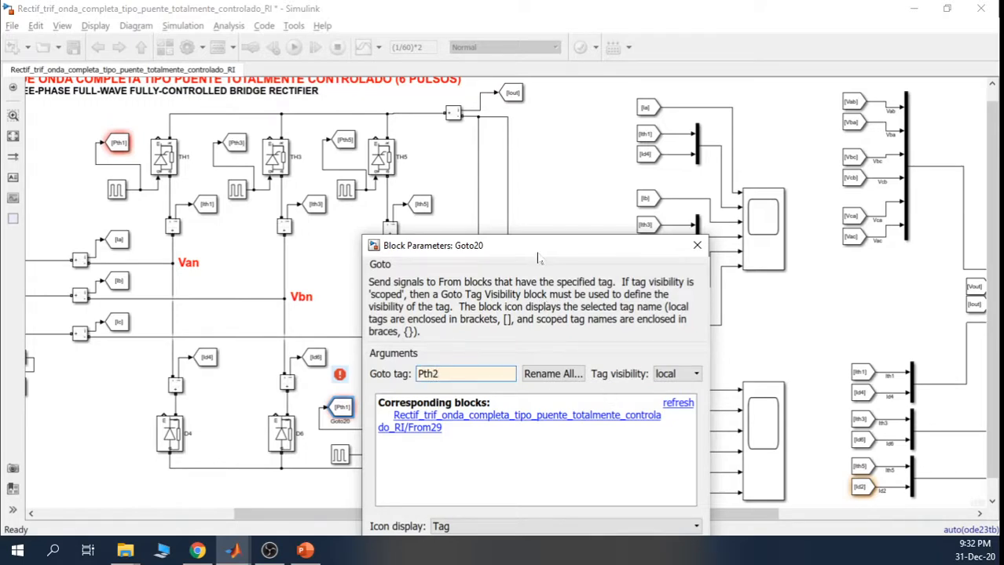
left_click_drag(539, 256, 531, 140)
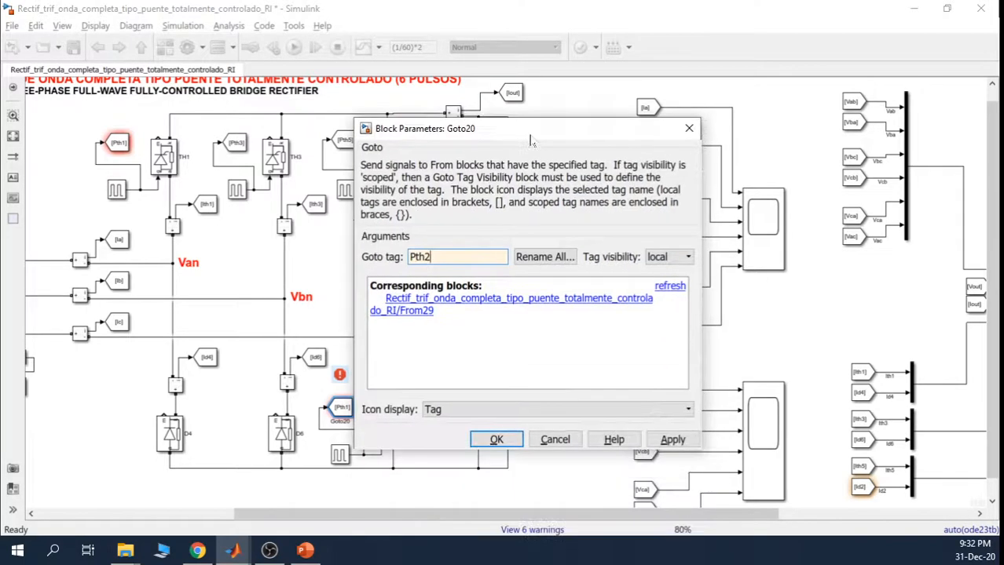
left_click(493, 439)
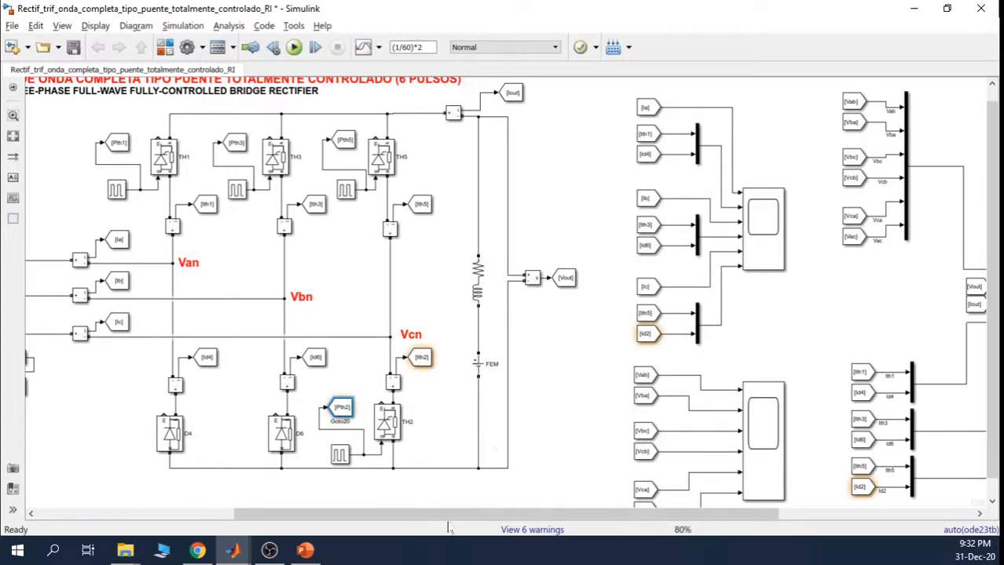
Set the Id2 From block paired with Ith5 in the line-current scope group to read tag Ith2.
left_click_drag(452, 514, 585, 512)
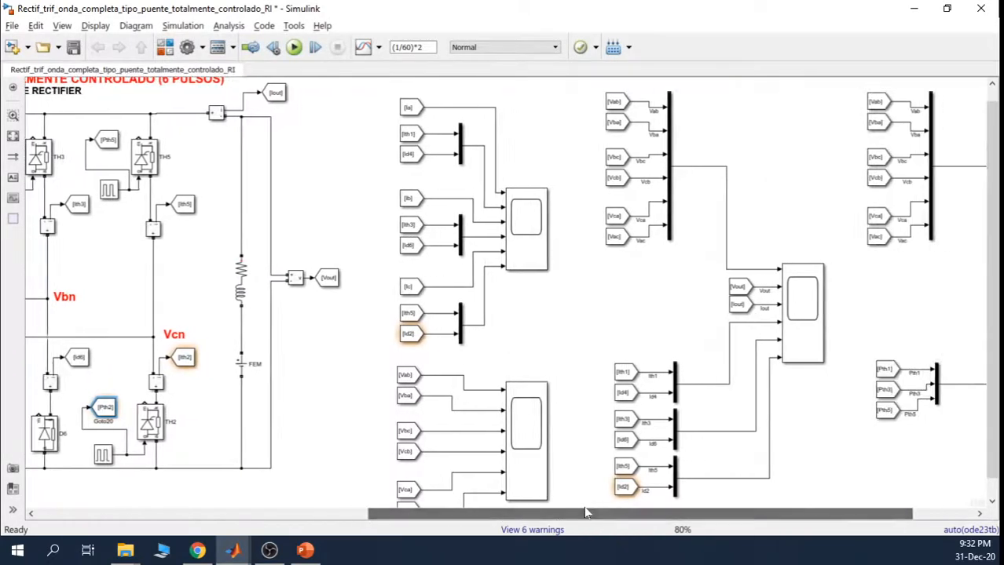
double_click(408, 334)
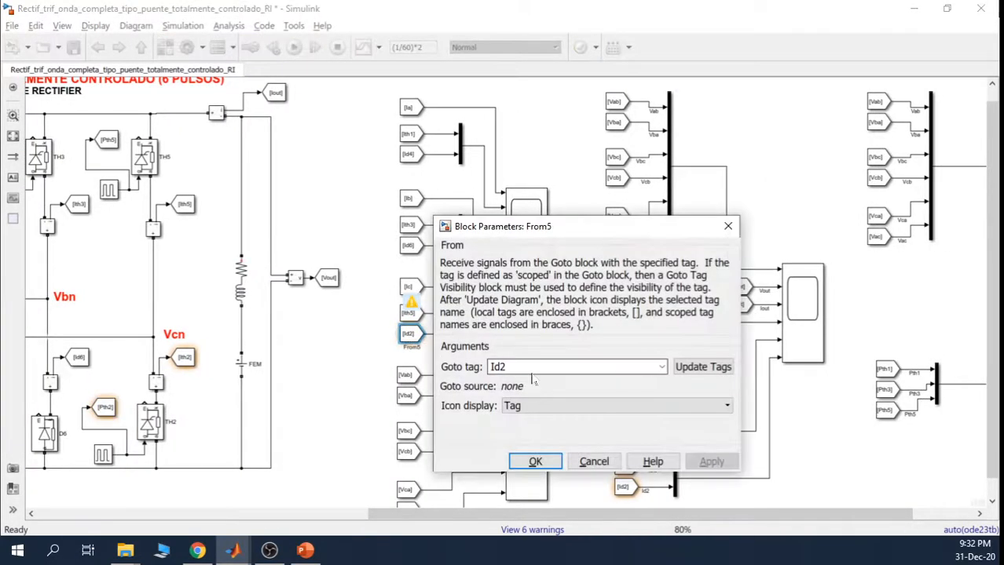
left_click(719, 368)
left_click(662, 367)
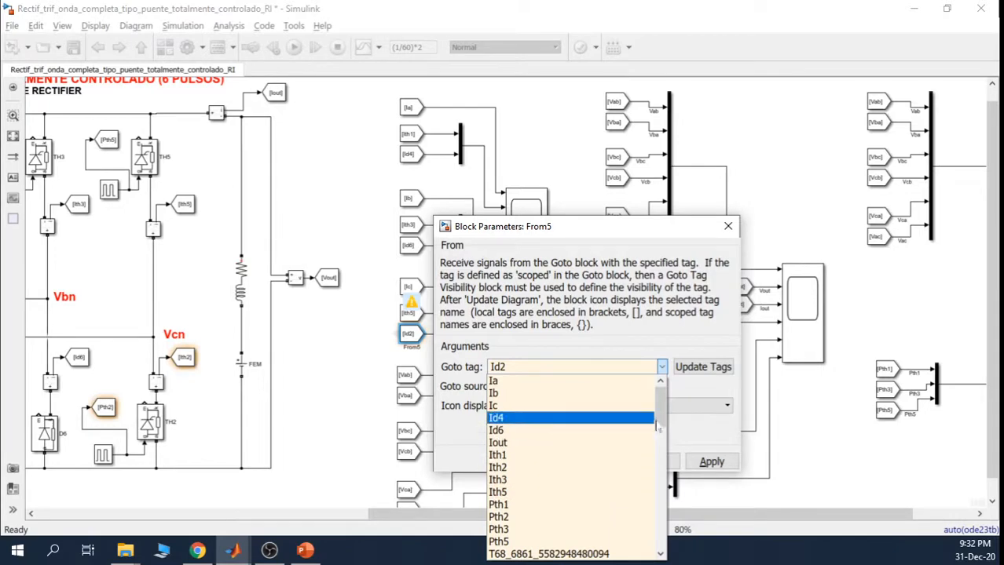
scroll(663, 422, "down", 5)
scroll(662, 406, "up", 5)
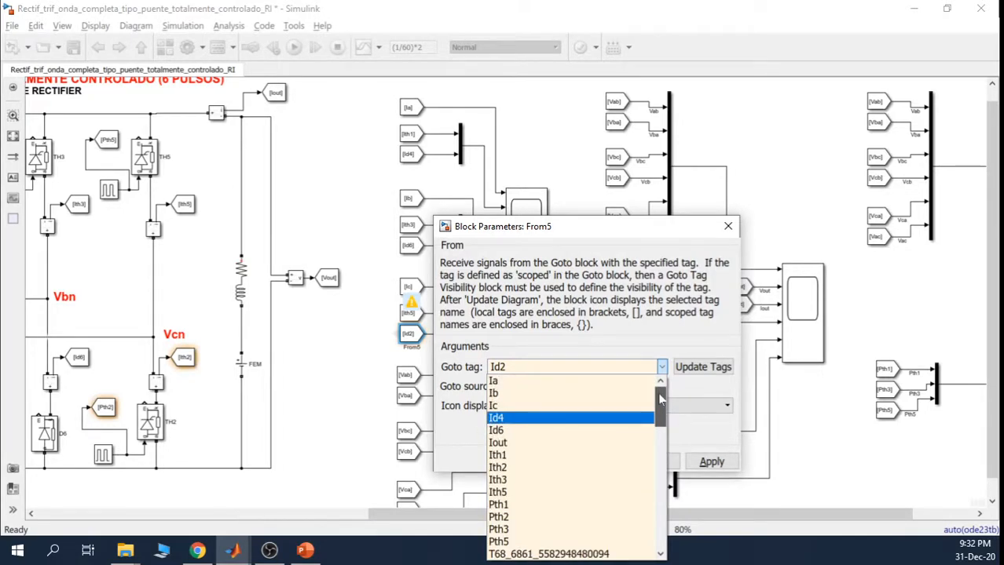
left_click(560, 468)
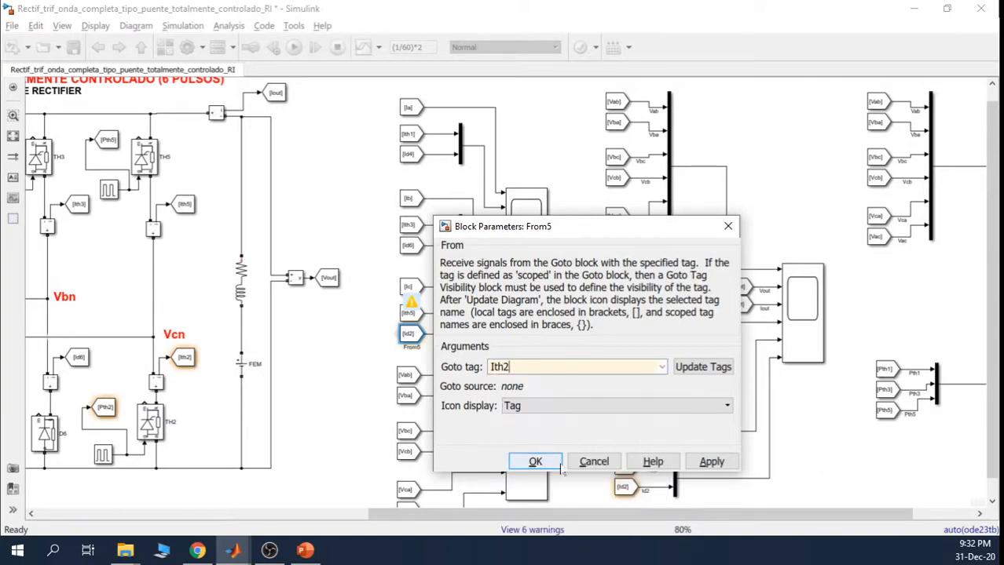
left_click(711, 462)
left_click(630, 462)
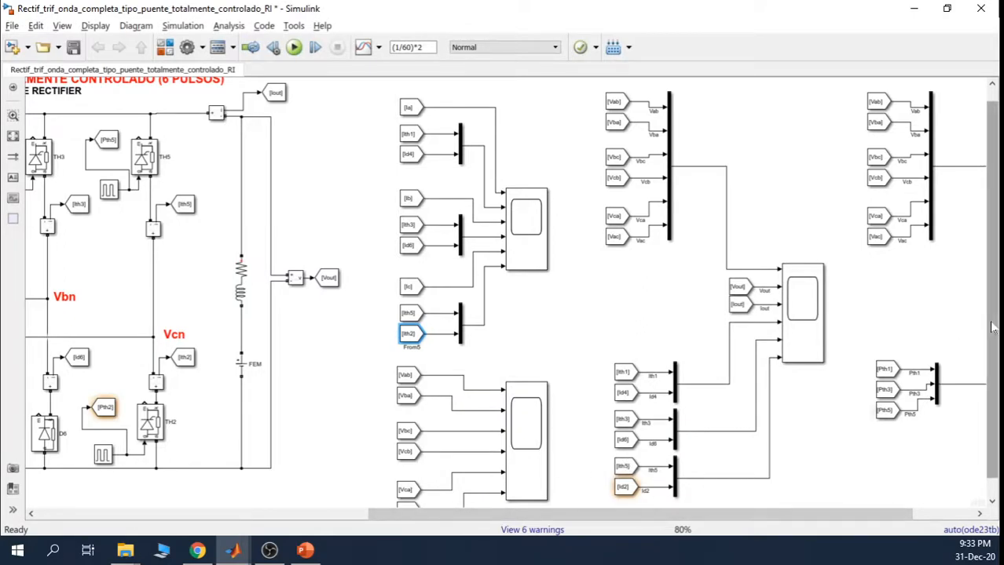
key("alt+Tab")
scroll(999, 318, "down", 5)
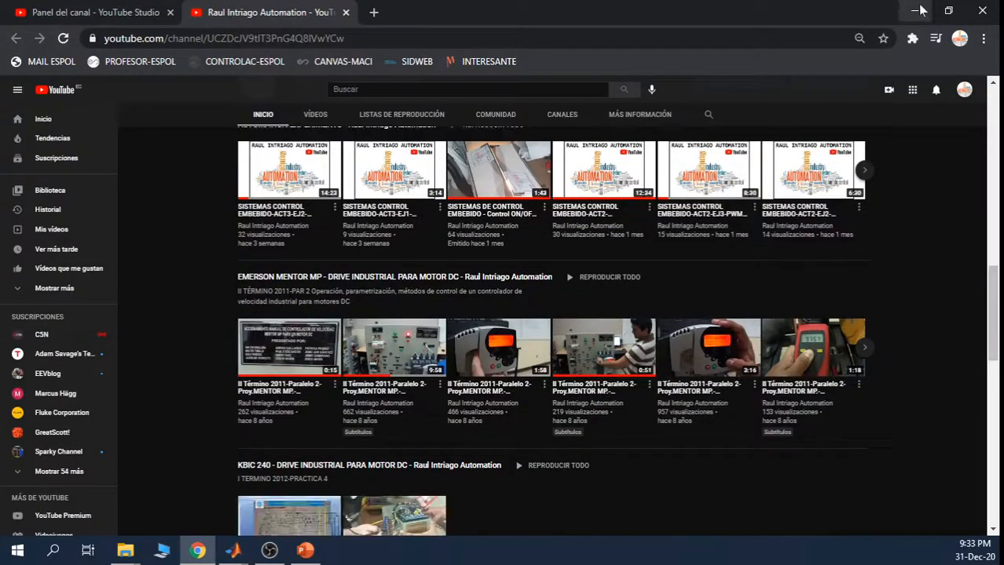
left_click(913, 12)
Update the tag list of the Id2 From block feeding the combined voltage and current scope and set it to Ith2.
double_click(626, 488)
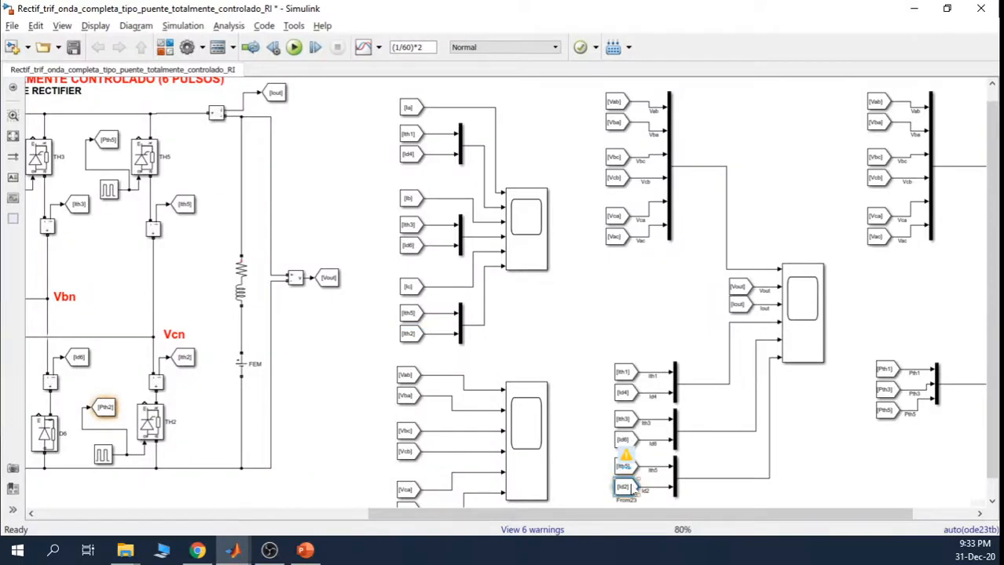
left_click(916, 454)
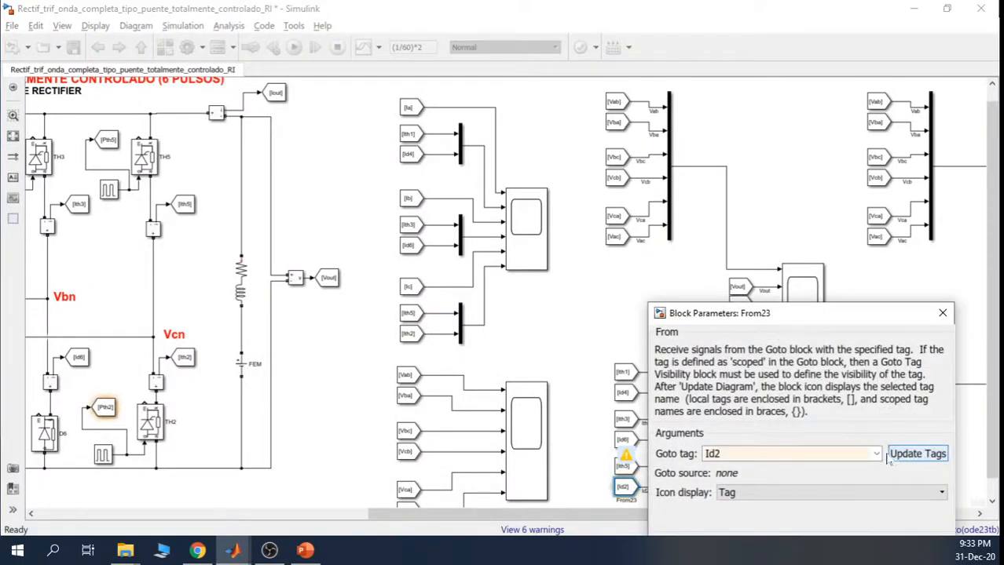
left_click_drag(805, 326, 652, 184)
left_click(723, 312)
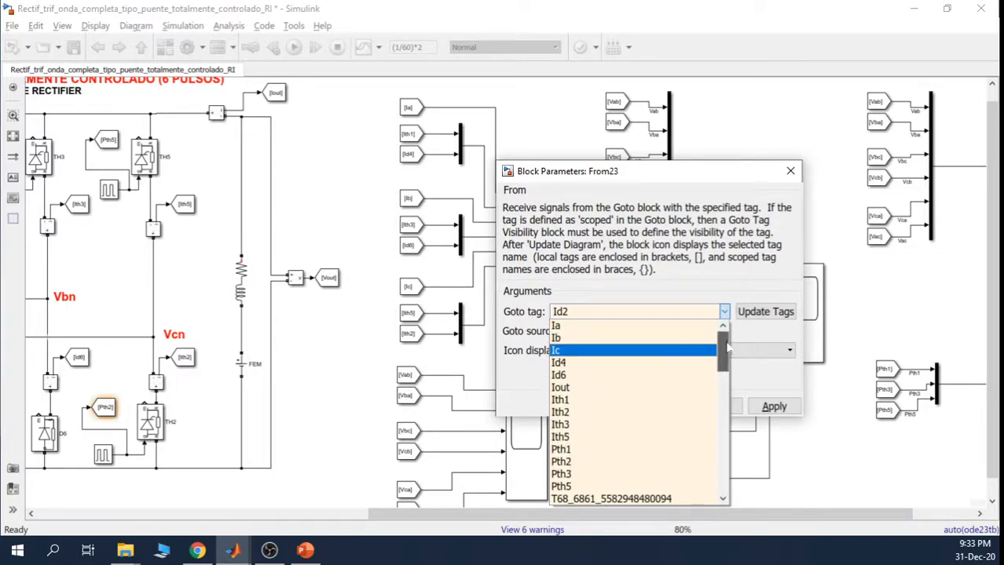
mouse_move(727, 347)
left_mouse_down()
mouse_move(728, 379)
mouse_move(724, 345)
left_mouse_up()
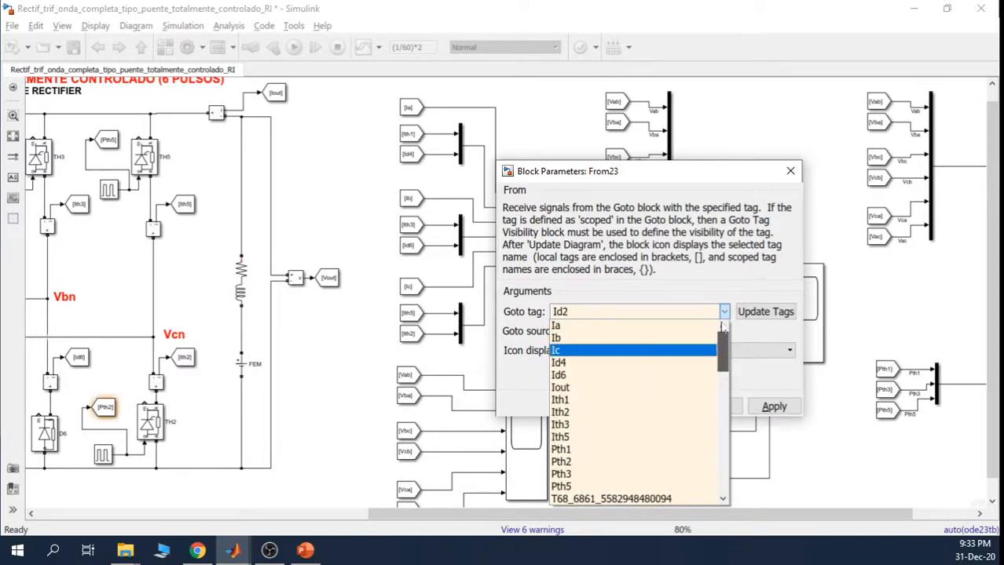
left_click(577, 411)
left_click(774, 406)
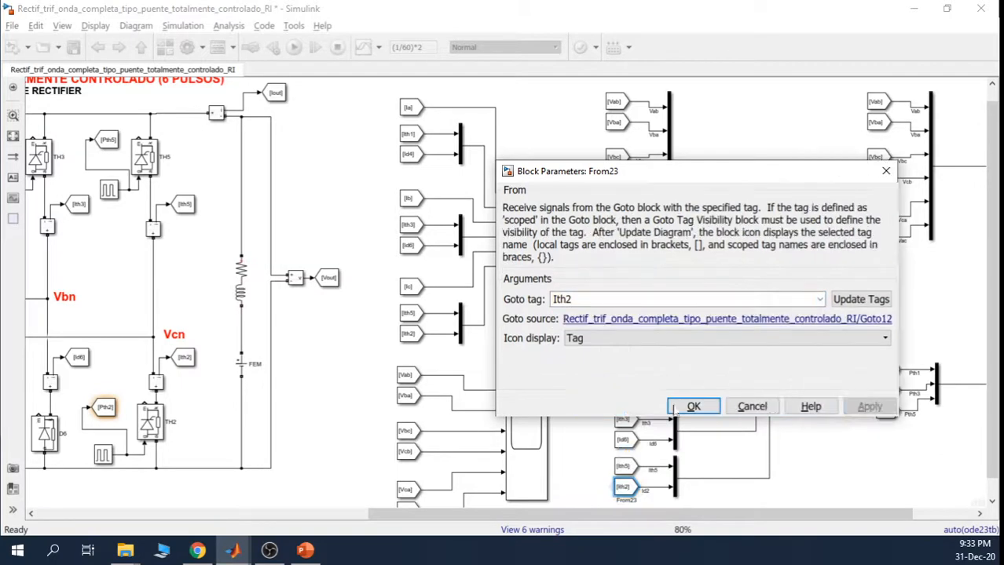
left_click(690, 406)
left_click(814, 446)
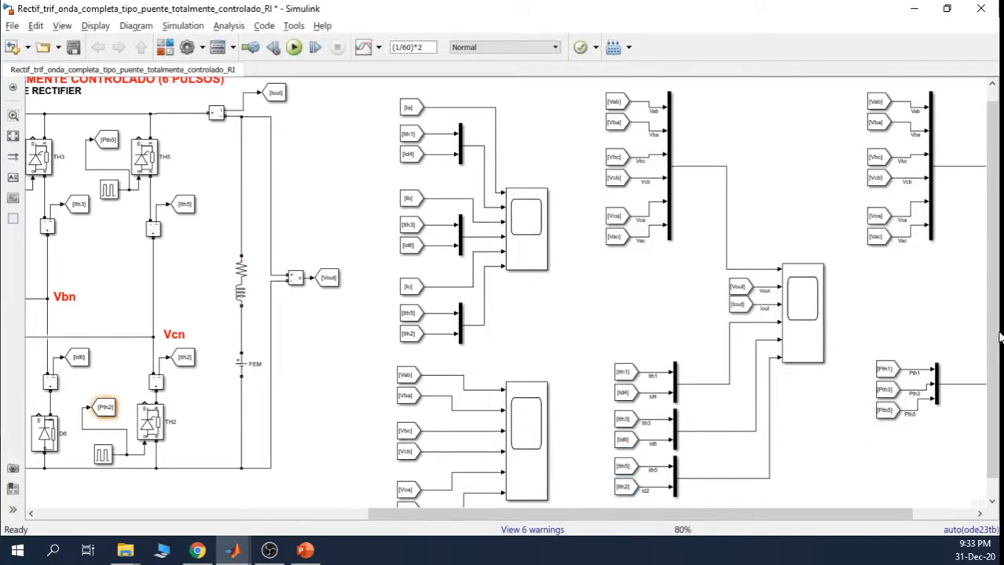
Examine the bridge's thyristor tags and the scope input groups, including the gate pulses feeding the last scope.
left_click(1001, 385)
left_click(999, 382)
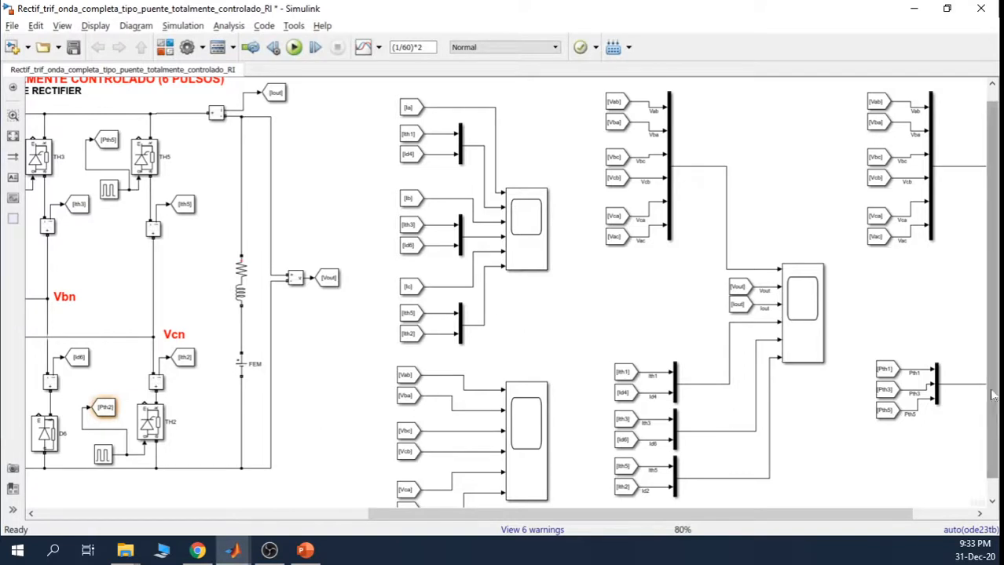
left_click_drag(994, 401, 994, 425)
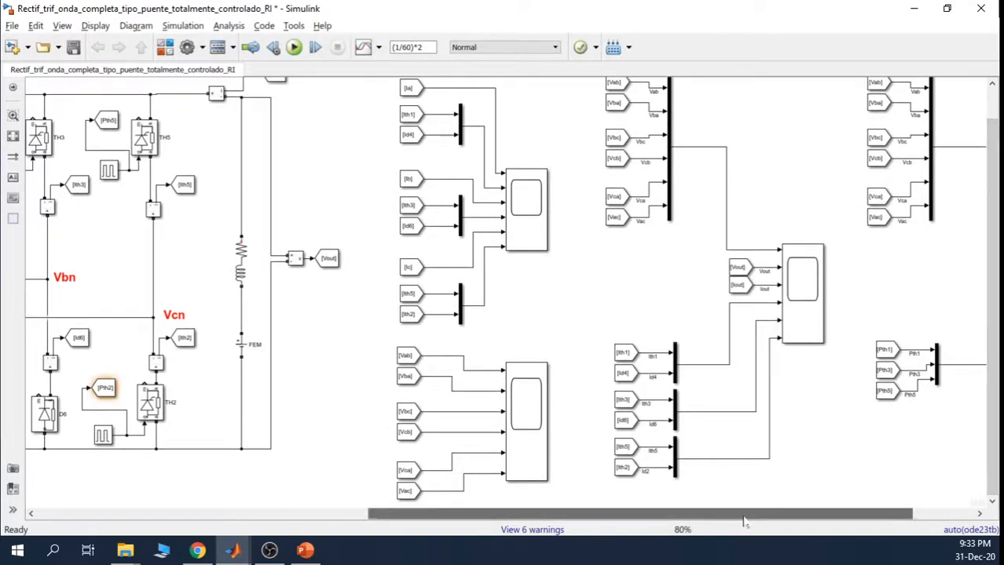
left_click_drag(769, 519, 831, 519)
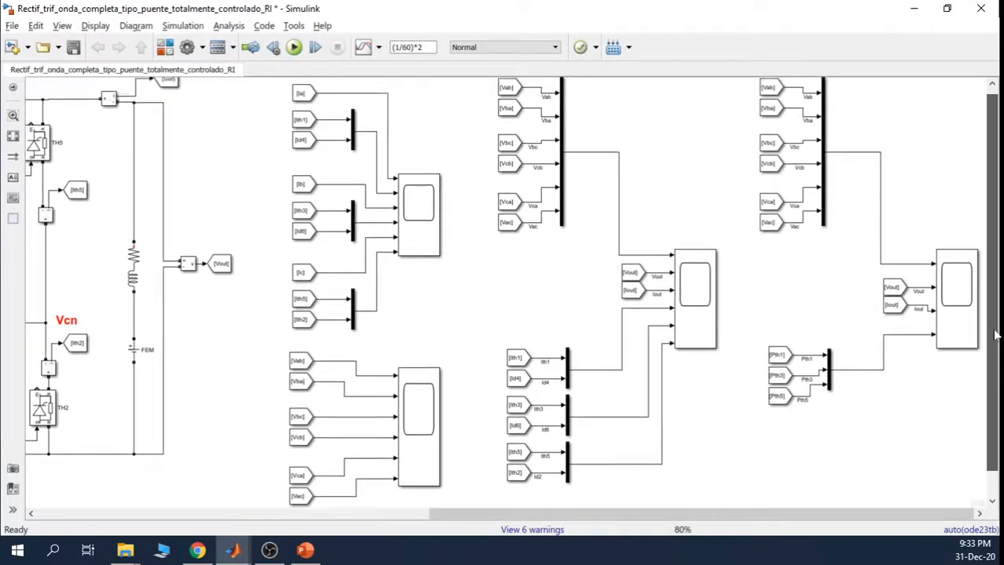
left_click_drag(997, 366, 997, 295)
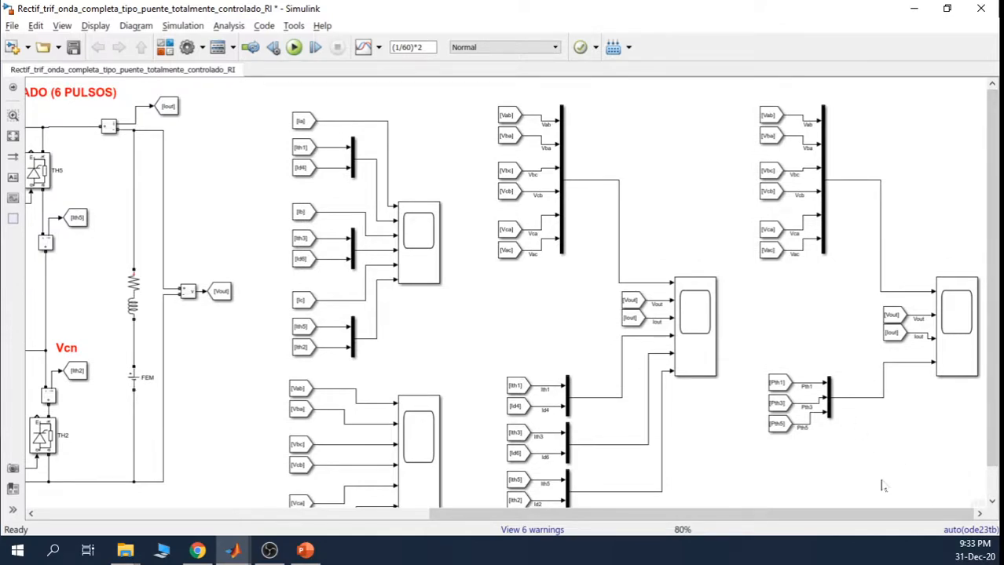
left_click_drag(859, 518, 552, 509)
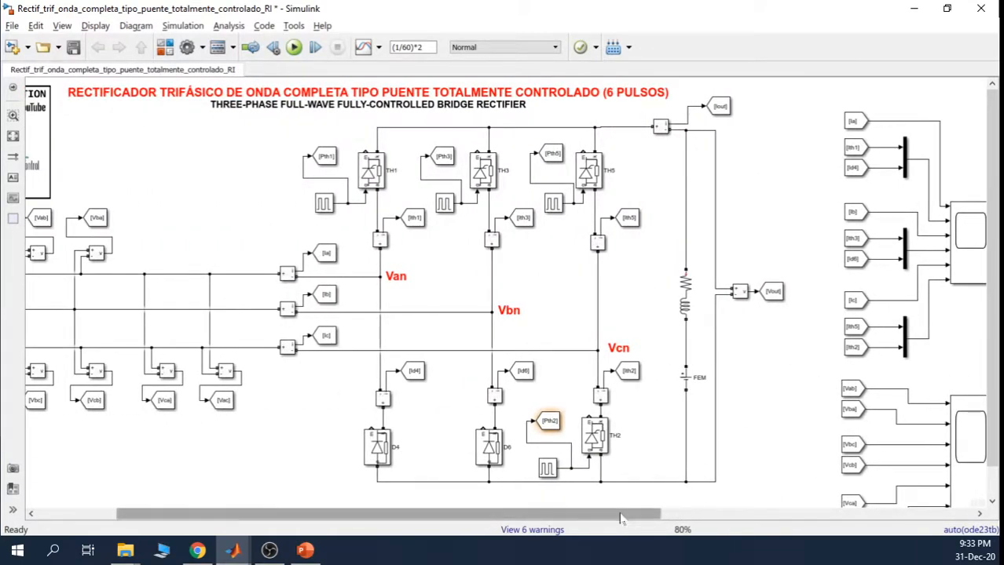
left_click_drag(620, 518, 673, 517)
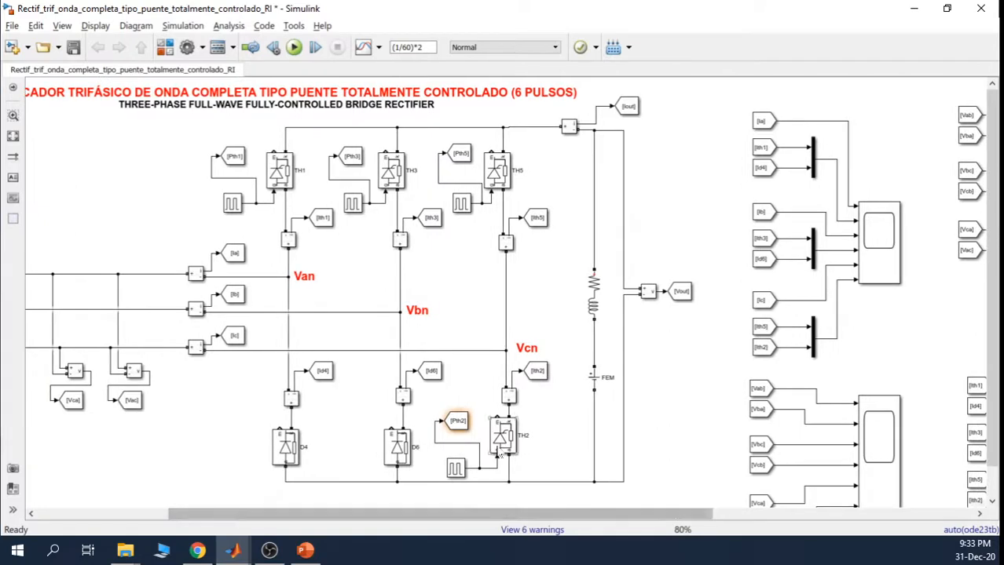
left_click_drag(534, 517, 833, 488)
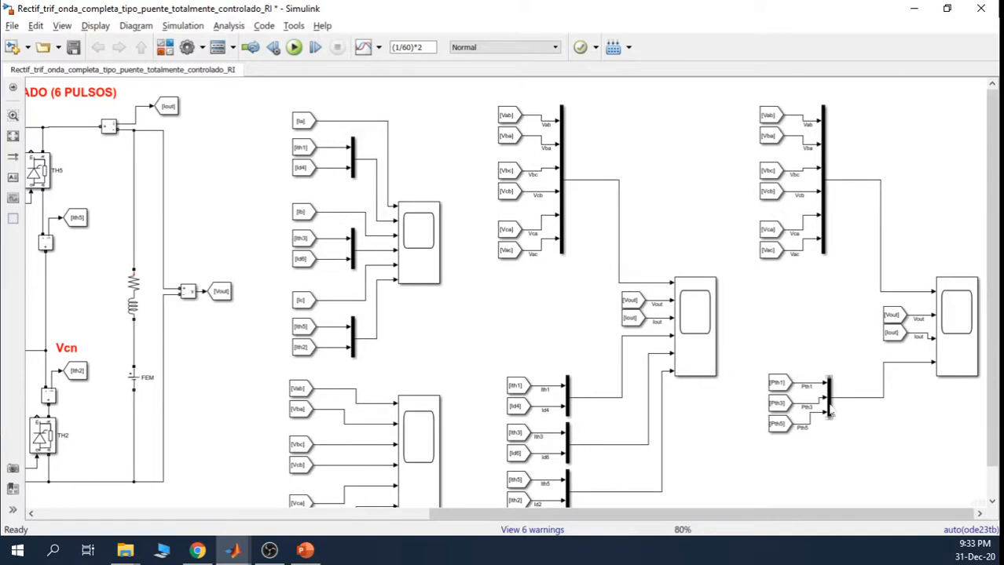
Detach the Pth1, Pth3 and Pth5 From blocks with their lines from the gate-pulse mux and place them clear of it.
left_click_drag(816, 448, 767, 370)
key("Delete")
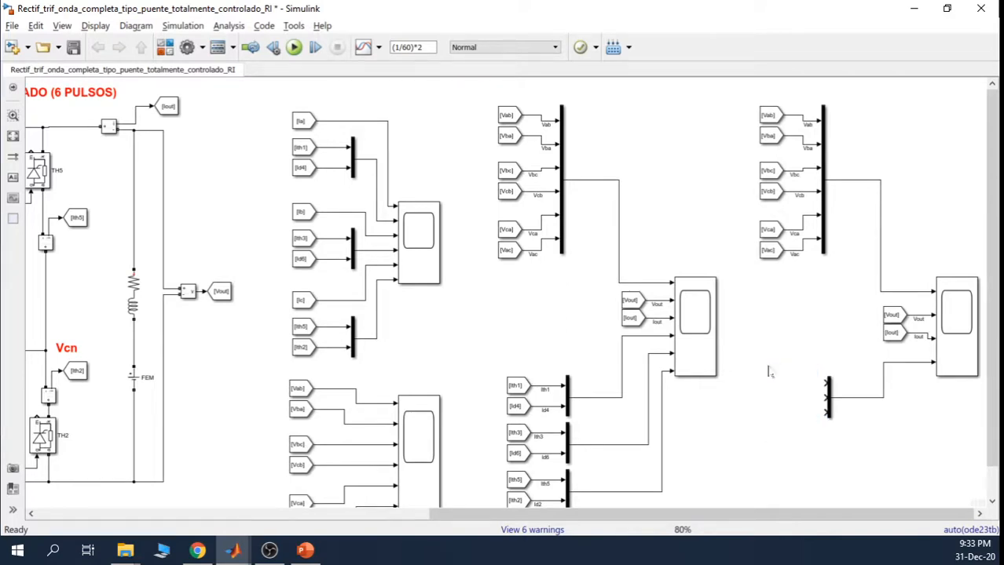
key("ctrl+z")
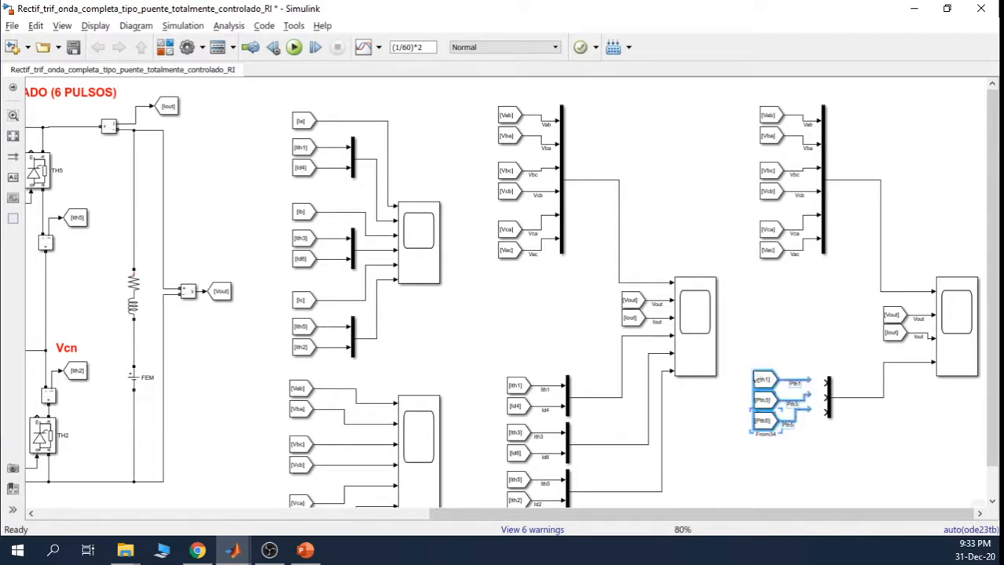
left_click_drag(757, 380, 734, 375)
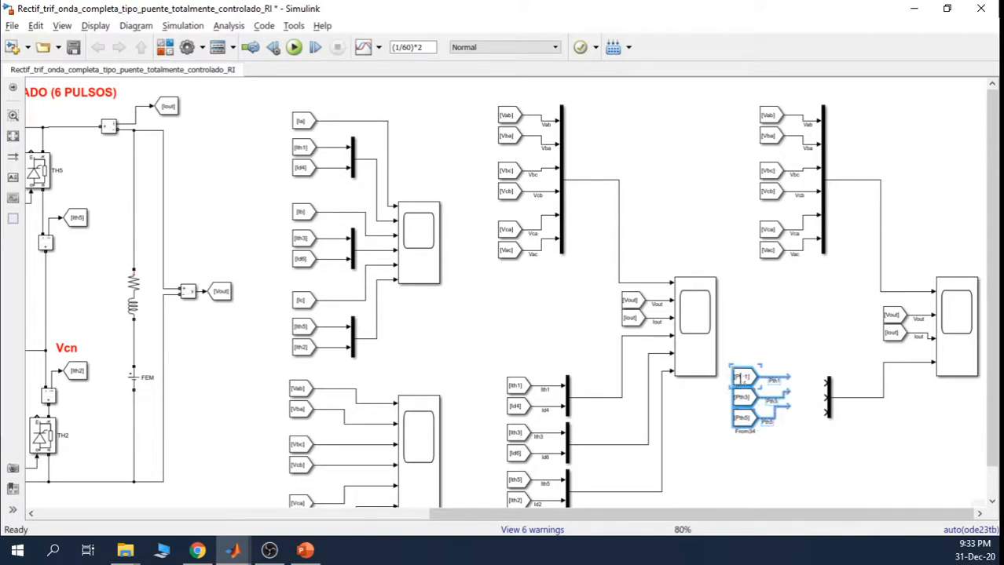
left_click(798, 336)
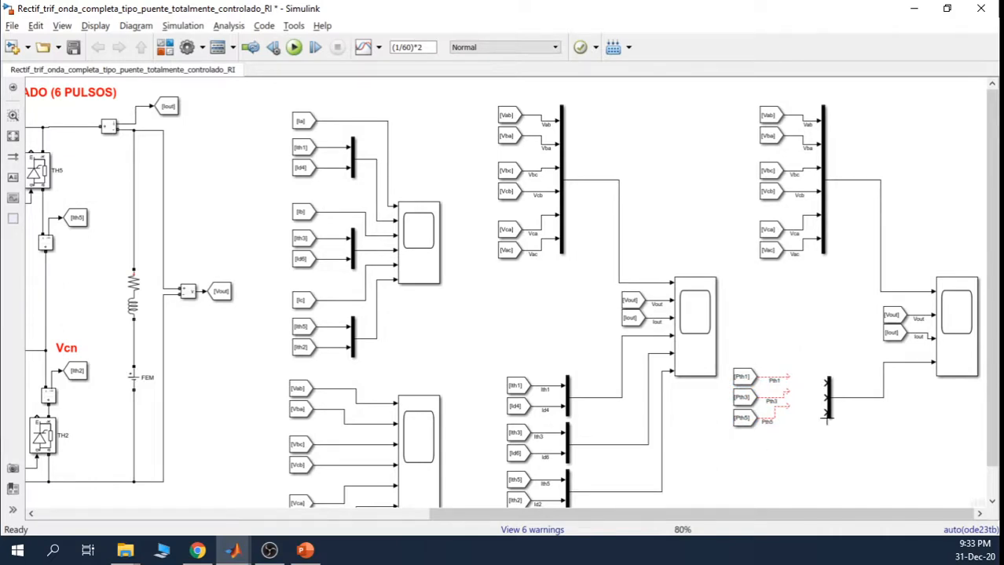
Try editing the number of inputs of the gate-pulse mux.
double_click(828, 404)
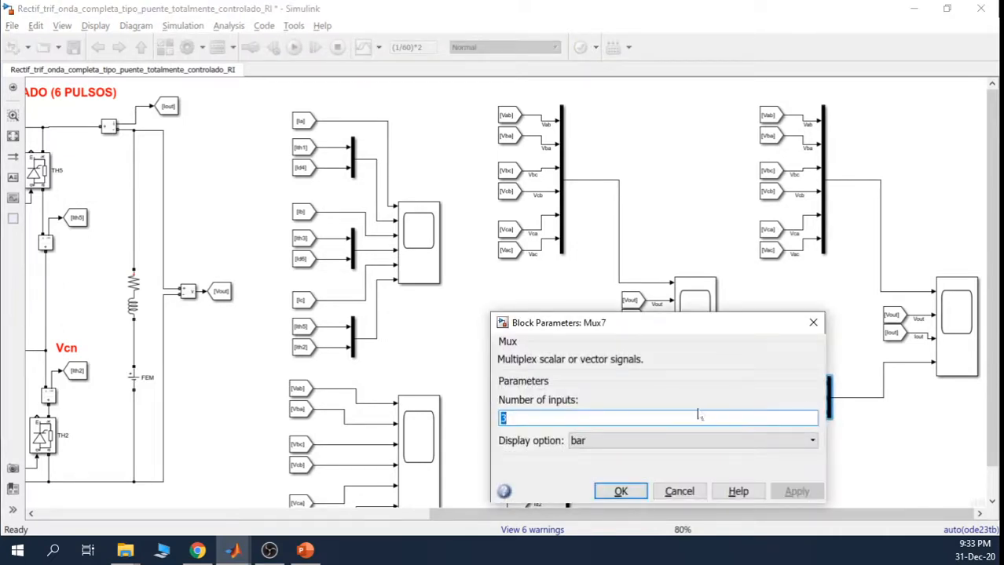
type("3")
key("Return")
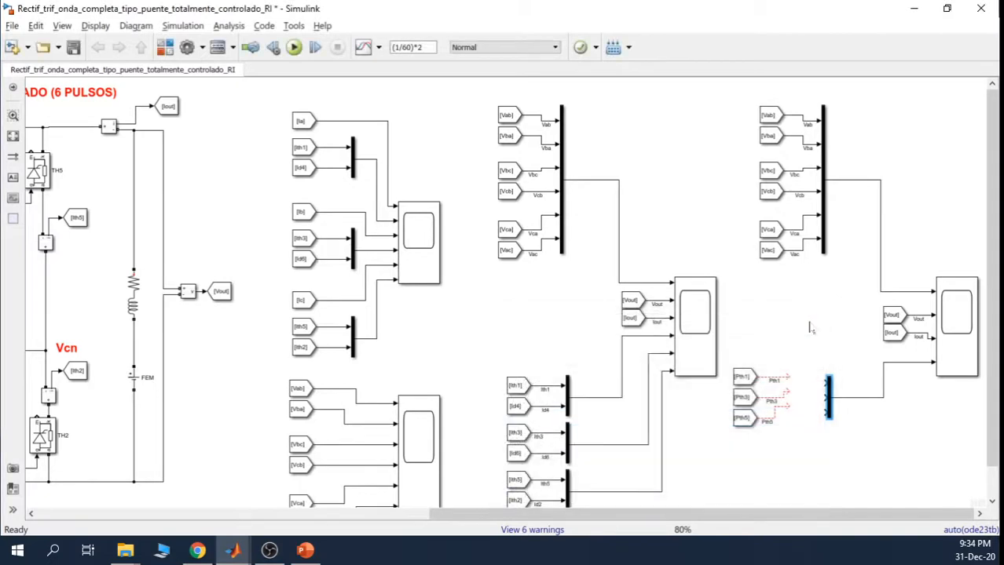
Replace the gate-pulse mux with a copy of the six-input line-voltage mux connected to the scope, with the Pth From blocks beside it.
key("Delete")
left_click(824, 231)
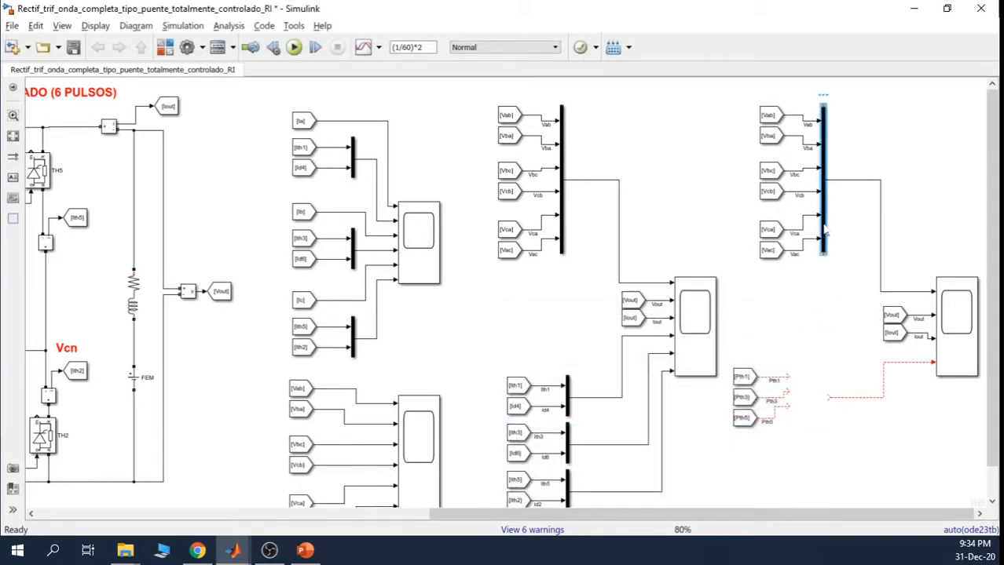
key("ctrl+c")
key("ctrl+v")
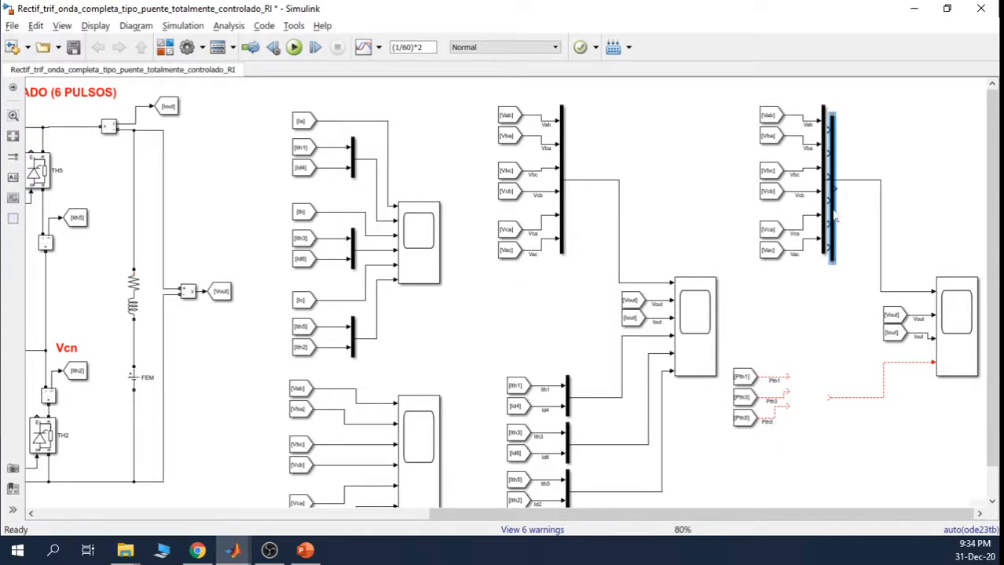
left_click_drag(835, 221, 752, 339)
left_click(894, 428)
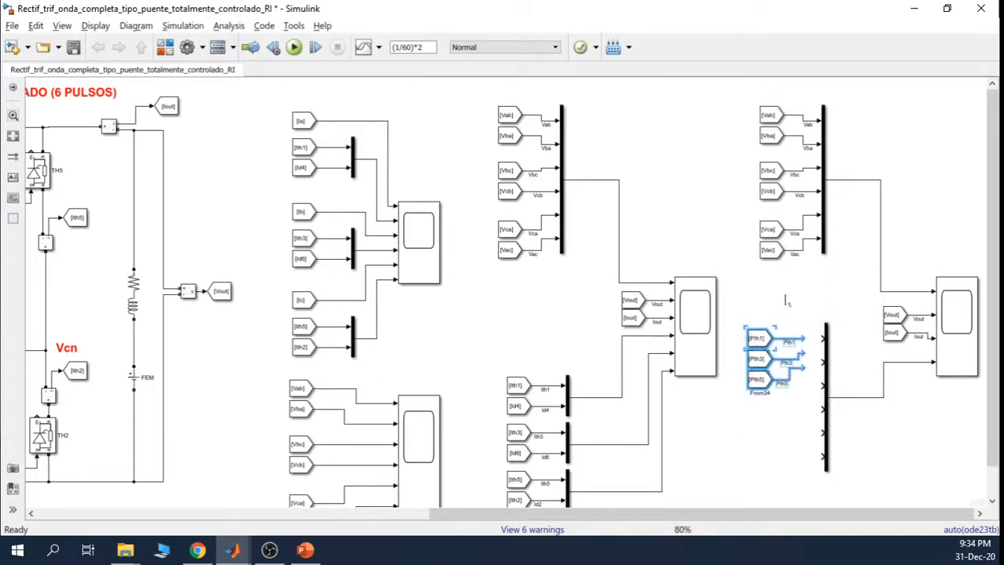
Move the Pth3 and Pth5 From blocks with their lines down to align with the gate-pulse mux's third and fifth inputs.
left_click(781, 294)
left_click_drag(792, 420, 760, 398)
left_click(784, 472)
left_click_drag(801, 439, 737, 408)
key("Down")
key("Down")
key("Down")
key("Down")
key("Down")
key("Down")
key("Down")
key("Down")
key("Down")
key("Down")
key("Down")
key("Down")
key("Down")
key("Down")
key("Down")
key("Down")
key("Down")
key("Down")
key("Down")
key("Down")
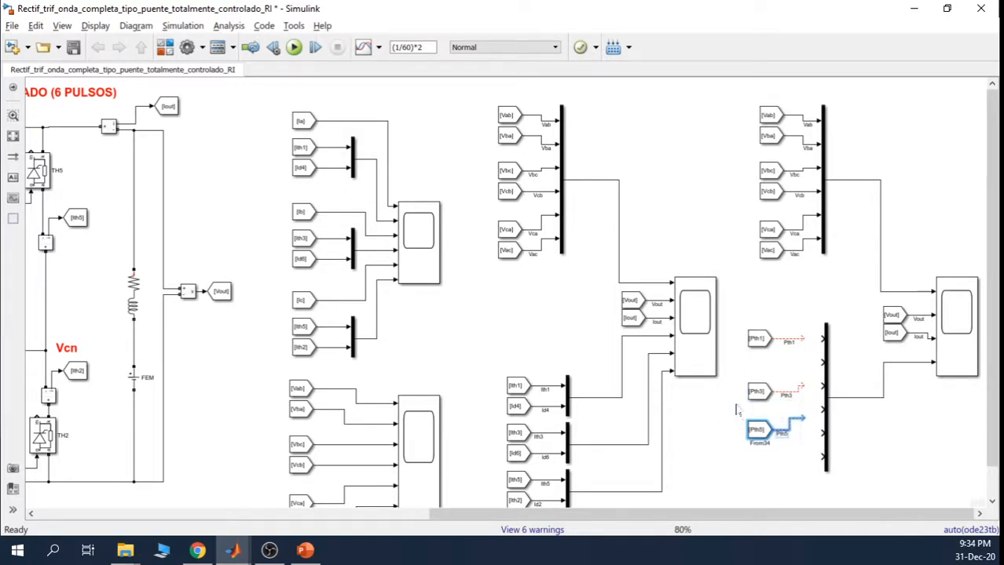
key("Down")
key("Down")
key("Down")
key("Down")
key("Down")
key("Down")
key("Down")
key("Down")
key("Down")
key("Down")
key("Down")
key("Down")
key("Down")
key("Down")
key("Down")
key("Down")
key("Down")
key("Down")
key("Down")
key("Down")
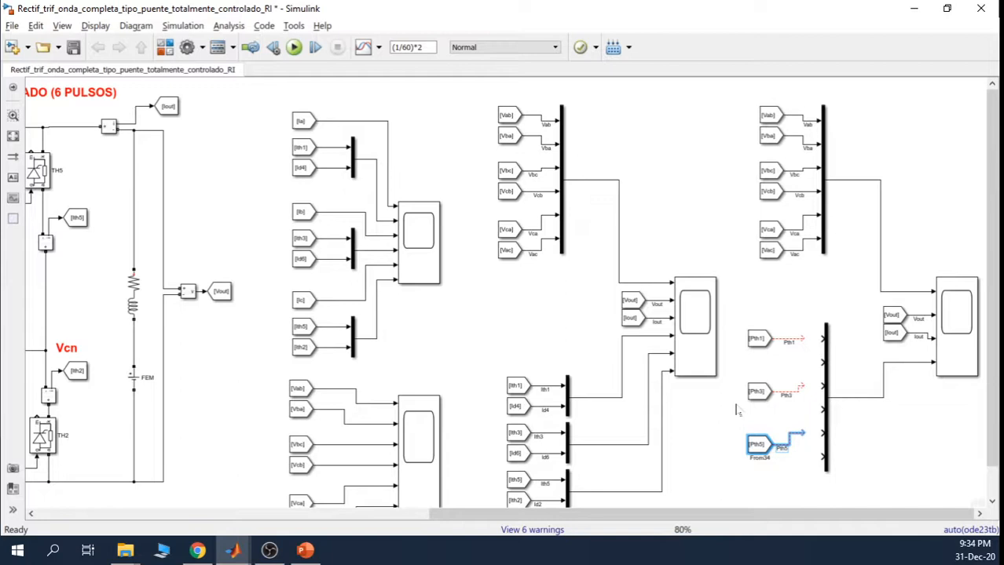
left_click(736, 409)
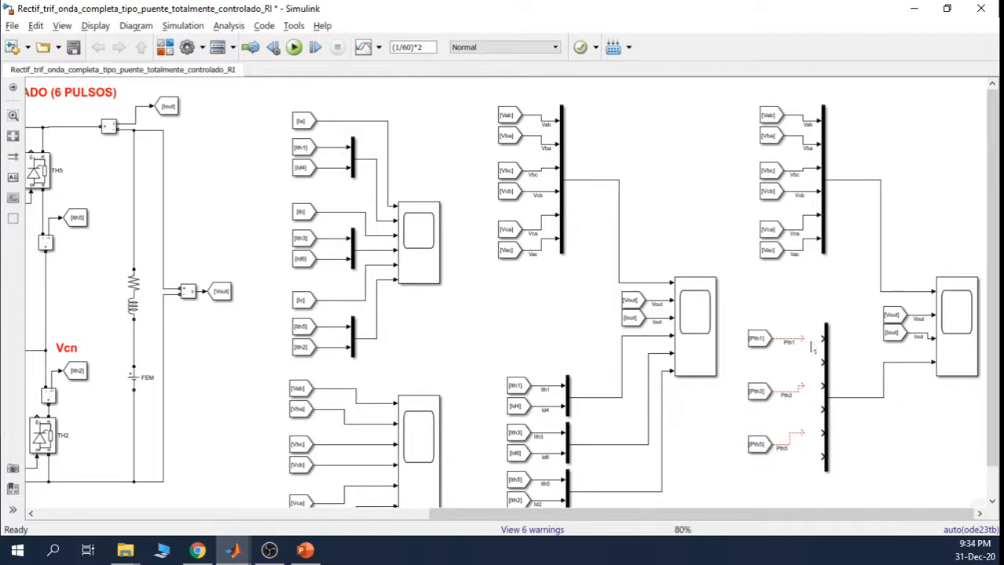
Connect the Pth1, Pth3 and Pth5 lines to the mux's first, third and fifth inputs and straighten the Pth1 line.
left_click_drag(802, 340, 822, 339)
left_click_drag(819, 388, 802, 386)
left_click_drag(802, 432, 822, 432)
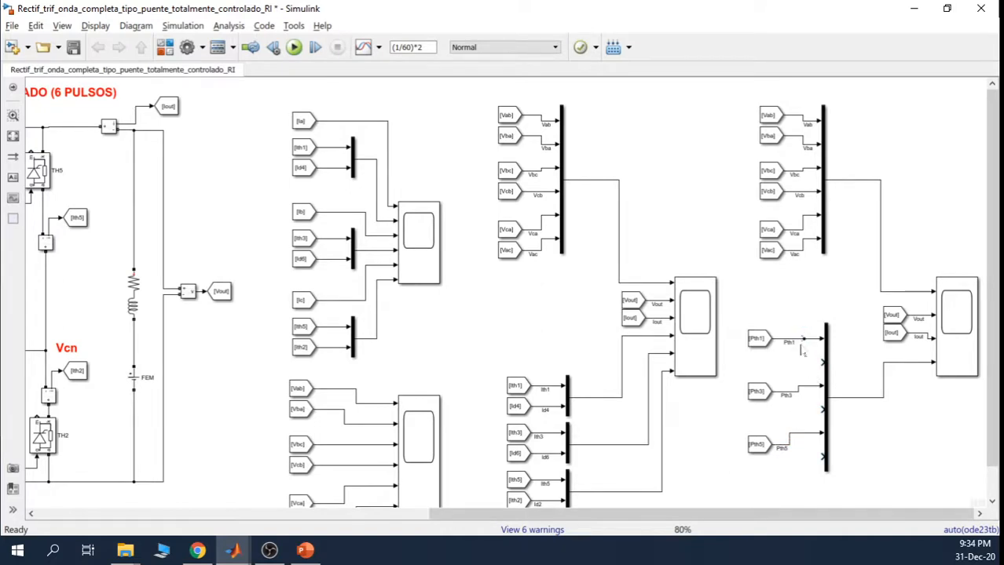
left_click_drag(801, 339, 803, 317)
left_click(804, 335)
key("Delete")
Duplicate the Pth1 From block with its labelled line and attach the copy to the gate-pulse mux's second input.
left_click(755, 395)
left_click(773, 369)
left_click(756, 338)
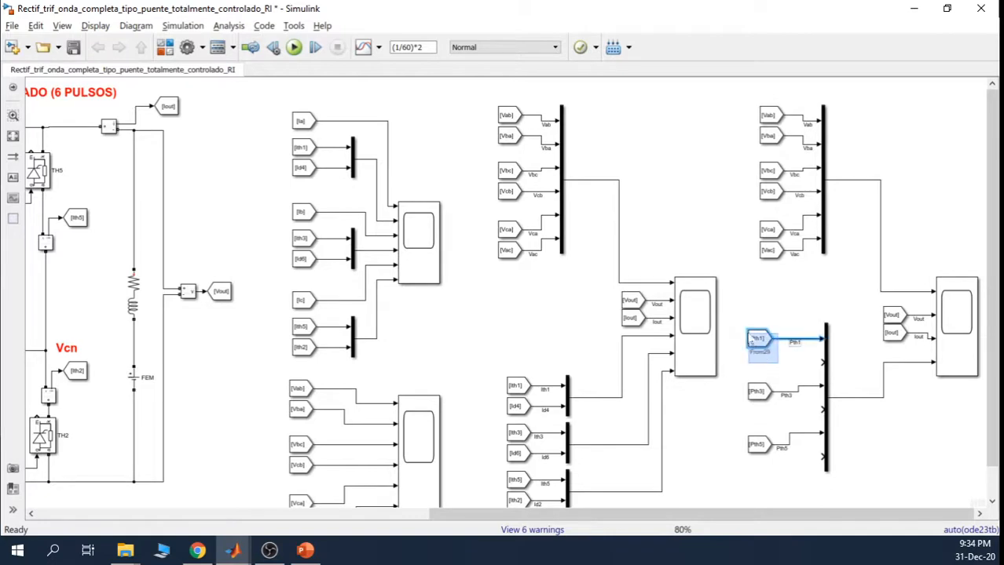
key("ctrl+c")
key("ctrl+v")
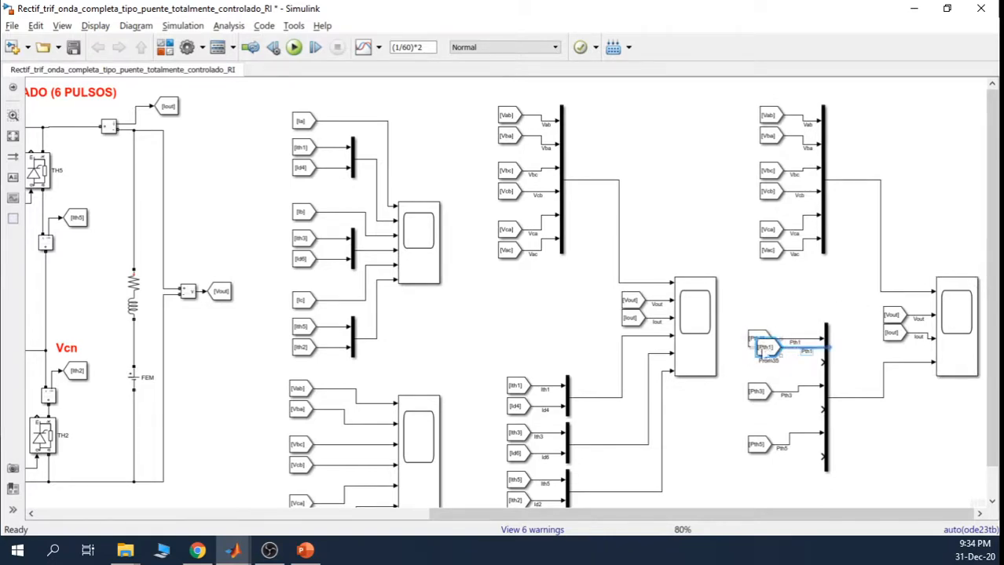
left_click_drag(763, 350, 753, 370)
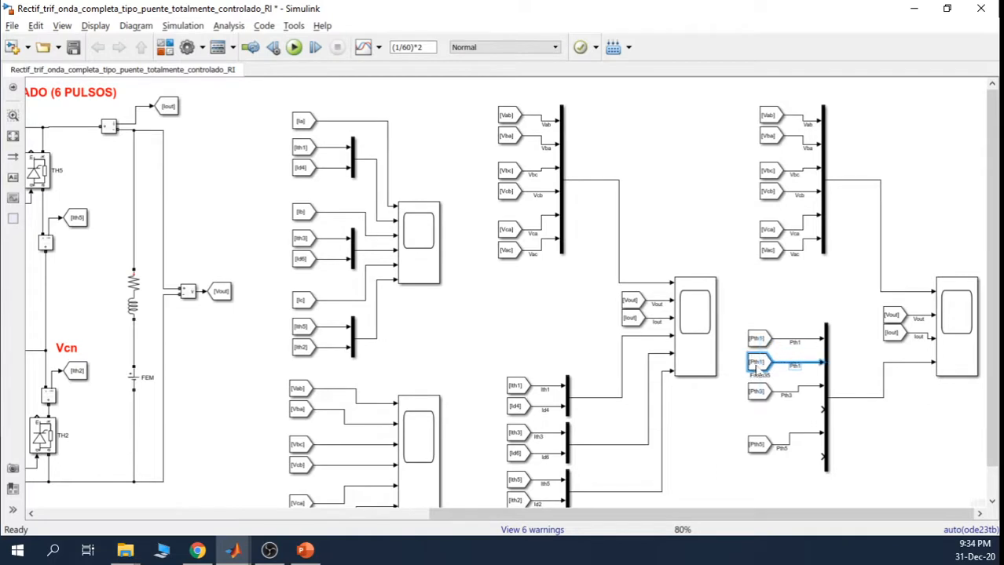
Rename the signal label on the mux's second input line to Pth2.
left_click(780, 303)
double_click(794, 367)
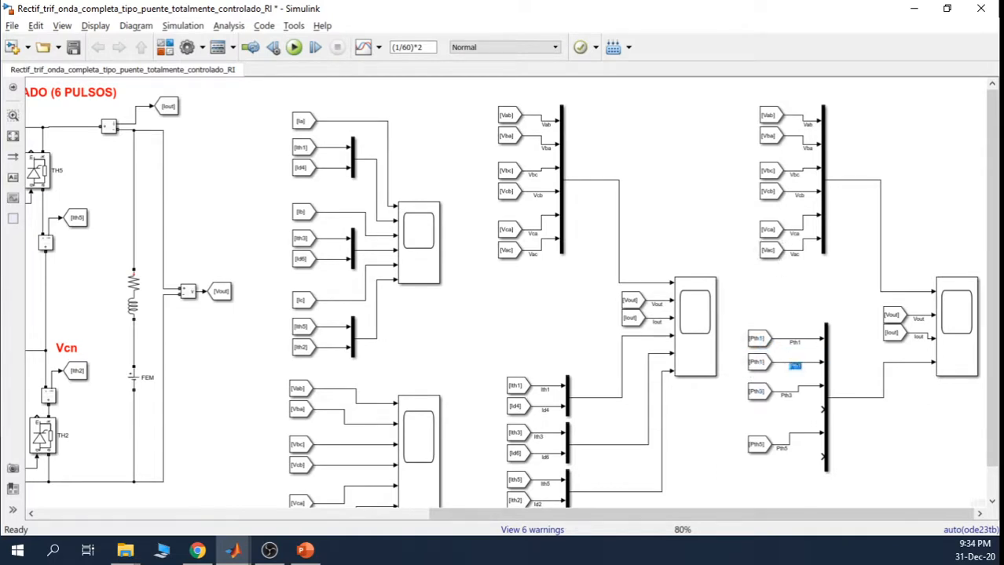
type("Pth6")
key("BackSpace")
type("3")
Set the copied From block's Goto tag to Pth2.
double_click(756, 362)
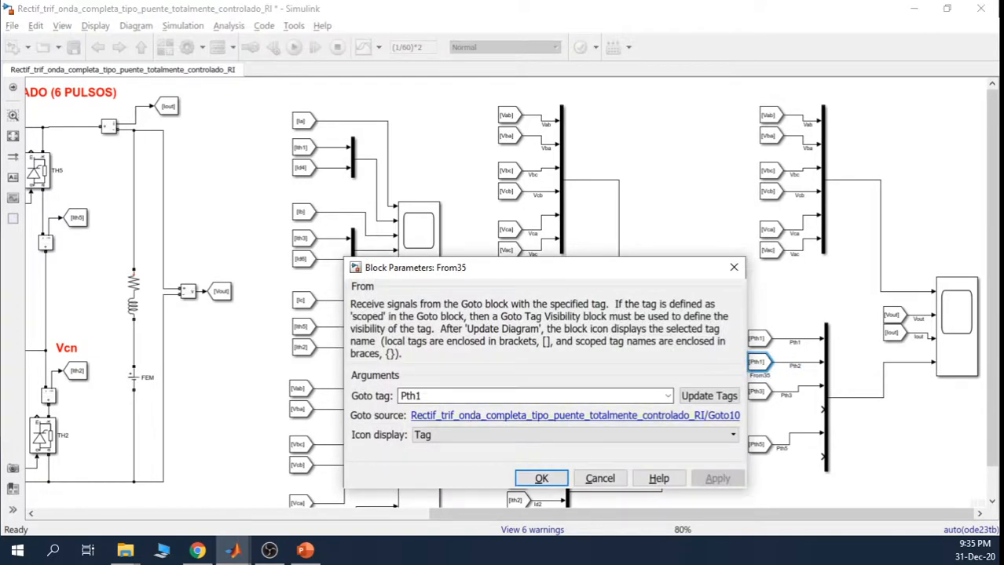
left_click(481, 399)
left_click(480, 398)
key("BackSpace")
type("2")
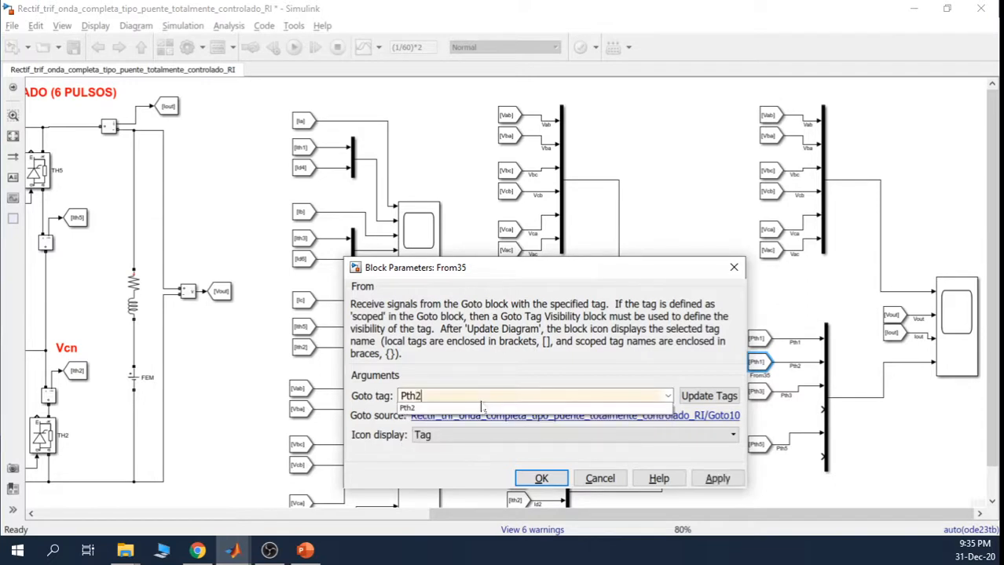
left_click(700, 397)
left_click(667, 396)
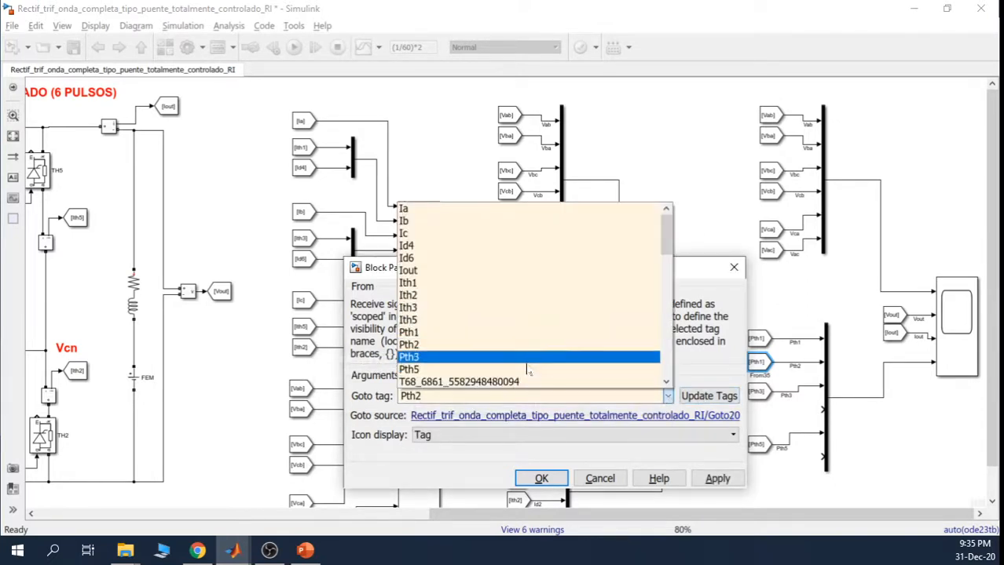
left_click(505, 350)
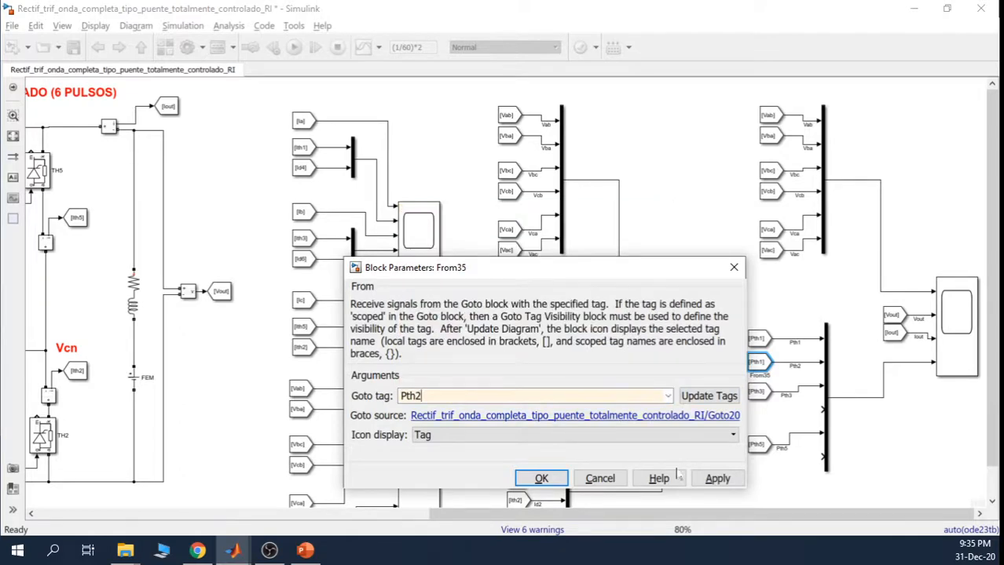
left_click(717, 479)
left_click(541, 479)
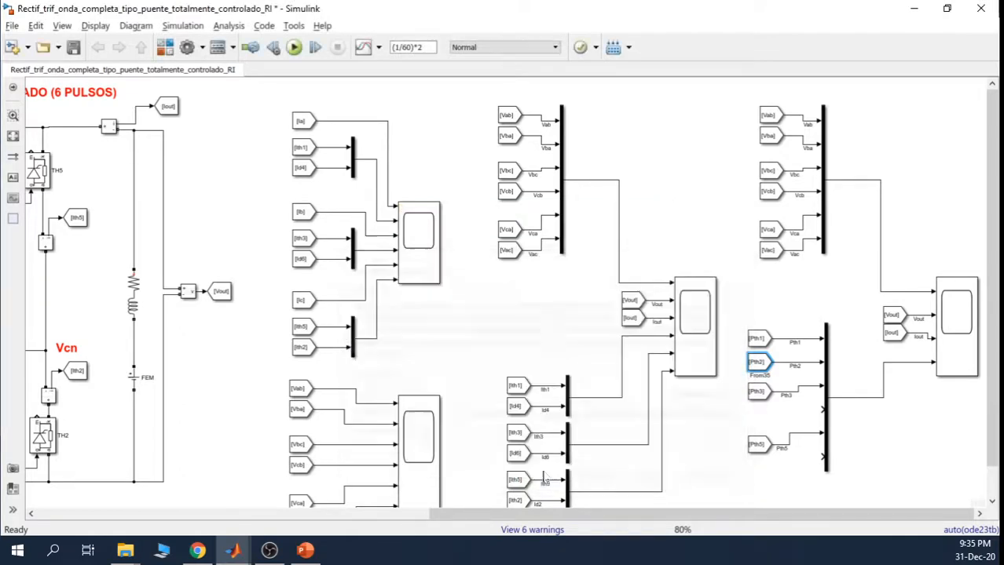
left_click(701, 429)
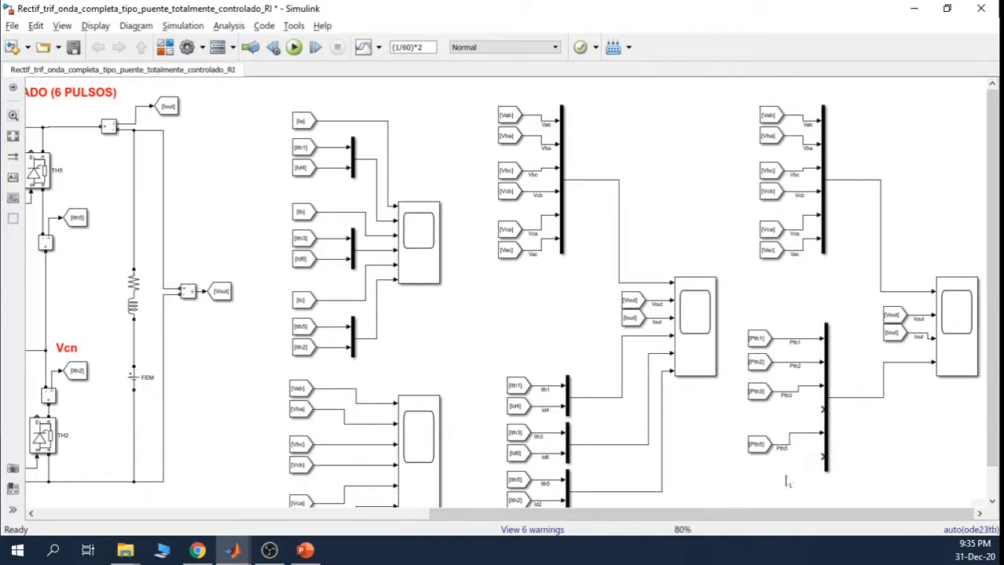
Open the scope fed by the gate-pulse mux and place cursor 1 at 0 s and cursor 2 at about 1.376 ms.
left_click_drag(787, 514, 456, 529)
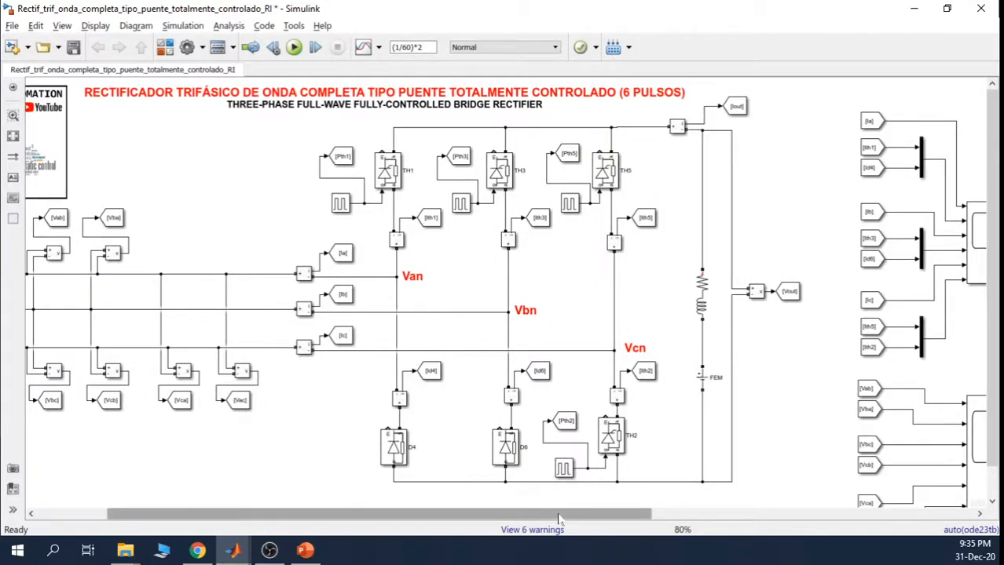
left_click_drag(597, 514, 918, 507)
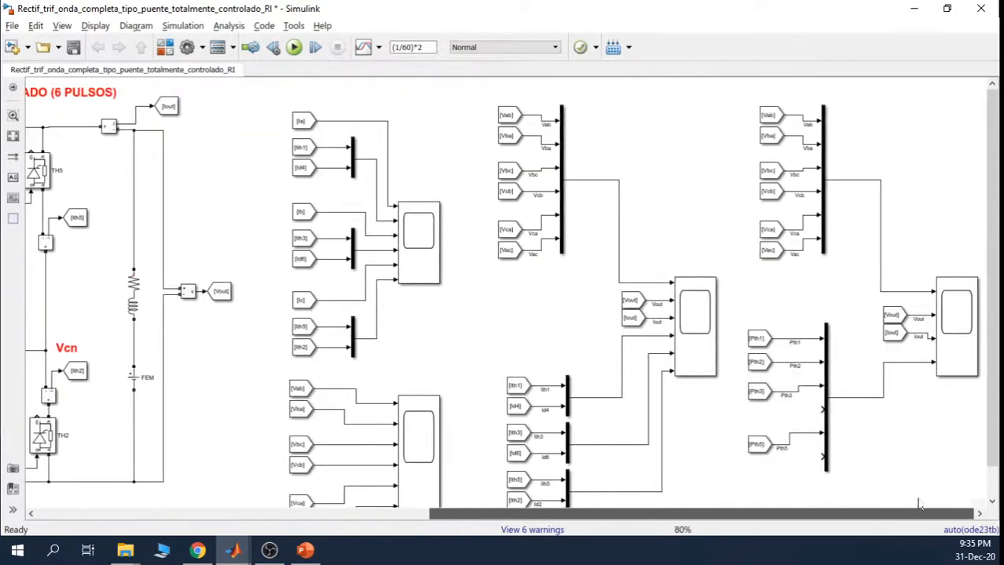
double_click(952, 330)
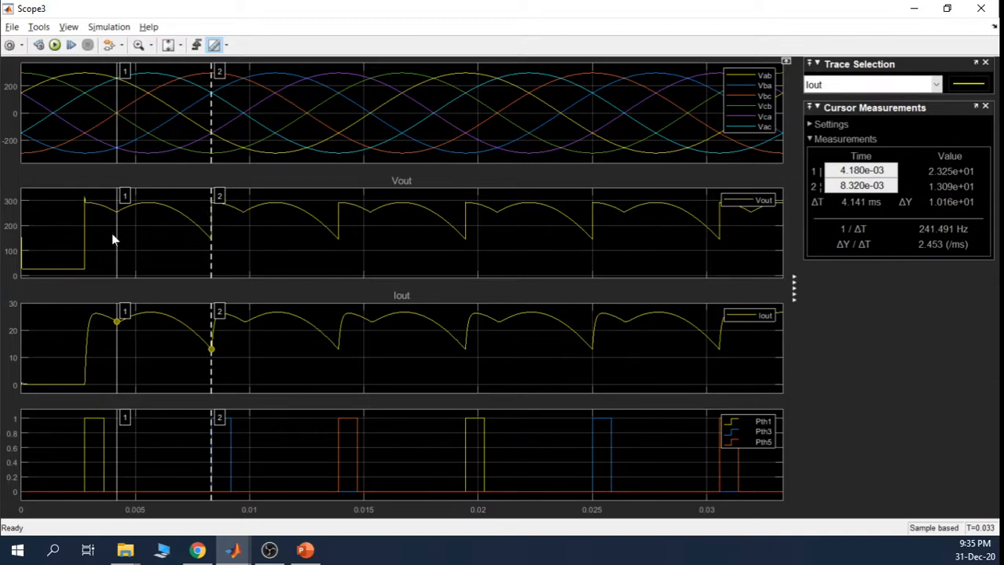
left_click_drag(117, 235, 1, 247)
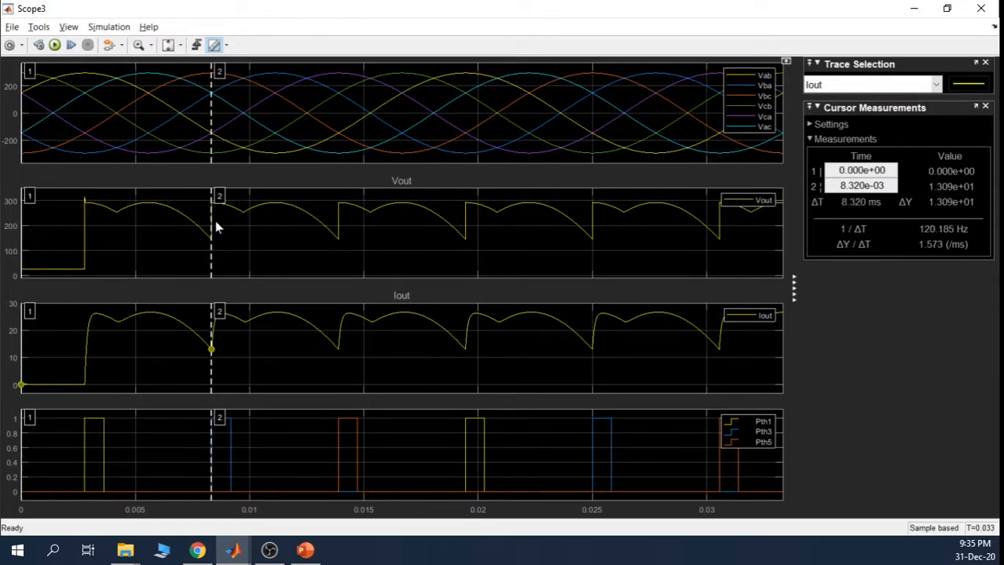
left_click_drag(214, 226, 51, 212)
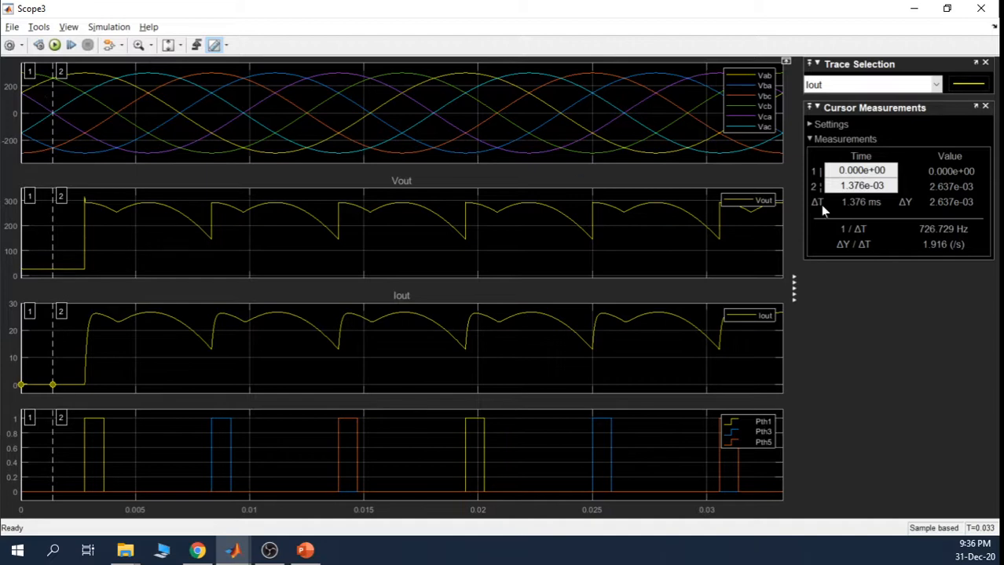
Copy cursor 2's time and paste it as a search in a new Chrome tab.
double_click(882, 186)
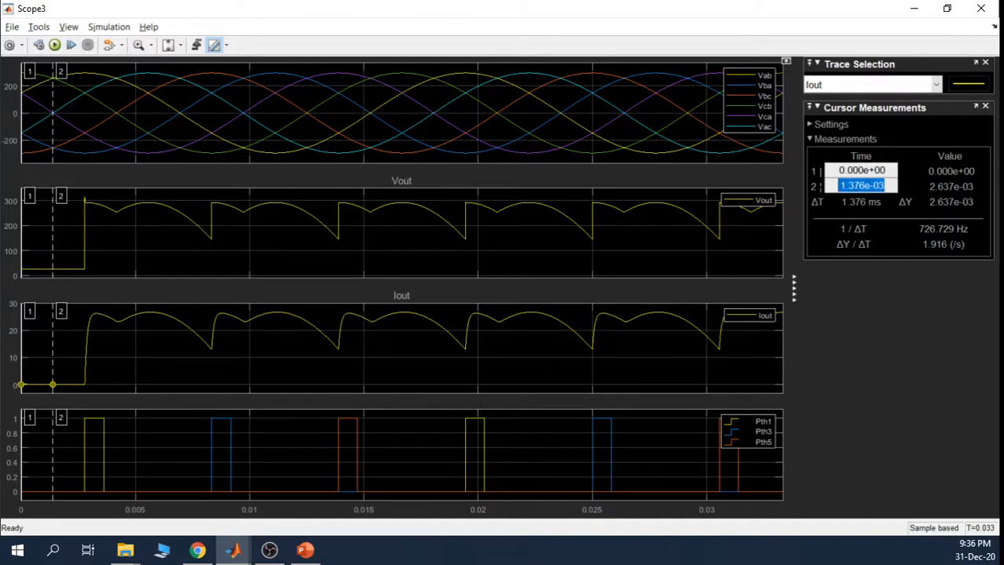
right_click(857, 187)
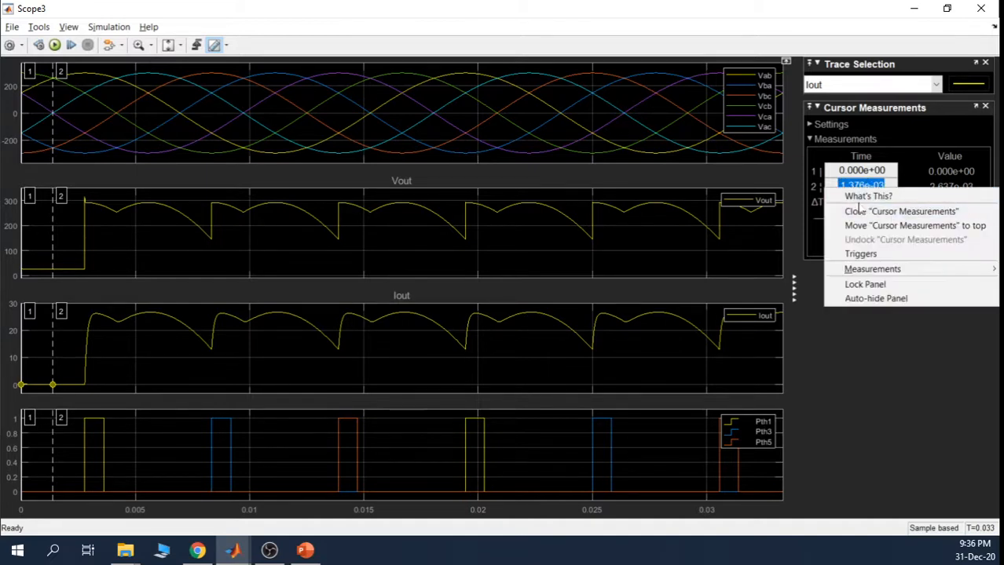
left_click(837, 186)
left_click_drag(838, 186, 903, 186)
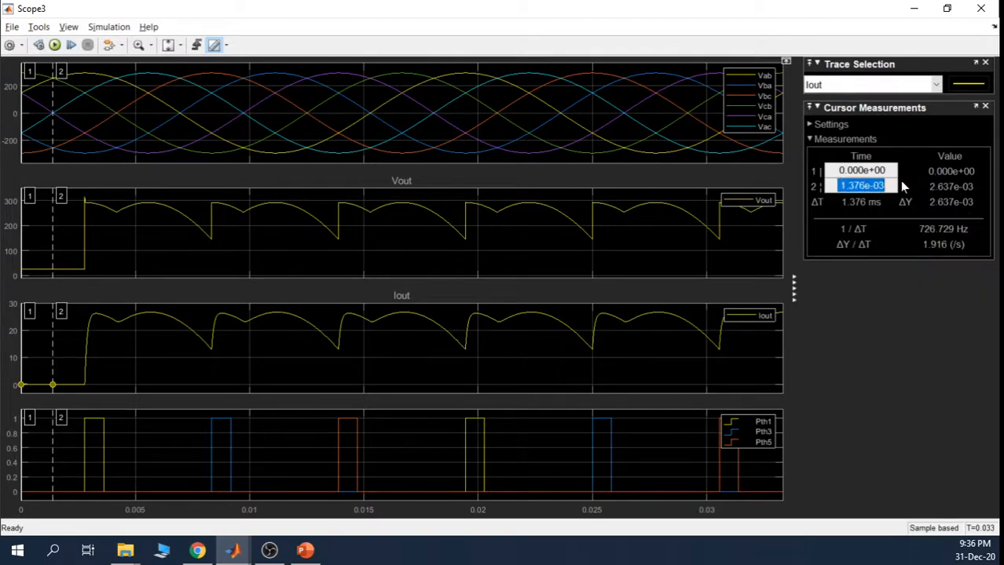
left_click(197, 551)
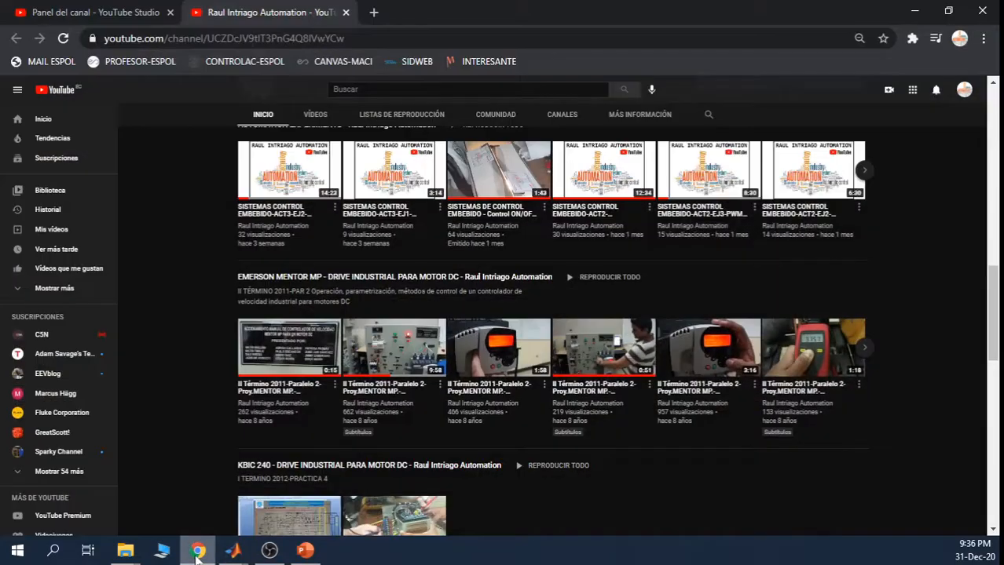
left_click(374, 13)
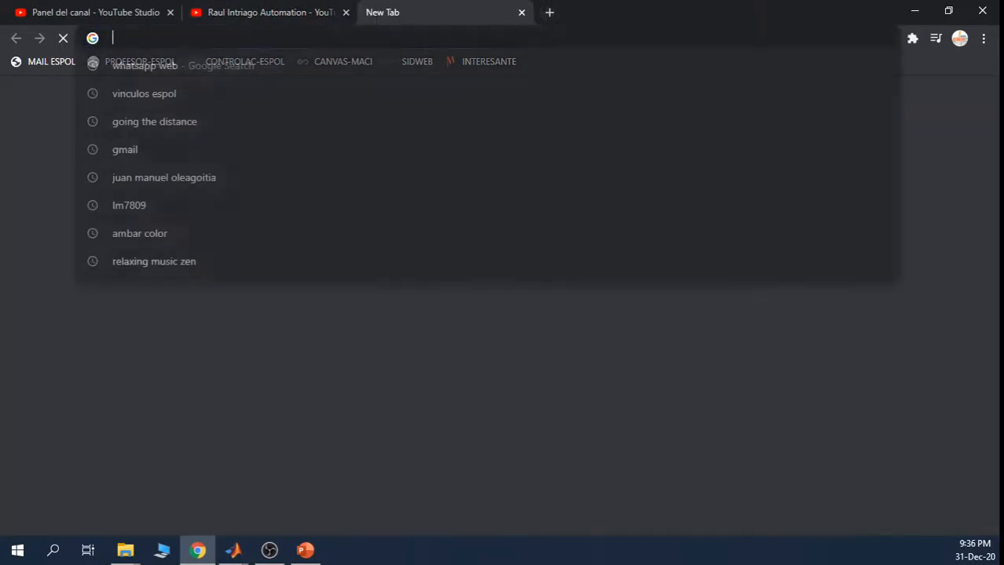
key("ctrl+v")
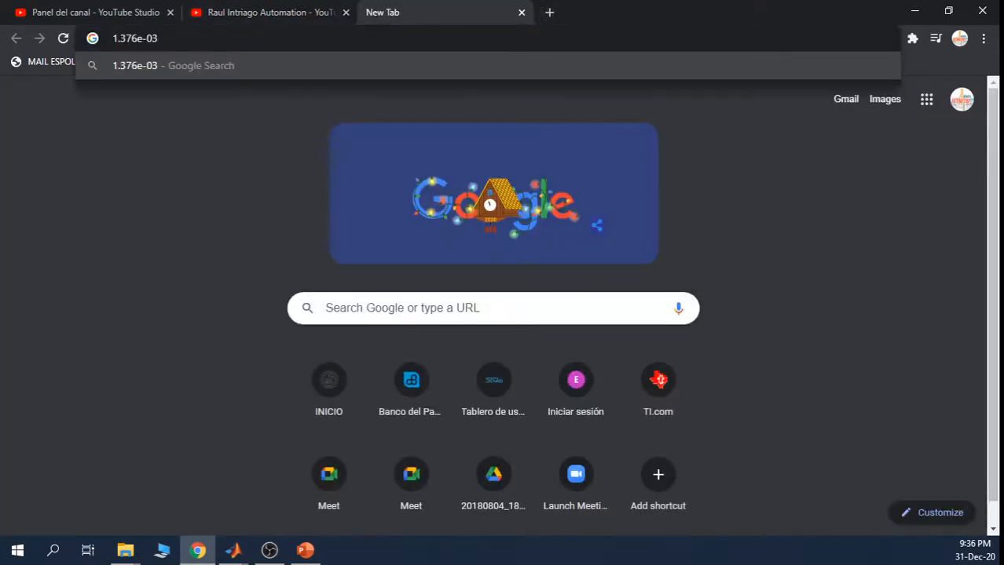
Rewrite the pasted time in power-of-ten form as 1.376x10^-3 and evaluate it with a Google search.
key("Left")
key("Left")
key("Left")
key("BackSpace")
type("x10")
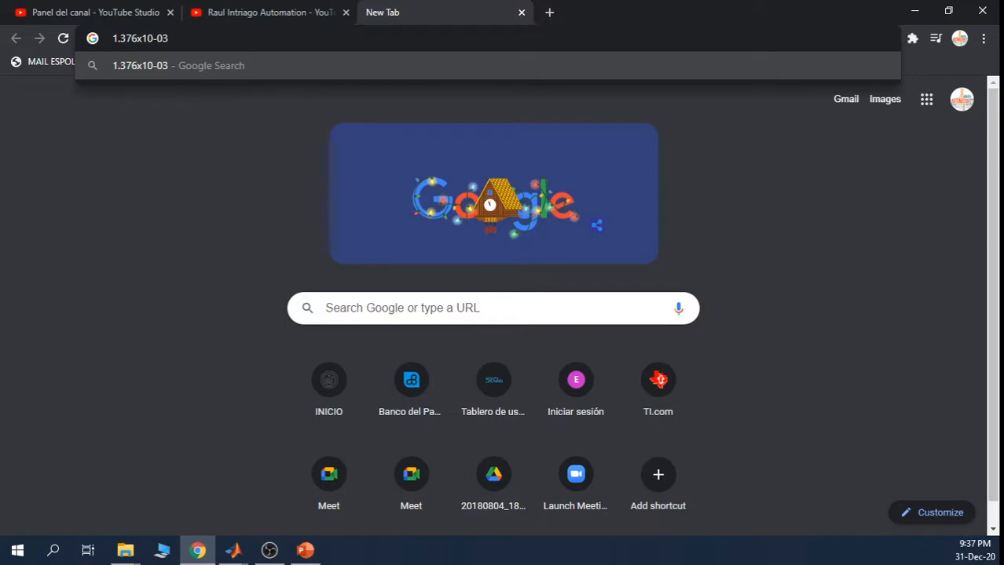
key("End")
key("Left")
key("BackSpace")
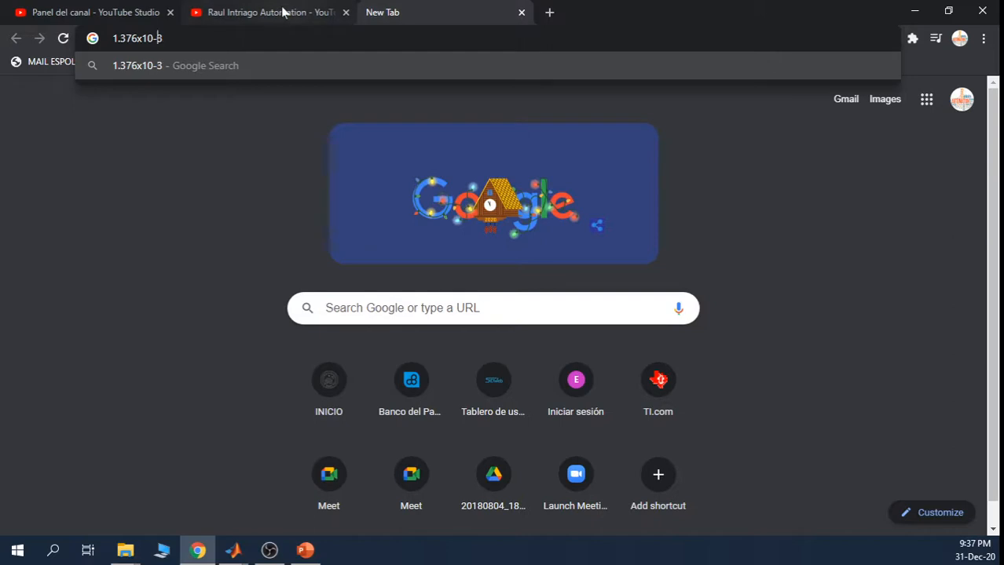
key("End")
key("Return")
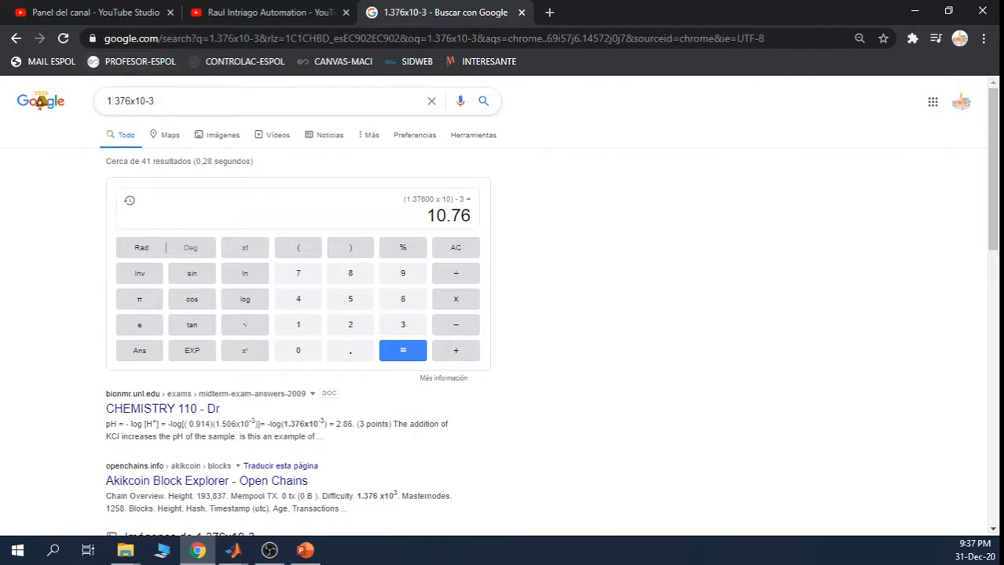
left_click(131, 100)
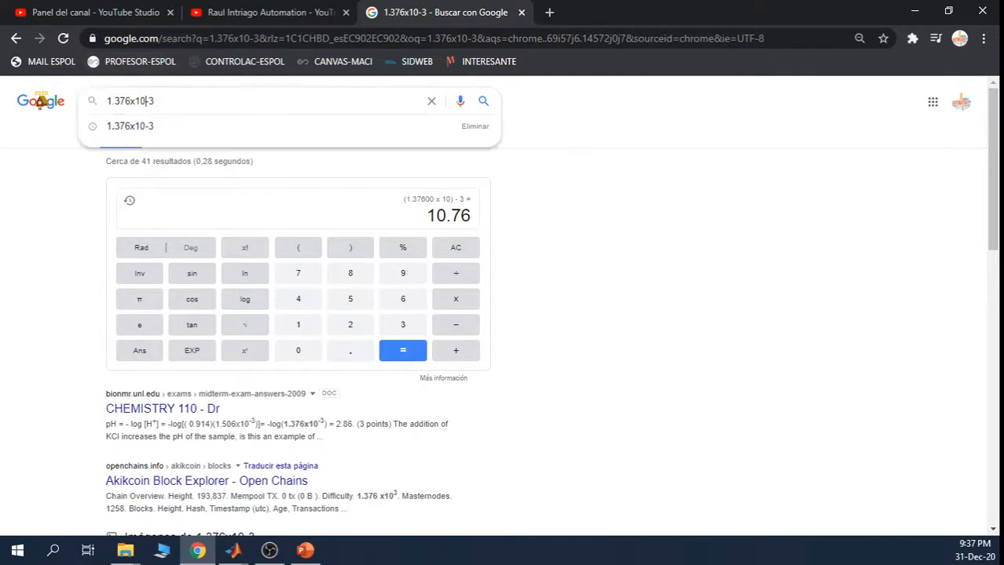
type("^")
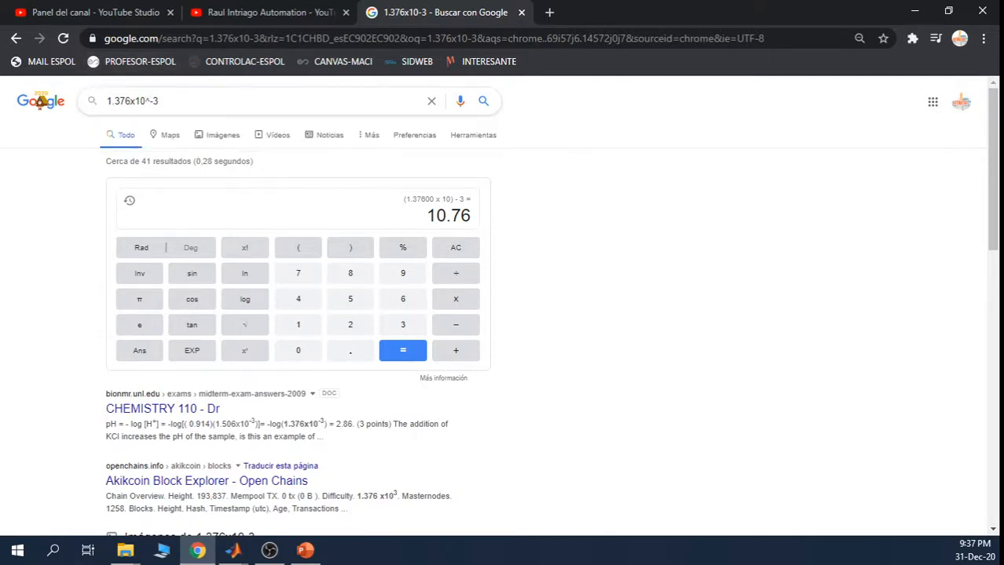
key("Return")
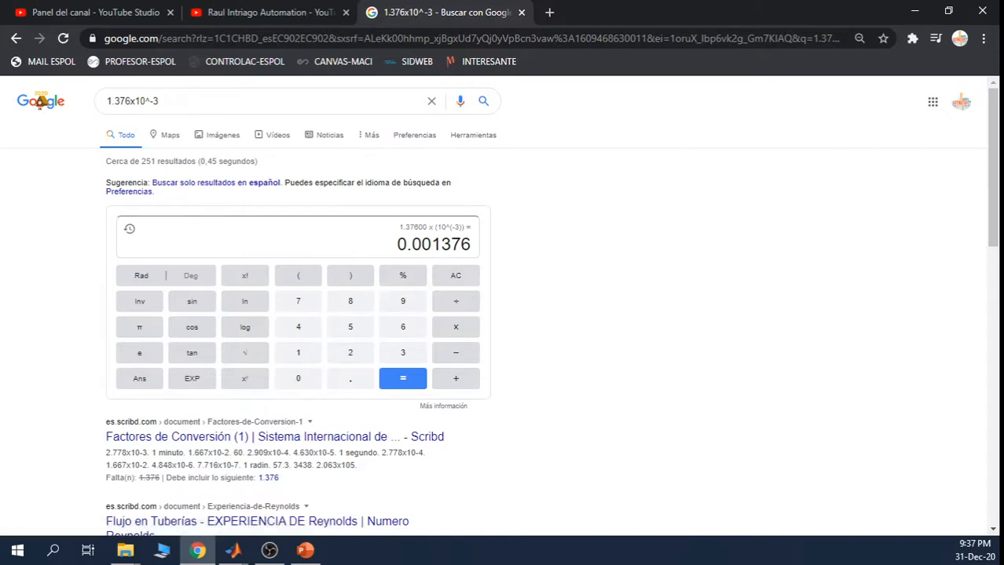
Convert the cursor time to electrical degrees by evaluating (1.376x10^-3)/(1/60)*360.
left_click(188, 101)
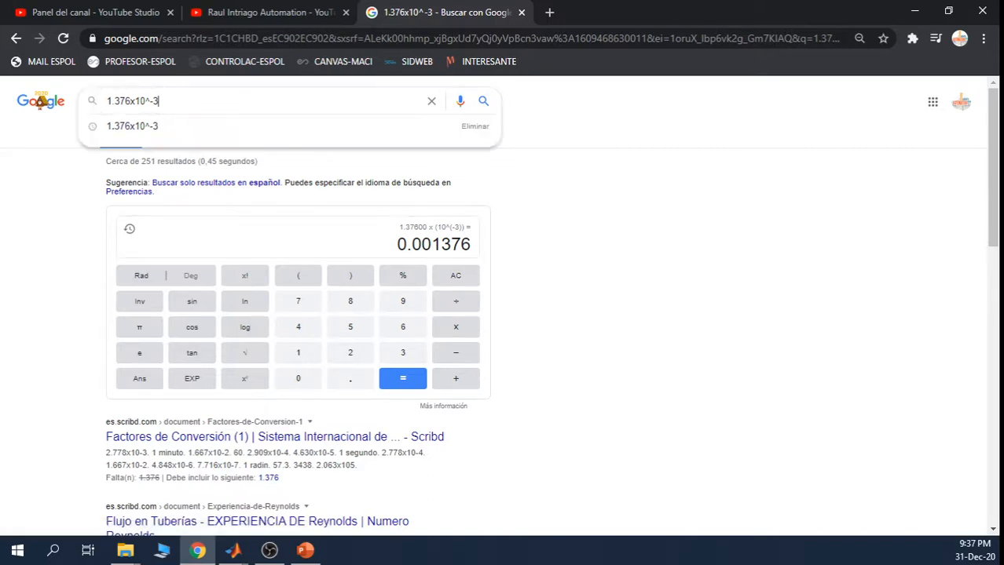
type(")")
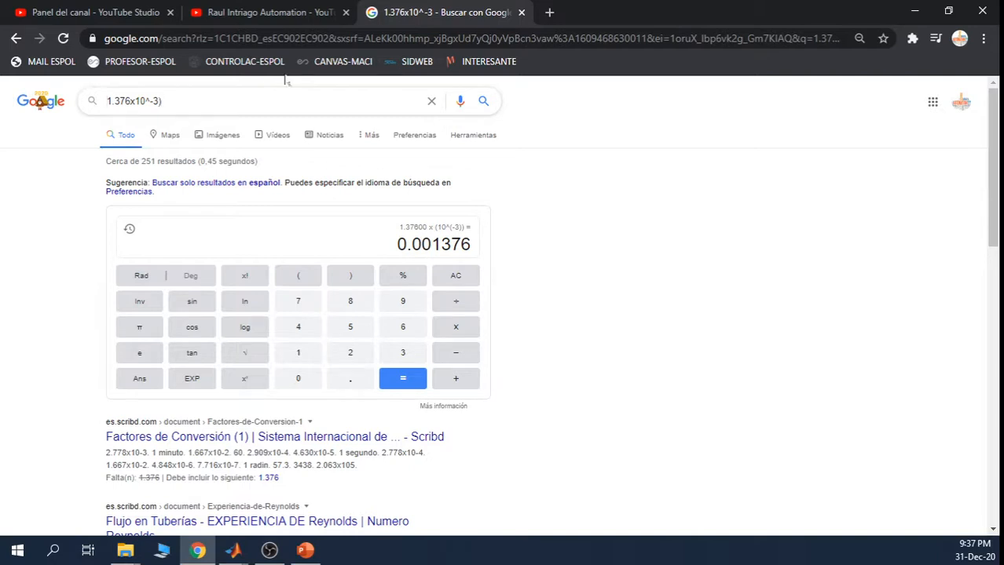
key("Home")
type("(")
key("End")
type("/(1")
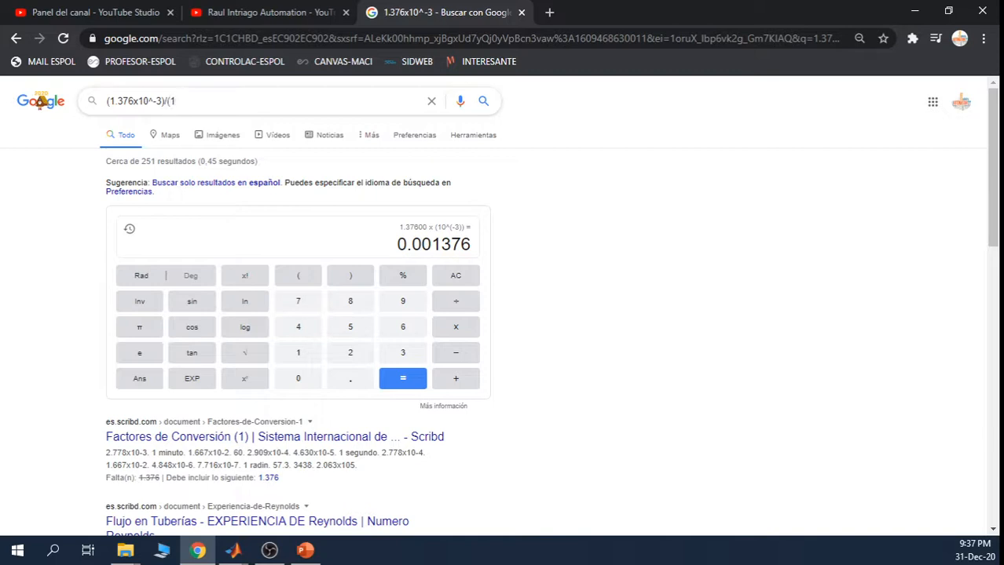
type("/60")
type(")*360")
key("Return")
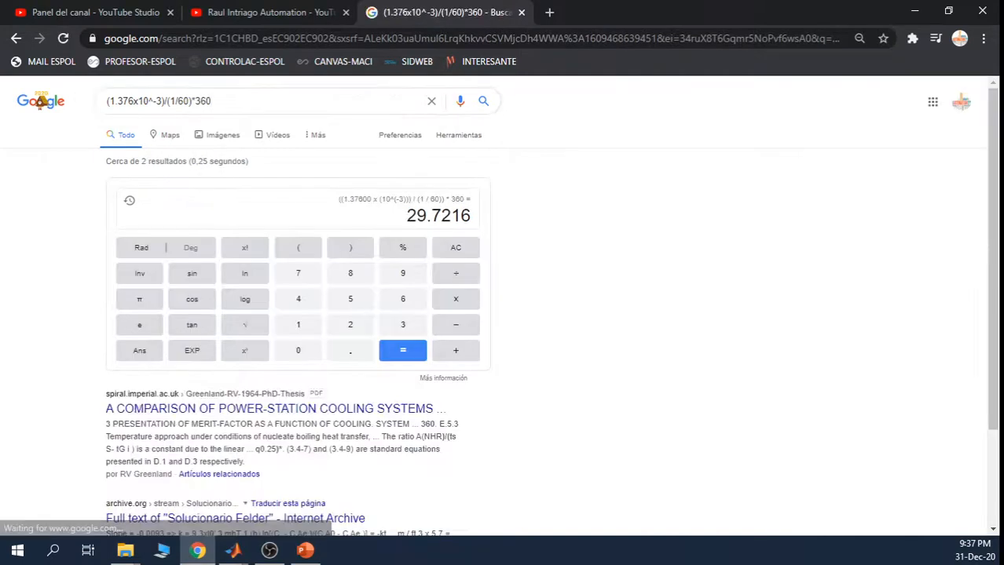
Highlight the calculated angle in degrees and compare it with the interval between the two cursors on the scope.
left_click_drag(399, 218, 472, 216)
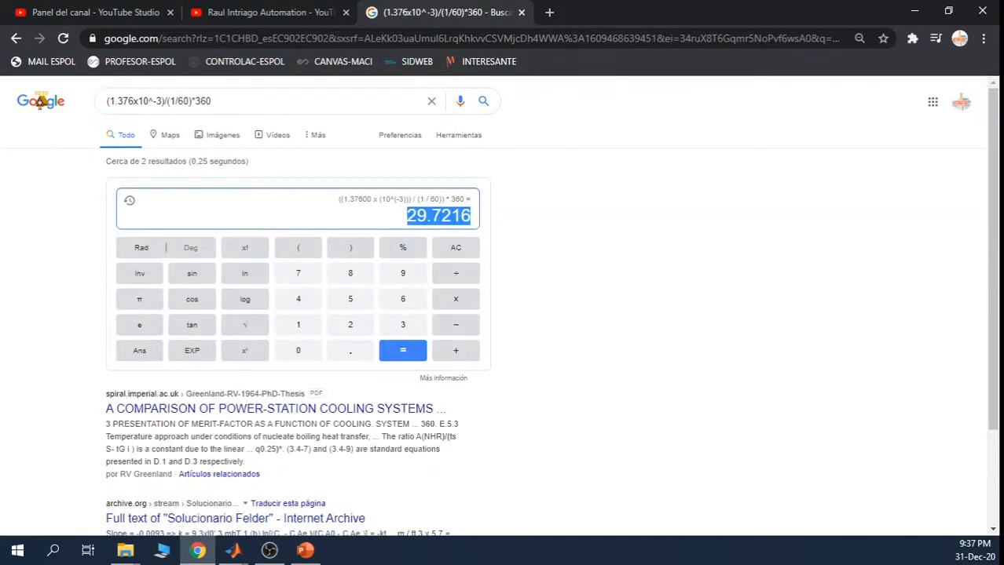
left_click(924, 25)
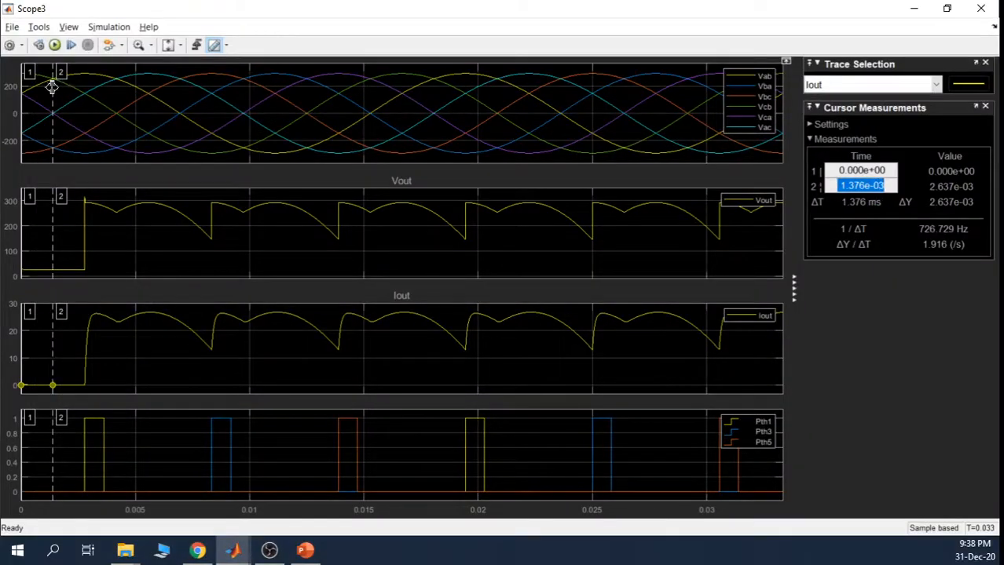
mouse_move(22, 89)
left_mouse_down()
mouse_move(12, 89)
mouse_move(20, 94)
left_mouse_up()
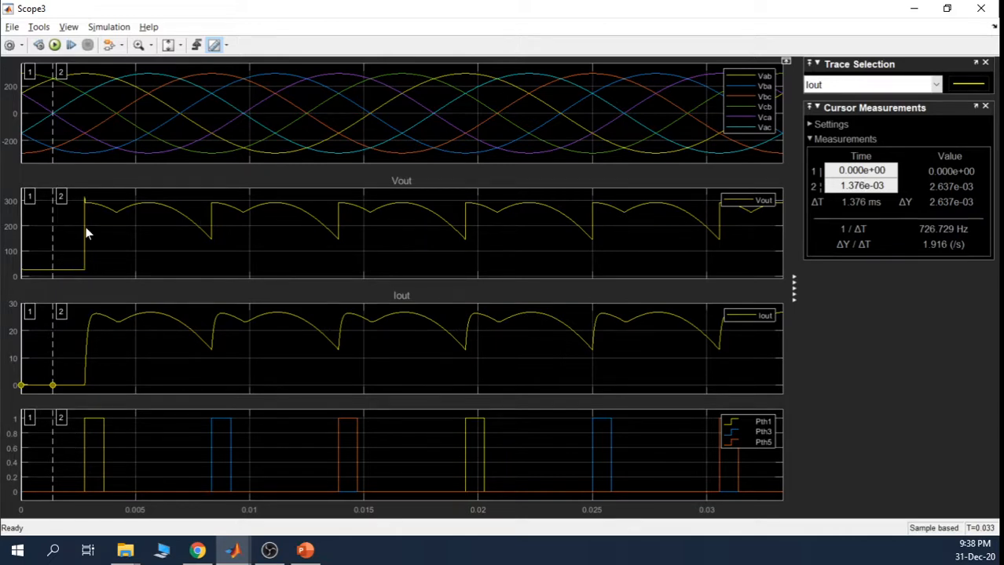
Examine the phase delay expression of TH1's pulse generator, checking its offset term and its alpha term.
left_click(916, 13)
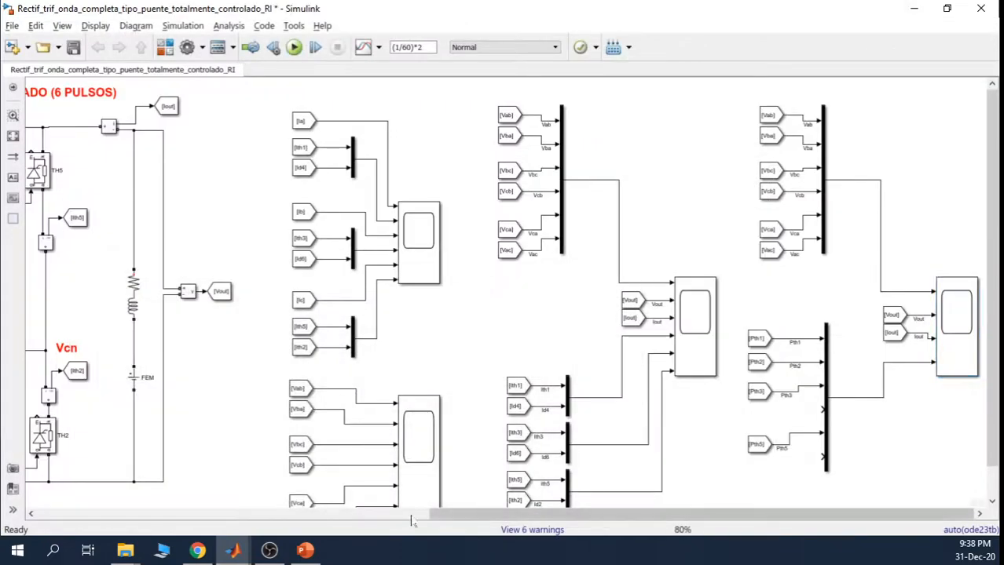
left_click_drag(437, 515, 169, 514)
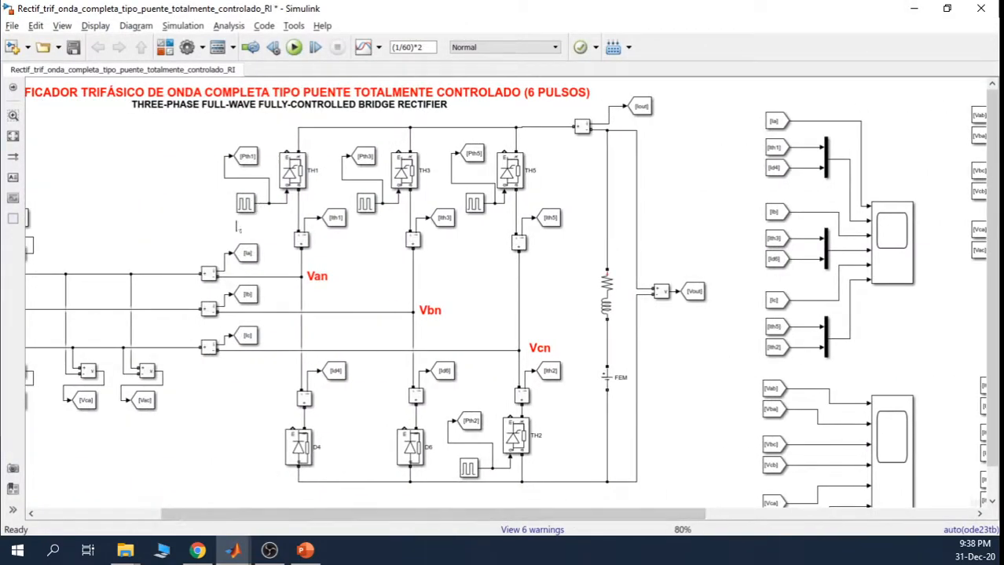
double_click(245, 204)
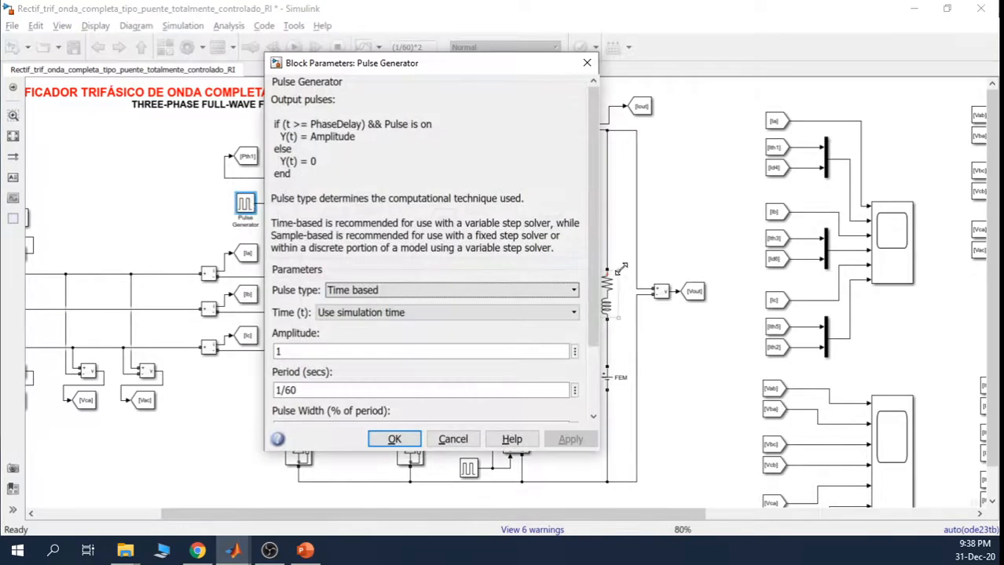
scroll(597, 231, "down", 3)
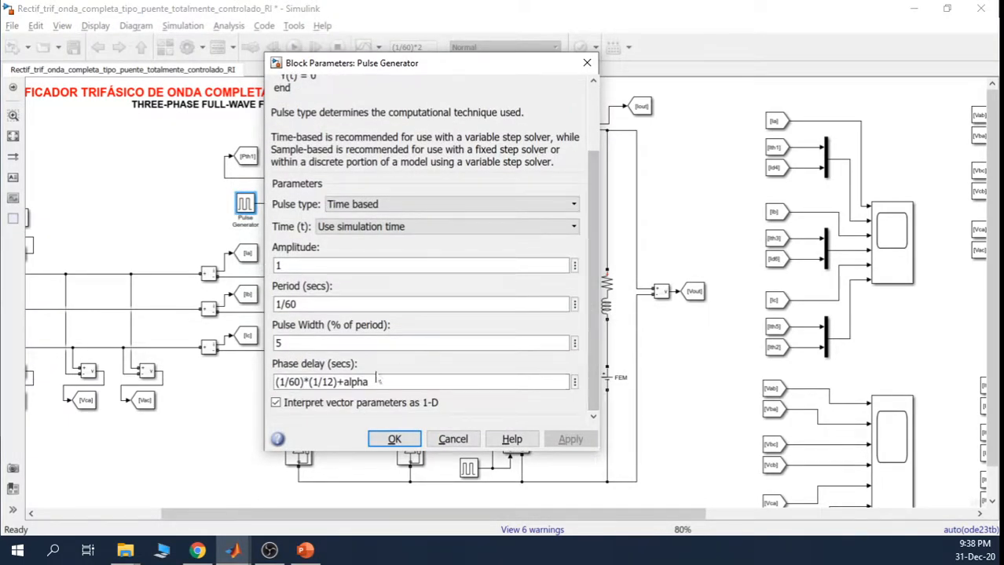
left_click_drag(378, 380, 275, 382)
left_click(348, 380)
left_click_drag(376, 381, 275, 382)
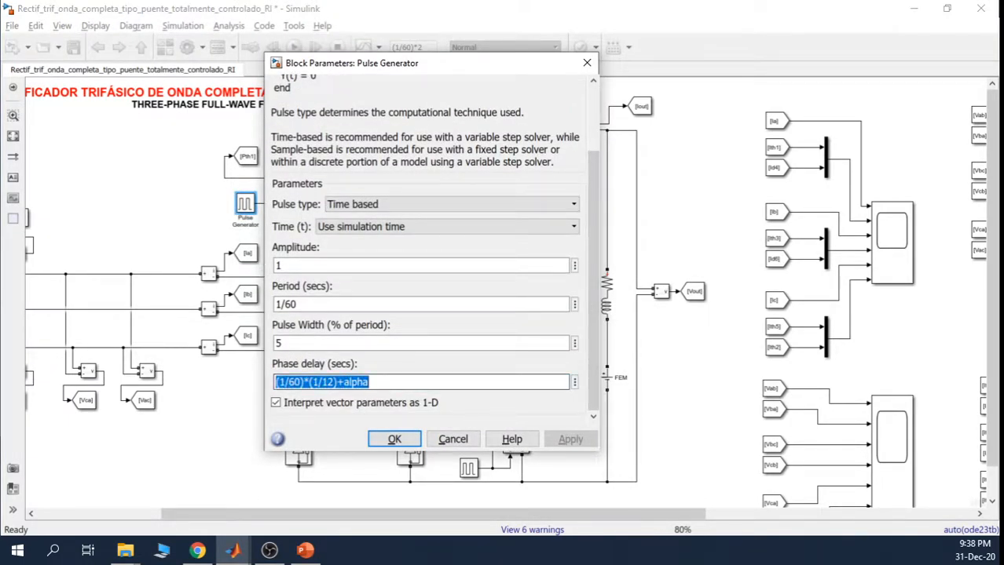
left_click(275, 382)
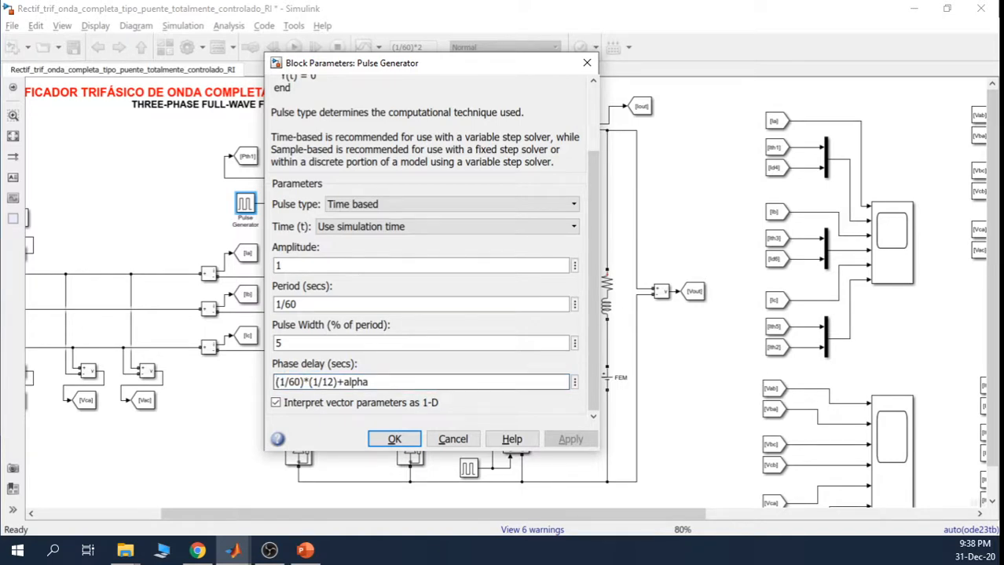
left_click_drag(337, 383, 269, 384)
left_click(274, 382)
left_click_drag(369, 382, 342, 382)
left_click(370, 382)
key("Return")
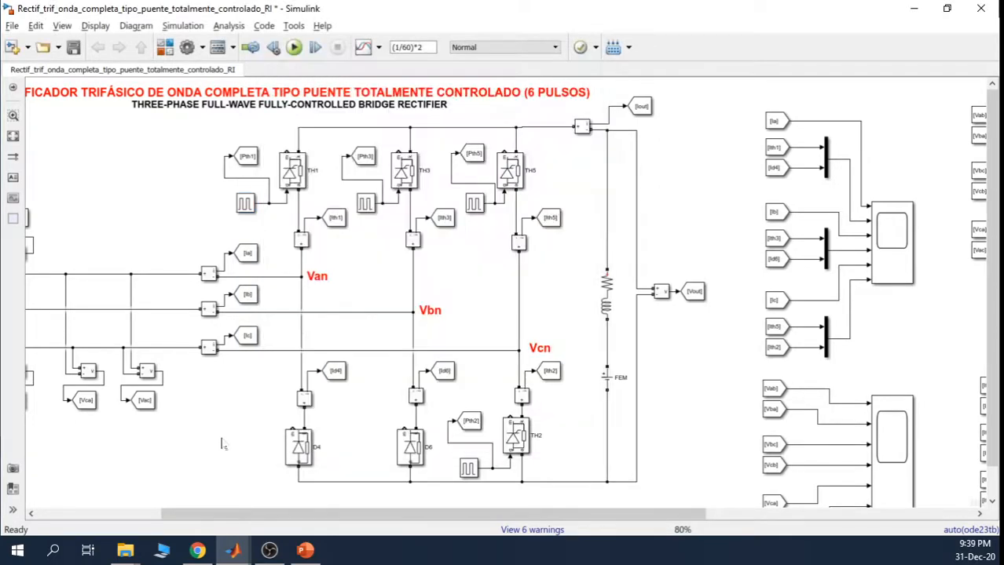
Reopen the scope showing the gate pulses and place cursor 1 at about 4.180 ms and cursor 2 at about 5.568 ms.
left_click(240, 550)
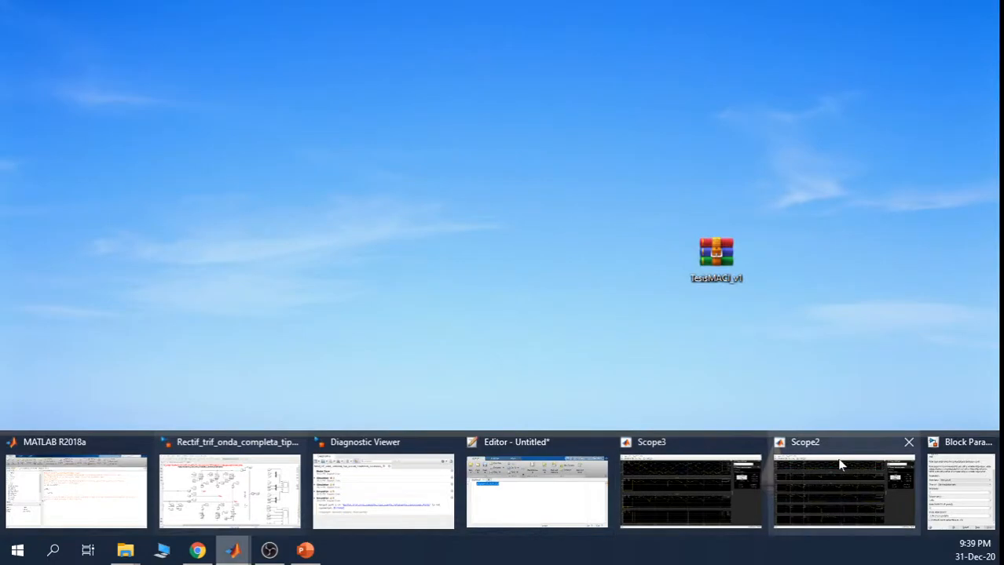
left_click(707, 477)
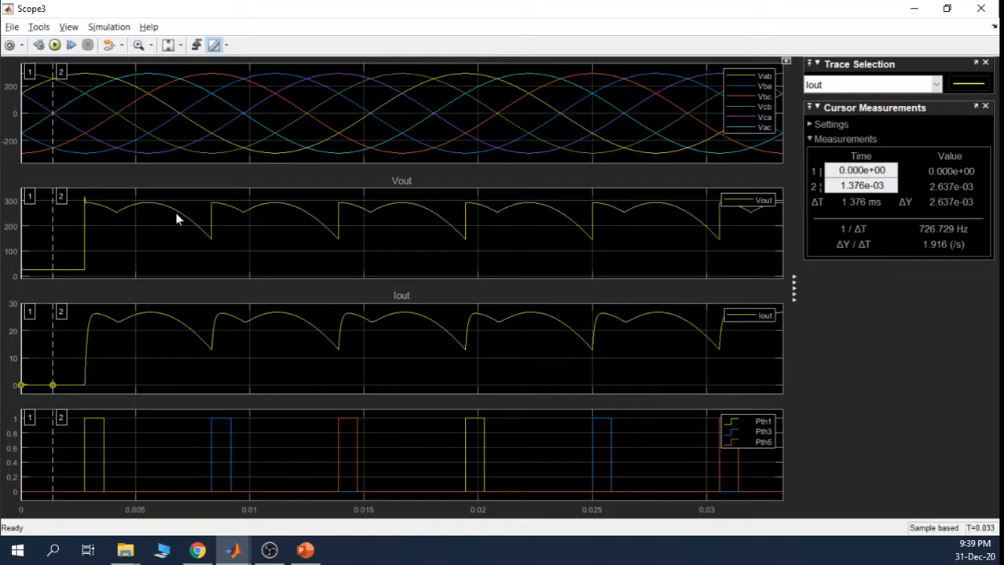
left_click(914, 10)
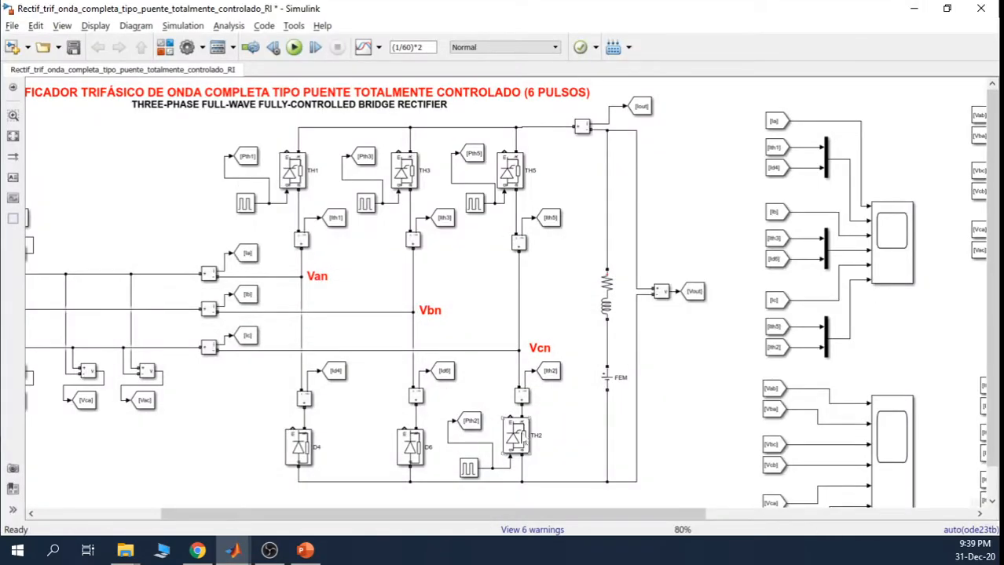
left_click(523, 442)
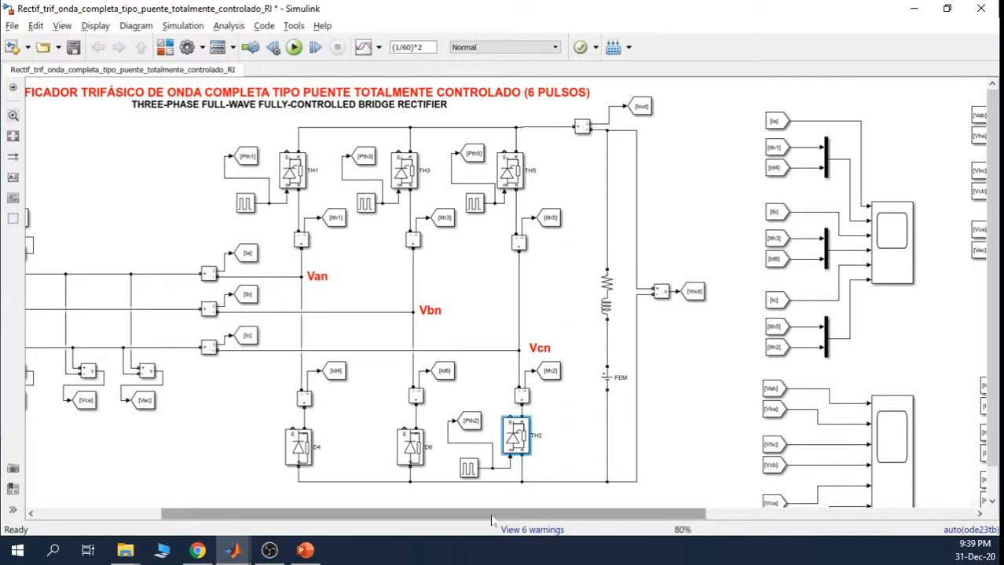
left_click_drag(491, 520, 759, 519)
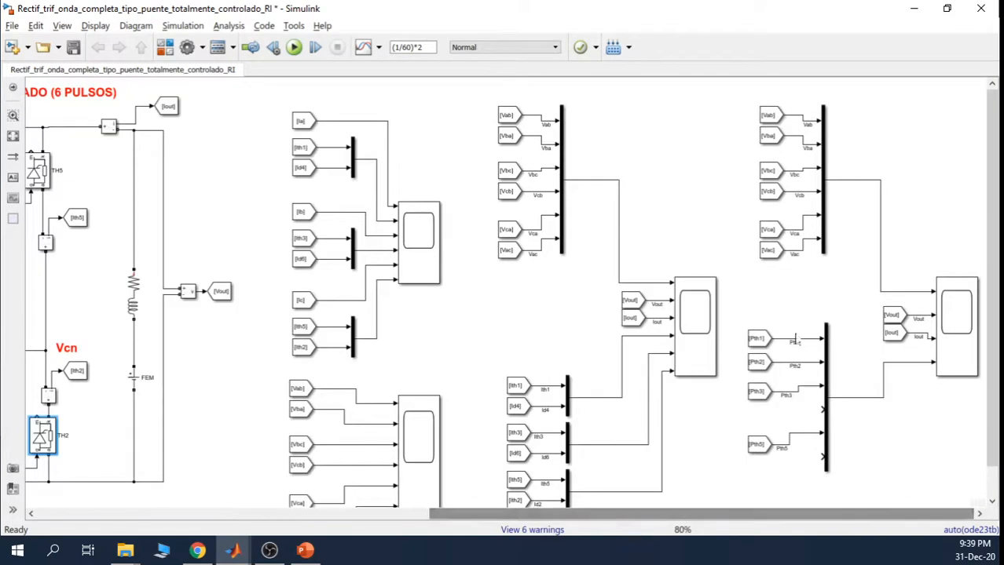
double_click(940, 314)
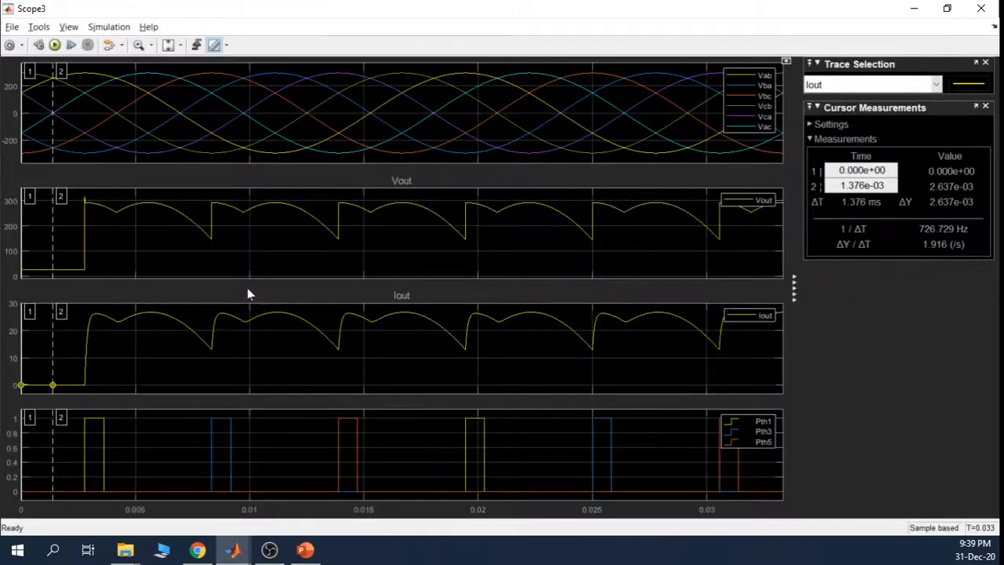
left_click_drag(52, 223, 147, 224)
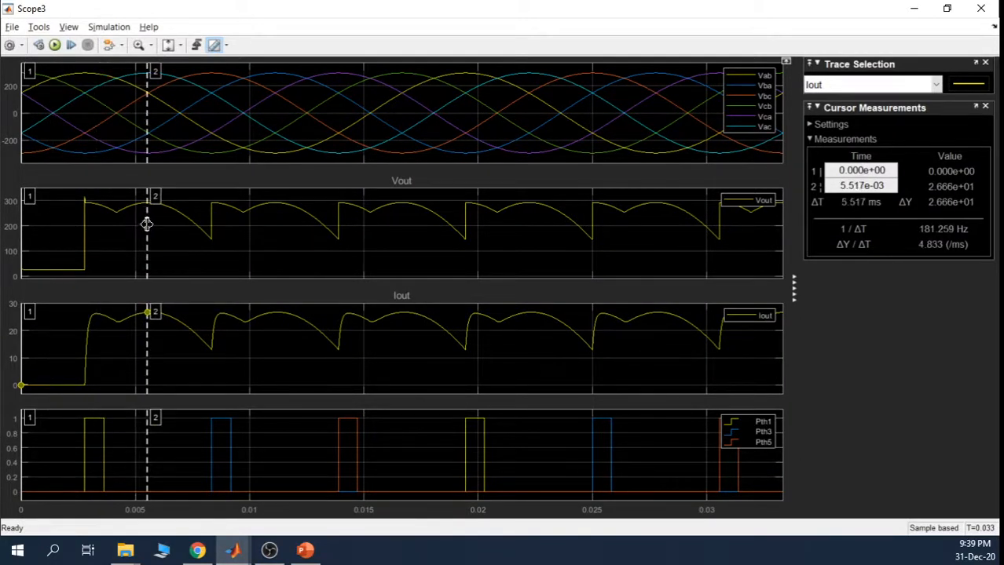
left_click_drag(22, 224, 116, 221)
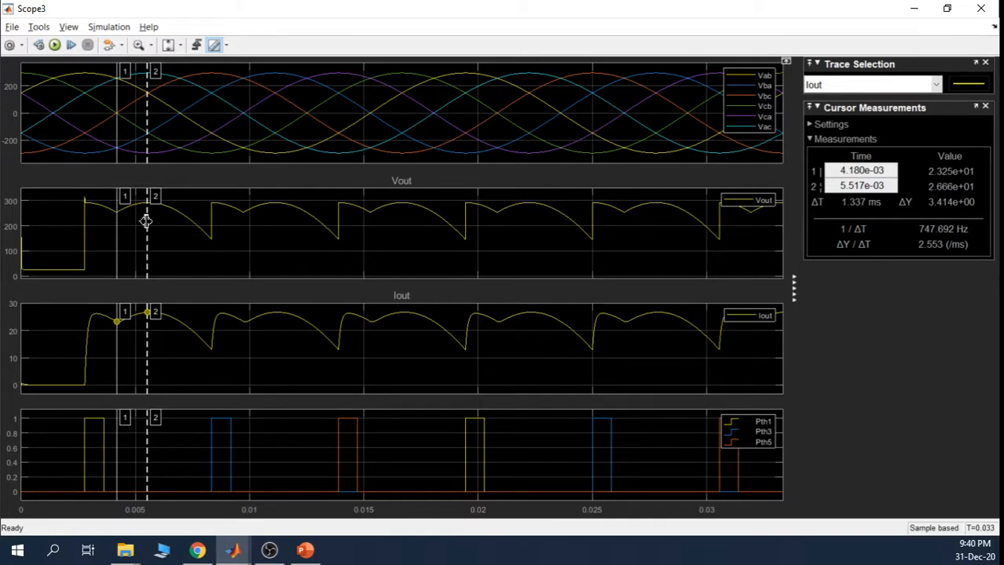
left_click_drag(146, 221, 148, 220)
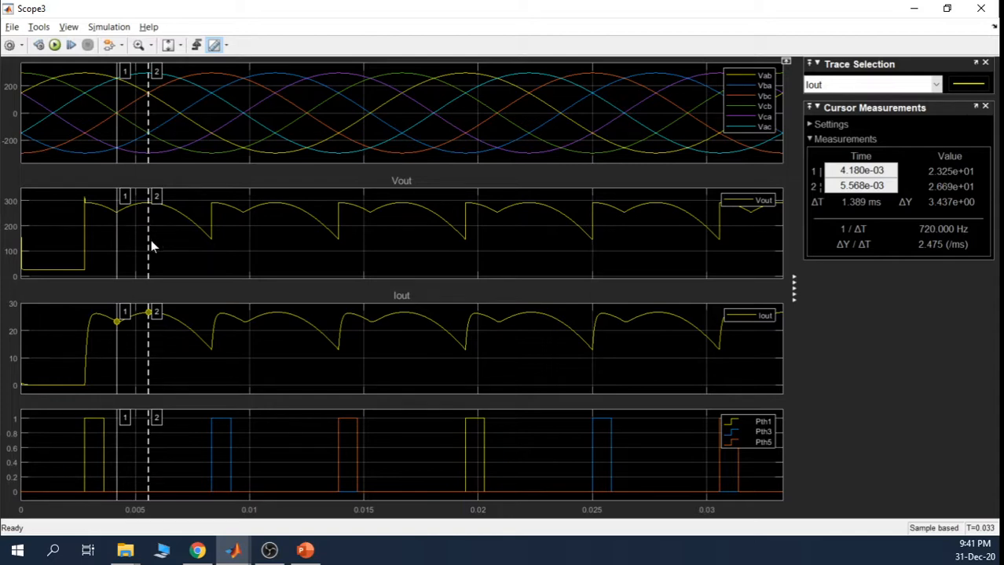
Check TH2's place in the bridge, then move scope cursor 1 to the first Pth1 pulse's rising edge at about 2.791 ms.
left_click(913, 8)
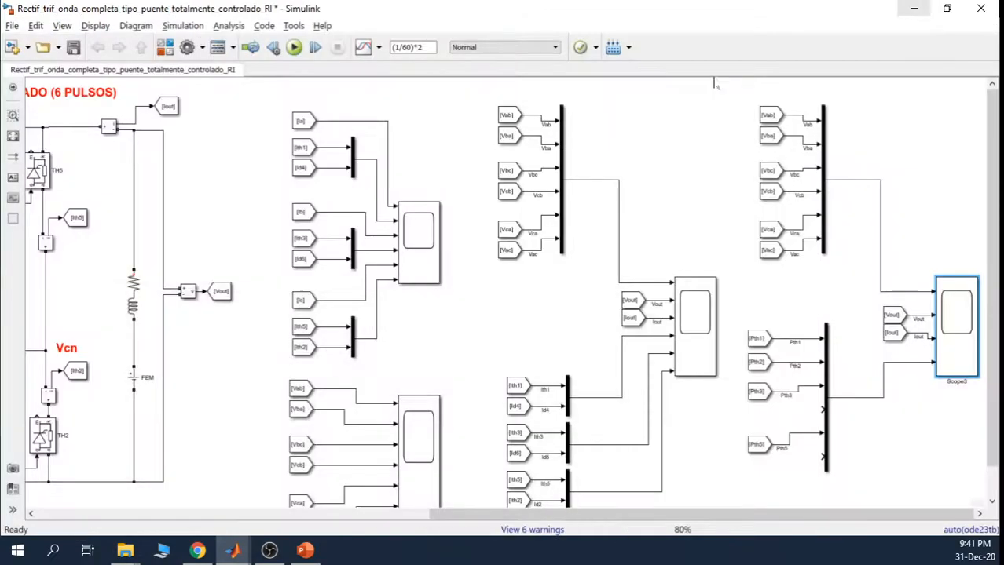
left_click_drag(454, 507, 240, 505)
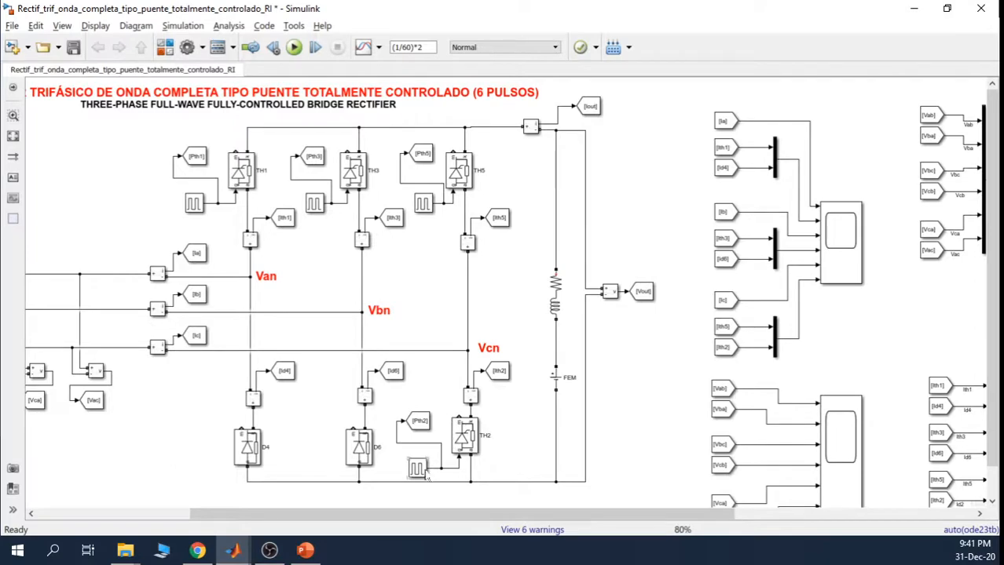
left_click(233, 551)
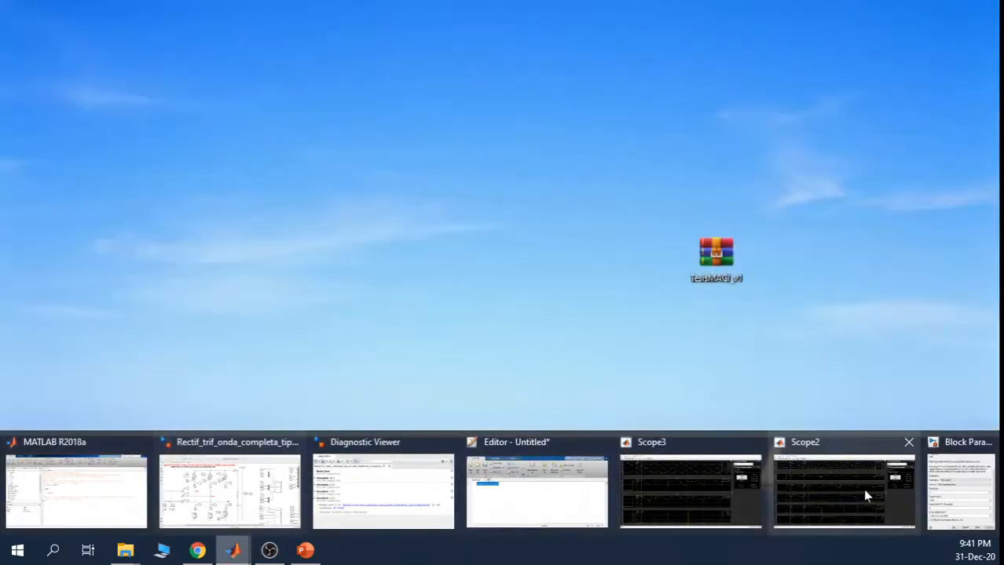
left_click(864, 493)
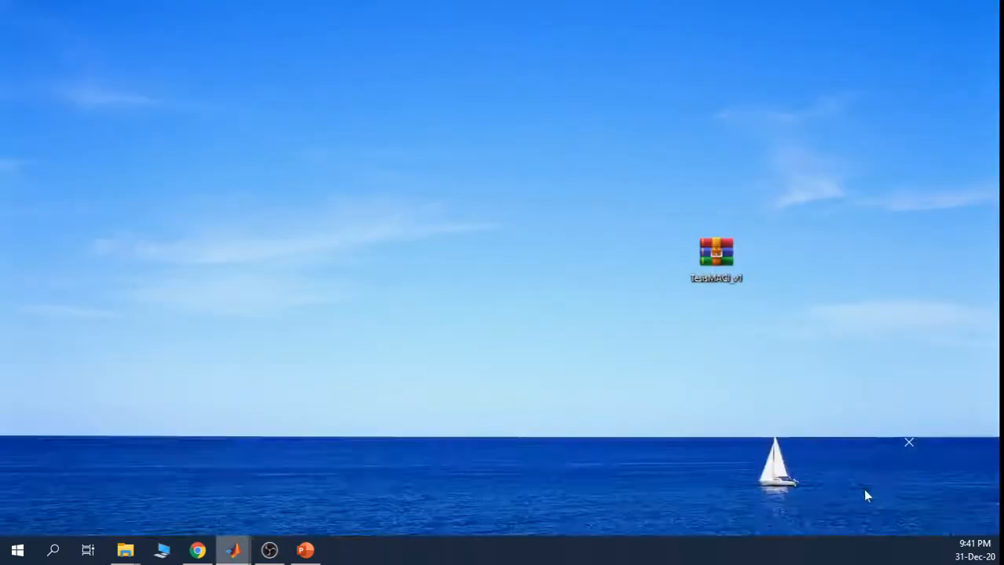
left_click(233, 551)
left_click(704, 507)
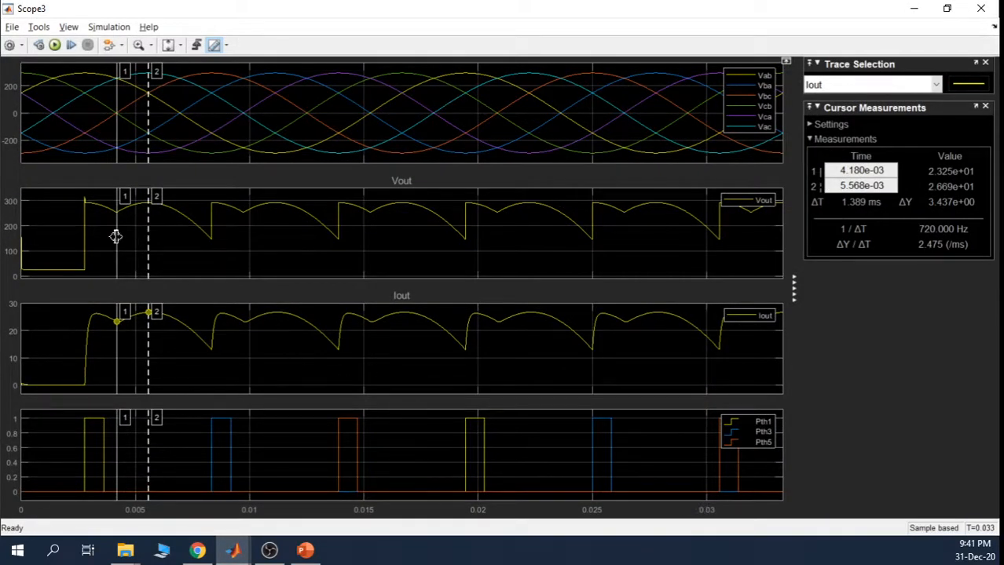
left_click_drag(116, 233, 84, 229)
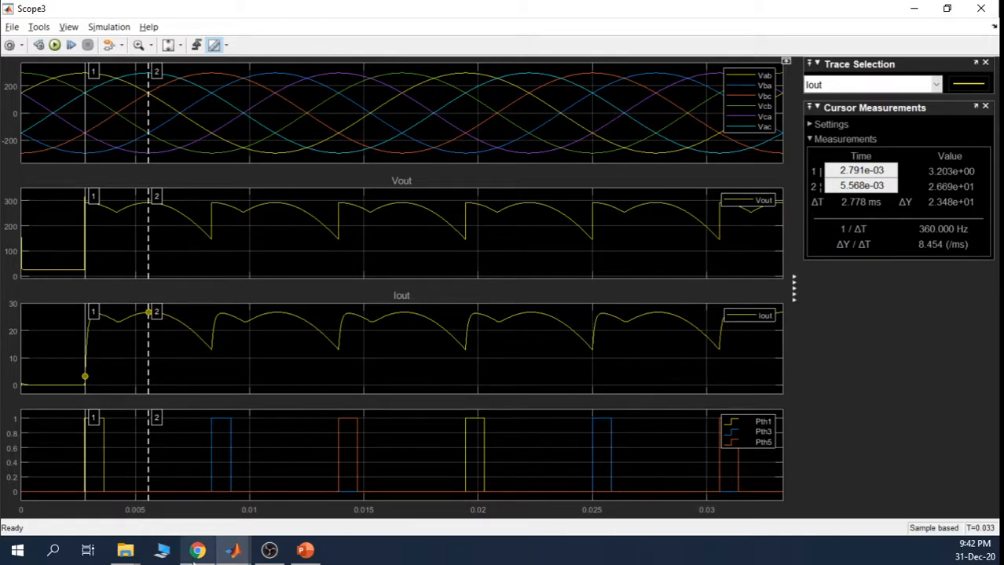
Switch to Chrome and convert the cursor interval to electrical degrees by evaluating (2.778x10^-3)/(1/60)*360.
left_click(197, 550)
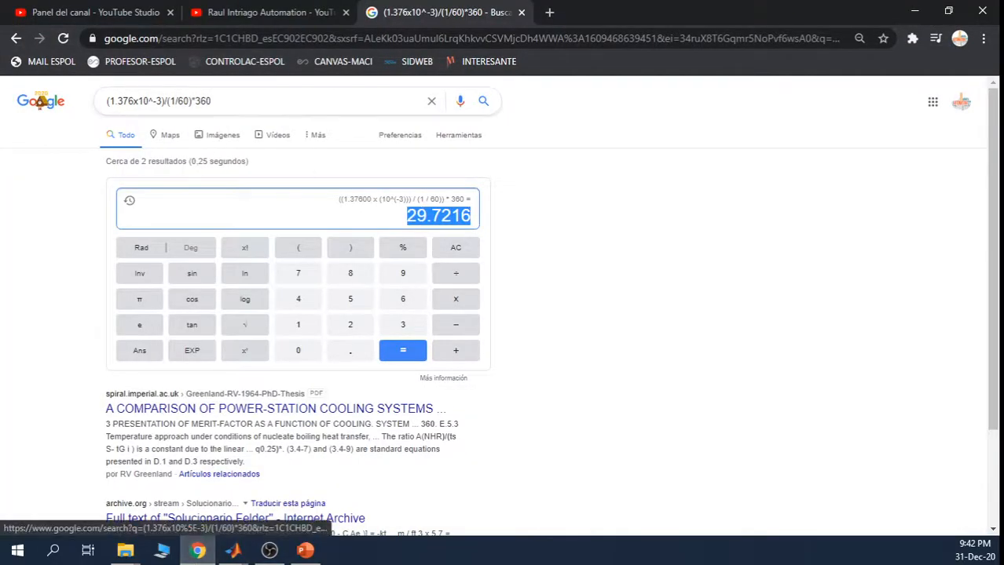
left_click(133, 100)
left_click_drag(133, 100, 108, 100)
type("(2.7")
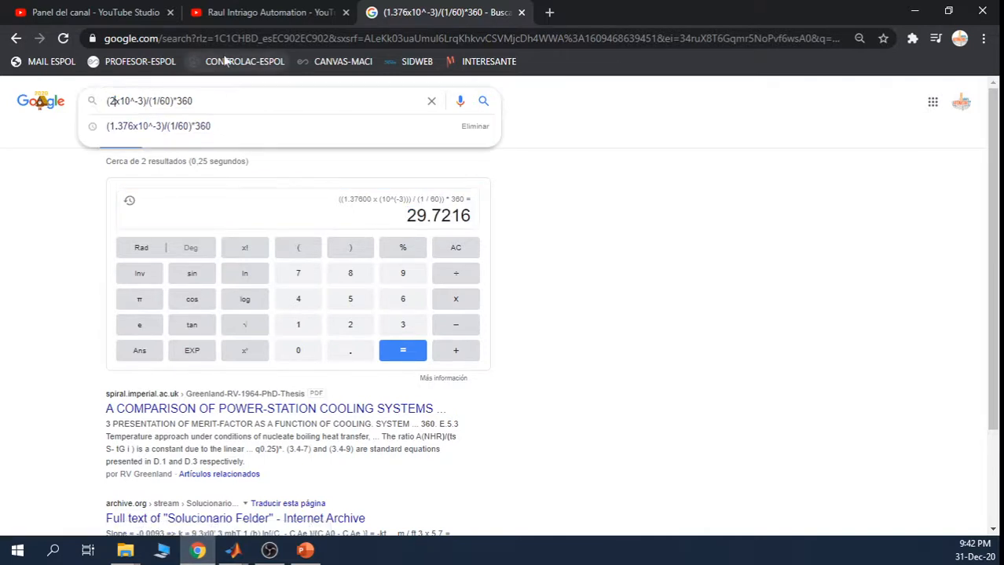
type("78")
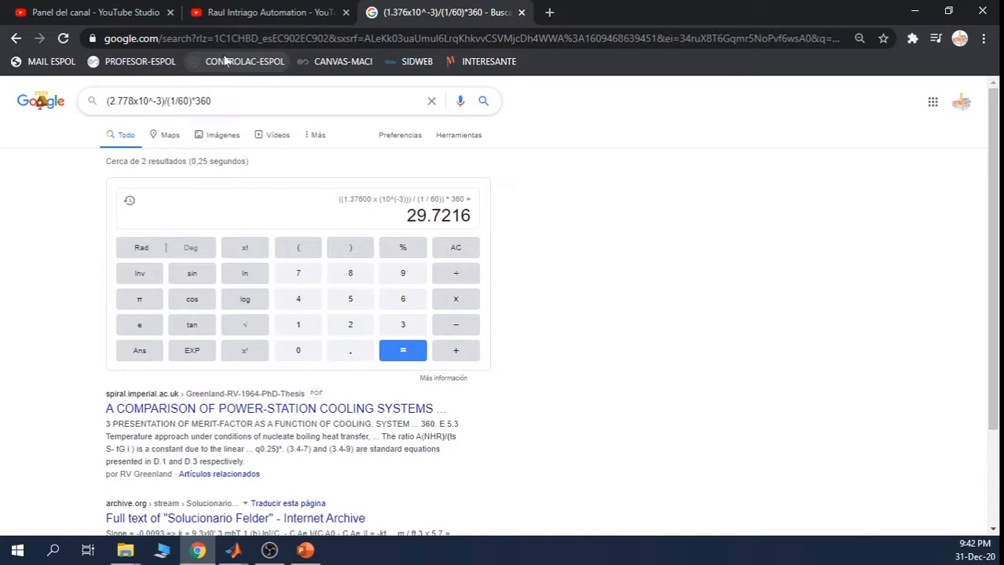
key("Return")
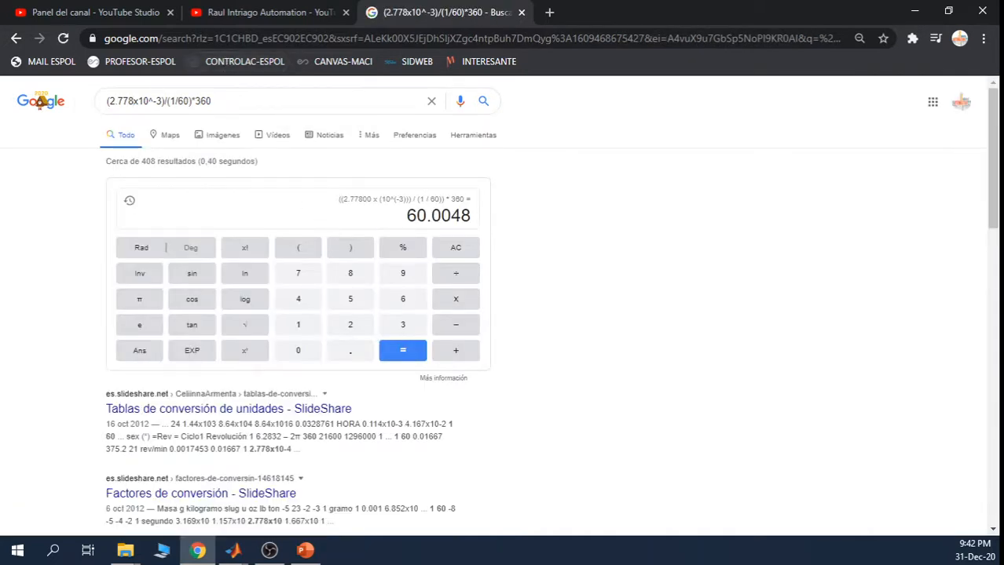
Return to the Simulink model and set the phase delay of TH2's pulse generator to (1/60)*(1/12)+(1/60)*(1/6)+alpha.
left_click(914, 11)
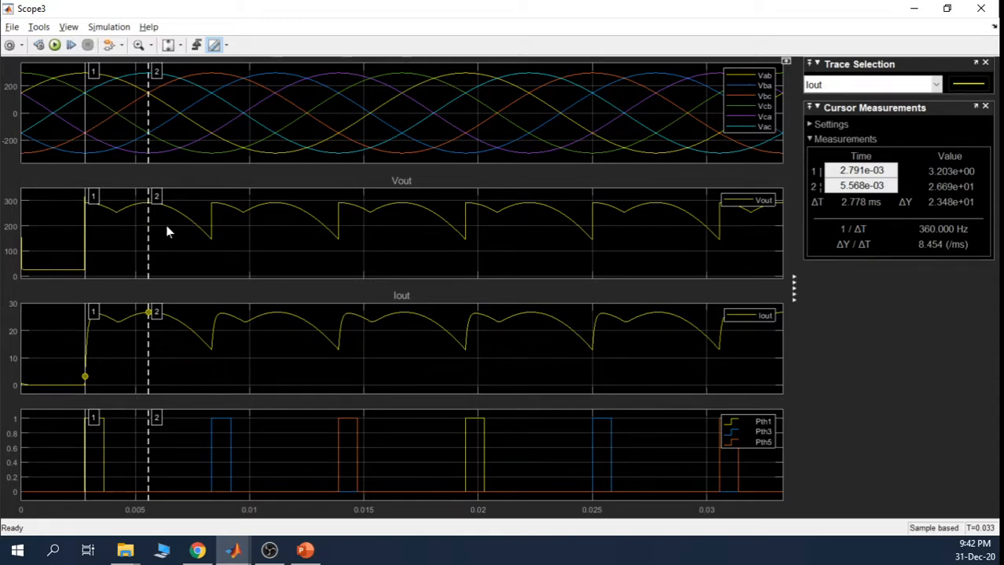
left_click(913, 9)
left_click(913, 10)
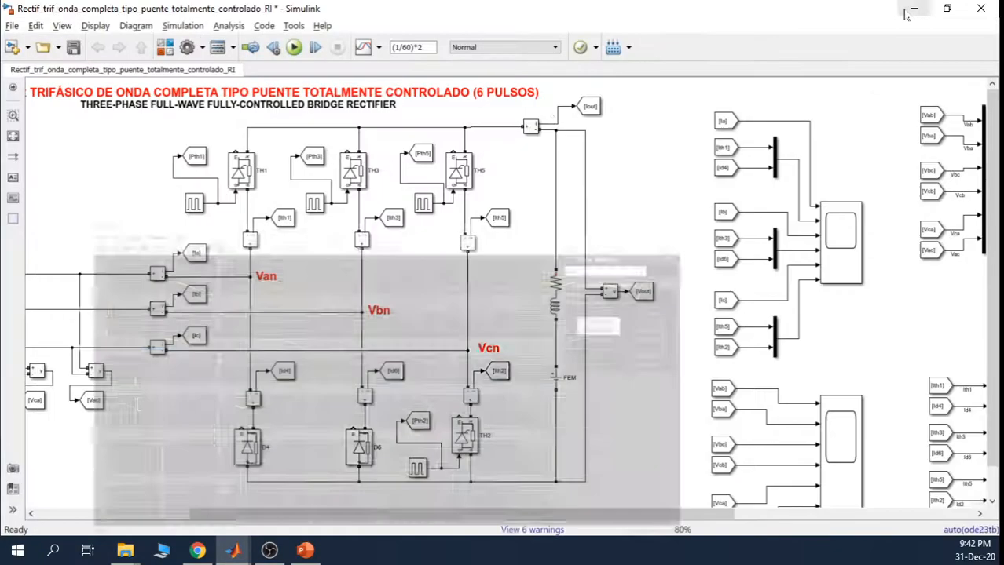
double_click(417, 468)
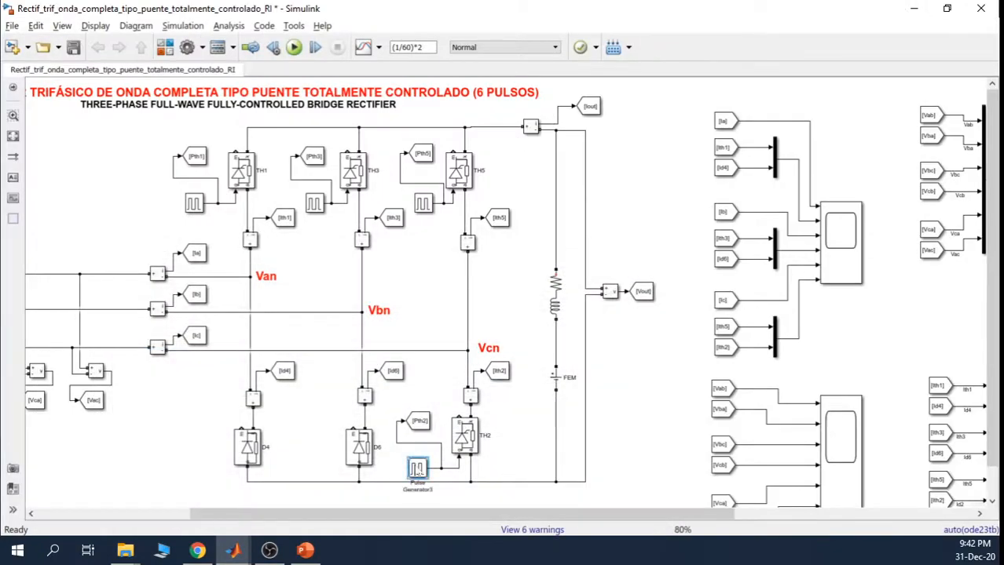
left_click_drag(653, 259, 748, 111)
scroll(857, 216, "down", 3)
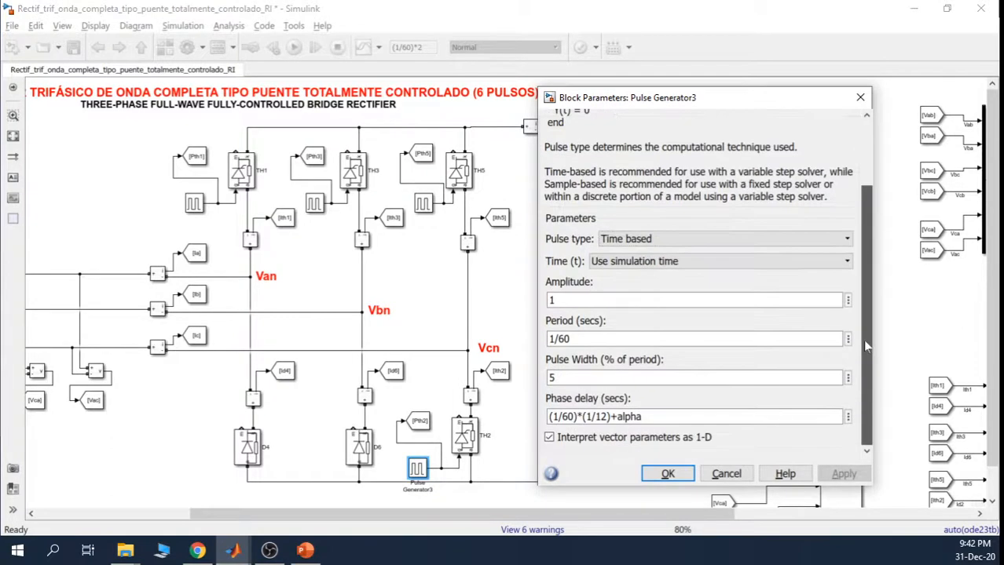
left_click_drag(548, 417, 606, 417)
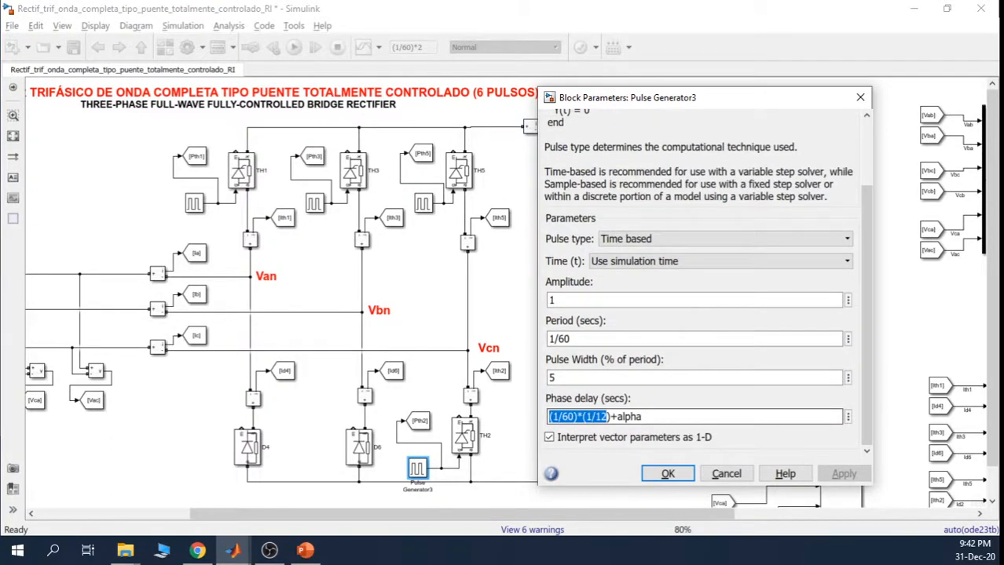
left_click(668, 417)
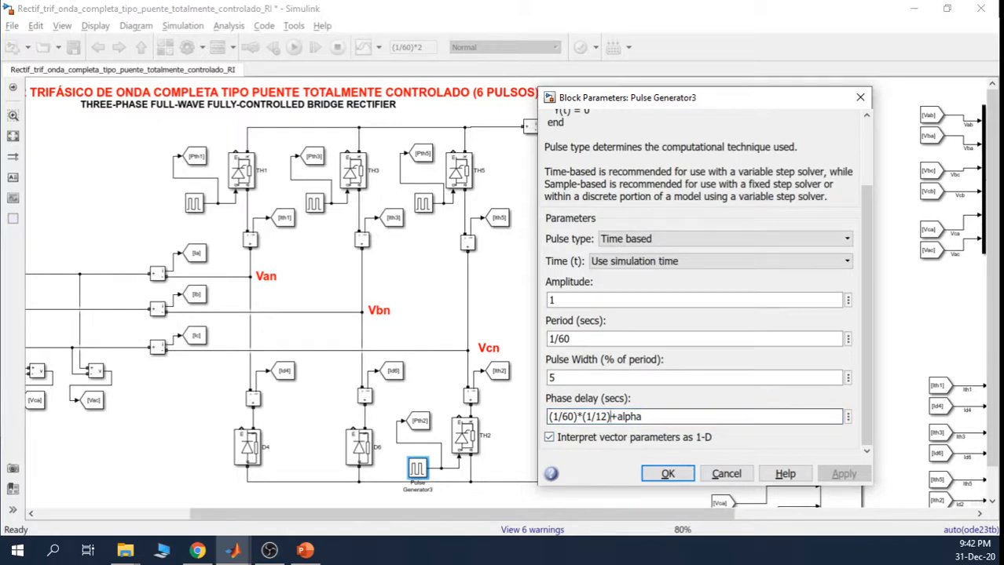
type("+")
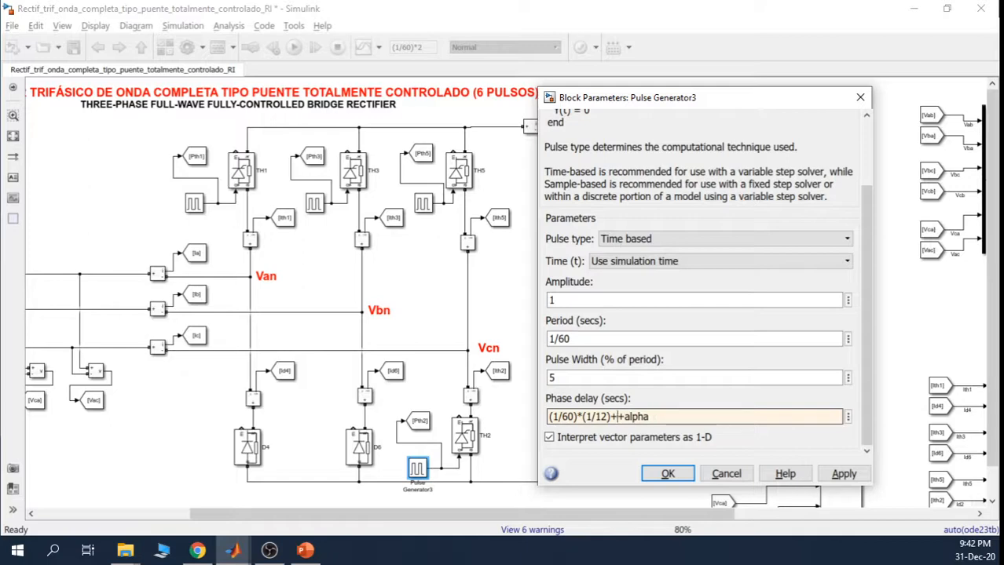
type("*")
key("BackSpace")
type("(1/60)/")
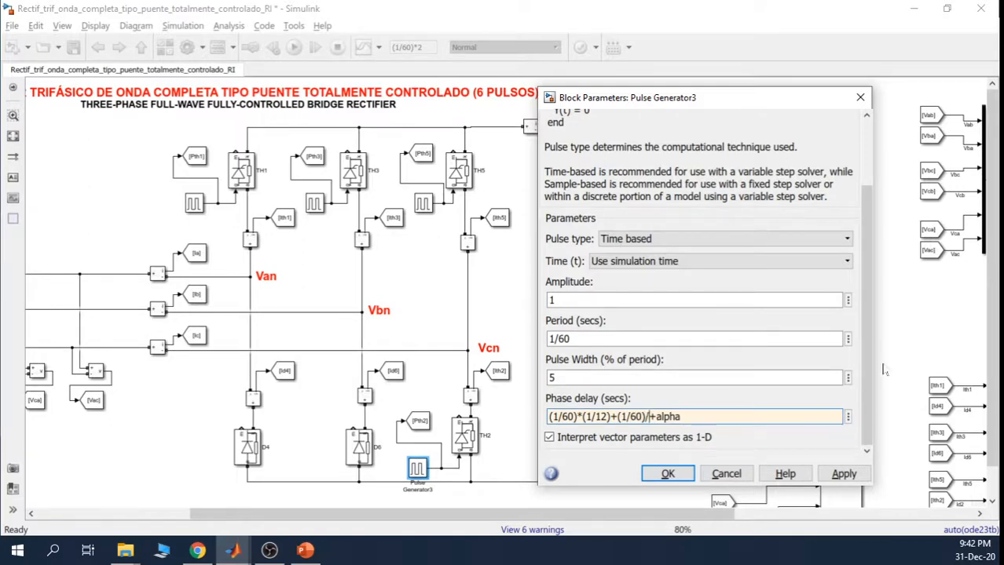
type("6")
key("BackSpace")
key("BackSpace")
type("*(1/6)")
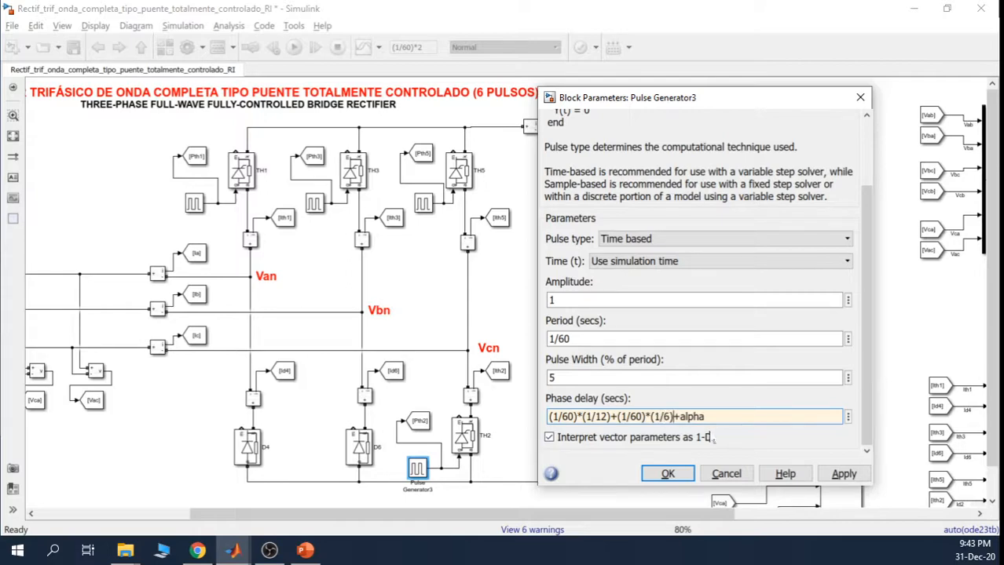
left_click(833, 476)
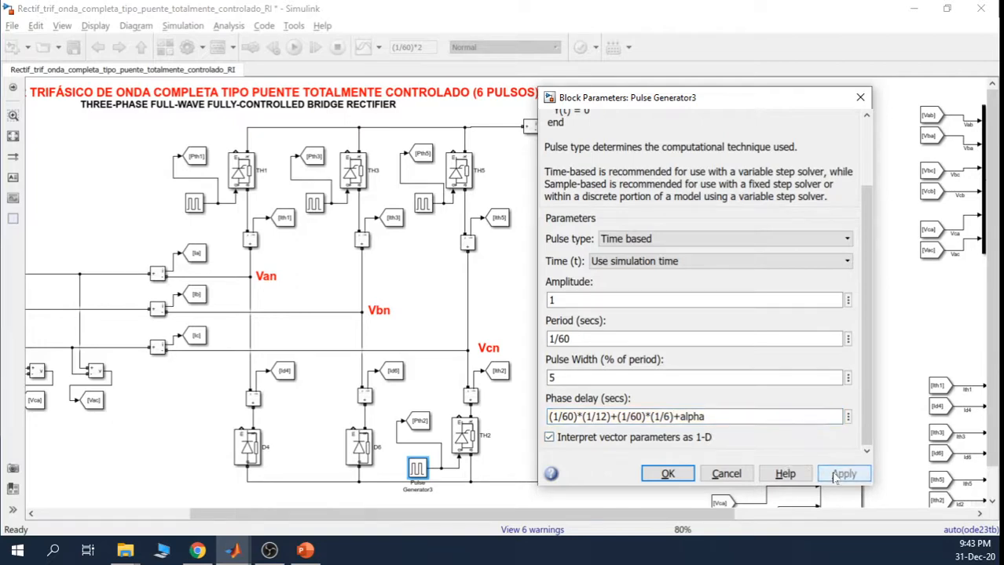
left_click(677, 466)
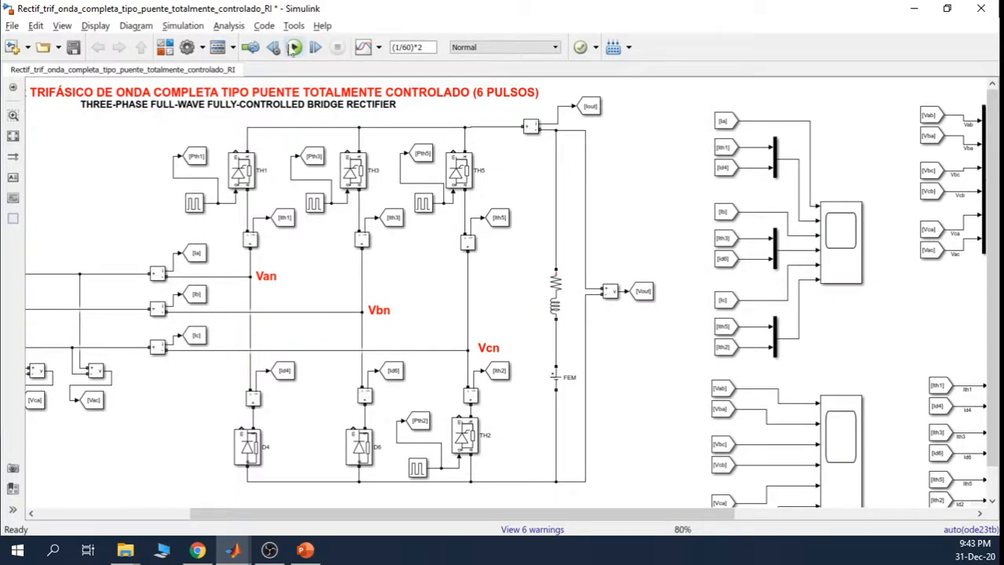
Check the existing traces in the scope that shows the gate pulses, then return to the bridge circuit.
left_click_drag(426, 518, 846, 520)
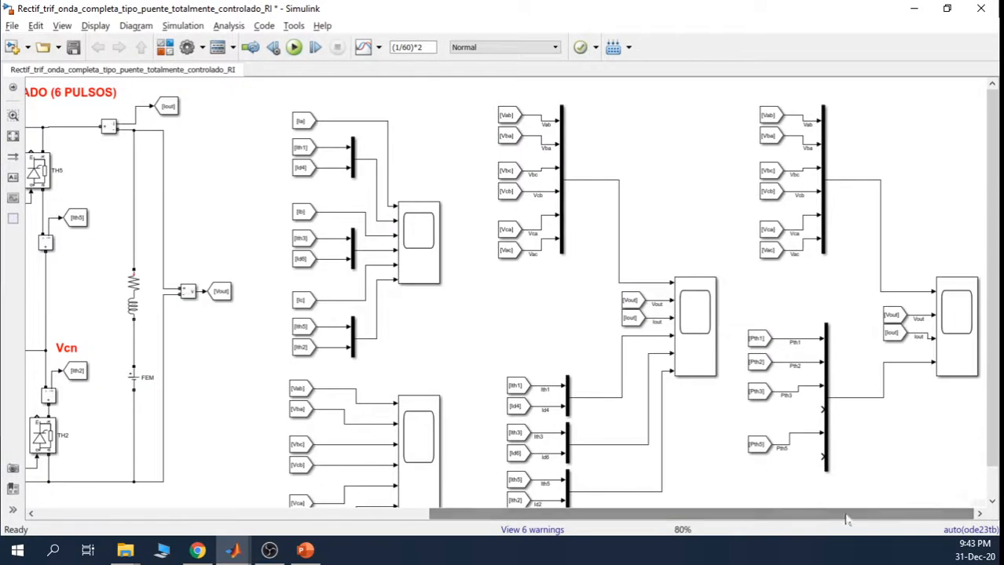
double_click(962, 322)
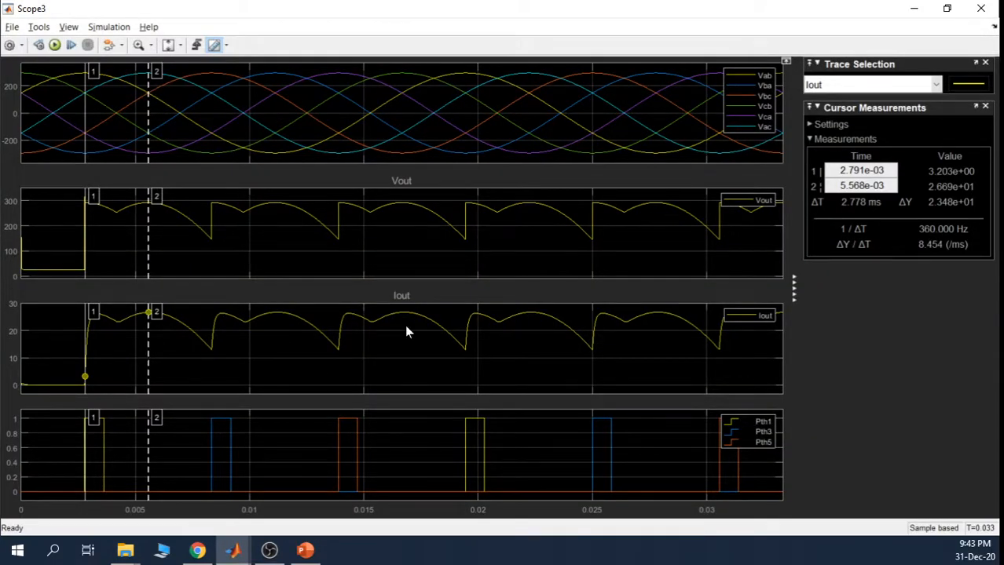
left_click(914, 9)
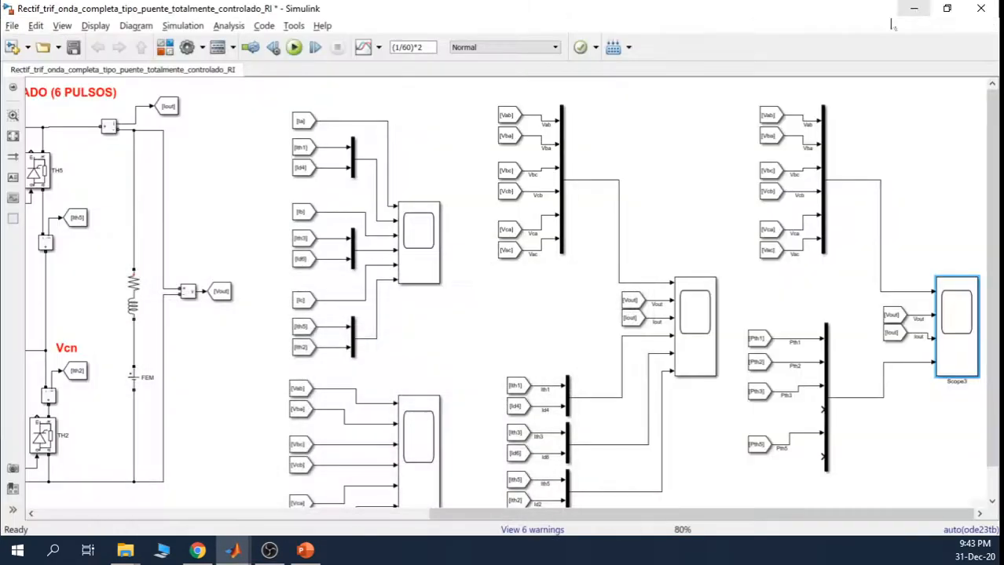
left_click_drag(608, 514, 275, 511)
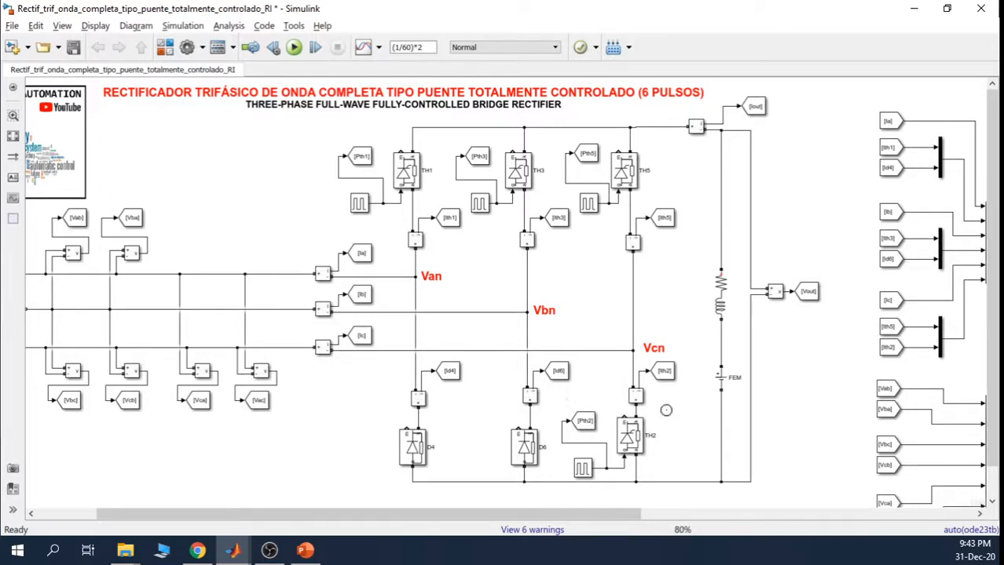
Run the simulation and open the scope showing the line voltages, Vout, Iout and gate pulses.
left_click(583, 471)
left_click(673, 455)
left_click(295, 50)
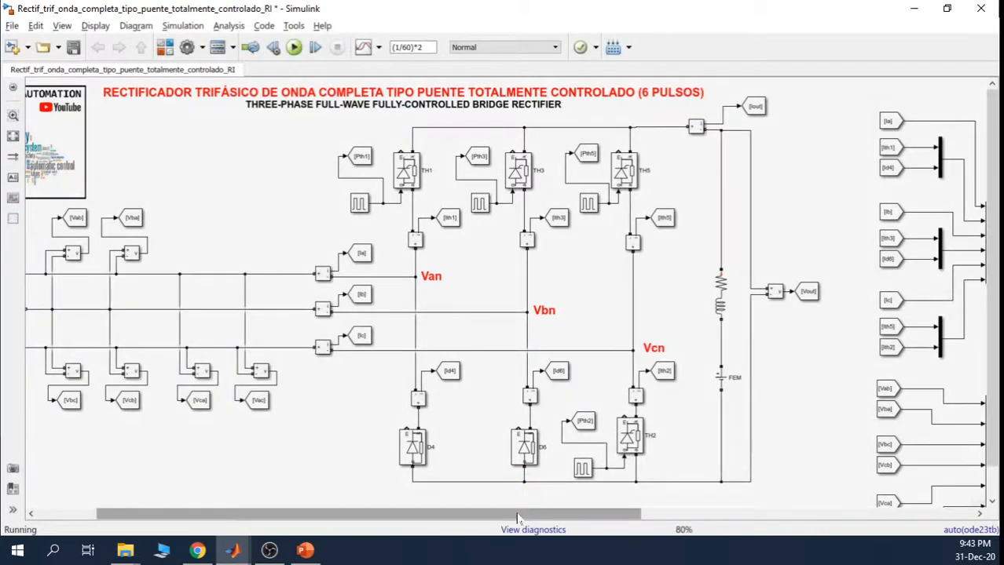
left_click_drag(779, 489, 930, 486)
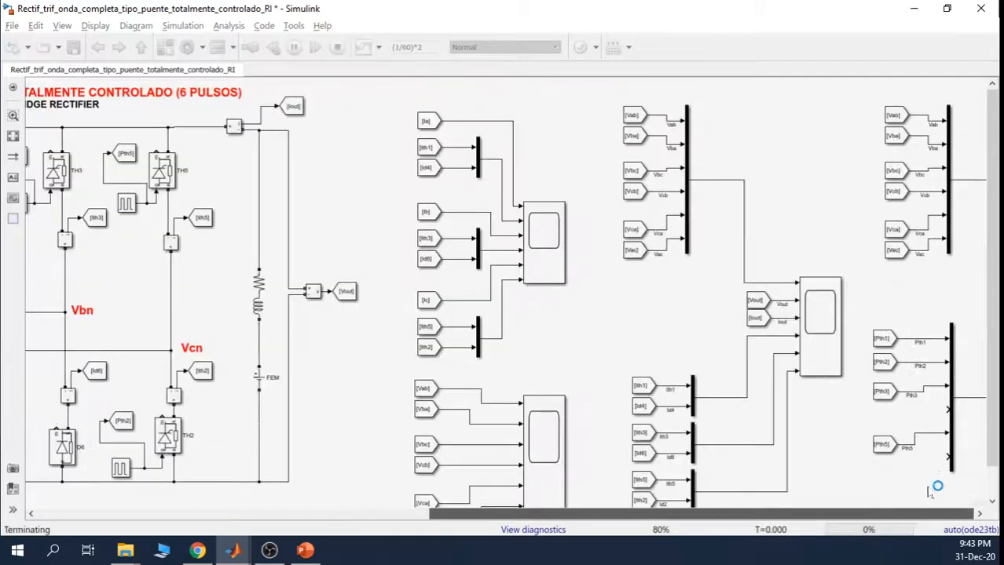
left_click_drag(846, 513, 930, 515)
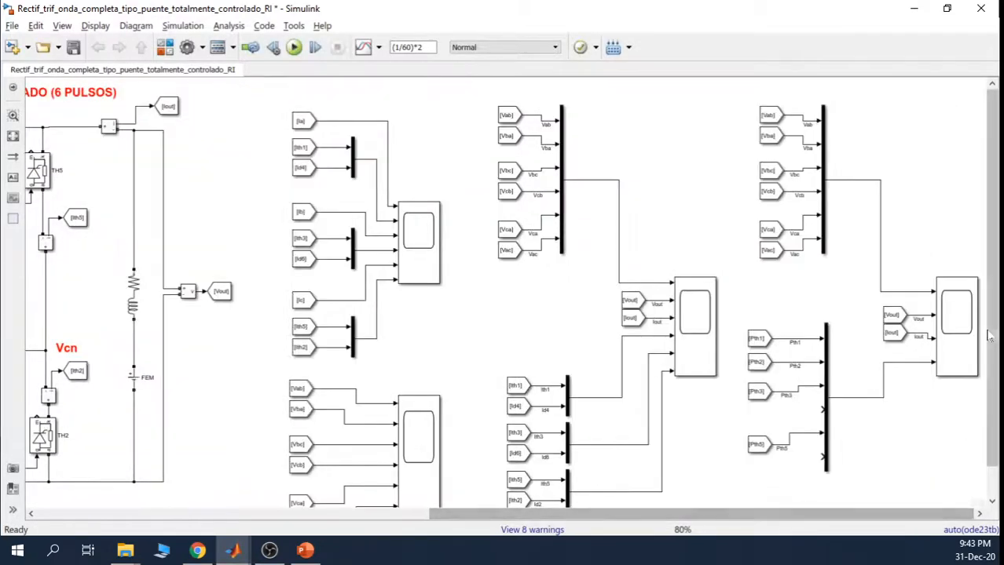
double_click(958, 322)
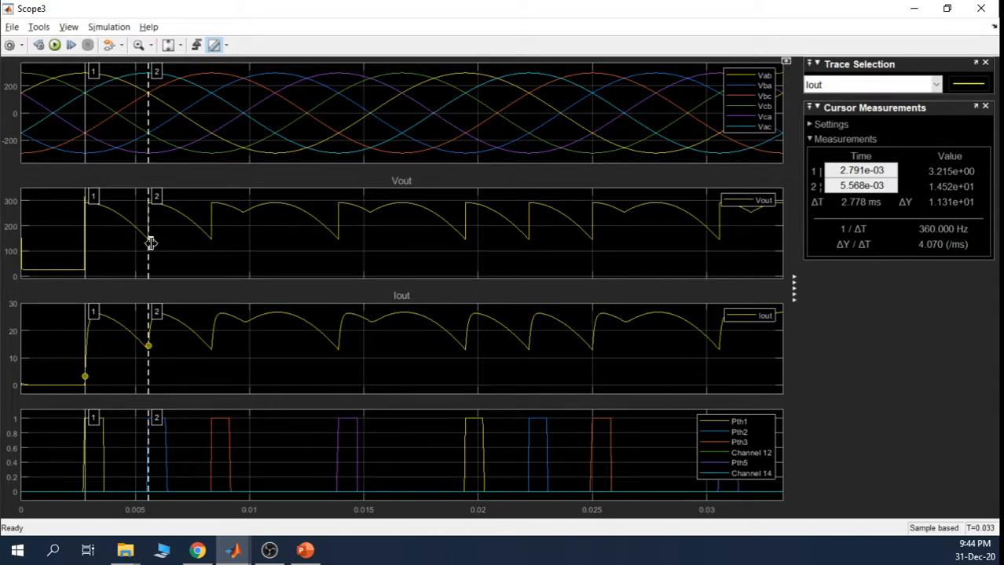
Span one cycle between Pth1 pulses with the cursors, then place cursor 1 at about 9.709 ms and cursor 2 at the Pth5 pulse, about 0.014 s.
left_click_drag(321, 240, 465, 228)
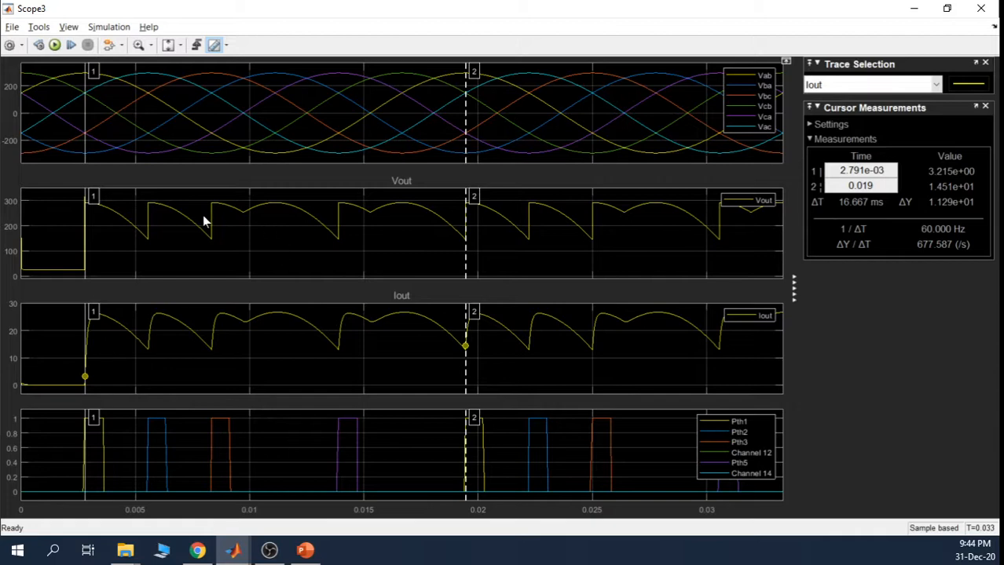
left_click_drag(84, 226, 244, 222)
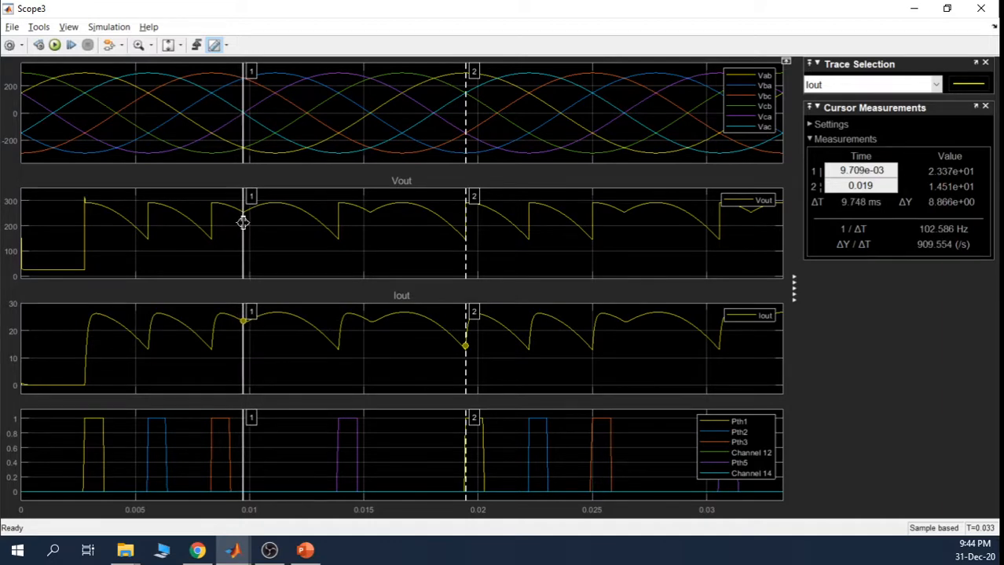
left_click_drag(467, 248, 338, 249)
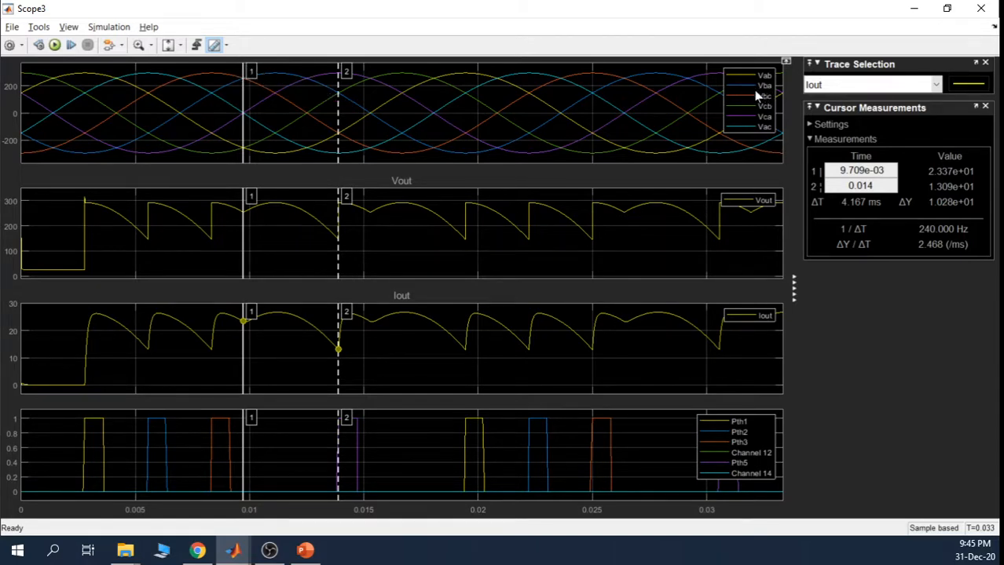
Return to the bridge circuit and delete diode D4 from the Van leg.
left_click(914, 8)
left_click_drag(530, 522, 243, 522)
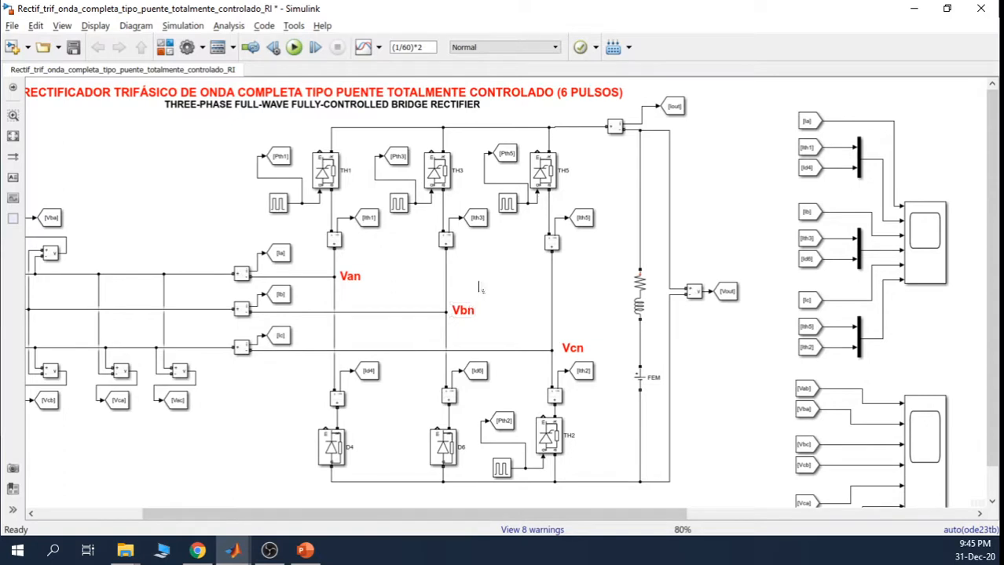
left_click(442, 181)
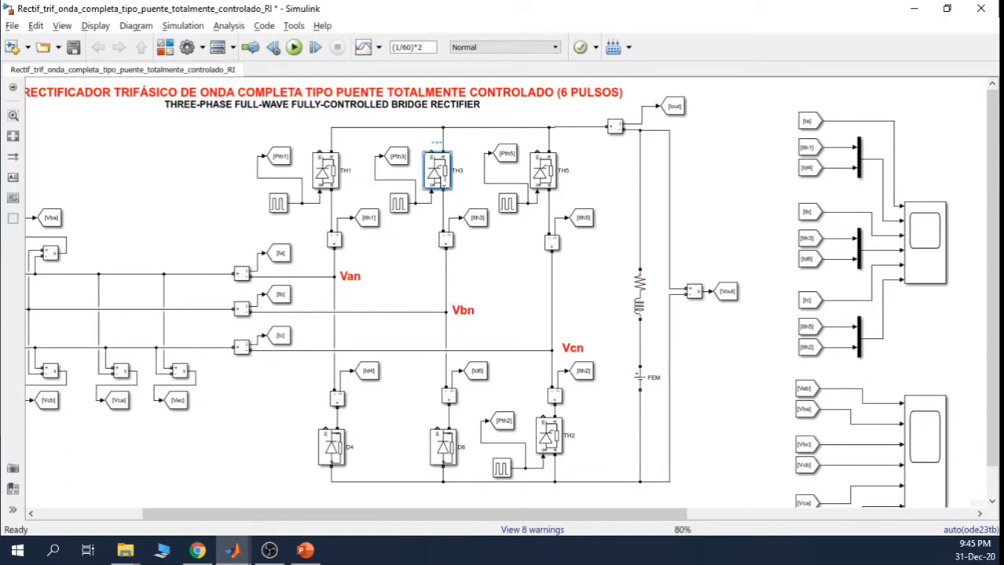
left_click(334, 449)
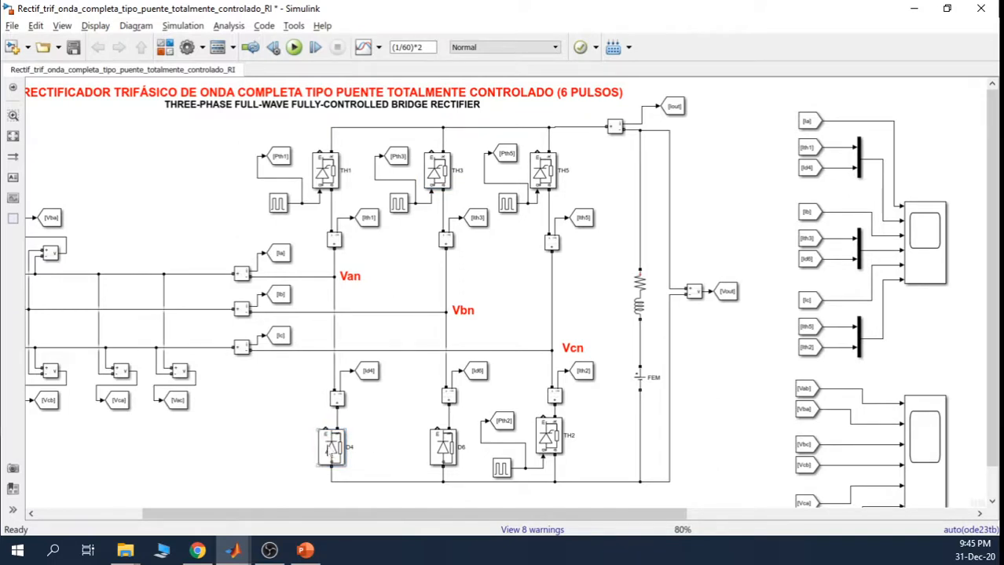
left_click(328, 452)
key("Delete")
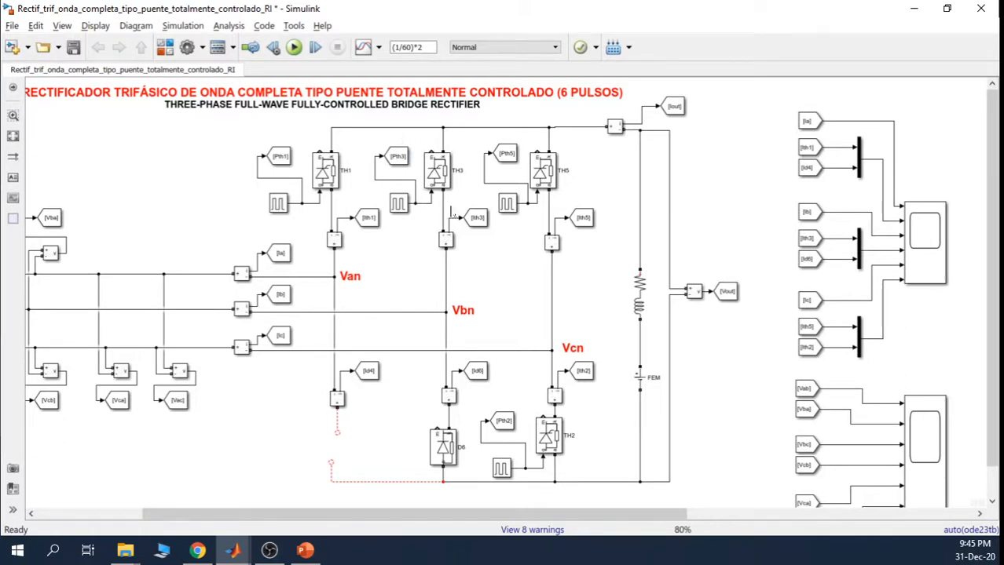
Duplicate TH3 with its pulse generator and Pth3 Goto block, and place the copy in D4's former position.
left_click_drag(454, 214, 374, 143)
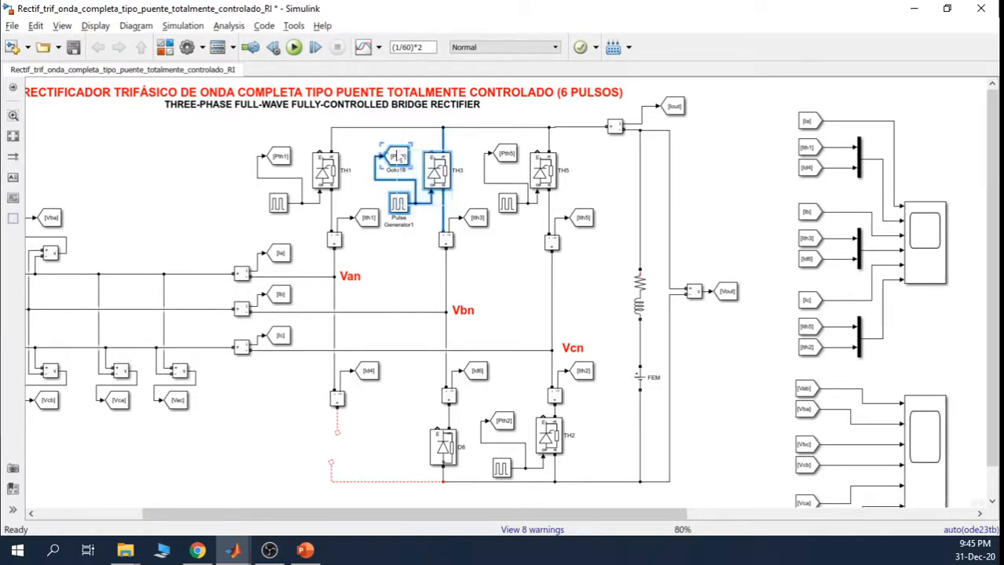
key("ctrl+v")
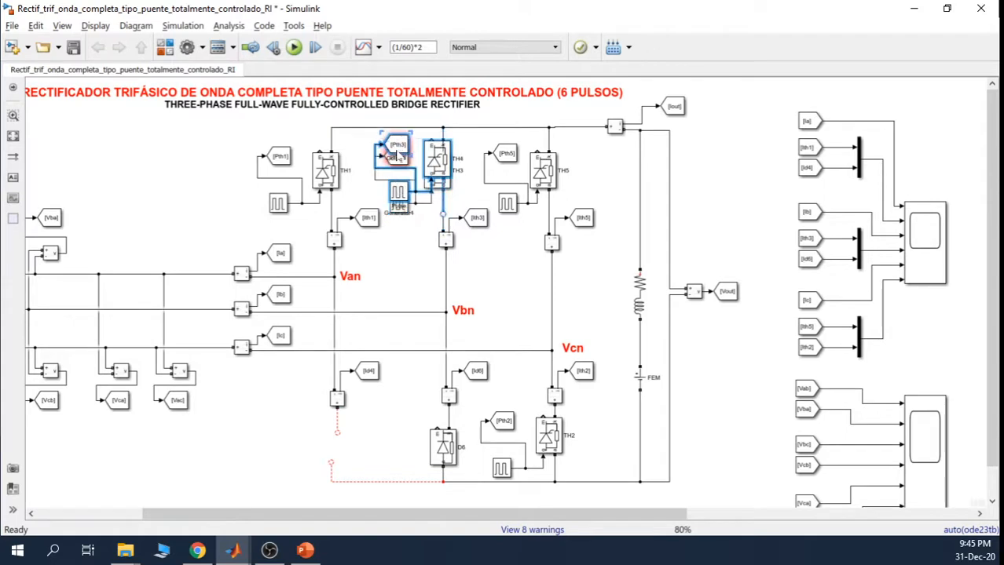
left_click_drag(400, 157, 330, 456)
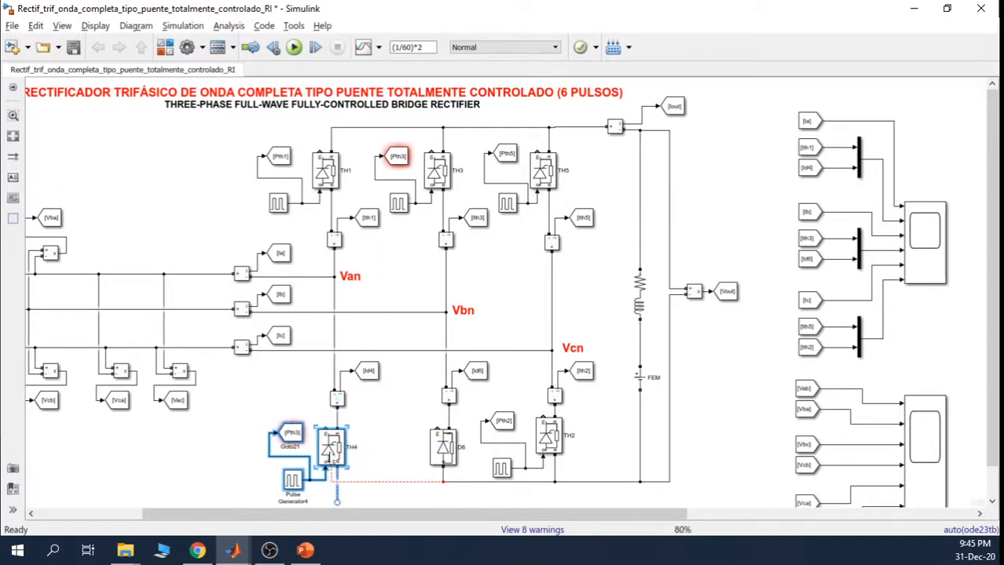
left_click(386, 449)
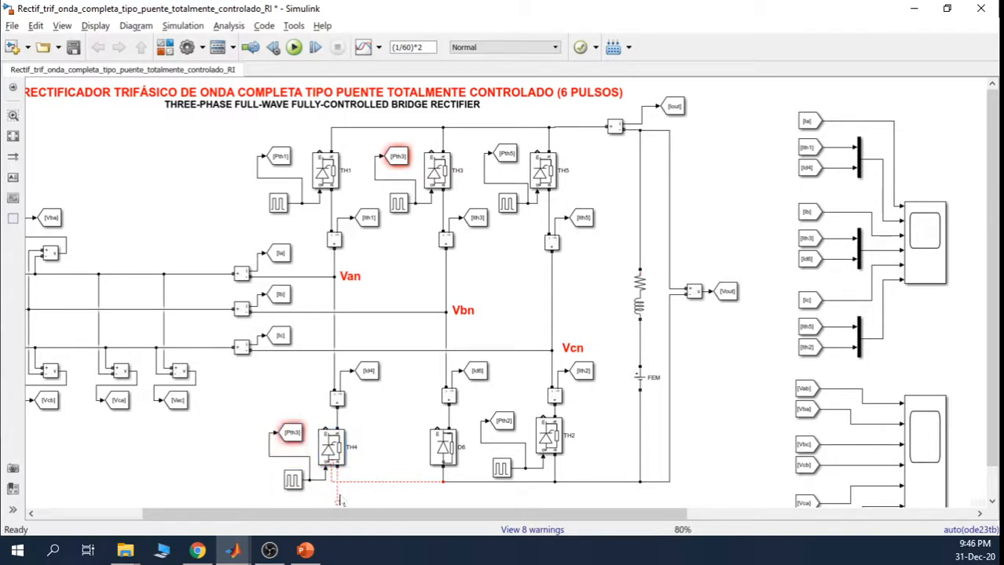
Delete the leftover wire stub below TH4 and connect the bridge's lower rail to TH4's bottom terminal.
left_click_drag(336, 497, 338, 499)
key("Delete")
left_click_drag(331, 464, 336, 468)
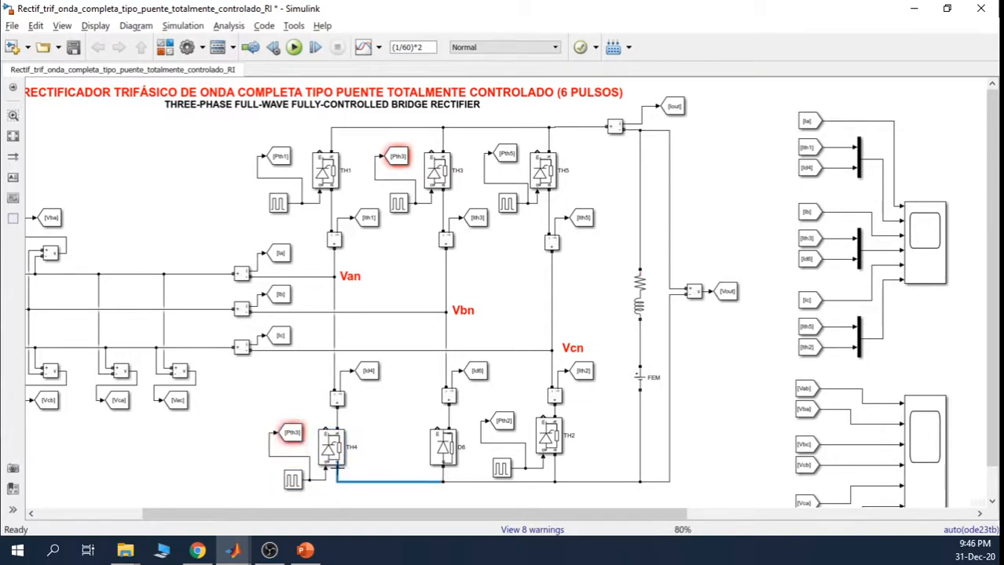
left_click(406, 447)
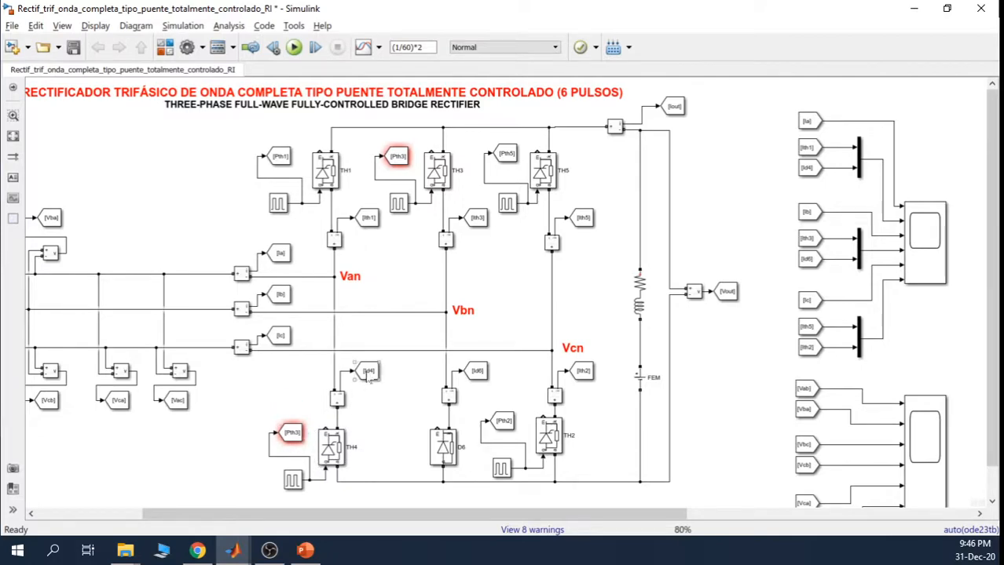
Rename the tag of the Goto block on TH4's current measurement from Id4 to Ith4.
double_click(368, 372)
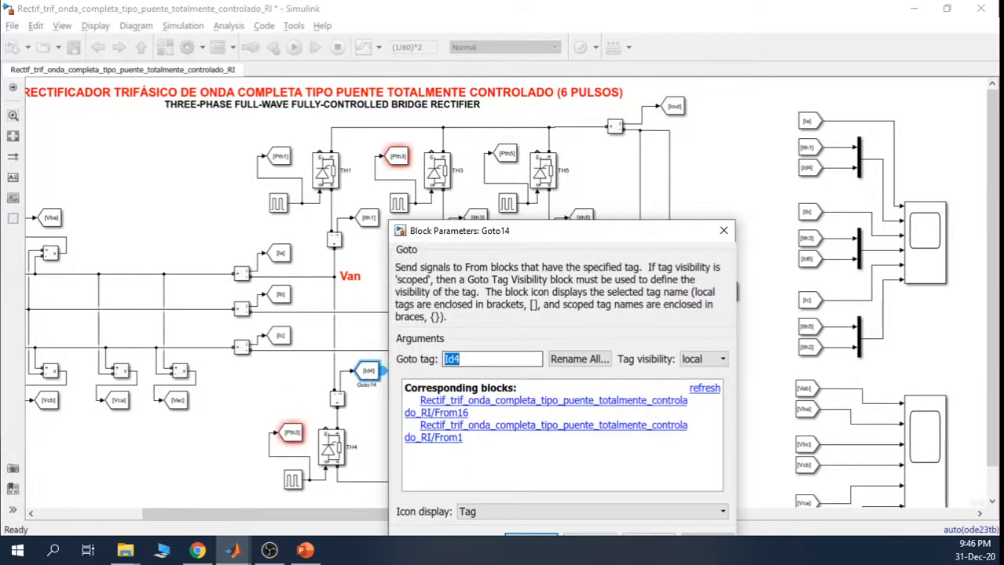
left_click(454, 359)
key("BackSpace")
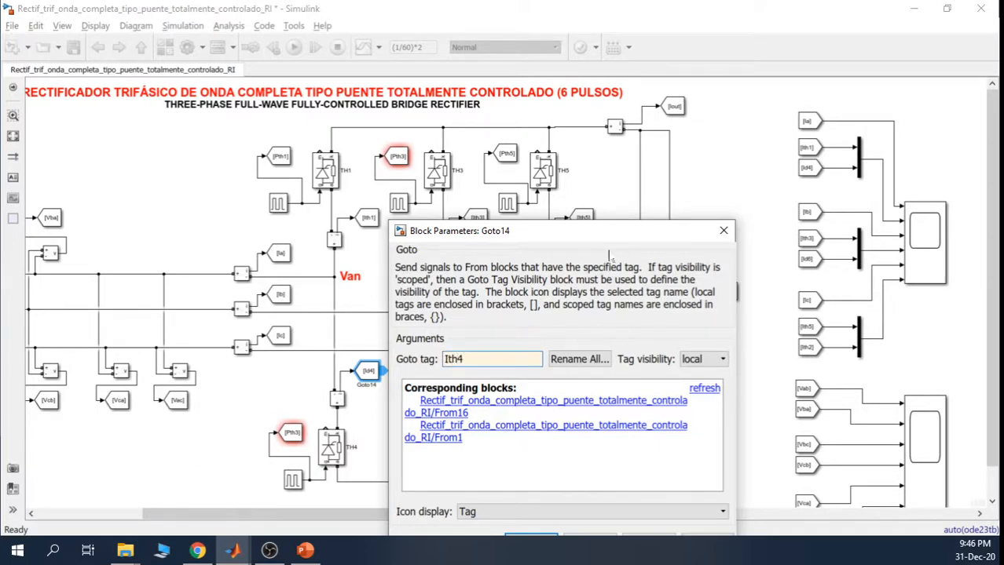
left_click_drag(619, 241, 619, 144)
left_click(707, 445)
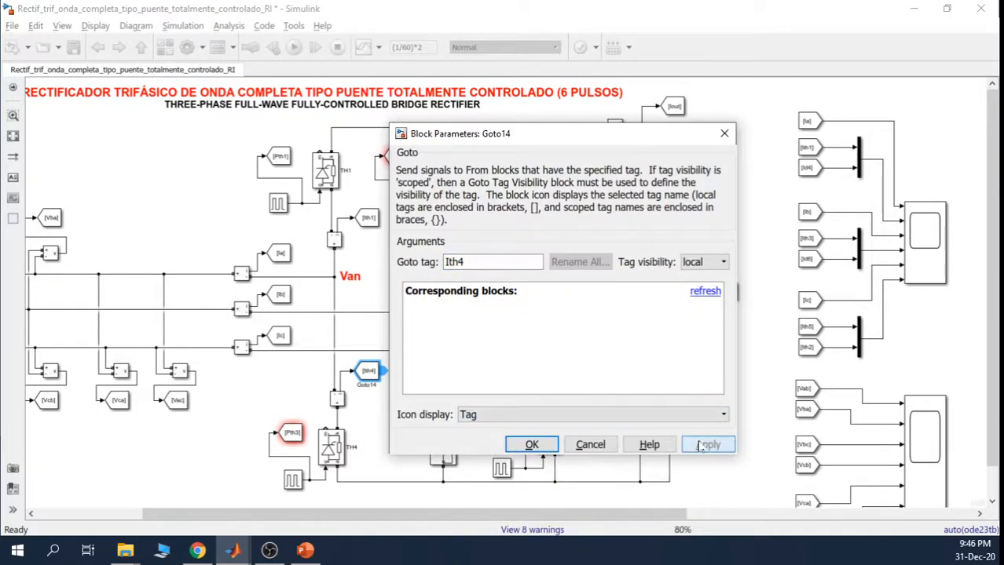
left_click(531, 444)
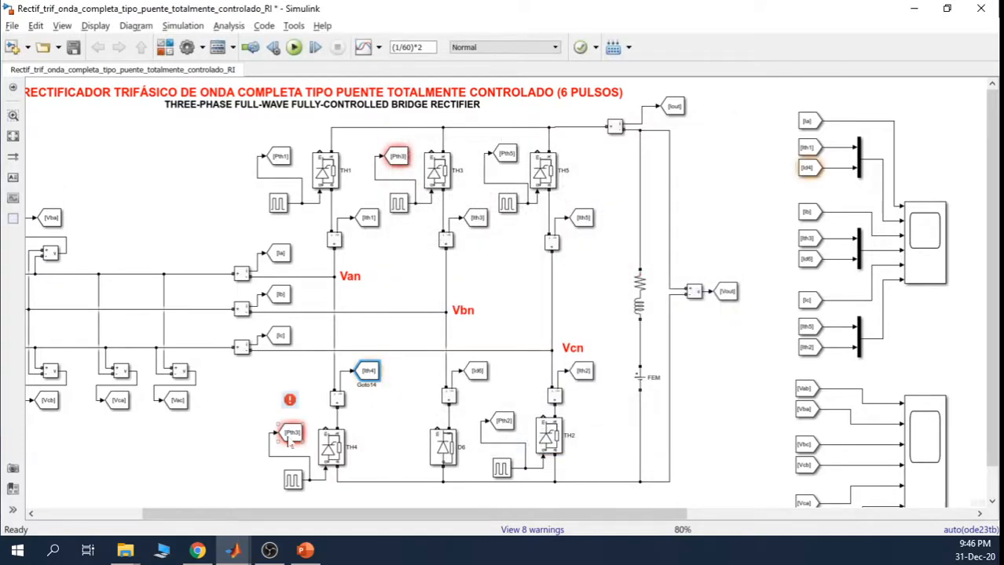
Set the tag of the Goto block fed by TH4's pulse generator to Pth4.
double_click(290, 434)
double_click(389, 374)
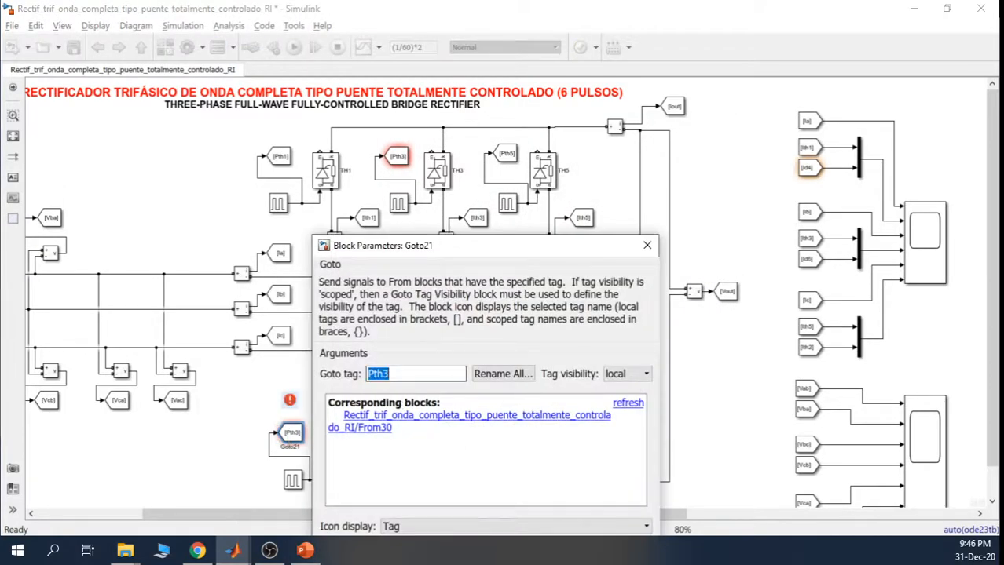
left_click(390, 374)
key("BackSpace")
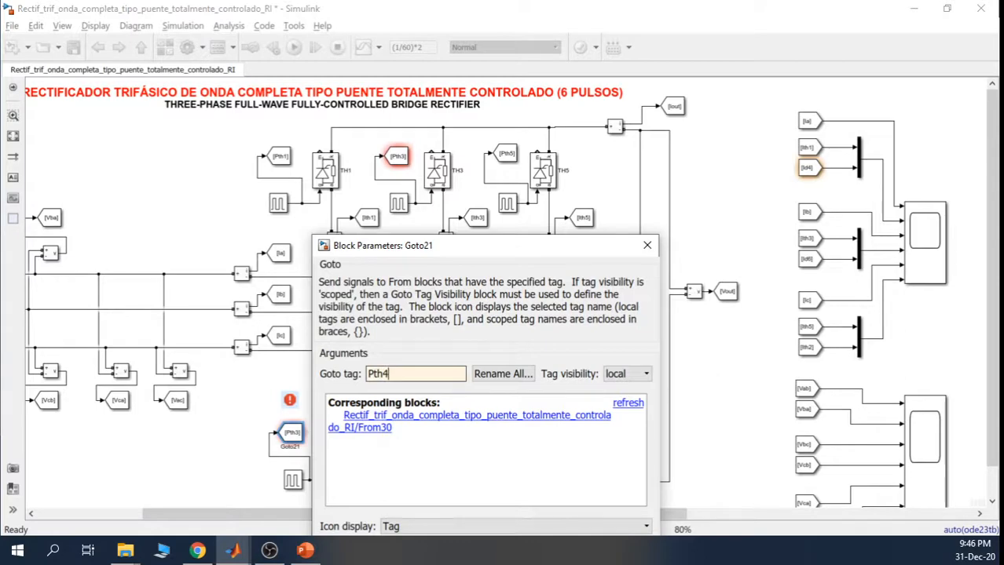
left_click_drag(503, 250, 494, 156)
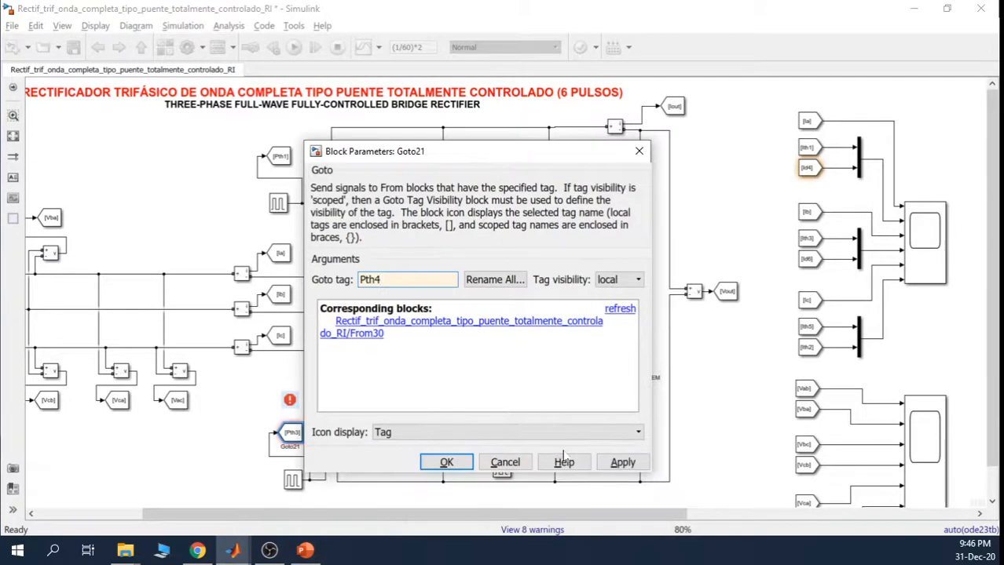
left_click(608, 466)
left_click(446, 462)
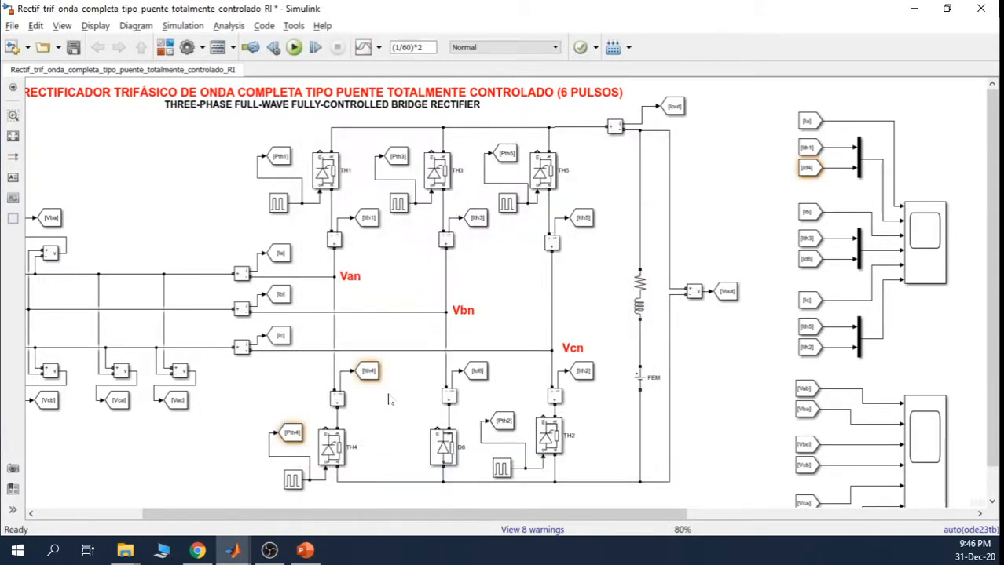
Update the available tags and set the Id4 From block feeding the phase-A current mux to Goto tag Ith4.
left_click_drag(370, 513, 658, 512)
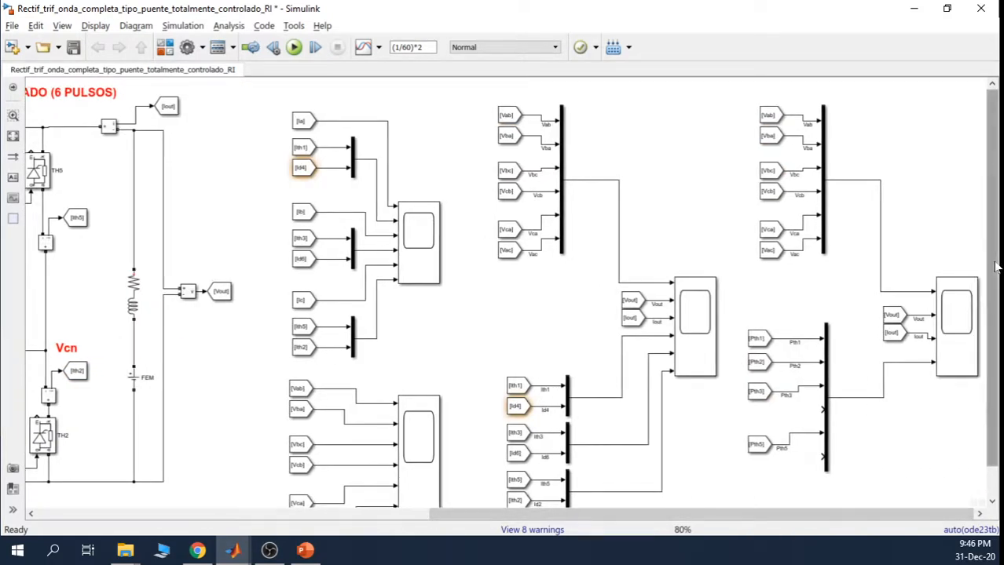
left_click_drag(1000, 281, 998, 310)
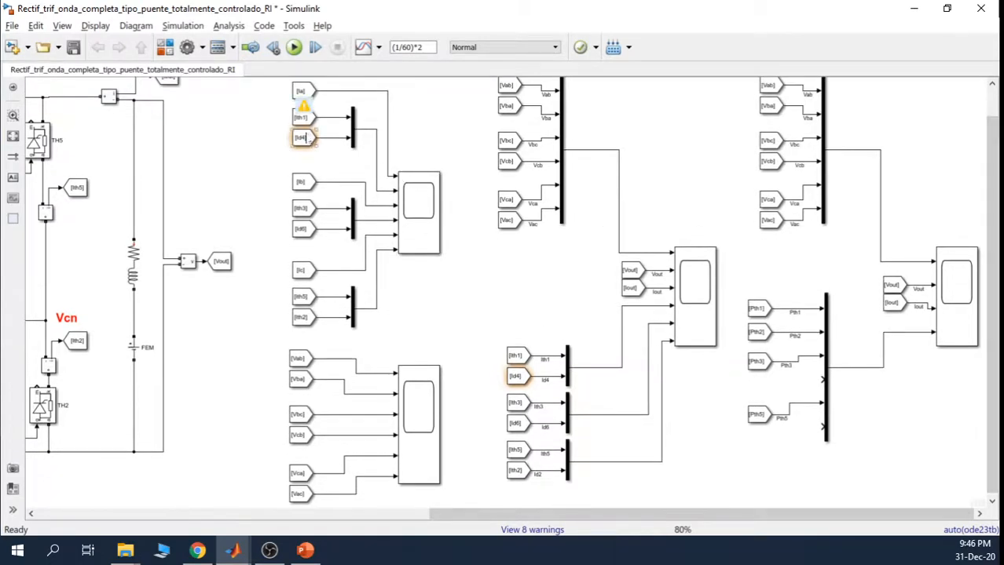
double_click(301, 138)
double_click(390, 171)
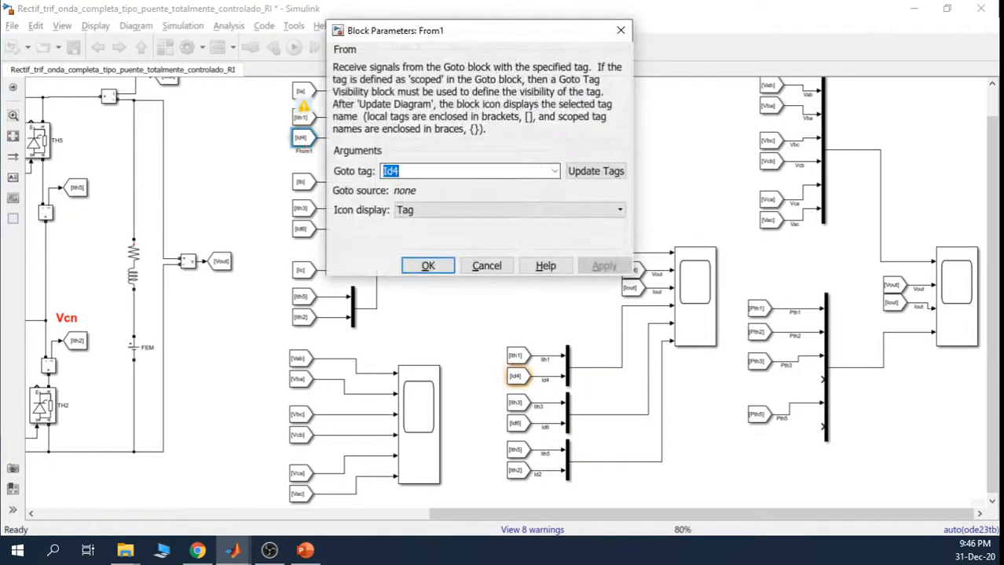
left_click(596, 171)
left_click(555, 171)
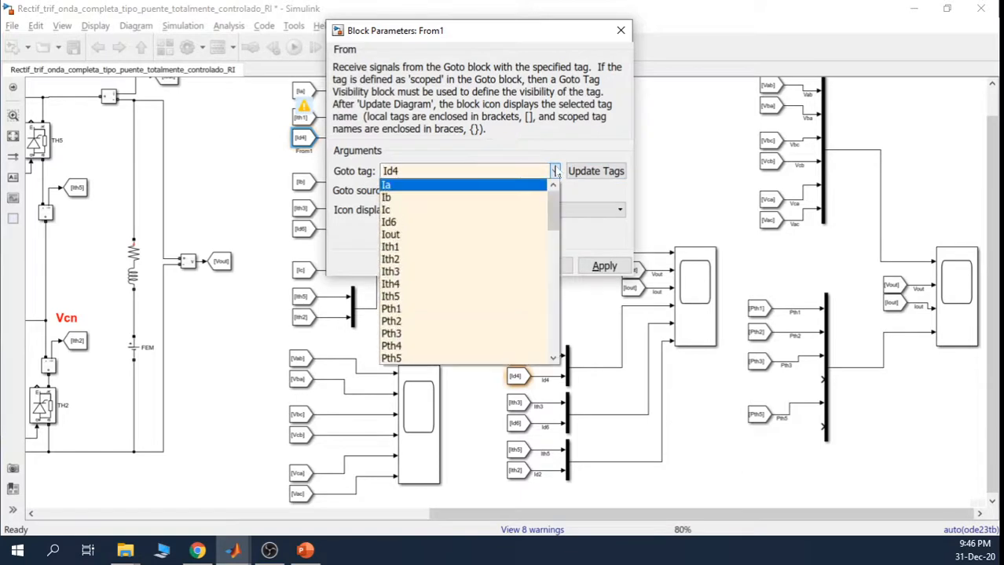
left_click(504, 287)
left_click(617, 267)
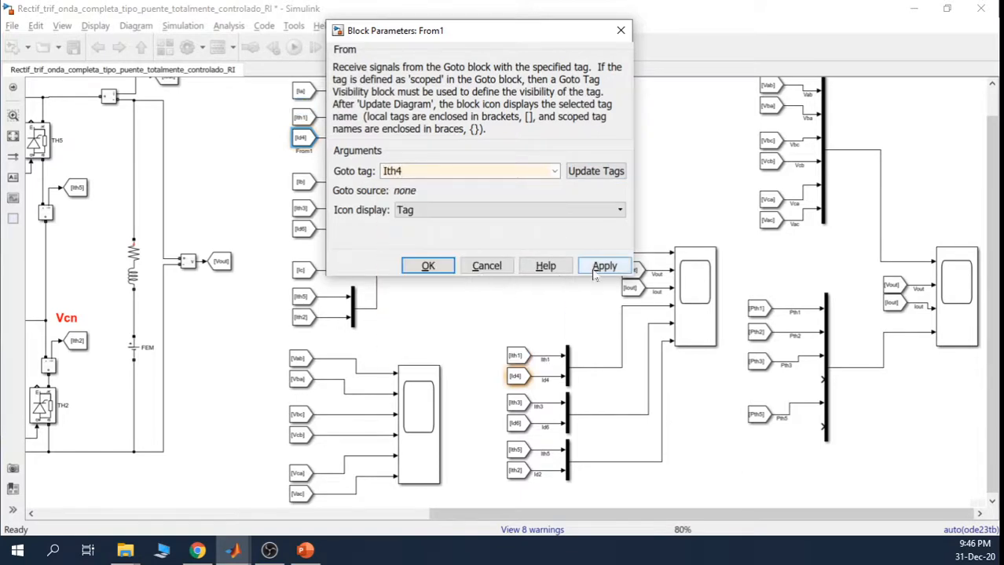
left_click(522, 266)
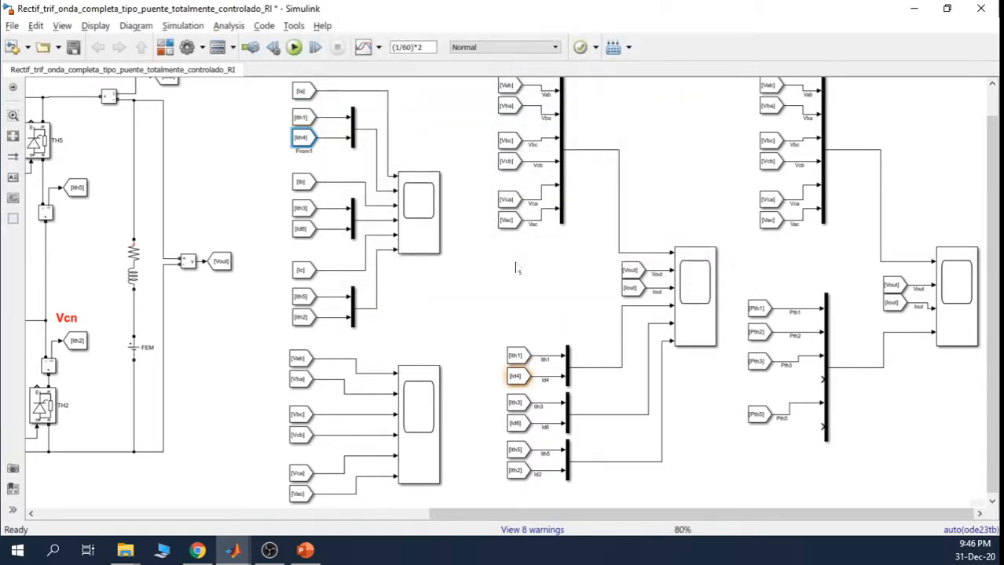
Set the remaining Id4 From block, paired with Ith1 in the middle scope group, to Goto tag Ith4.
double_click(515, 376)
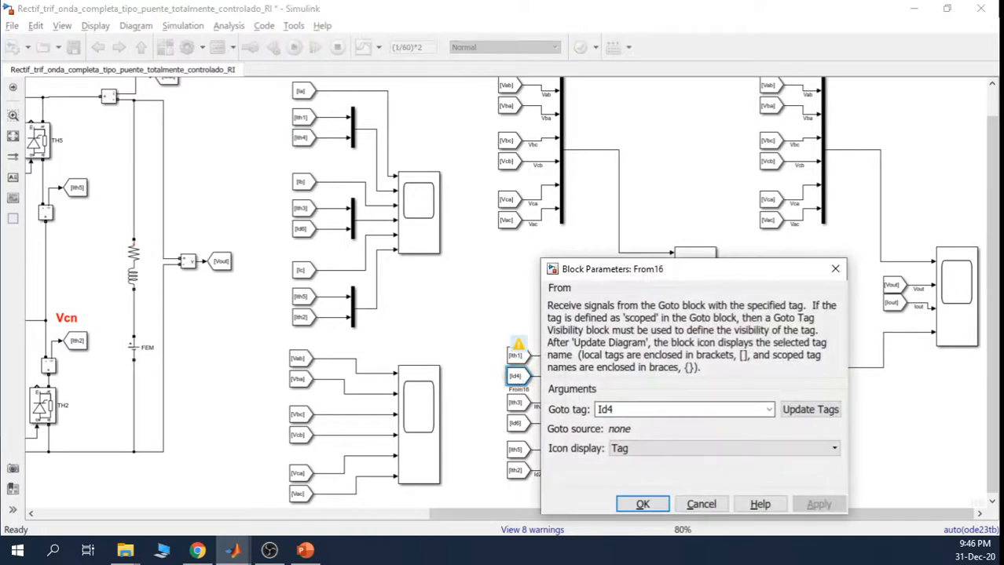
left_click(795, 411)
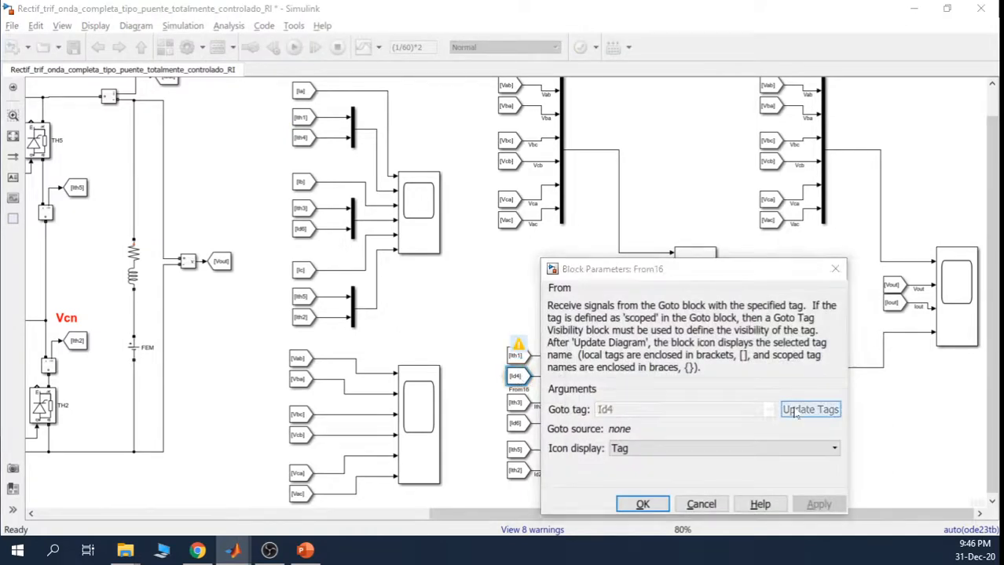
left_click(768, 409)
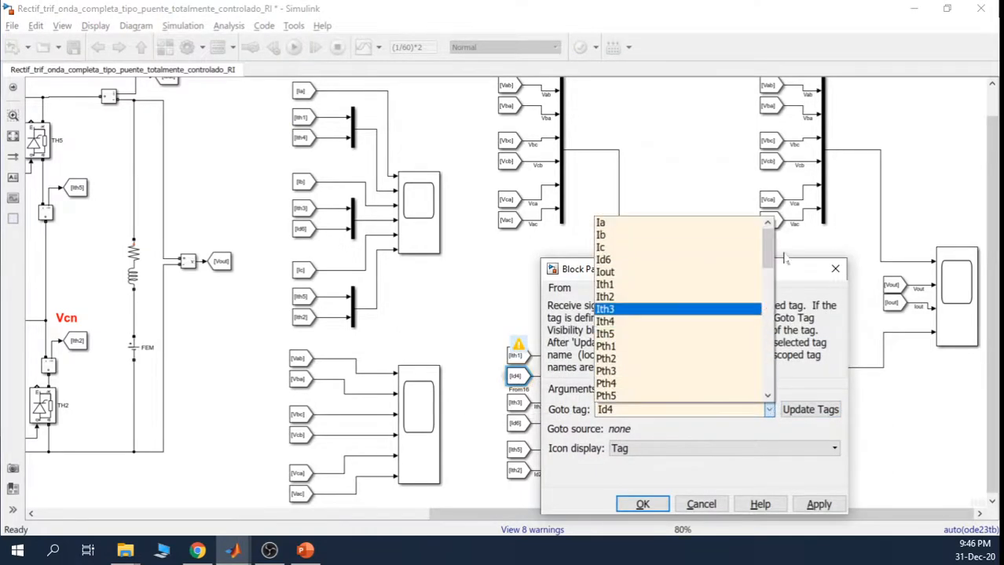
left_click(640, 323)
left_click(818, 504)
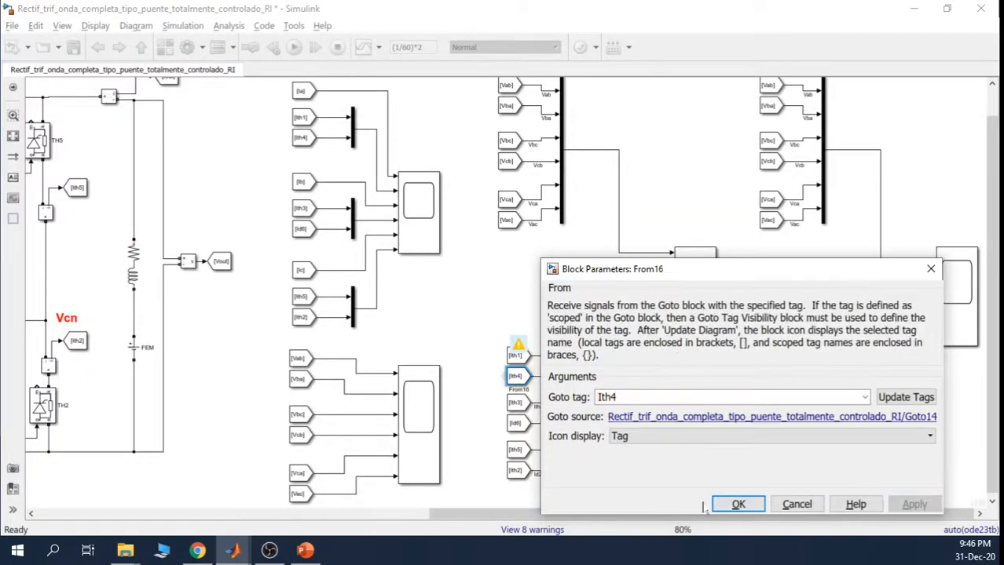
left_click(727, 508)
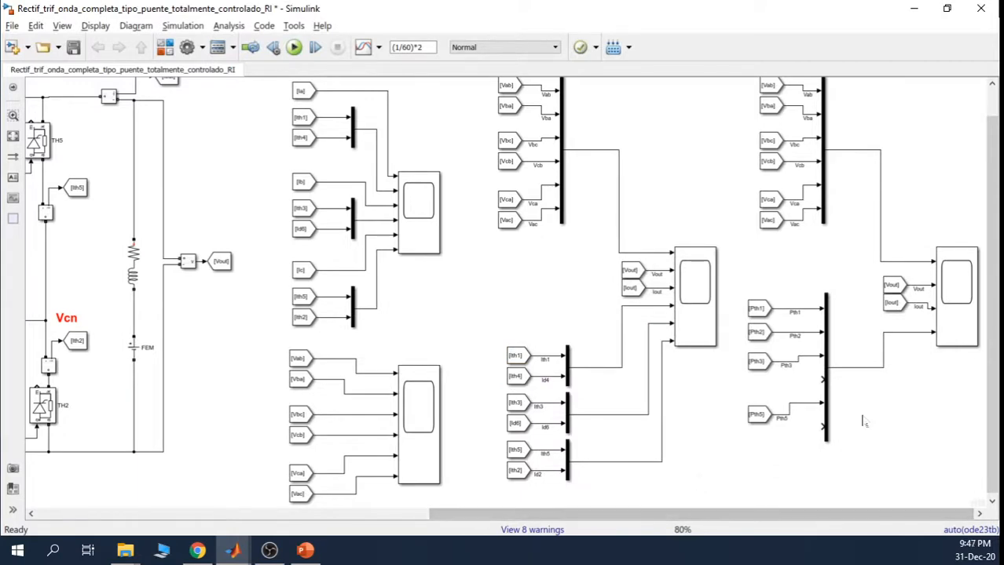
Duplicate the Pth3 From block with its signal line and connect the copy to the pulse mux's fourth input.
left_click(756, 364)
key("ctrl+c")
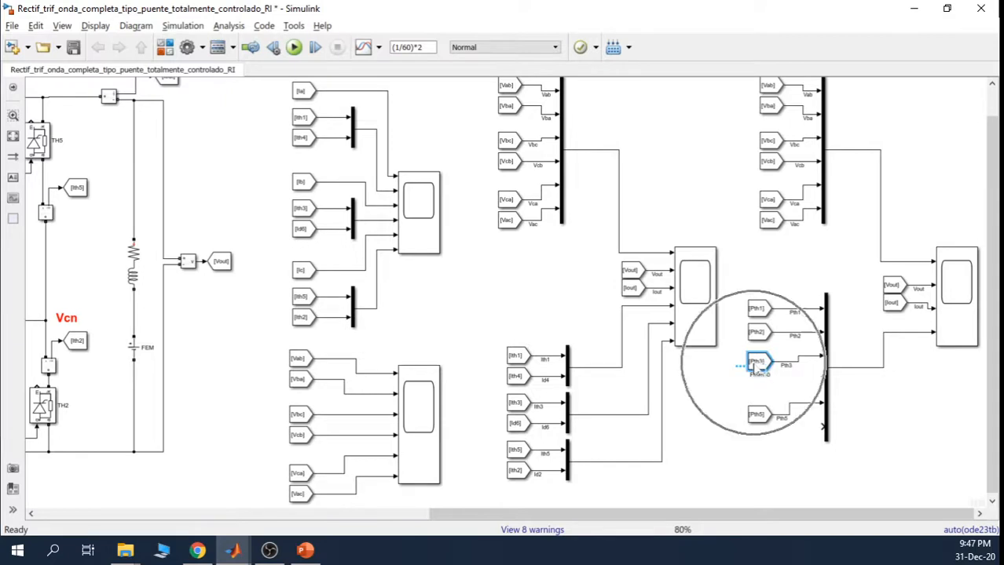
left_click(783, 382)
left_click_drag(796, 385, 754, 362)
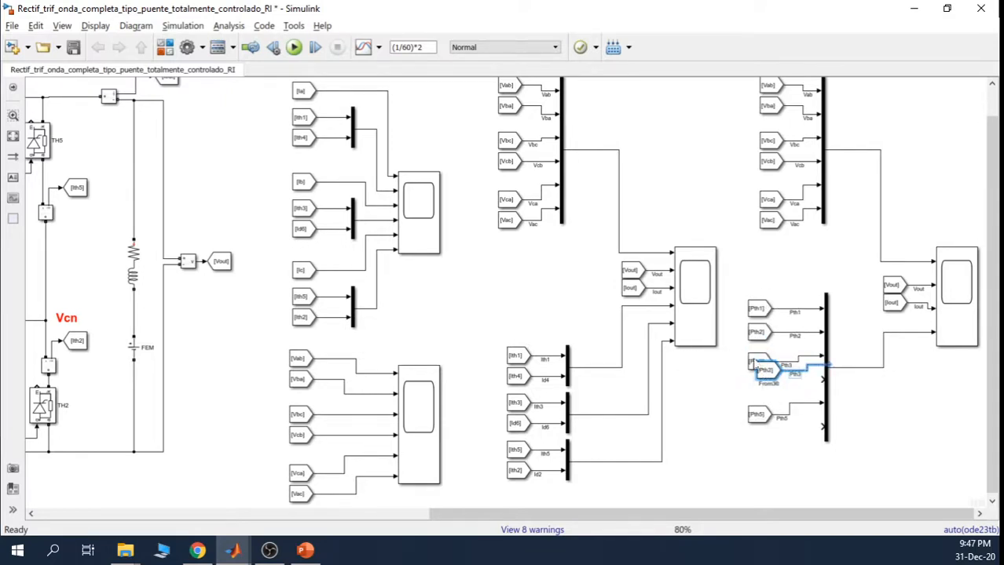
key("ctrl+v")
left_click_drag(754, 384, 756, 389)
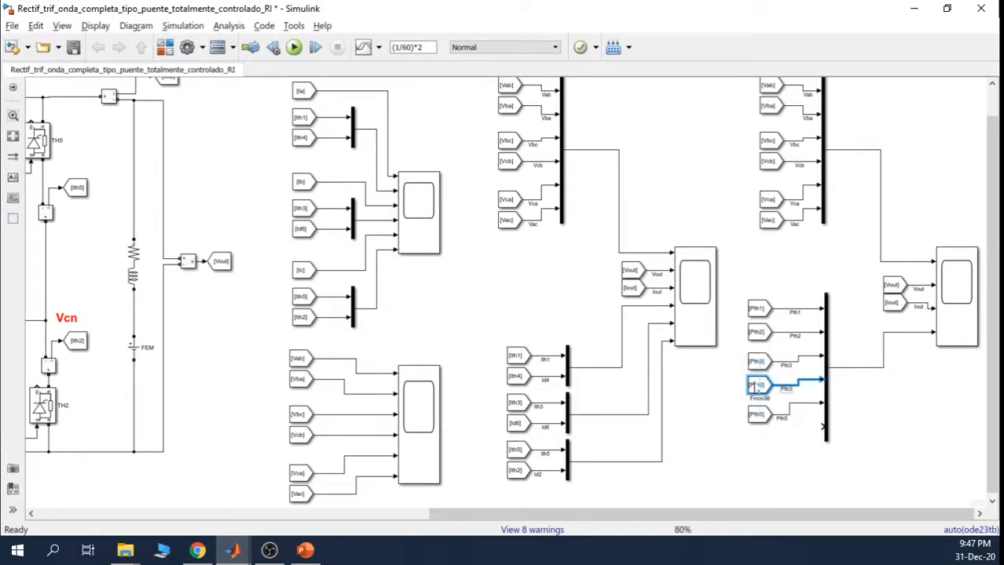
Set the copied From block's Goto tag to Pth4 and label its signal line Pth4.
left_click(715, 393)
double_click(758, 385)
left_click(704, 420)
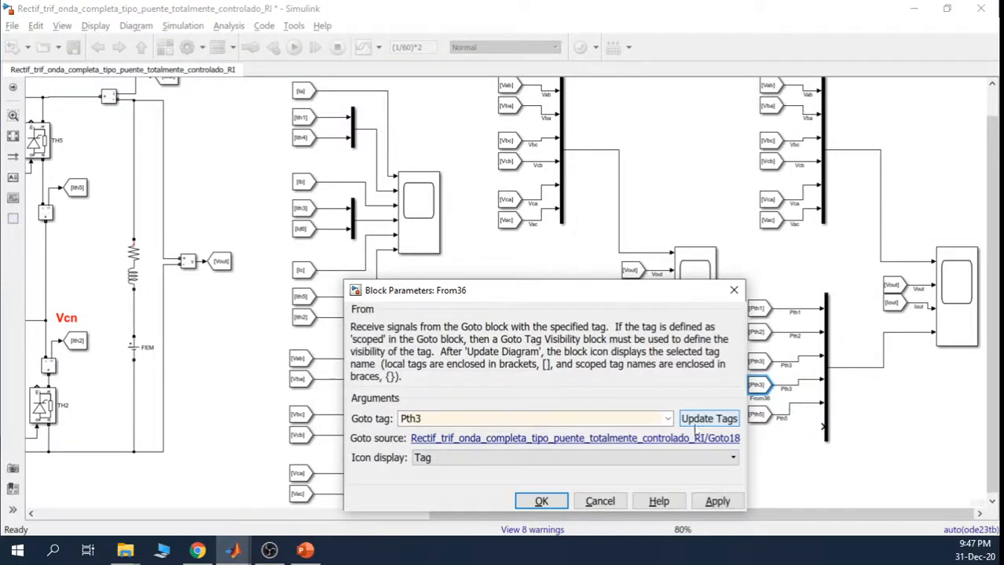
left_click(668, 420)
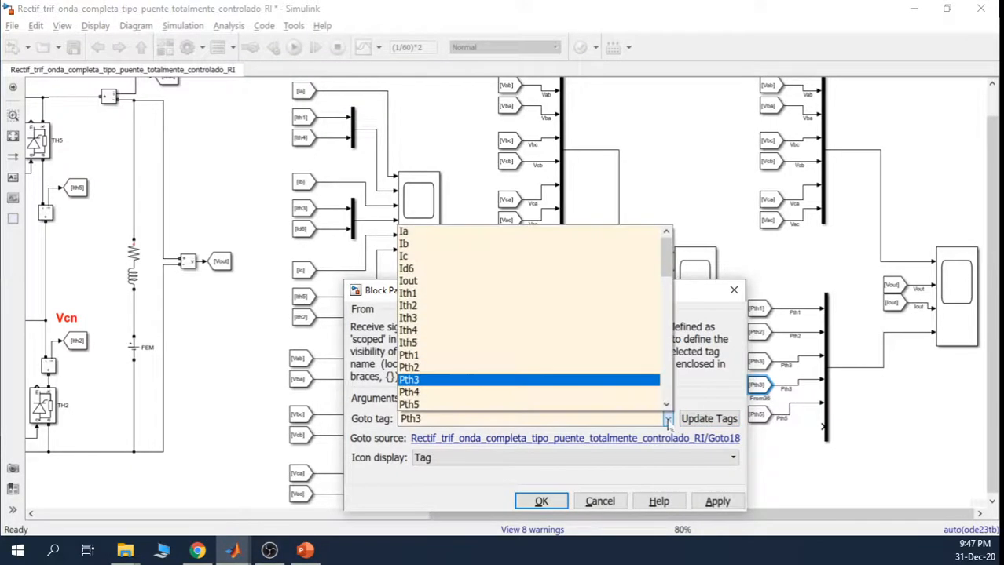
left_click(604, 331)
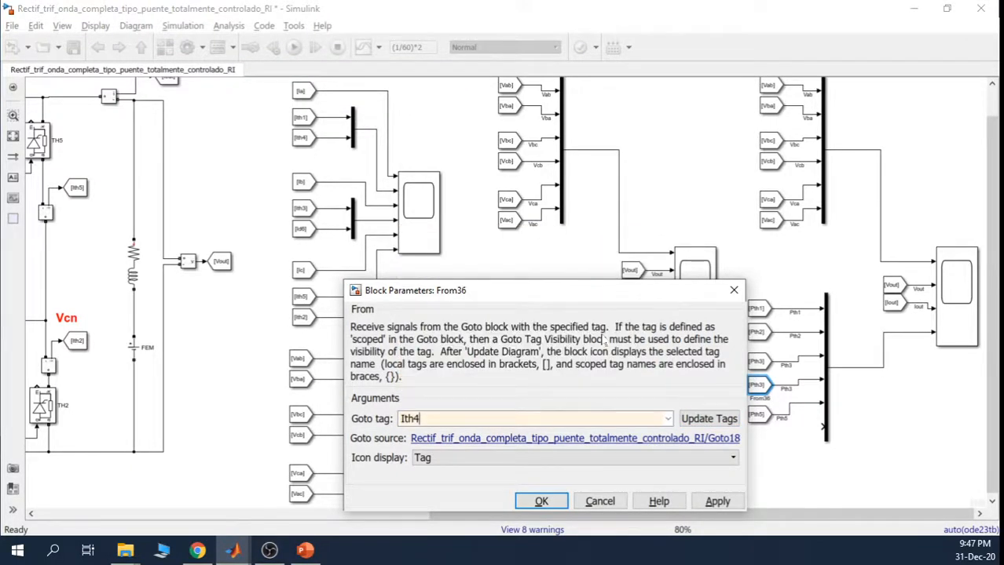
left_click(667, 419)
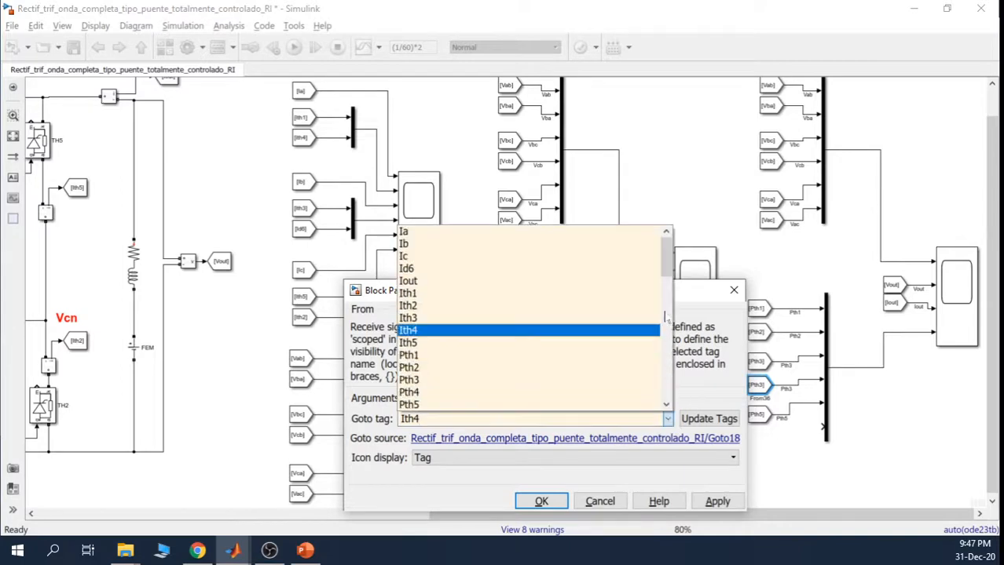
scroll(666, 272, "down", 1)
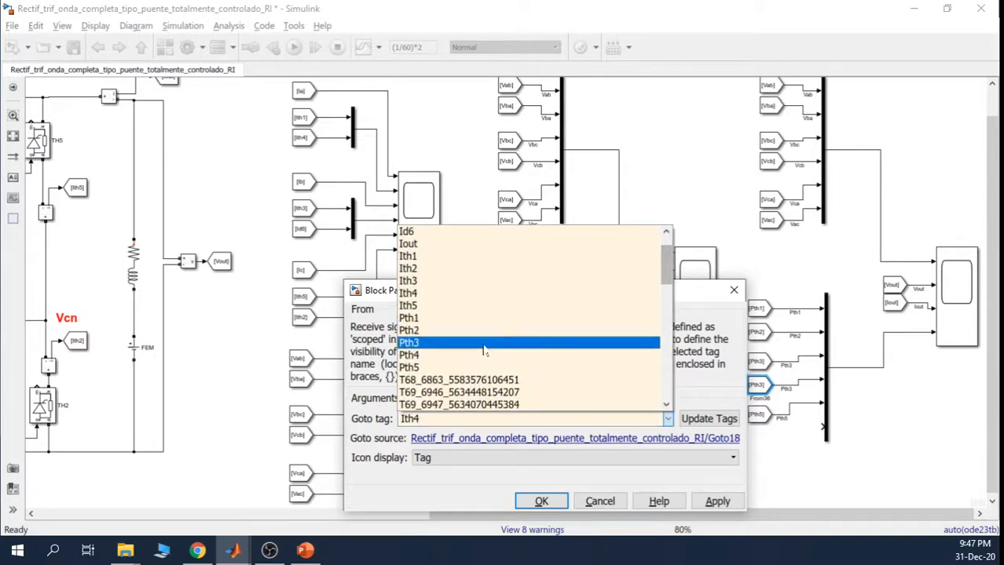
left_click(483, 355)
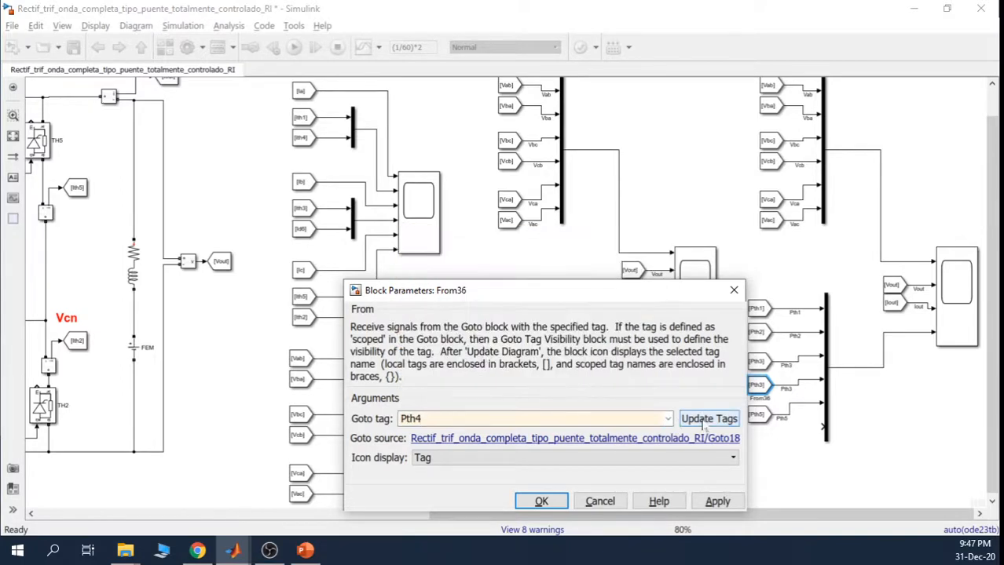
left_click(710, 503)
left_click(562, 503)
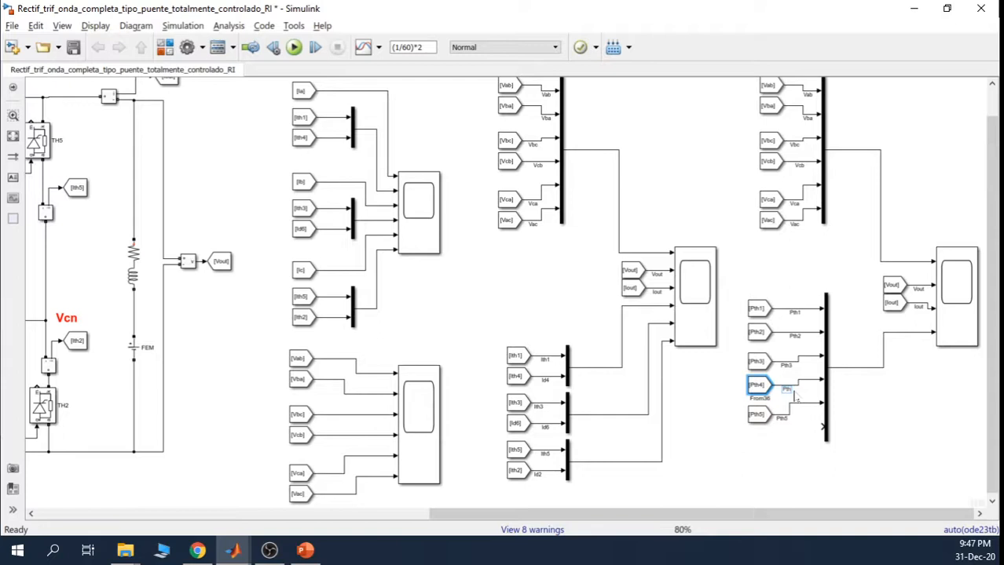
left_click(817, 453)
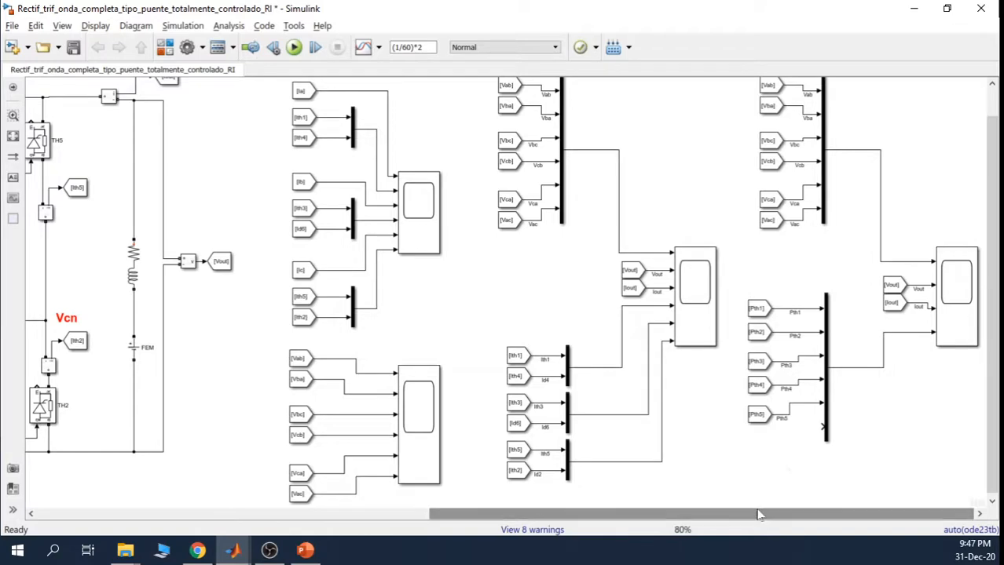
In the gate-pulse scope, place cursor 1 at about 8.35 ms and cursor 2 at about 9.74 ms to measure the interval.
left_click_drag(758, 514, 432, 517)
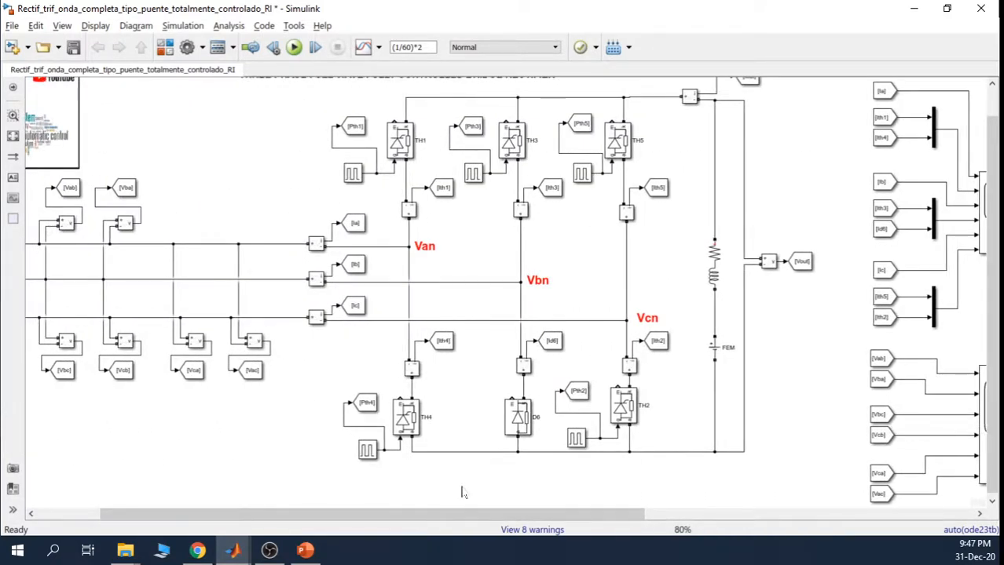
left_click_drag(563, 508, 890, 514)
double_click(947, 299)
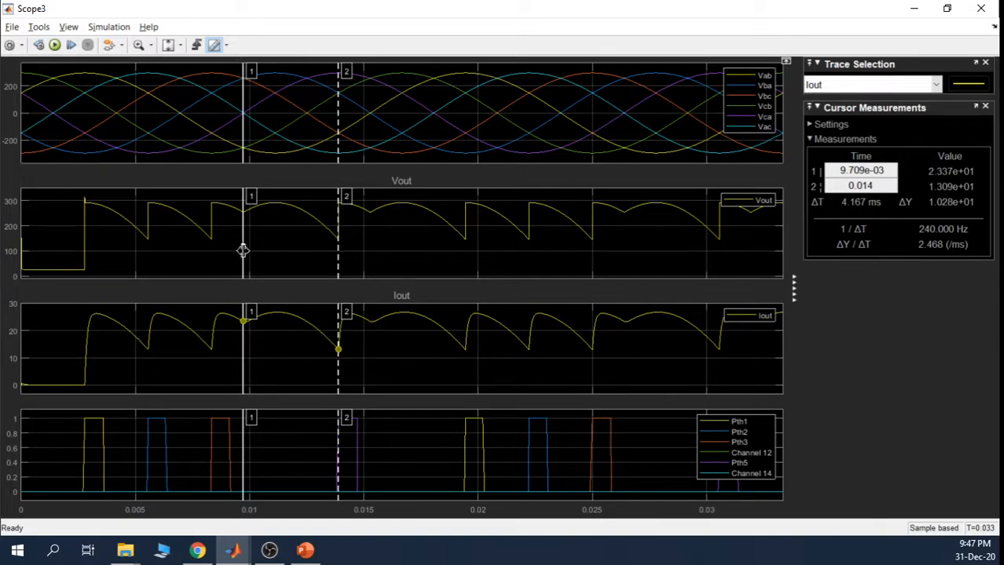
left_click_drag(243, 250, 211, 248)
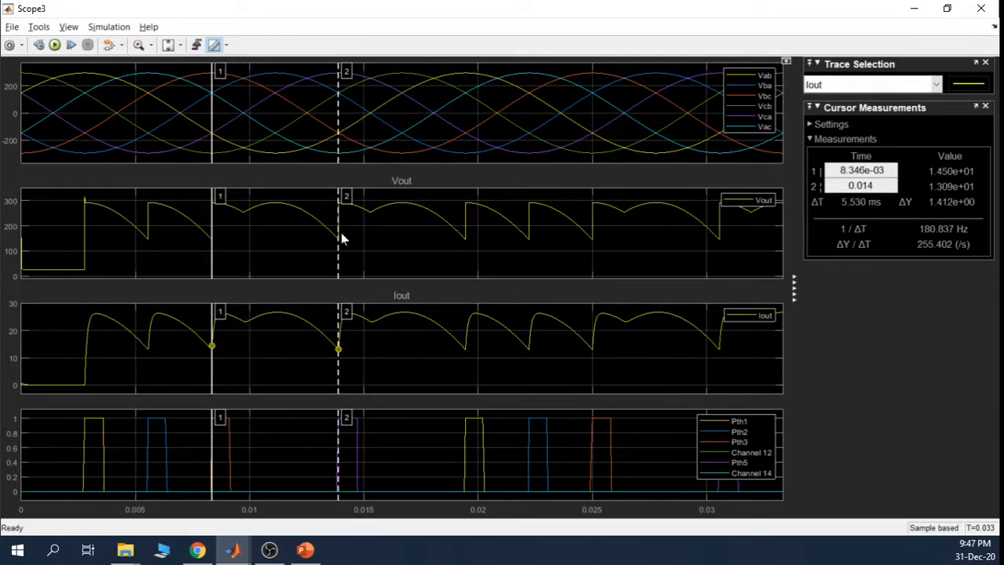
left_click_drag(340, 236, 244, 233)
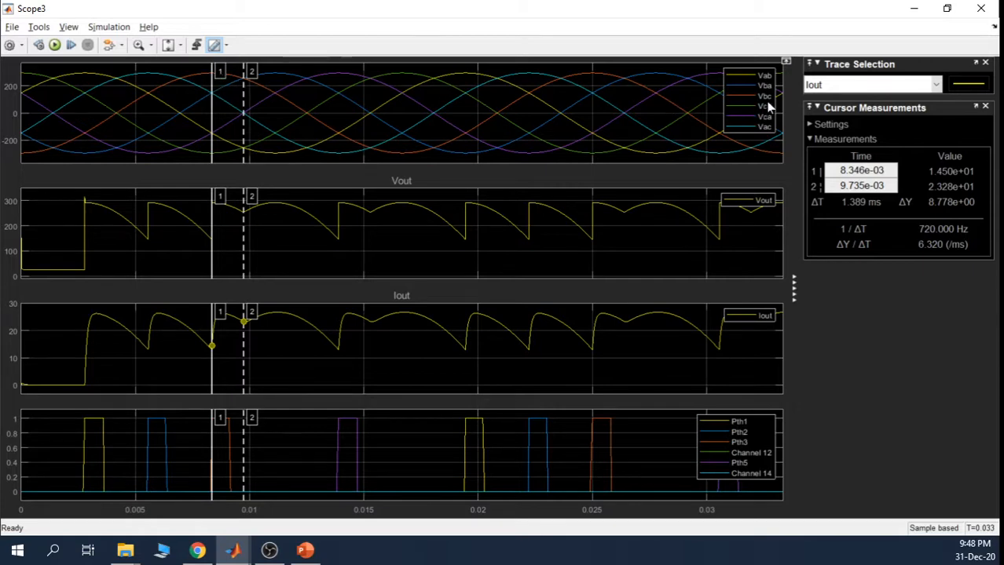
left_click(913, 9)
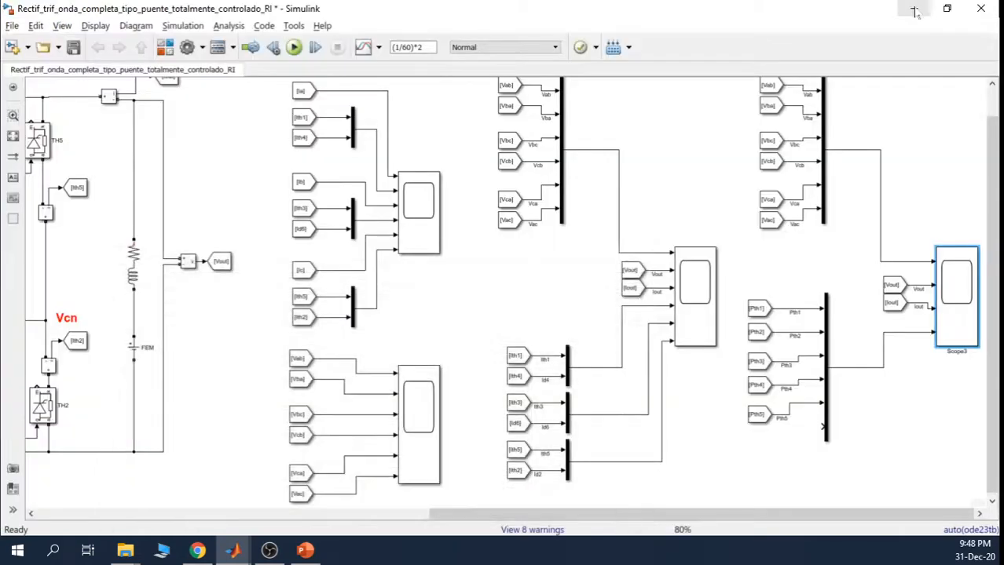
Examine the bridge's conduction paths through thyristors TH3, TH2 and TH4 and the Vbn node.
left_click_drag(548, 514, 244, 514)
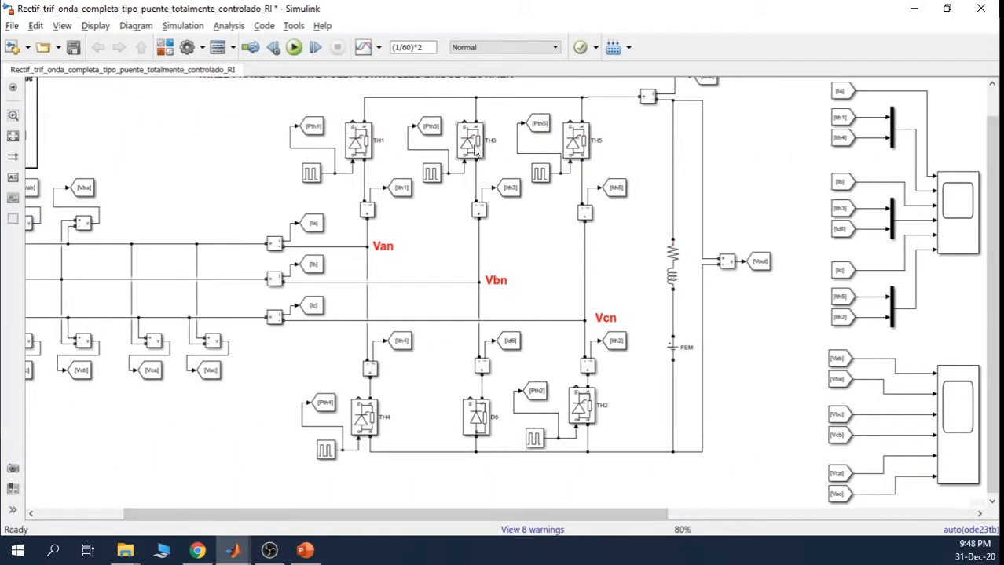
left_click(476, 153)
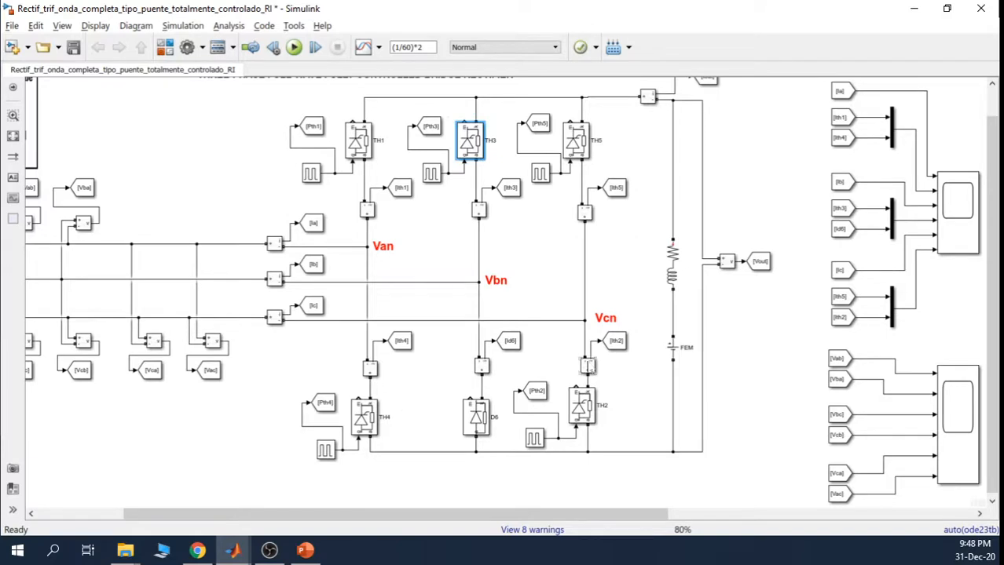
left_click(585, 421)
left_click(645, 412)
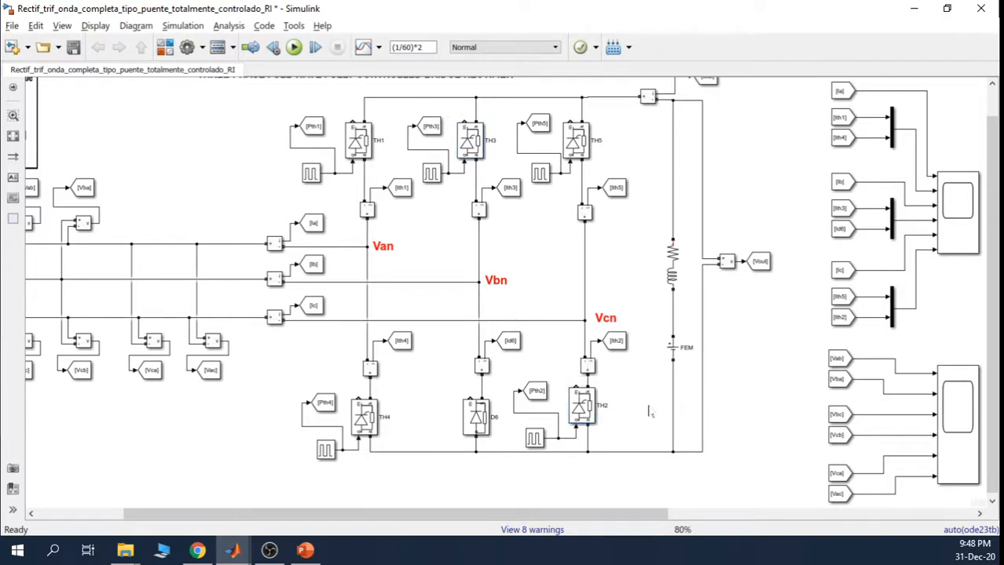
left_click(468, 144)
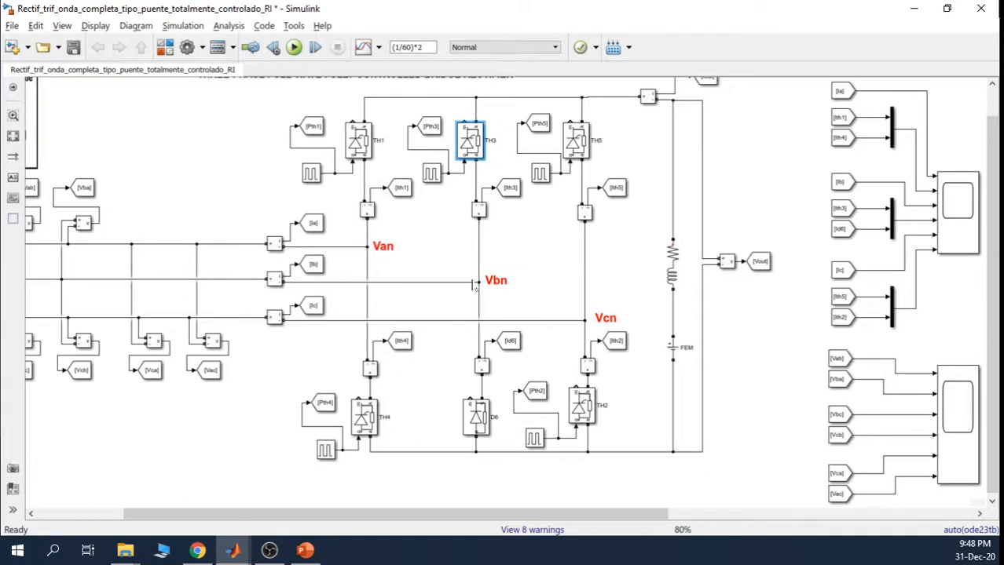
left_click_drag(474, 283, 478, 281)
left_click(363, 418)
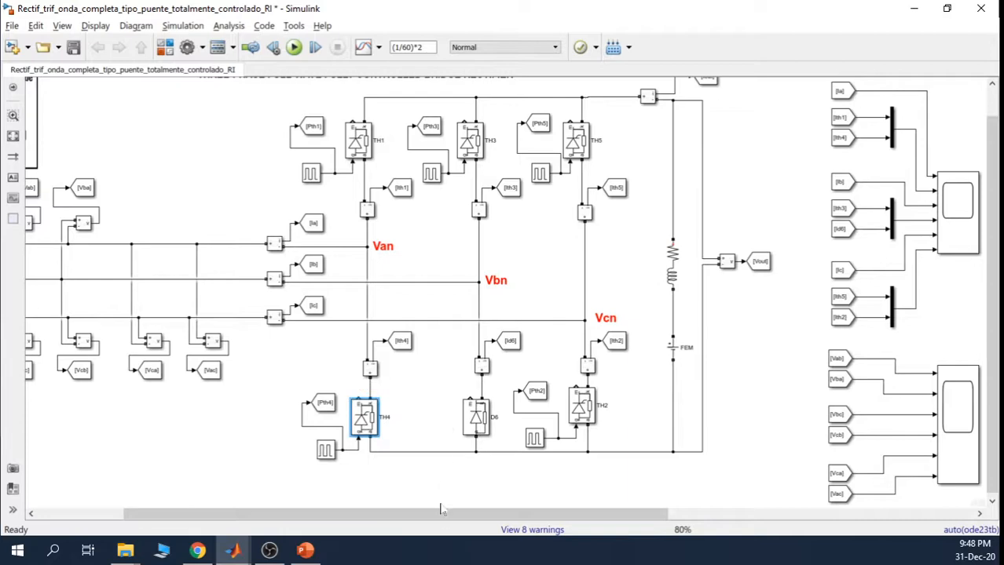
Reopen the gate-pulse scope and move cursor 2 to the start of the Pth5 pulse, at about 0.014 s.
left_click_drag(442, 514, 748, 516)
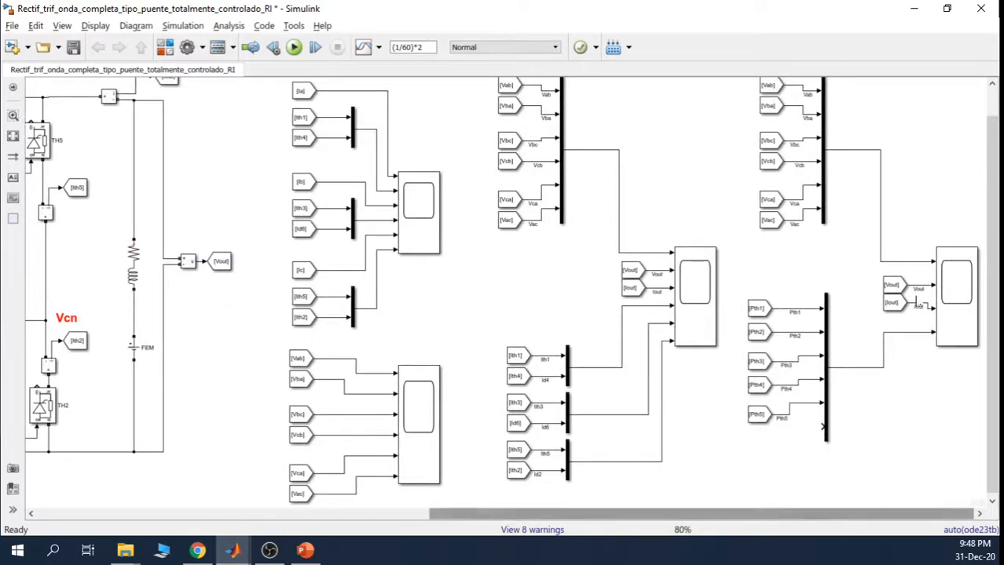
left_click(969, 304)
double_click(968, 304)
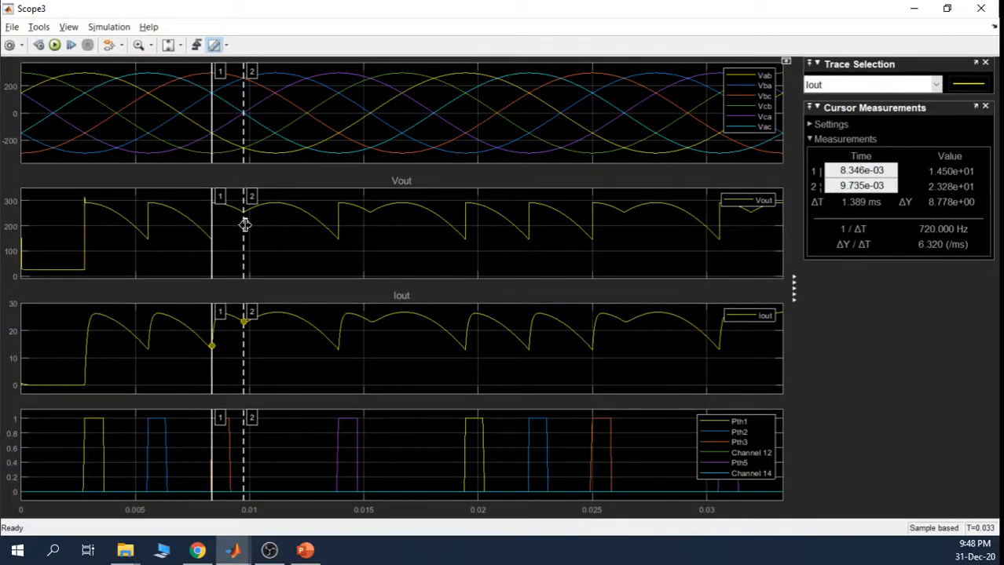
left_click_drag(245, 226, 338, 227)
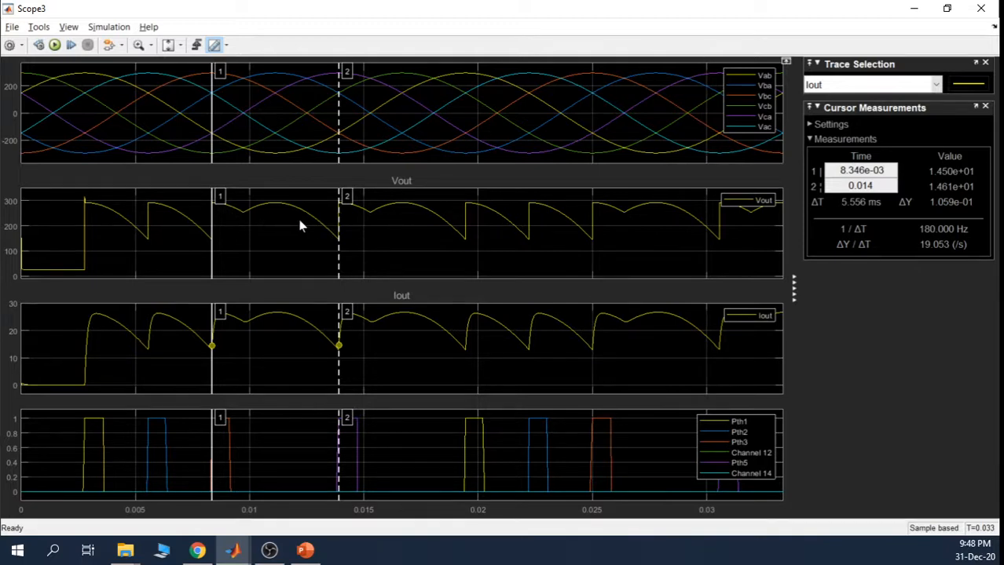
In the thyristor-current scope, check the 0.014 s instant with cursor 2, and place cursor 1 at about 8.32 ms and cursor 2 at about 9.81 ms.
left_click(914, 11)
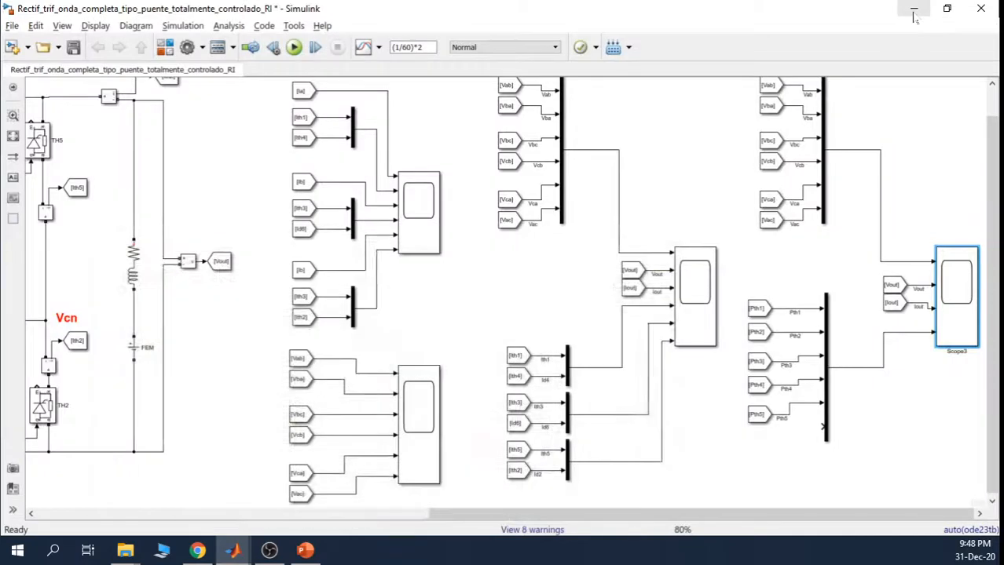
double_click(696, 289)
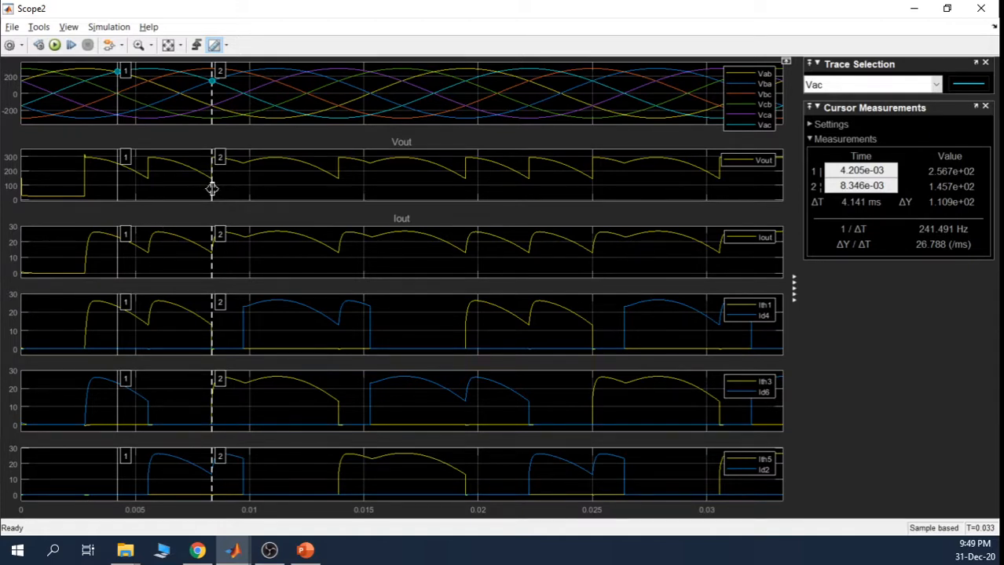
left_click_drag(212, 188, 337, 184)
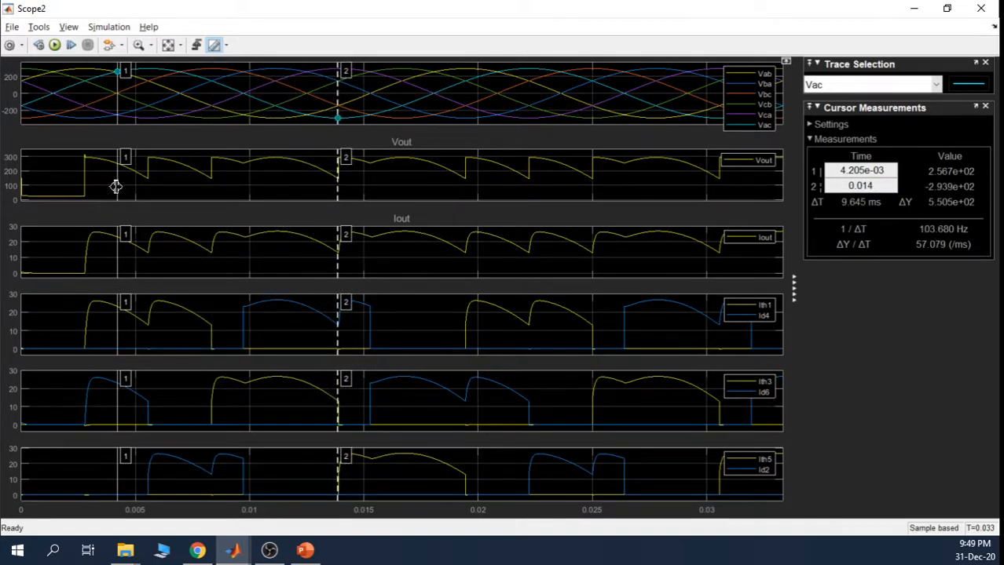
left_click_drag(115, 186, 211, 182)
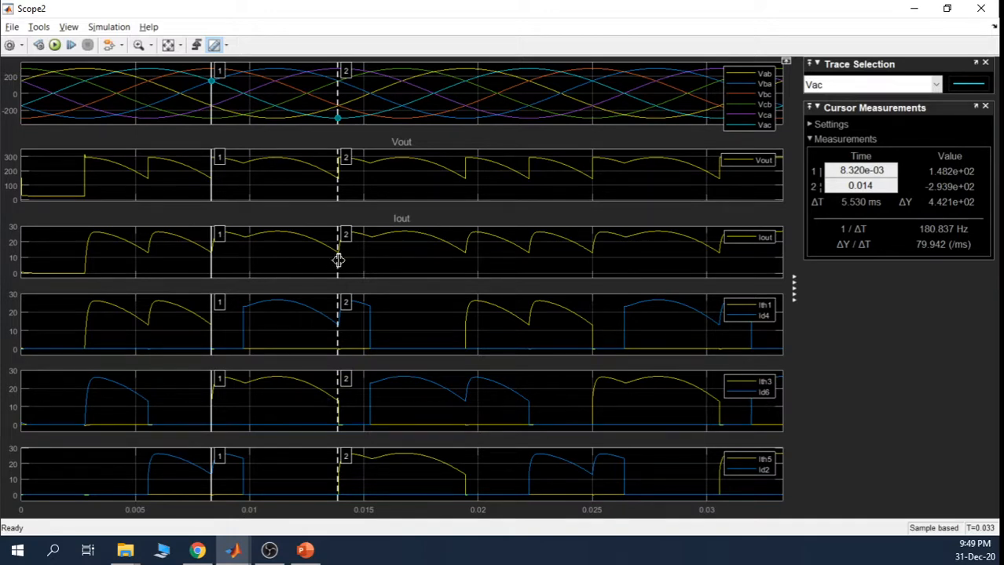
left_click_drag(338, 260, 244, 259)
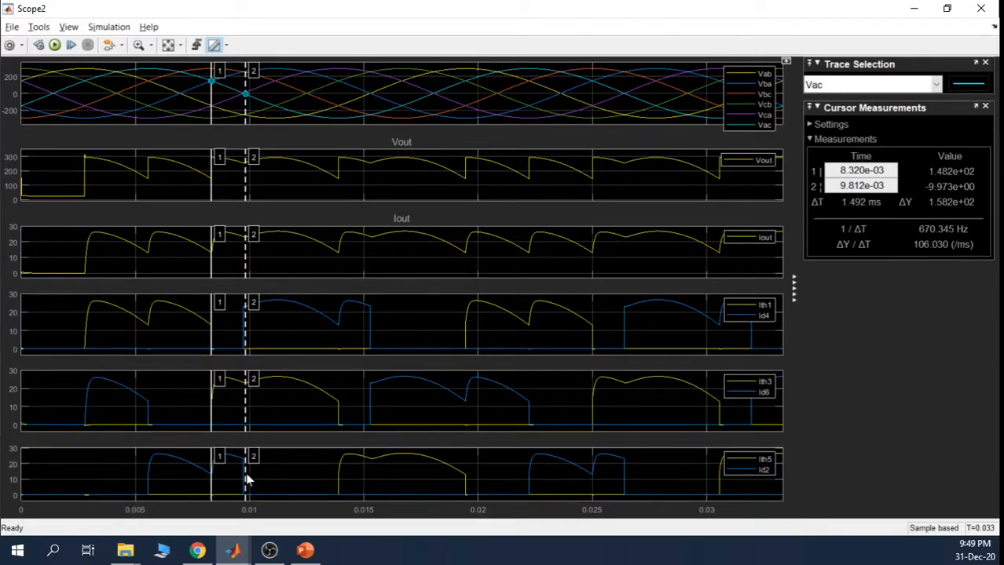
left_click(914, 9)
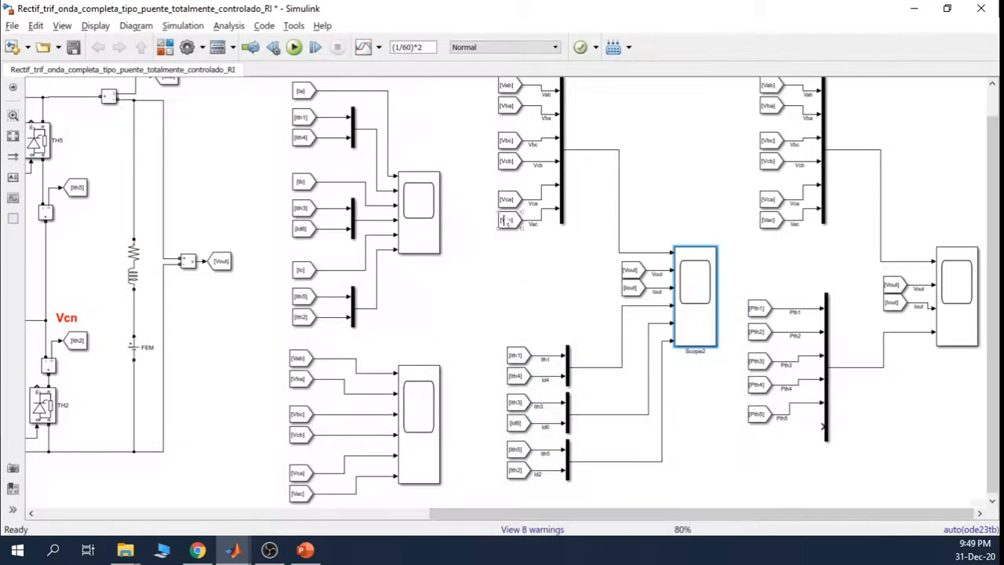
Examine the bridge's conduction path through thyristors TH3 and TH2.
left_click_drag(503, 520, 268, 518)
left_click(347, 144)
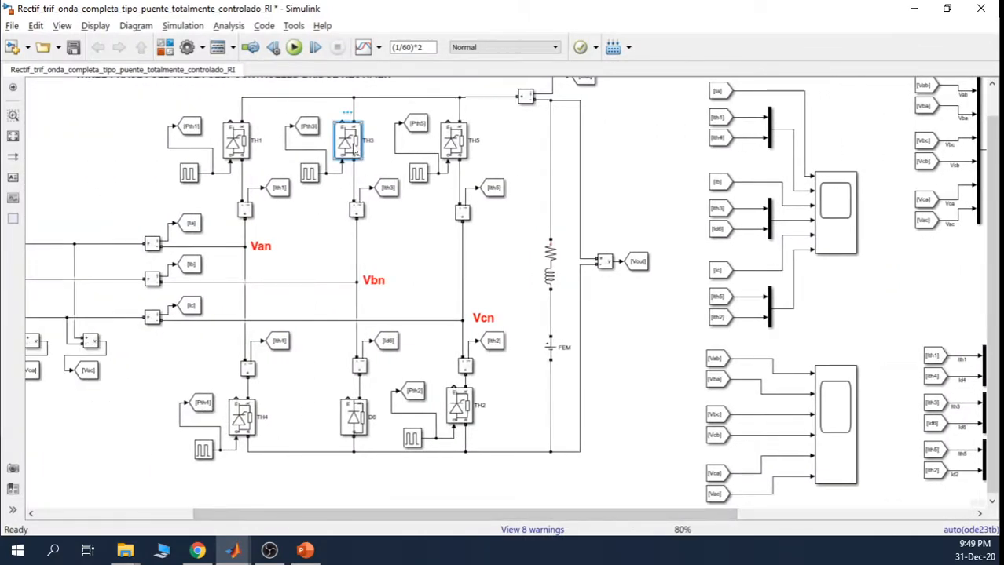
left_click(464, 416)
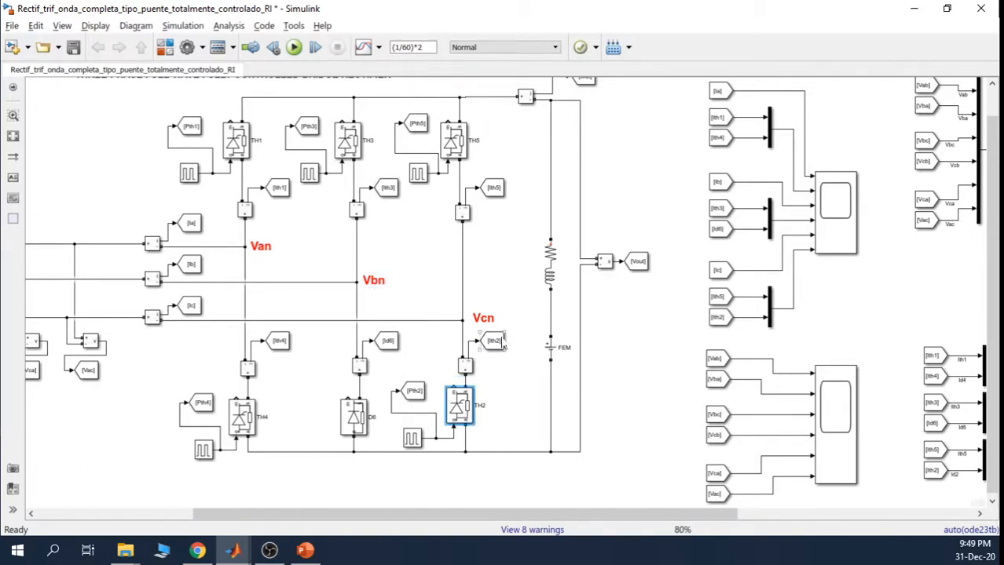
In the gate-pulse scope, move cursor 2 to about 9.79 ms to compare the output with the line voltages.
left_click_drag(458, 516, 911, 518)
double_click(957, 294)
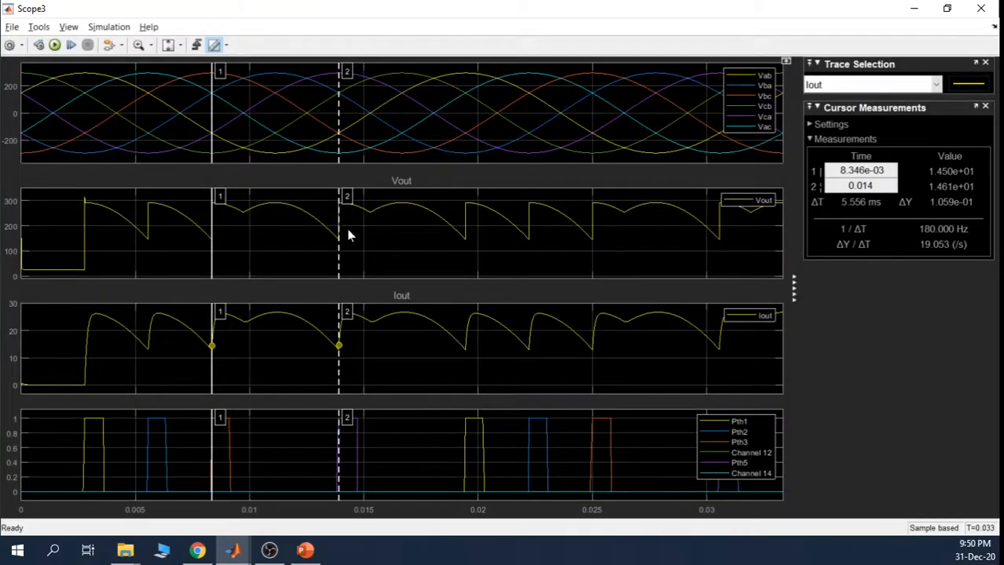
left_click_drag(338, 240, 245, 241)
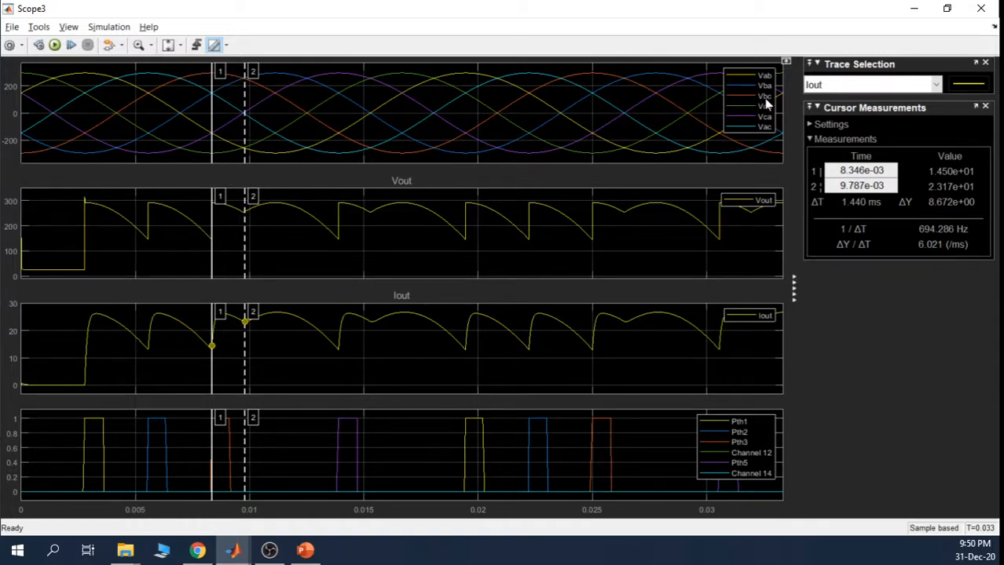
left_click(914, 9)
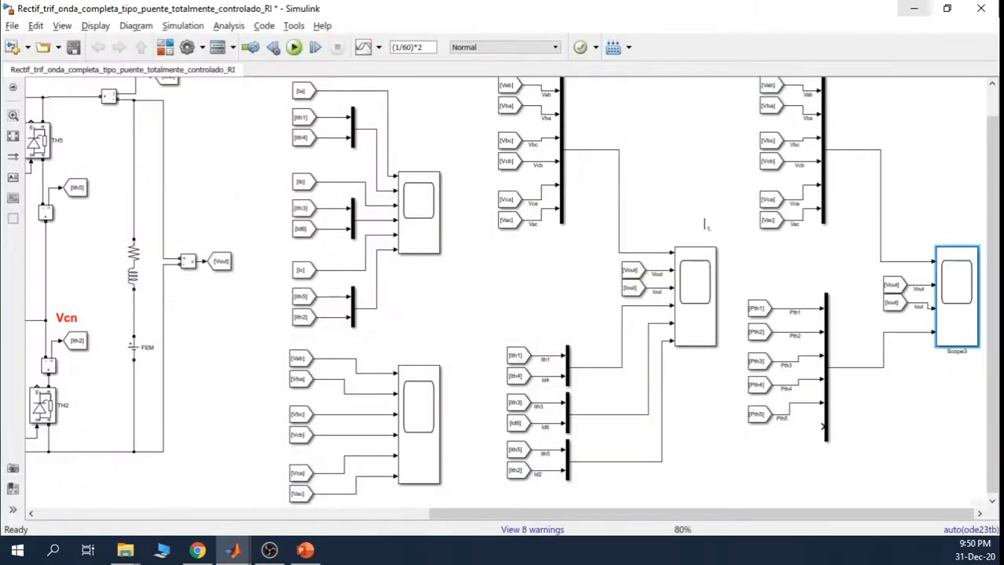
Trace the TH3 and TH2 conduction path between the Vbn and Vcn nodes in the bridge.
left_click_drag(585, 518, 265, 519)
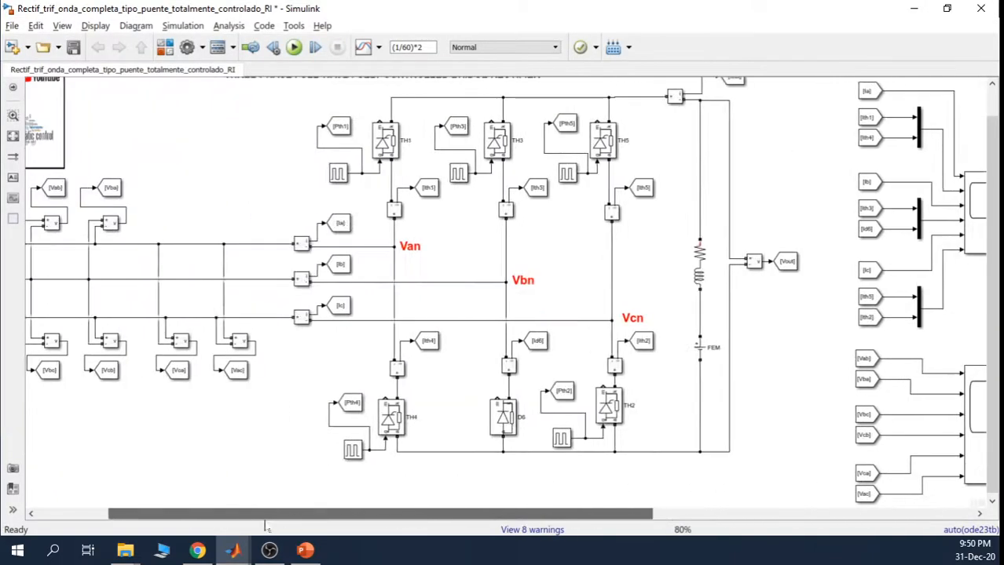
left_click(504, 142)
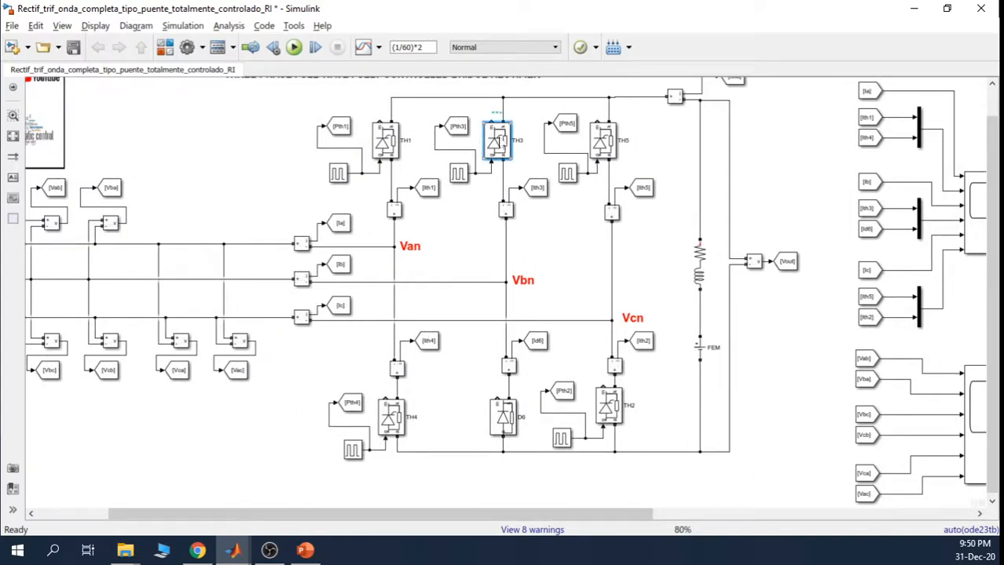
left_click(608, 404)
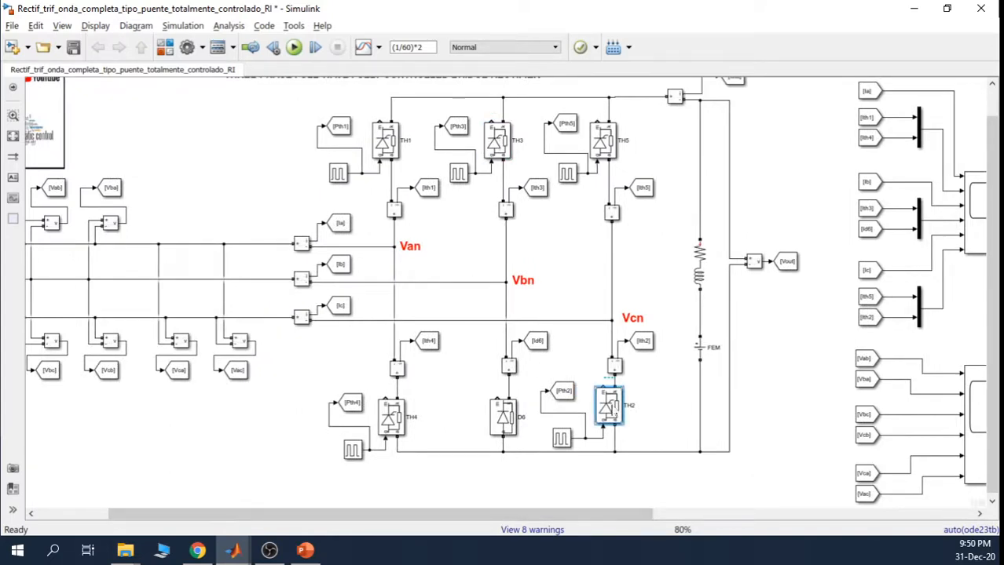
Relabel the Id4 and Id2 signal lines feeding the thyristor-current scope as Ith4 and Ith2.
left_click_drag(560, 511, 943, 502)
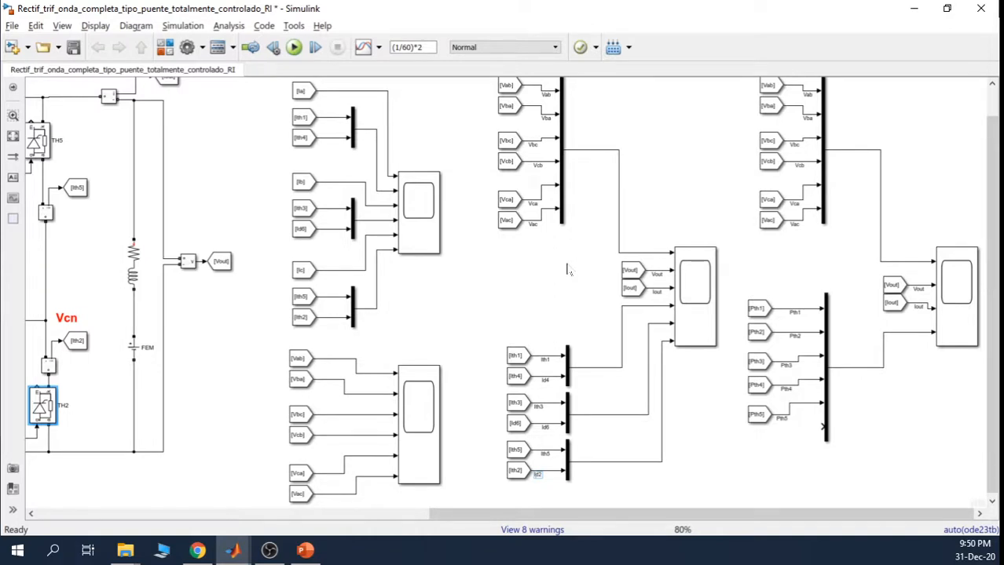
scroll(567, 270, "up", 2)
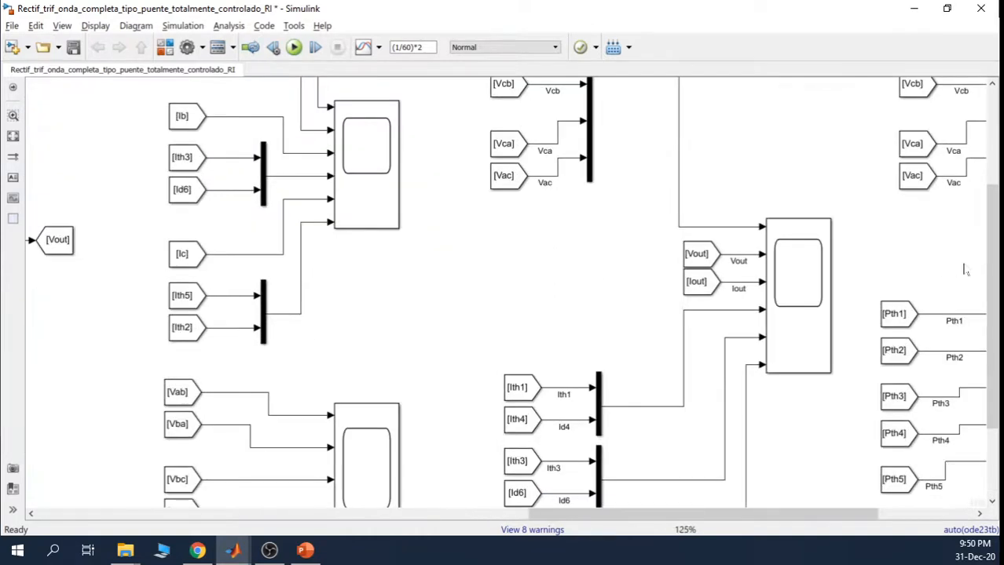
left_click_drag(992, 319, 992, 383)
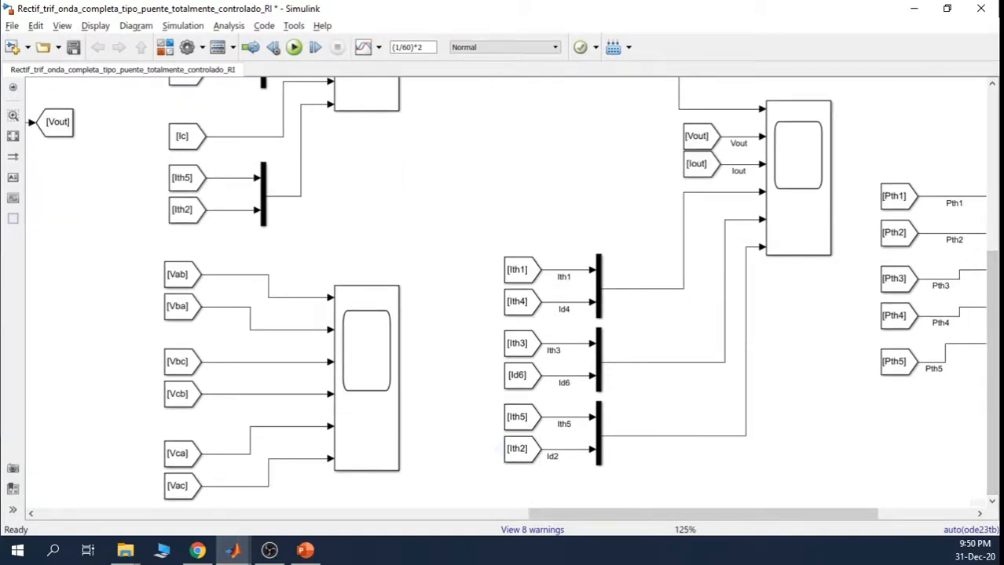
type("th")
left_click(564, 308)
key("BackSpace")
type("th")
left_click(680, 316)
left_click_drag(602, 515, 252, 513)
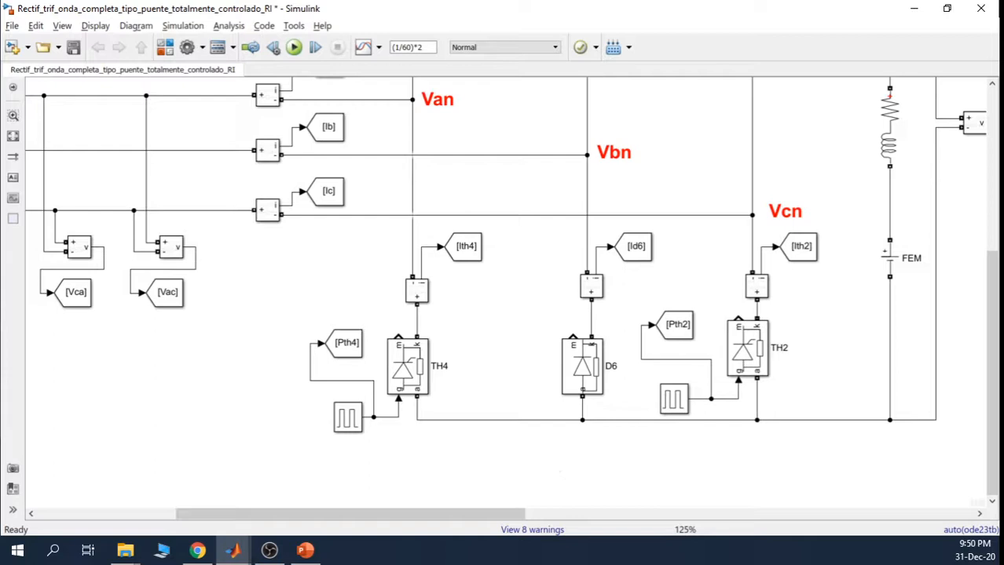
key("alt+Tab")
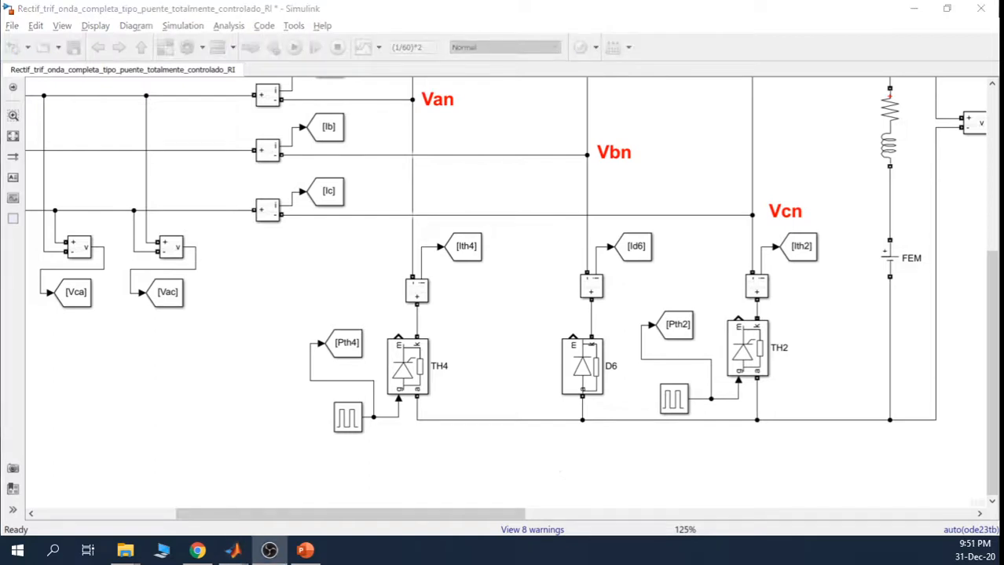
left_click(639, 460)
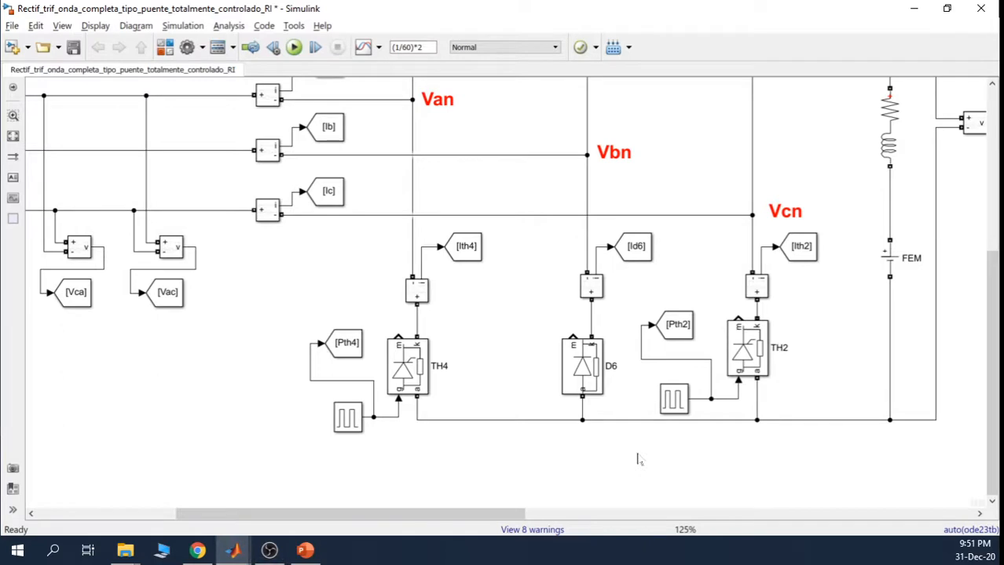
scroll(639, 460, "down", 2)
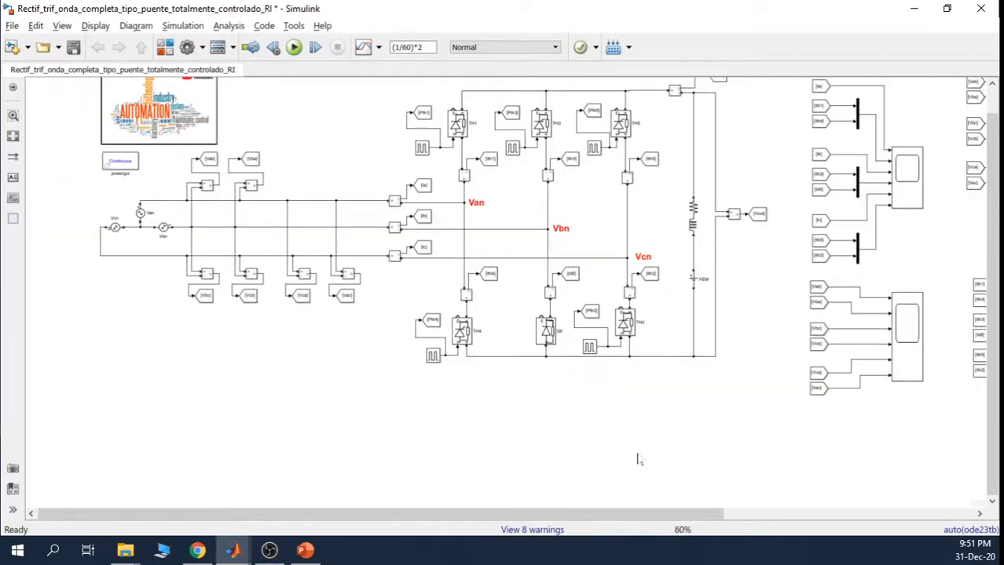
scroll(637, 460, "up", 2)
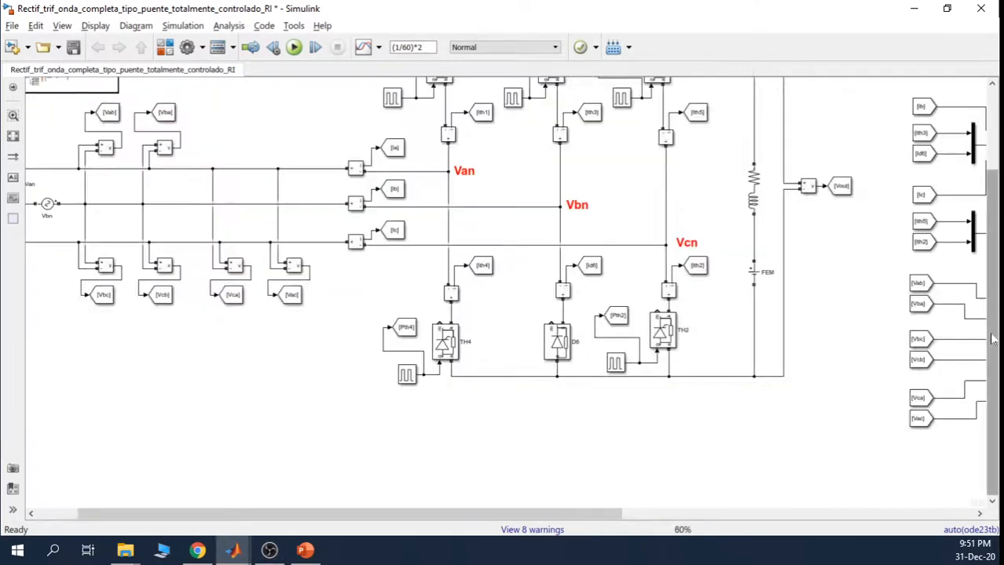
left_click_drag(994, 322, 994, 253)
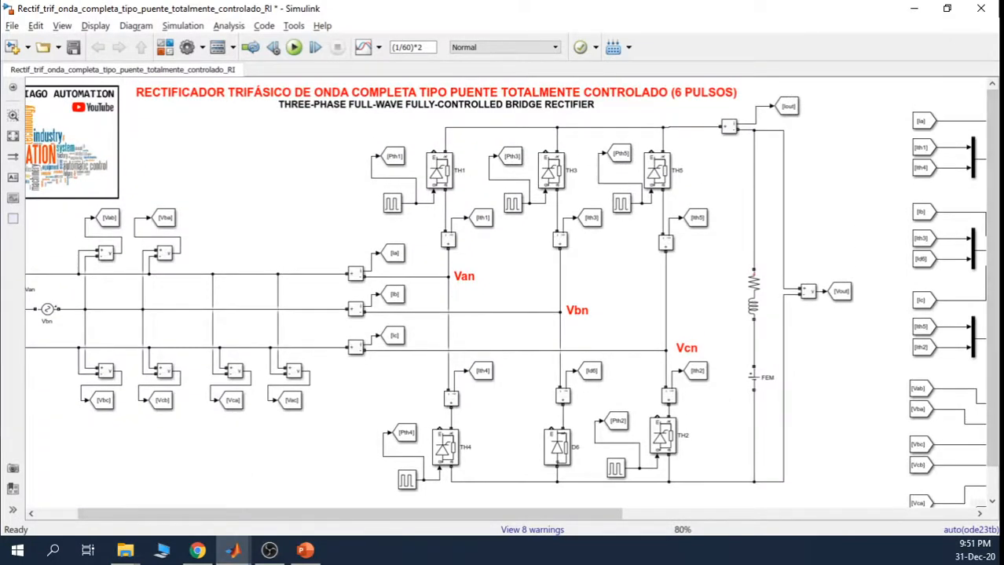
key("alt+Tab")
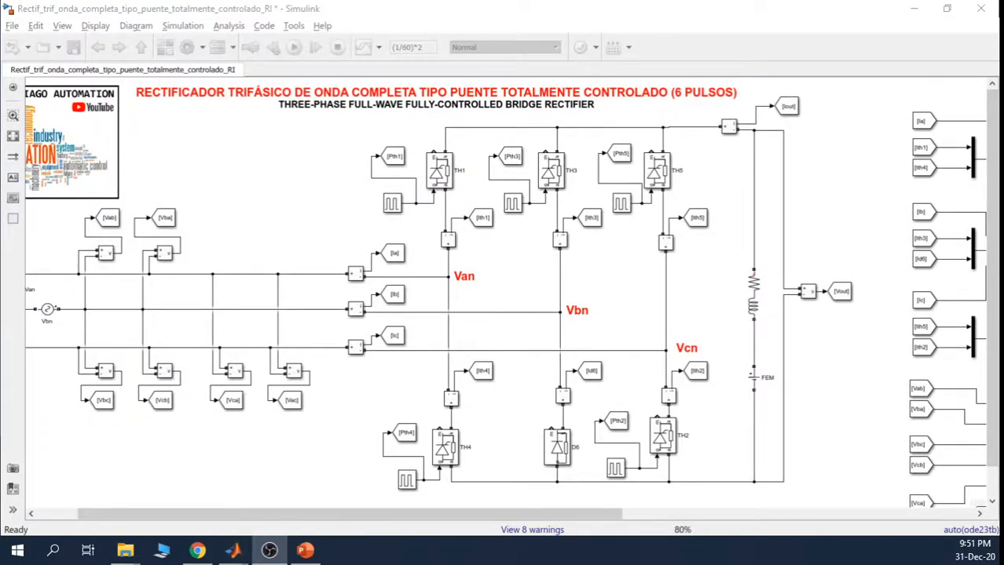
left_click(844, 410)
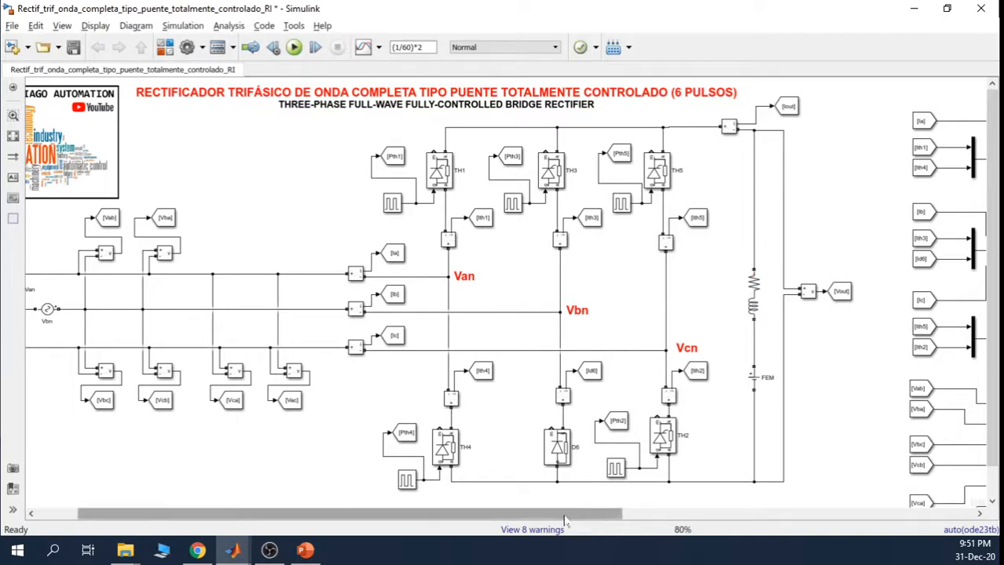
In the gate-pulse scope, place cursor 1 at about 9.68 ms and cursor 2 at about 0.014 s to measure the interval.
left_click_drag(564, 519, 658, 511)
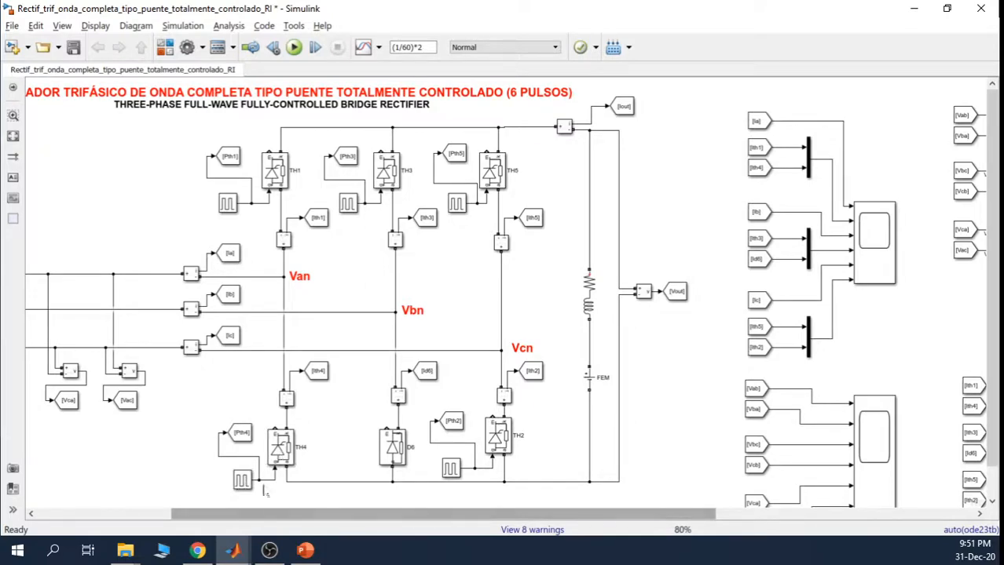
left_click_drag(443, 512, 804, 506)
left_click(948, 327)
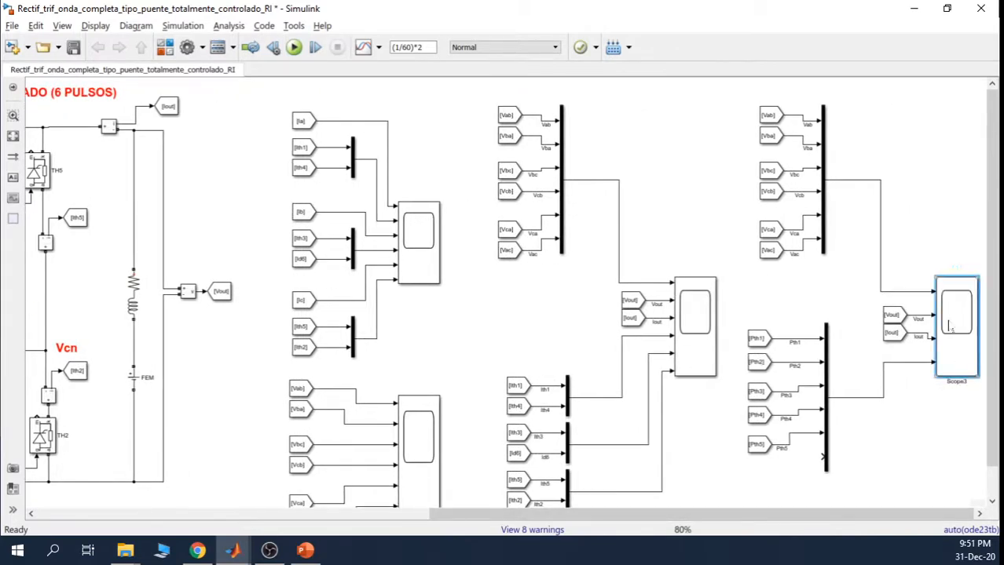
double_click(948, 326)
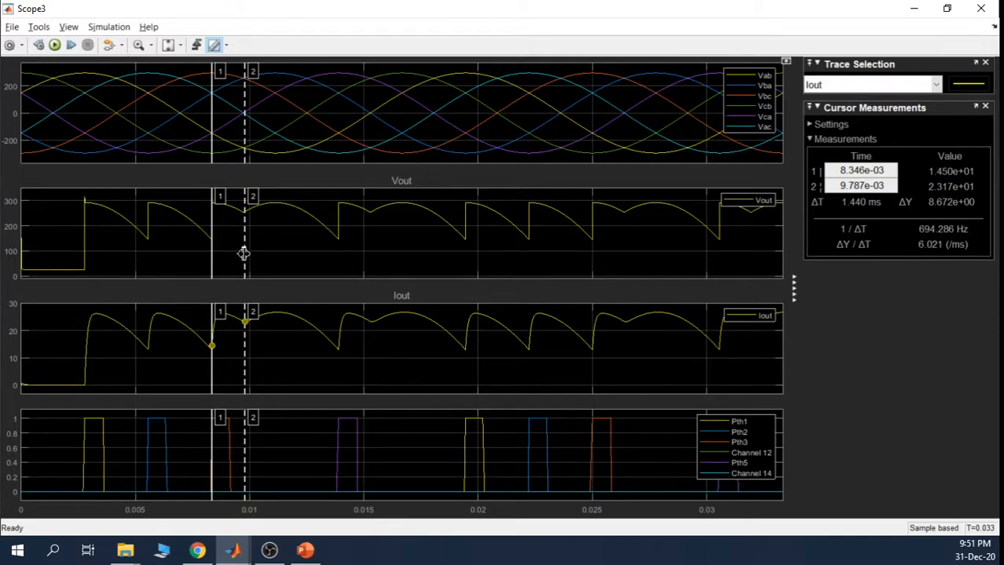
left_click_drag(243, 253, 338, 252)
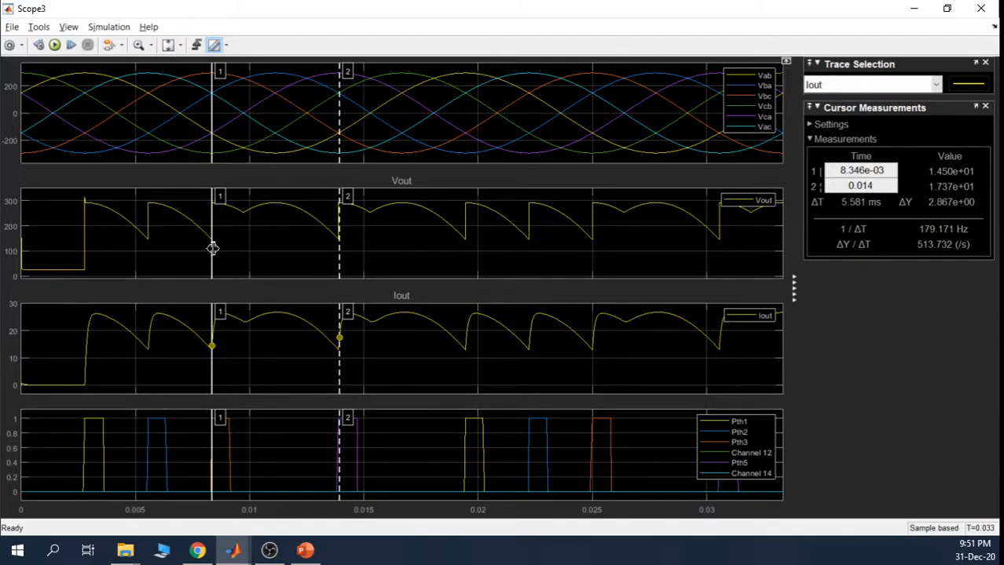
left_click_drag(212, 249, 243, 248)
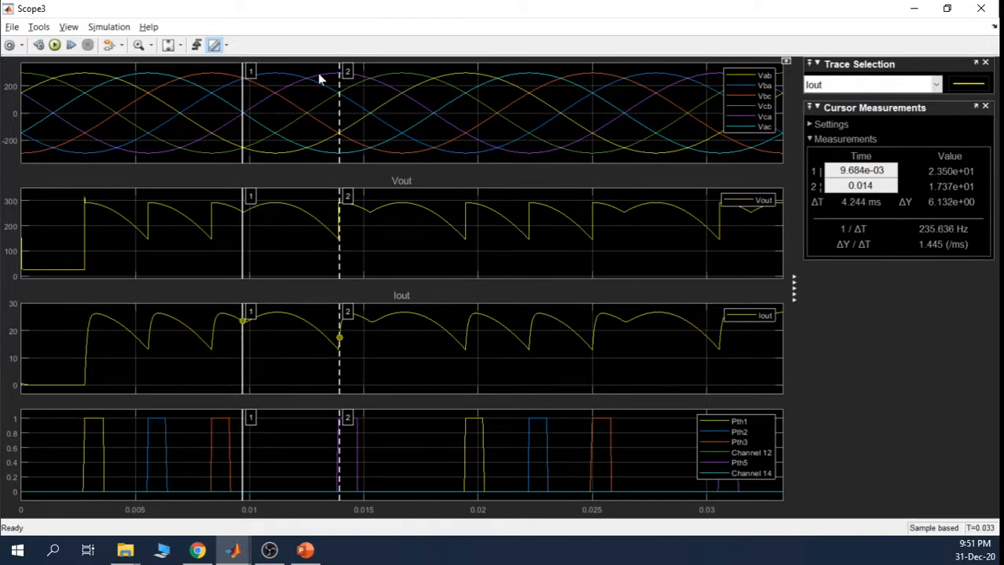
left_click(913, 8)
Examine the bridge's conduction path through thyristors TH3 and TH4.
left_click_drag(526, 515, 243, 515)
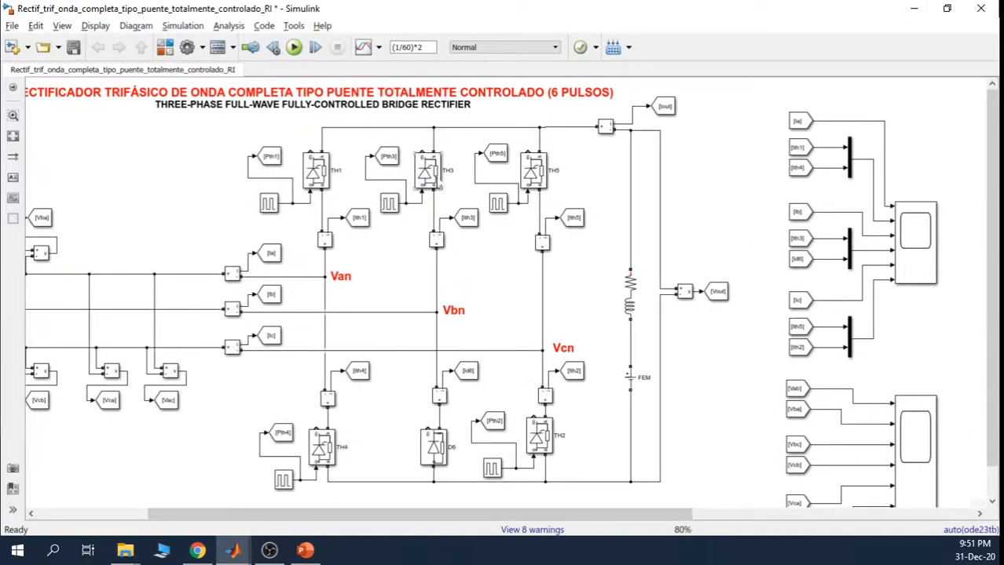
left_click(437, 183)
left_click(322, 469)
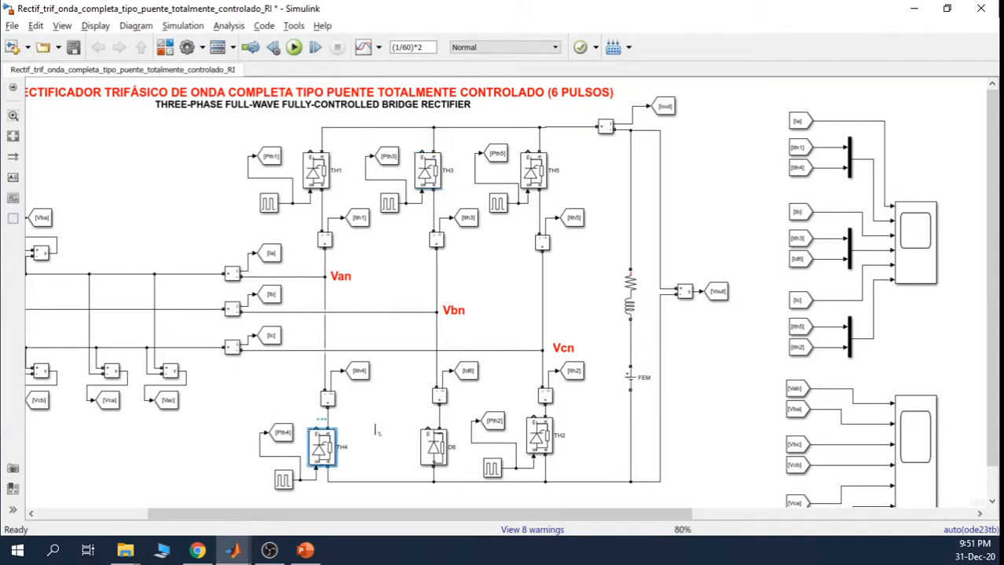
left_click(383, 426)
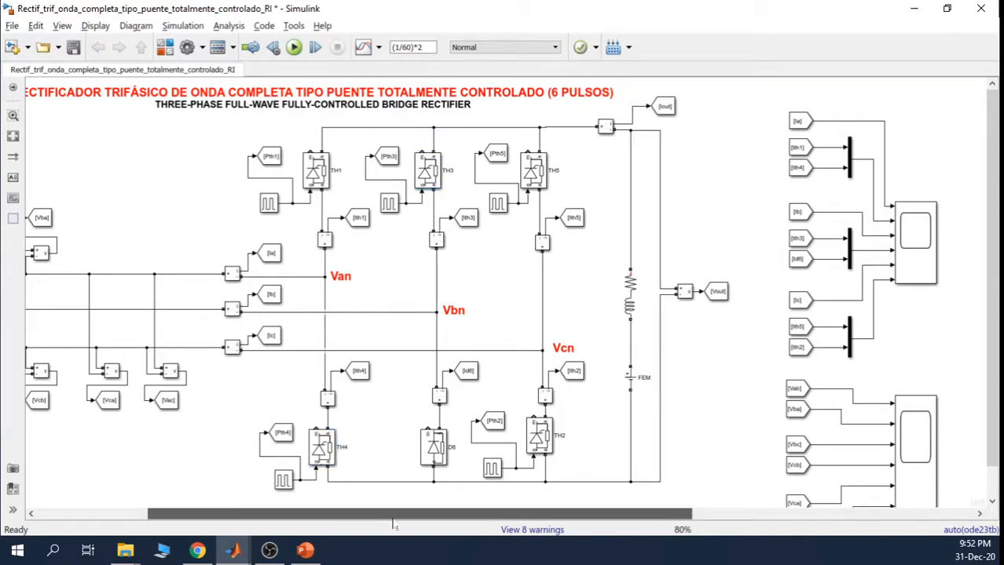
Review the output voltage, output current and gate pulses between the cursors in the gate-pulse scope.
left_click_drag(394, 516, 676, 516)
double_click(954, 336)
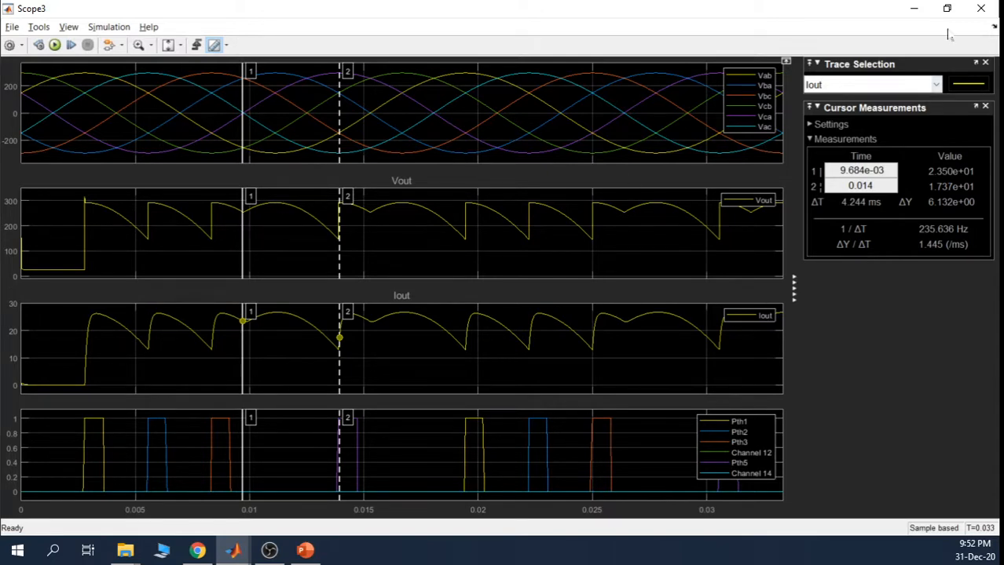
left_click(913, 8)
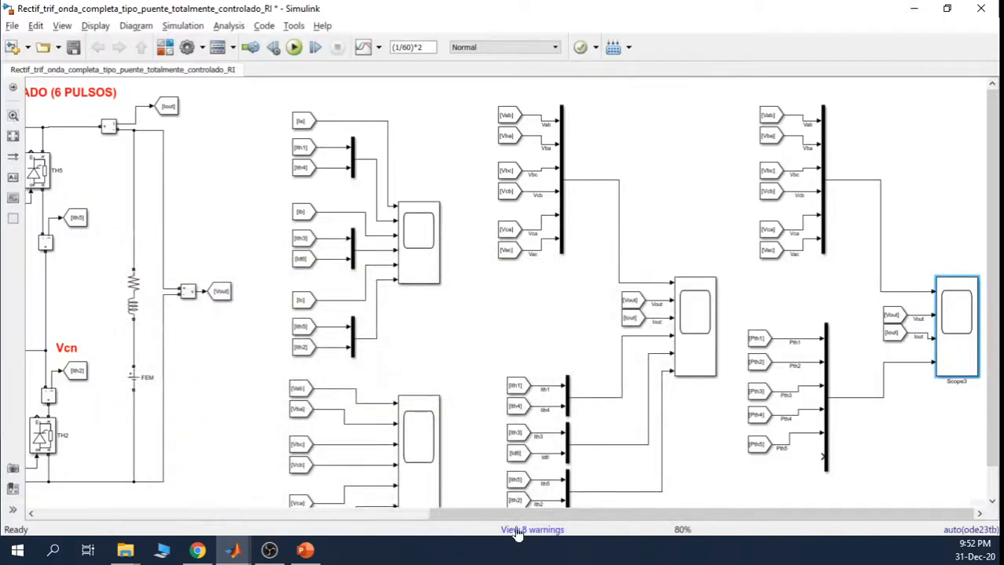
Set the phase delay of the pulse generator driving thyristor TH4 to (1/60)*(5/12)+(1/60)*(1/6)+alpha.
left_click_drag(534, 515, 201, 527)
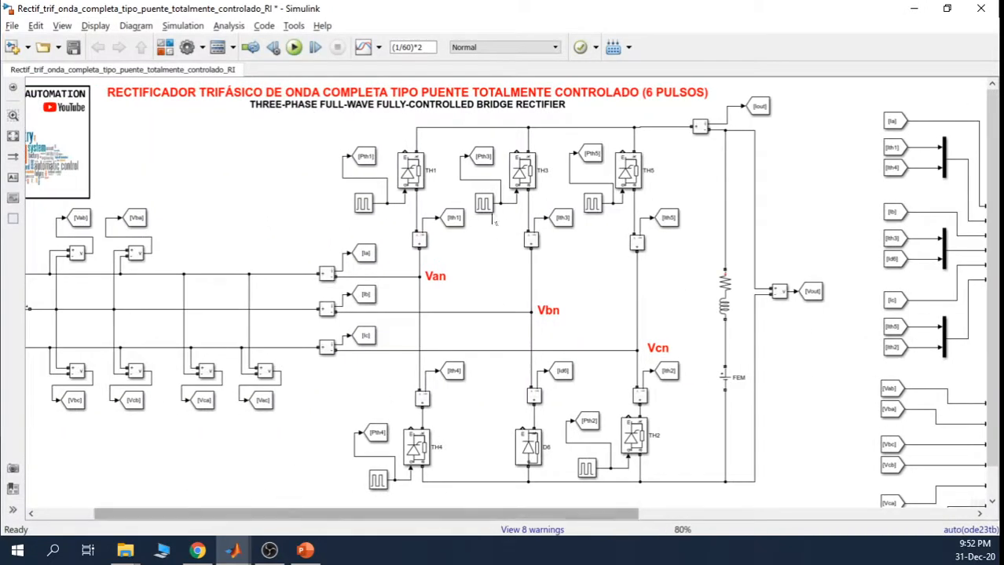
left_click(483, 206)
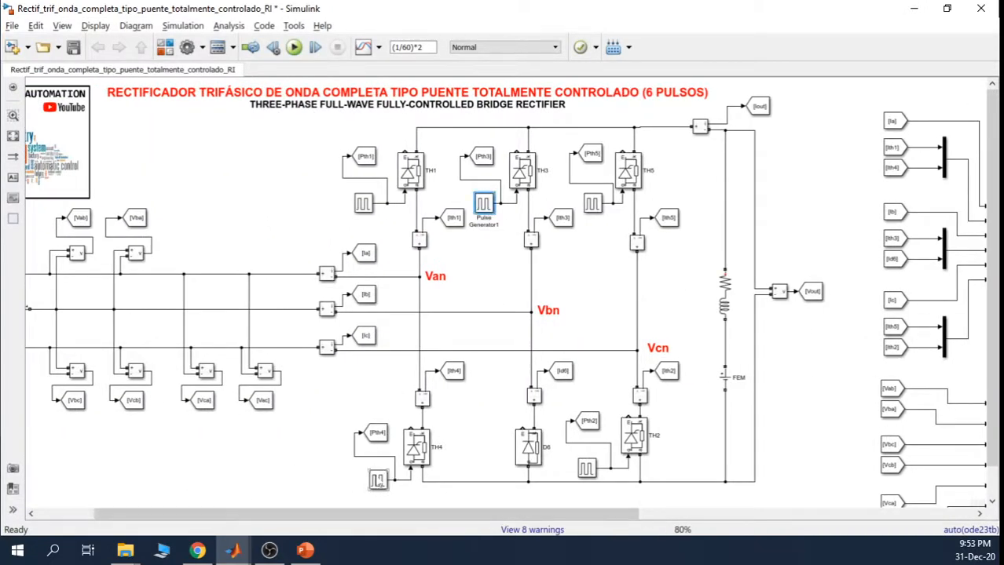
left_click(379, 479)
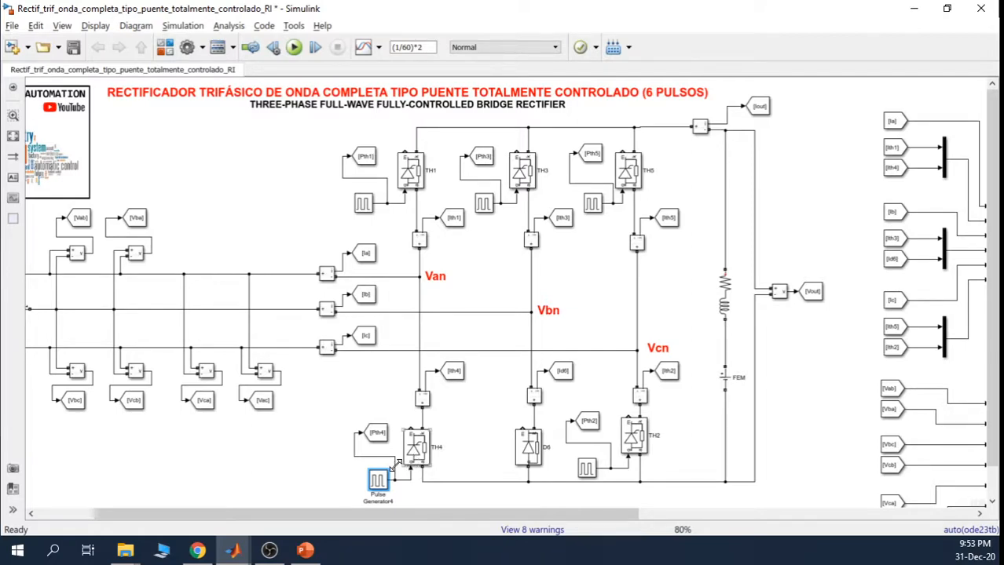
double_click(378, 480)
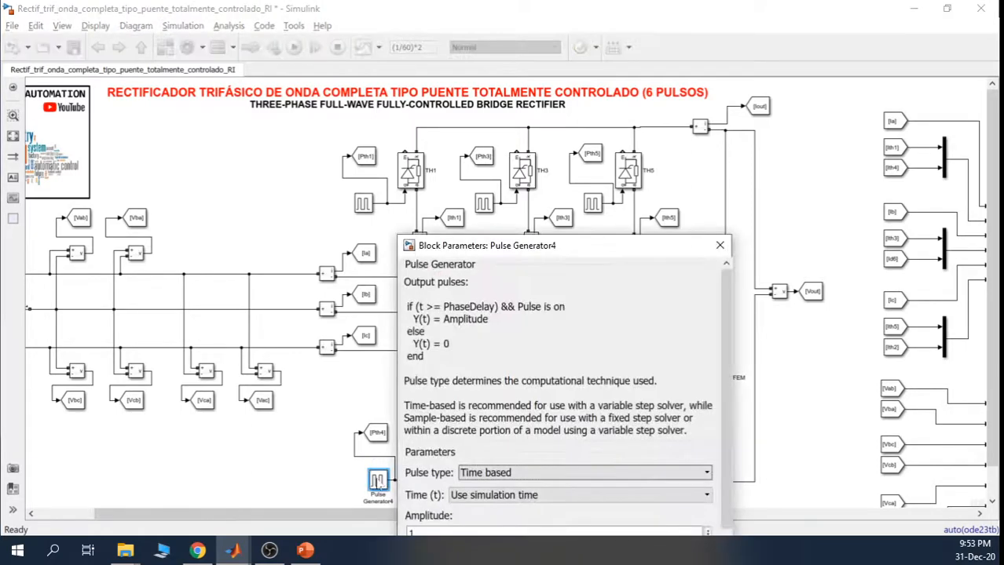
left_click_drag(595, 244, 659, 54)
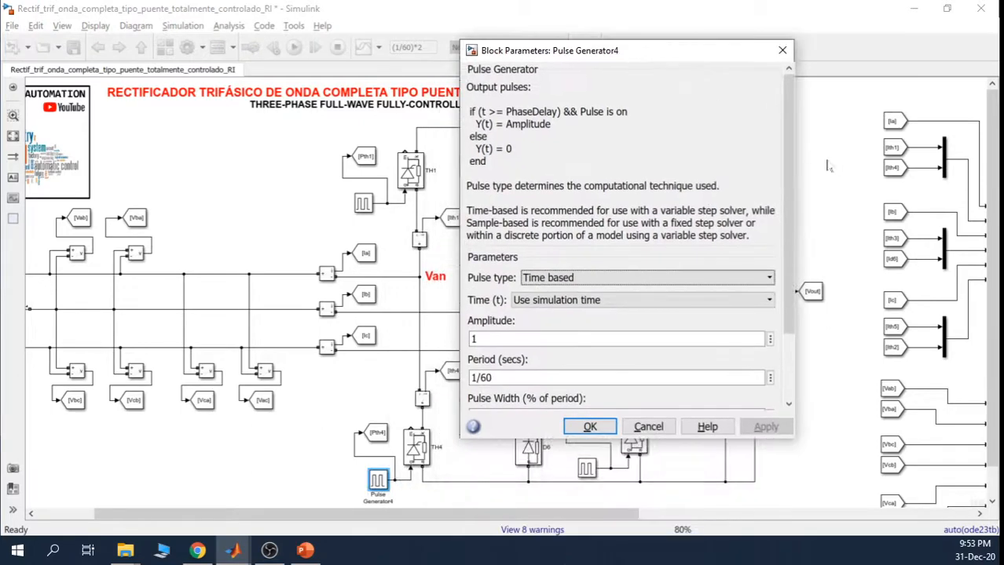
scroll(791, 275, "down", 3)
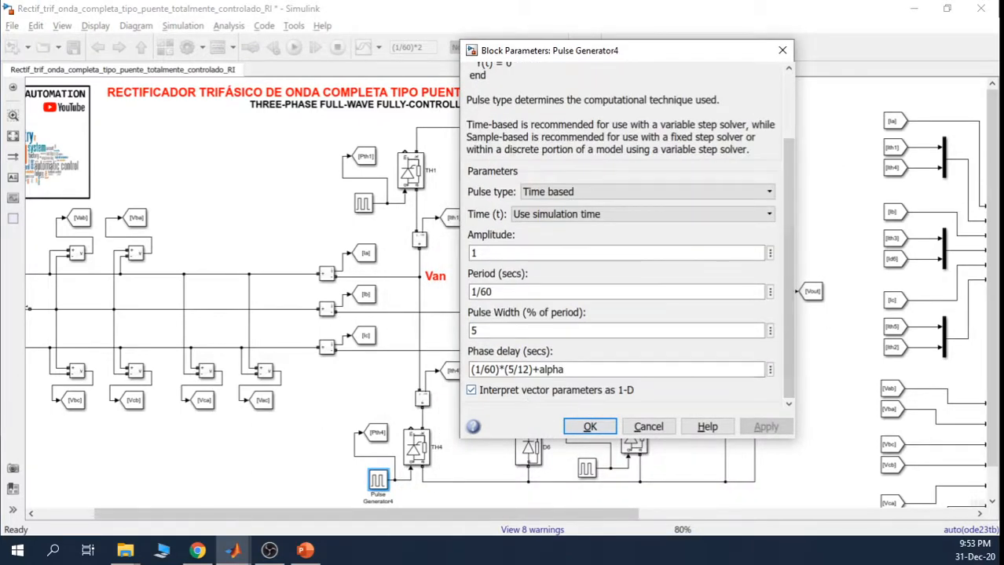
left_click_drag(567, 369, 470, 369)
left_click(532, 370)
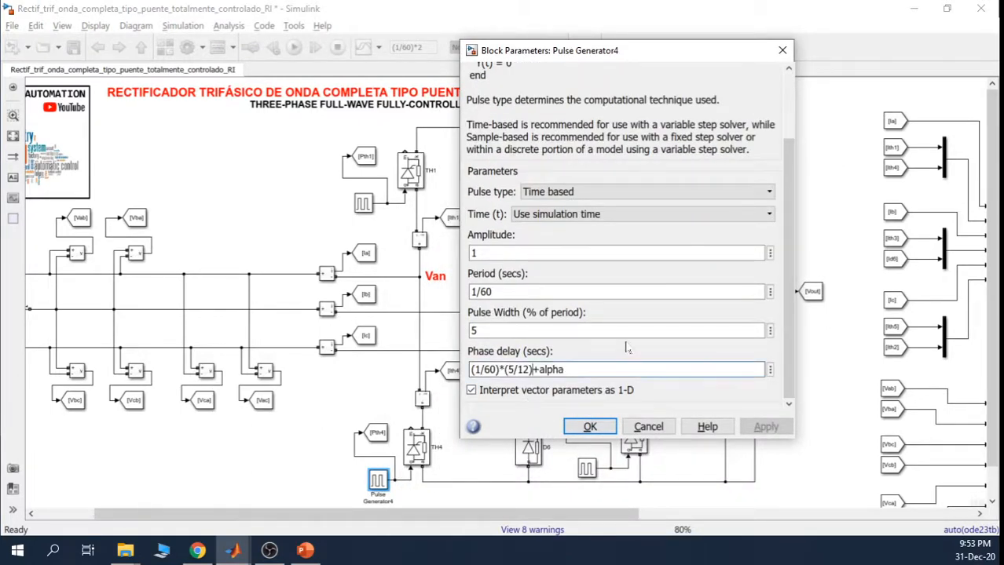
type("+")
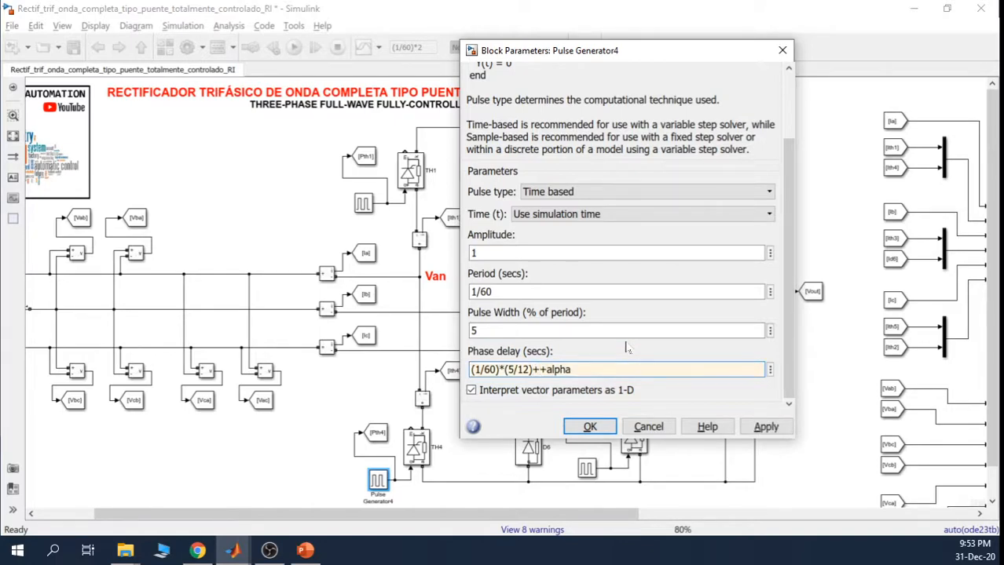
type("(1/60)*")
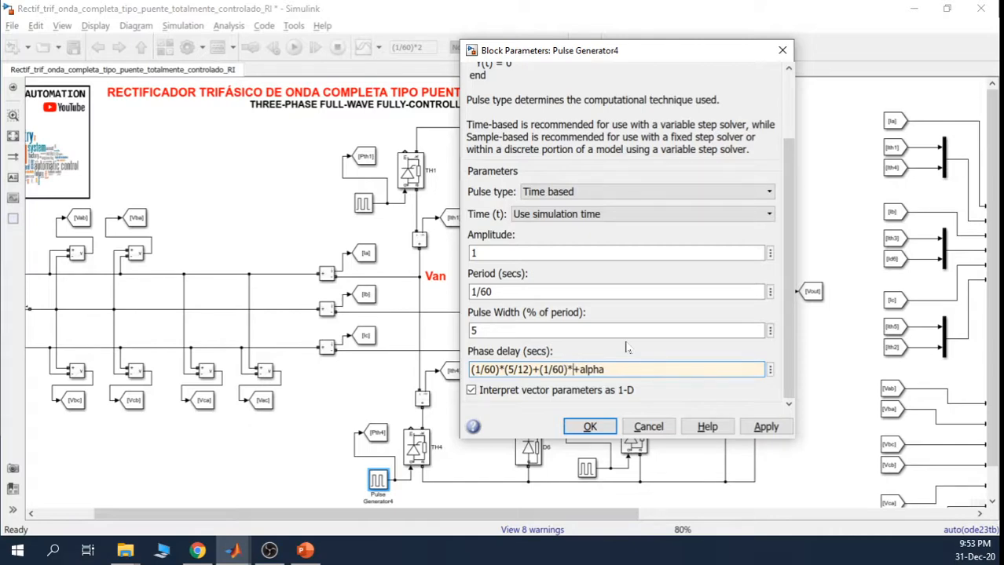
type("(1/6)")
key("shift+Left")
key("shift+Left")
key("shift+Left")
key("shift+Left")
key("shift+Left")
key("shift+Left")
key("shift+Left")
key("shift+Left")
key("shift+Left")
key("shift+Left")
key("shift+Left")
key("shift+Left")
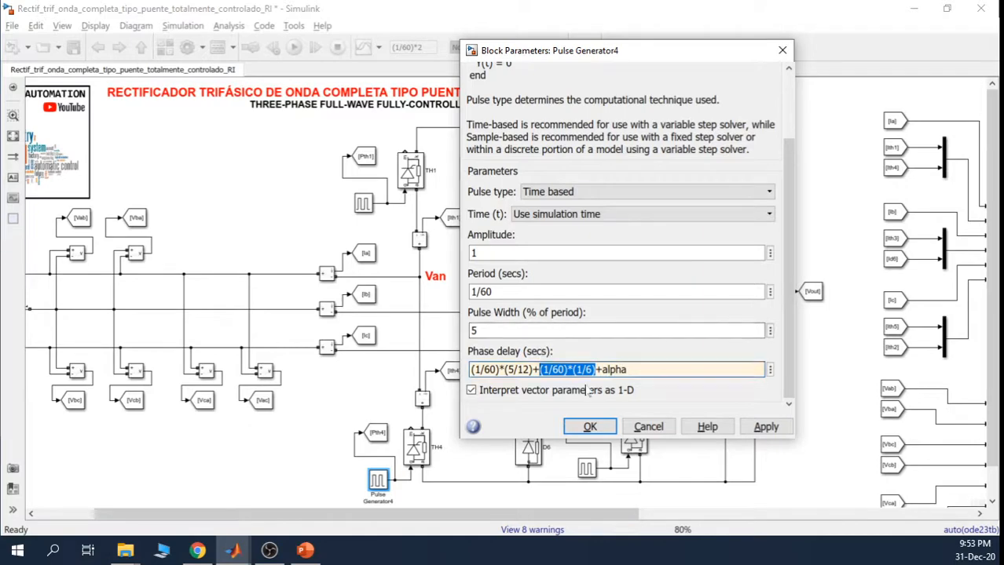
left_click(768, 430)
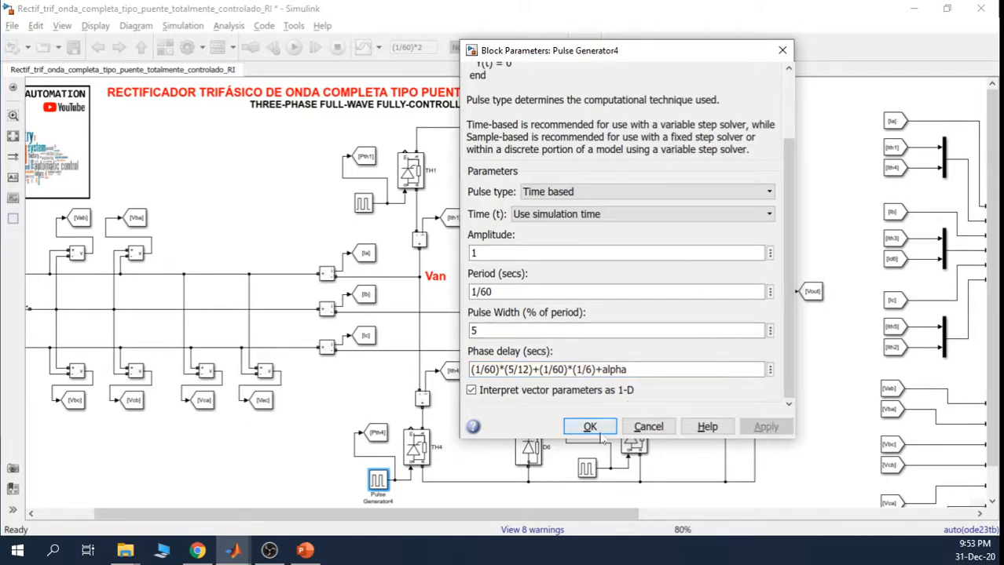
left_click(589, 427)
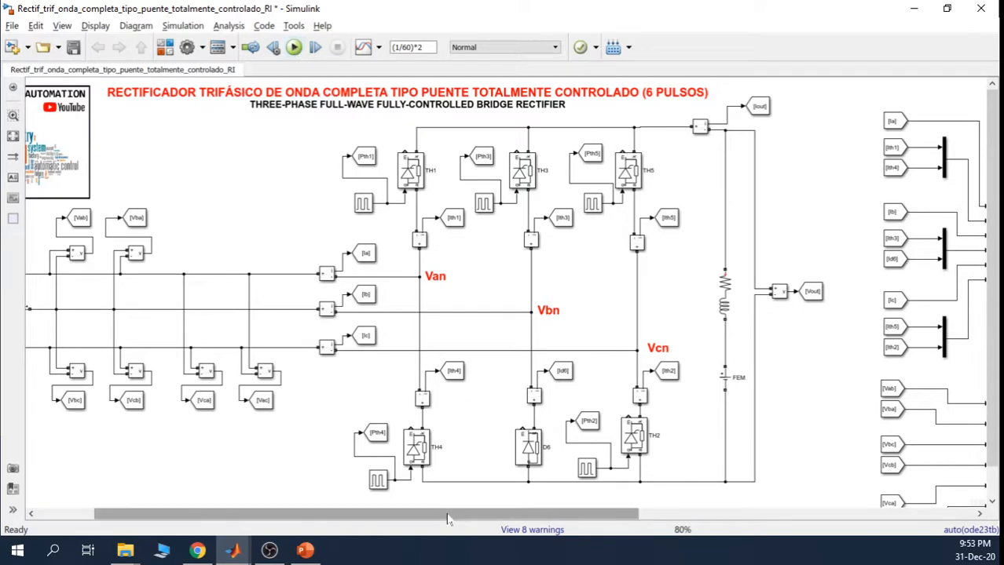
Review the output voltage, output current and gate pulses in the gate-pulse scope.
left_click_drag(448, 514, 956, 511)
left_click(958, 330)
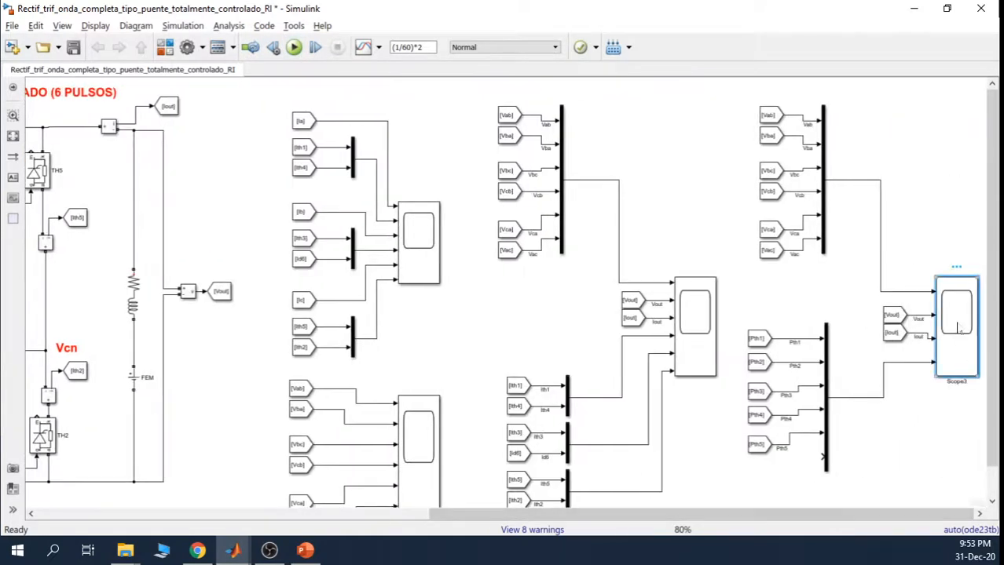
double_click(957, 328)
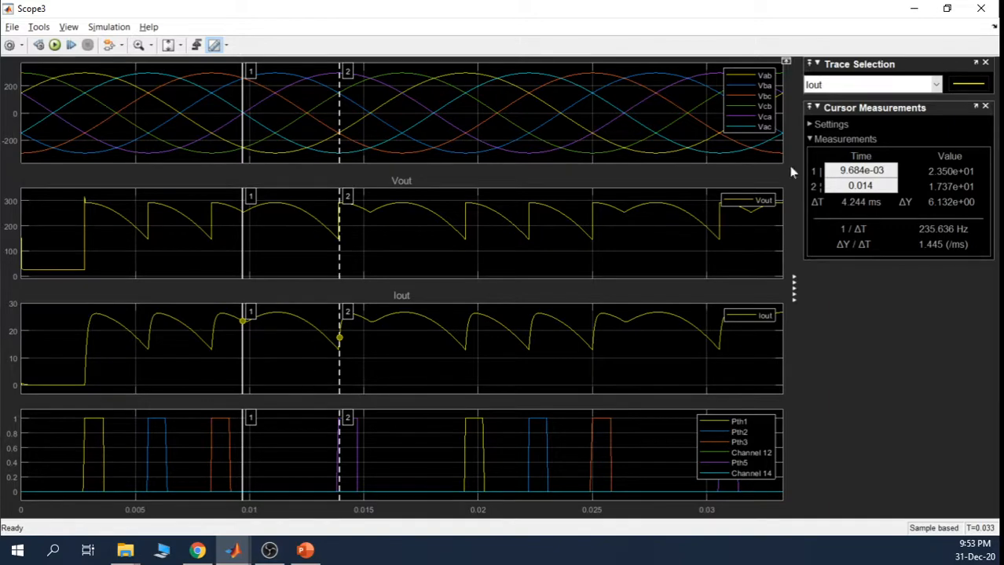
left_click(914, 8)
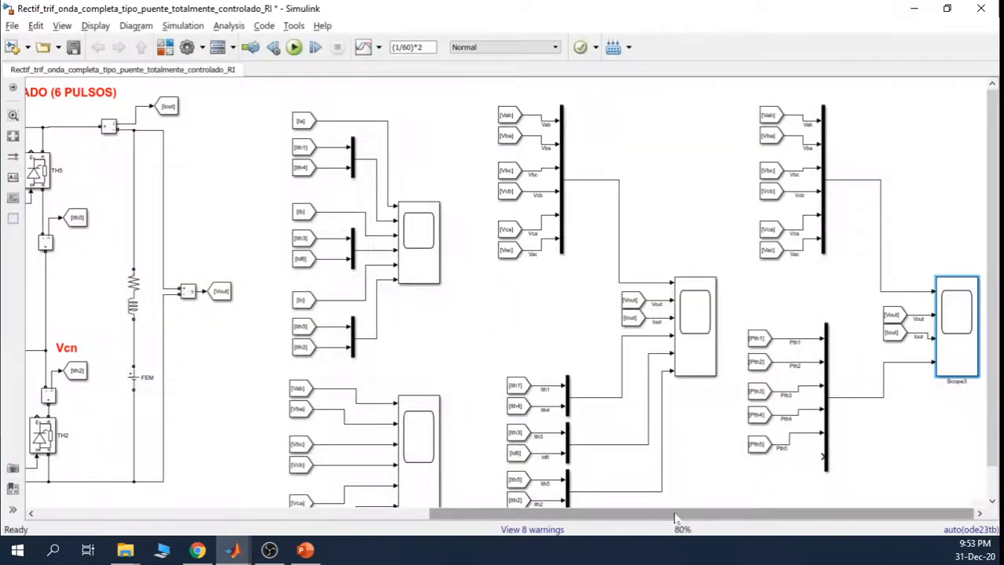
Run the simulation and display the updated waveforms in the gate-pulse scope.
left_click_drag(674, 518, 388, 519)
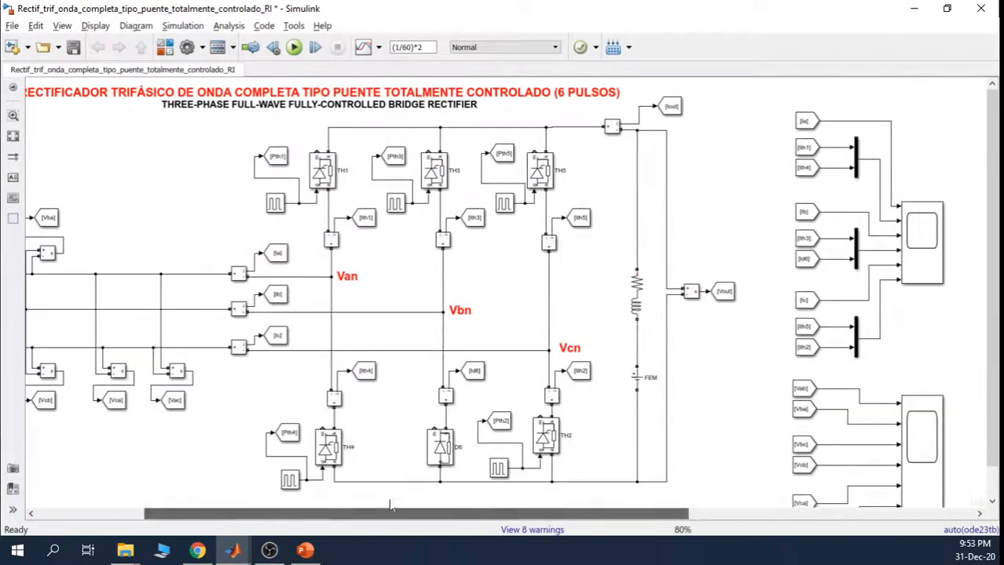
left_click(294, 47)
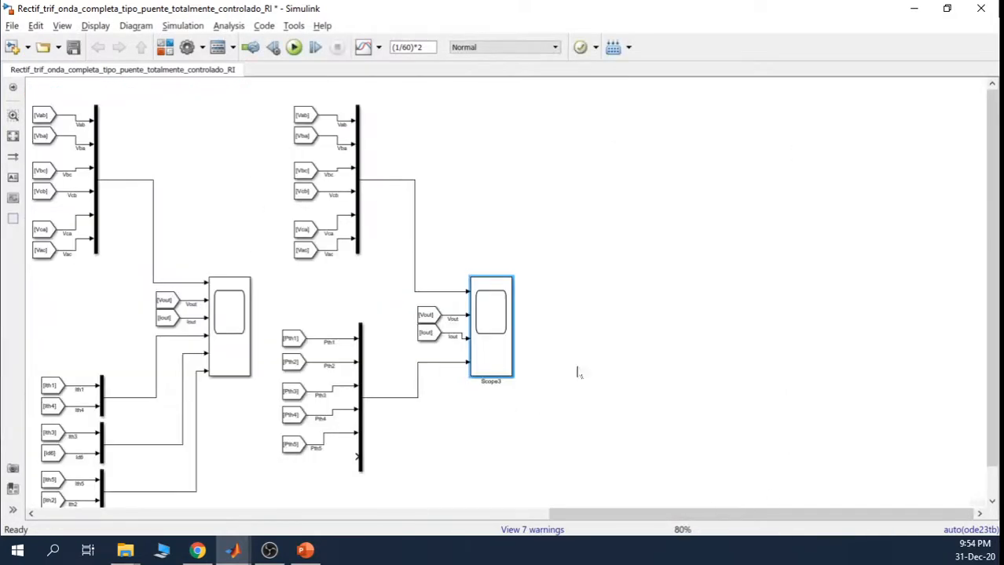
double_click(514, 331)
left_click(496, 298)
double_click(496, 298)
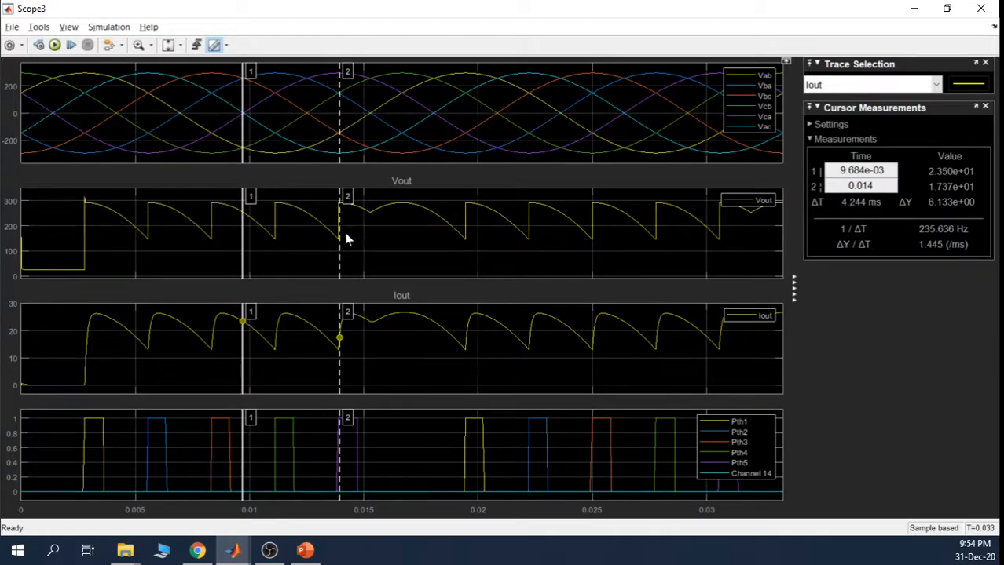
Place cursor 2 at about 0.019 s and cursor 1 at about 2.765 ms to measure one full output period.
left_click_drag(341, 238, 347, 236)
left_click_drag(453, 233, 467, 233)
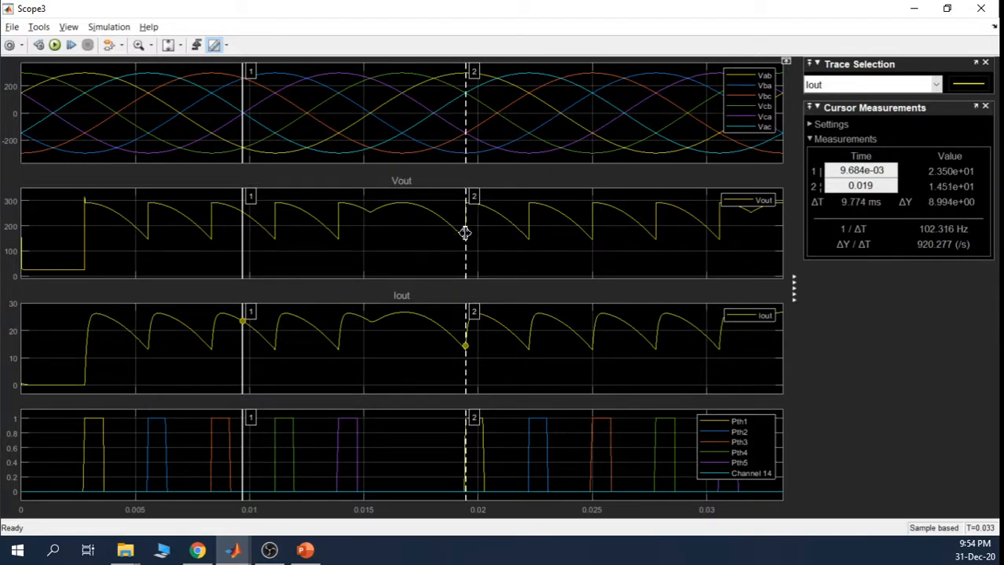
left_click_drag(245, 262, 71, 248)
left_click_drag(73, 248, 84, 248)
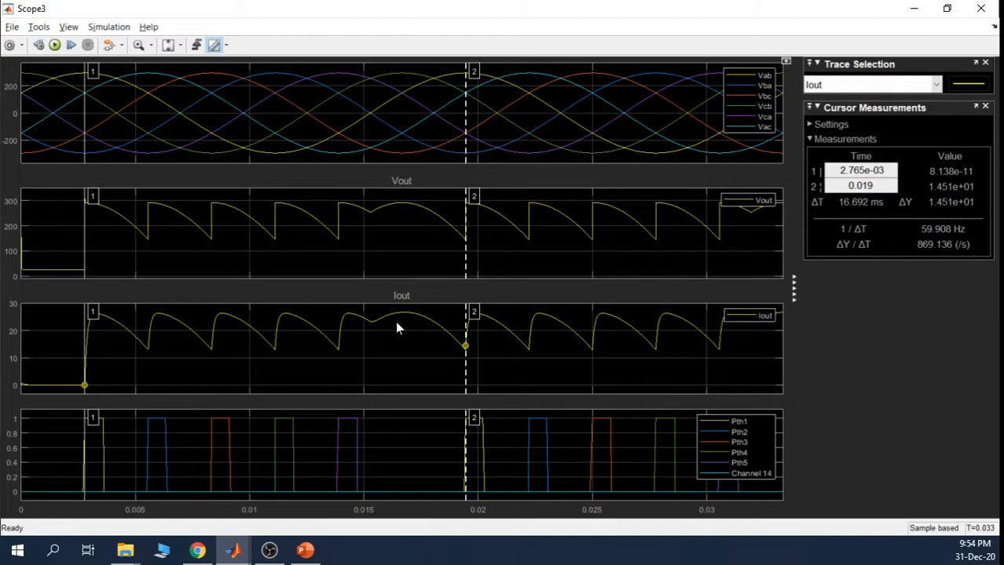
Examine the remaining diode D6 in the lower group of the rectifier bridge.
left_click(914, 10)
left_click_drag(649, 514, 220, 550)
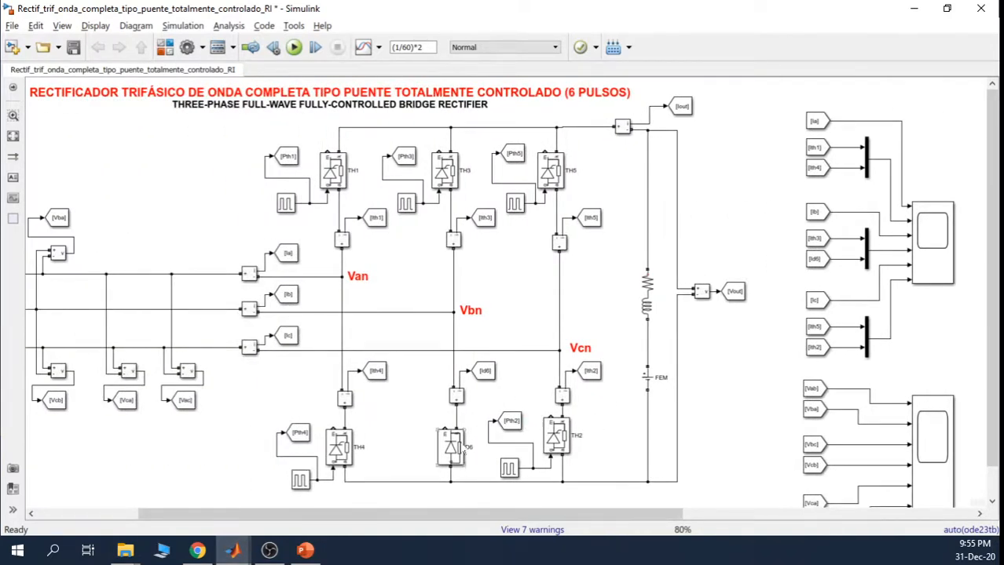
left_click(458, 448)
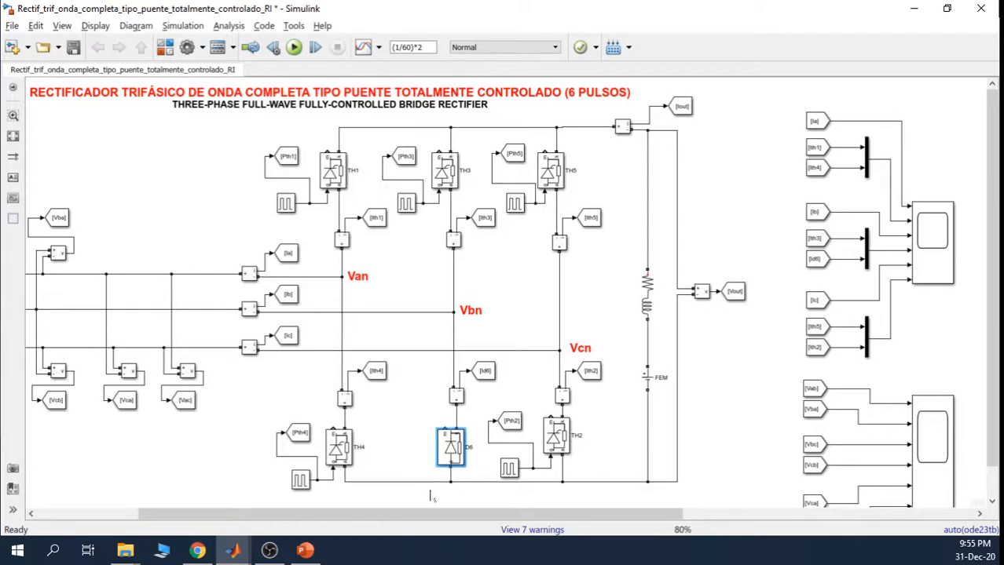
In the gate-pulse scope, place cursor 2 at about 0.015 s and cursor 1 at about 0.014 s.
left_click_drag(441, 515, 907, 380)
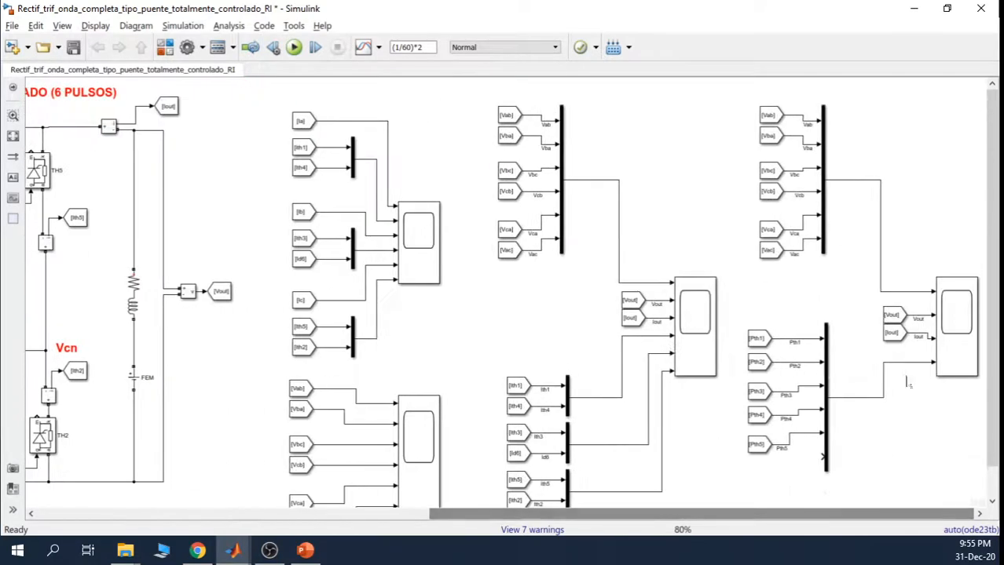
double_click(954, 318)
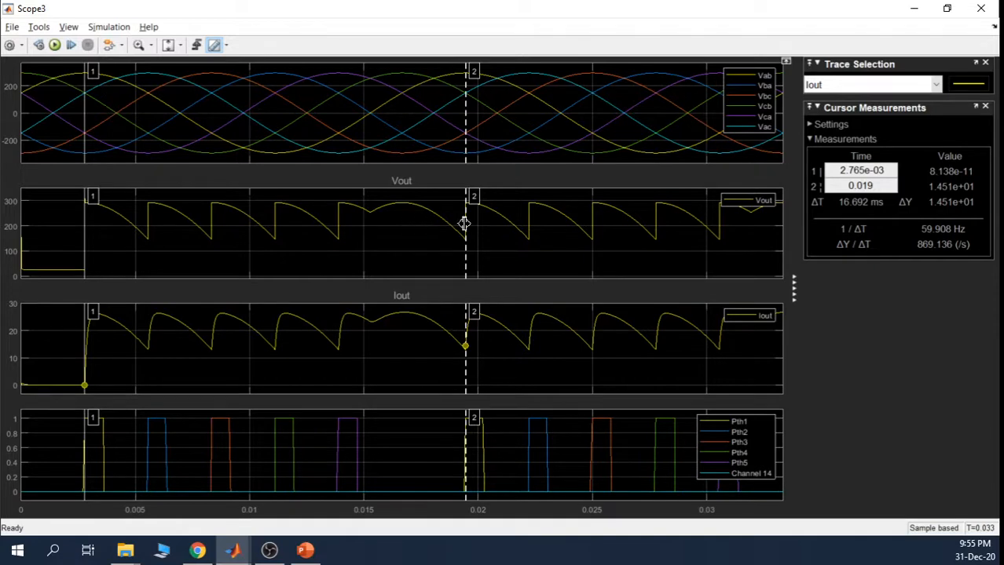
left_click_drag(465, 222, 369, 233)
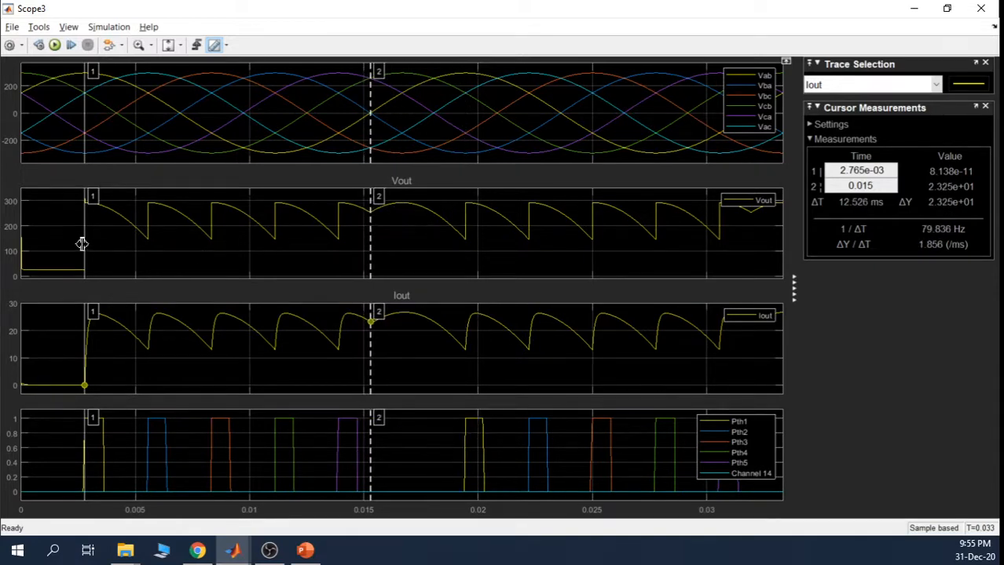
left_click_drag(85, 242, 339, 227)
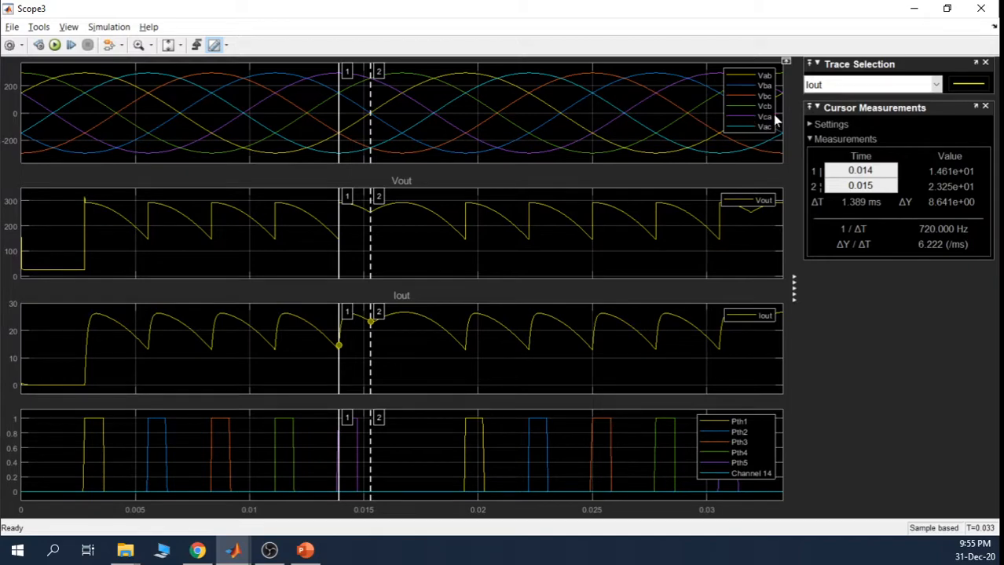
Examine the bridge's conduction path through thyristors TH5 and TH4.
left_click(914, 10)
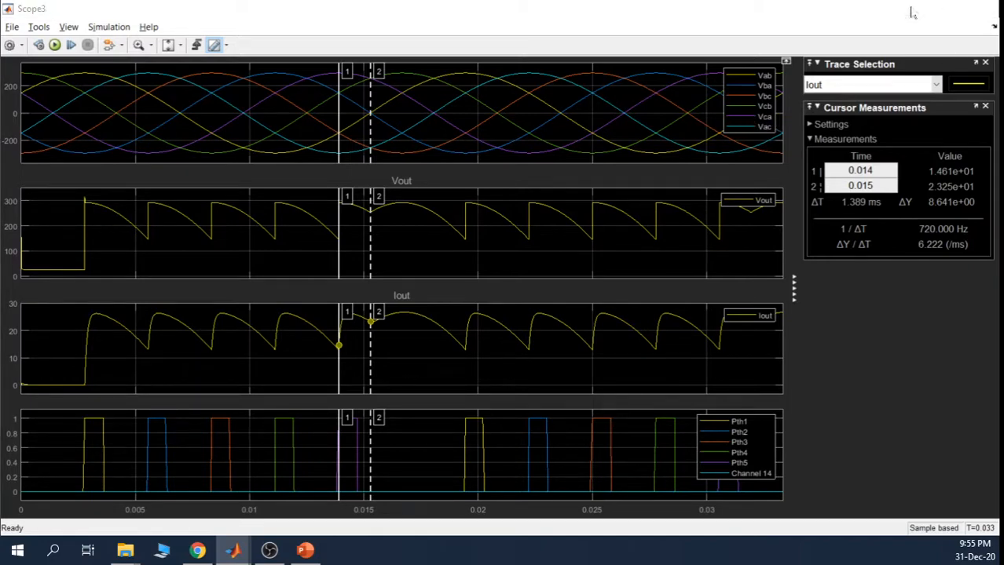
left_click_drag(485, 515, 235, 503)
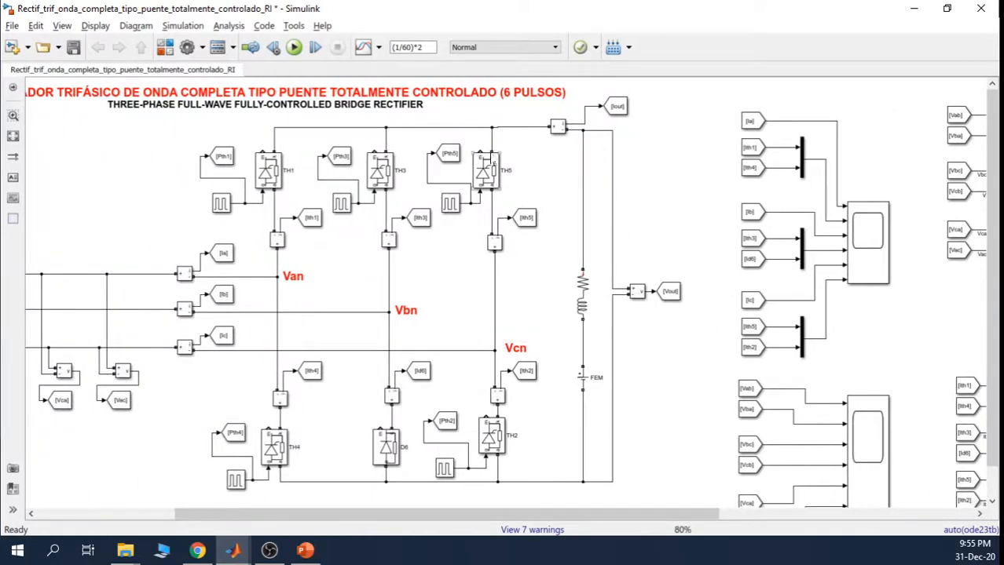
left_click(490, 175)
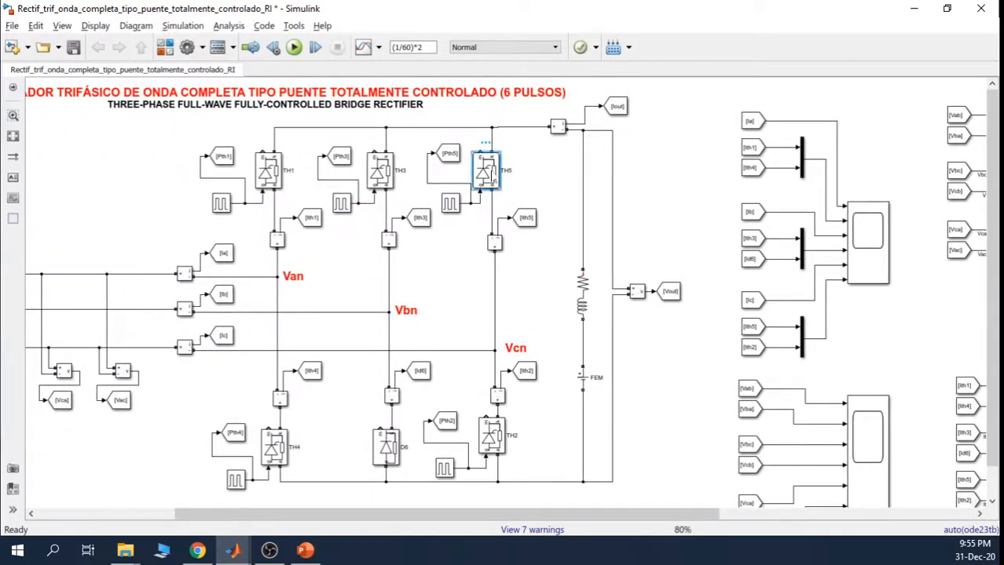
left_click(278, 463)
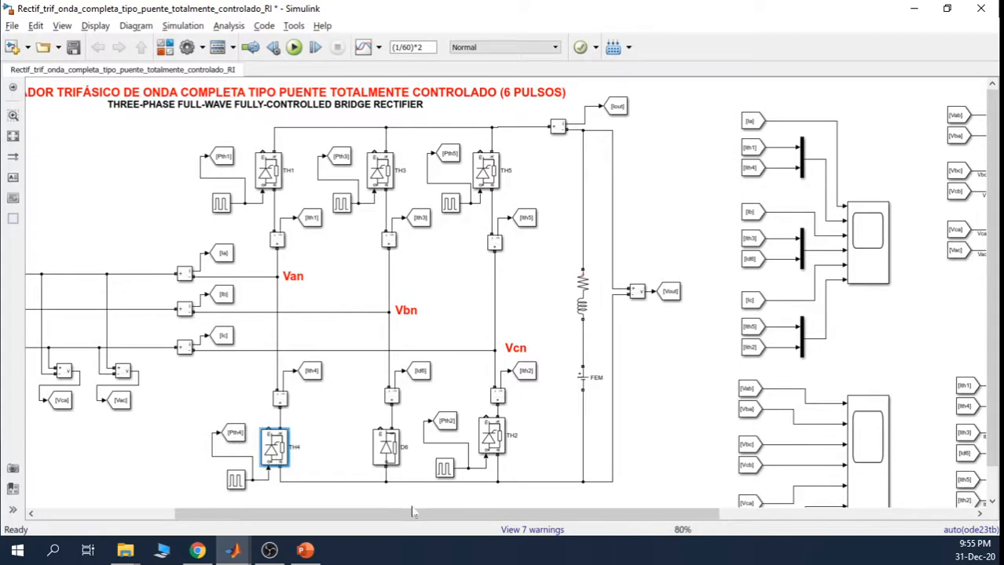
In Scope2, place cursor 2 at about 0.015 s and cursor 1 at about 0.014 s.
left_click_drag(416, 512, 561, 505)
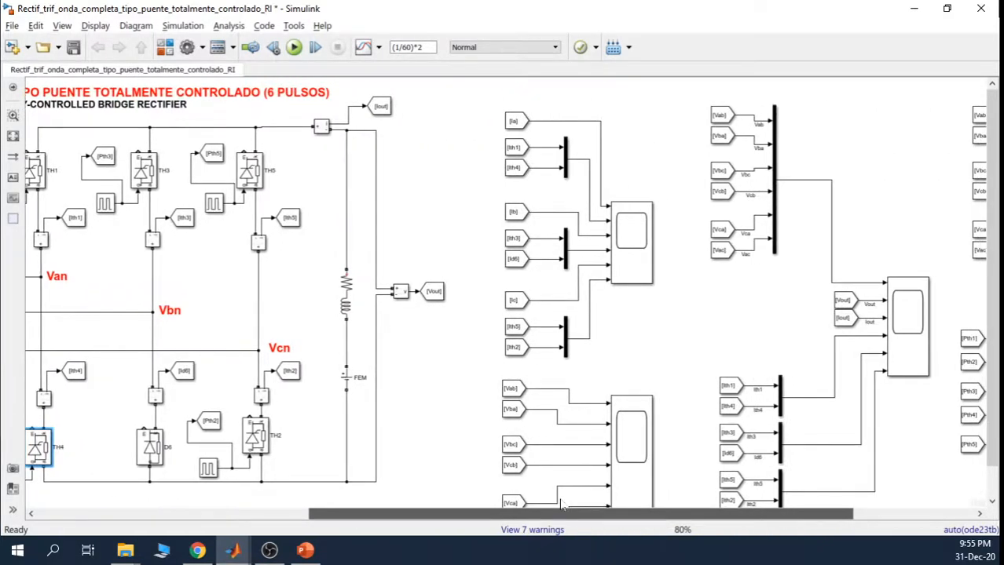
left_click_drag(561, 505, 759, 496)
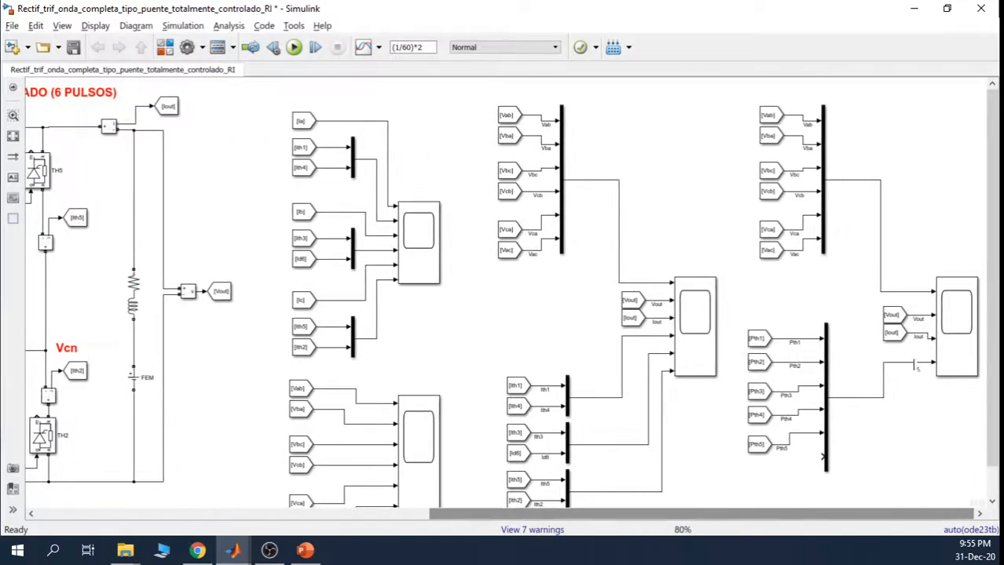
left_click(694, 320)
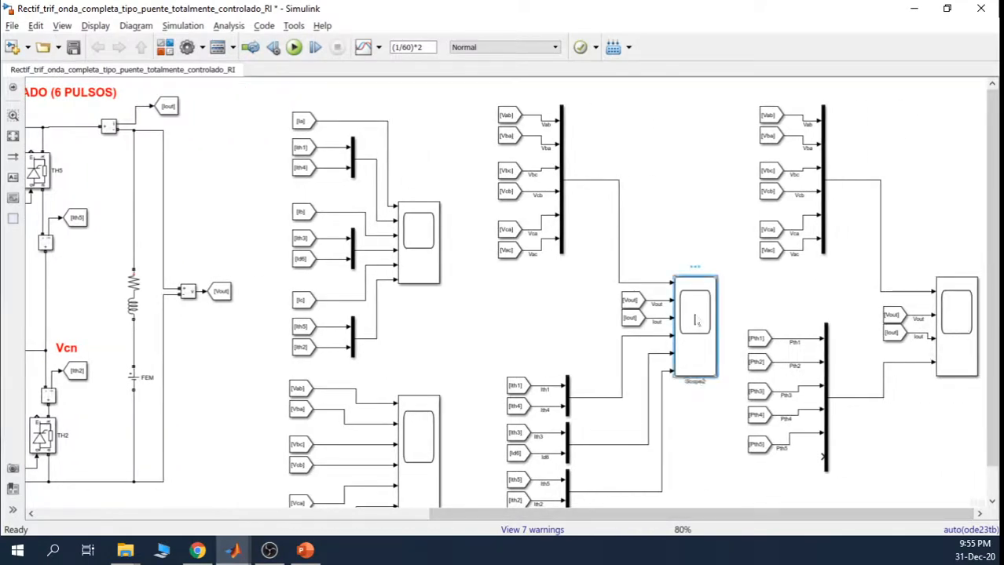
double_click(694, 320)
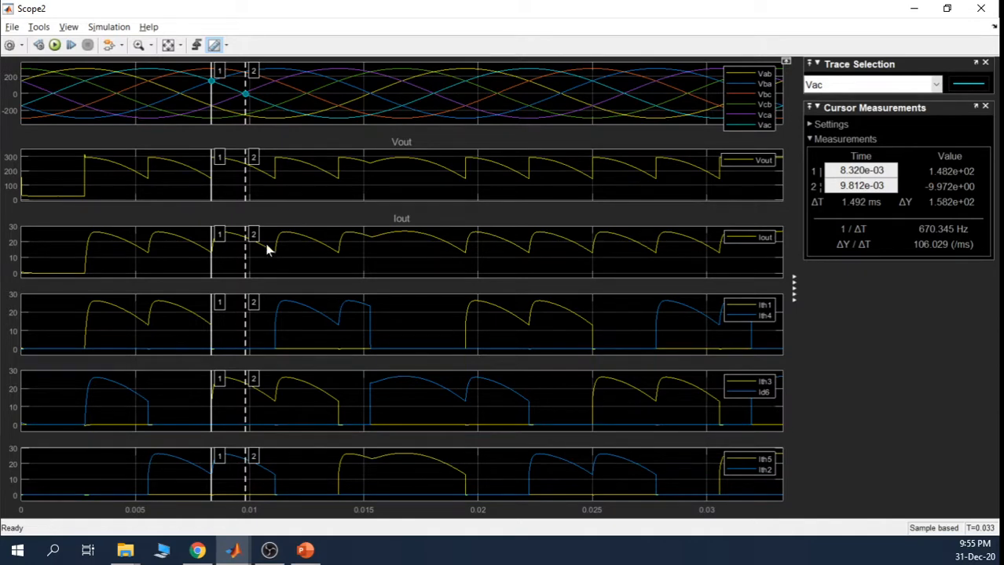
left_click_drag(247, 195, 370, 189)
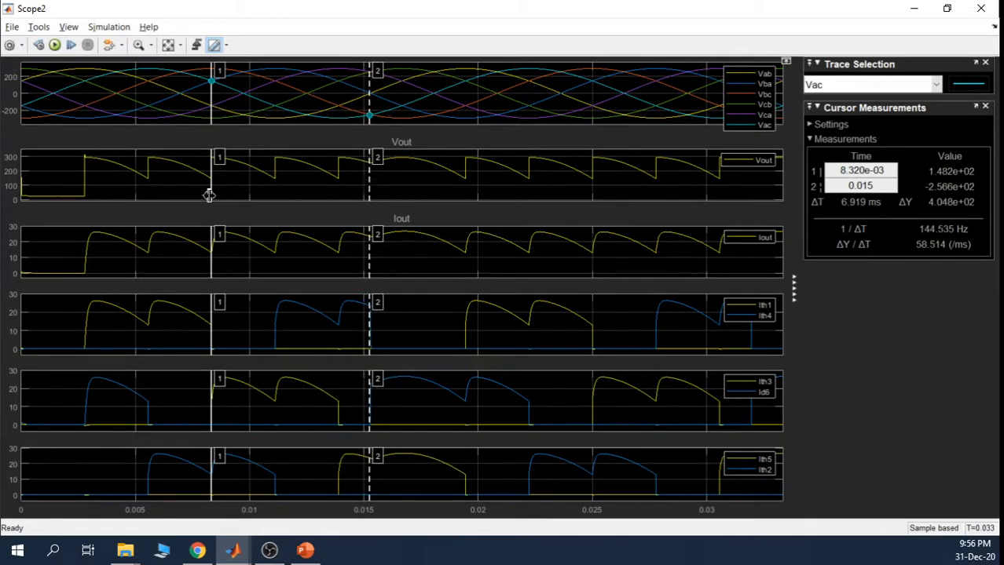
left_click_drag(300, 185, 337, 176)
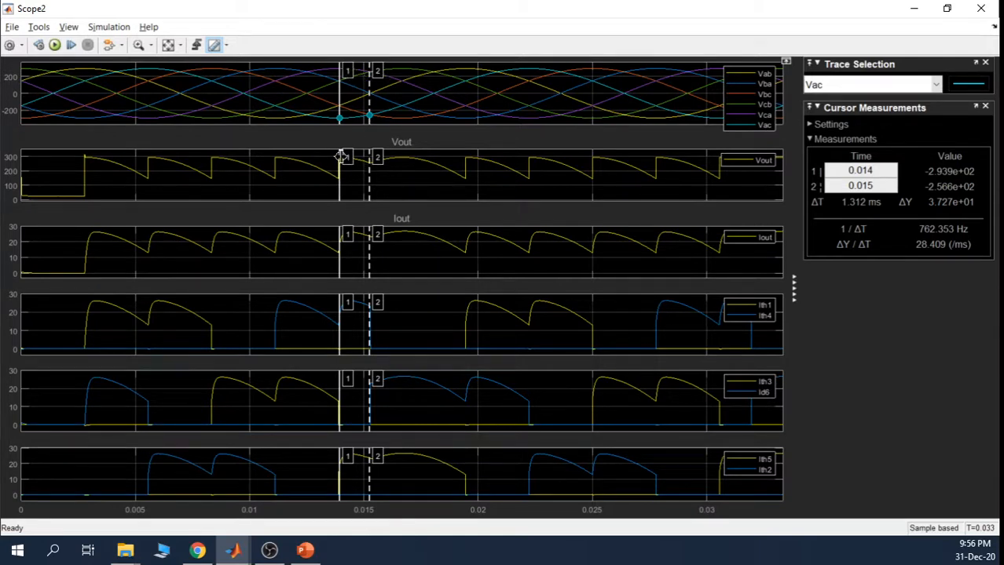
left_click(913, 9)
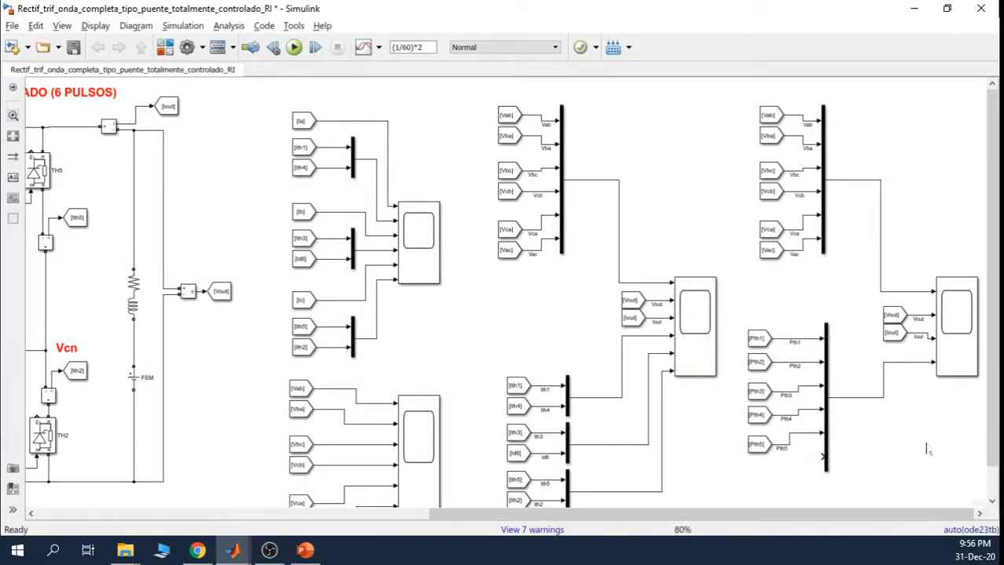
Examine the bridge's conduction paths, first thyristors TH5 and TH4, then TH5 and diode D6.
left_click_drag(817, 513, 525, 543)
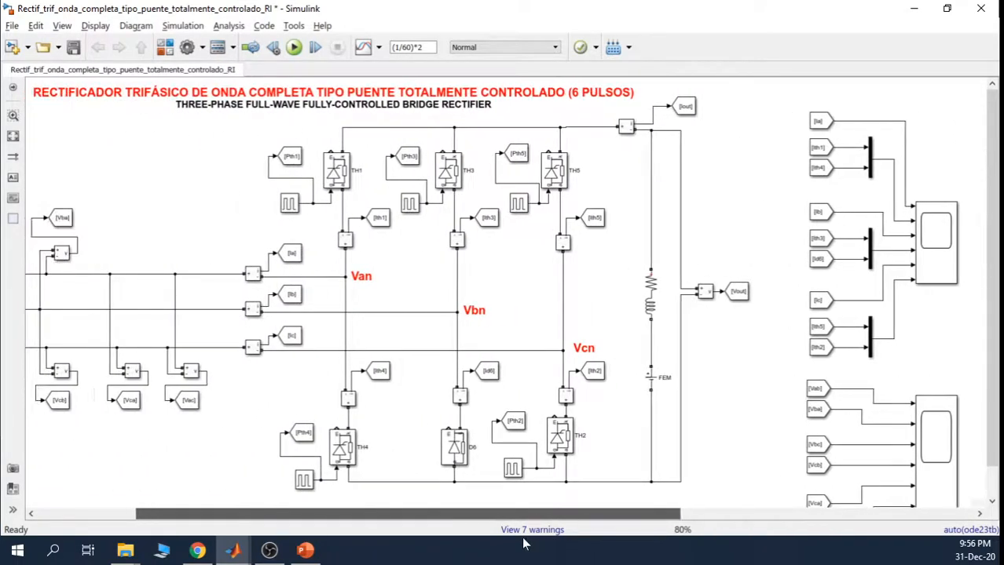
left_click_drag(524, 543, 523, 543)
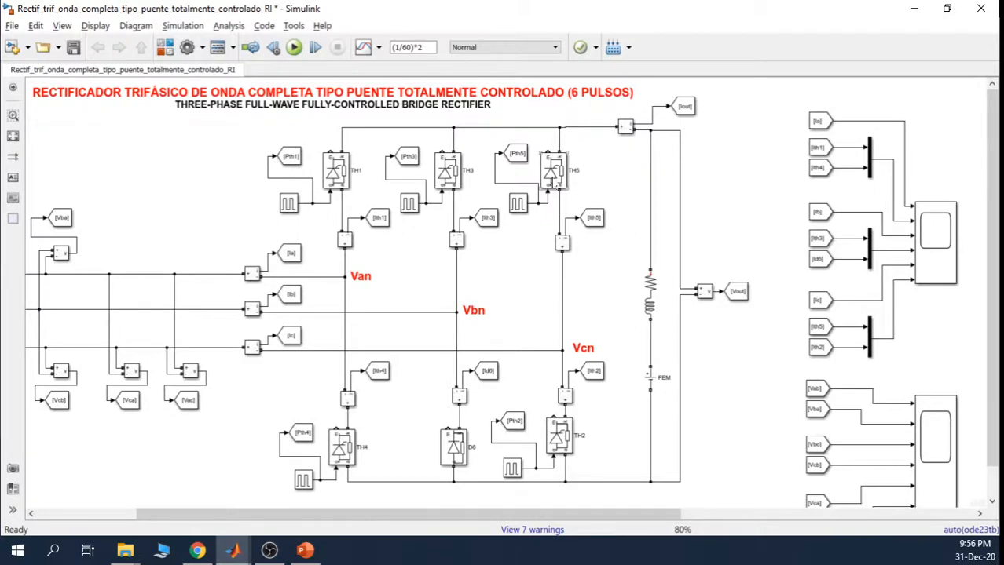
left_click(554, 181)
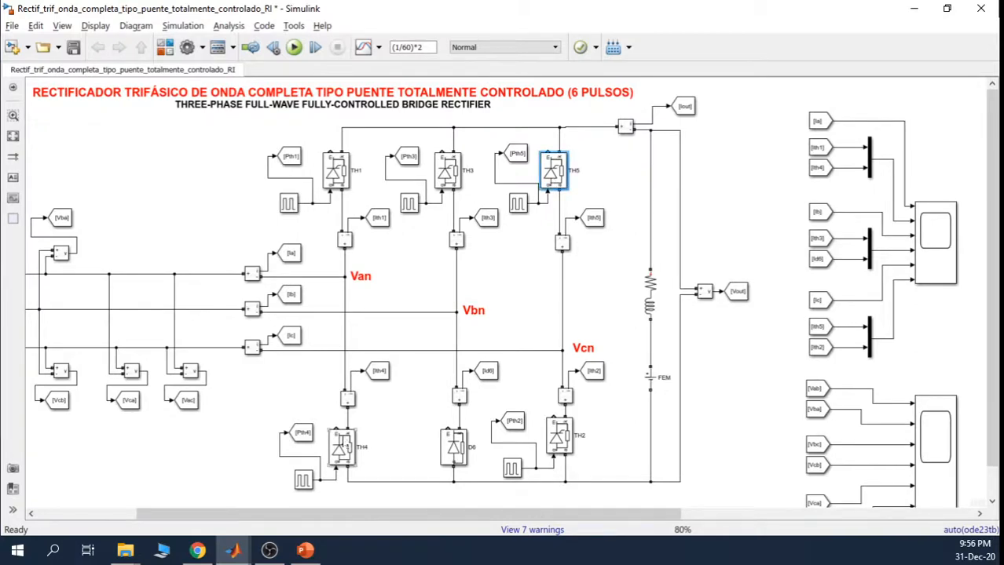
left_click(343, 446)
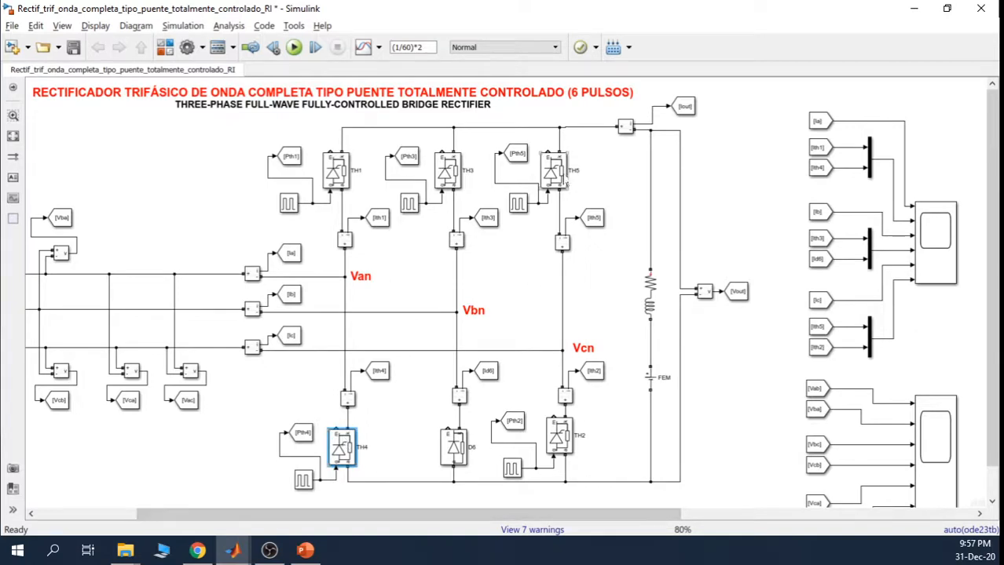
left_click(559, 180)
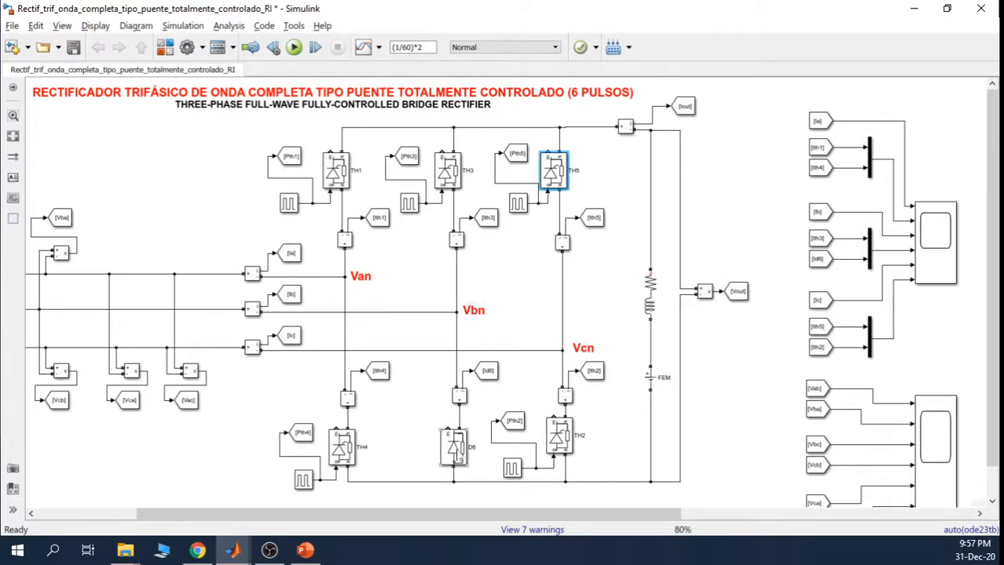
left_click(458, 455)
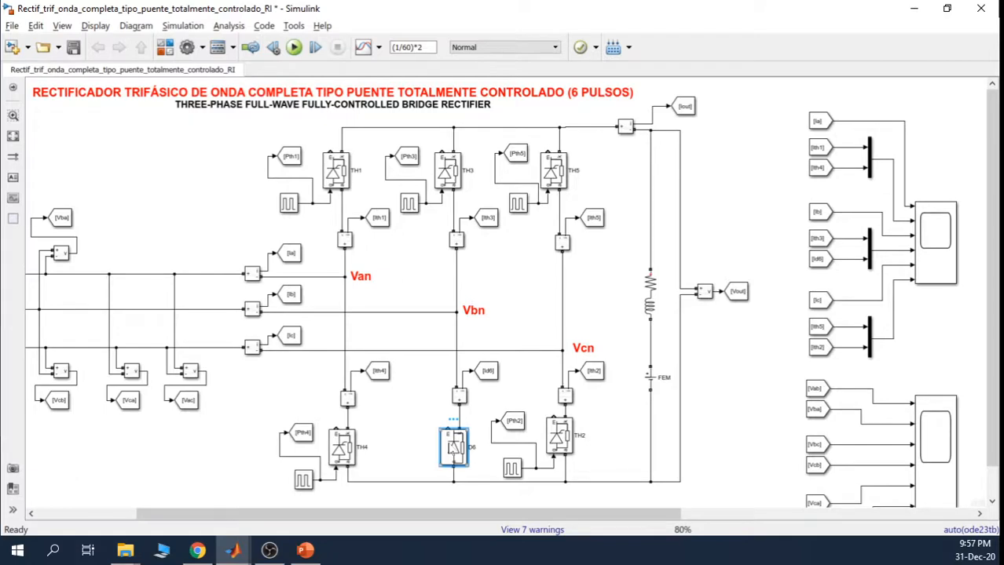
In Scope2, place cursor 2 at about 0.019 s and cursor 1 at about 0.015 s.
left_click_drag(479, 514, 773, 515)
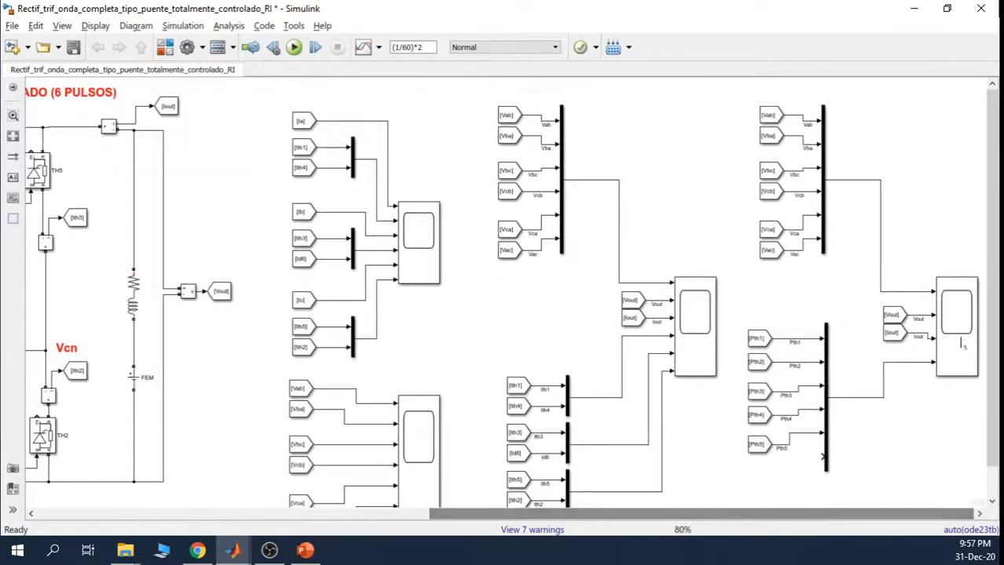
left_click(694, 311)
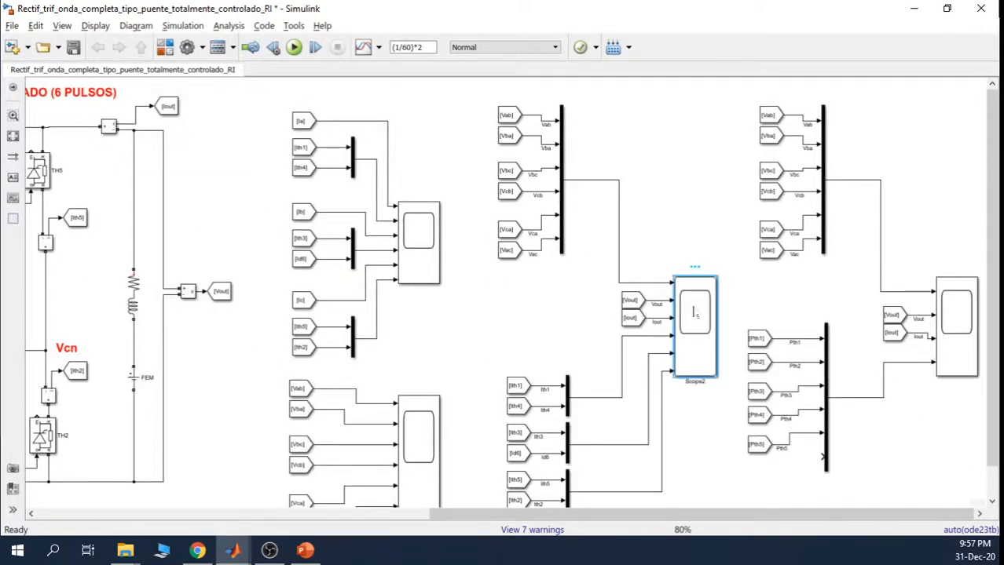
double_click(695, 311)
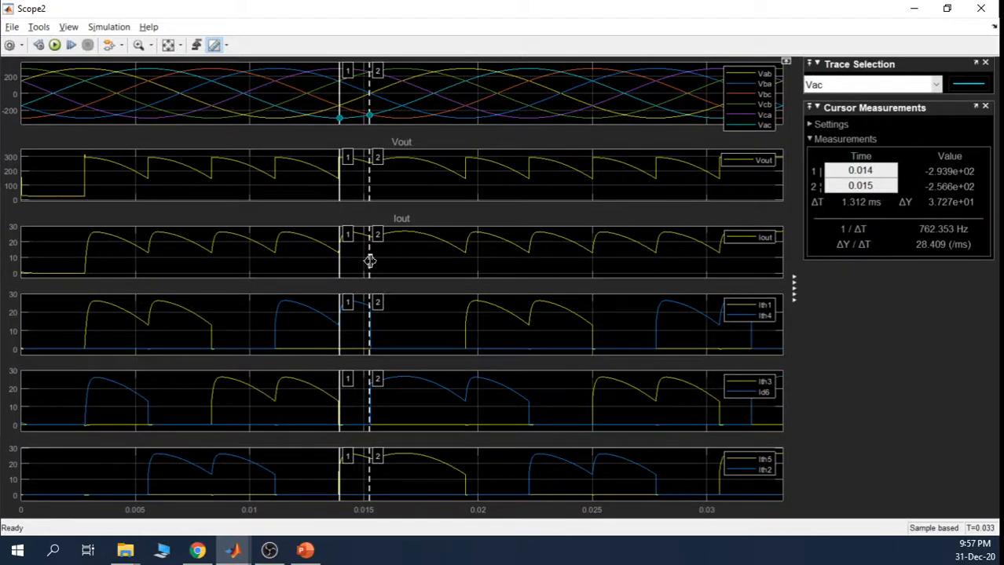
left_click_drag(370, 260, 465, 250)
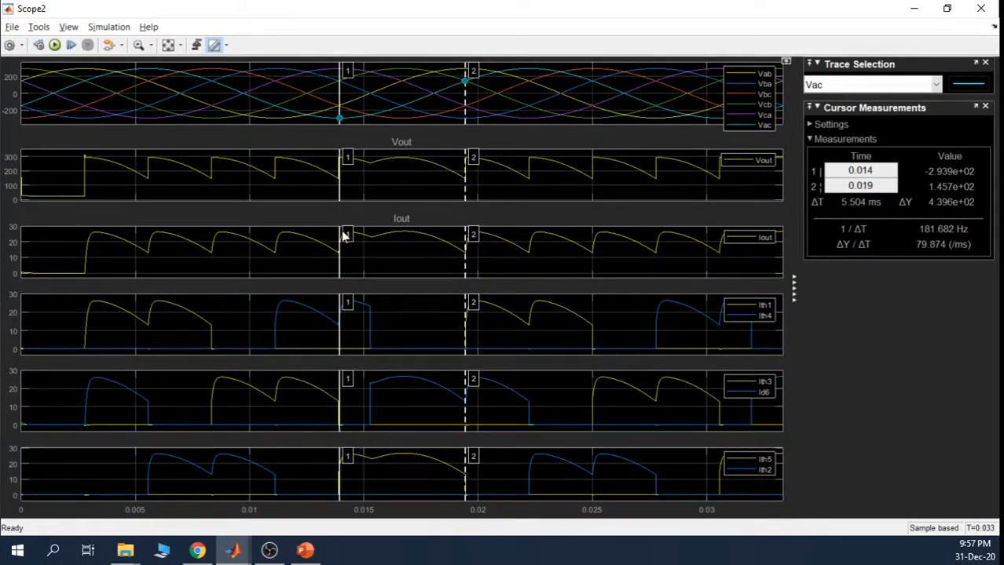
left_click_drag(341, 233, 370, 232)
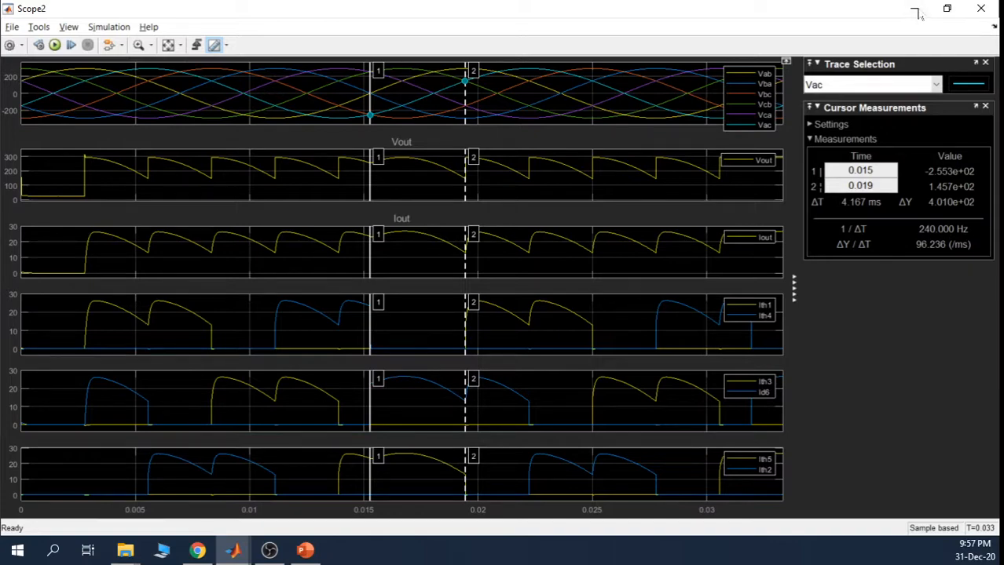
left_click(917, 11)
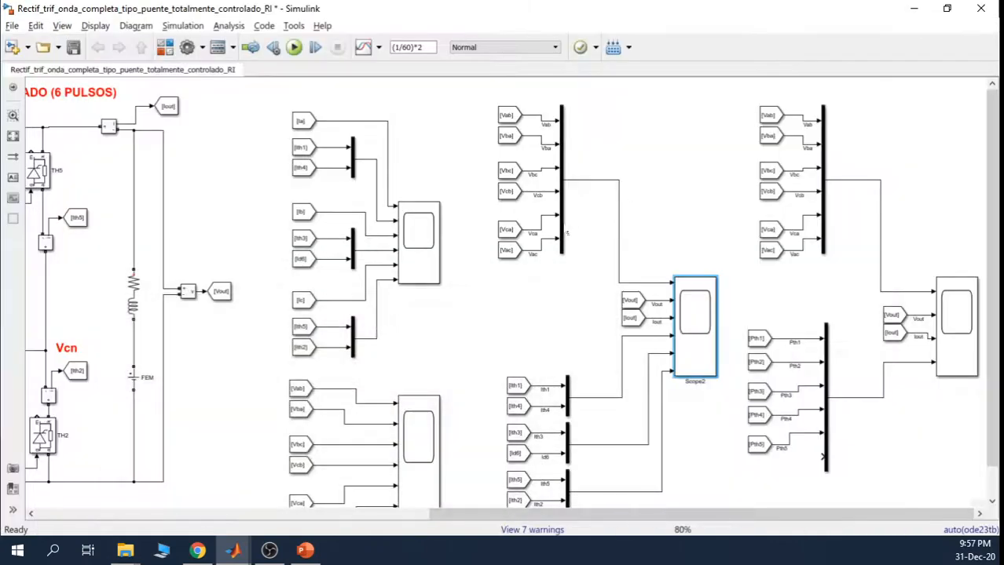
Delete diode D6 from the lower group of the rectifier bridge.
left_click_drag(494, 512, 220, 516)
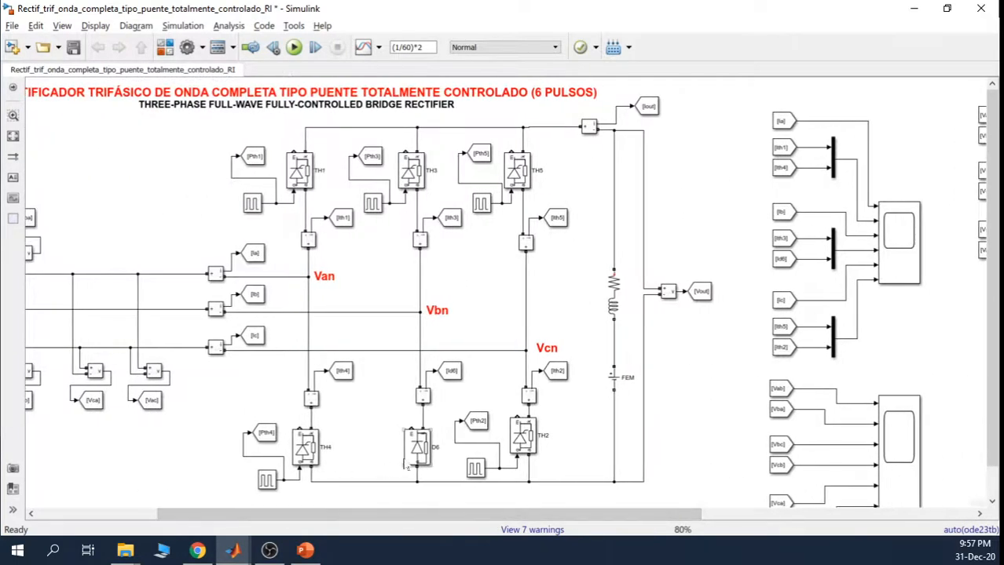
left_click(422, 462)
key("Delete")
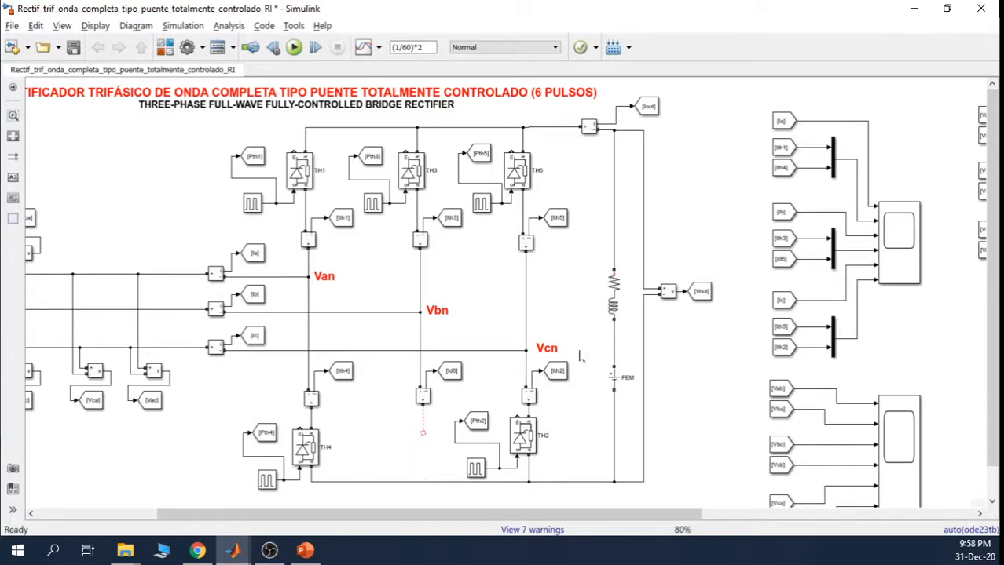
Copy TH5 with its pulse generator and Goto block into the empty lower Vbn branch and connect it to the current sensor and lower bus.
left_click_drag(534, 212, 484, 156)
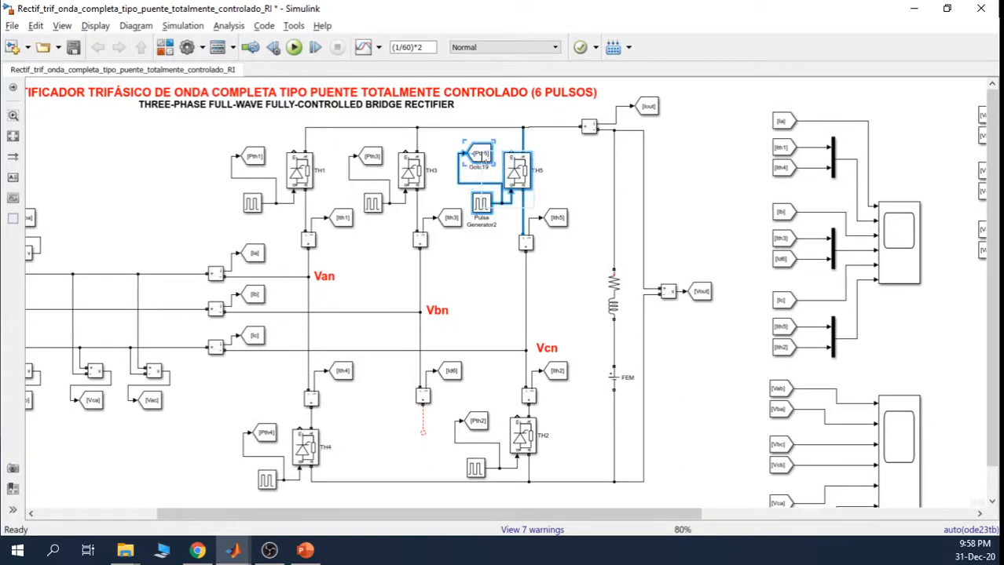
left_click(390, 428)
key("ctrl+v")
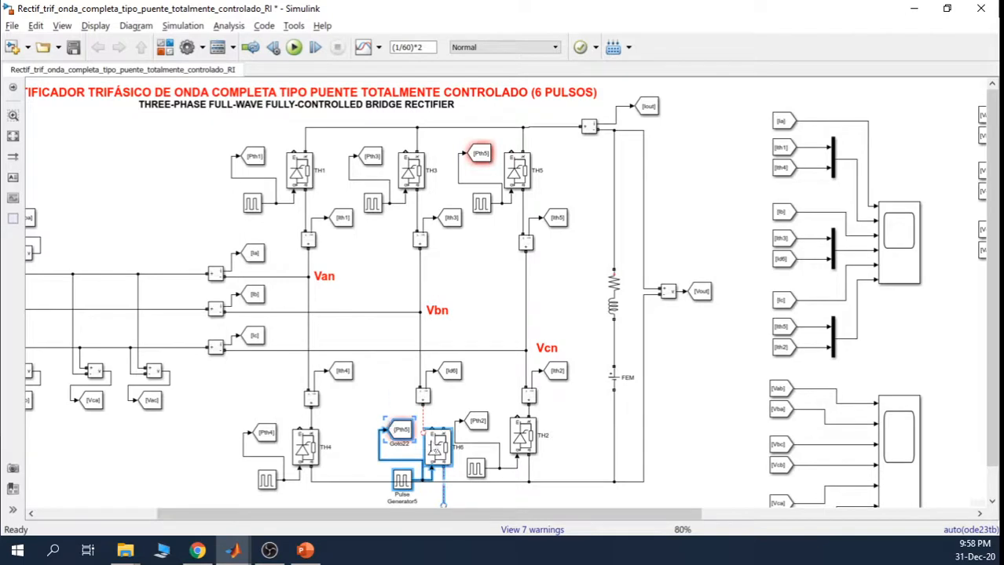
left_click_drag(435, 447, 414, 434)
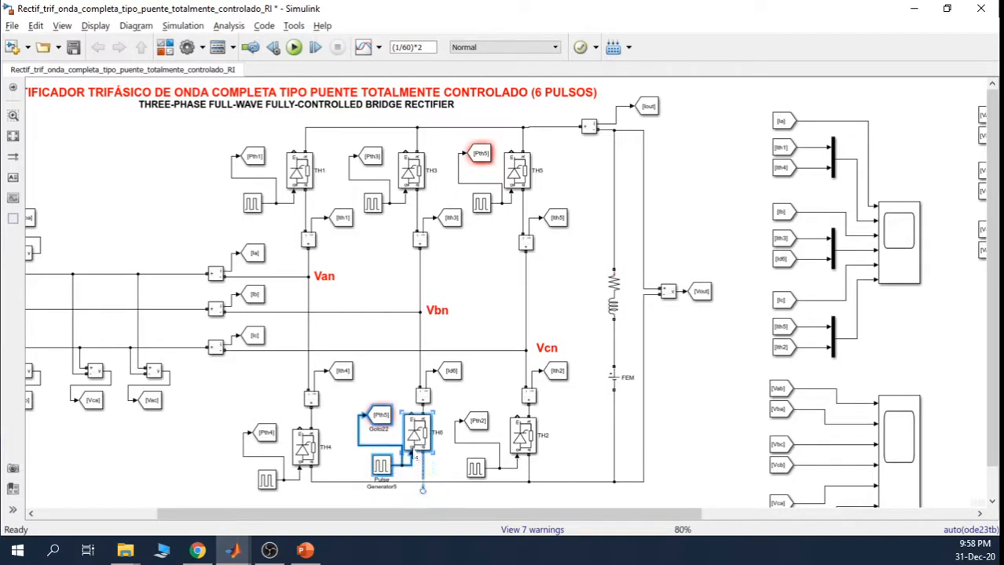
left_click(437, 472)
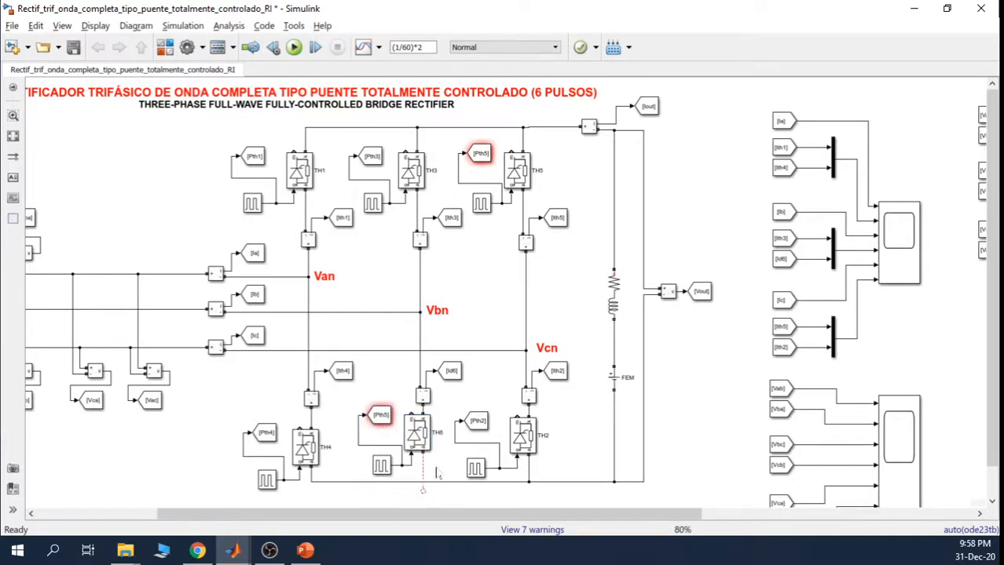
left_click_drag(423, 488, 421, 482)
Set the gate-pulse Goto tag of the copied thyristor in the lower Vbn branch to Pth6.
mouse_move(380, 420)
double_click(378, 415)
double_click(469, 374)
left_click(476, 375)
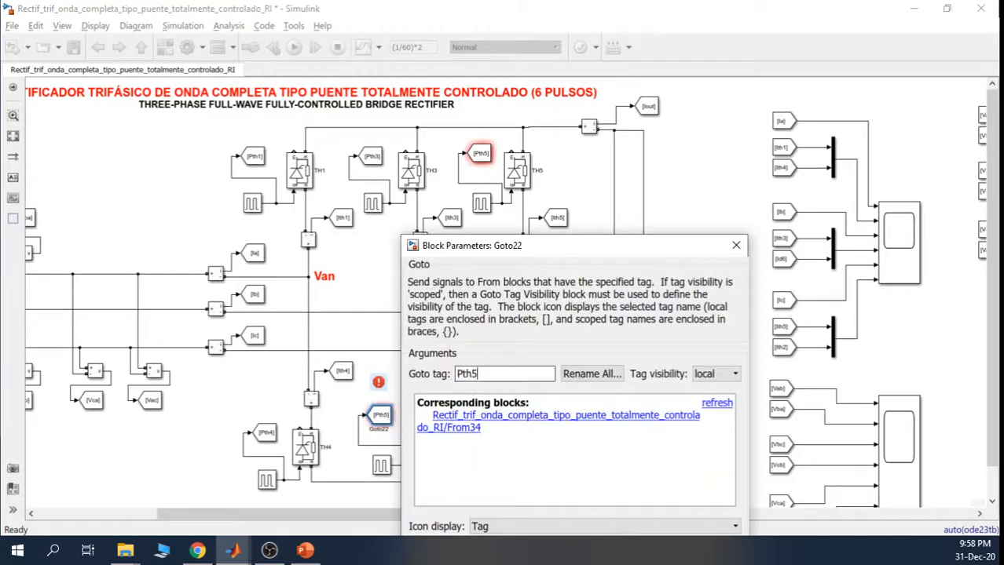
key("BackSpace")
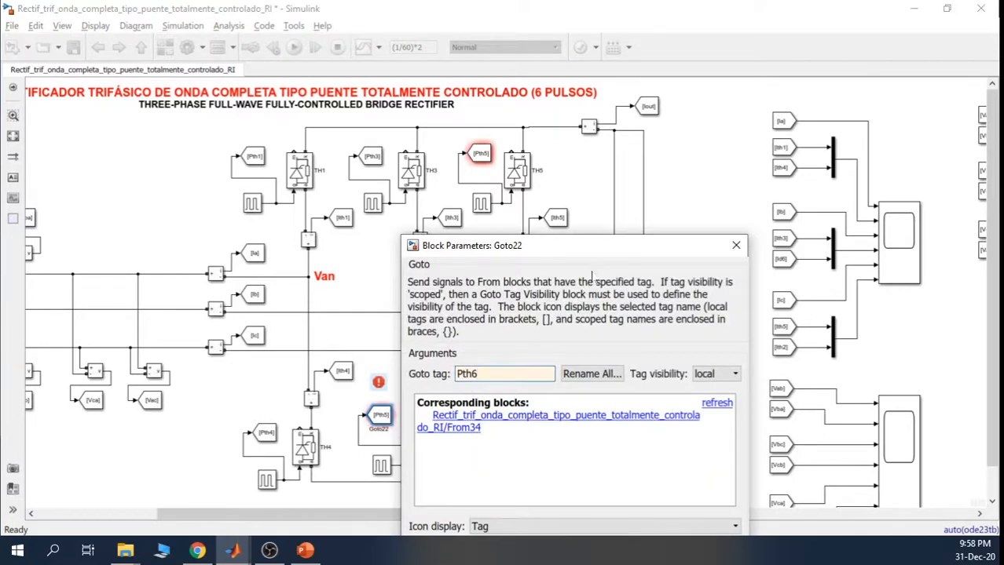
type("6")
left_click_drag(613, 260, 584, 143)
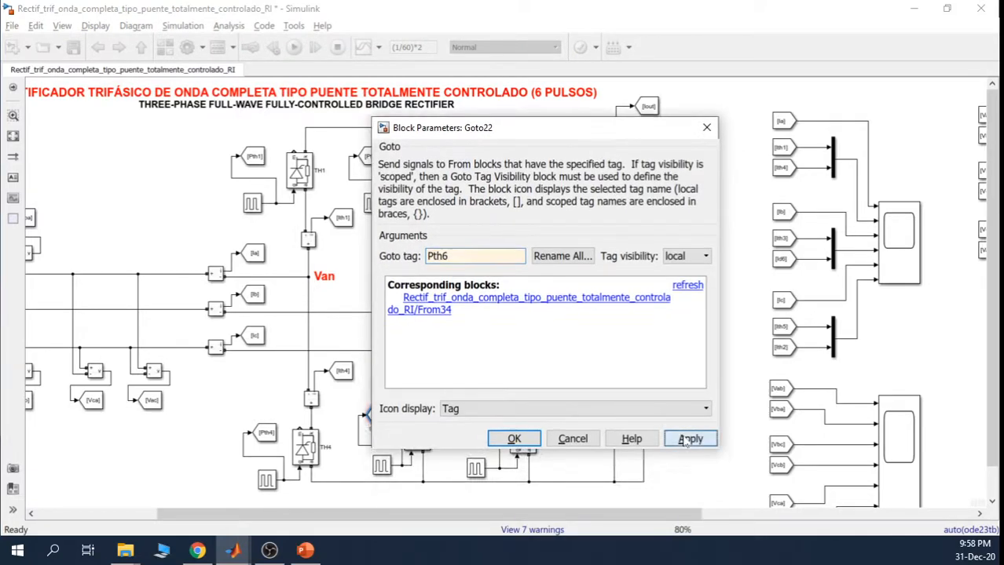
left_click(691, 439)
left_click(506, 440)
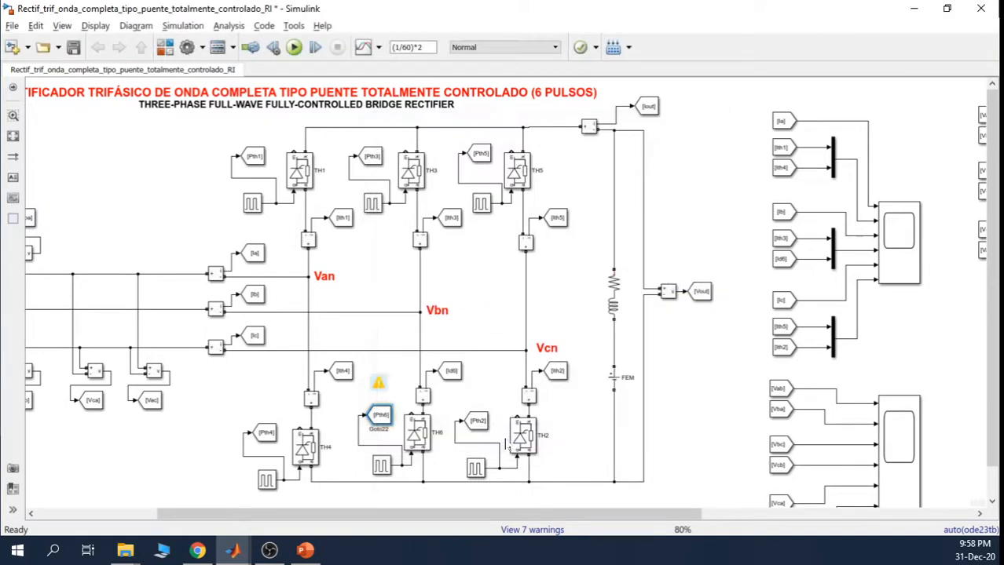
Rename the current-sensor Goto tag in the lower Vbn branch to Ith6.
double_click(451, 374)
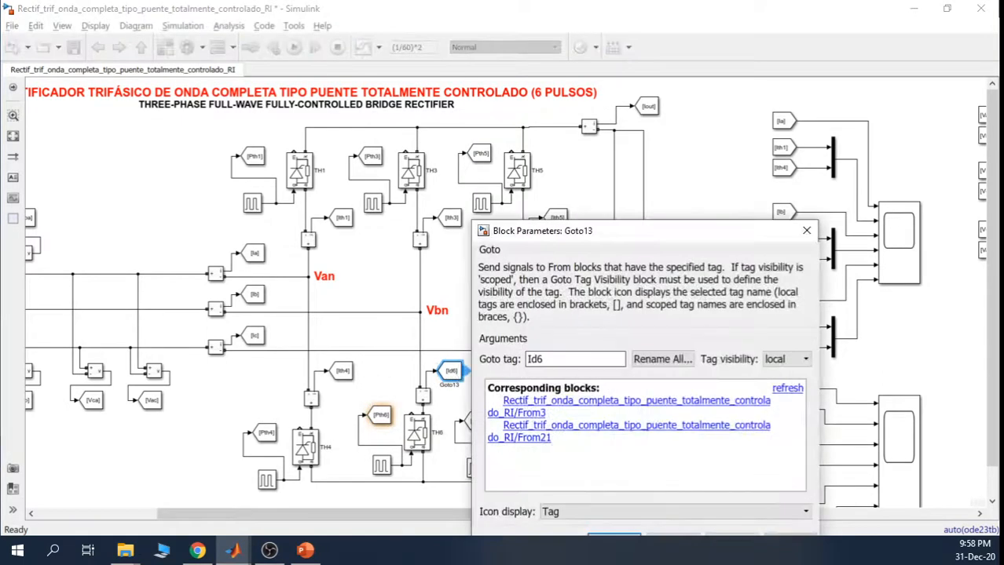
left_click(537, 359)
key("BackSpace")
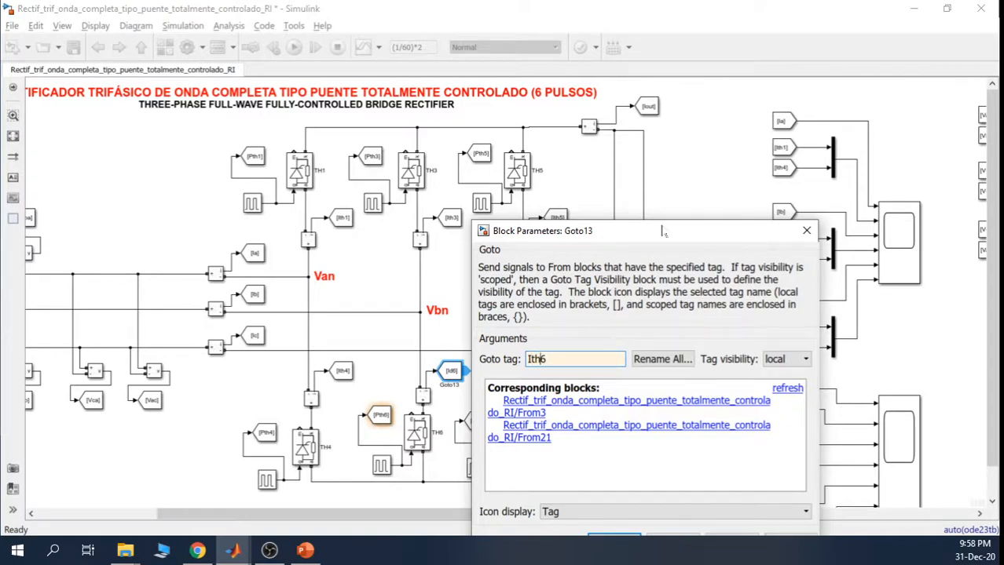
left_click_drag(662, 231, 625, 151)
left_click(751, 461)
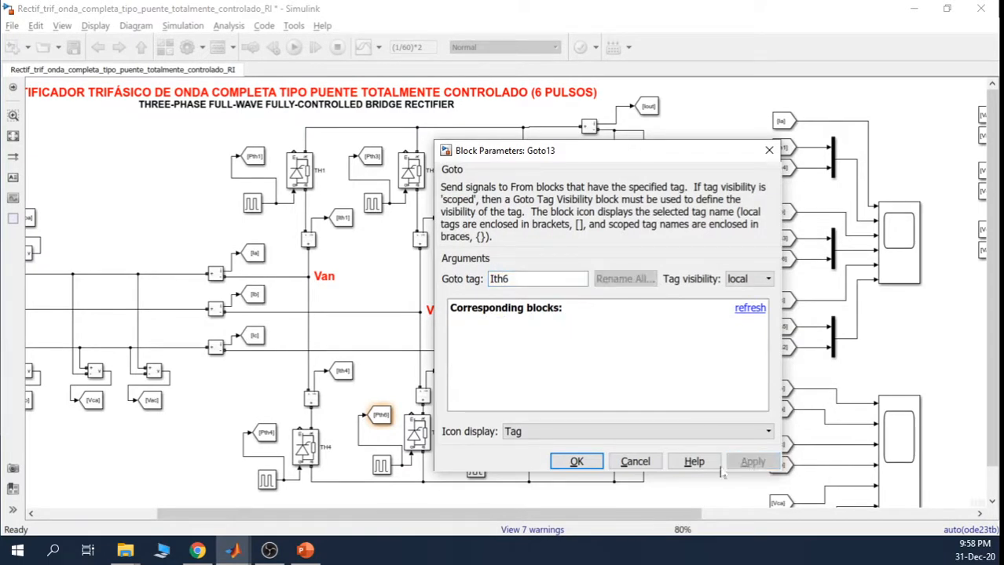
left_click(589, 463)
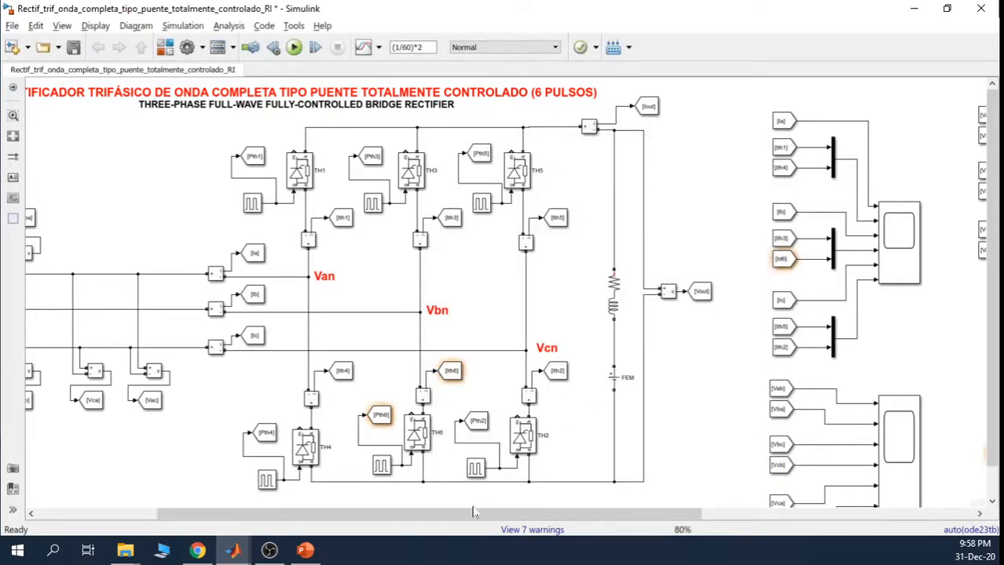
Set the Id6 From block below Ith3 in the branch-current scope group to the Ith6 tag.
left_click_drag(474, 513, 669, 512)
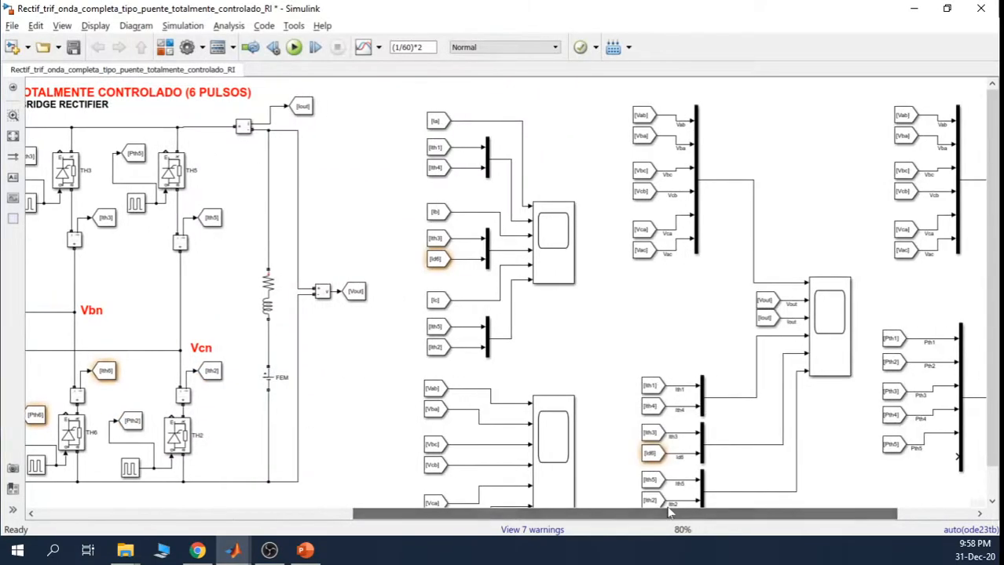
double_click(436, 259)
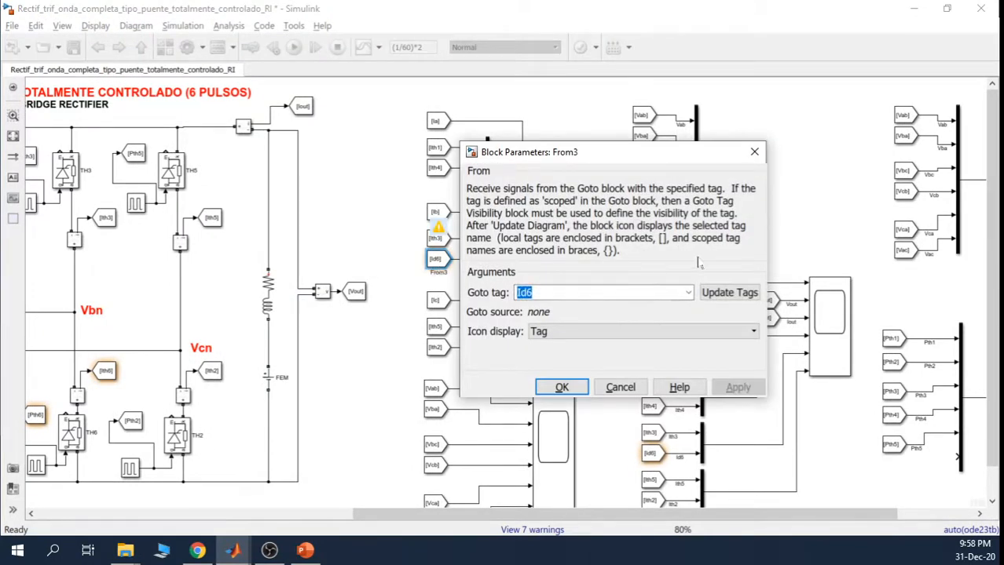
left_click(722, 292)
left_click(688, 293)
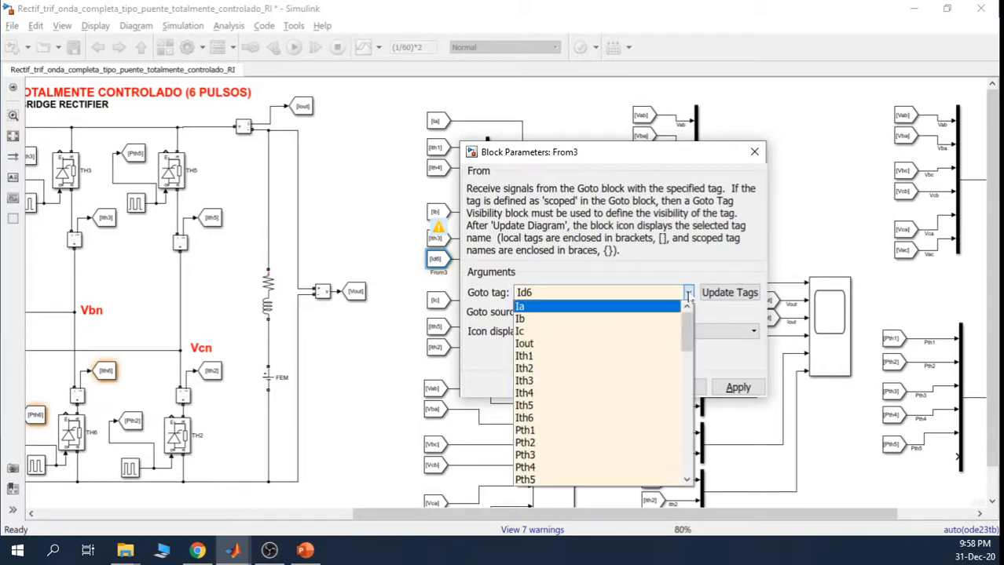
left_click(562, 418)
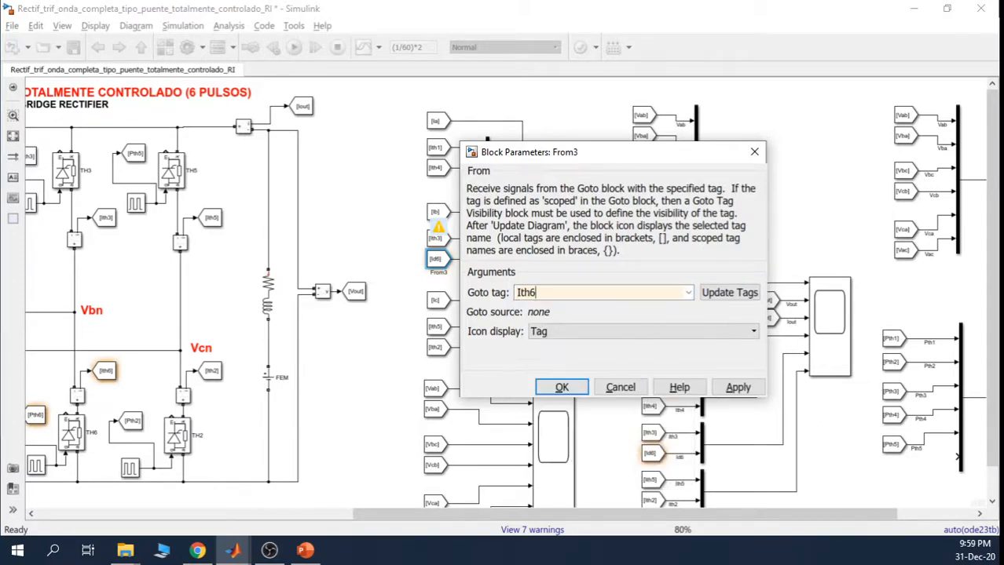
left_click(738, 387)
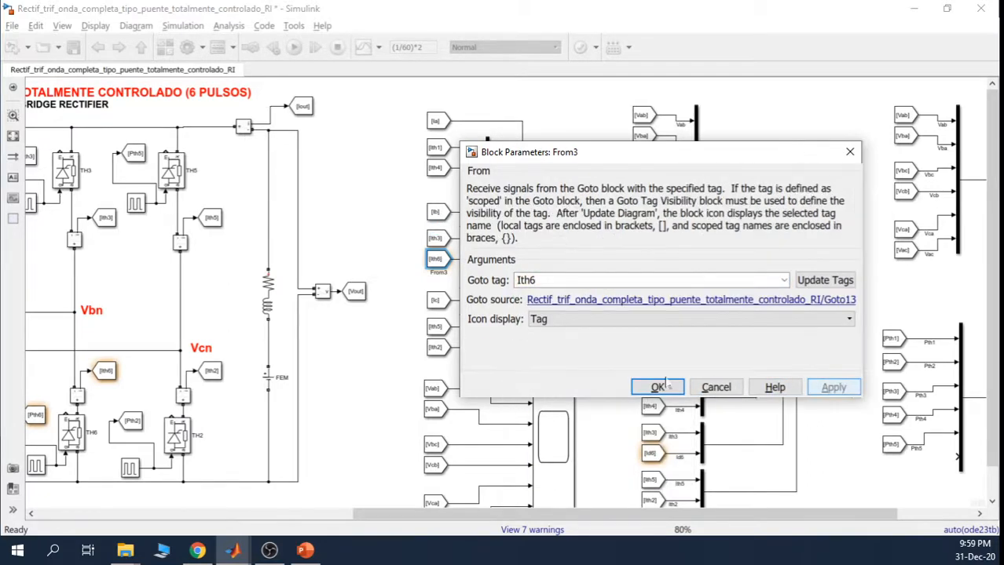
left_click(657, 388)
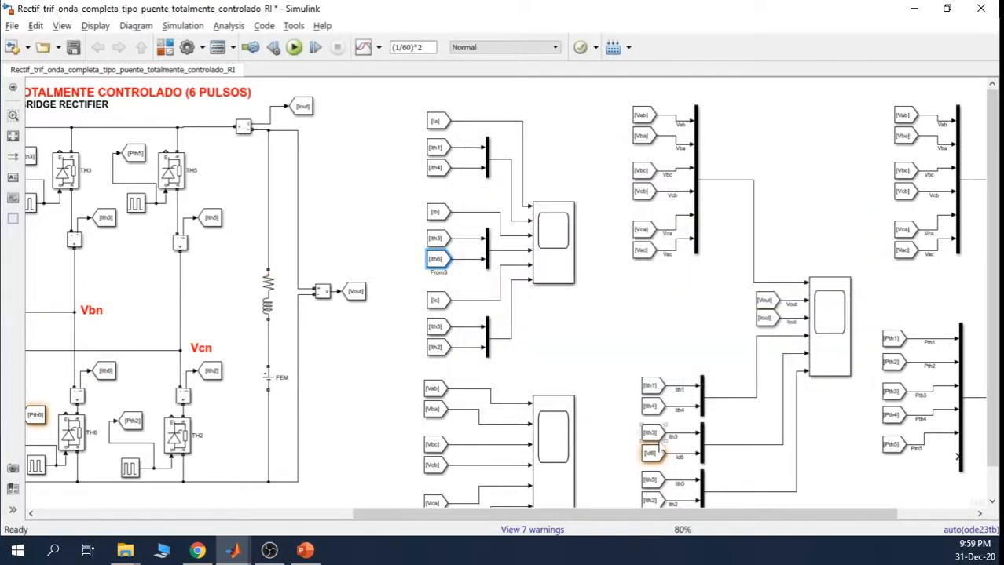
Set the Id6 From block in the combined Vout, Iout and thyristor-current scope group to the Ith6 tag.
double_click(653, 453)
left_click_drag(881, 314, 696, 165)
left_click(774, 306)
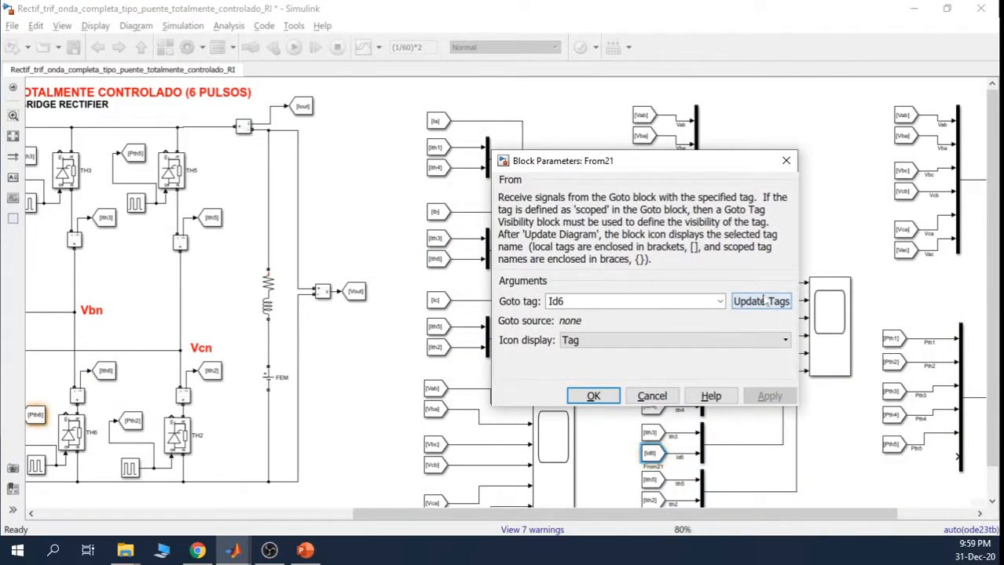
left_click(720, 303)
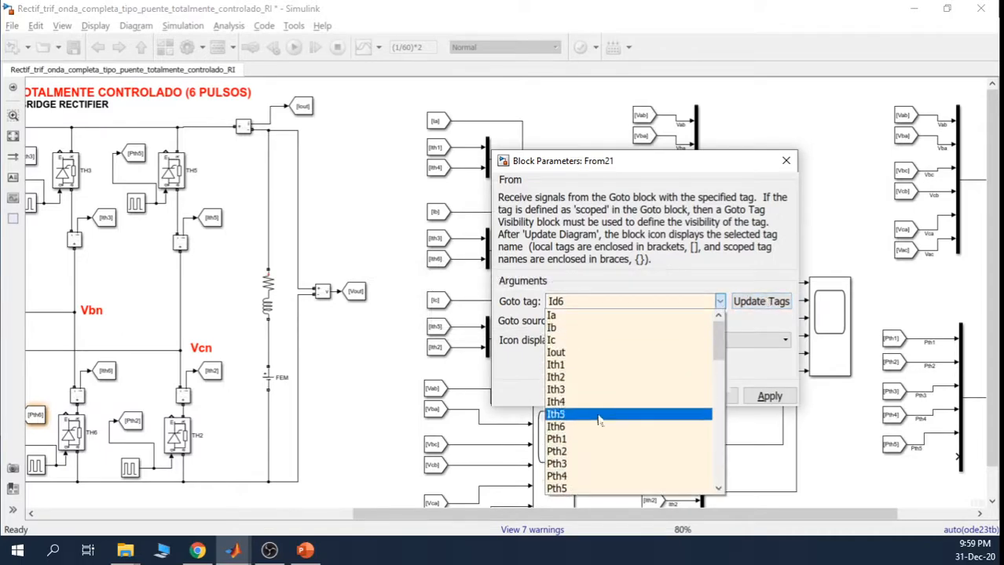
left_click(590, 428)
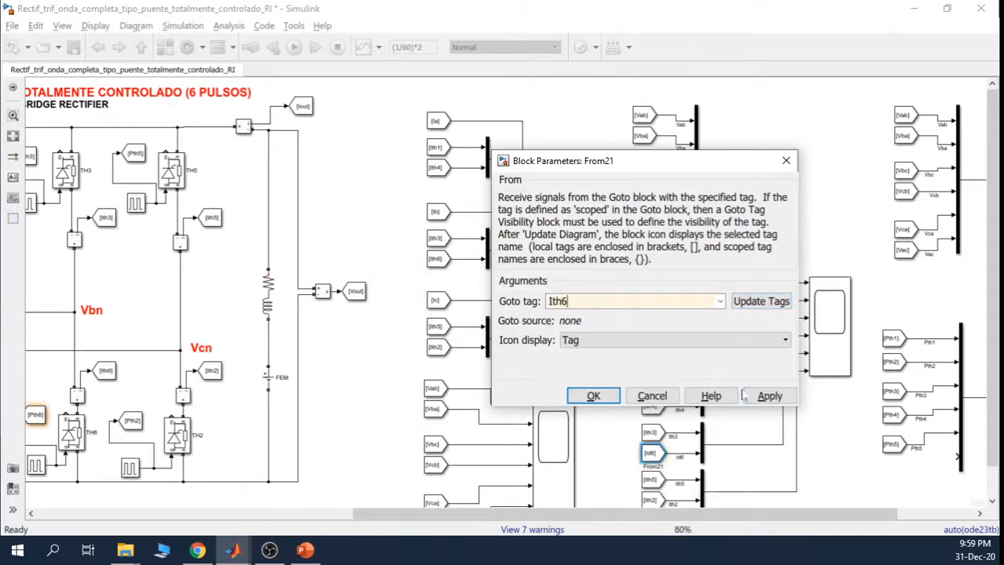
left_click(765, 396)
left_click(688, 397)
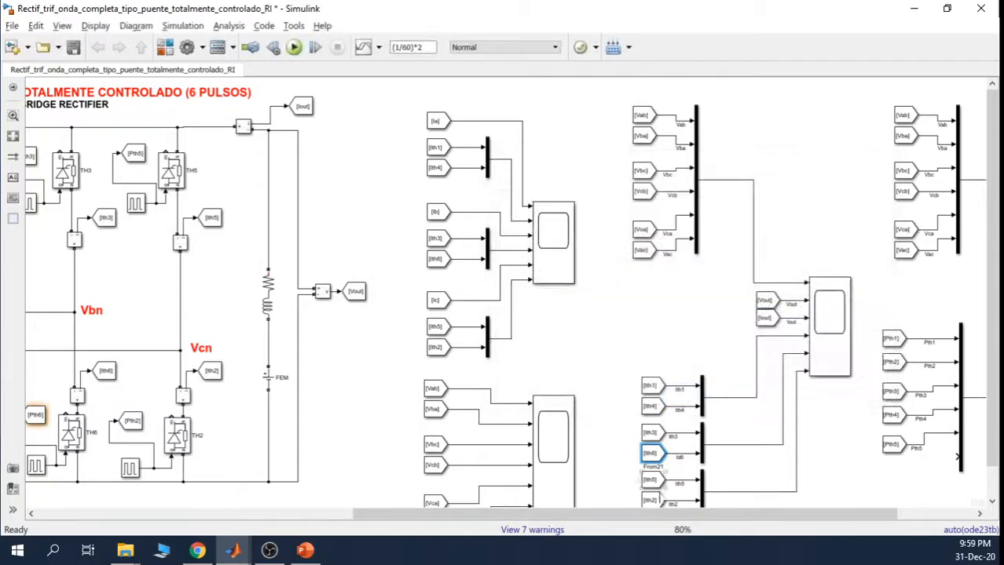
Copy the Pth5 From block directly below itself and connect the copy to the free input of the gate-pulse mux.
scroll(992, 246, "down", 1)
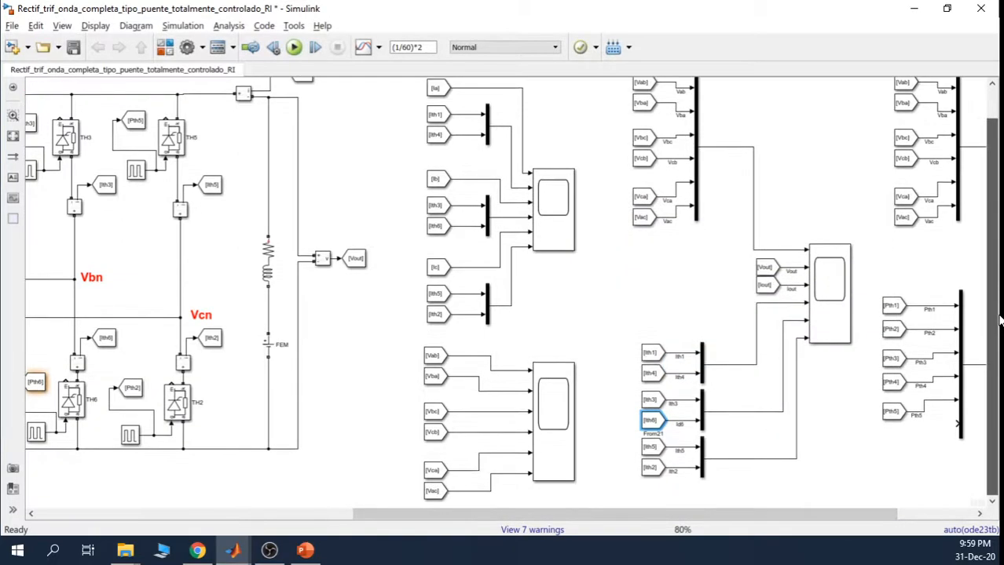
left_click_drag(714, 516, 890, 509)
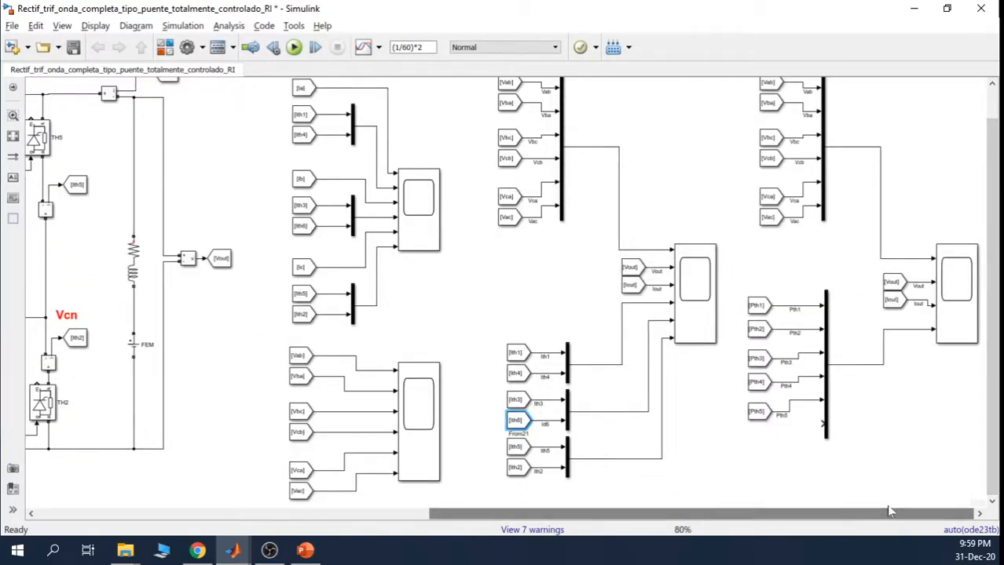
scroll(891, 503, "down", 3)
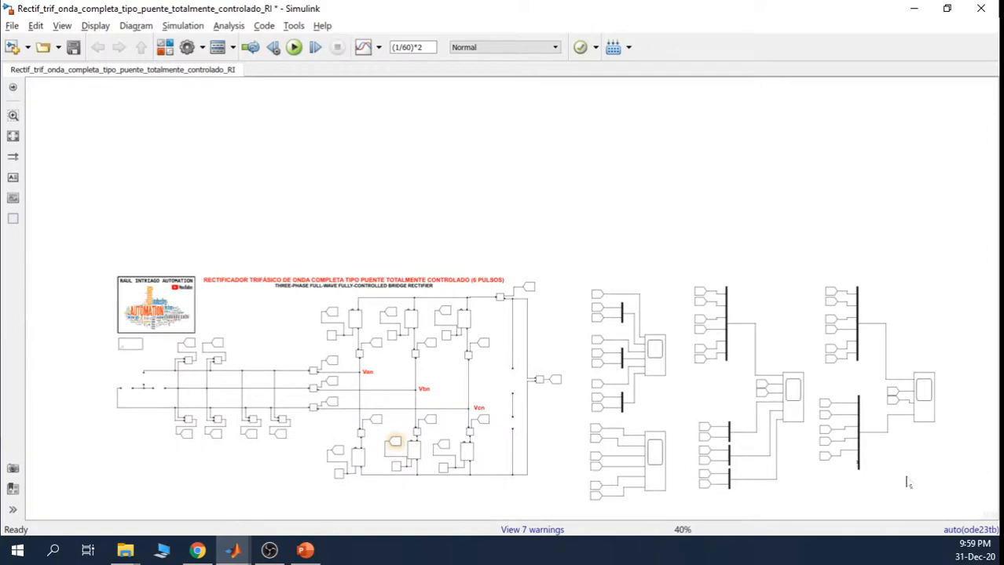
scroll(907, 482, "up", 2)
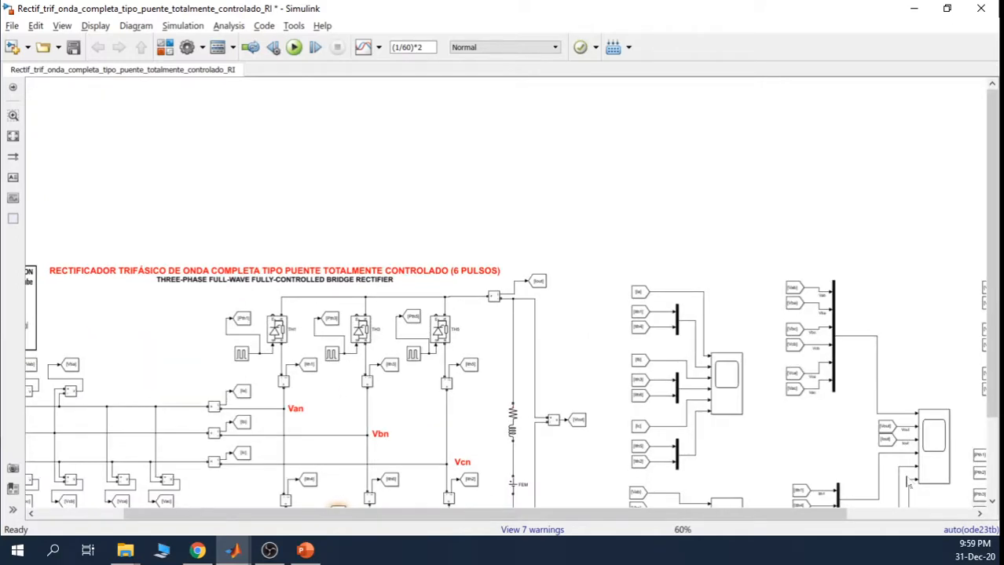
scroll(907, 482, "up", 2)
left_click_drag(691, 516, 959, 517)
left_click_drag(996, 255, 999, 424)
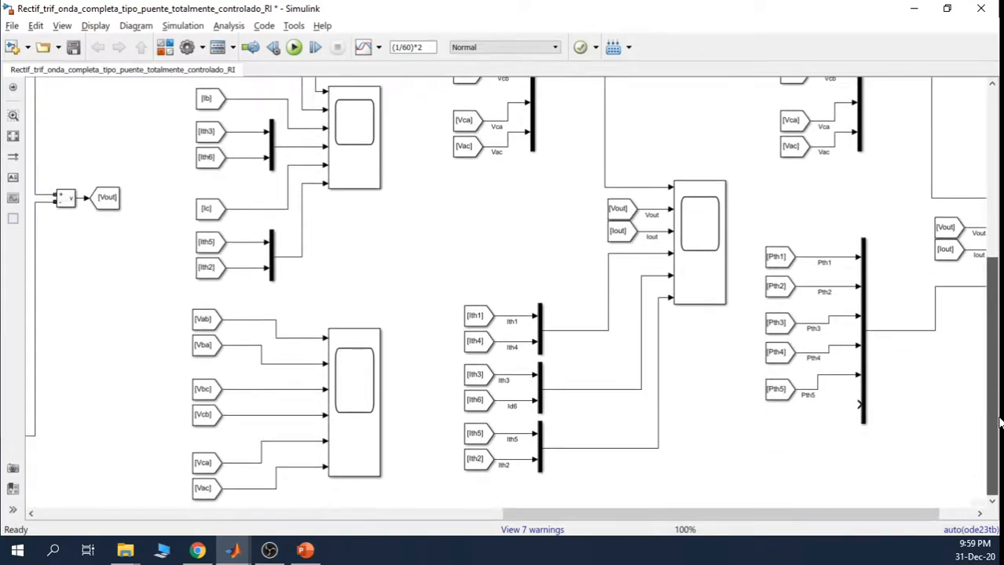
left_click(781, 397)
left_click_drag(785, 403, 780, 430)
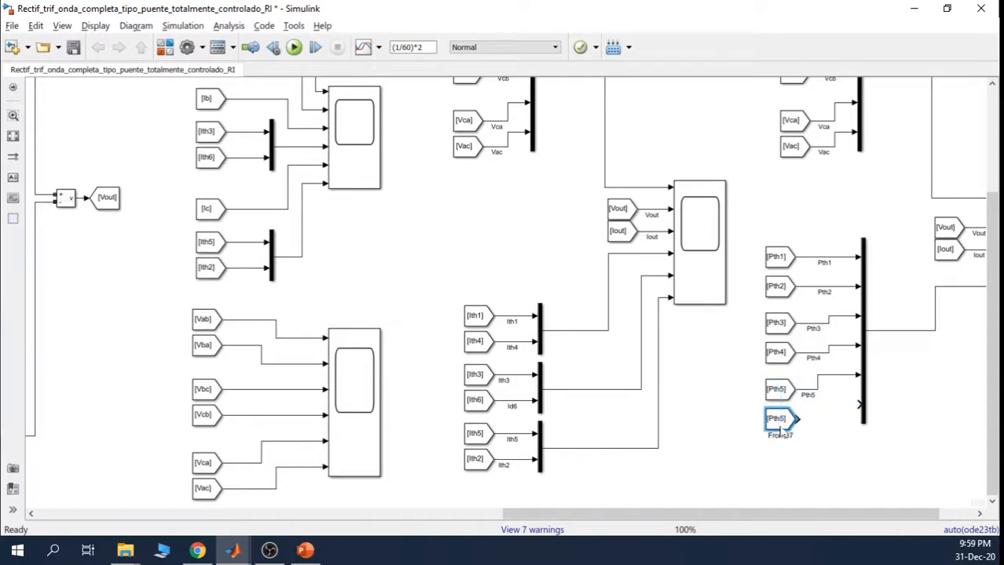
left_click(815, 425)
left_click_drag(796, 417, 862, 405)
Set the Goto tag of the copied From block at the last gate-pulse mux input to Pth6.
double_click(775, 419)
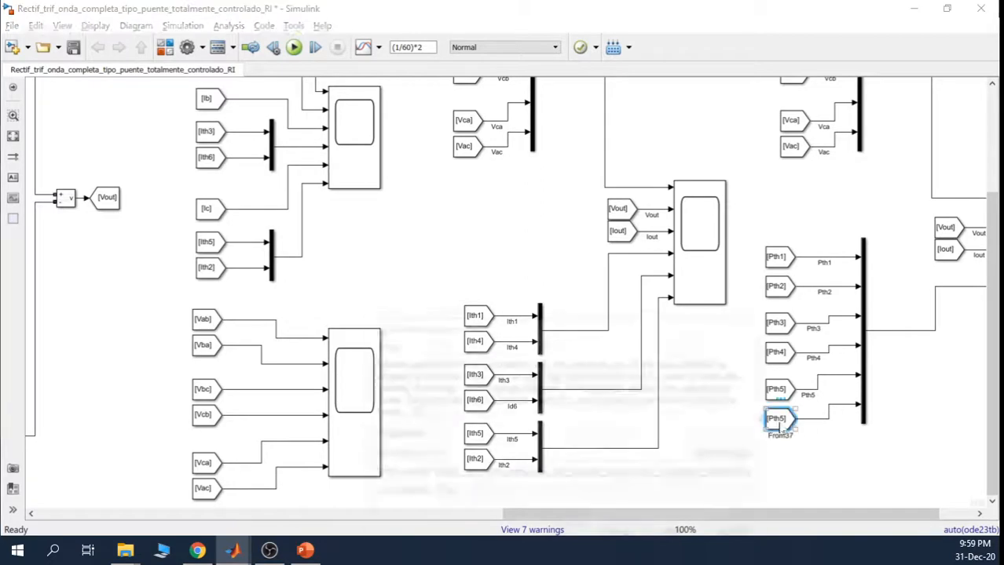
left_click(721, 453)
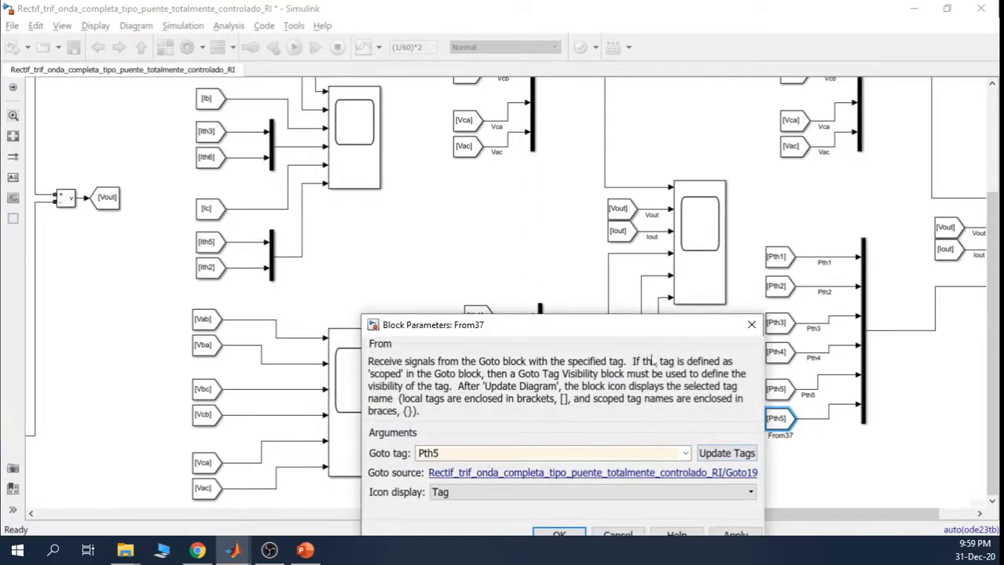
left_click_drag(643, 327, 638, 196)
left_click(685, 323)
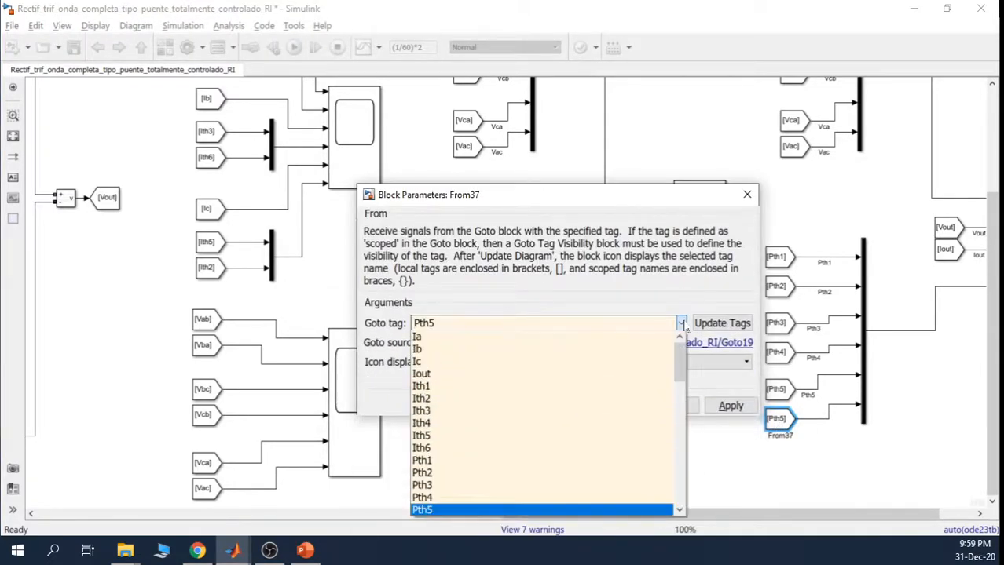
left_click_drag(680, 365, 680, 372)
left_click(509, 498)
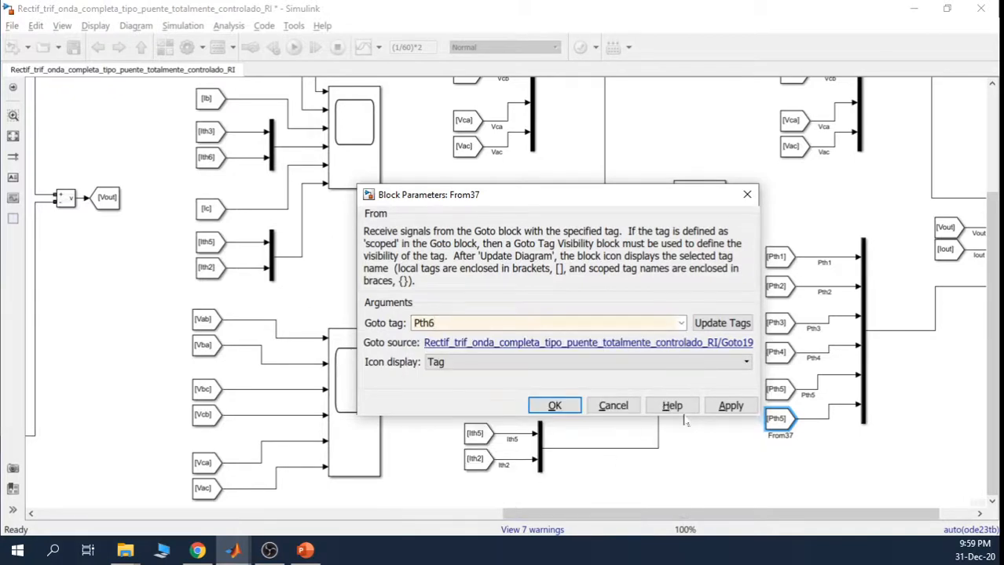
left_click(730, 406)
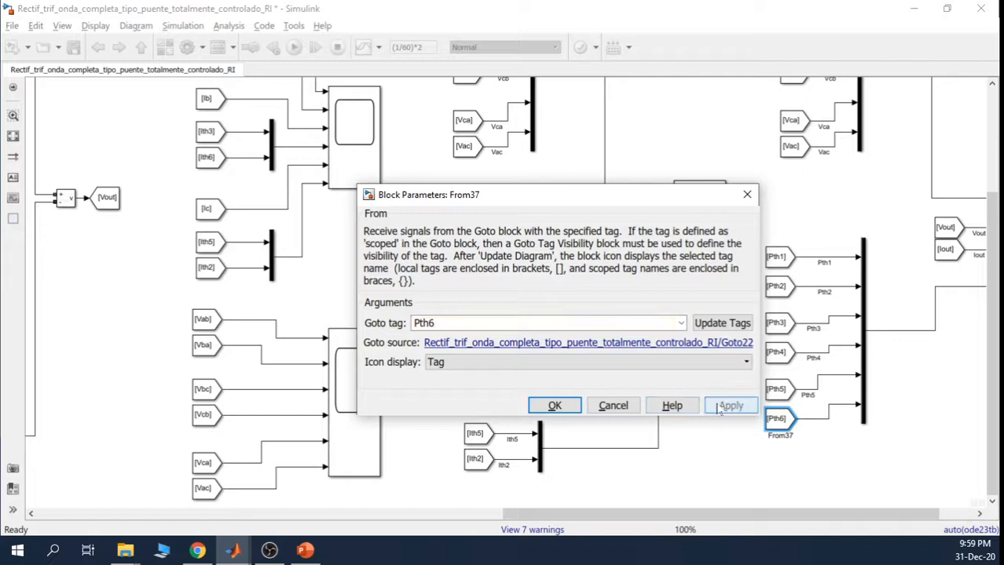
left_click(555, 406)
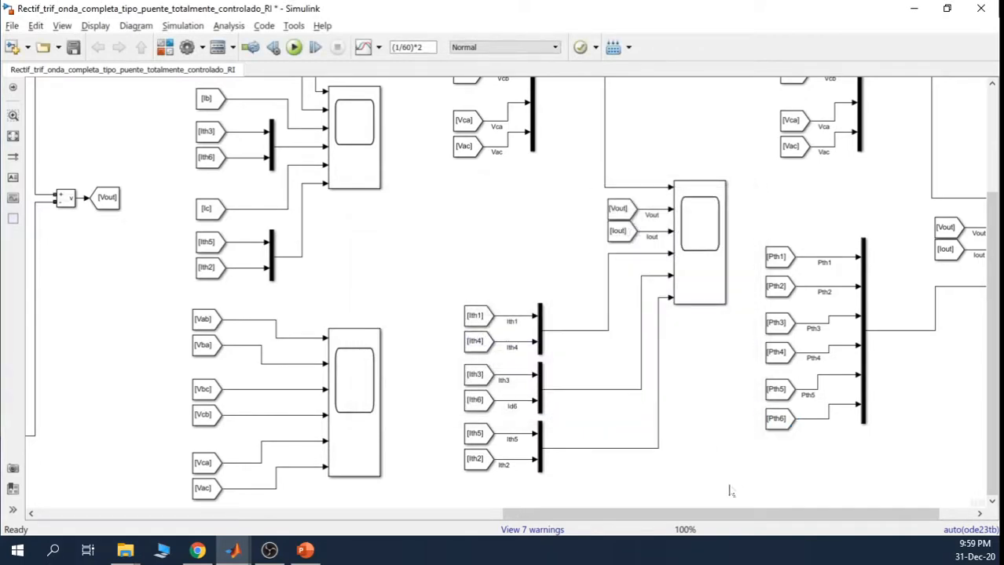
Run the simulation and examine the line voltages, Vout, Iout and gate pulses in Scope3.
left_click_drag(716, 514, 877, 503)
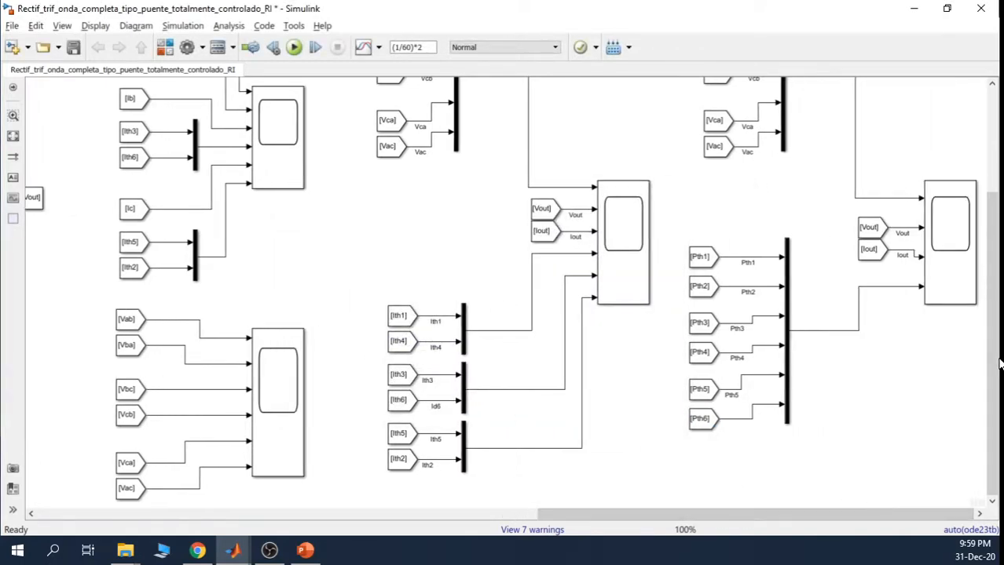
mouse_move(996, 361)
left_mouse_down()
mouse_move(993, 340)
mouse_move(989, 371)
left_mouse_up()
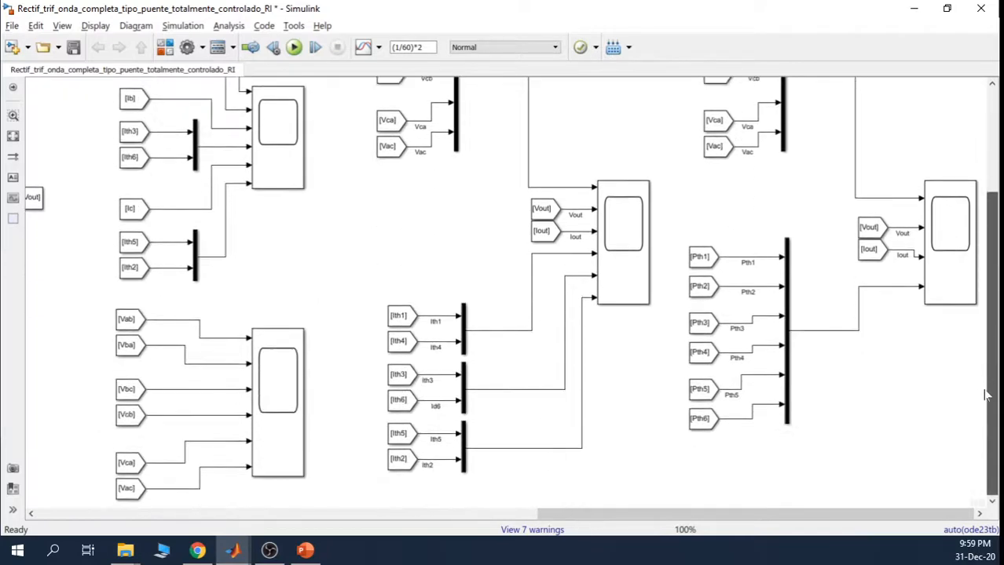
left_click_drag(710, 515, 396, 525)
double_click(619, 482)
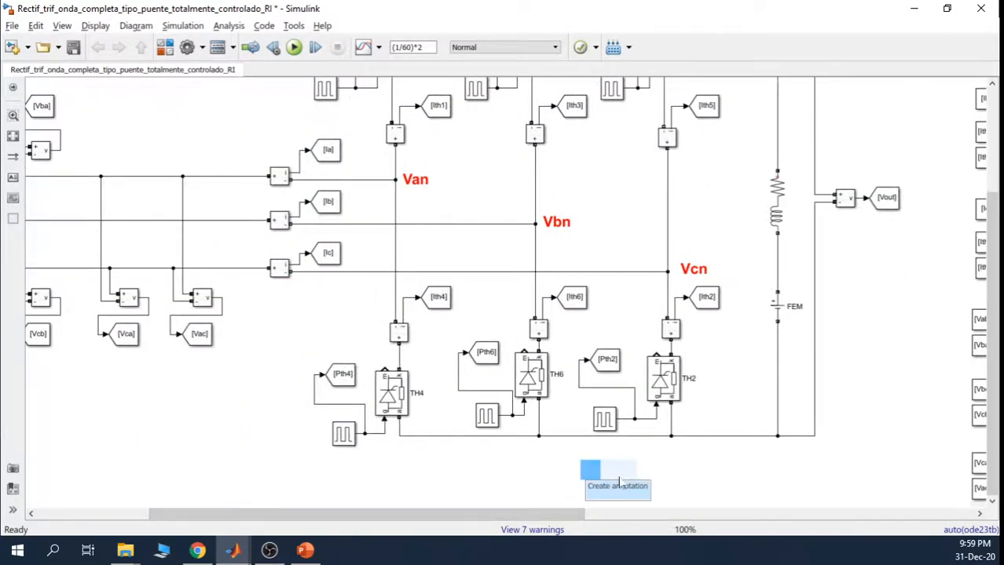
left_click(770, 434)
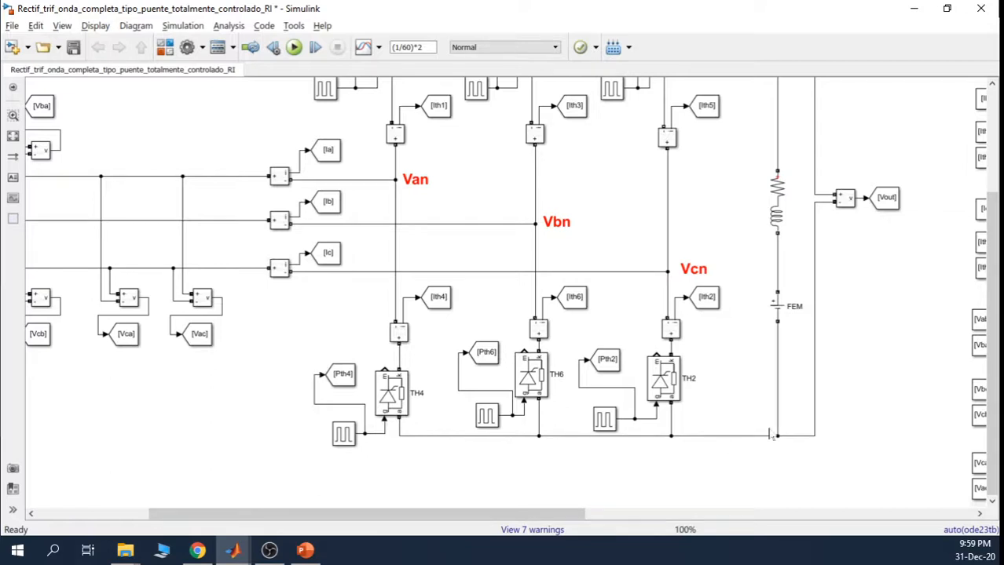
left_click_drag(770, 436, 777, 435)
left_click(294, 47)
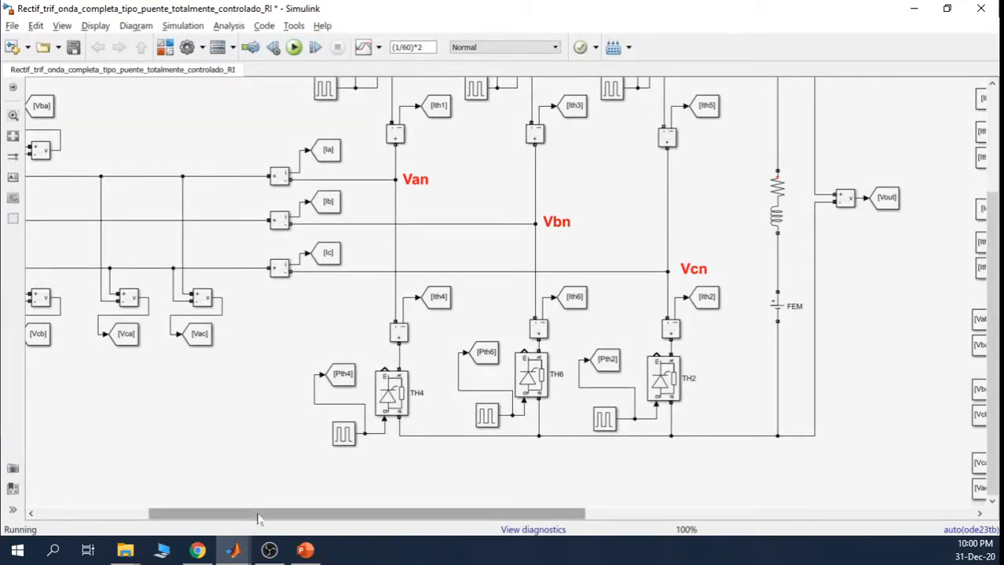
left_click_drag(258, 519, 617, 512)
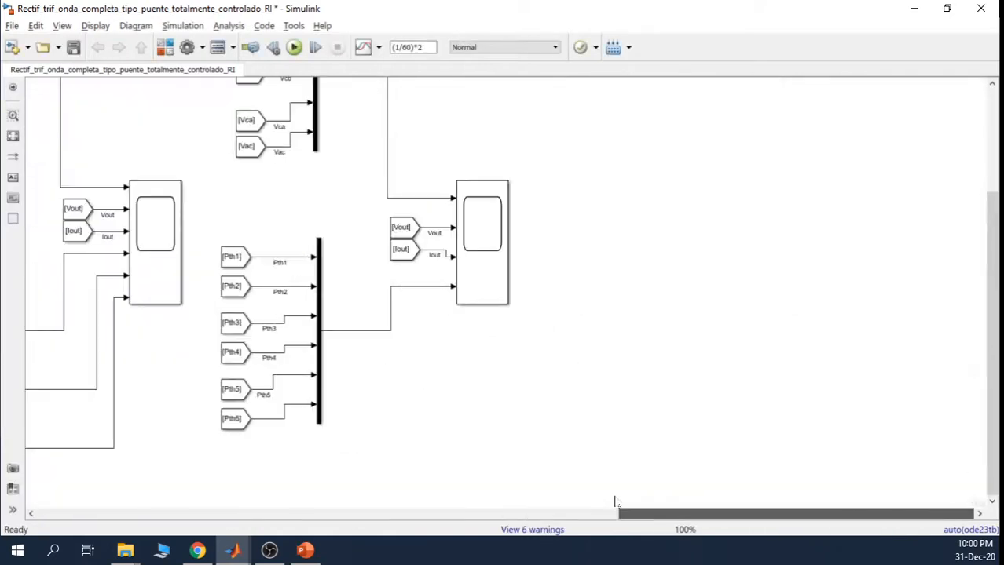
double_click(493, 226)
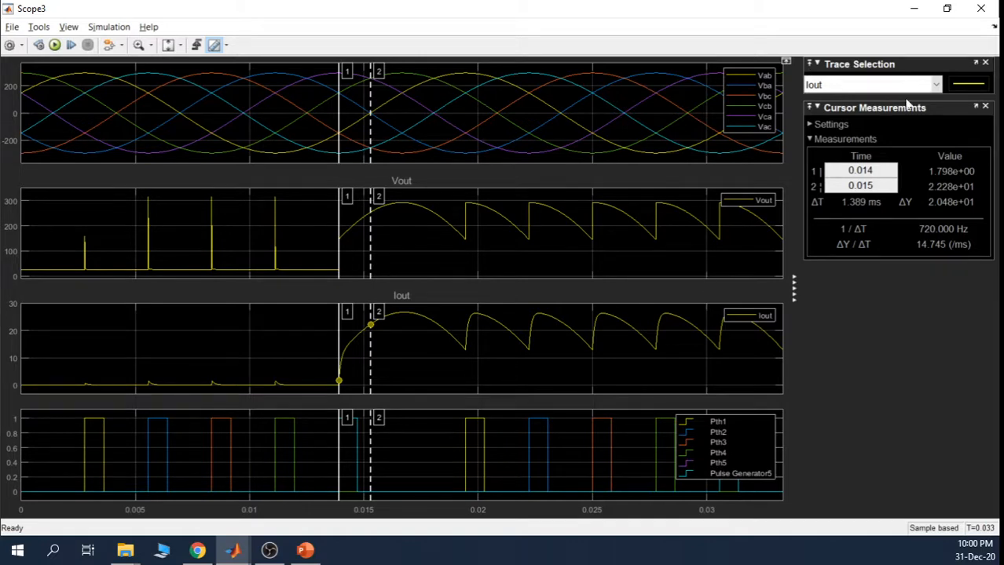
left_click(913, 8)
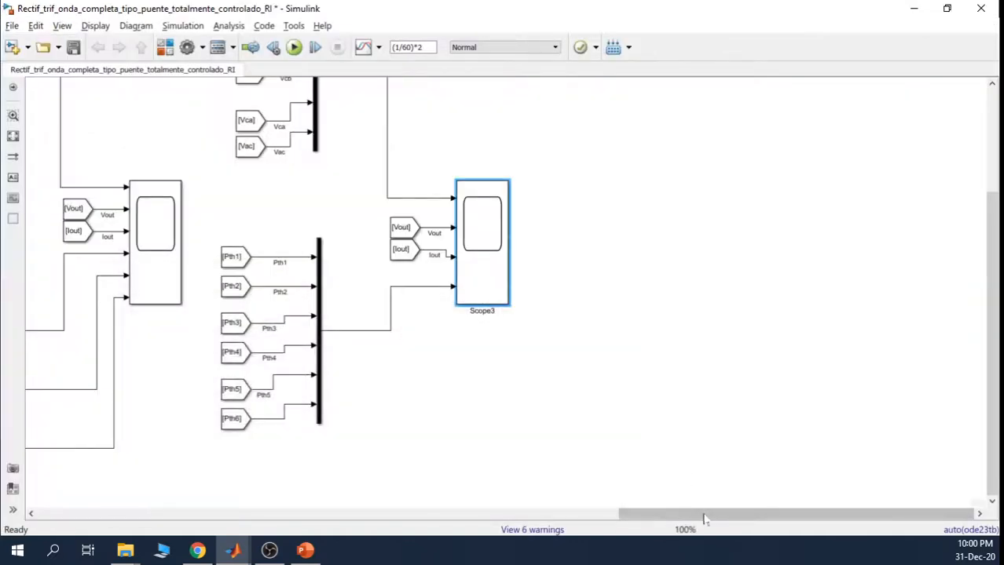
Open the parameters of TH6's pulse generator and insert an extra plus sign before alpha in the phase delay.
left_click_drag(701, 519, 223, 542)
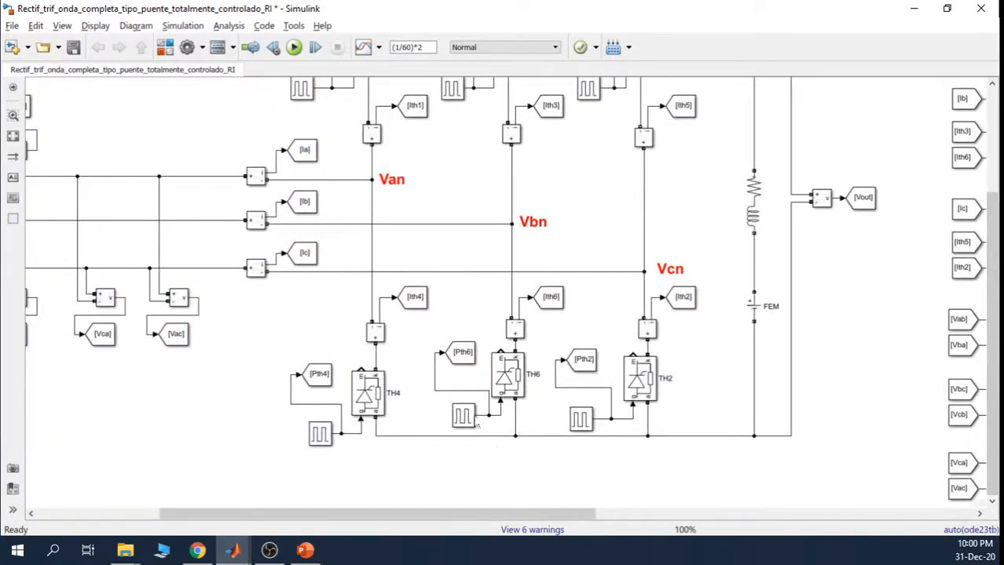
left_click(461, 420)
double_click(468, 417)
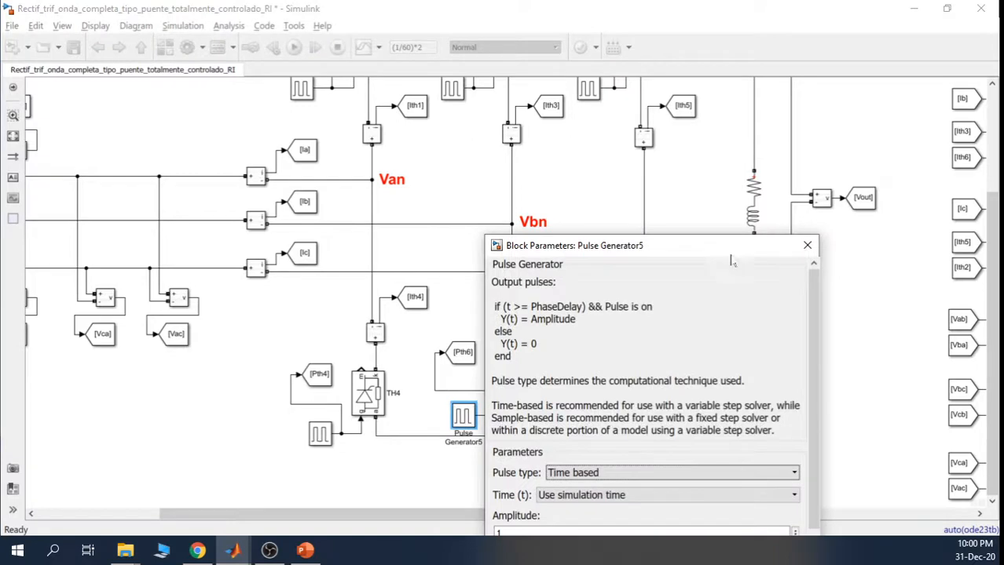
left_click_drag(730, 261, 374, 139)
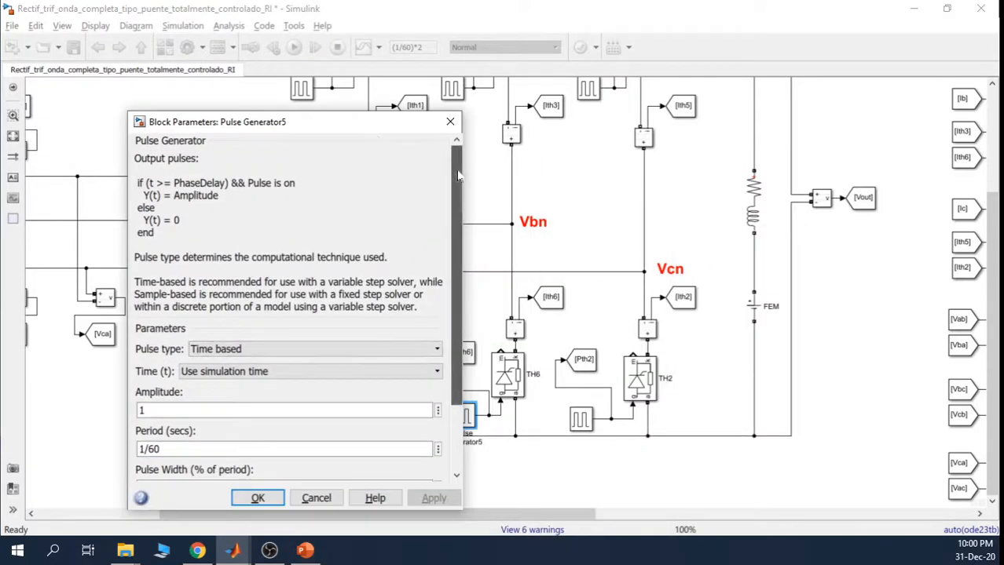
scroll(458, 175, "down", 3)
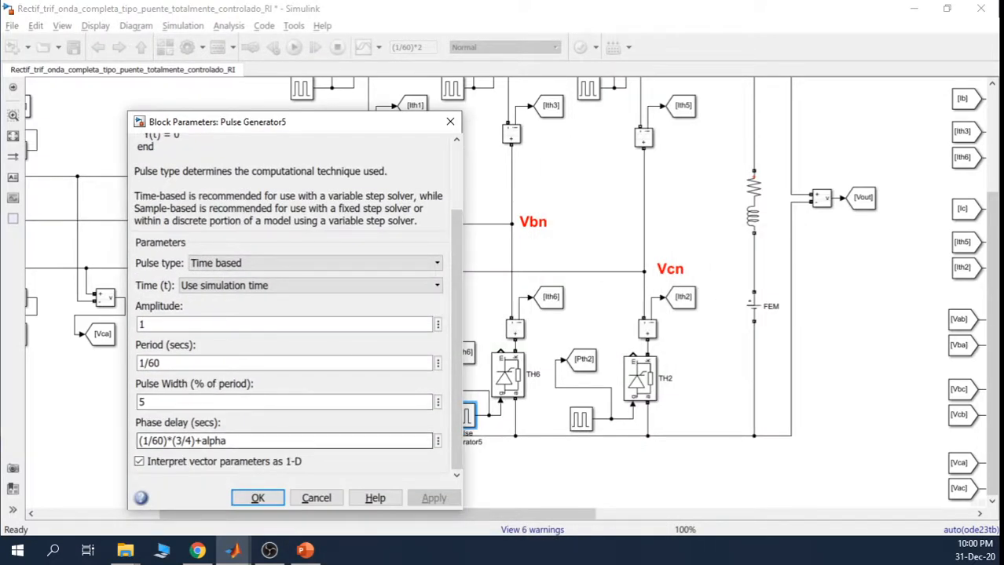
left_click(203, 441)
double_click(203, 441)
left_click(203, 441)
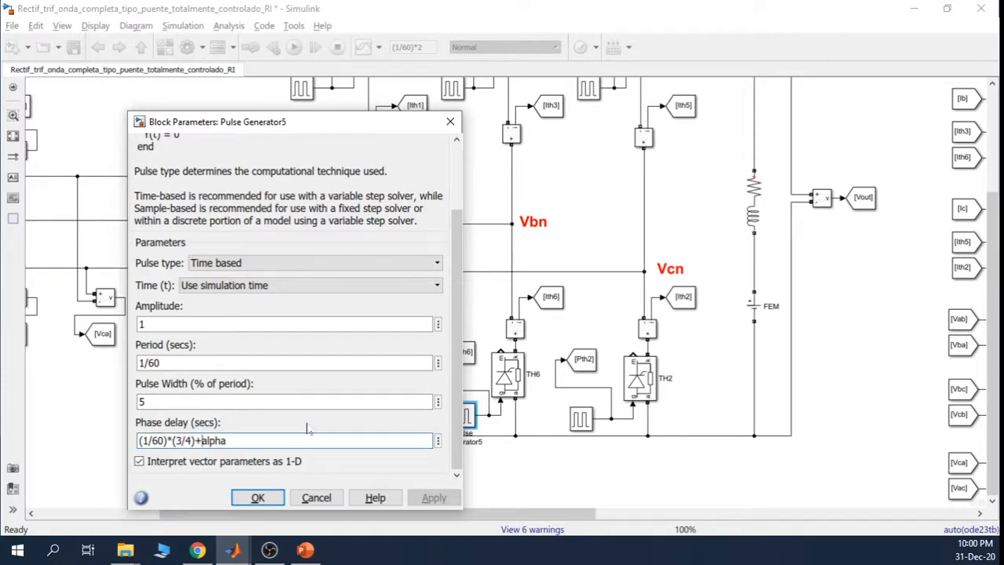
type("+")
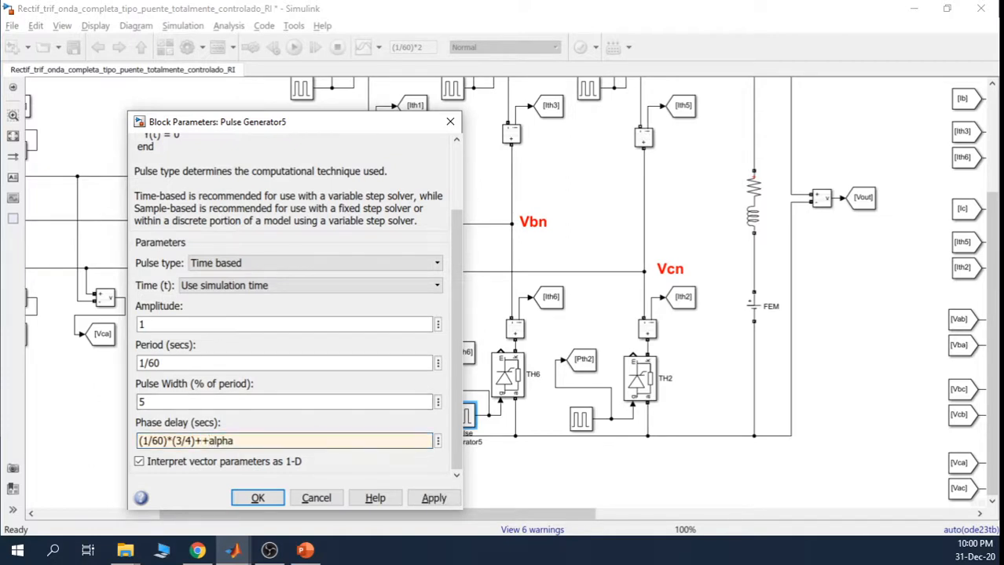
left_click_drag(194, 441, 124, 442)
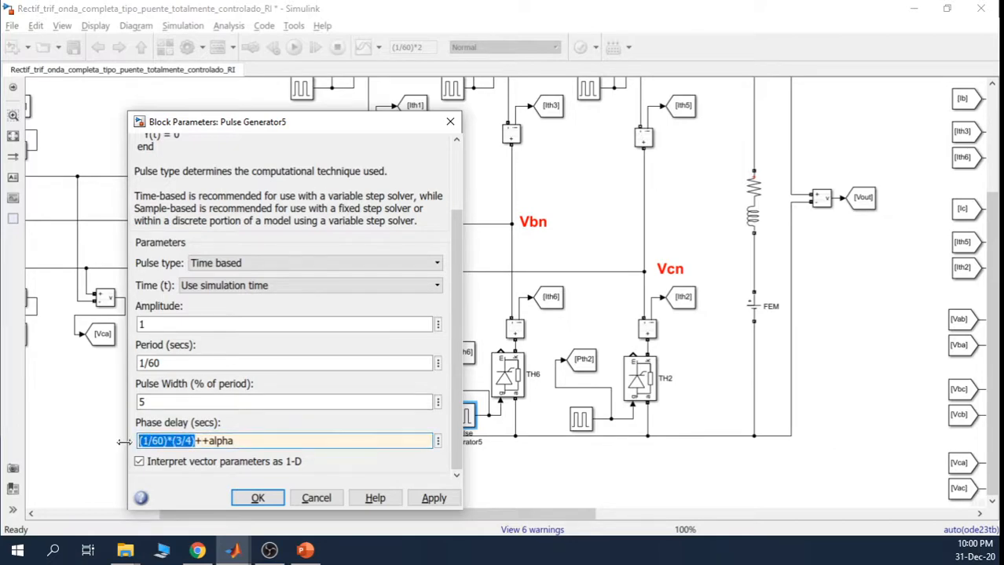
left_click_drag(356, 124, 292, 92)
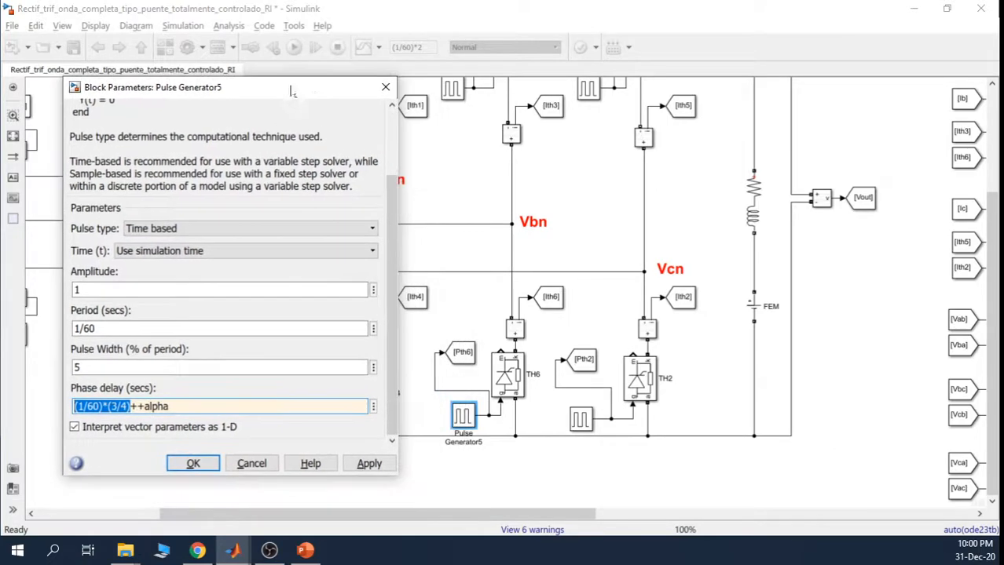
Open the parameters of TH5's pulse generator and arrange both parameter windows side by side to compare their phase delays.
left_click_drag(993, 240, 993, 175)
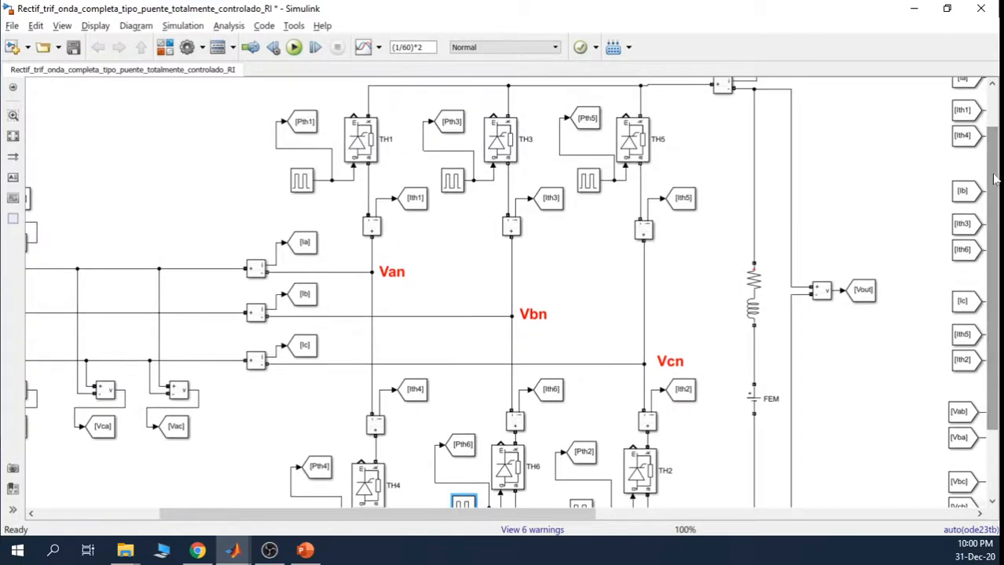
left_click(693, 275)
double_click(587, 180)
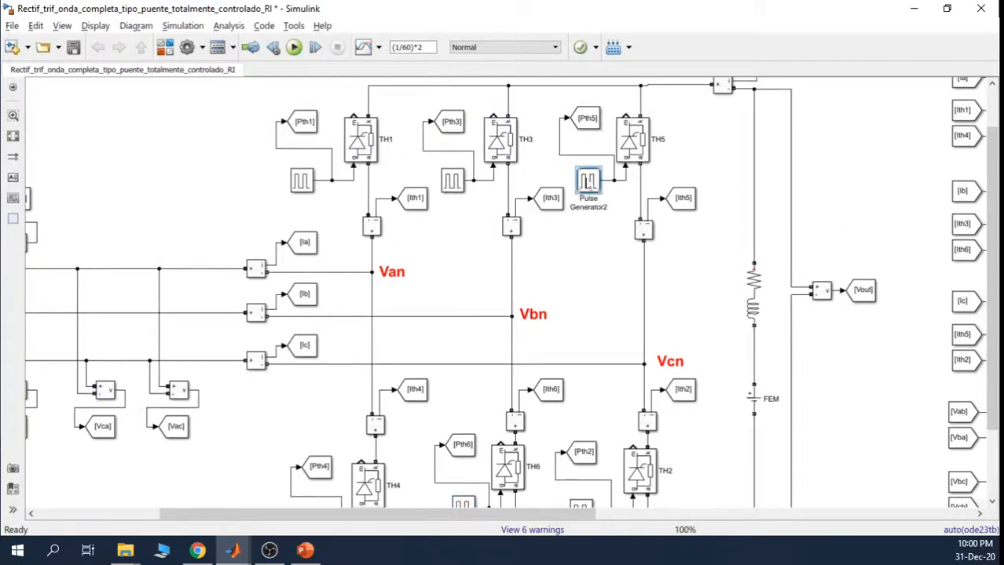
scroll(938, 202, "down", 3)
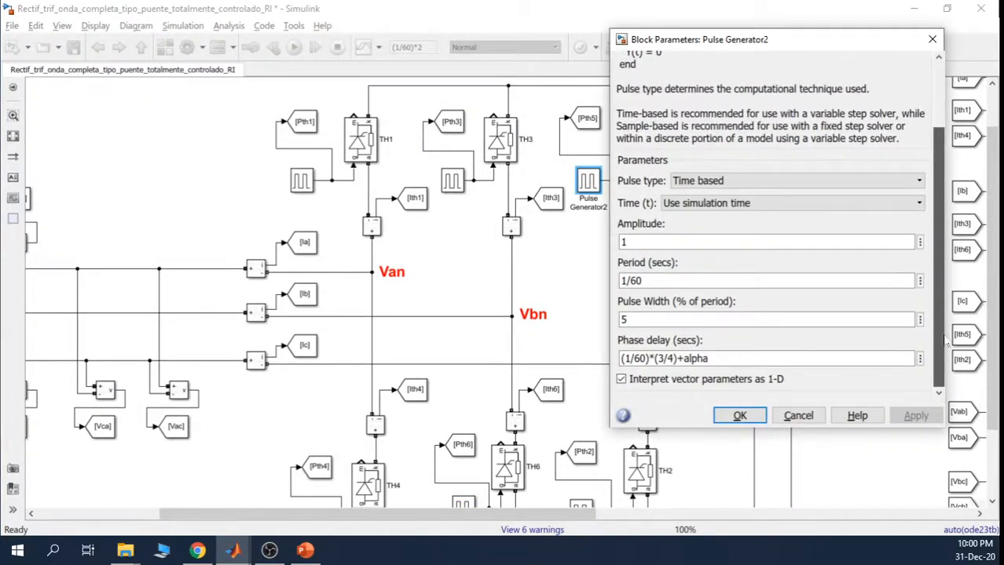
mouse_move(233, 554)
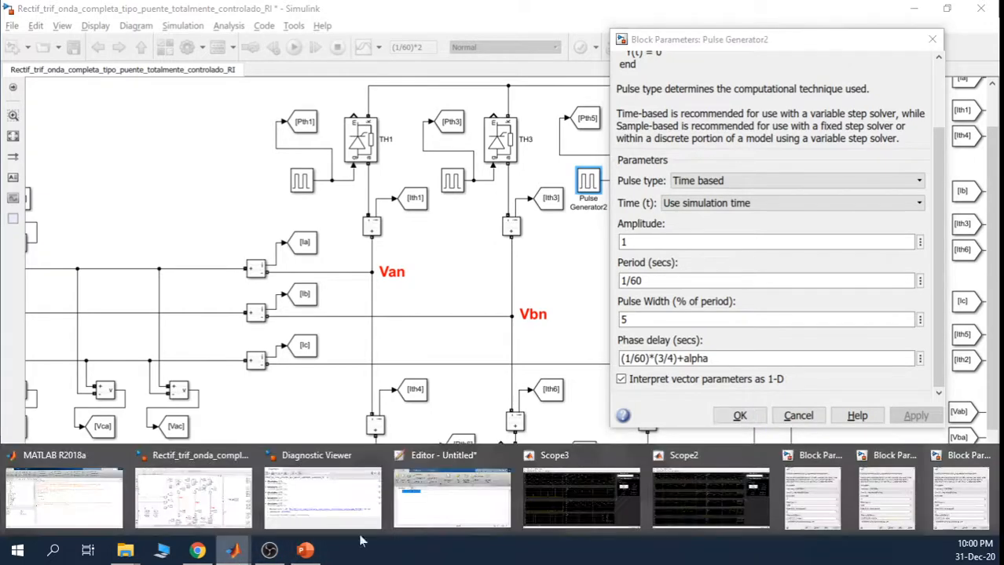
mouse_move(982, 491)
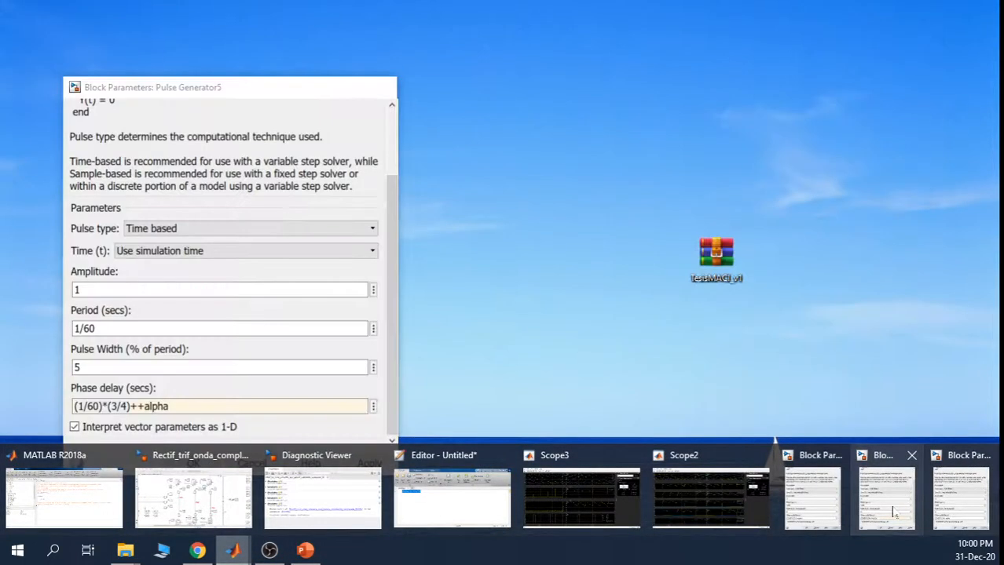
left_click(895, 506)
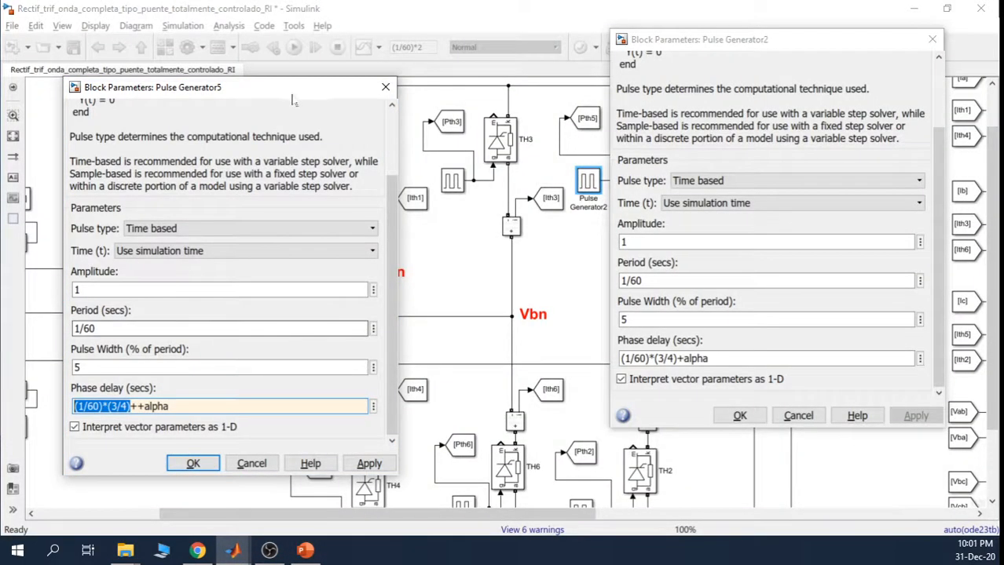
left_click_drag(289, 90, 283, 49)
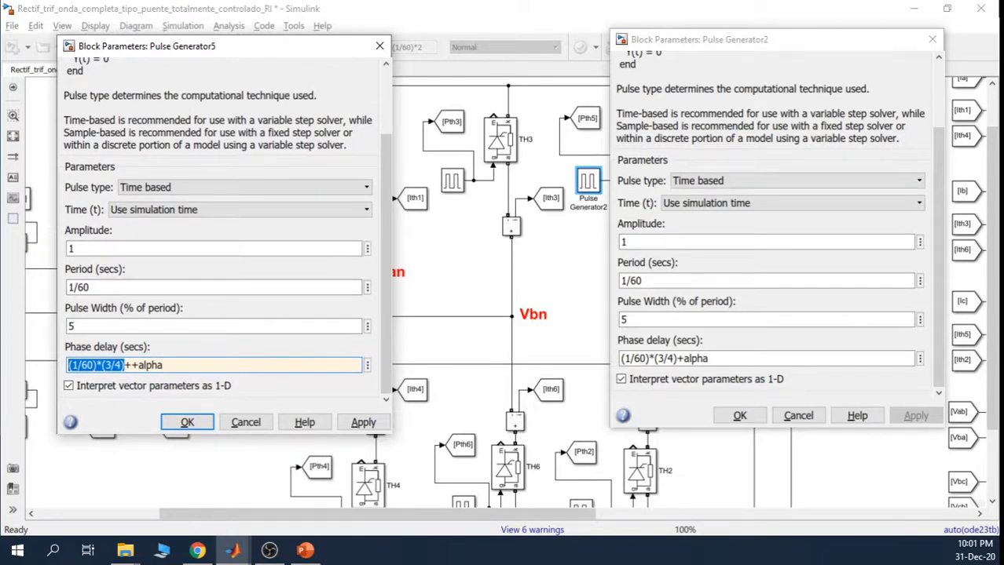
Set the phase delay of TH6's pulse generator to (1/60)*(3/4)+(1/60)*(1/6)+alpha and close both pulse generator dialogs.
left_click_drag(124, 365, 165, 366)
left_click(131, 365)
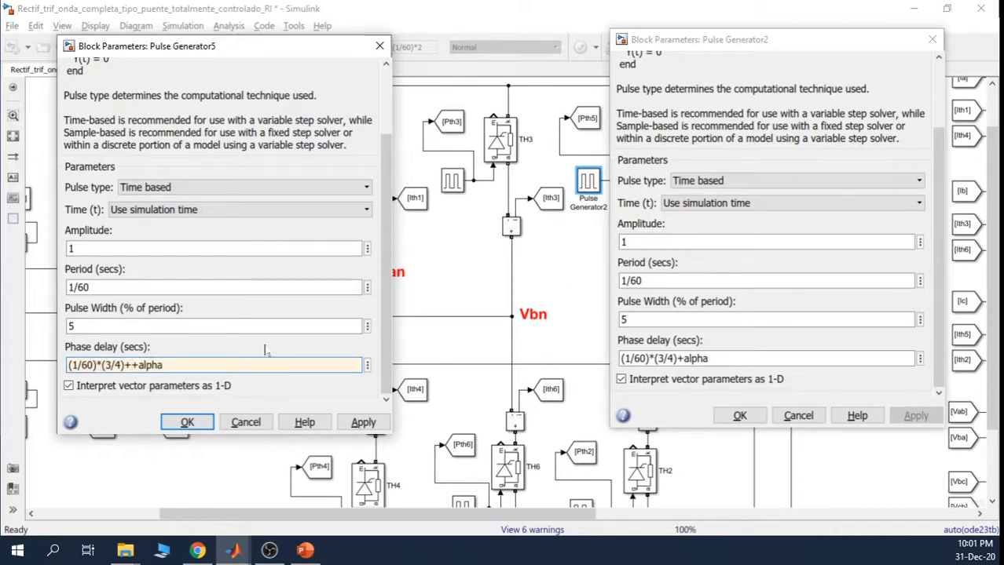
type("(1/60)*")
type("(1/60)*(1/6")
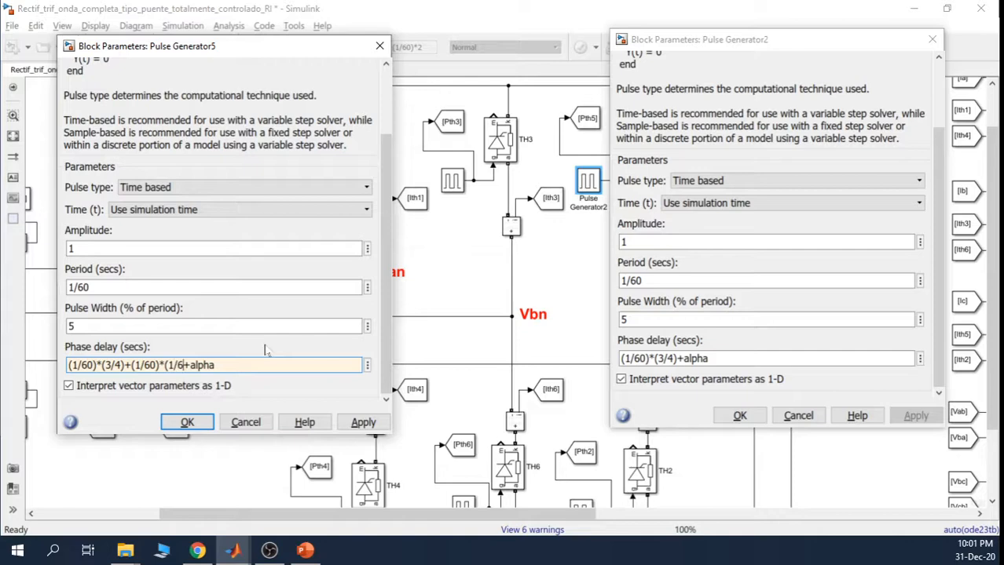
type(")")
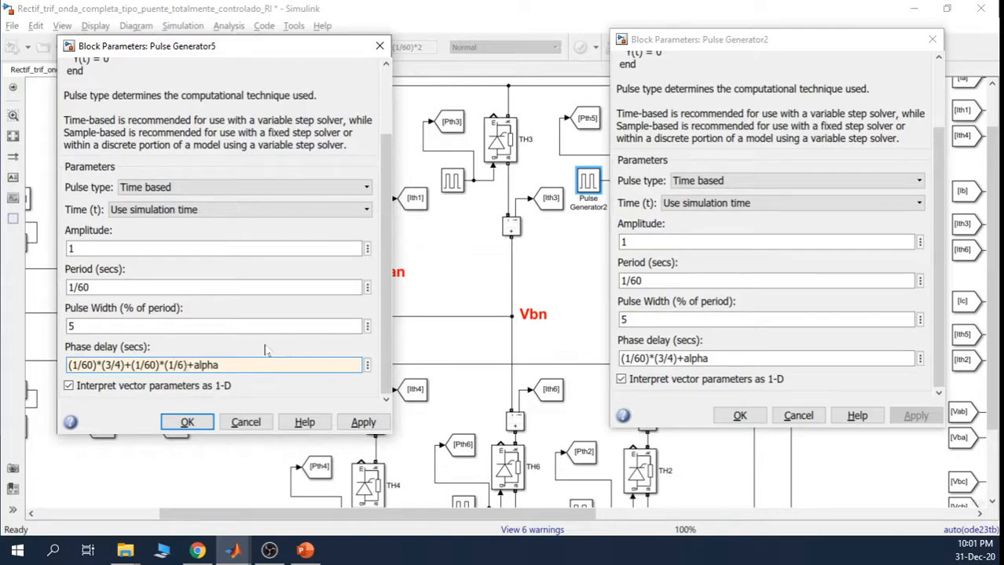
left_click(362, 422)
left_click(185, 424)
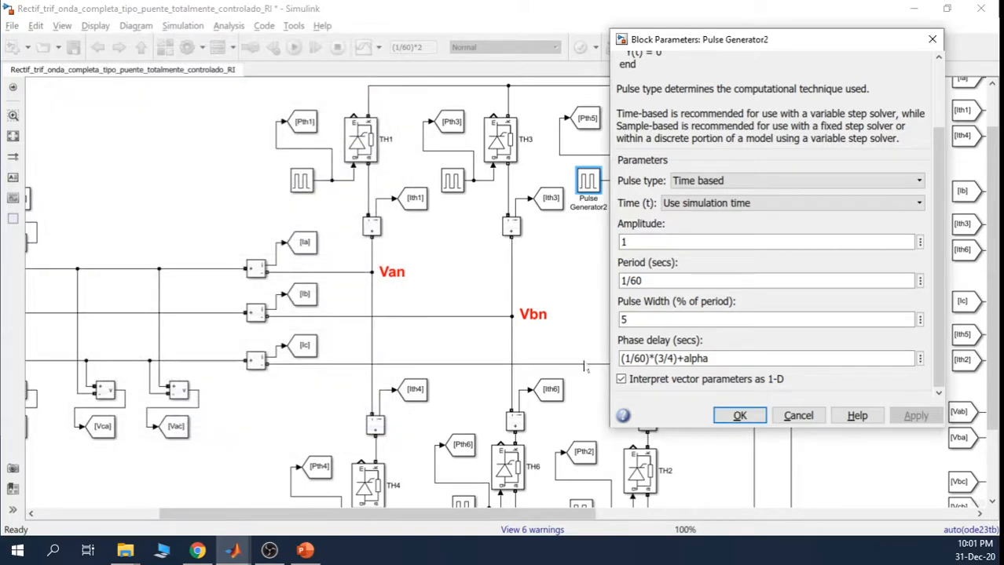
left_click(746, 414)
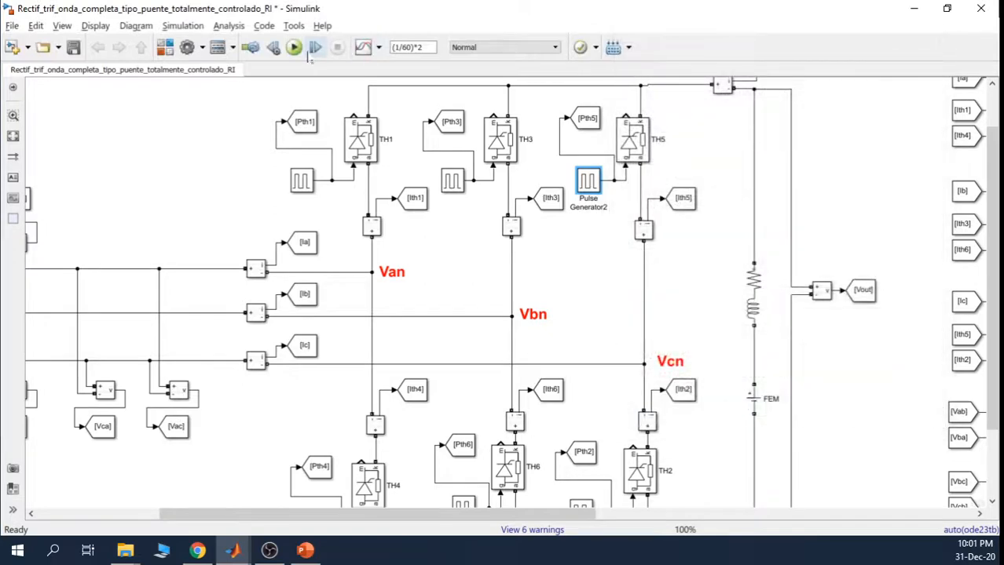
Run the simulation and examine the resulting voltage and current waveforms in the scopes.
left_click(294, 47)
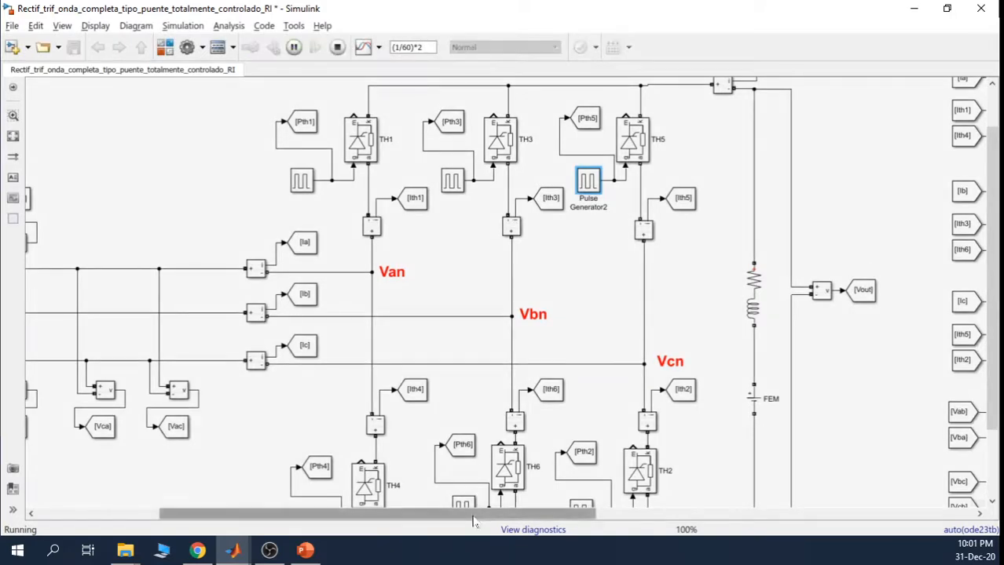
left_click_drag(474, 515, 853, 515)
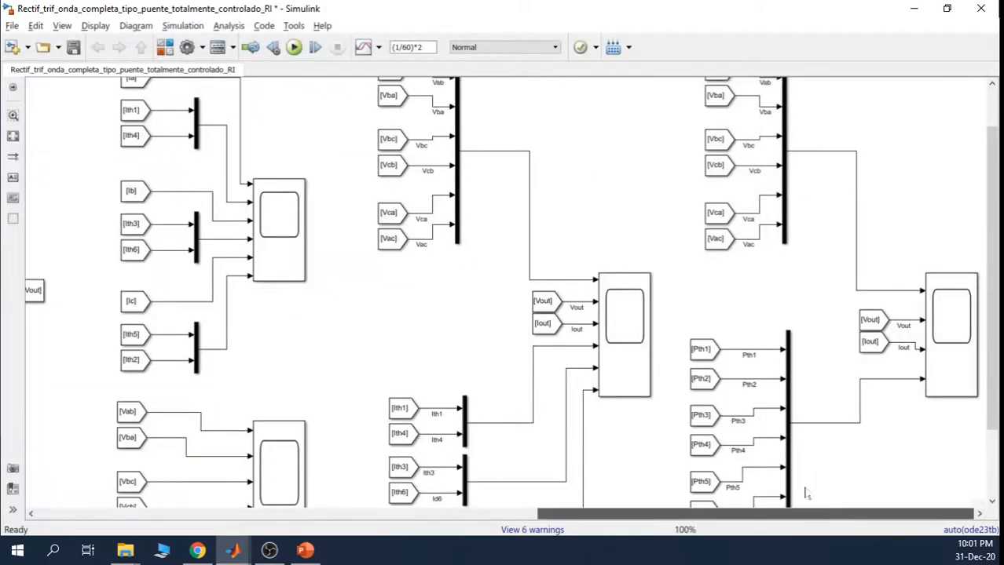
left_click(955, 319)
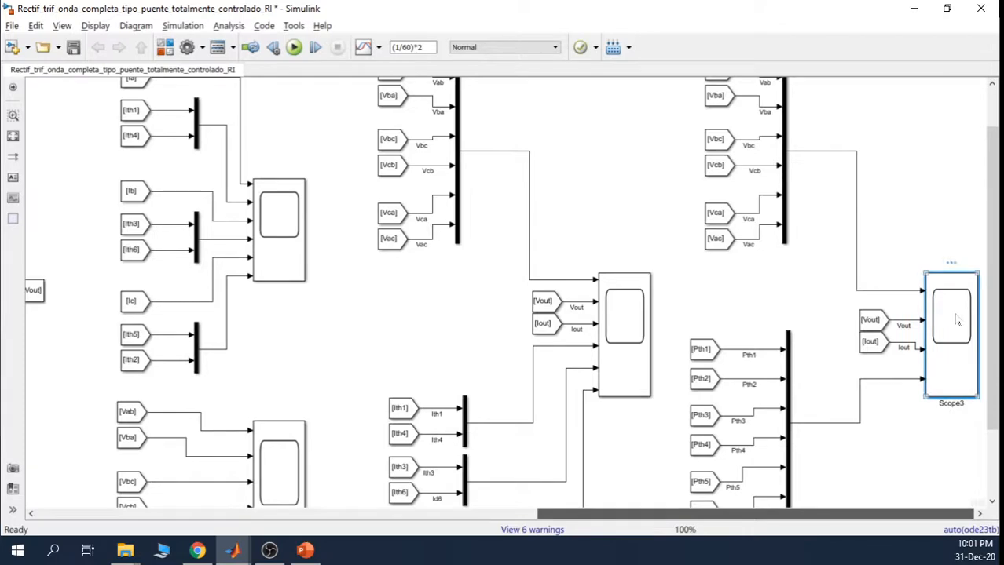
double_click(955, 319)
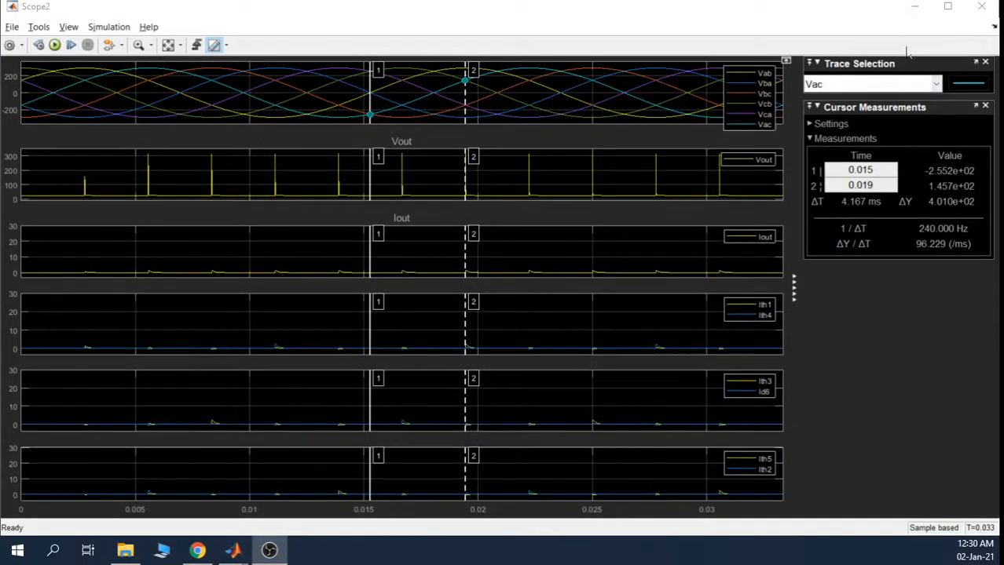
left_click(914, 10)
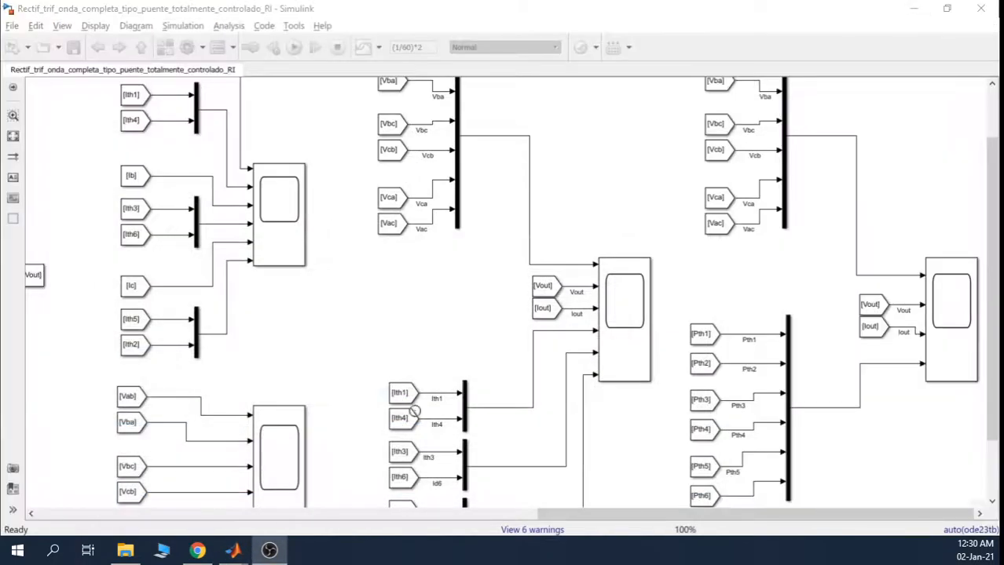
Remove thyristor TH6 from the lower leg of phase Vbn and place a disconnected copy just below the bridge's lower rail.
left_click_drag(523, 516, 207, 516)
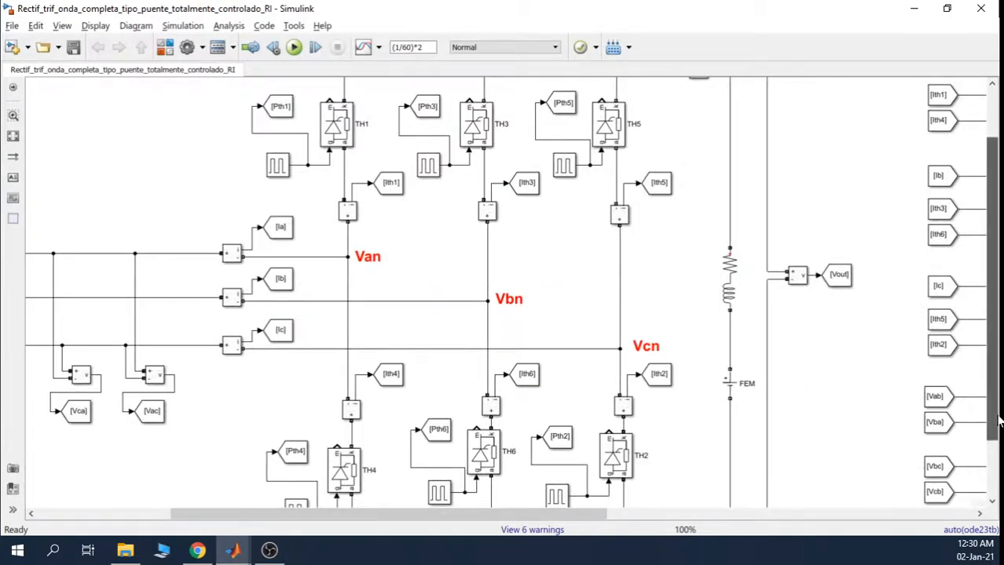
scroll(994, 417, "down", 3)
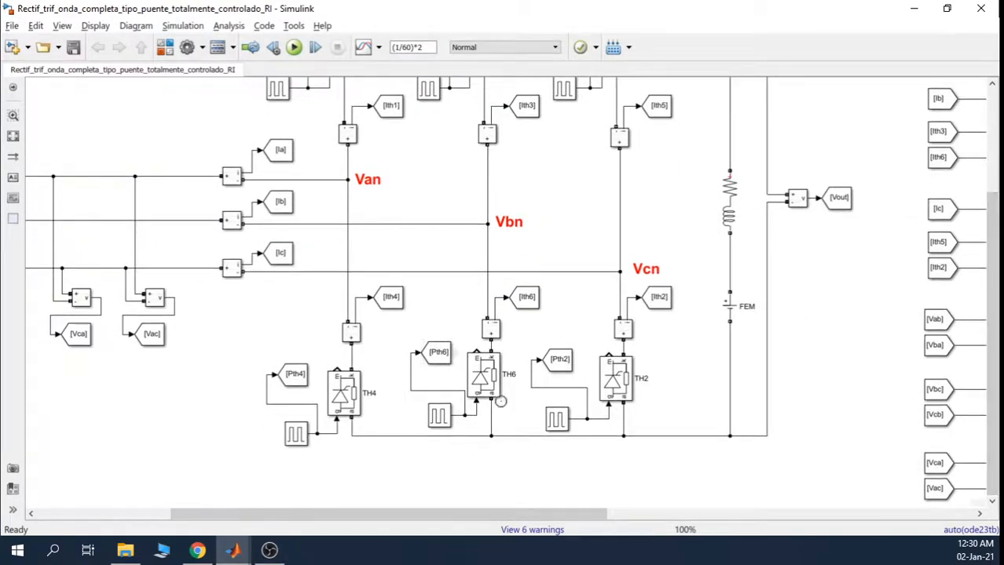
left_click(485, 383)
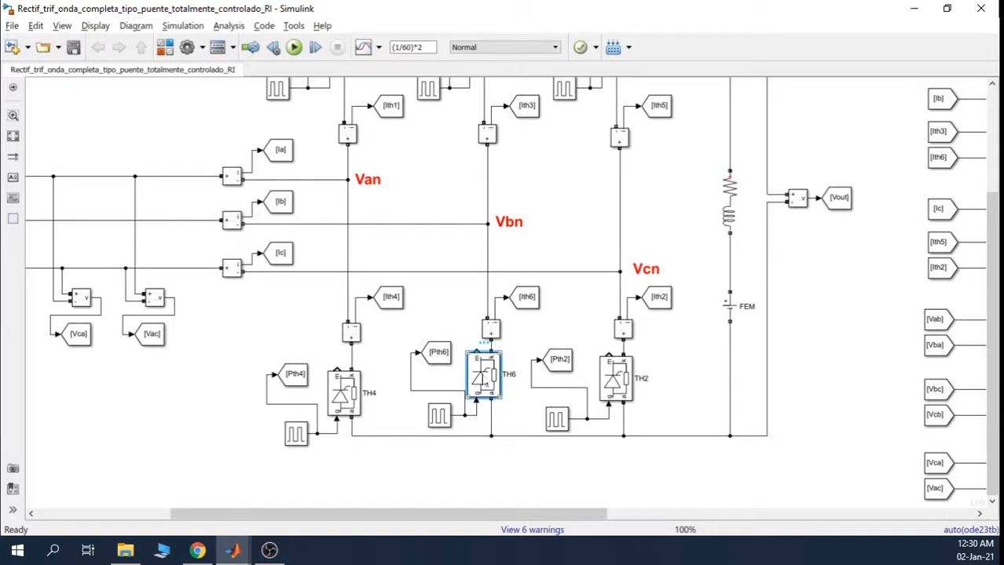
key("Delete")
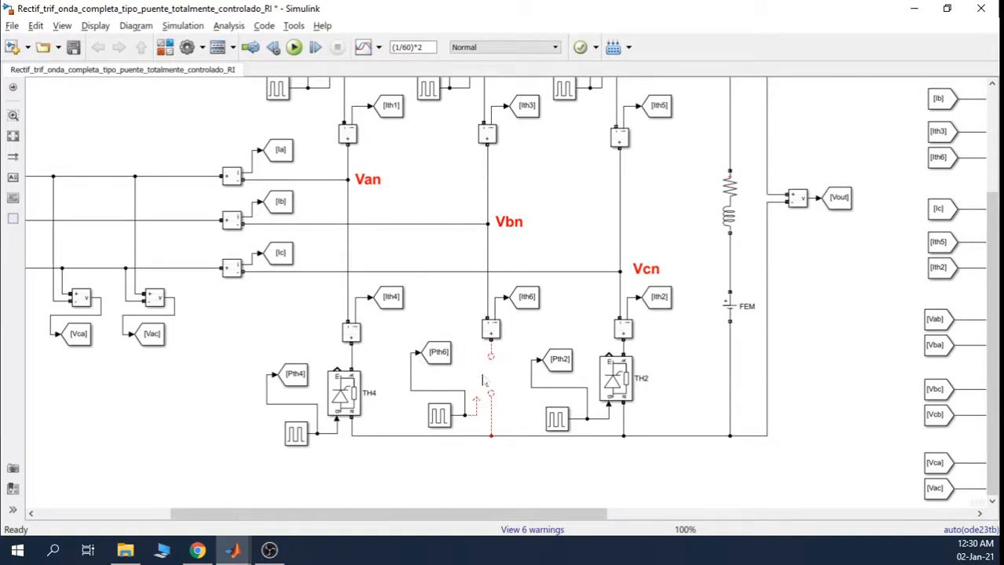
key("ctrl+v")
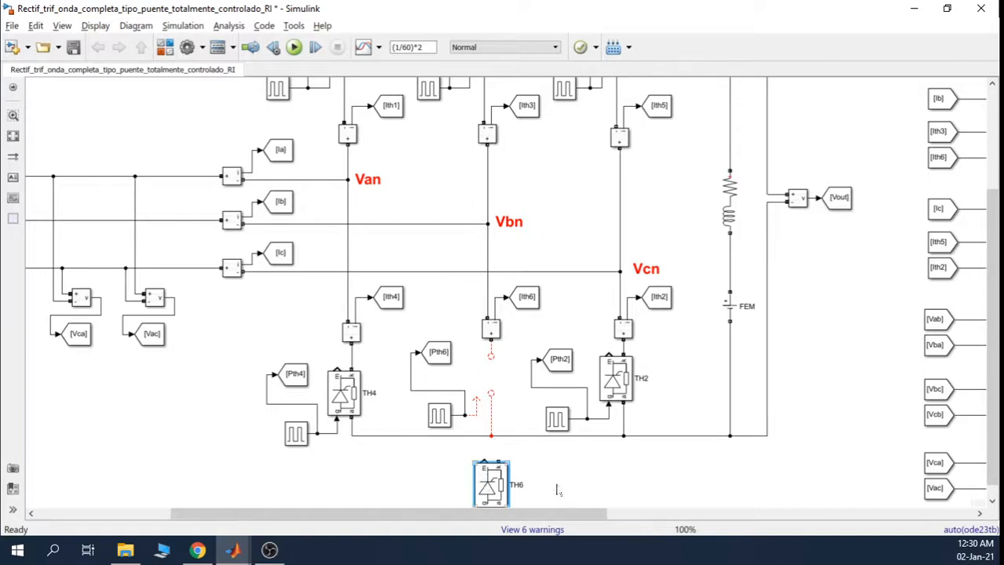
right_click(498, 482)
left_click(441, 469)
left_click_drag(491, 475, 463, 475)
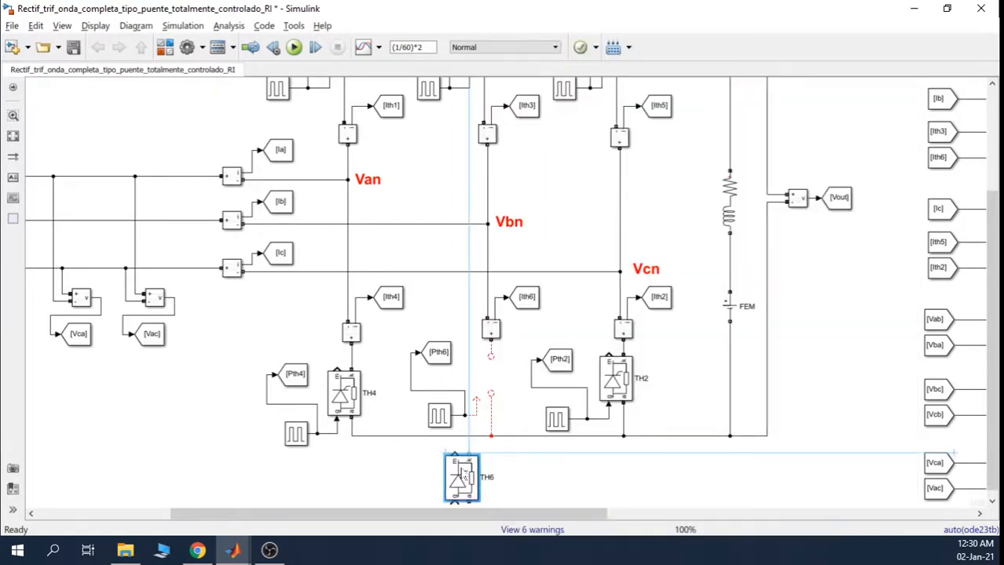
left_click(540, 477)
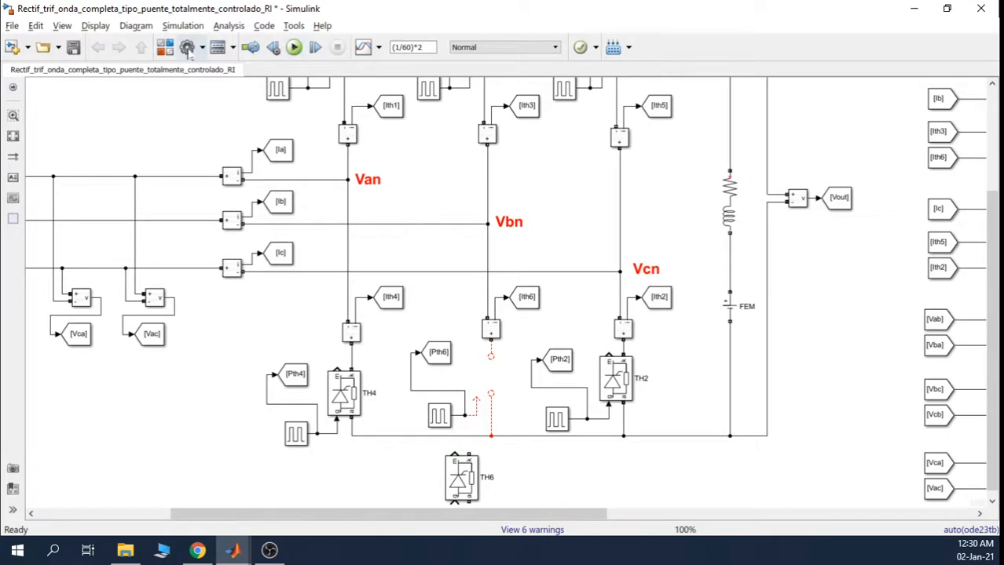
Add a Diode block from the Power Electronics library to the empty area below the Vout tag.
left_click(166, 47)
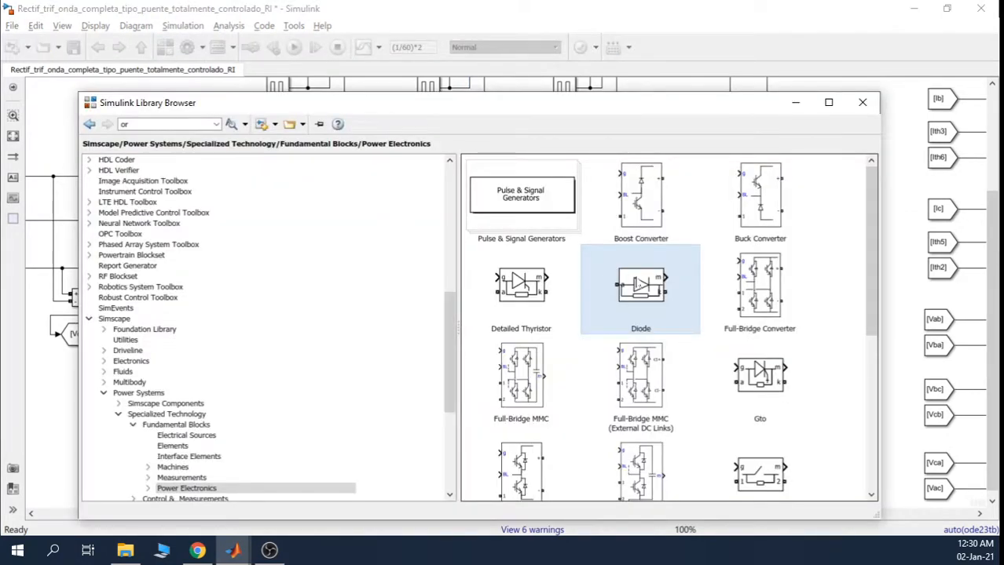
left_click_drag(628, 109, 437, 110)
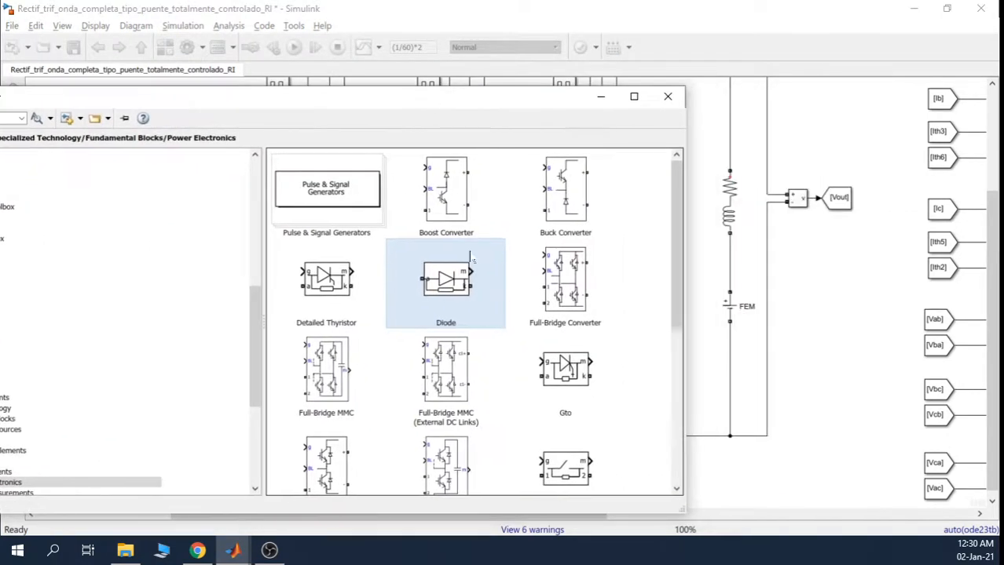
left_click_drag(442, 275, 852, 443)
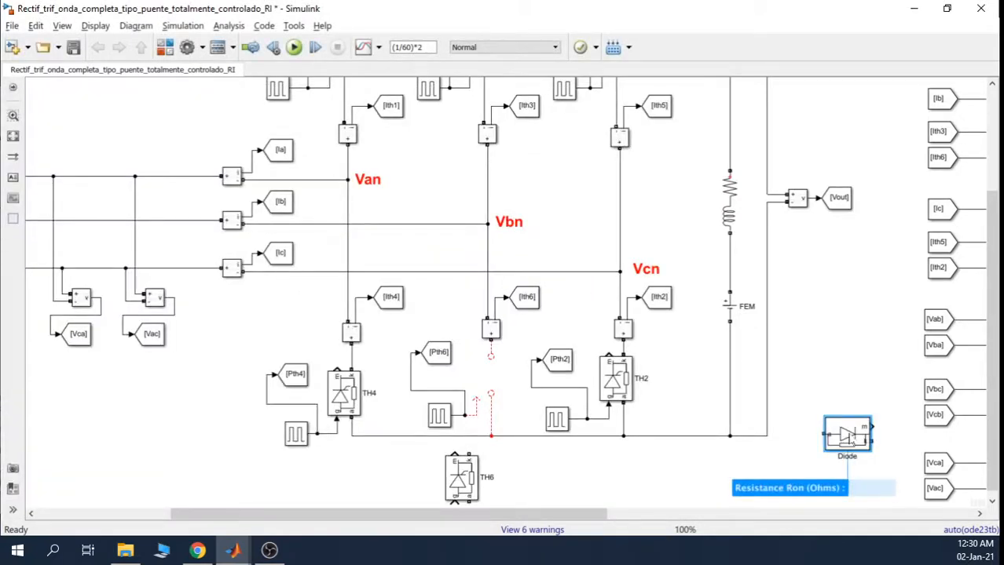
Rotate the new Diode block upright and place it in TH6's empty position in the lower leg of phase Vbn.
left_click(855, 374)
left_click(849, 445)
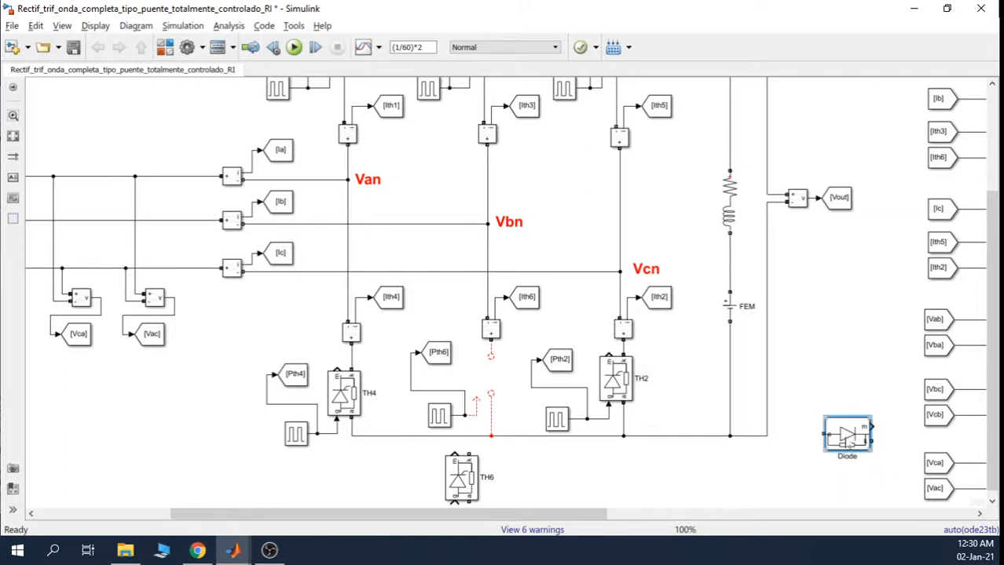
key("ctrl+r")
key("ctrl+i")
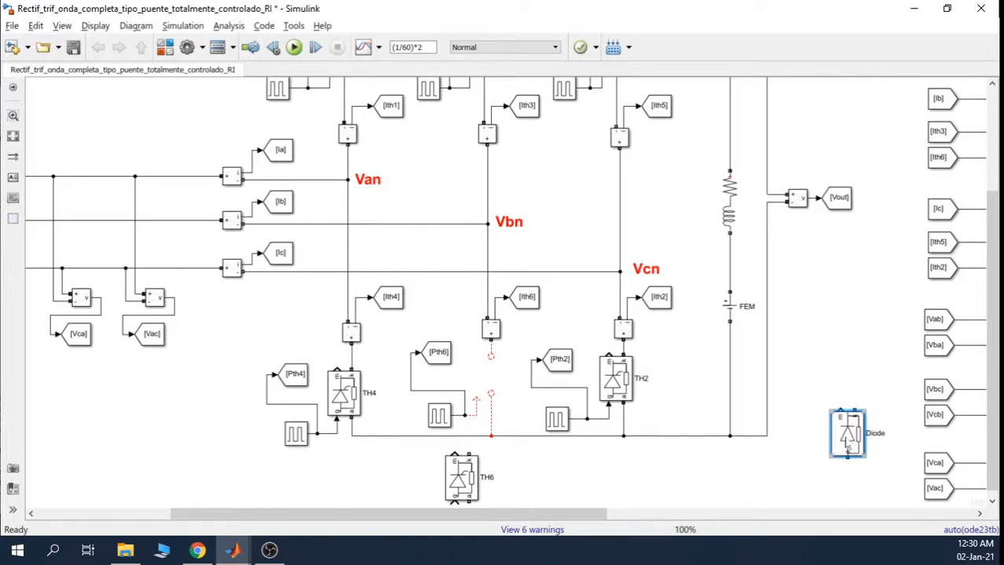
left_click_drag(849, 449, 473, 384)
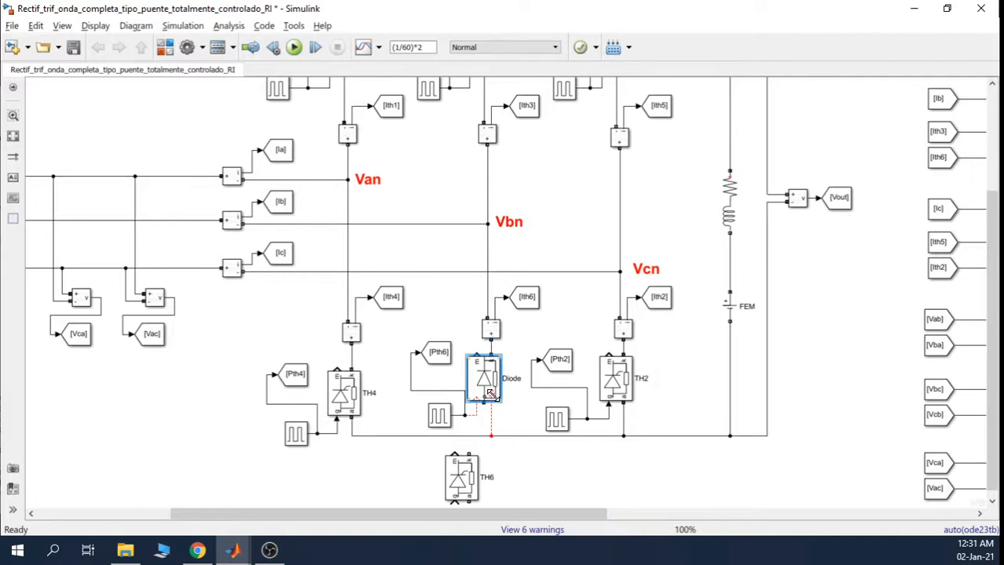
Connect the diode's lower terminal to the bridge's lower rail in a straight line and shorten the loose gate wire beside it.
left_click(488, 405)
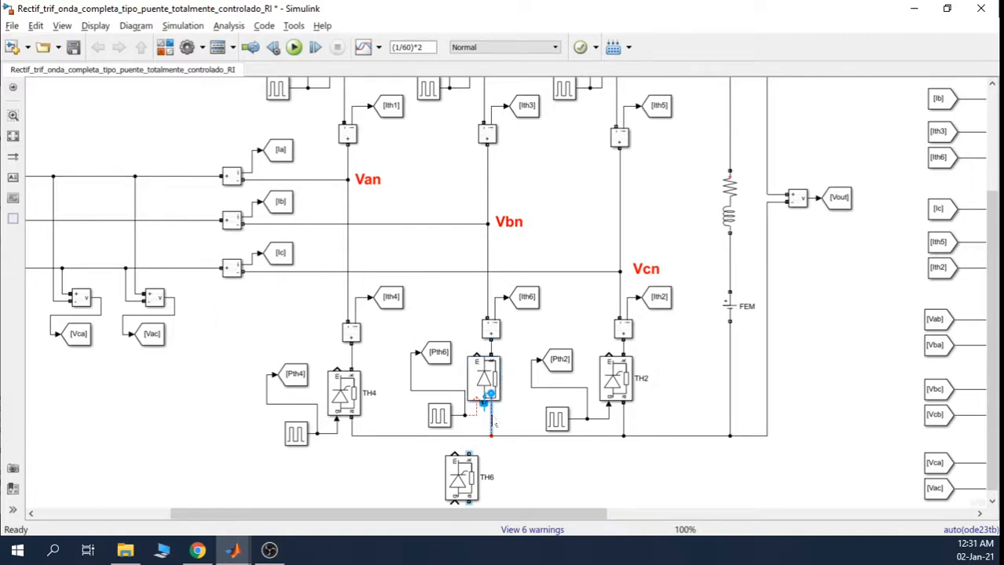
left_click(492, 420)
left_click(492, 385)
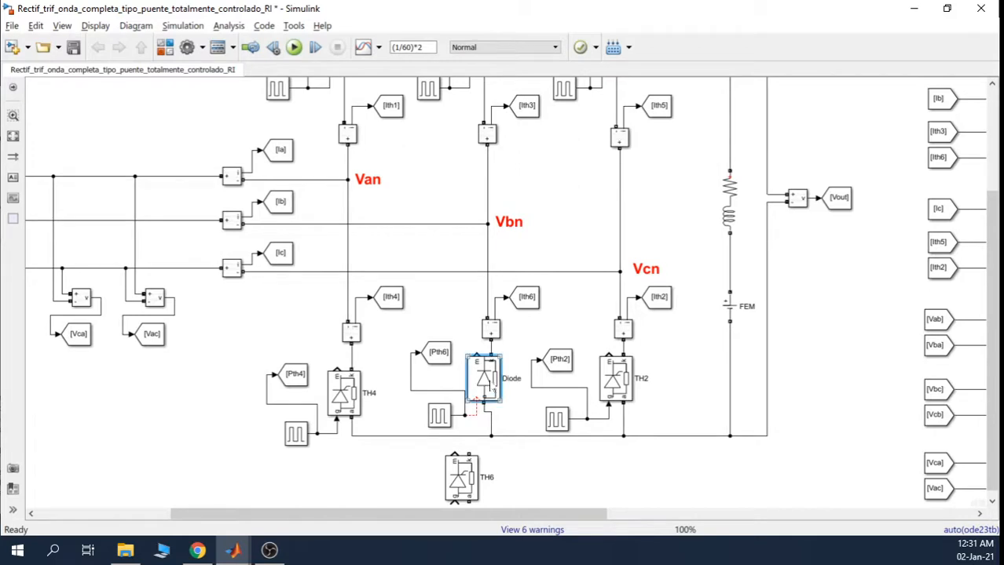
left_click_drag(494, 385, 500, 391)
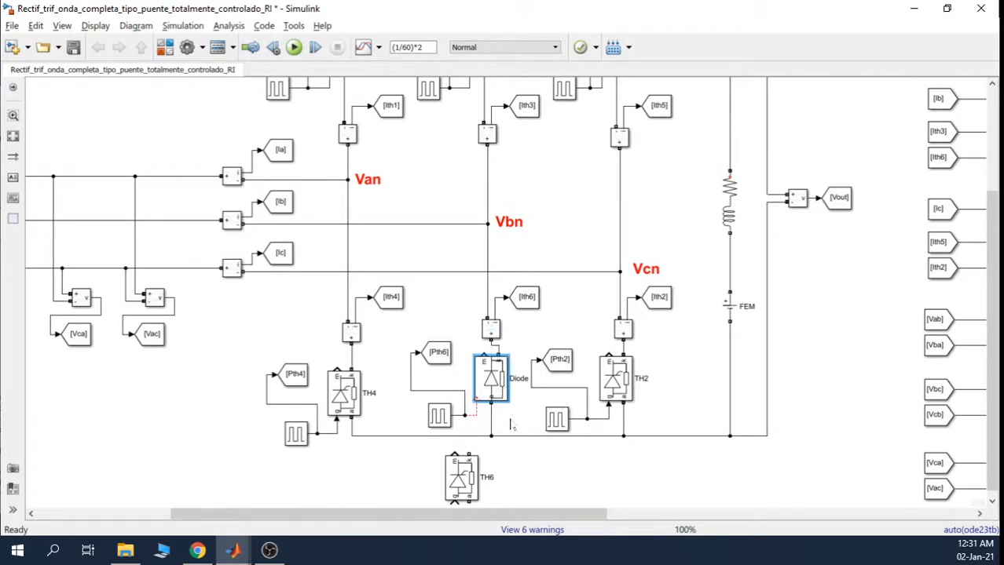
left_click(512, 425)
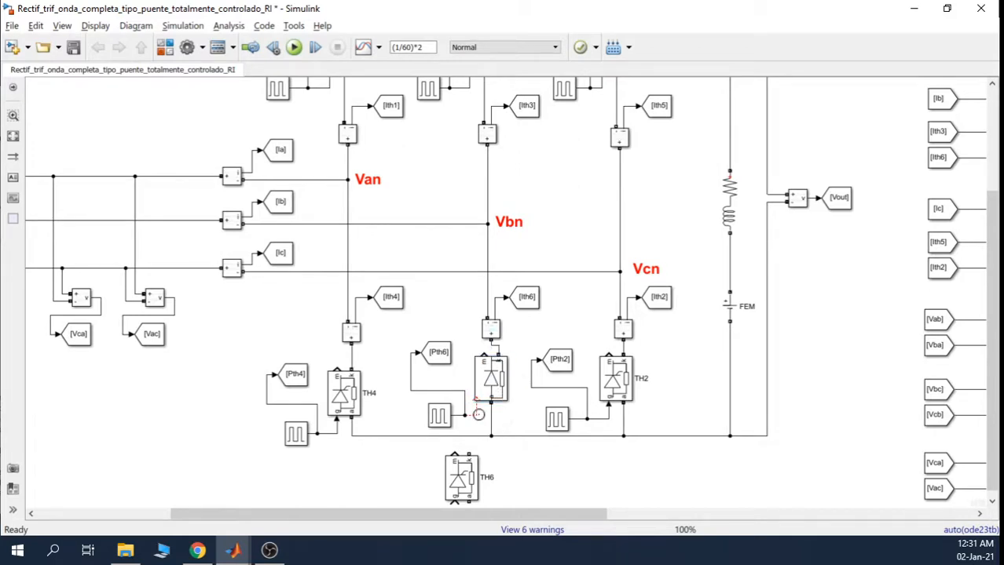
mouse_move(479, 415)
left_mouse_down()
mouse_move(475, 400)
mouse_move(473, 417)
left_mouse_up()
Run the simulation and examine the line voltages, Vout, Iout and gate pulses in Scope3.
left_click(294, 47)
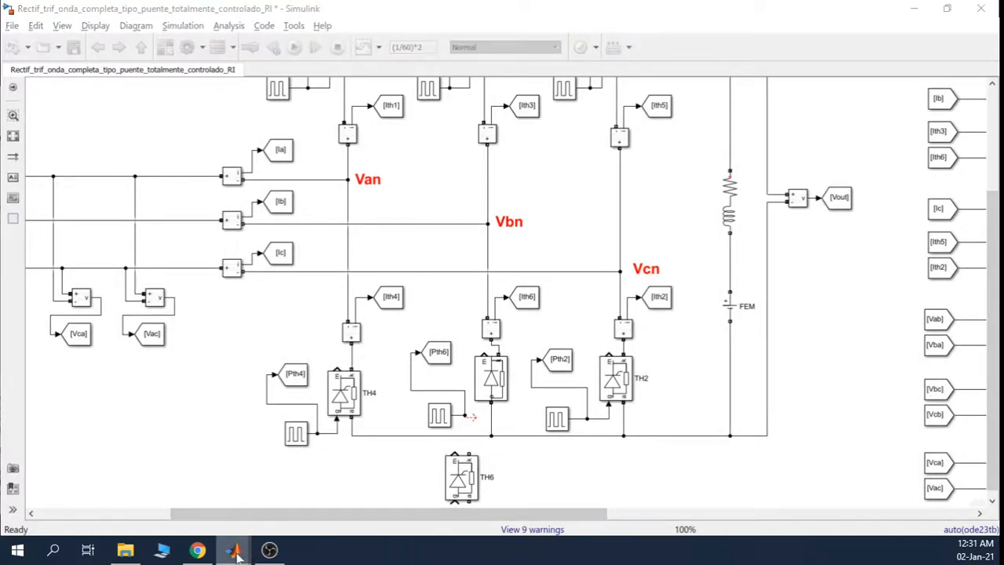
mouse_move(239, 553)
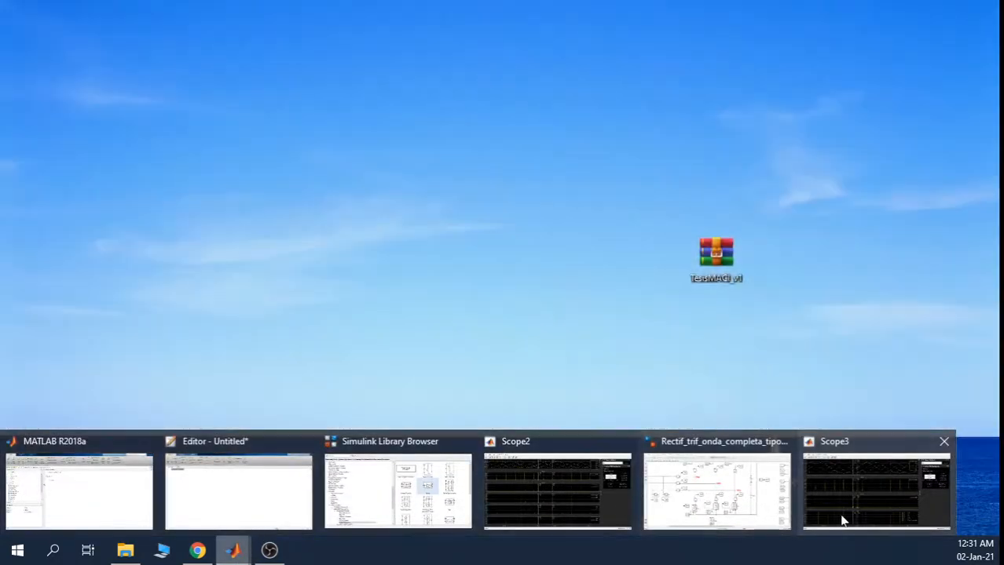
left_click(842, 521)
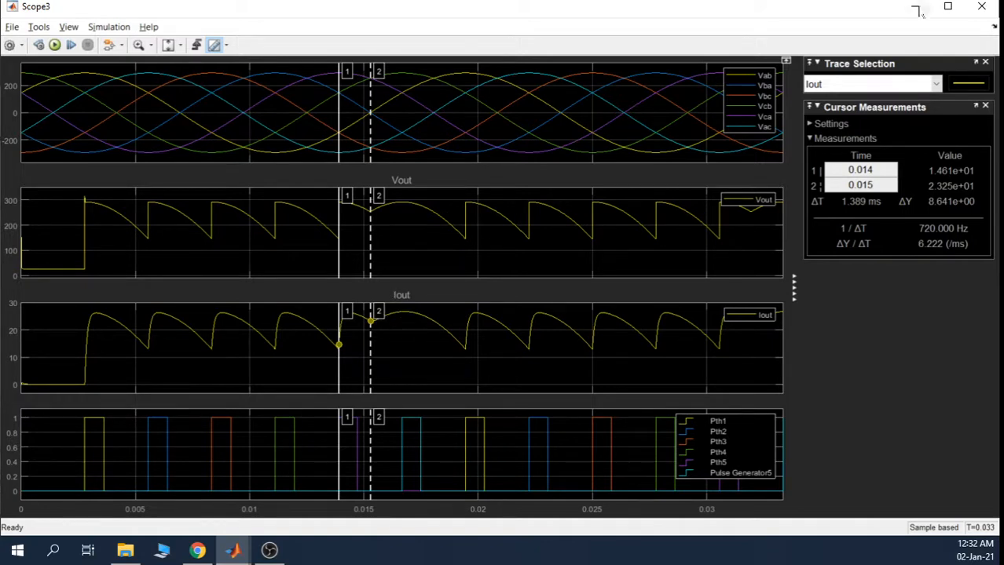
left_click(915, 8)
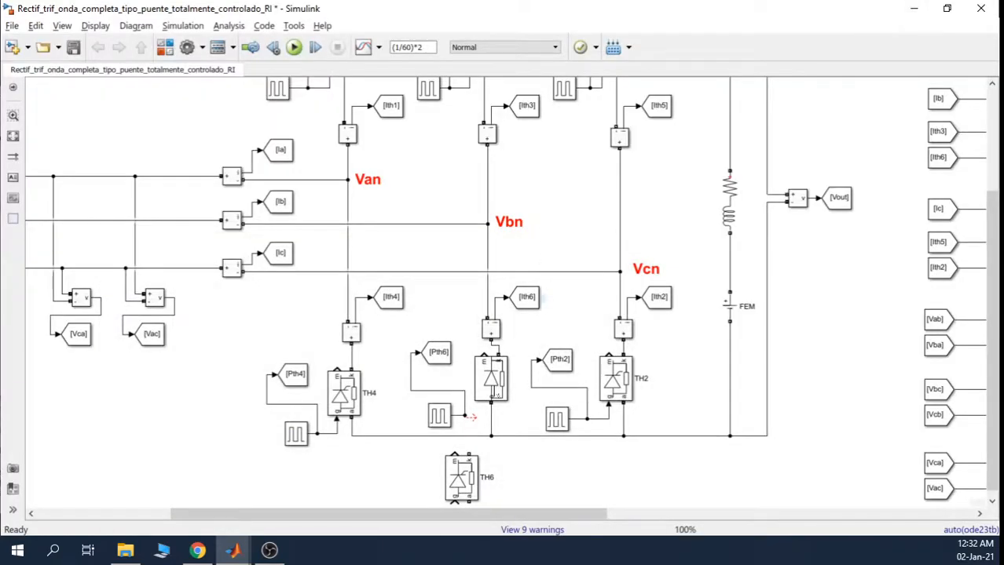
Review the parameters and phase delays of the pulse generators for TH6 and TH5, leaving their values as they are.
left_click(444, 420)
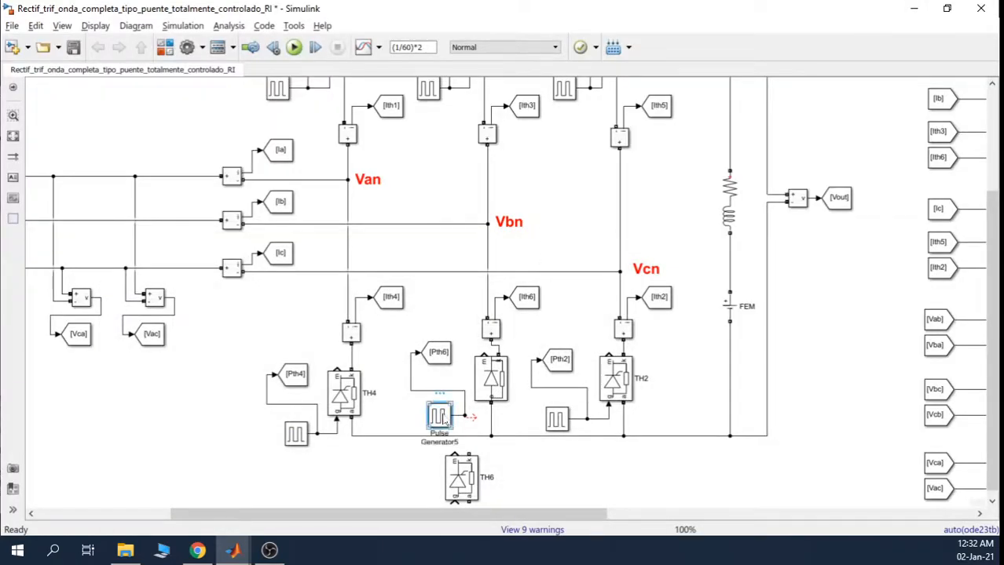
double_click(445, 421)
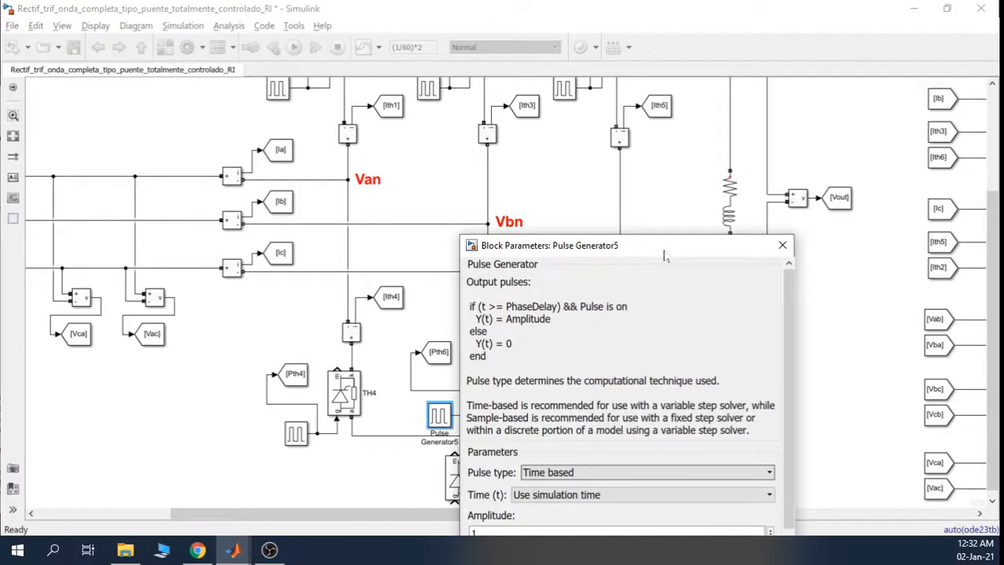
left_click_drag(664, 255, 642, 91)
left_click_drag(759, 196, 766, 263)
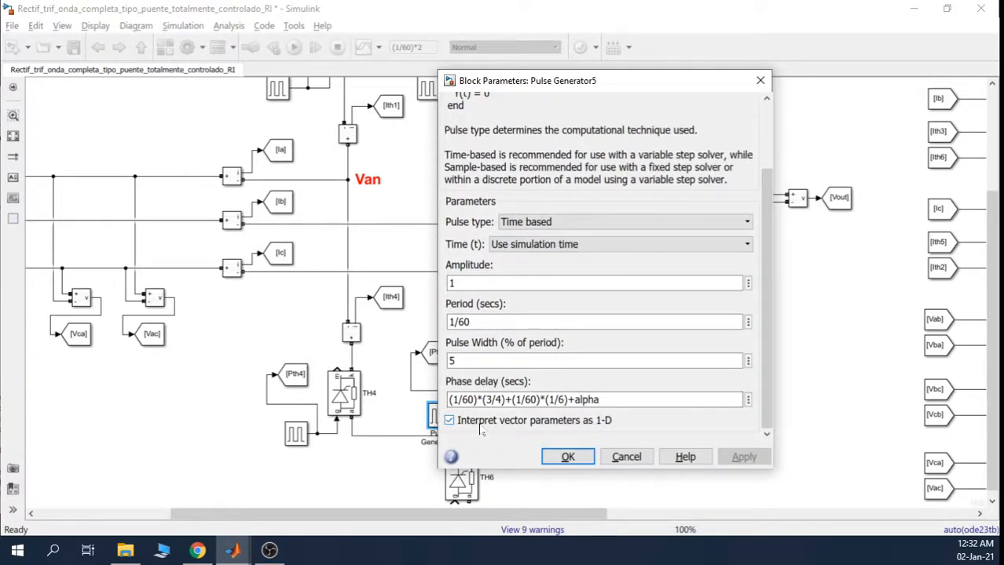
left_click_drag(691, 90, 889, 122)
key("Return")
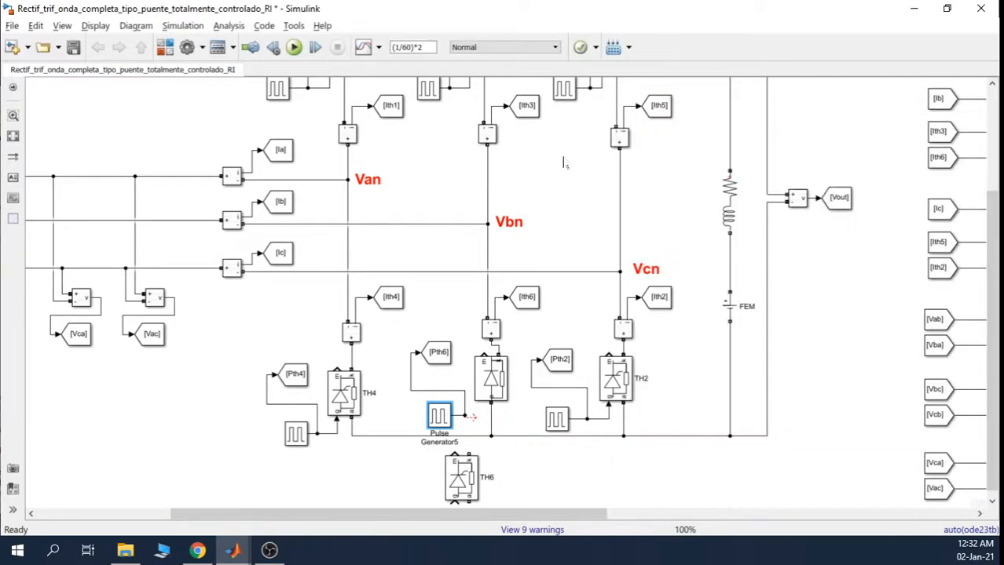
left_click(566, 161)
left_click(564, 89)
double_click(564, 90)
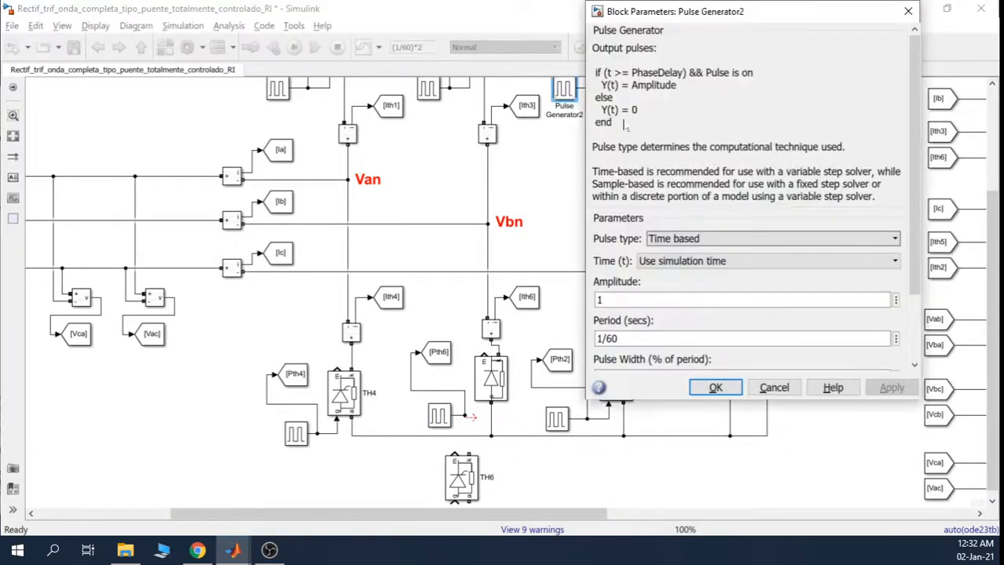
left_click_drag(910, 114, 910, 177)
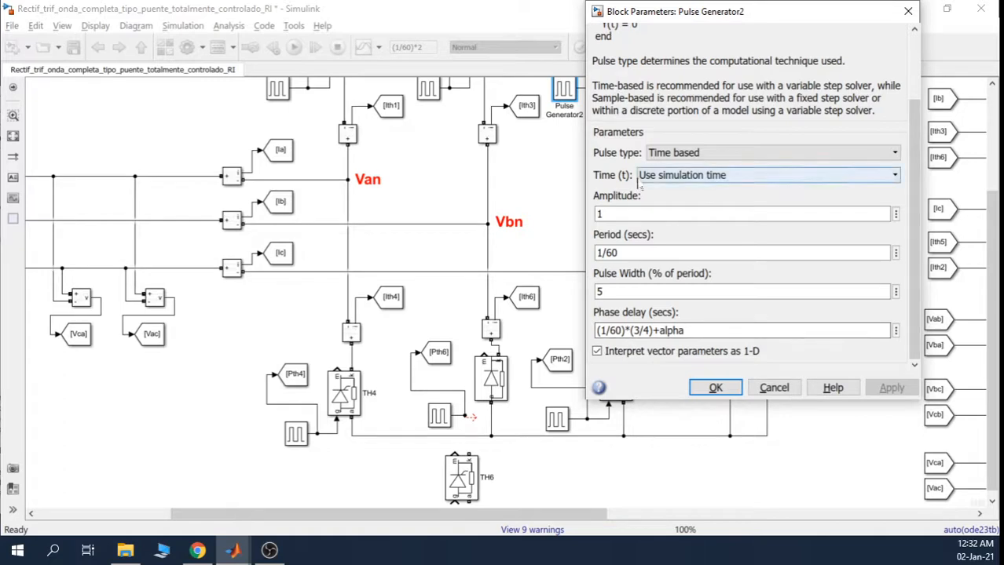
left_click_drag(758, 13, 814, 151)
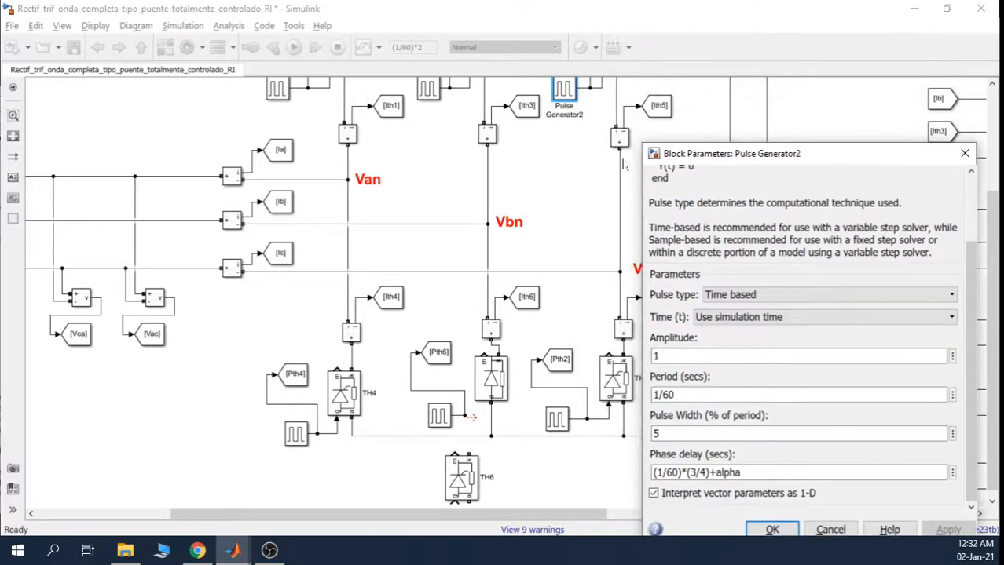
left_click(567, 190)
Re-examine the (1/60)*(1/6) term in the phase delay of TH6's pulse generator and close its dialog.
mouse_move(994, 222)
left_mouse_down()
mouse_move(991, 196)
mouse_move(988, 231)
left_mouse_up()
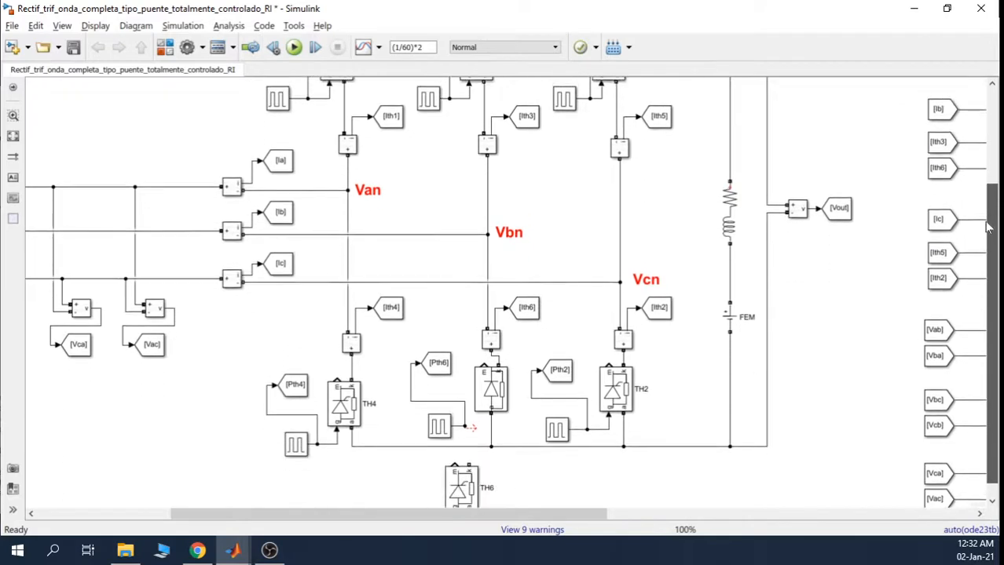
left_click(495, 366)
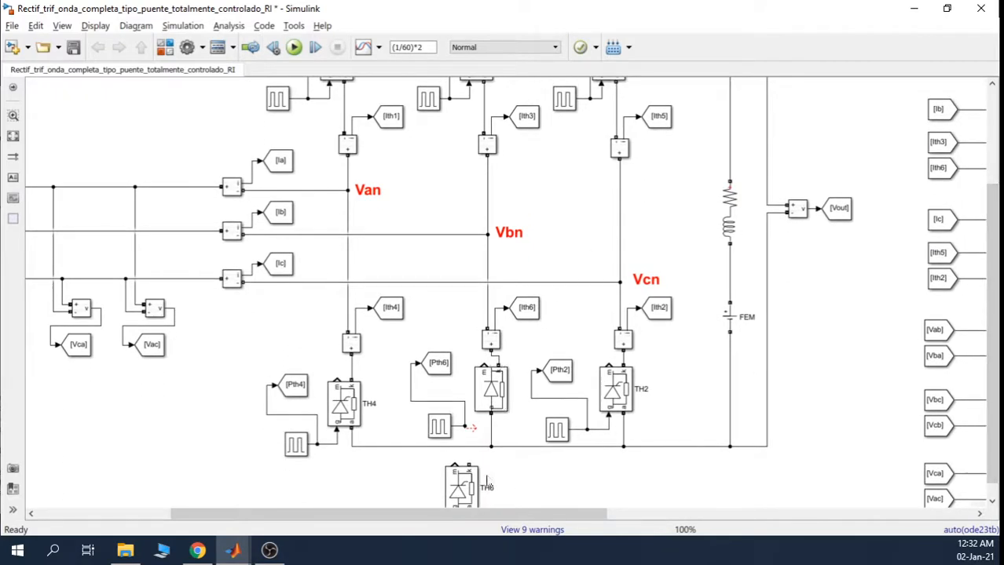
left_click(444, 428)
double_click(440, 427)
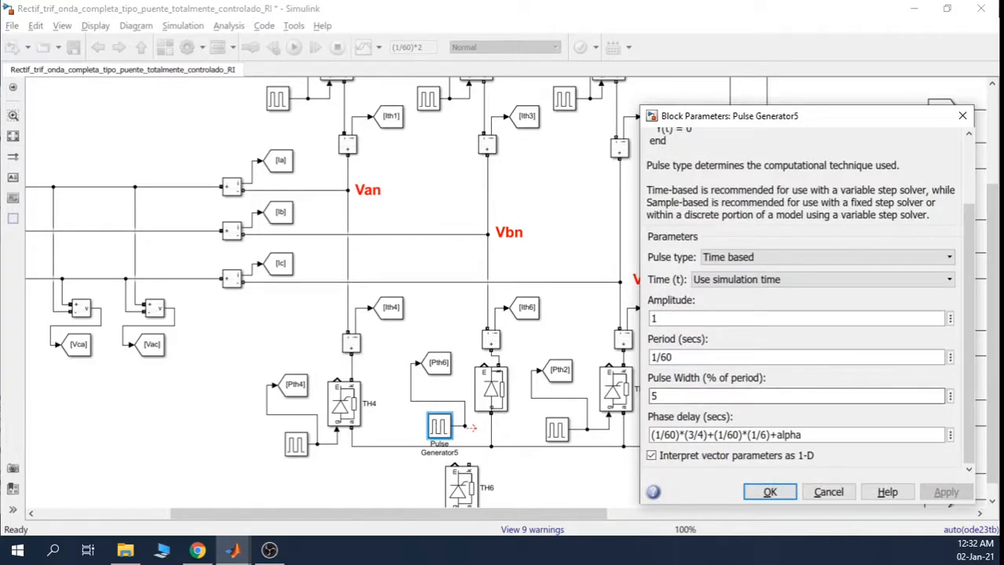
left_click_drag(650, 435, 768, 435)
left_click(741, 435)
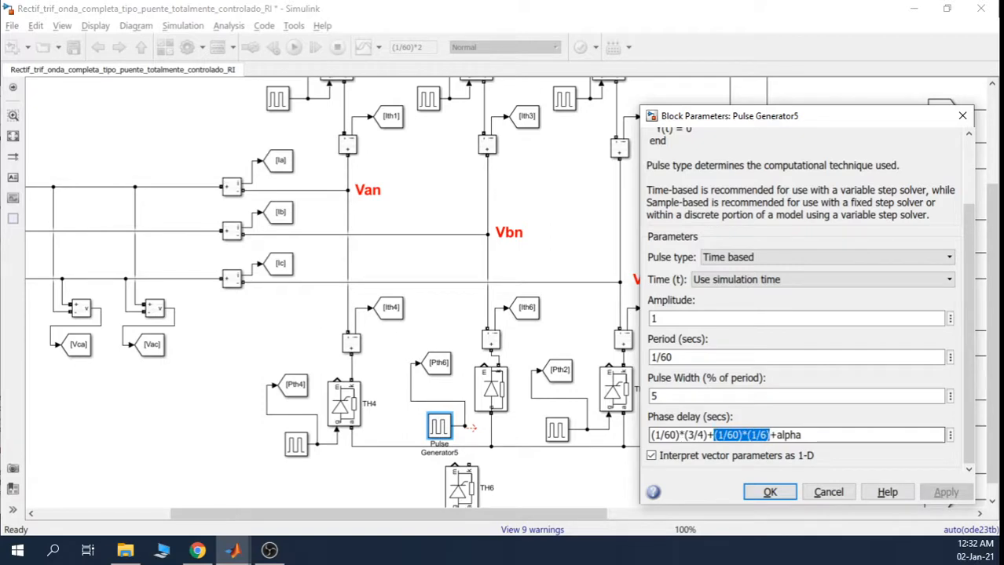
left_click(962, 116)
left_click(572, 216)
key("ctrl+s")
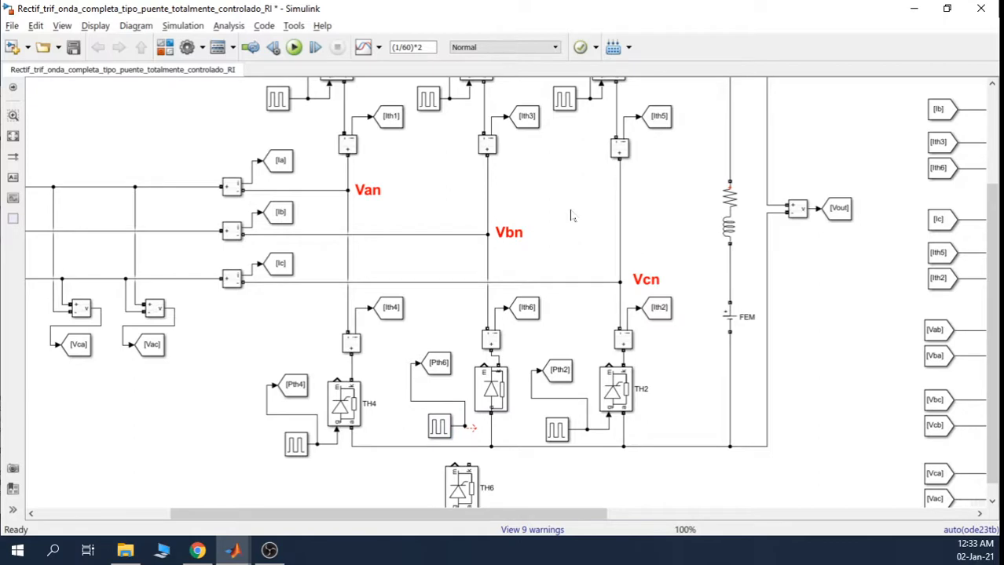
Compare the line voltages, Vout, Iout and gate pulses in Scope3 with the diode leg of the bridge circuit.
left_click_drag(424, 514, 831, 516)
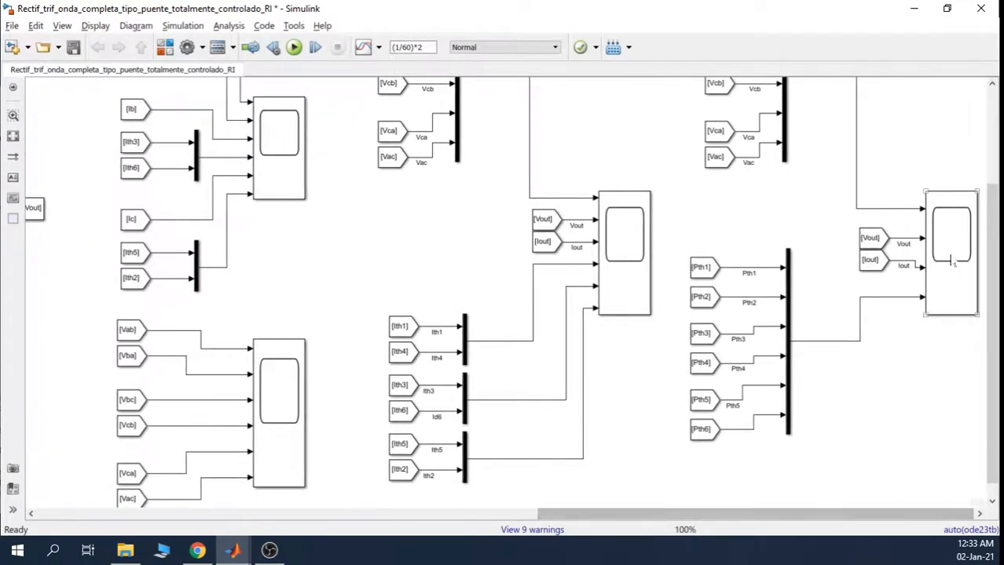
left_click(957, 246)
double_click(957, 246)
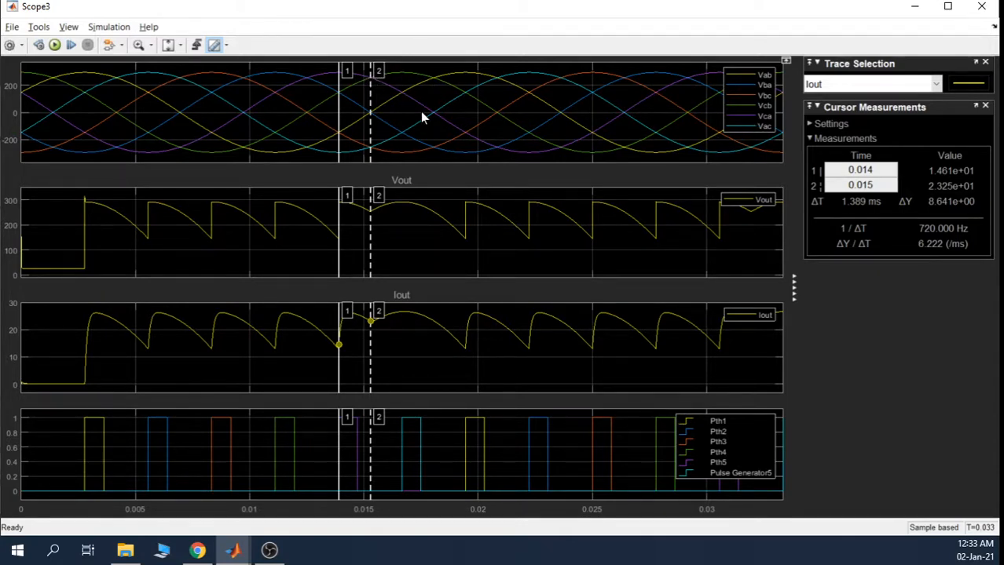
left_click(913, 9)
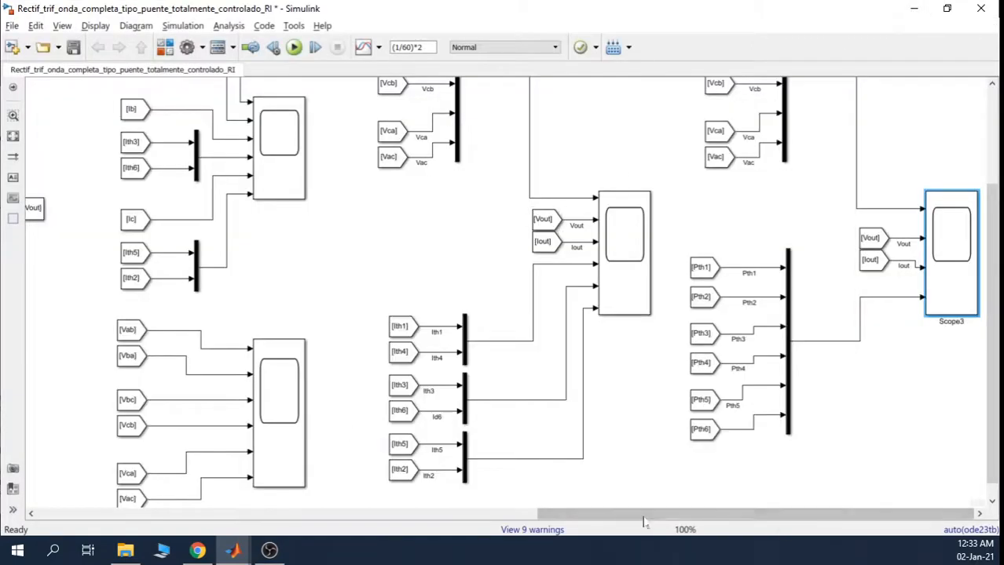
left_click_drag(644, 514, 313, 514)
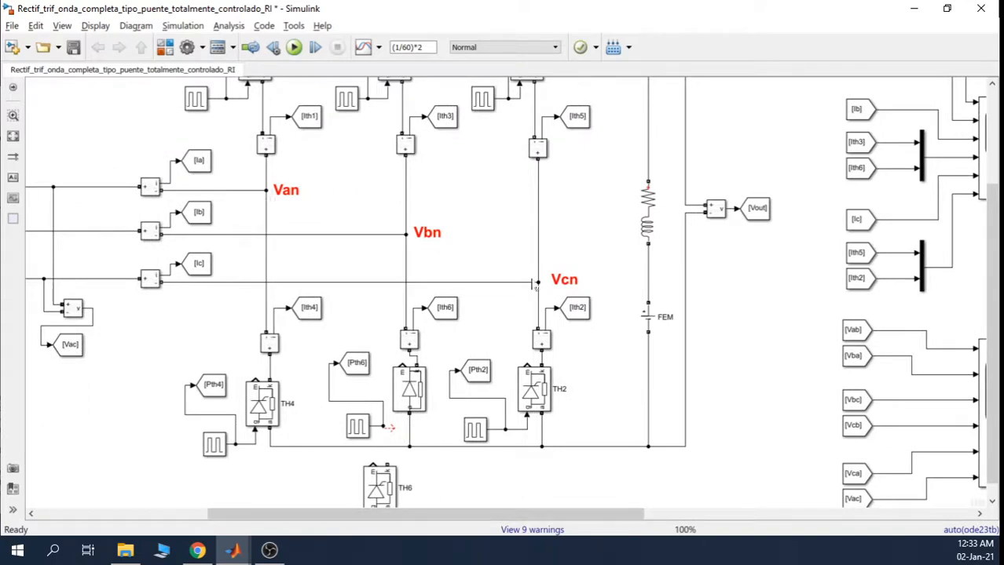
left_click_drag(477, 514, 768, 494)
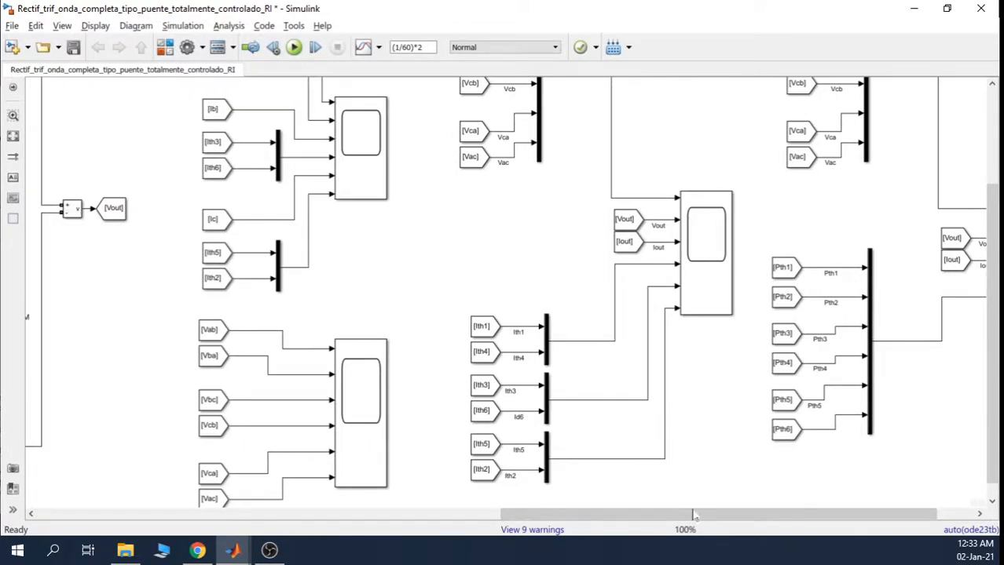
left_click_drag(694, 513, 733, 513)
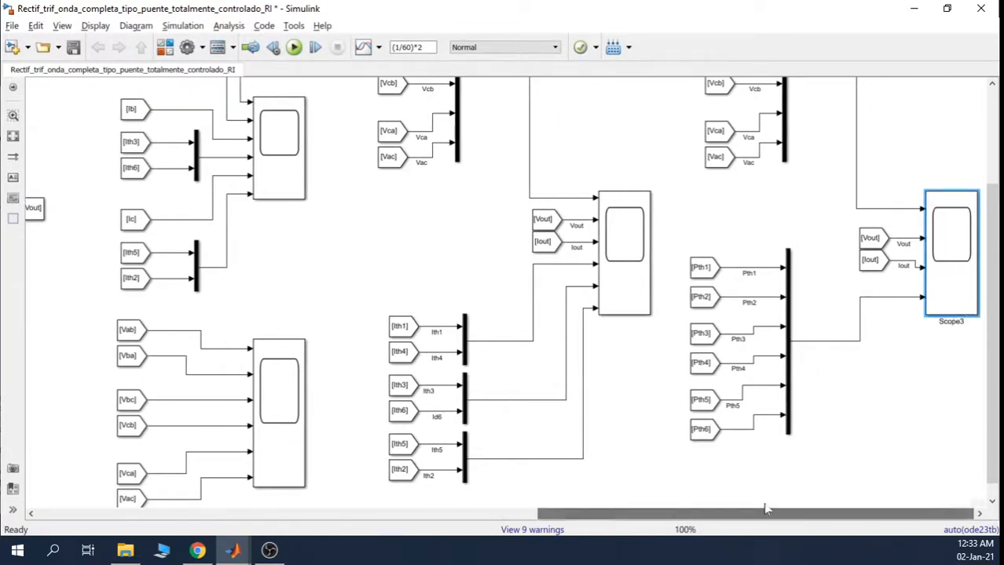
double_click(957, 258)
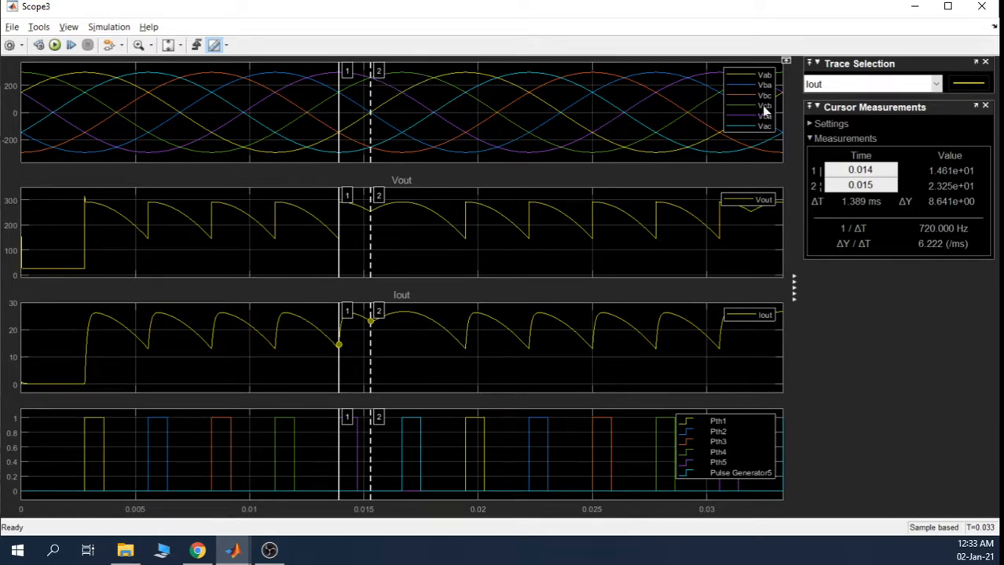
left_click(914, 7)
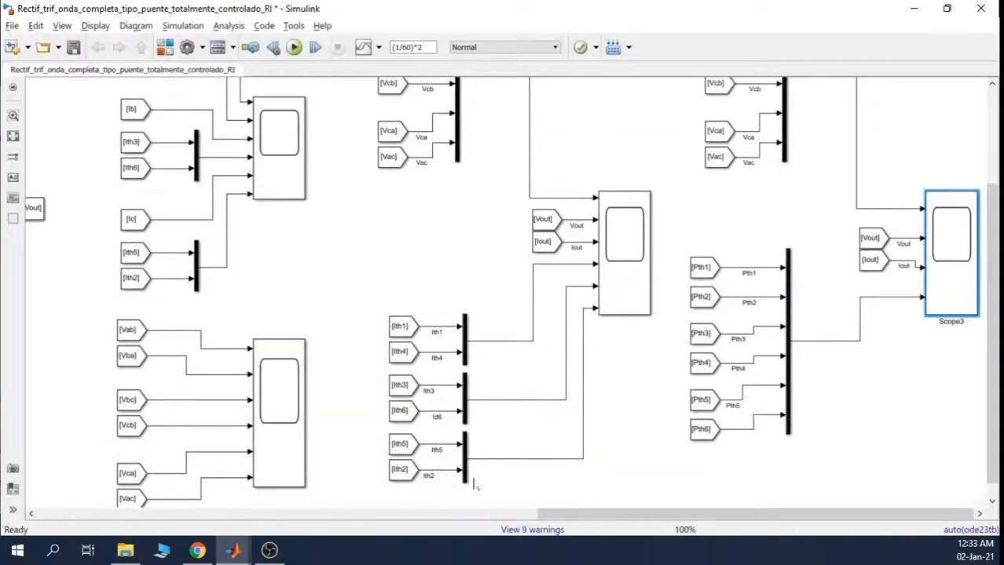
left_click_drag(569, 514, 191, 511)
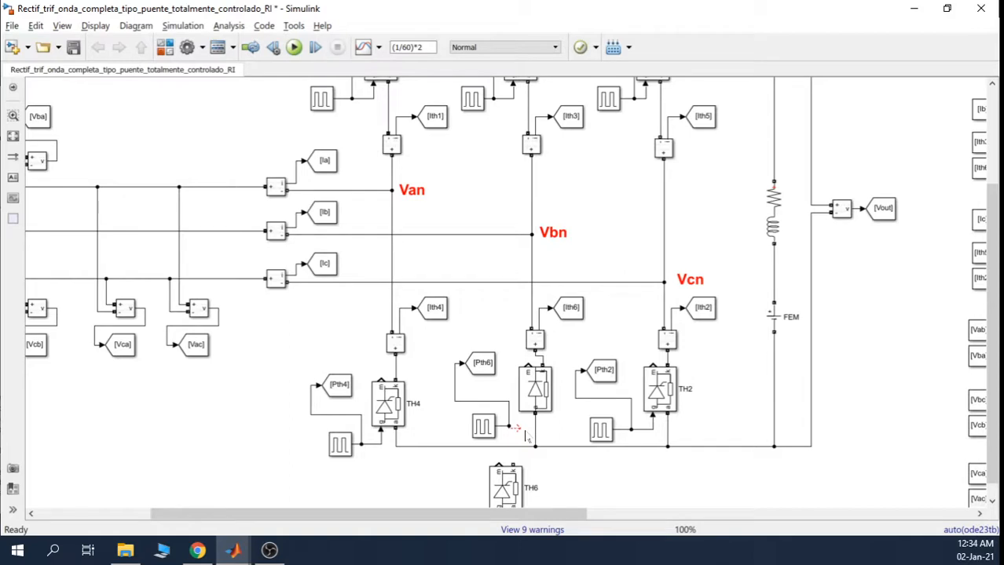
left_click_drag(455, 516, 881, 505)
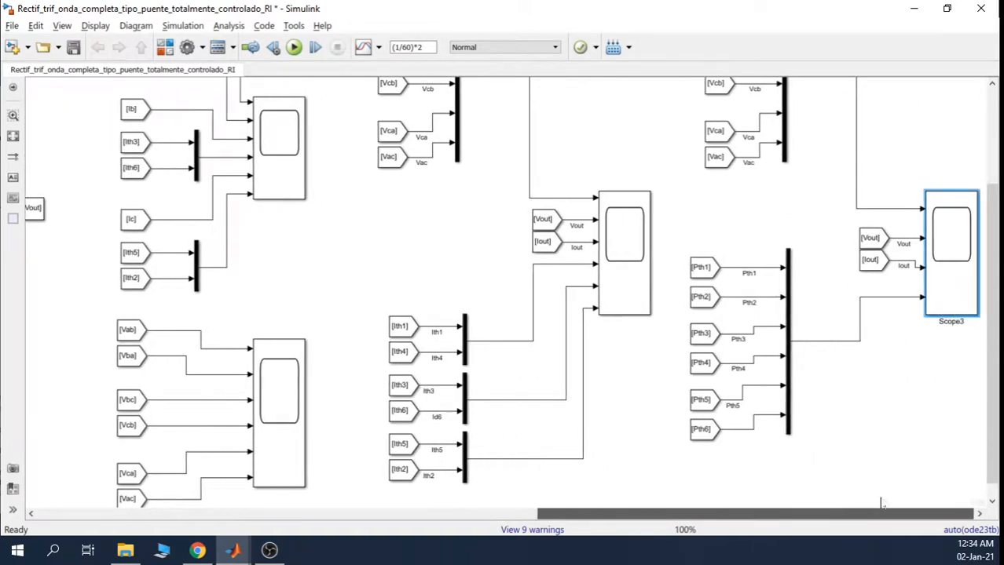
double_click(959, 208)
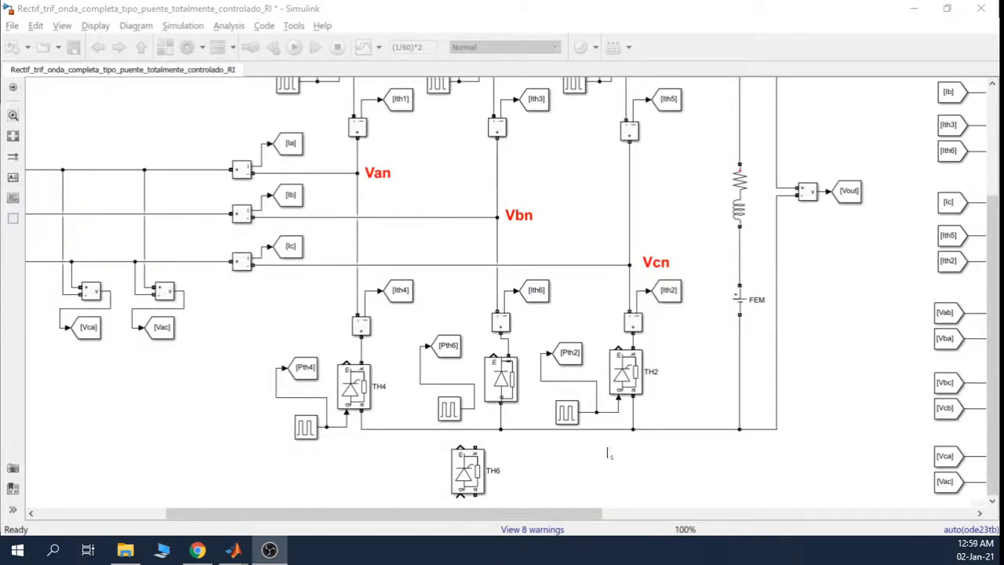
Compare the diode in the Vbn leg with the spare TH6 and select the pulse generator feeding the Pth6 tag.
left_click(492, 376)
left_click(463, 467)
left_click(498, 373)
left_click(452, 414)
left_click(453, 413)
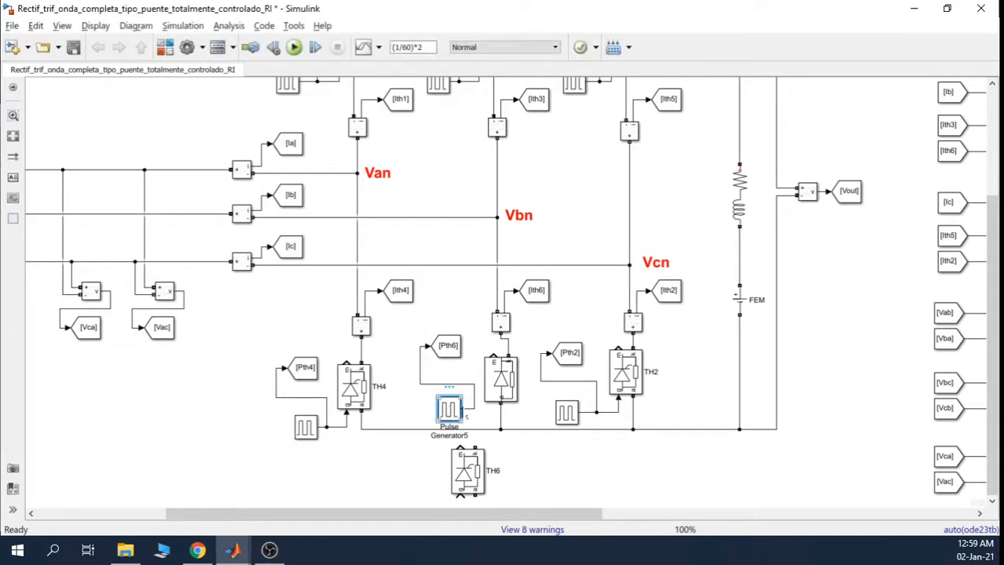
Check the phase delay expression of the pulse generator feeding the Pth6 tag, leaving it as is.
double_click(450, 409)
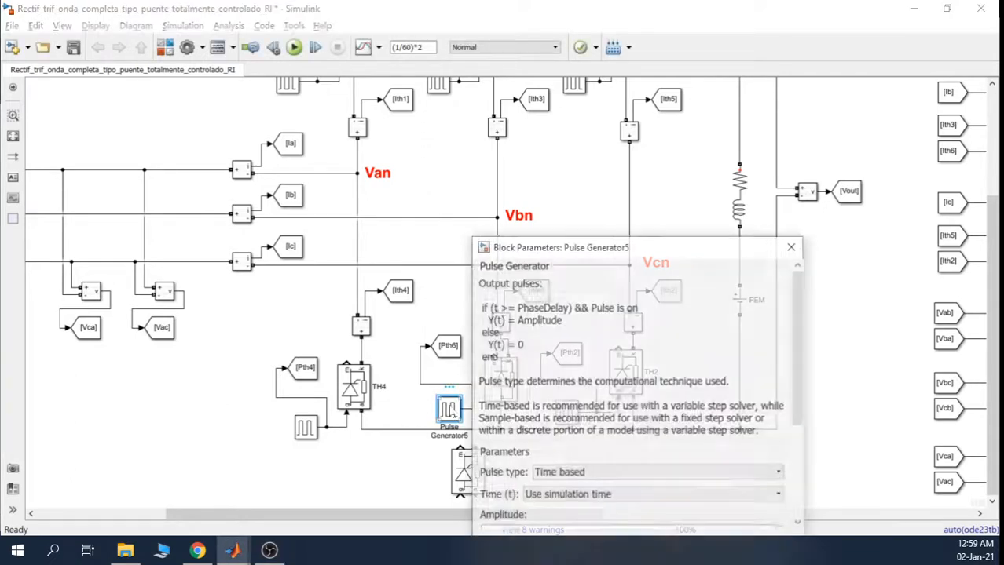
scroll(788, 299, "down", 3)
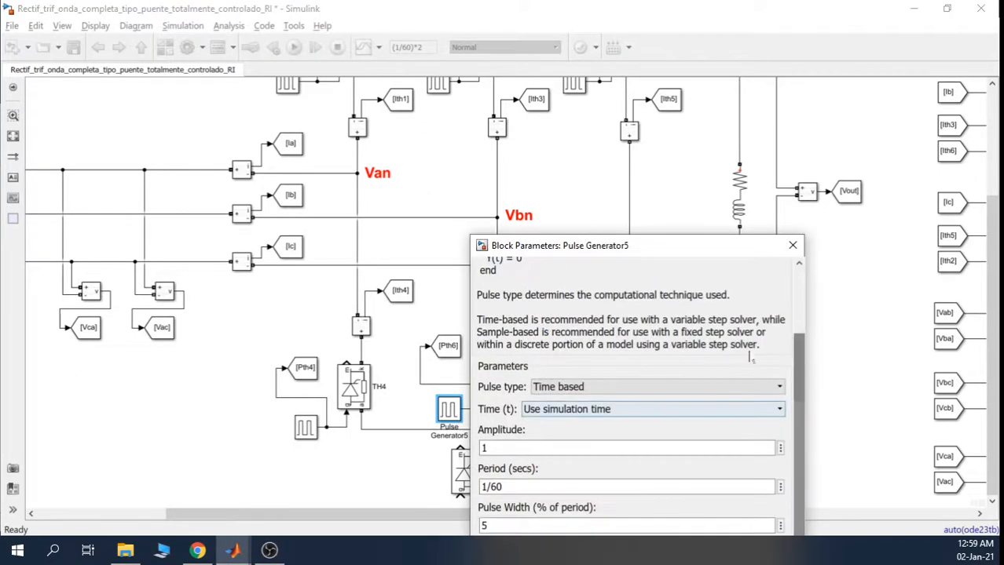
left_click_drag(704, 260, 712, 120)
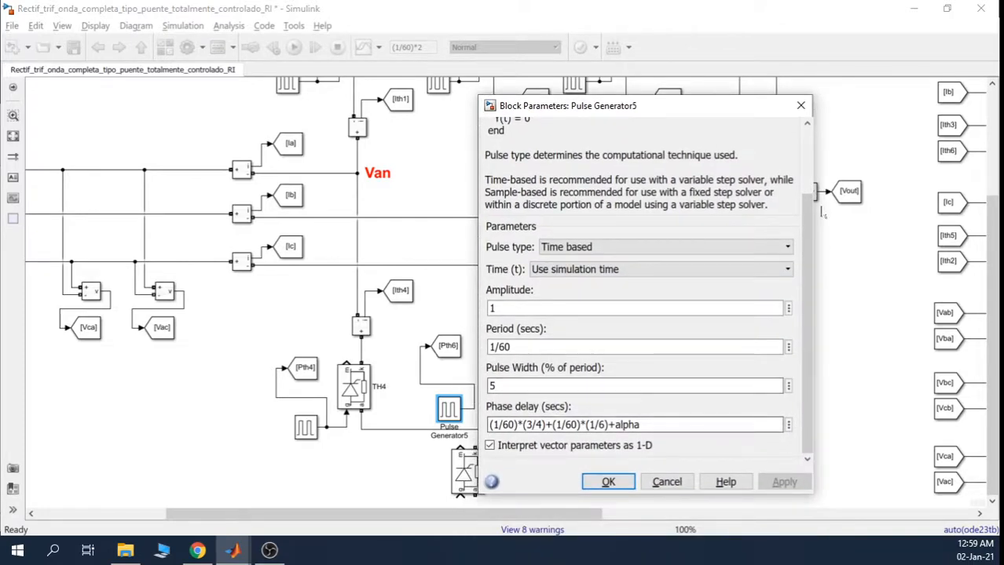
left_click(800, 106)
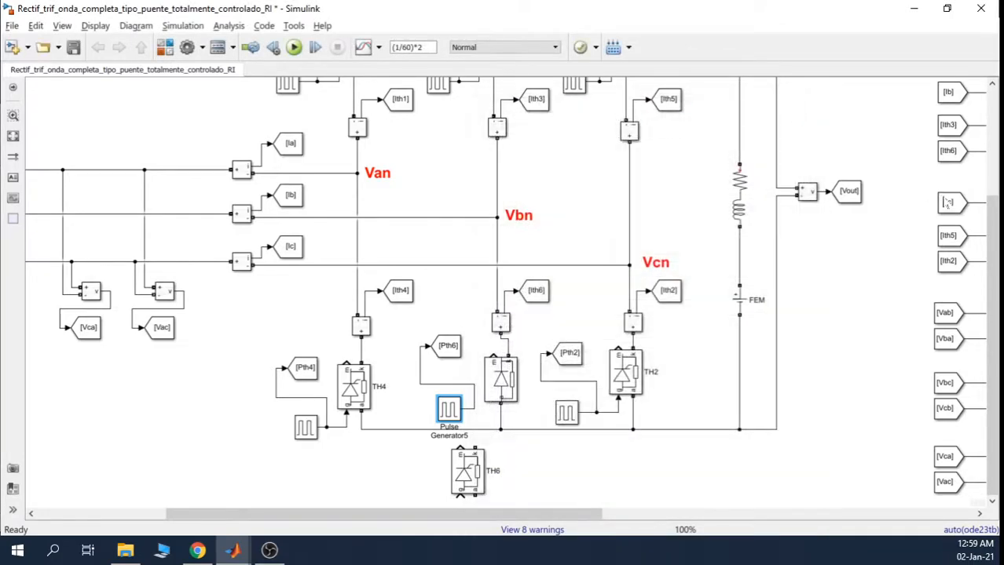
Open the parameters of TH5's pulse generator and select its phase delay expression.
left_click_drag(993, 263, 992, 234)
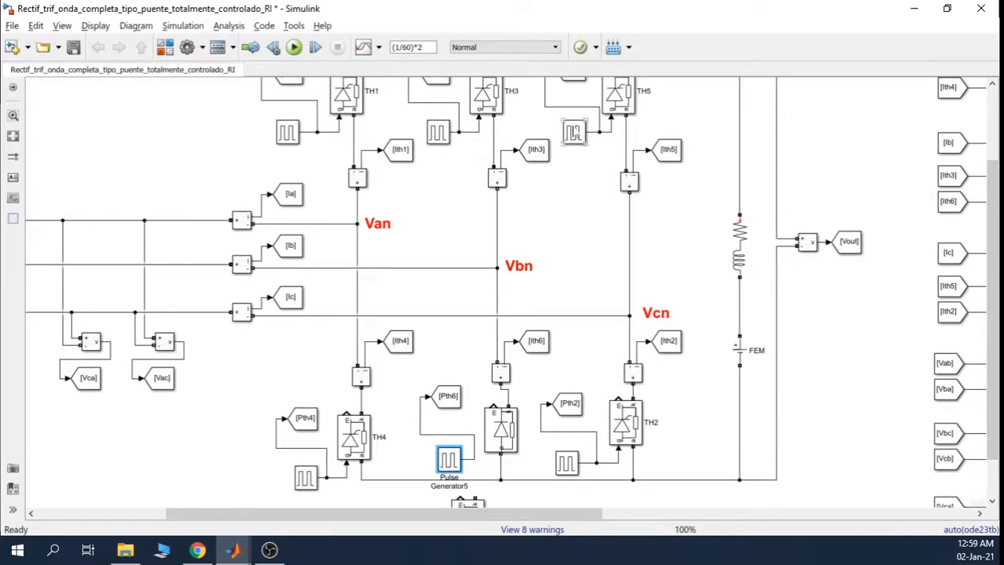
double_click(573, 132)
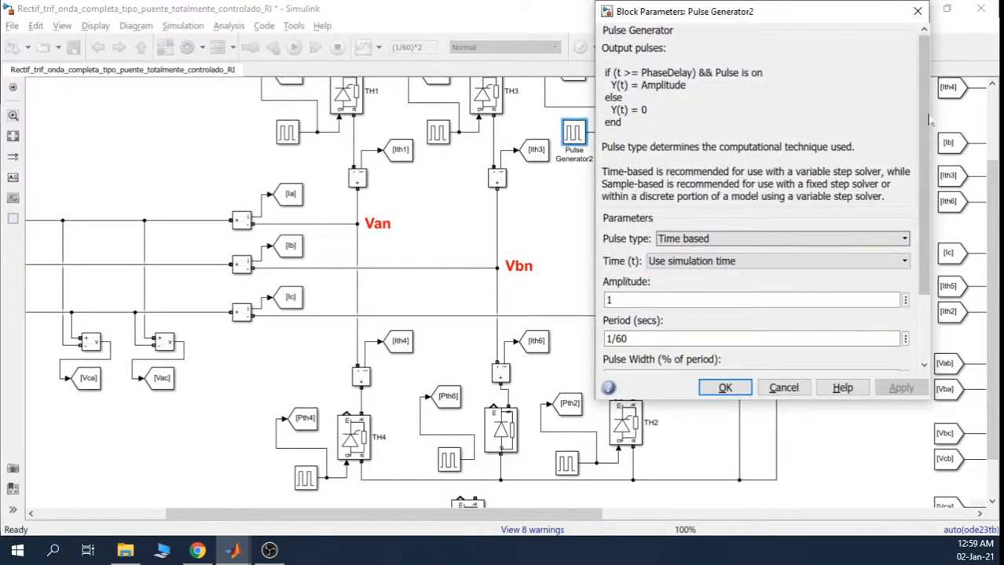
scroll(925, 157, "down", 3)
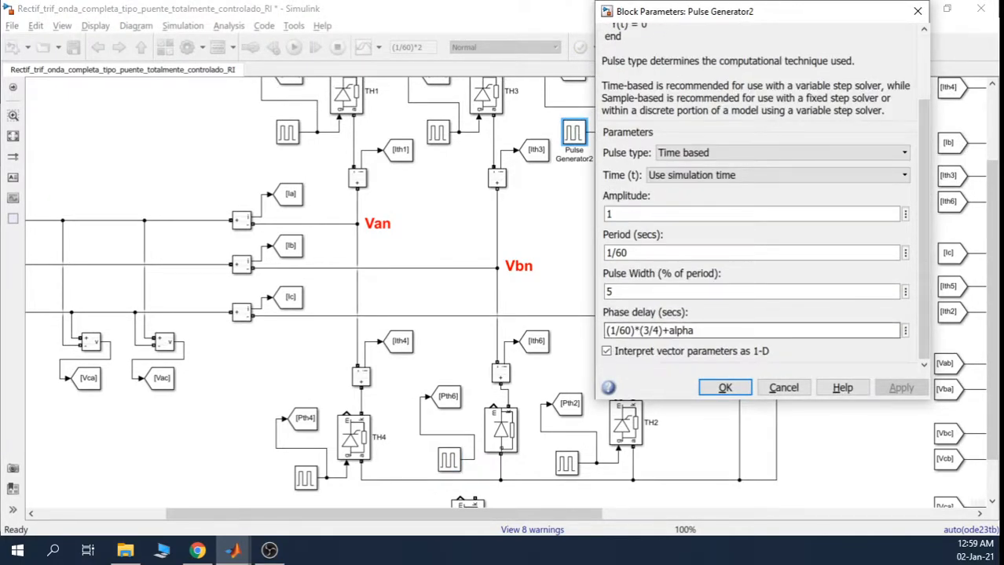
key("ctrl+a")
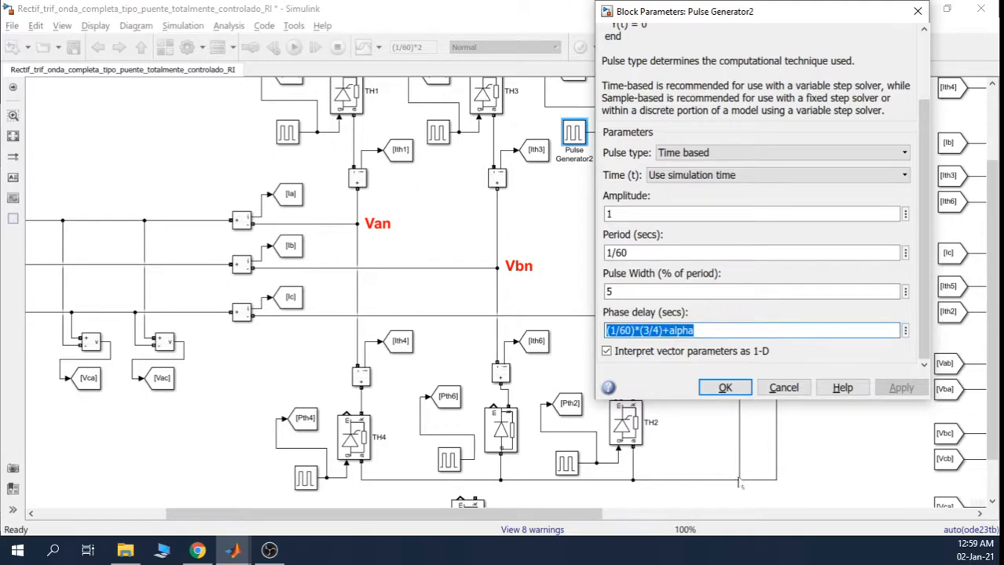
Compare the phase delays of the pulse generators for Pth6 and TH5 with their parameter dialogs side by side, leaving both unchanged.
double_click(449, 461)
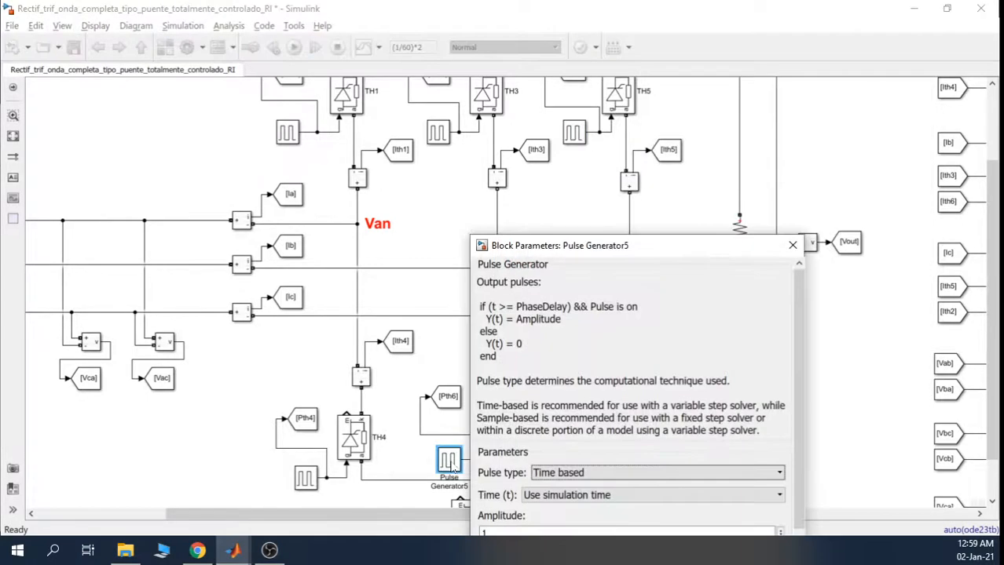
left_click_drag(636, 249, 233, 81)
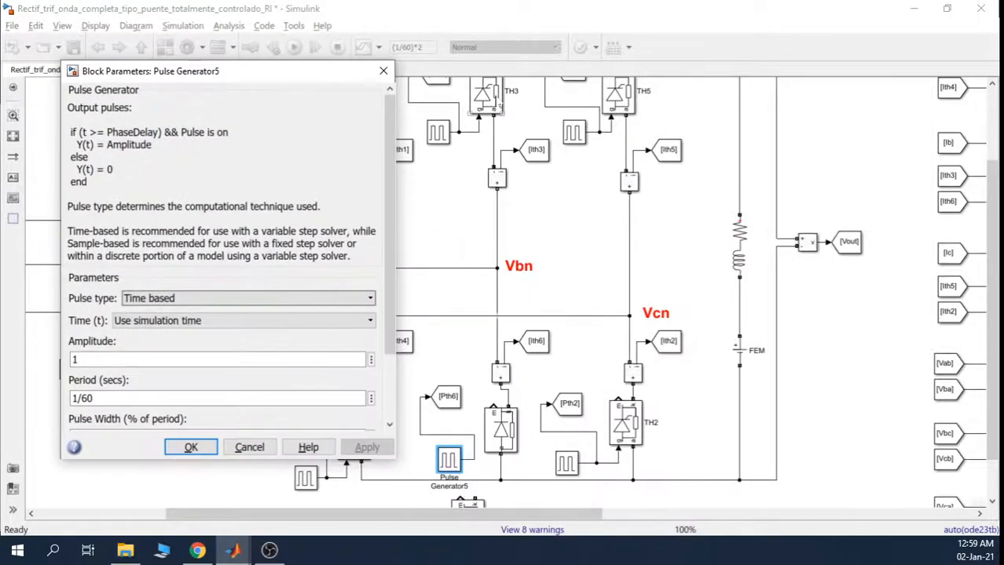
left_click(572, 135)
double_click(571, 135)
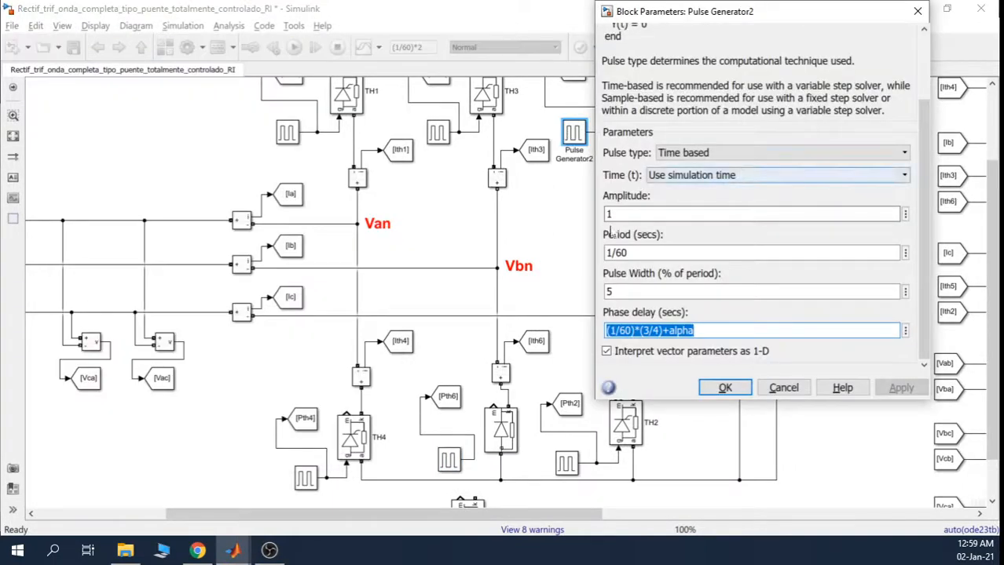
mouse_move(232, 550)
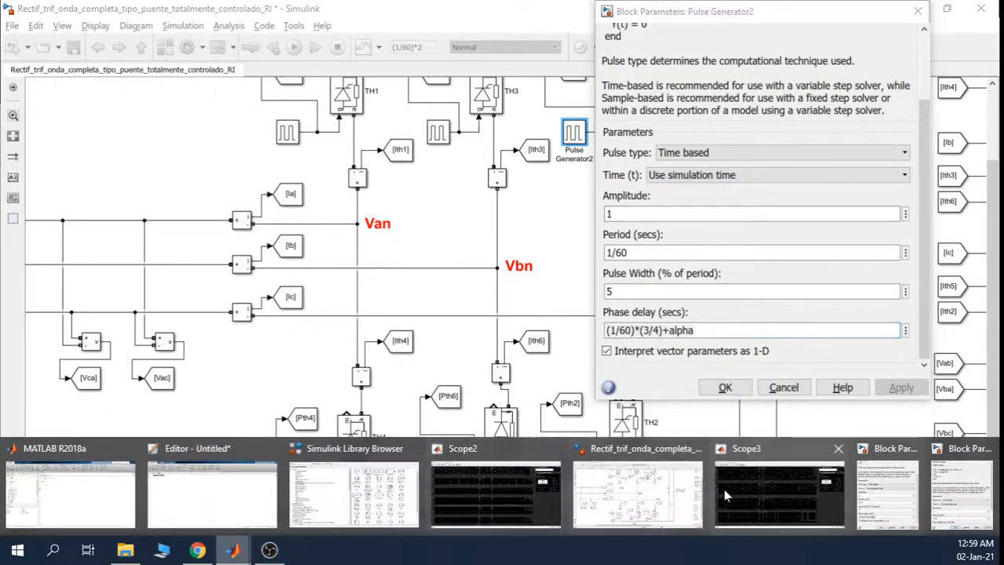
left_click(923, 507)
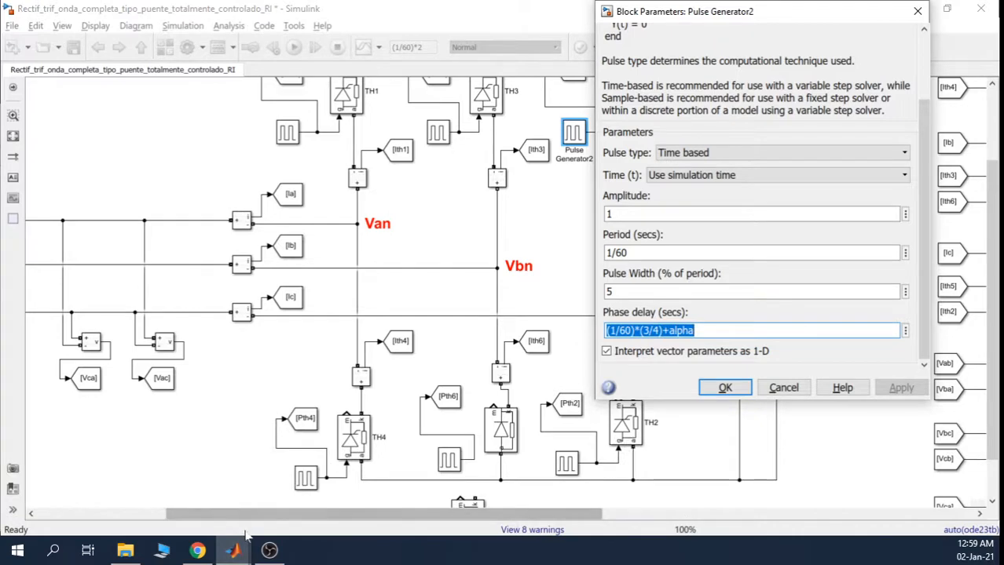
left_click(232, 551)
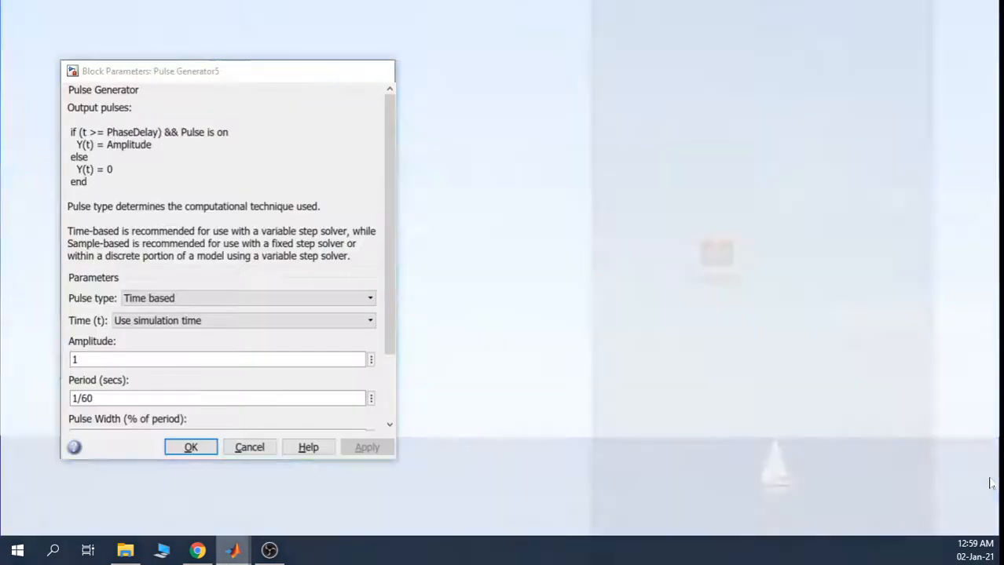
left_click(991, 485)
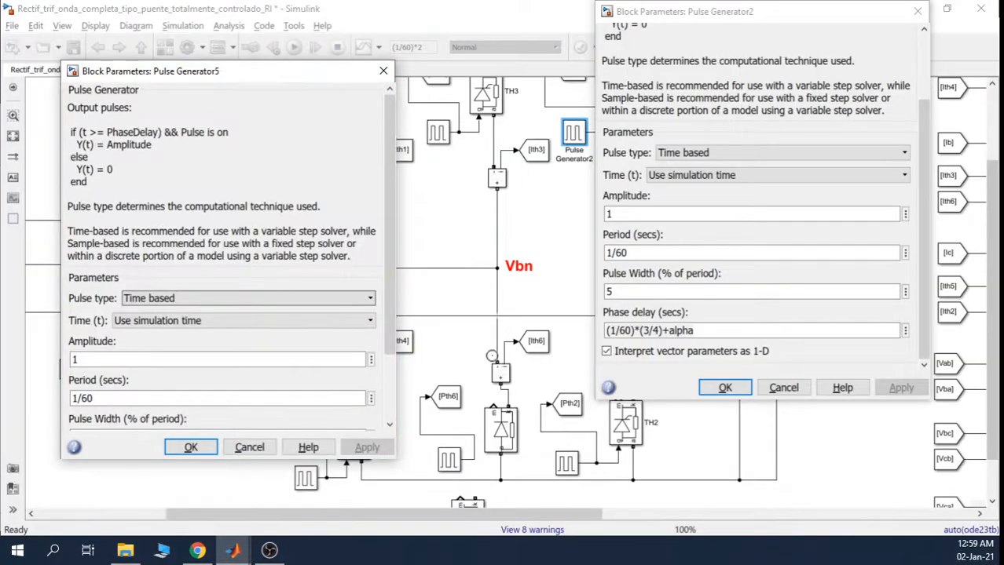
left_click_drag(292, 75, 423, 29)
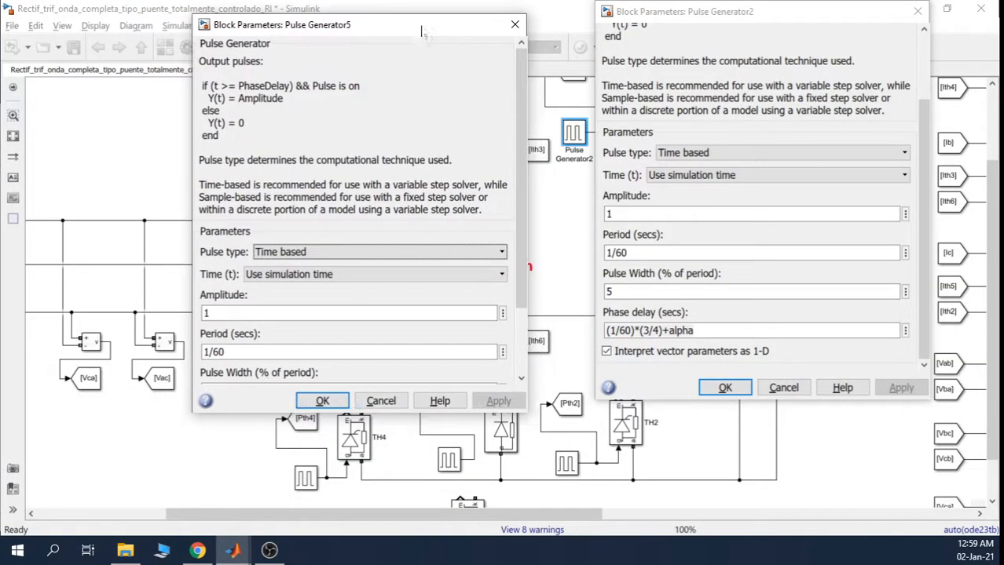
left_click_drag(520, 212, 520, 277)
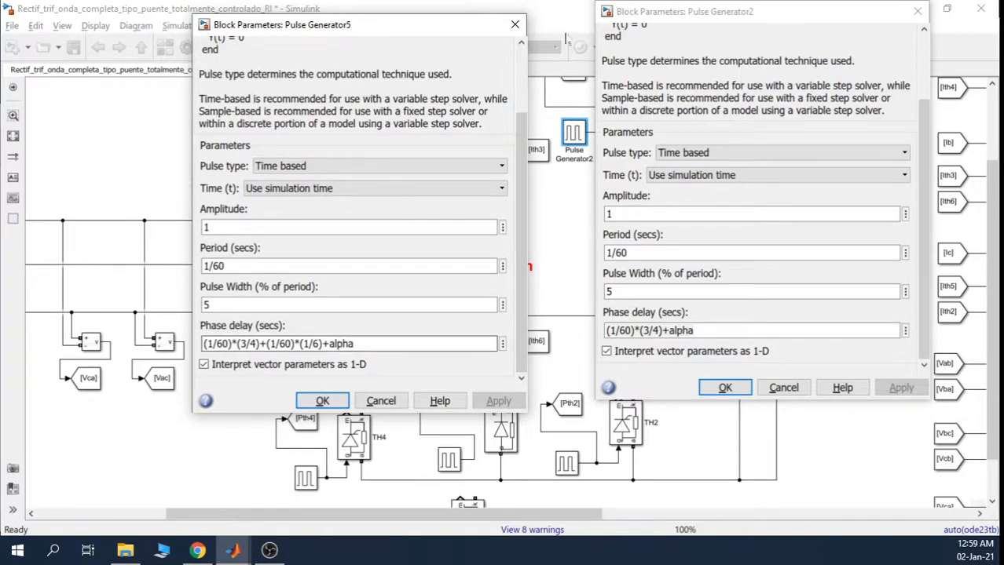
left_click(566, 259)
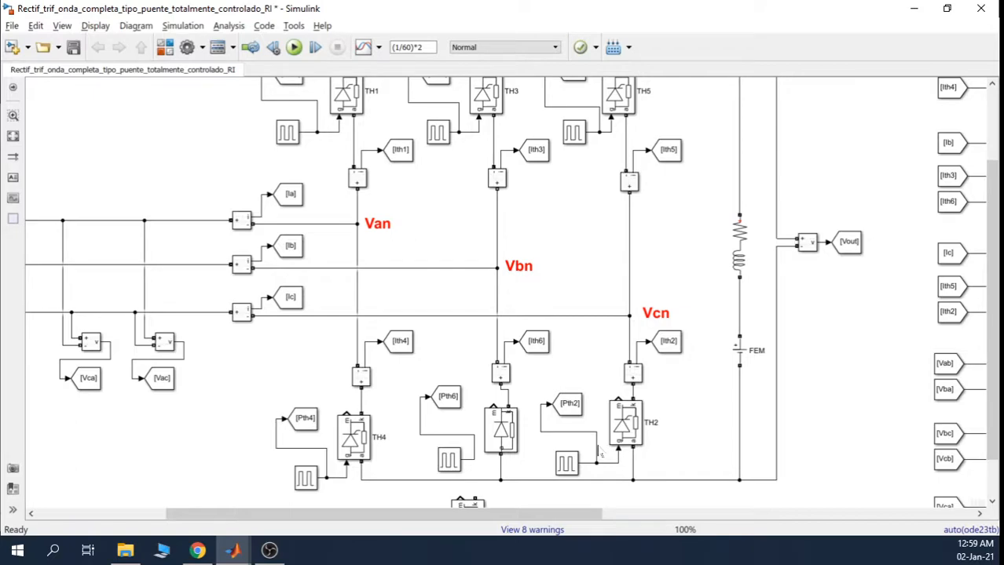
Compare the Vout and Iout waveforms in Scope3 with the diode in the lower half of the Vbn leg.
left_click_drag(550, 514, 917, 495)
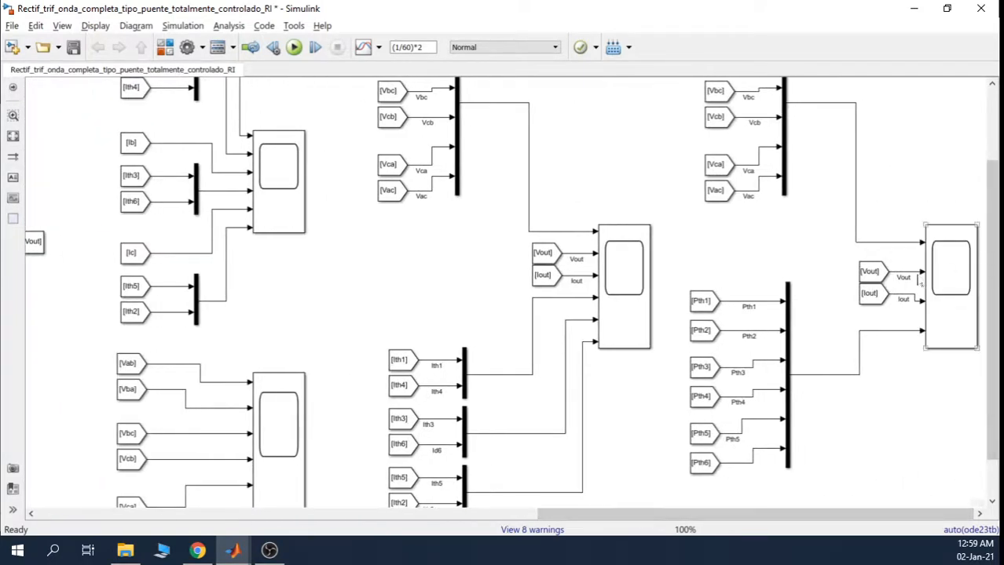
left_click(941, 289)
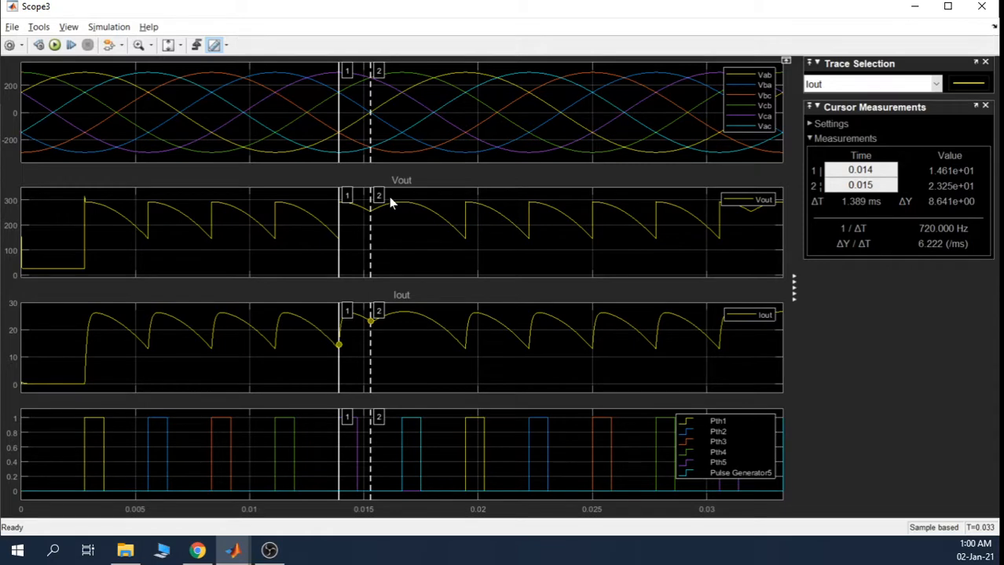
left_click(913, 6)
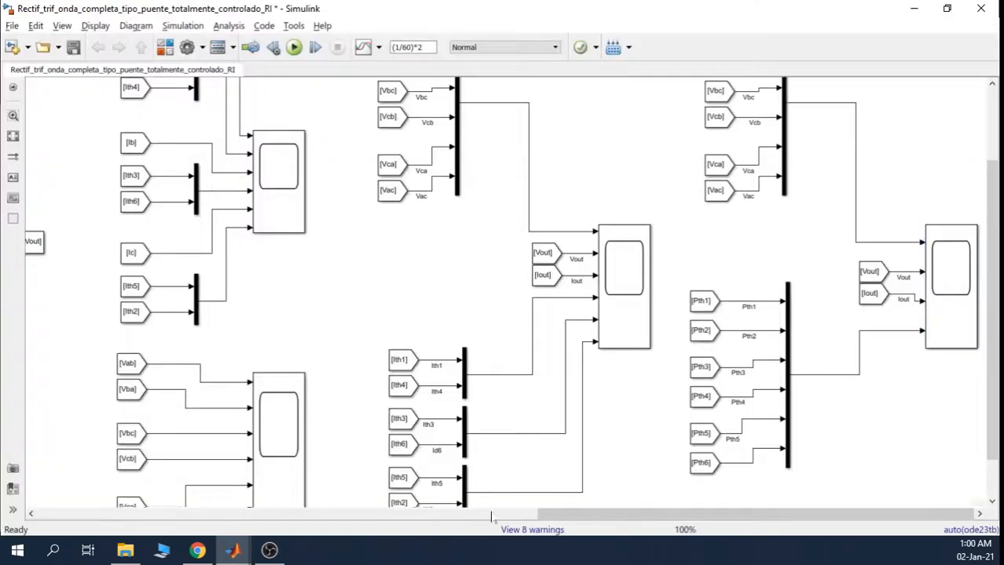
scroll(550, 471, "down", 2)
left_click_drag(369, 512, 151, 512)
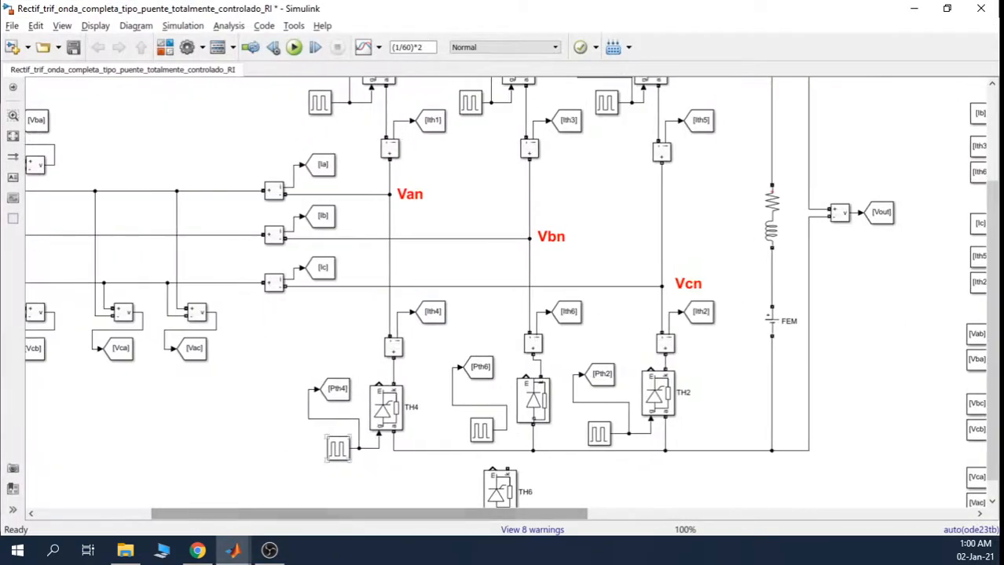
left_click(542, 400)
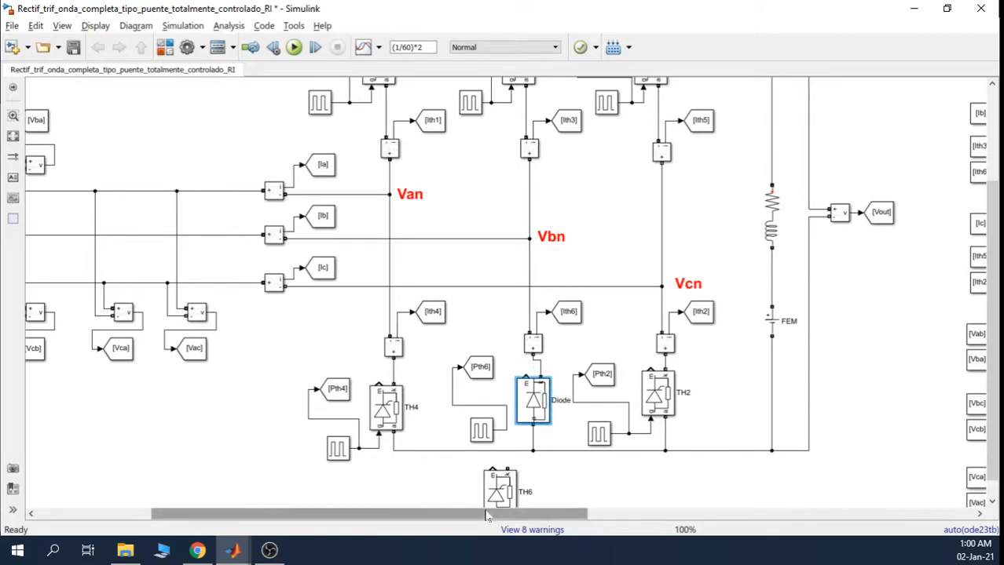
left_click_drag(483, 514, 591, 533)
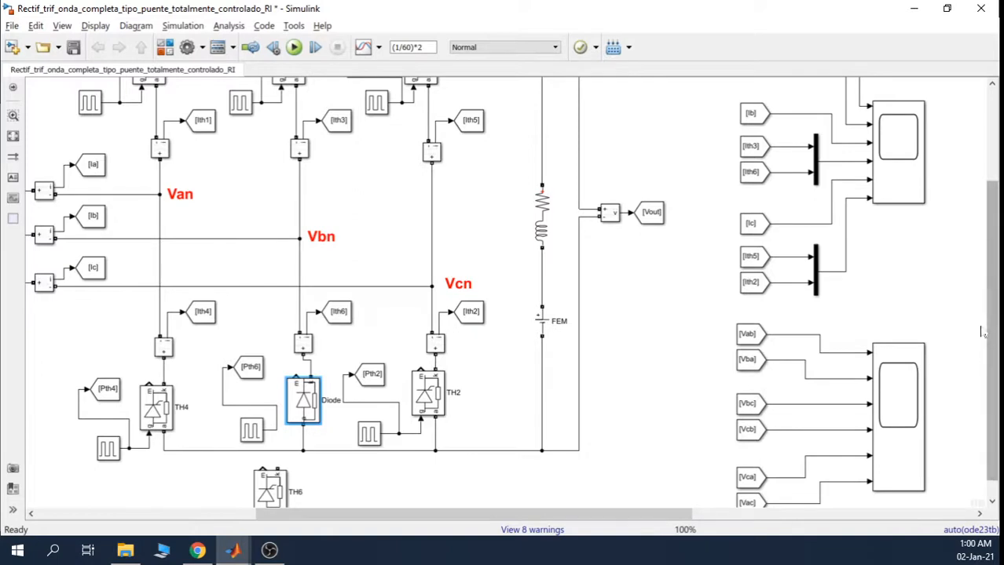
Replace the diode in the Vbn leg with TH6, wiring it to the current measurement, the lower rail and its pulse generator.
scroll(972, 407, "down", 1)
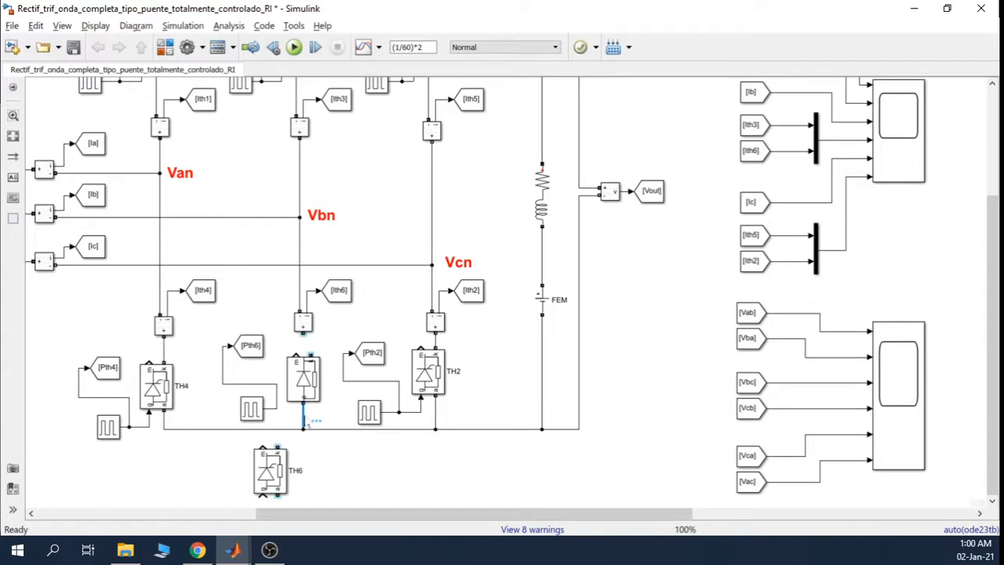
left_click_drag(308, 385, 518, 476)
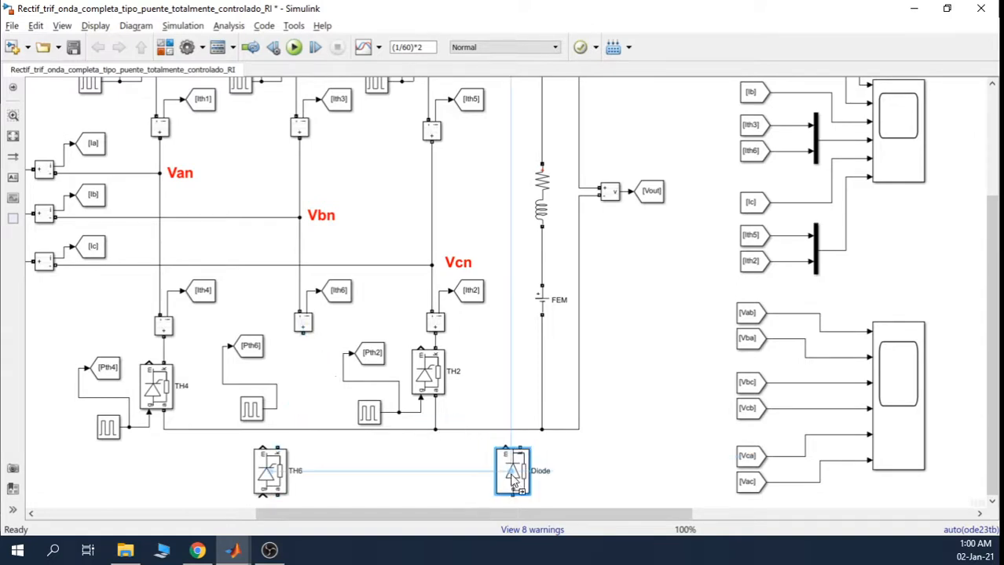
left_click_drag(278, 476, 304, 390)
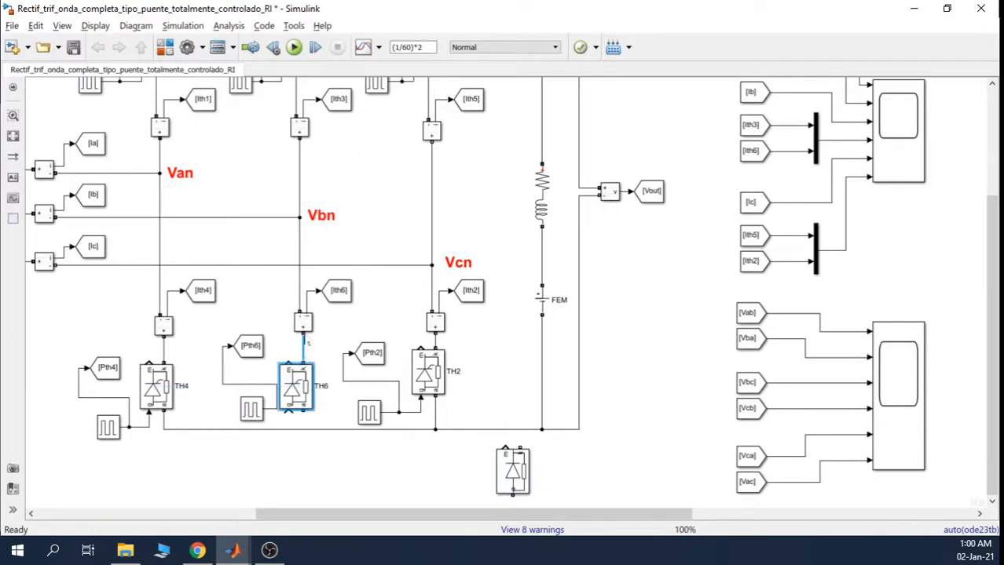
left_click(330, 363)
mouse_move(302, 409)
left_mouse_down()
mouse_move(302, 429)
mouse_move(274, 439)
mouse_move(284, 450)
mouse_move(288, 415)
left_mouse_up()
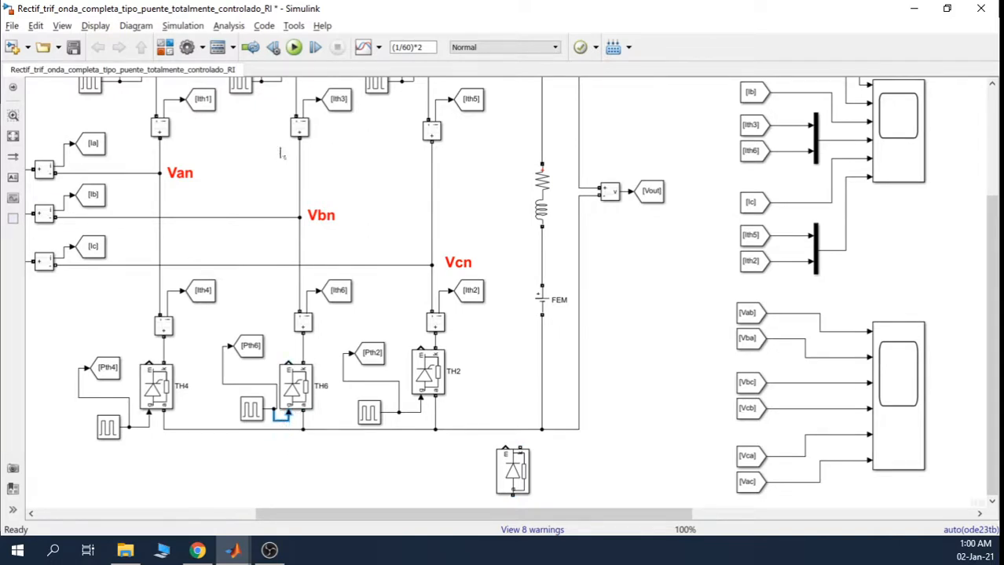
Run the simulation with TH6 restored and examine the Vout, Iout and gate-pulse waveforms in Scope3.
left_click(293, 47)
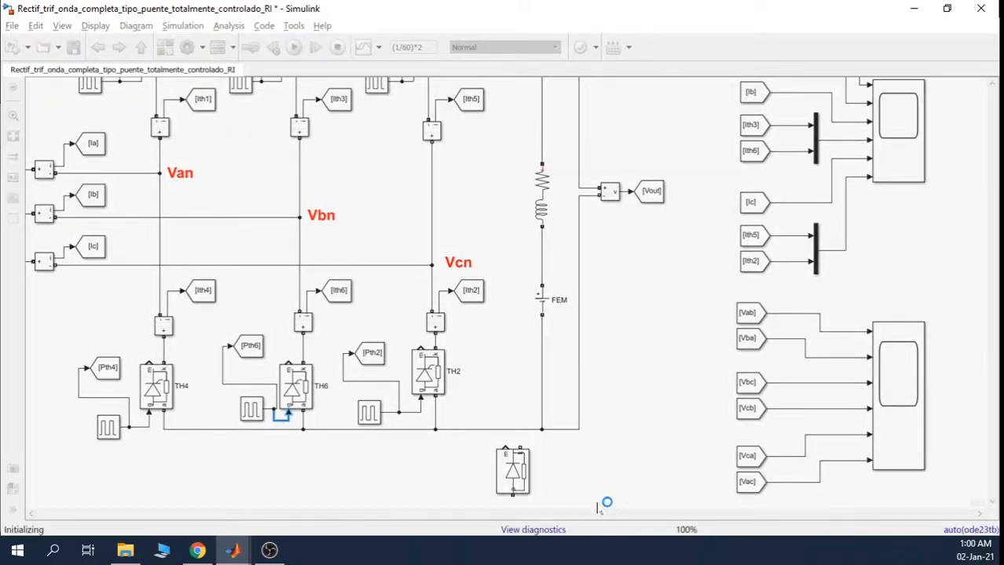
left_click_drag(581, 514, 864, 518)
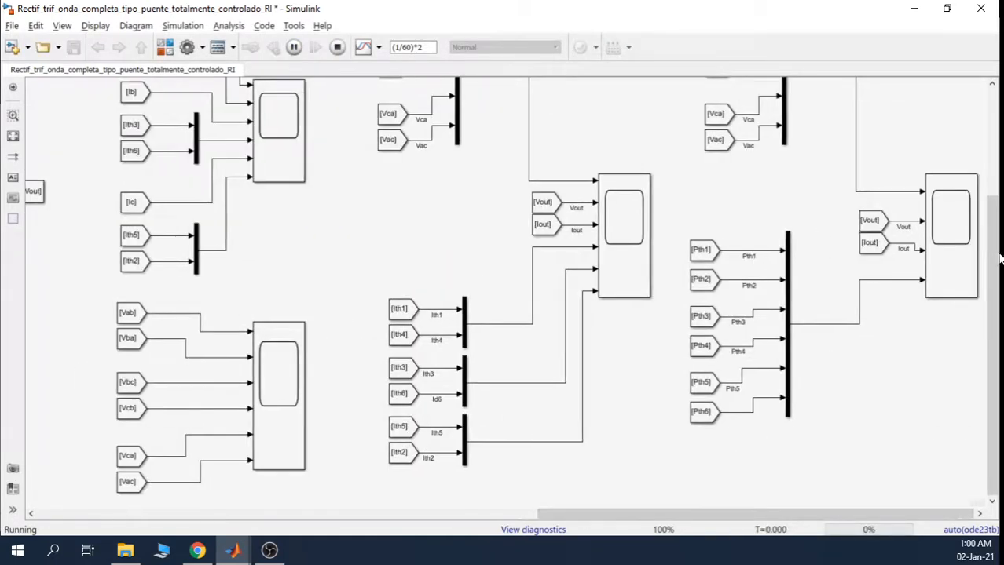
double_click(950, 218)
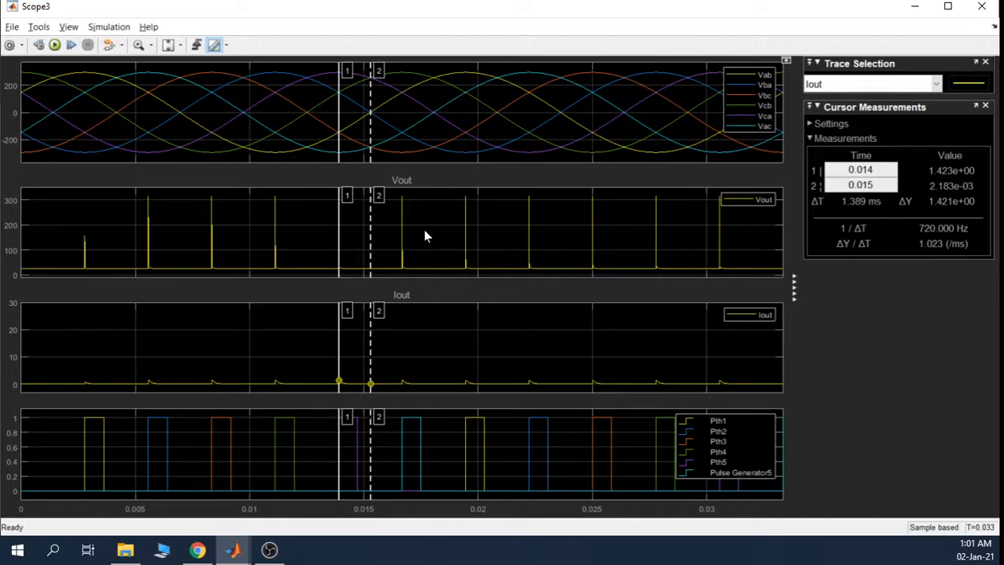
left_click(914, 6)
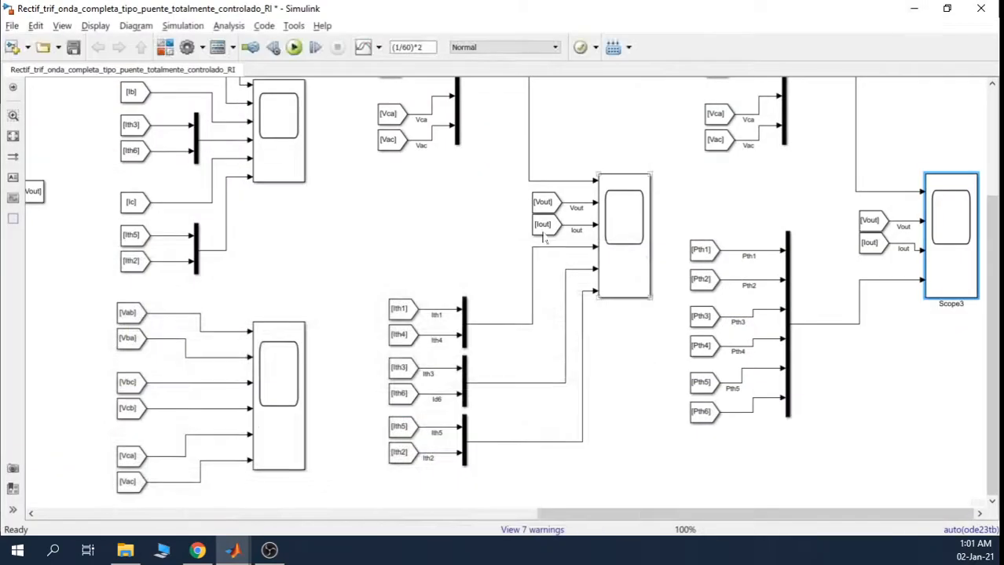
Review the rewired thyristor bridge and re-examine its output waveforms against the gate pulses in Scope3.
scroll(542, 238, "left", 10)
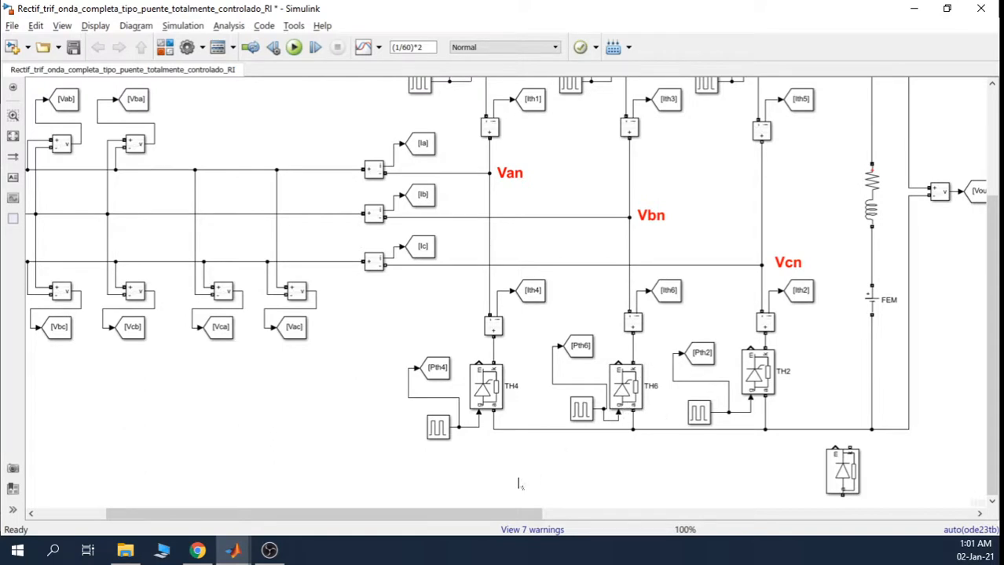
left_click_drag(496, 513, 881, 491)
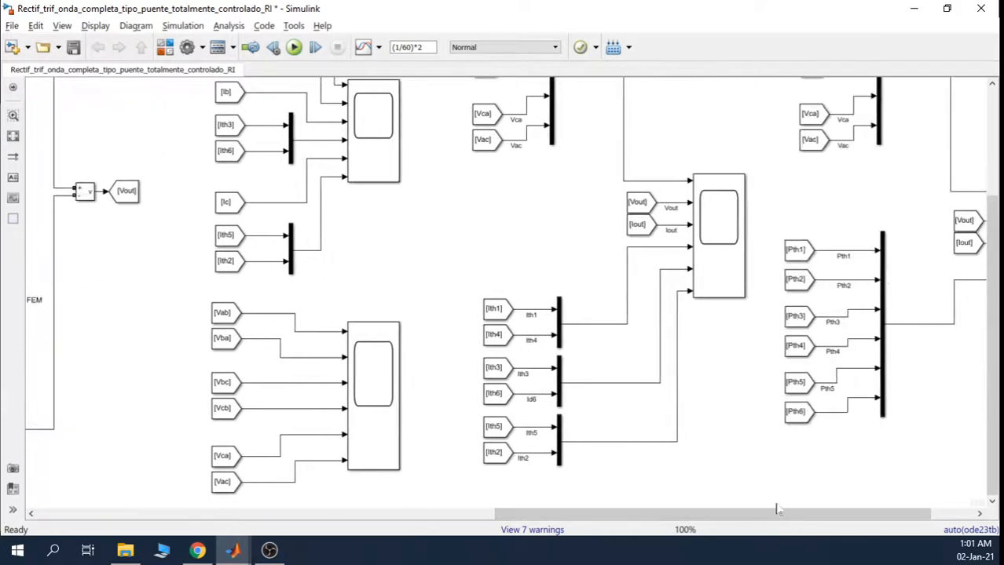
left_click_drag(778, 510, 820, 510)
left_click(941, 283)
double_click(941, 219)
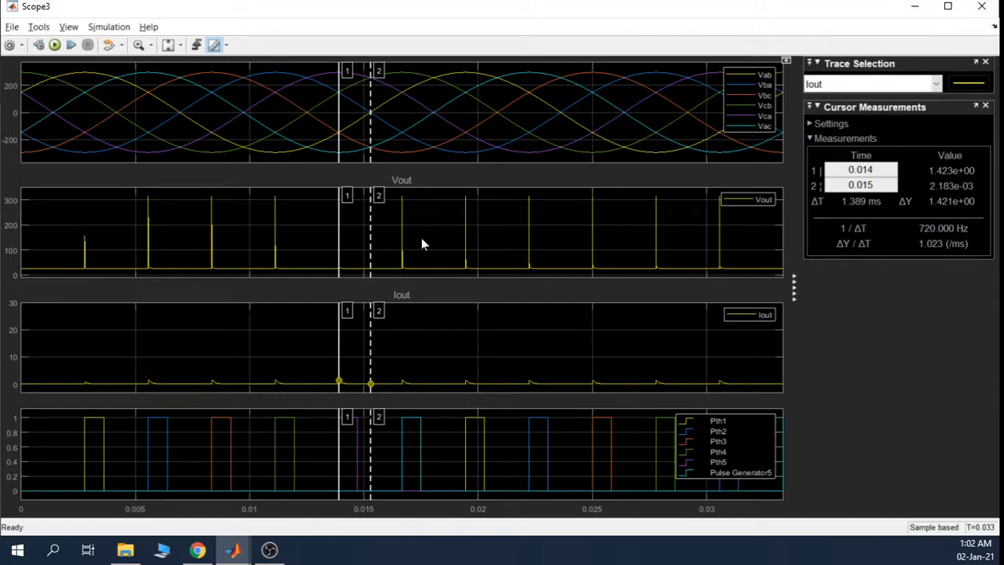
Compare the bridge's TH1 and TH6 gate pulse generators with the Vout, Iout and pulse waveforms in Scope3.
left_click(912, 7)
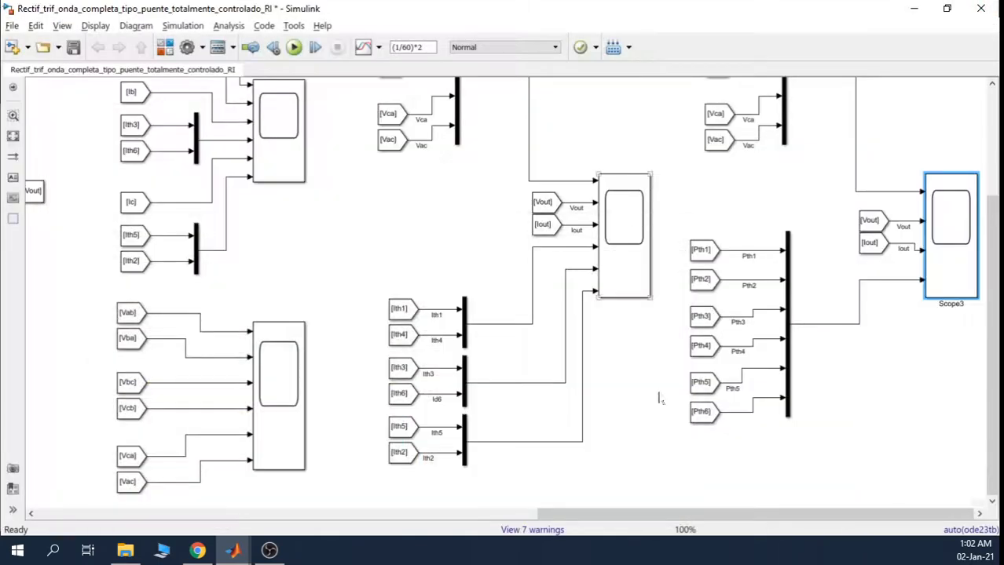
left_click_drag(684, 508, 326, 519)
left_click_drag(997, 252, 991, 217)
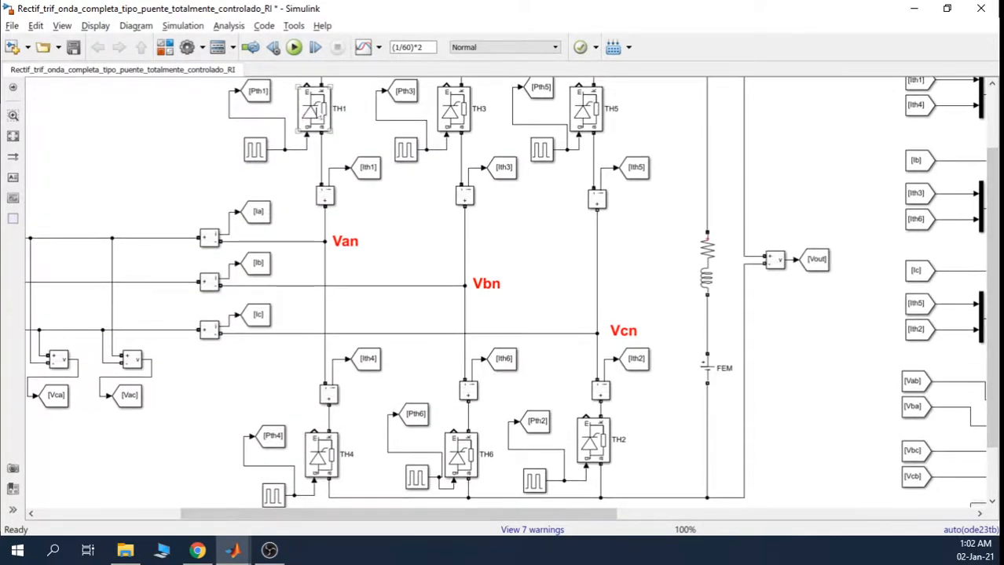
left_click(321, 114)
left_click(465, 459)
left_click(422, 484)
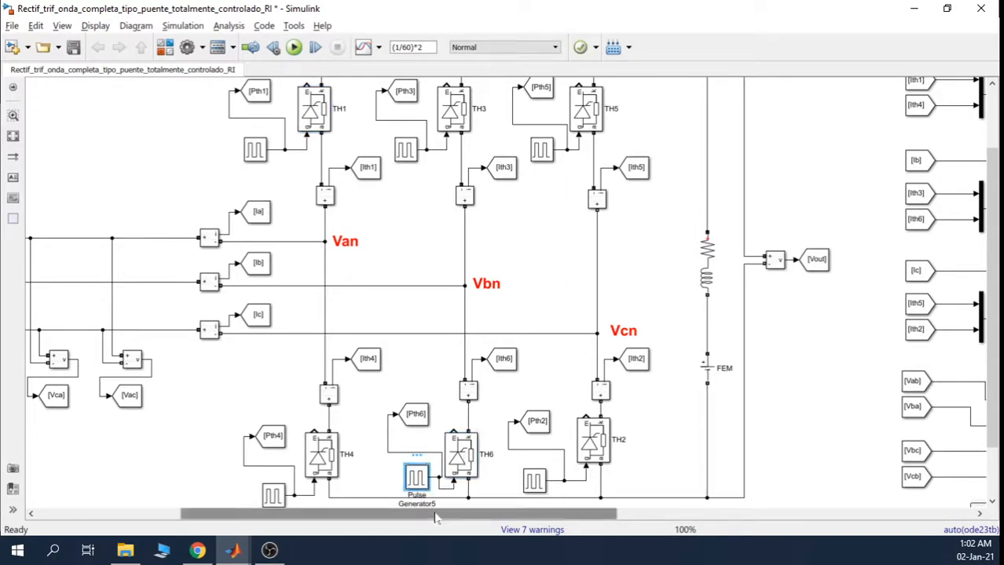
left_click_drag(433, 513, 790, 513)
left_click(952, 272)
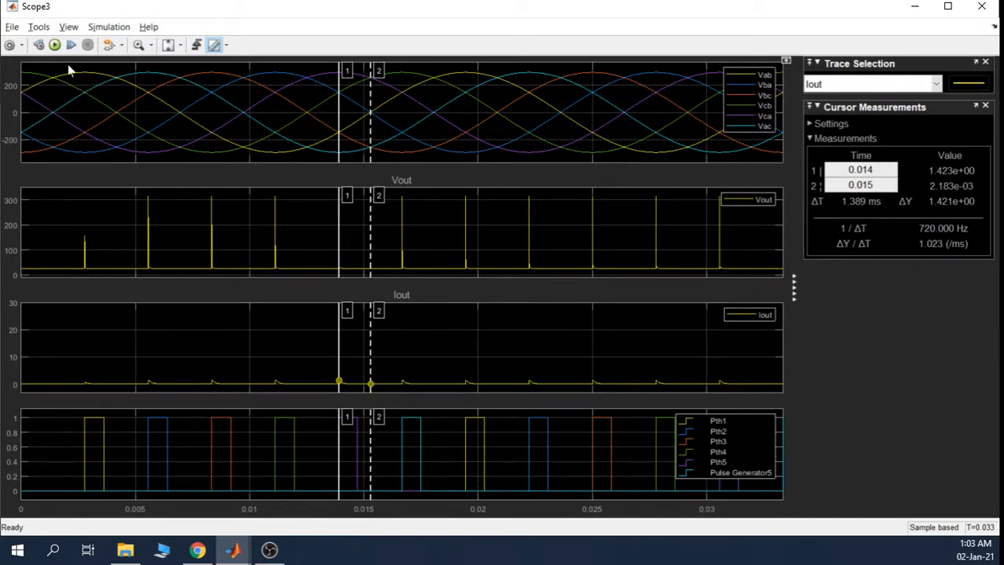
left_click(914, 7)
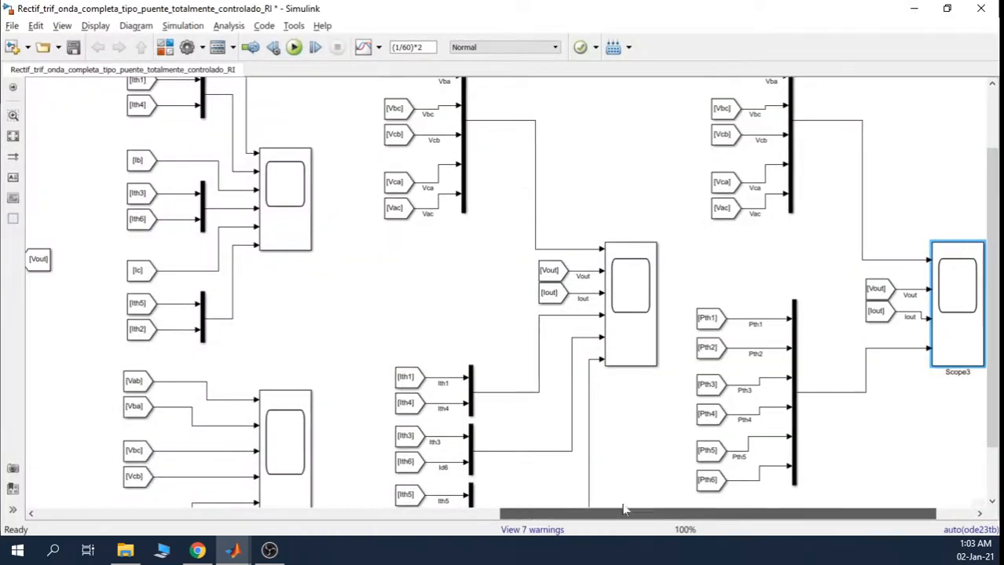
left_click_drag(726, 517, 349, 517)
Review the phase delay expression and its alpha term in the parameters of TH1's pulse generator.
left_click(296, 149)
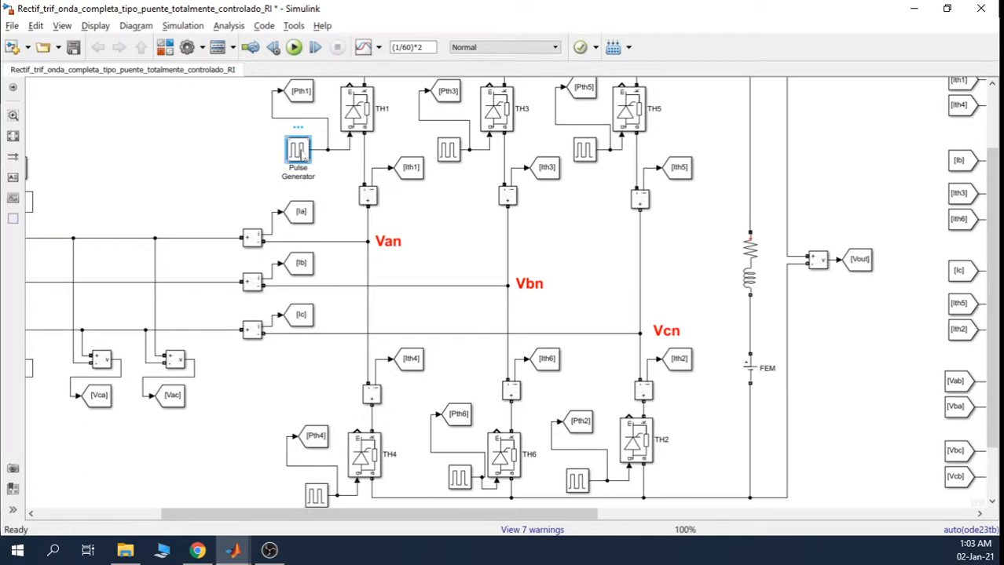
double_click(298, 151)
left_click_drag(645, 124, 645, 190)
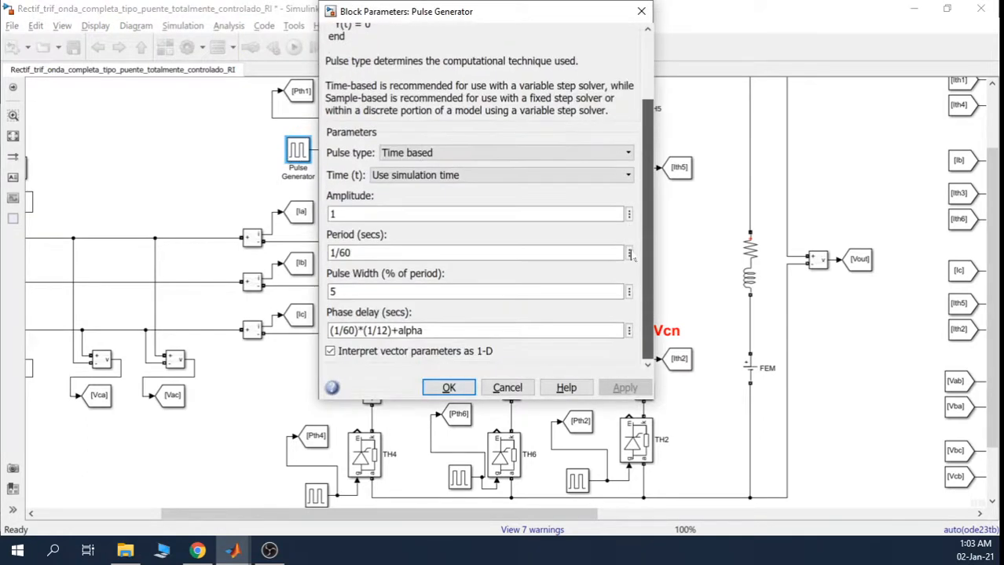
mouse_move(330, 331)
left_mouse_down()
mouse_move(387, 330)
mouse_move(330, 331)
left_mouse_up()
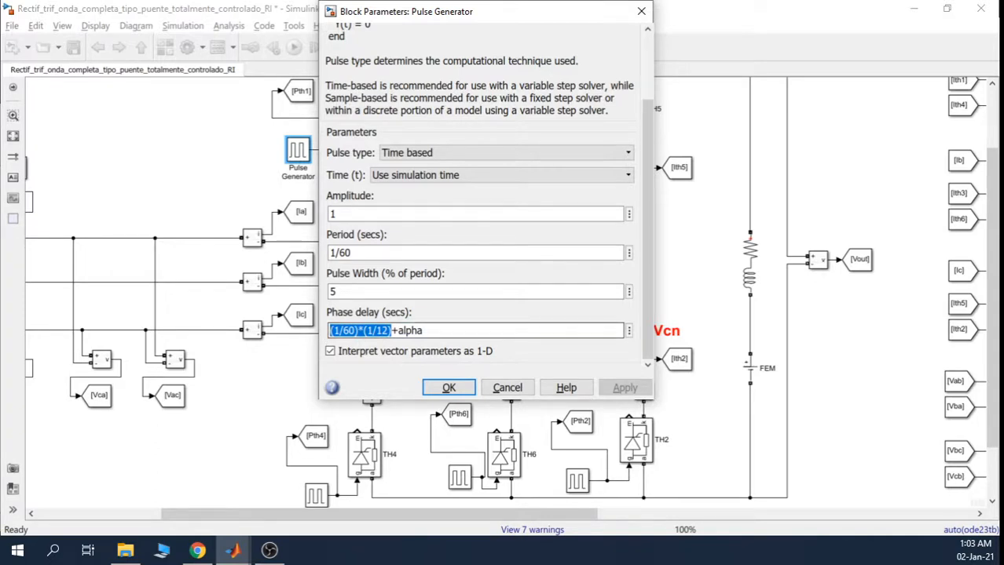
double_click(409, 330)
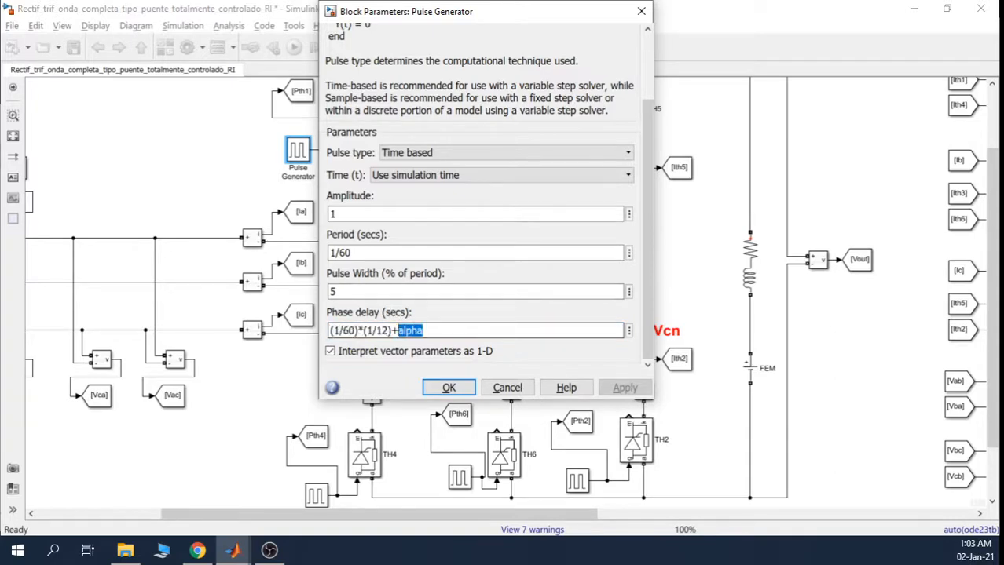
left_click_drag(420, 331, 314, 329)
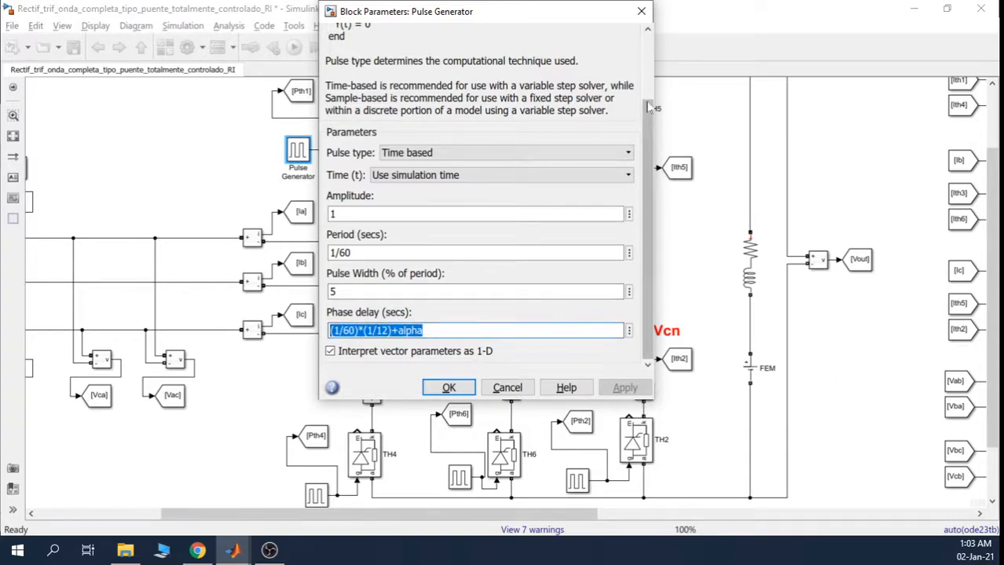
left_click(642, 12)
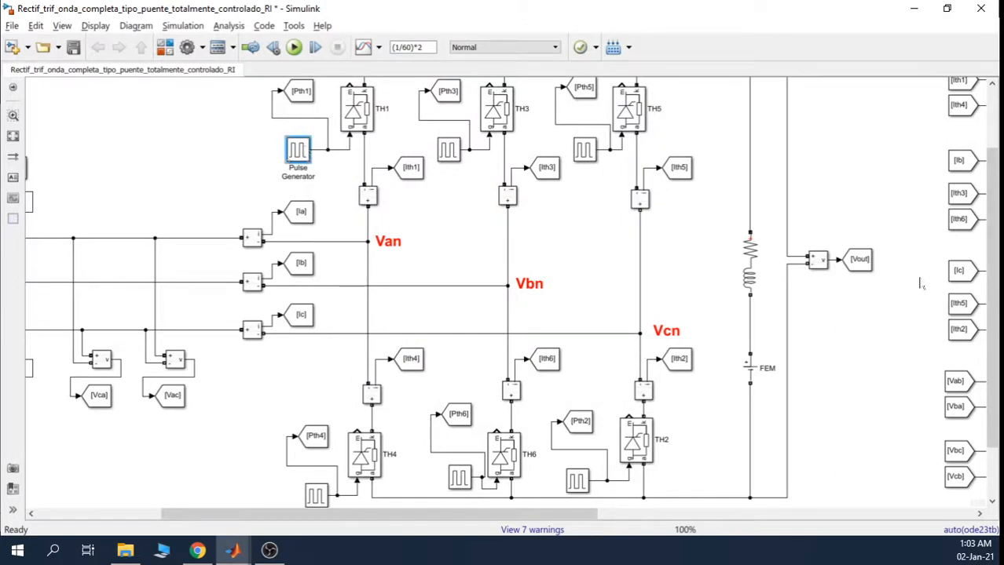
Place a copy of TH1's pulse generator below TH6 and connect it to TH6's gate, replacing the original generator's gate line.
scroll(919, 282, "down", 2)
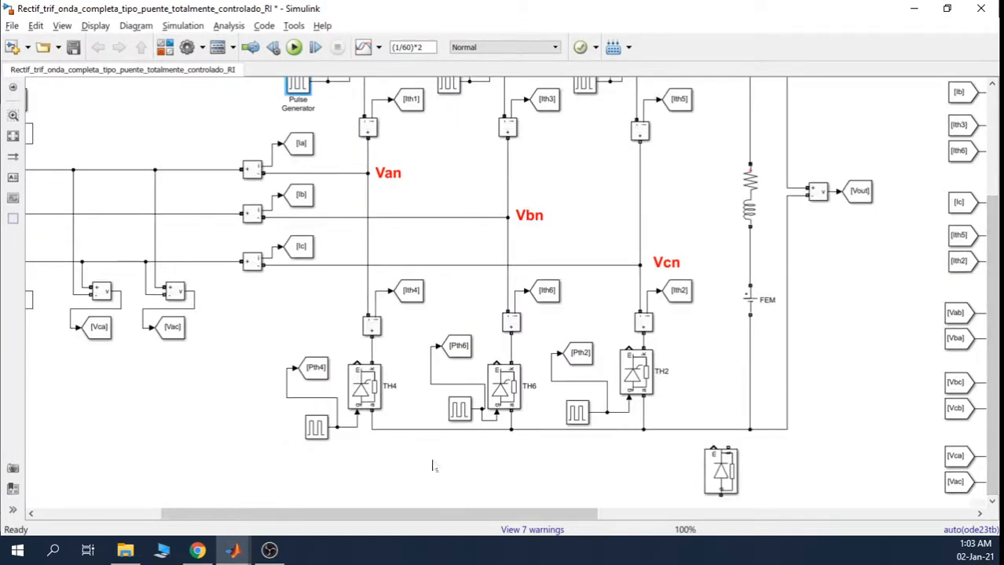
left_click(434, 467)
key("ctrl+v")
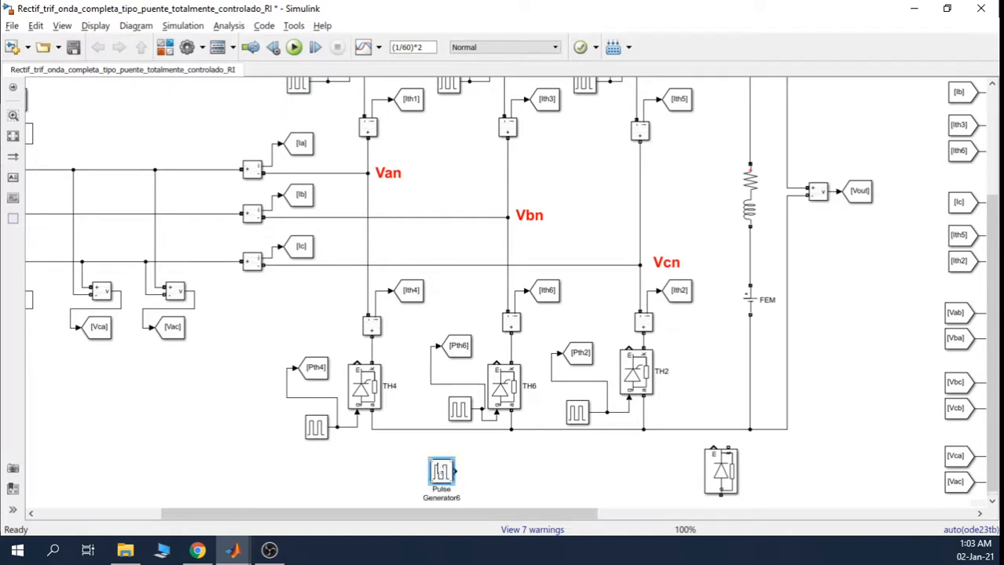
left_click_drag(441, 471, 460, 461)
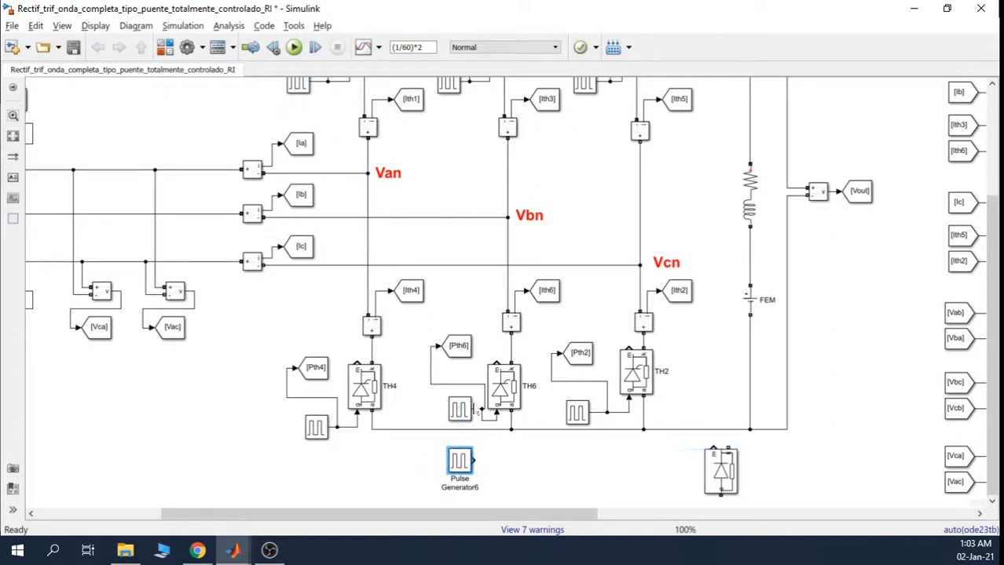
left_click(482, 418)
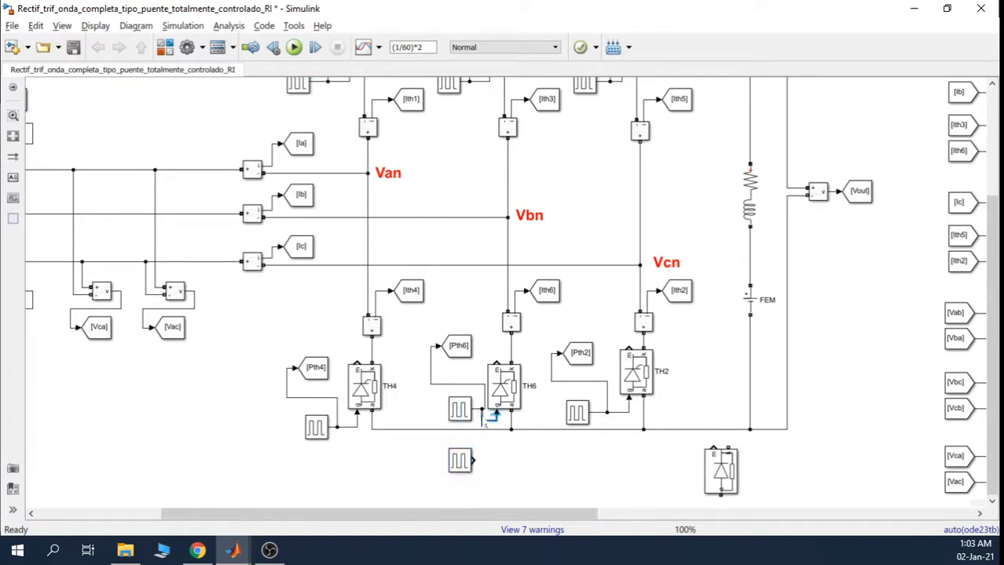
key("Delete")
mouse_move(495, 416)
left_mouse_down()
mouse_move(487, 462)
mouse_move(475, 464)
left_mouse_up()
Space out the two pulse generators near TH6 and move the Pth6 tag's connection from the original generator to the copied generator's line.
left_click_drag(456, 419, 431, 423)
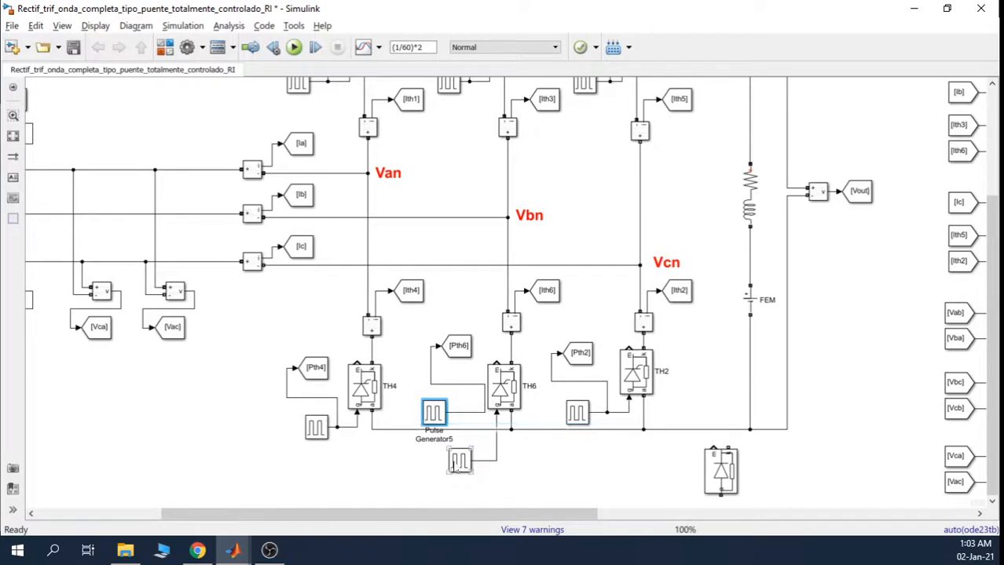
left_click(453, 467)
left_click_drag(450, 472, 420, 464)
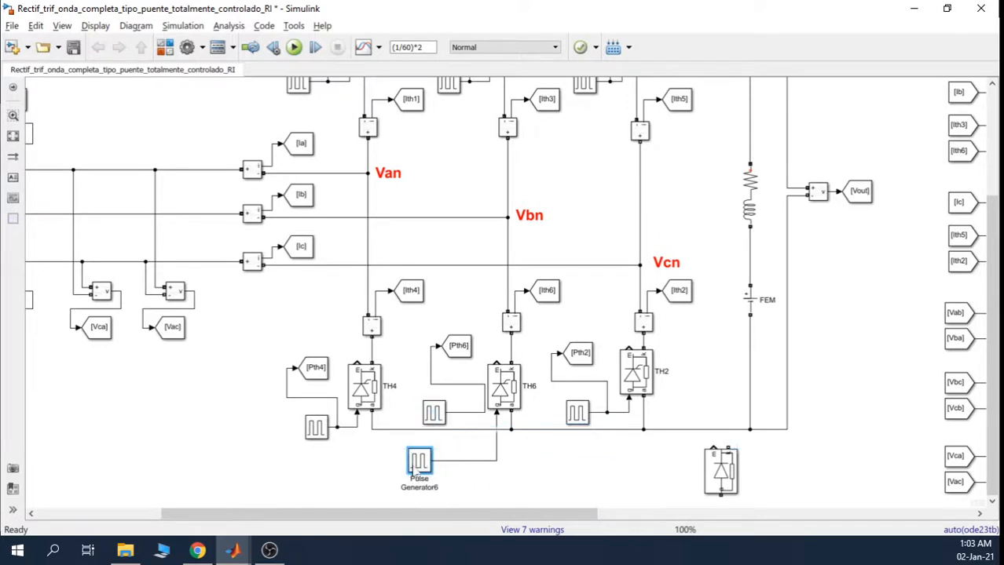
left_click_drag(442, 415, 423, 418)
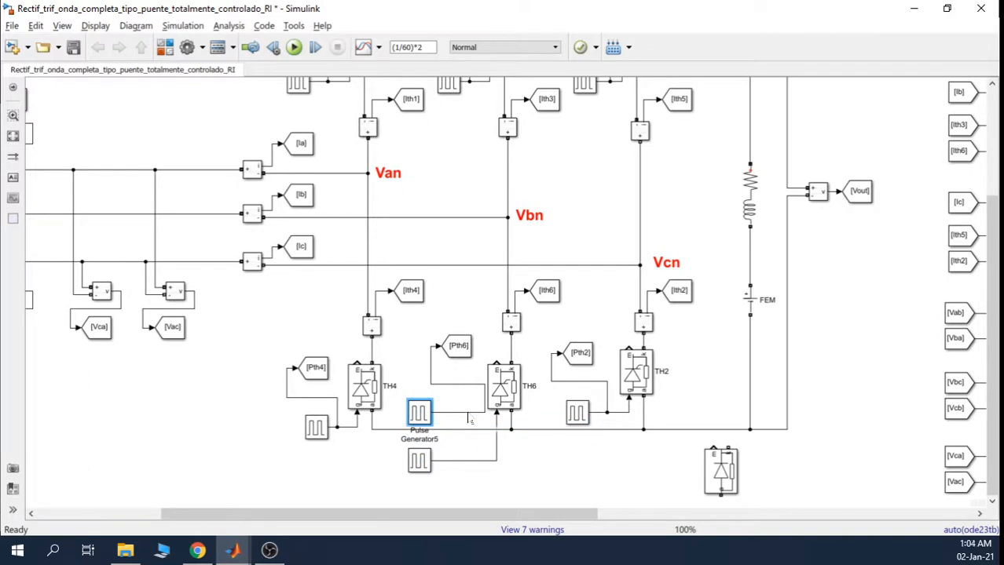
left_click(469, 418)
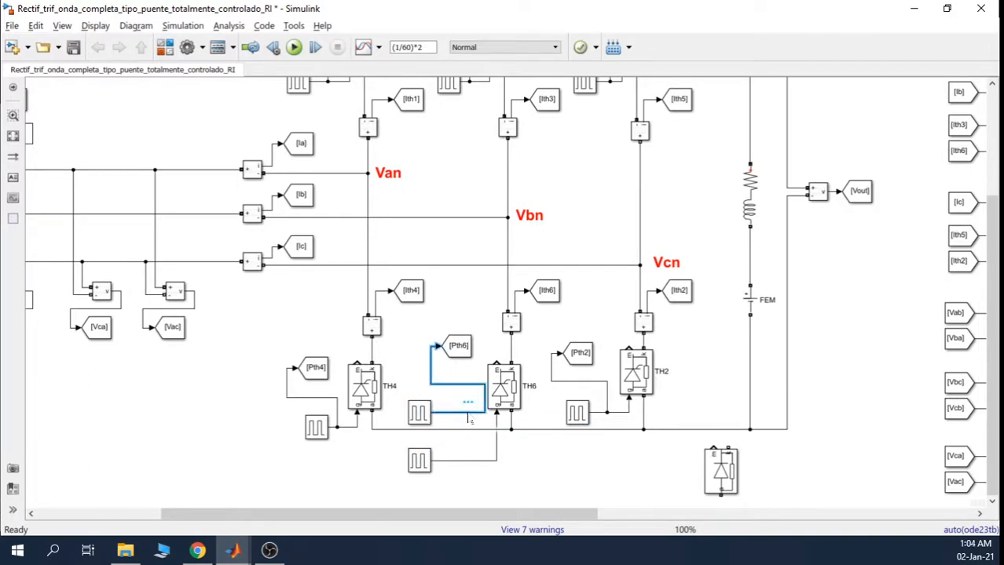
key("Delete")
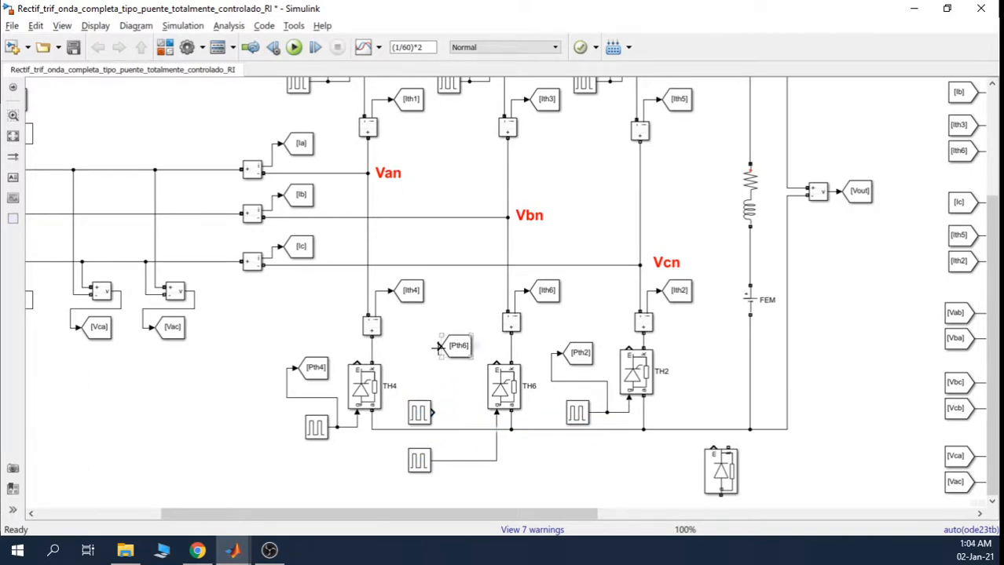
left_click_drag(439, 347, 463, 461)
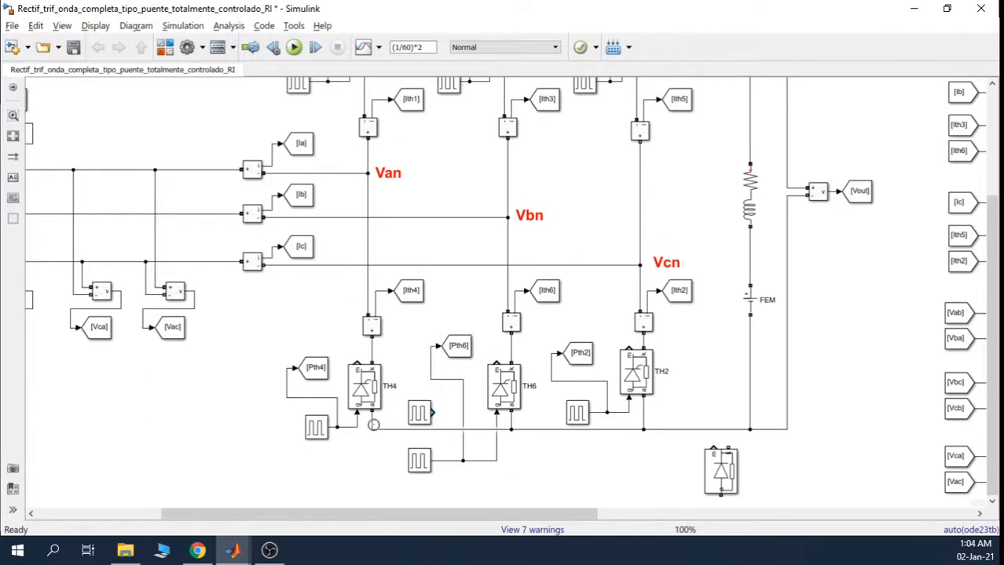
Run the simulation with TH6 fired by the copied generator and examine the Vout, Iout and gate-pulse waveforms in Scope3.
left_click(422, 469)
left_click(293, 47)
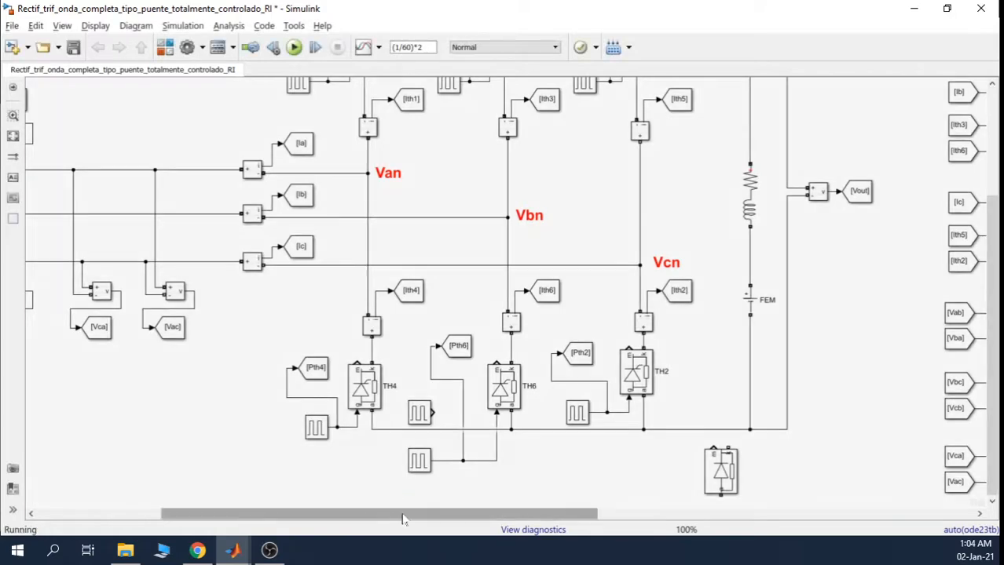
left_click_drag(400, 515, 785, 488)
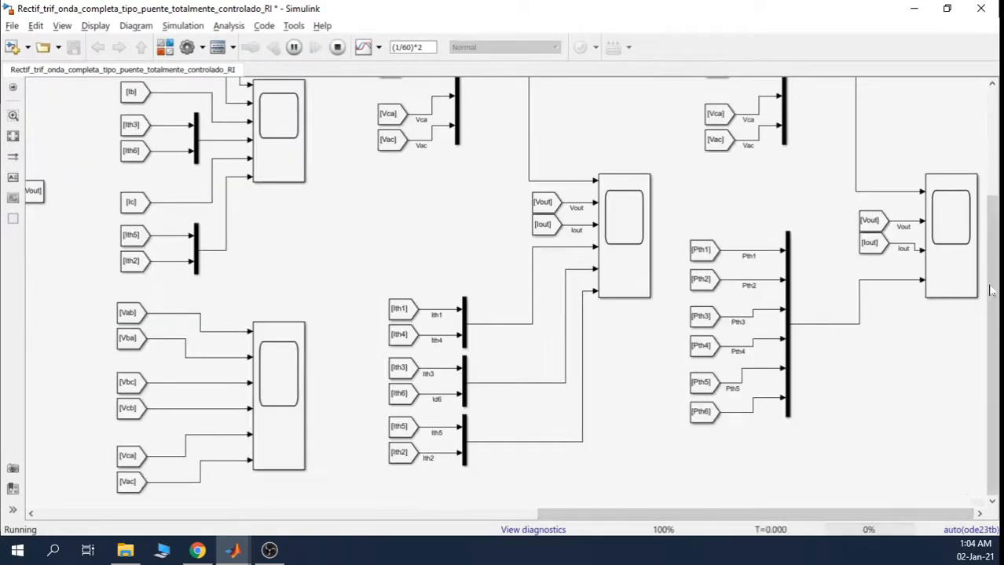
left_click(954, 248)
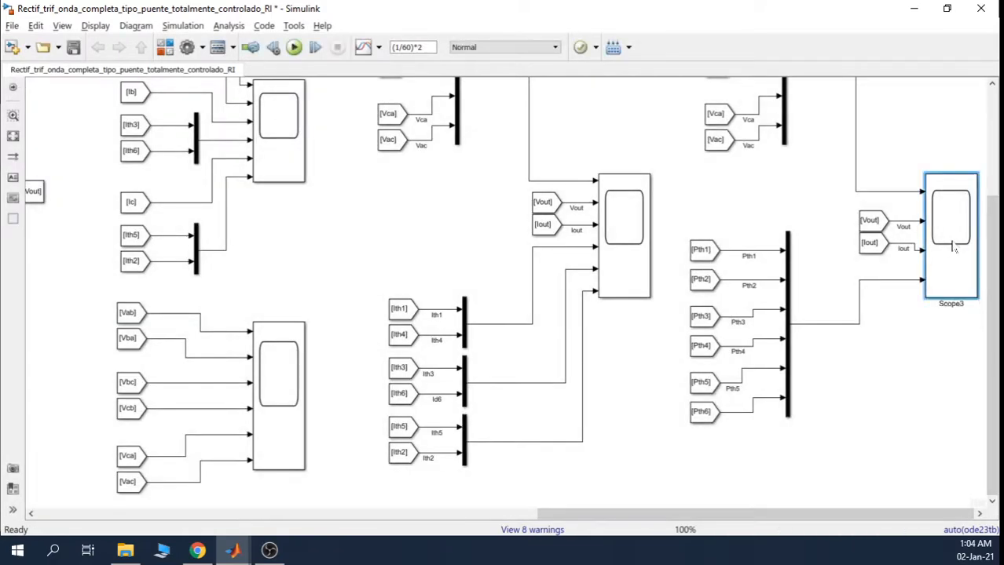
double_click(954, 248)
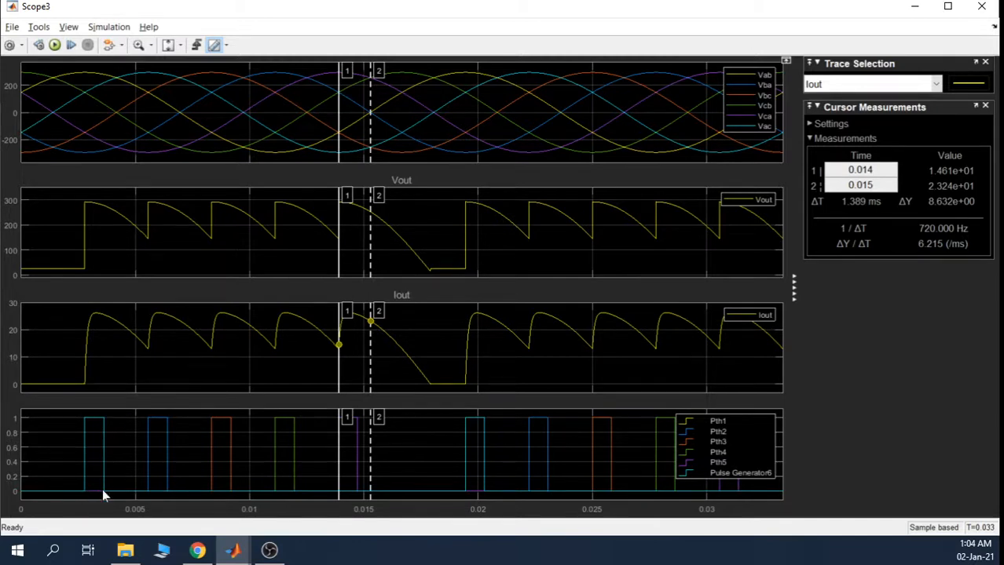
left_click(914, 8)
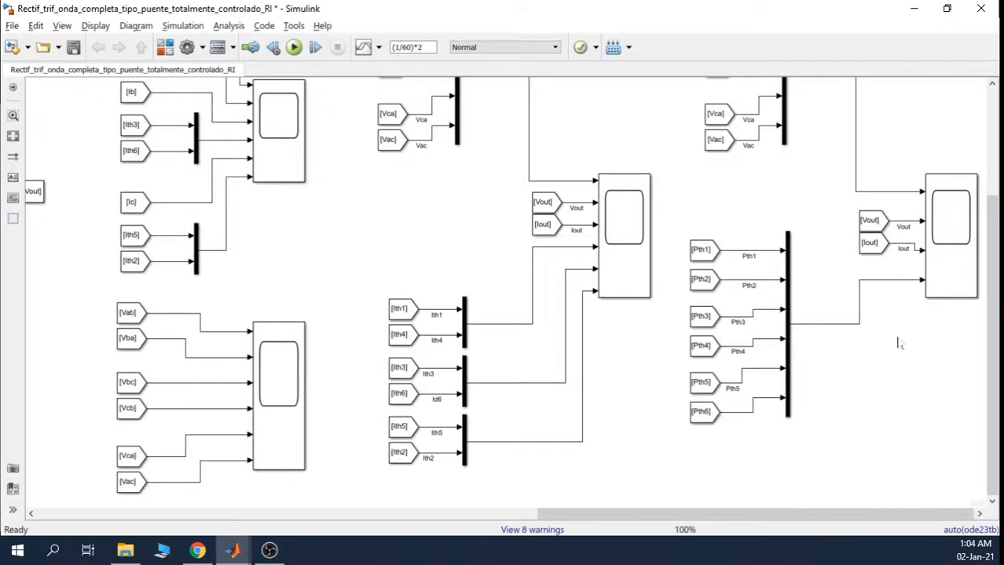
Set Scope3's number of input ports to 5 and arrange its layout as five plots stacked in one column.
left_click(936, 273)
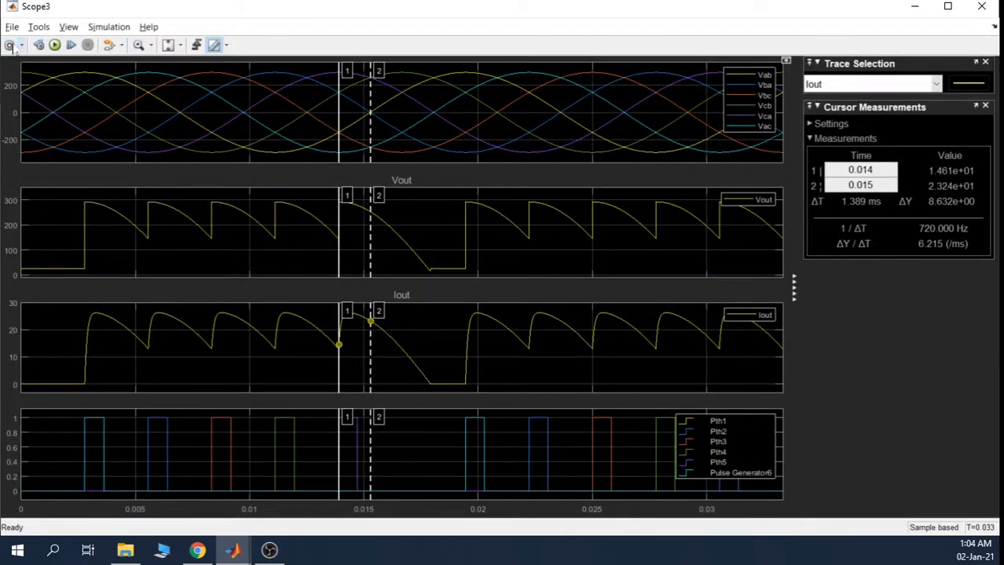
left_click(10, 45)
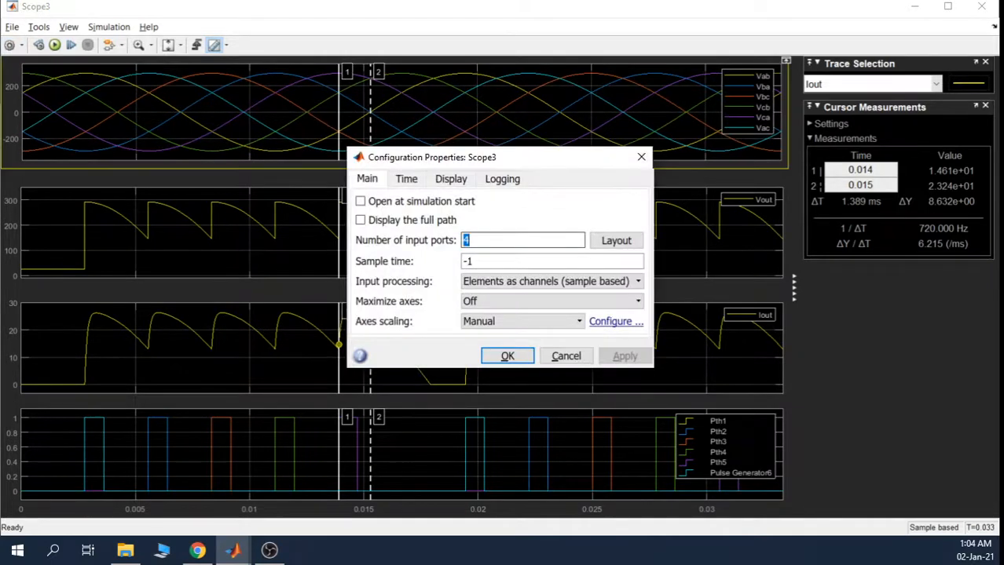
type("5")
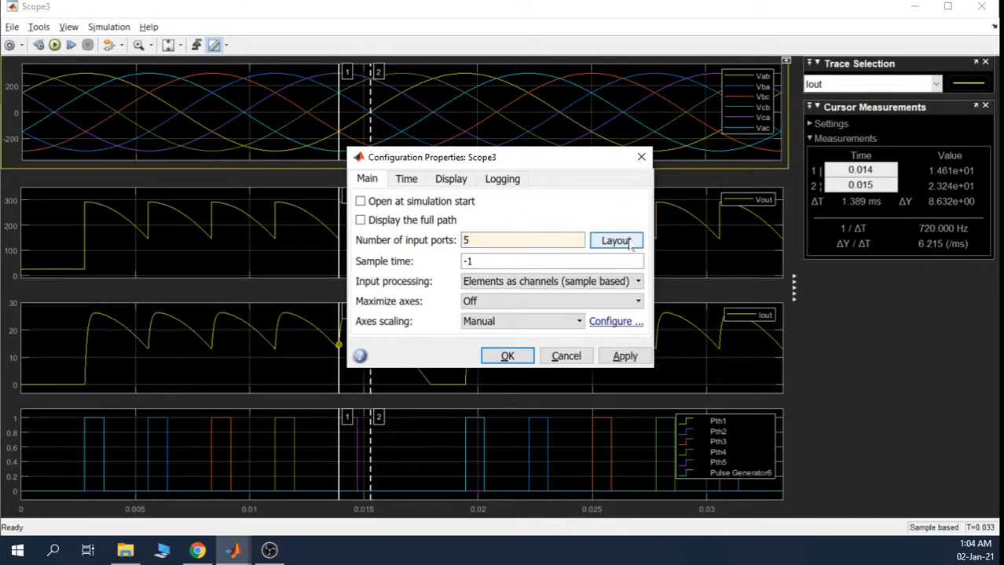
left_click(618, 241)
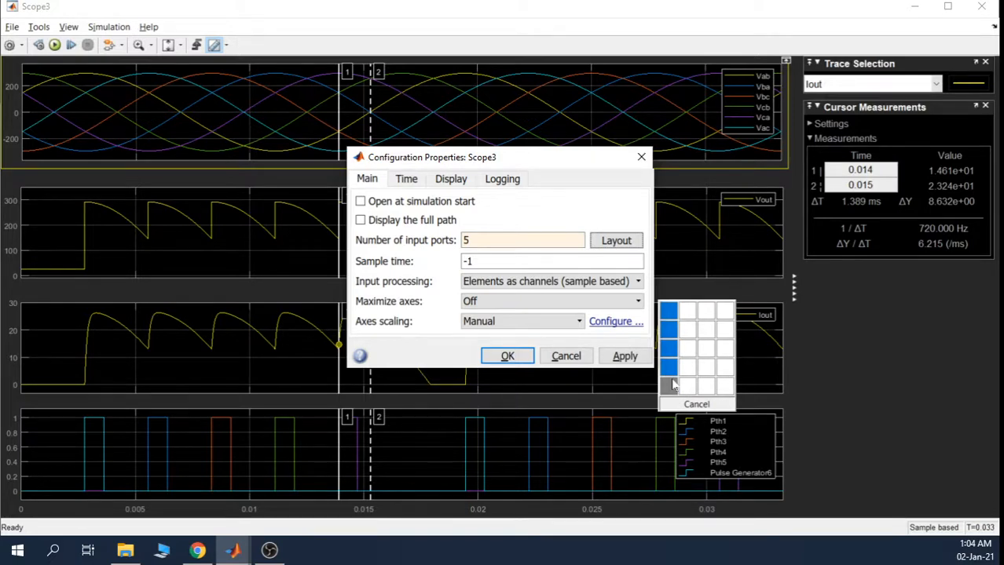
left_click(670, 386)
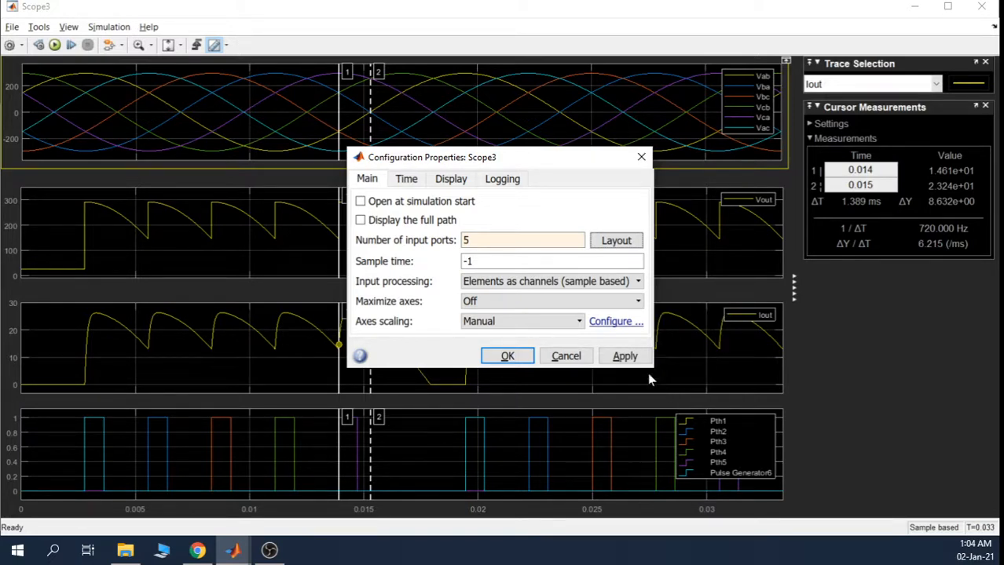
left_click(628, 240)
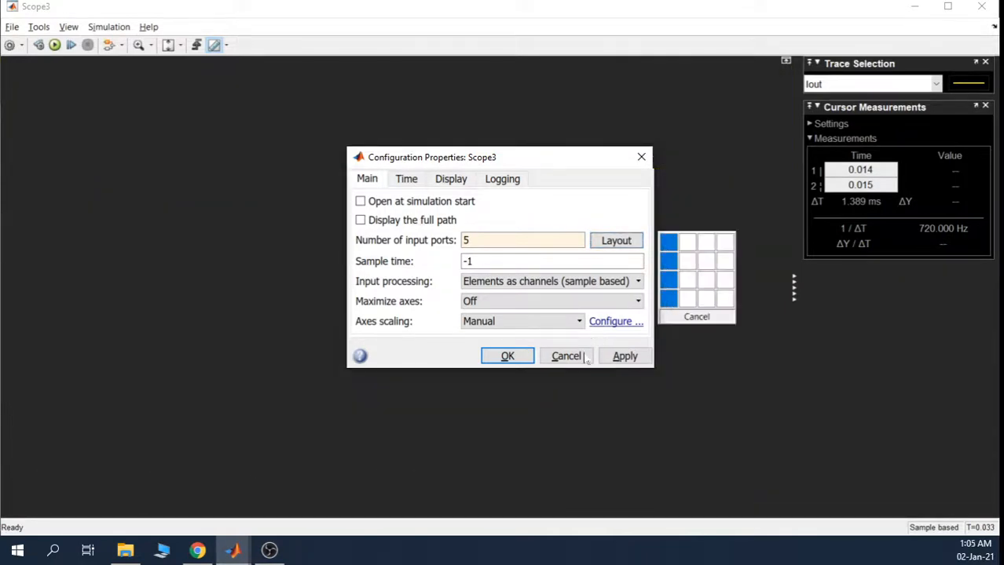
left_click(611, 360)
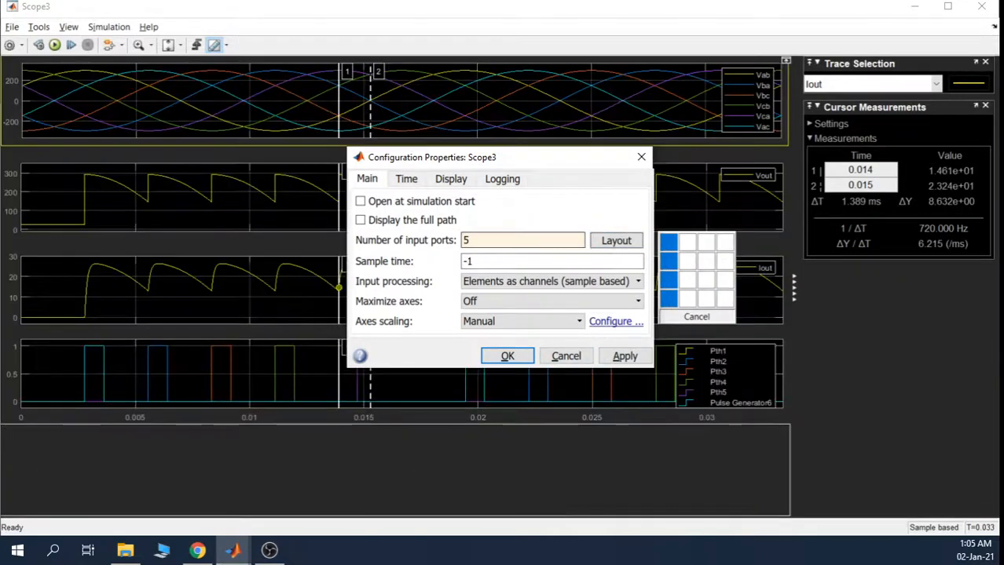
left_click_drag(668, 299, 668, 316)
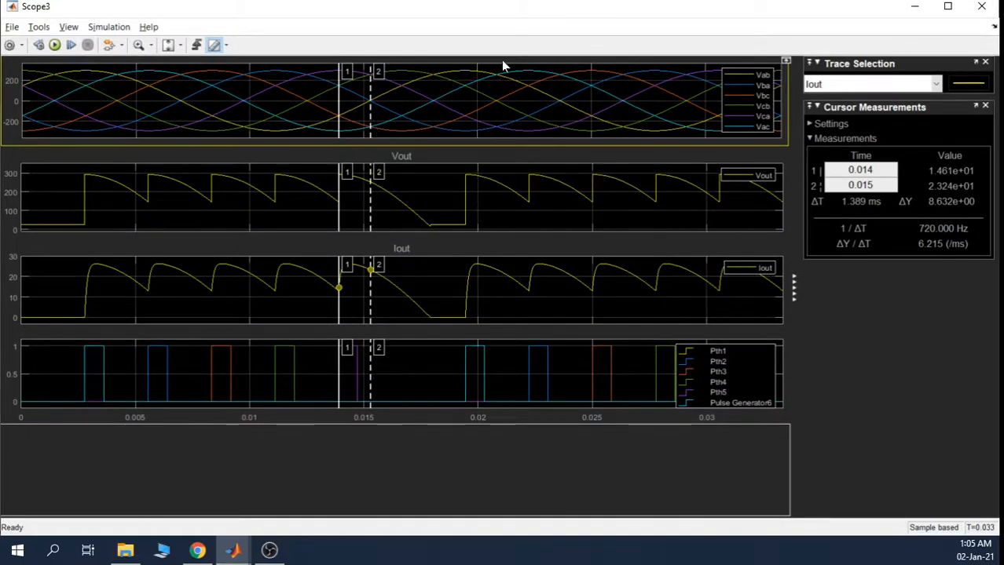
left_click(914, 8)
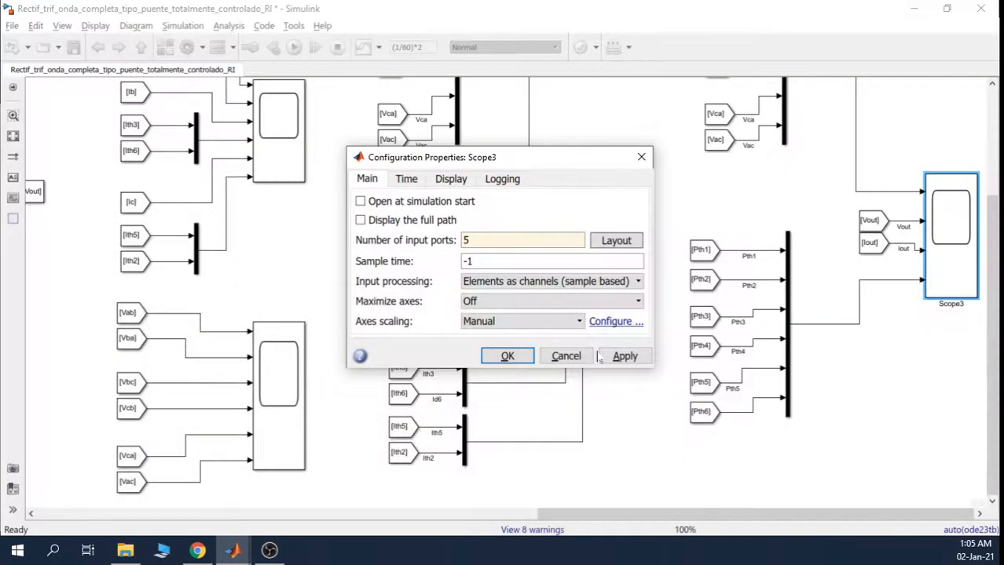
left_click(507, 356)
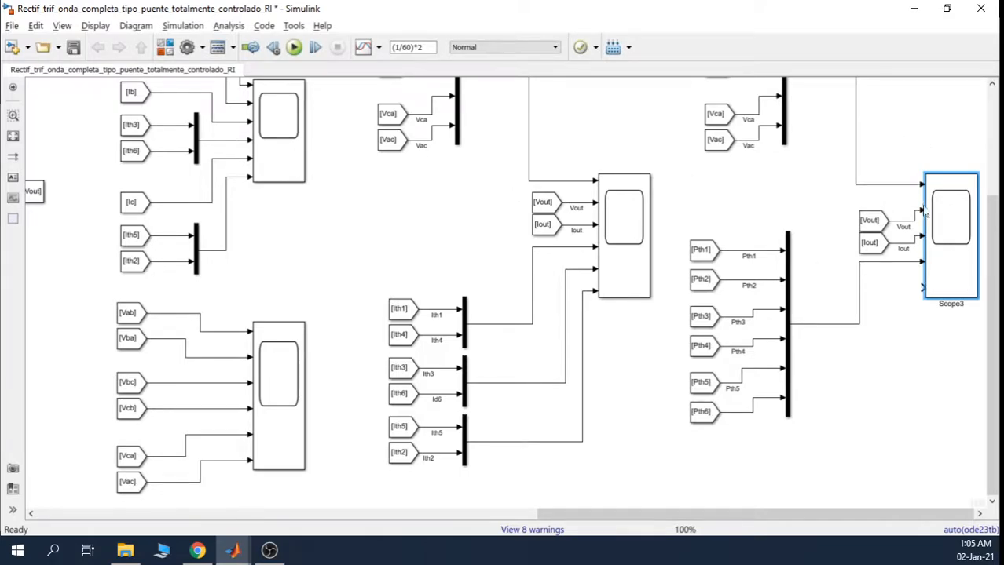
Check Scope3's plot layout and number of input ports in its configuration properties, and close the scope.
double_click(927, 210)
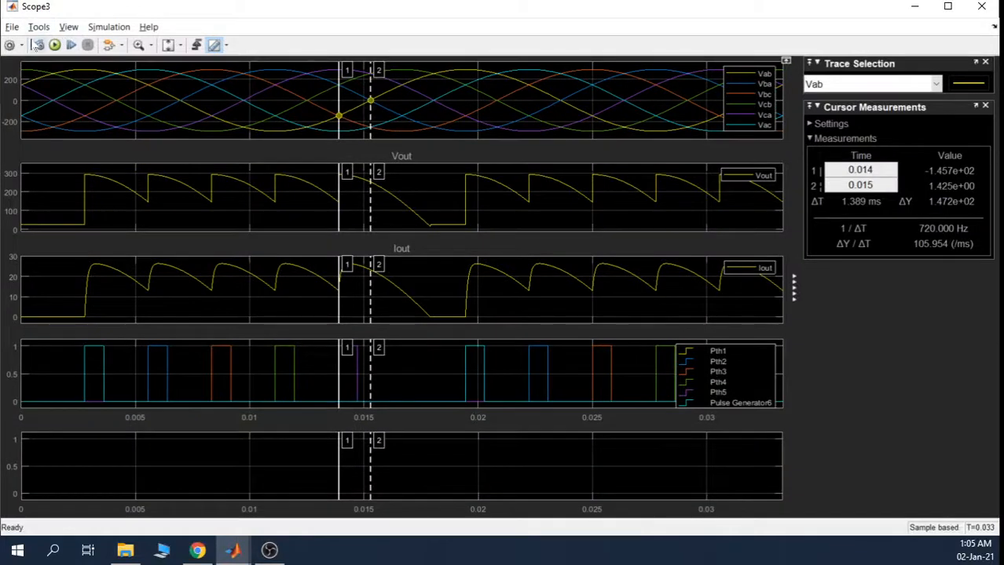
left_click(9, 44)
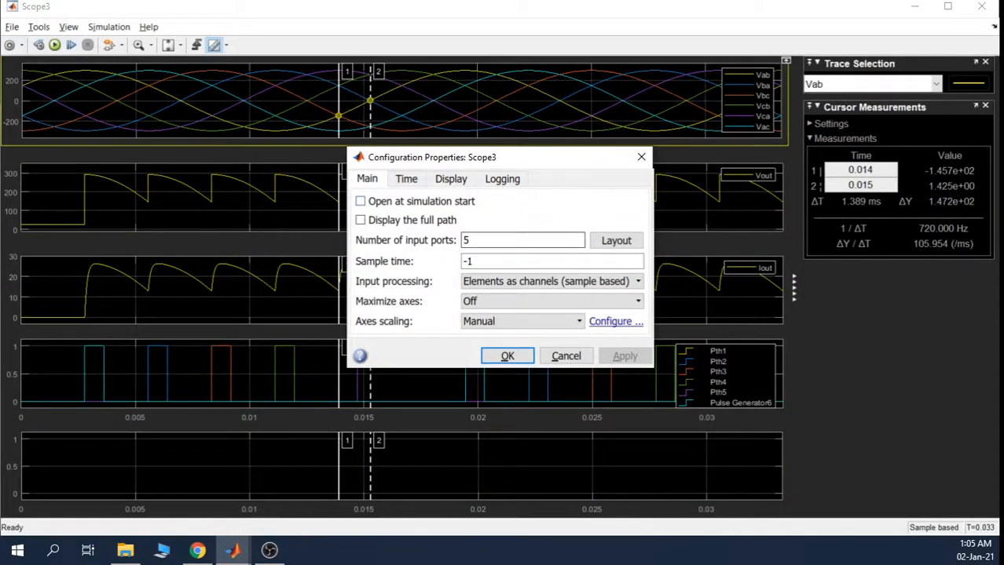
left_click(641, 157)
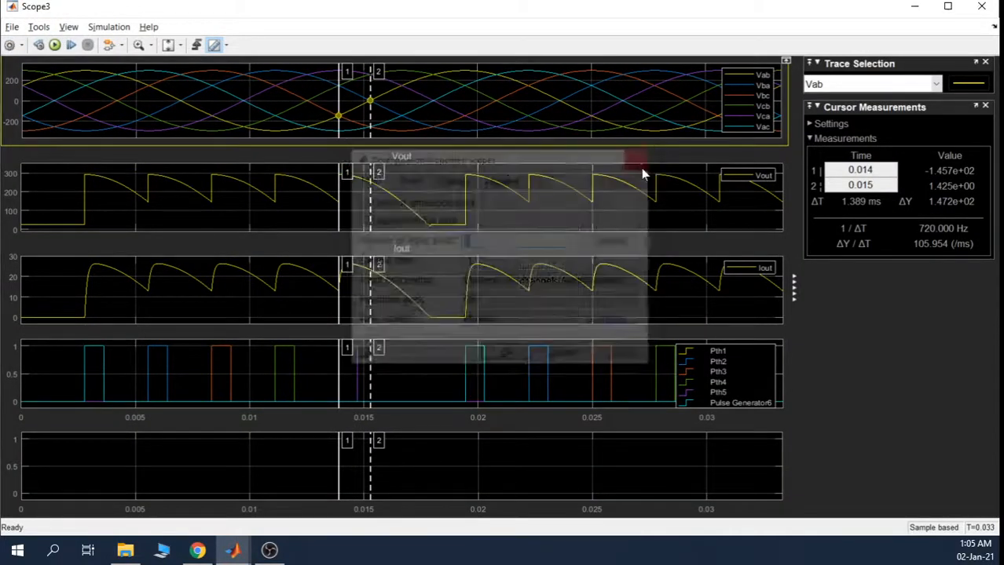
left_click(981, 6)
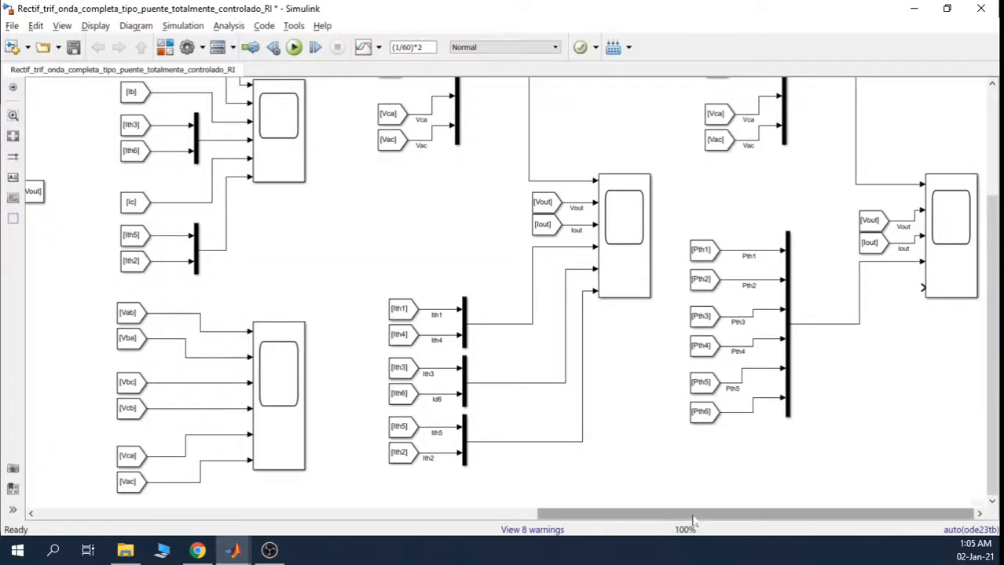
Delete the line linking the Pth6 tag to the copied generator's gate line at TH6, and select the tag.
left_click_drag(691, 516, 309, 529)
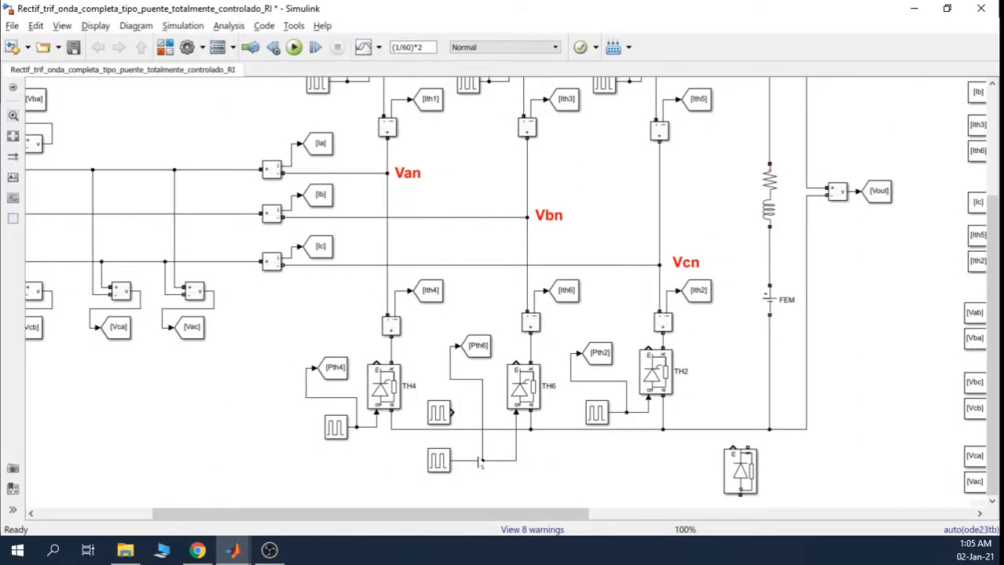
left_click(483, 421)
key("Delete")
left_click(487, 354)
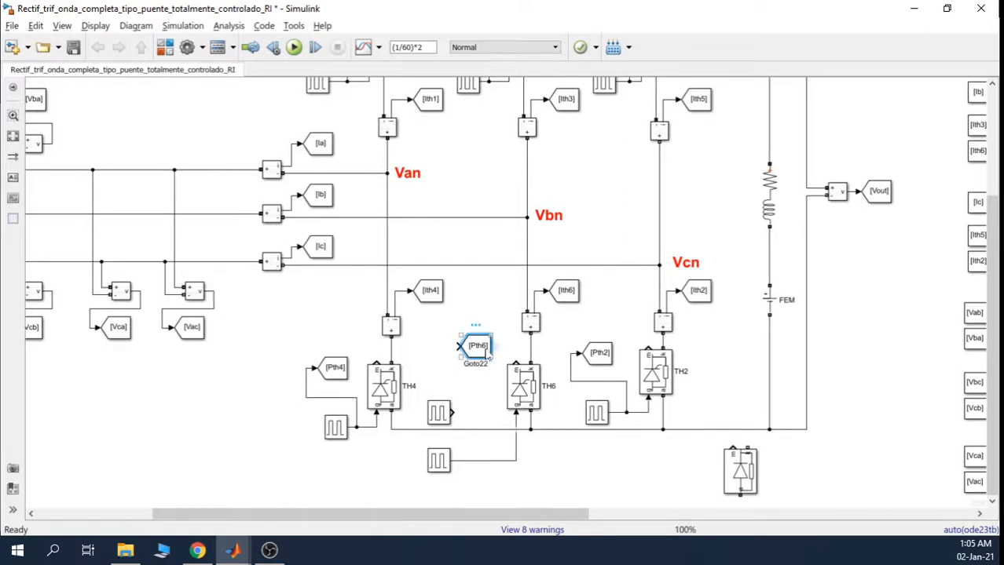
Duplicate the Pth6 Goto block and connect the copy to the signal line of the pulse generator feeding TH6.
key("ctrl+c")
key("ctrl+v")
mouse_move(486, 358)
left_mouse_down()
mouse_move(507, 457)
mouse_move(549, 482)
mouse_move(509, 489)
mouse_move(487, 481)
mouse_move(477, 461)
left_mouse_up()
Set the tag of the duplicated Goto block on TH6's gate signal to Po_th6.
double_click(508, 493)
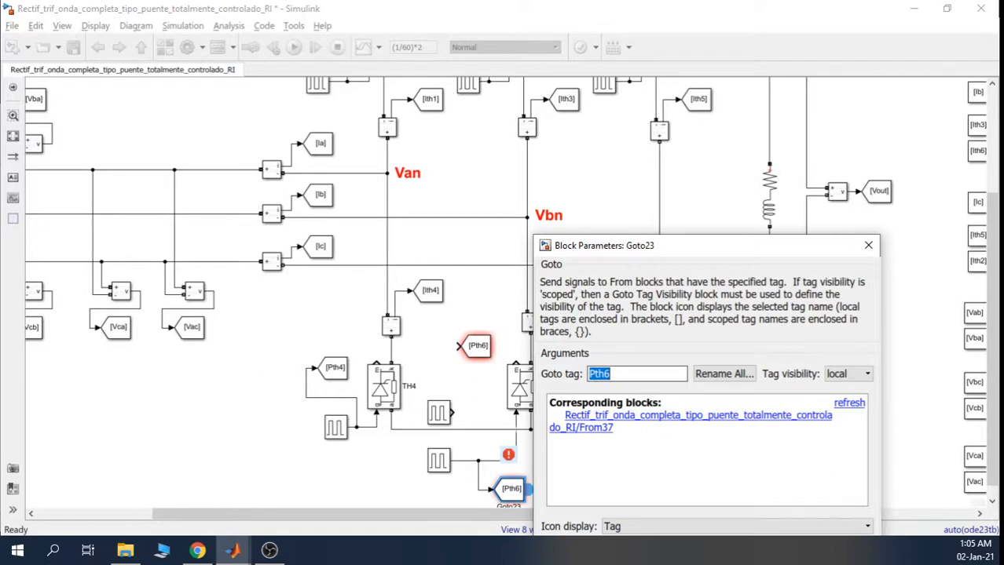
left_click(615, 375)
type("o")
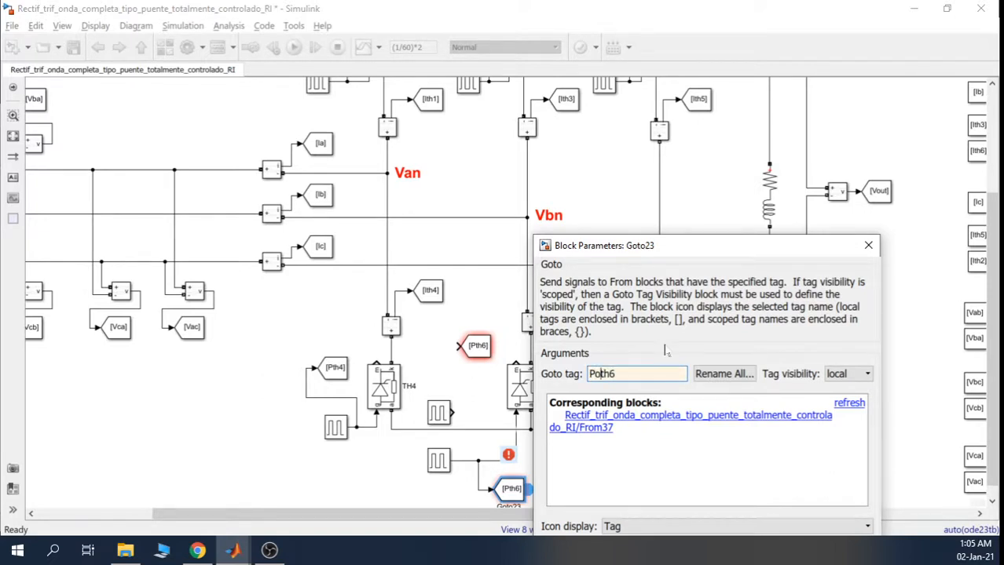
type("_")
left_click_drag(736, 249, 706, 177)
left_click(821, 483)
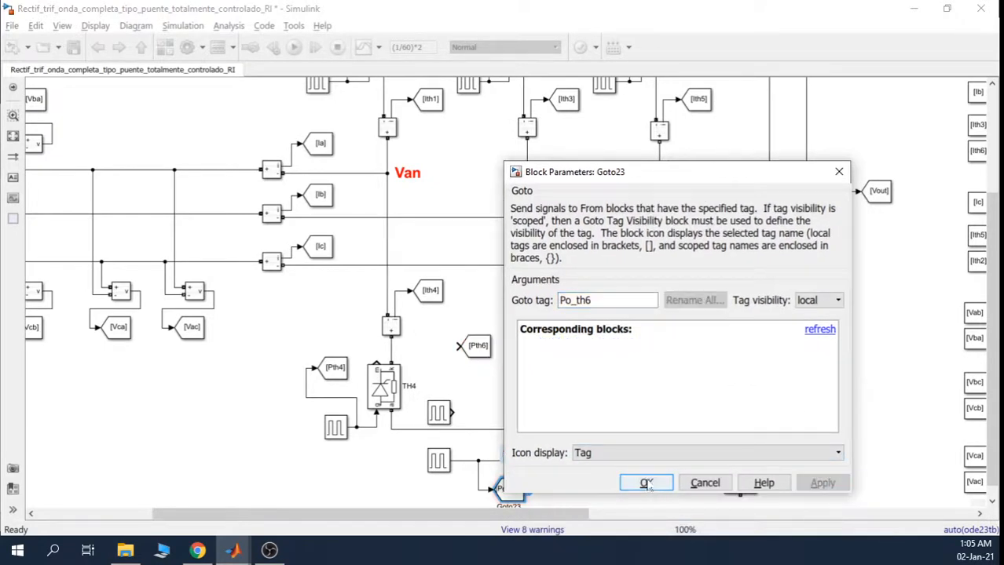
left_click(645, 482)
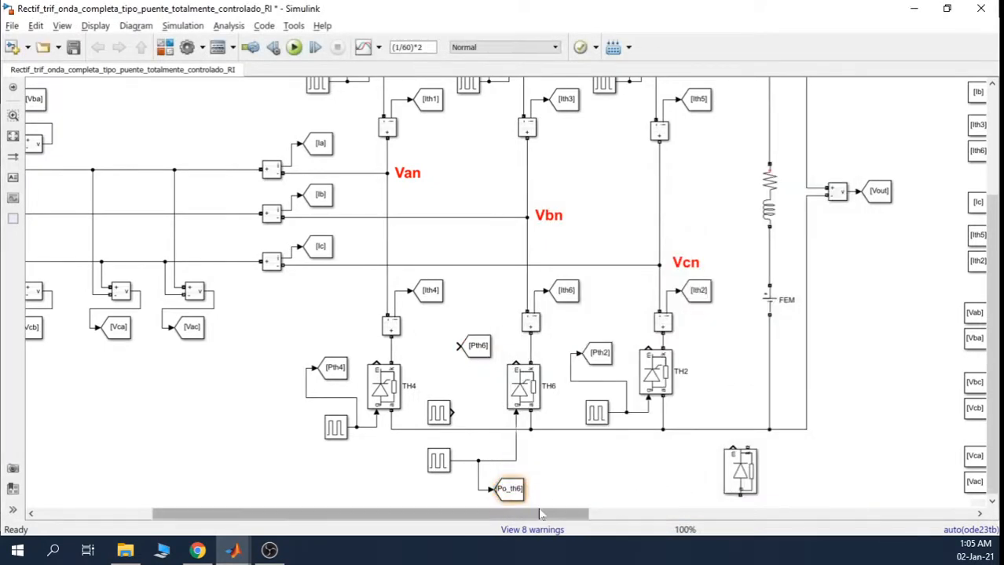
Duplicate the Pth6 From block and connect the copy to the free fifth input of the scope showing the firing pulses.
left_click_drag(526, 518, 980, 546)
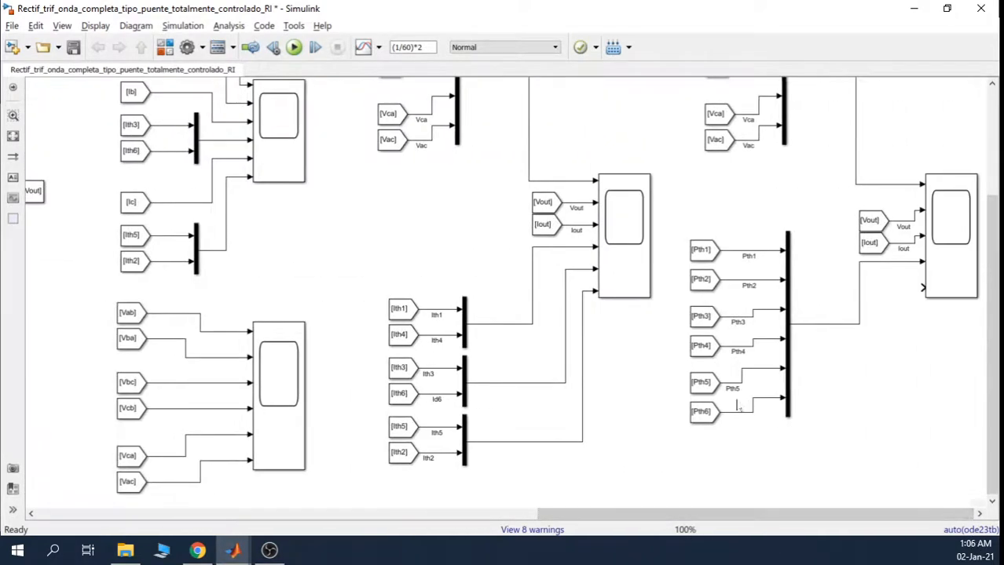
left_click(714, 412)
key("ctrl+v")
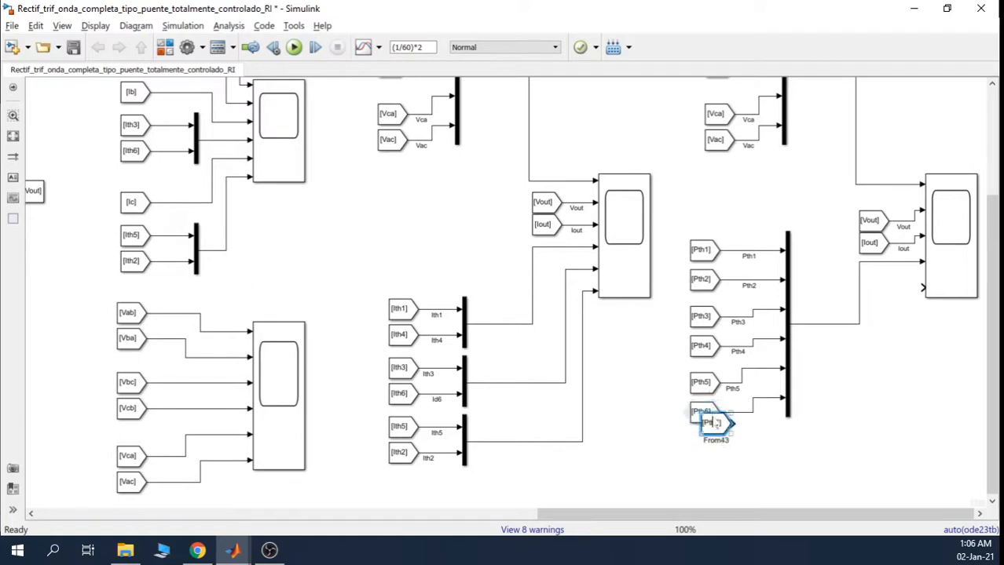
mouse_move(715, 420)
left_mouse_down()
mouse_move(898, 375)
mouse_move(872, 373)
mouse_move(917, 289)
left_mouse_up()
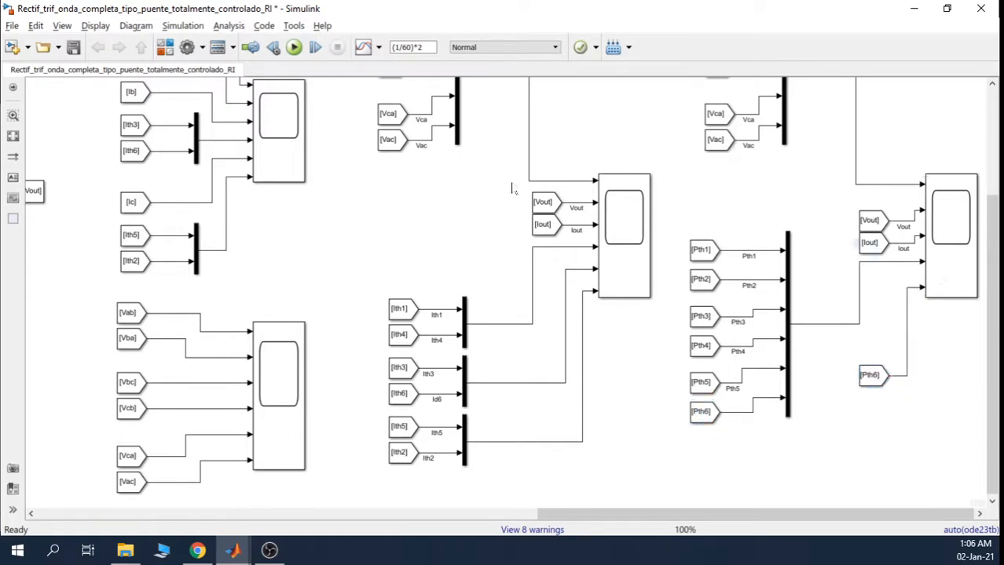
Run the simulation and inspect the fifth plot of Scope3 with the axes scaled to fit.
left_click(293, 47)
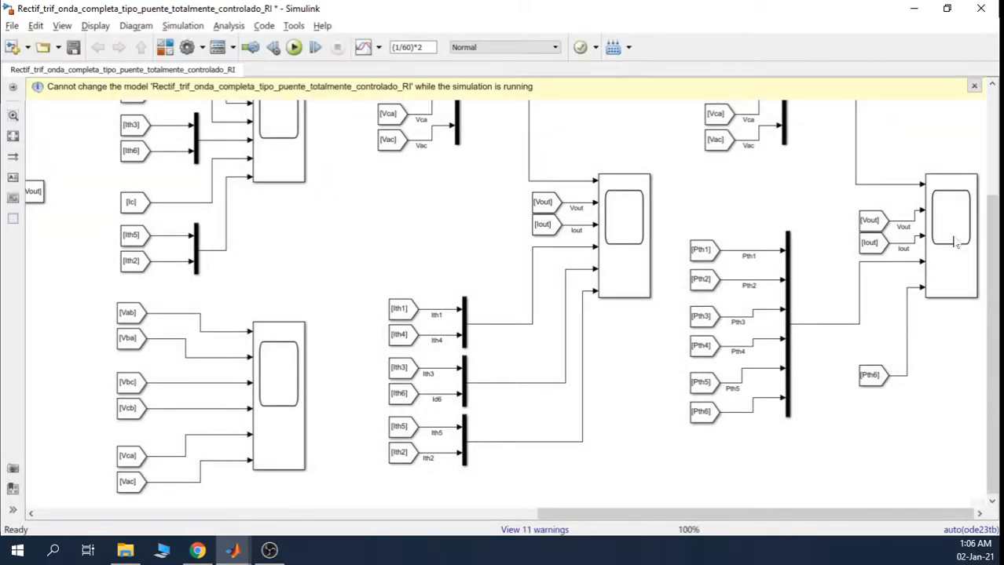
double_click(952, 240)
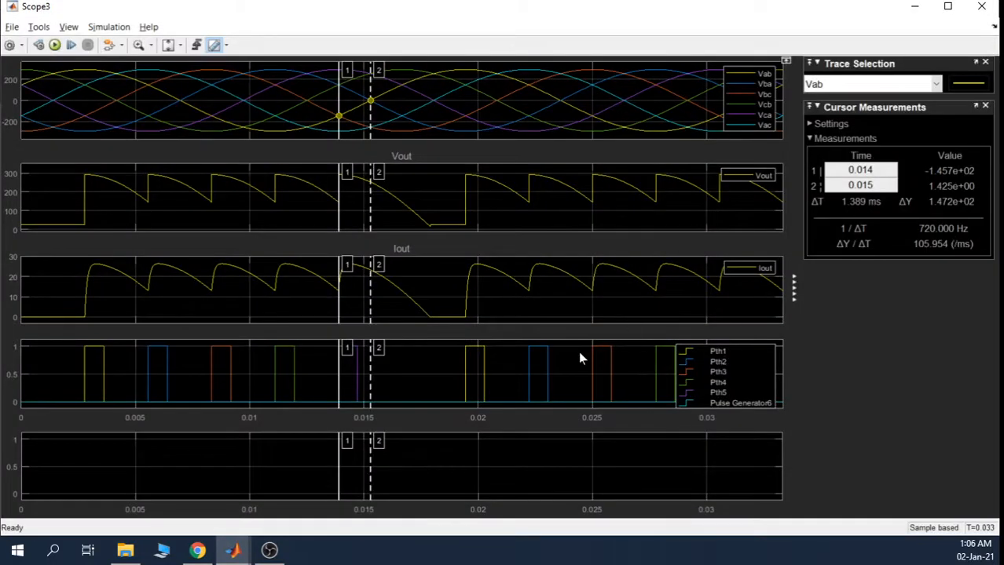
left_click(182, 51)
left_click(175, 83)
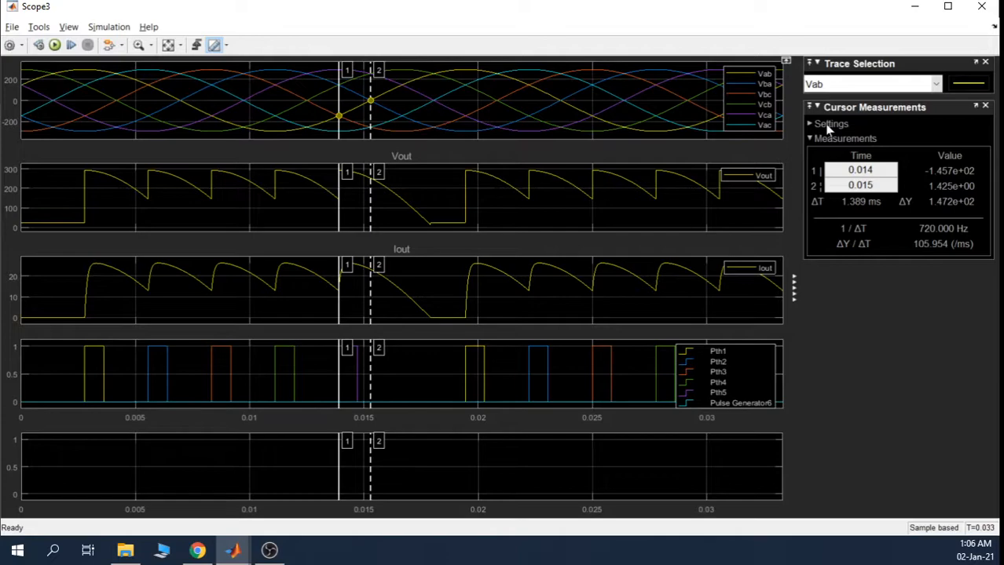
left_click(914, 7)
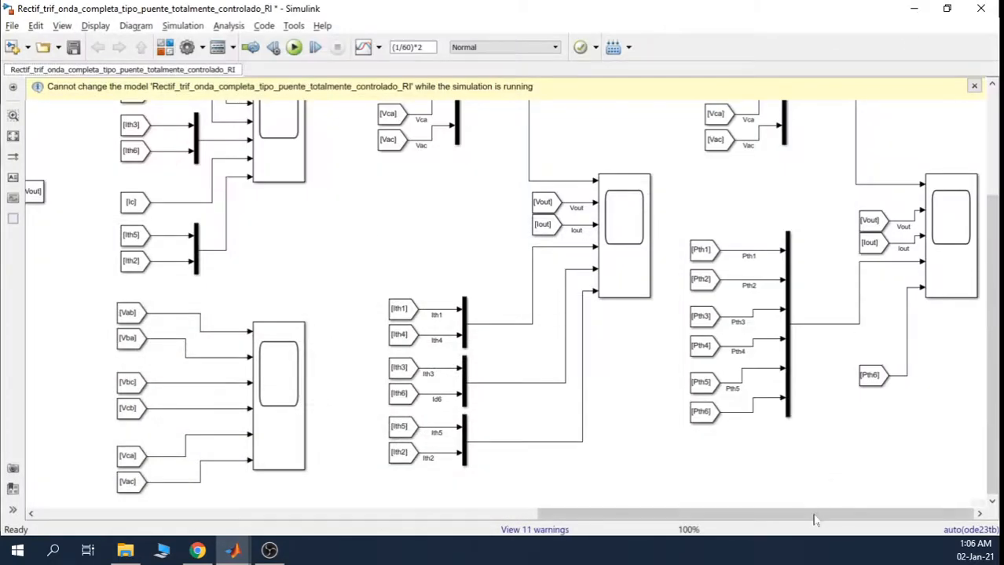
Set the tag of the From block on Scope3's fifth input to Po_th6.
mouse_move(814, 517)
left_mouse_down()
mouse_move(468, 531)
mouse_move(814, 525)
left_mouse_up()
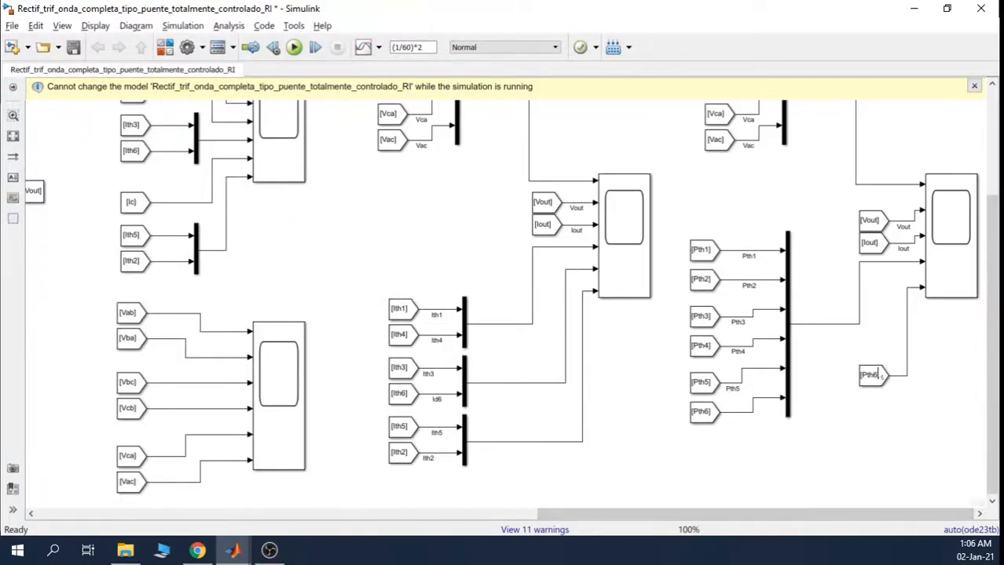
double_click(880, 376)
left_click_drag(778, 271, 682, 59)
left_click(723, 191)
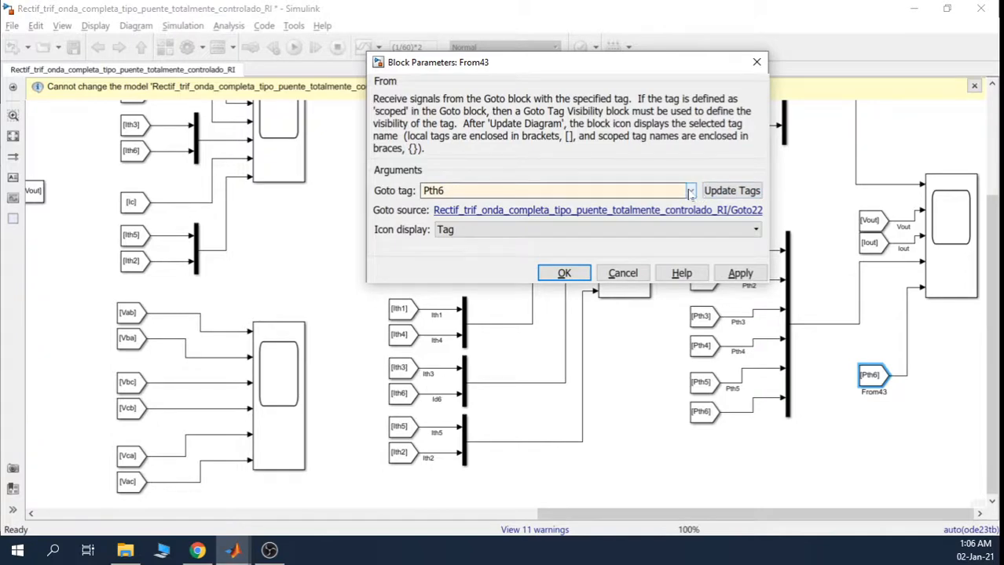
left_click(690, 191)
left_click(573, 301)
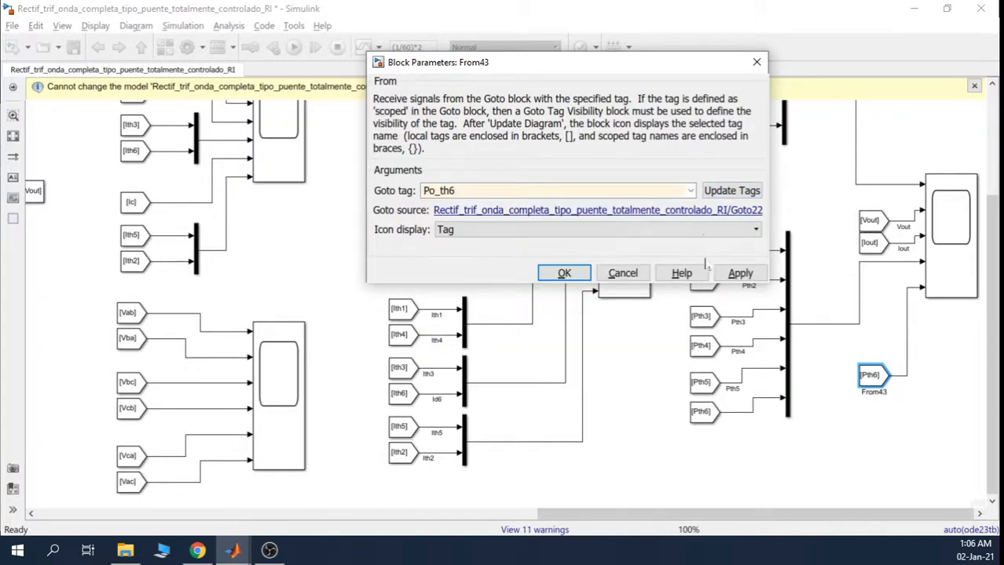
left_click(739, 273)
left_click(564, 273)
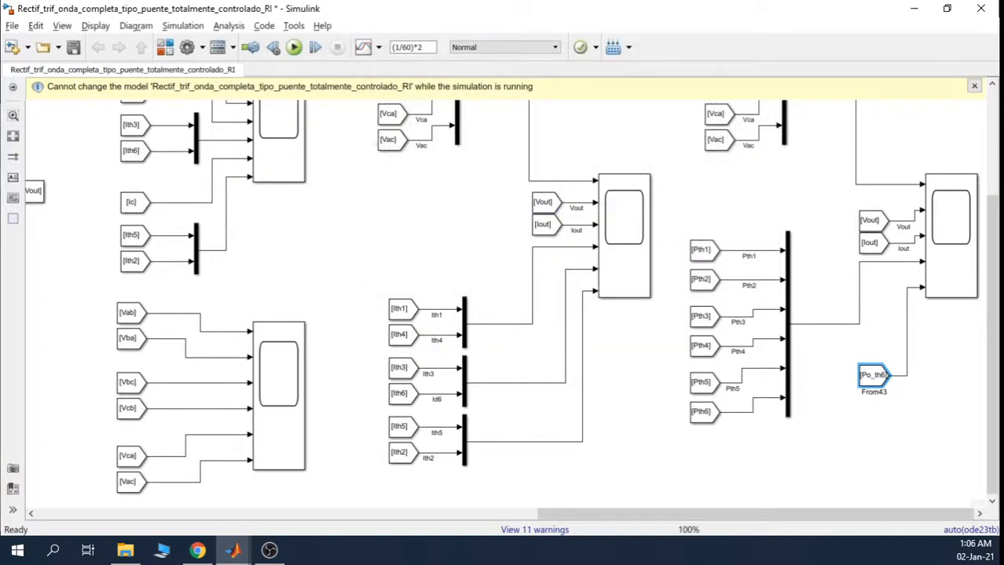
Rerun the simulation and check the Po_th6 pulse plot in Scope3, rescaling the axes.
left_click(294, 48)
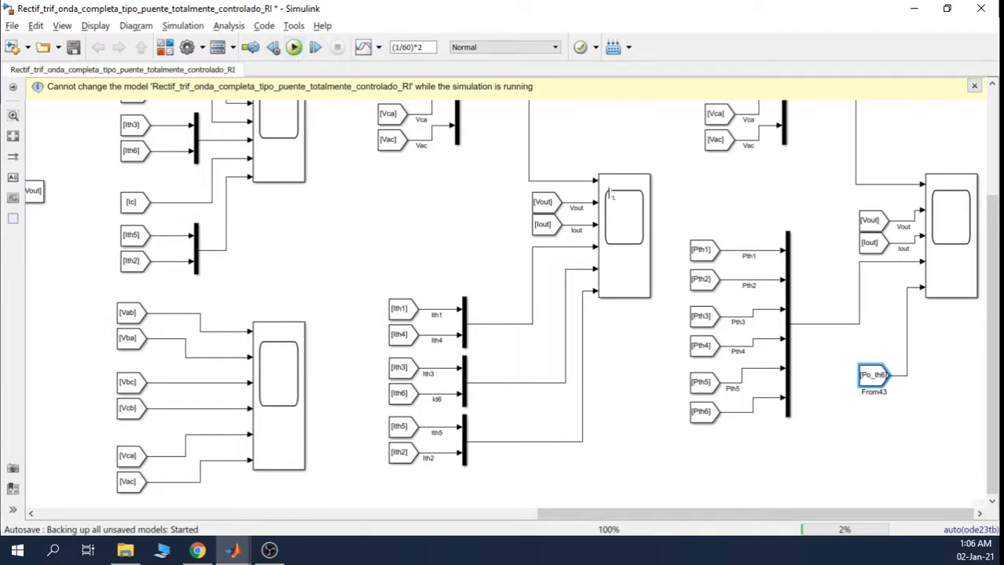
left_click(954, 272)
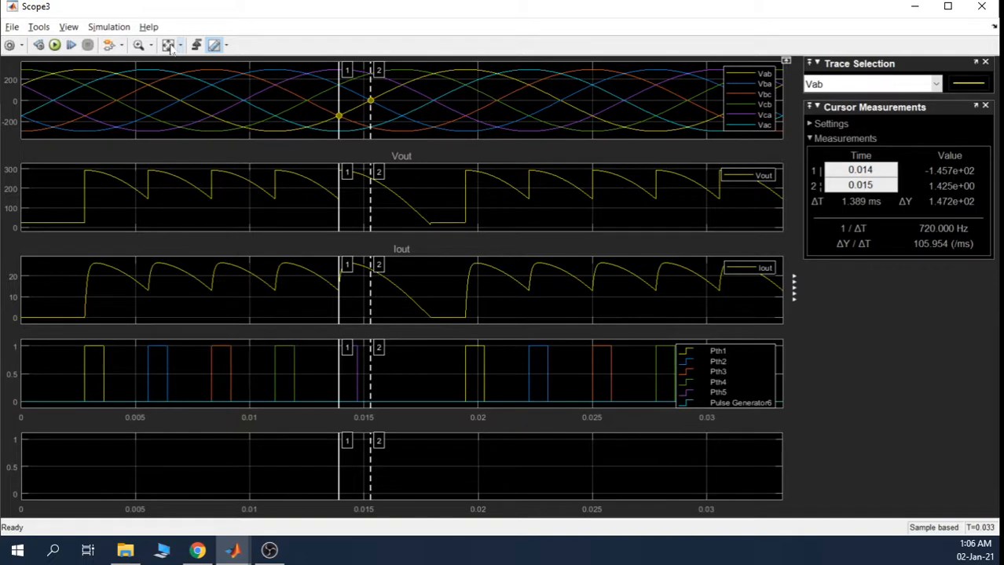
left_click(171, 49)
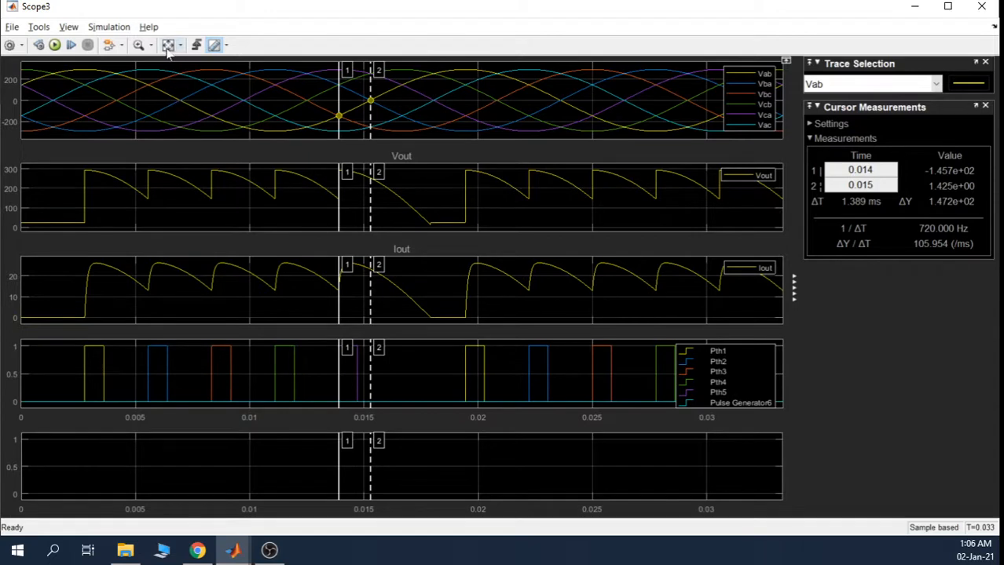
left_click(914, 8)
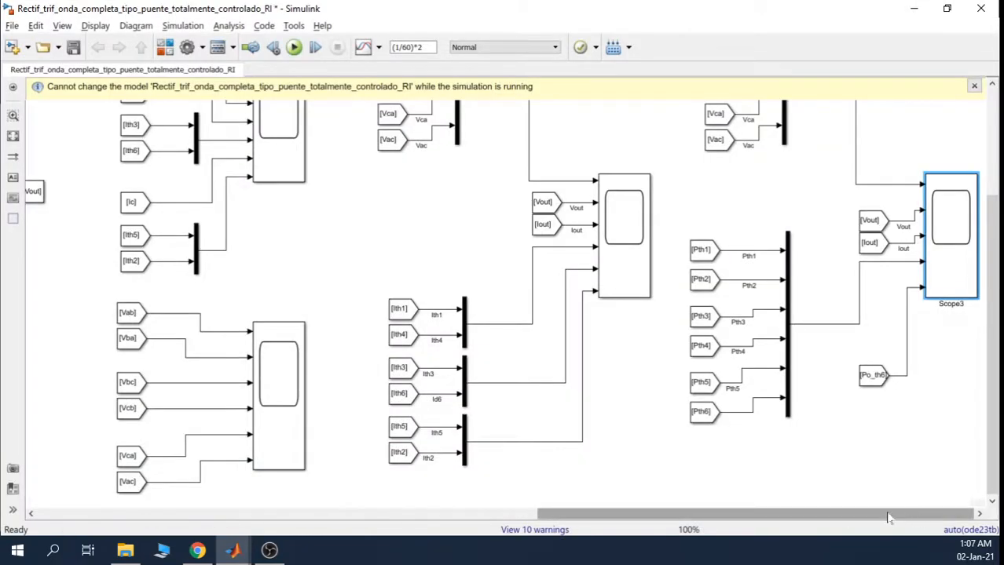
Check the Po_th6 Goto block and its connection to TH6's pulse generator.
left_click_drag(887, 517, 520, 517)
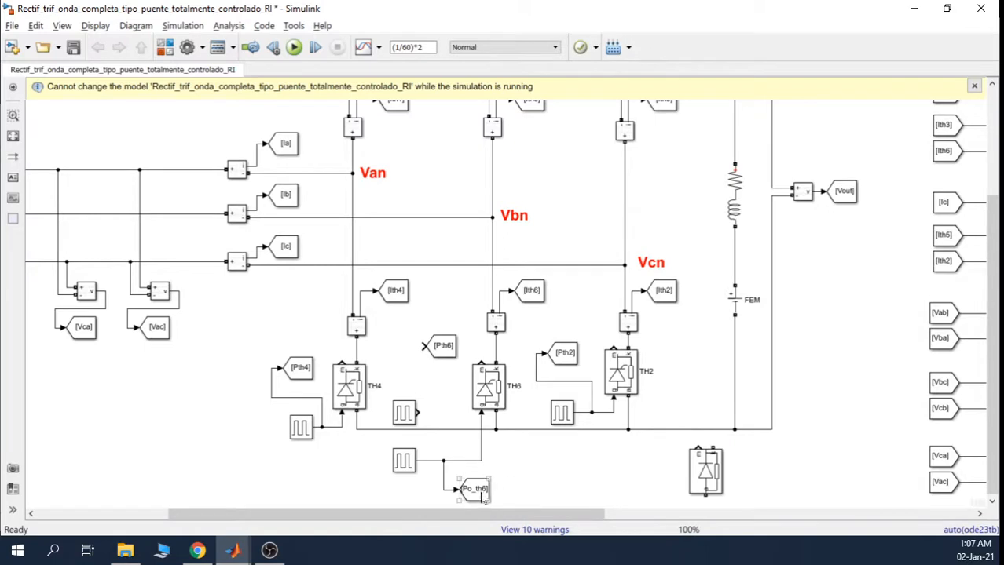
left_click(474, 490)
left_click_drag(488, 518, 868, 515)
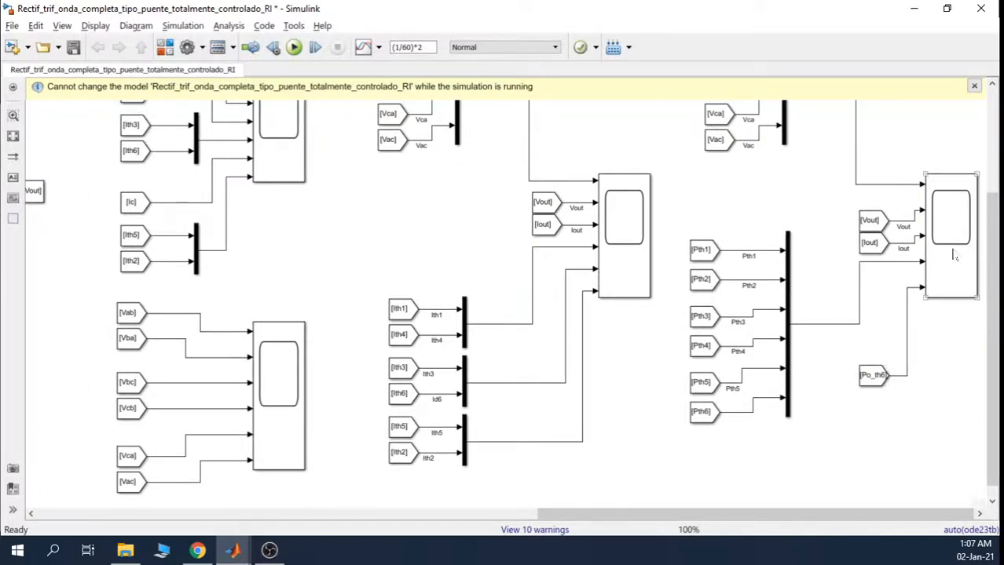
Simulate the model again and examine Scope3's fifth plot and its list of selectable traces.
left_click(294, 47)
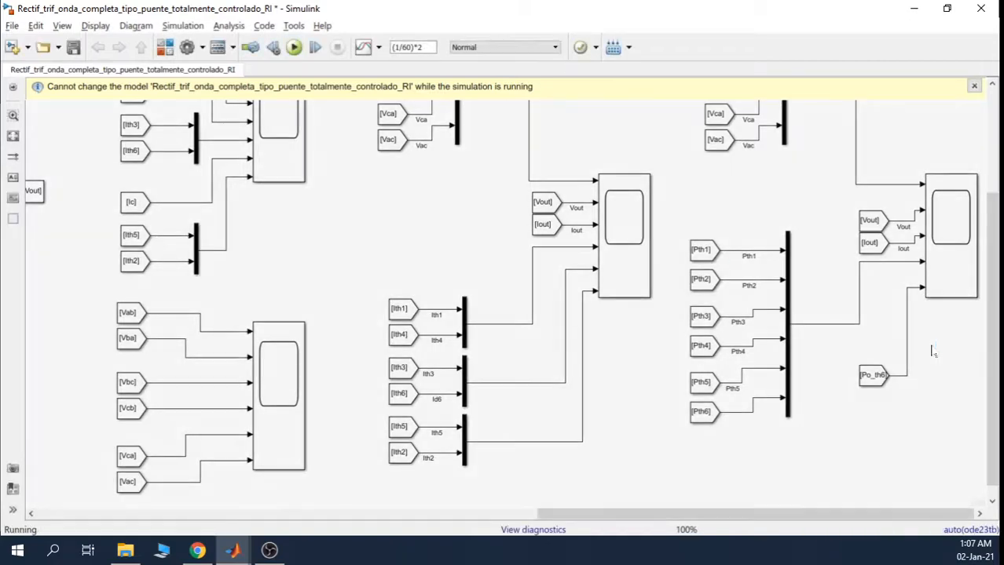
left_click(947, 279)
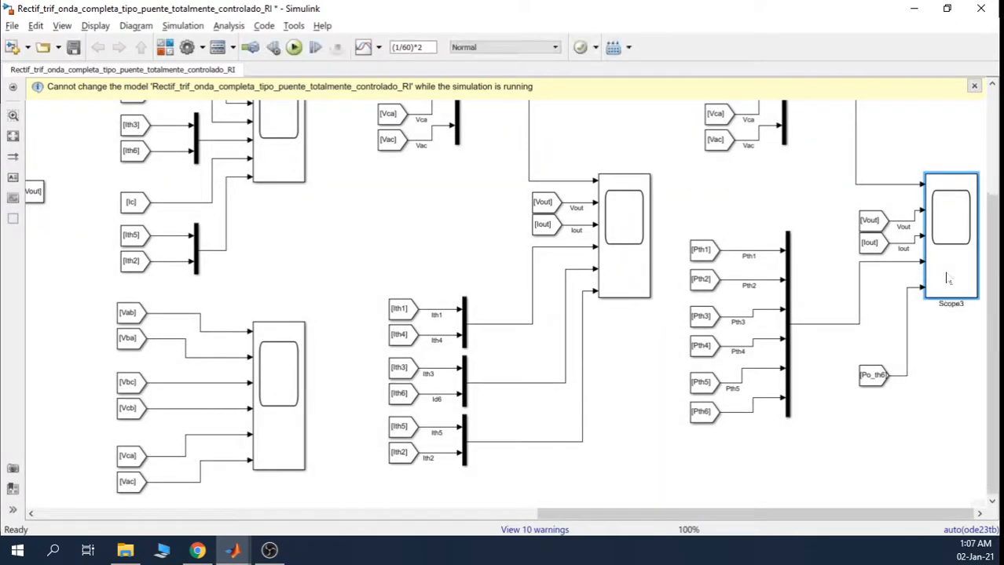
double_click(948, 279)
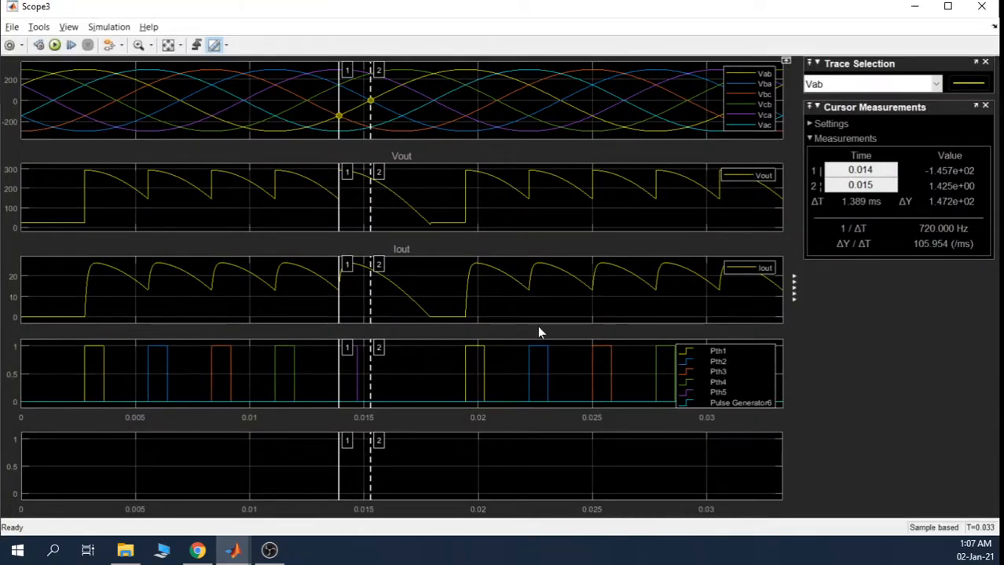
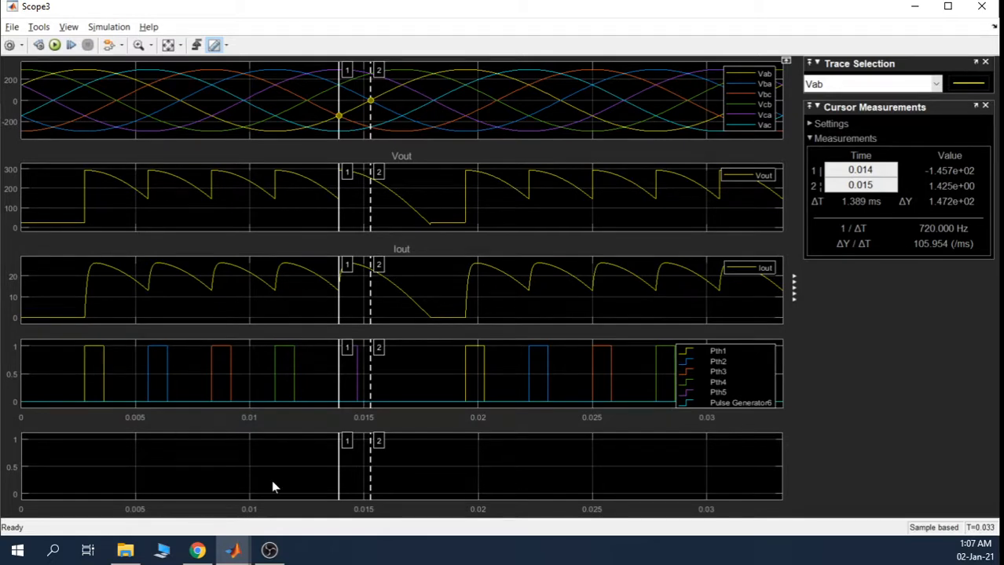
left_click(936, 87)
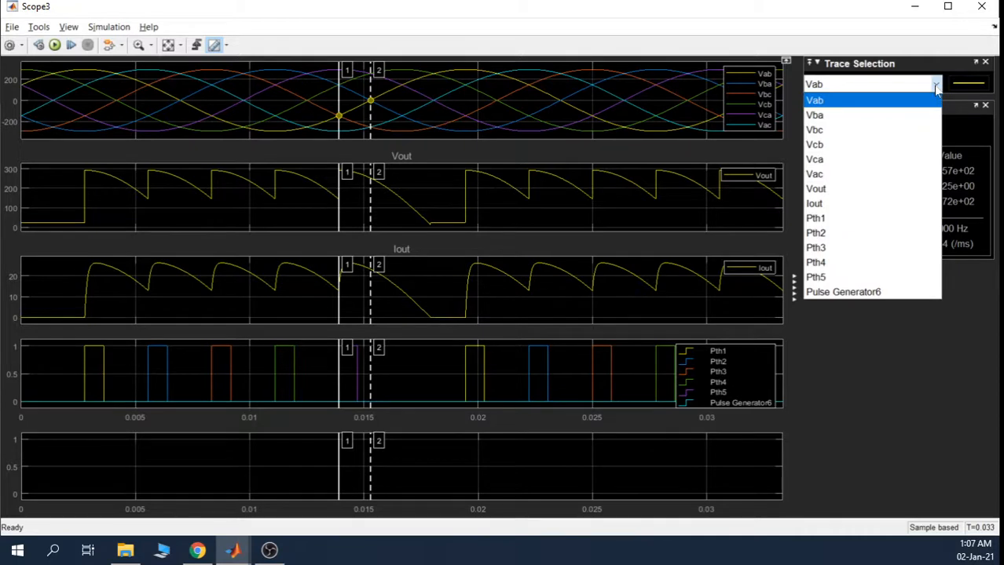
left_click(935, 87)
left_click(935, 87)
left_click(935, 87)
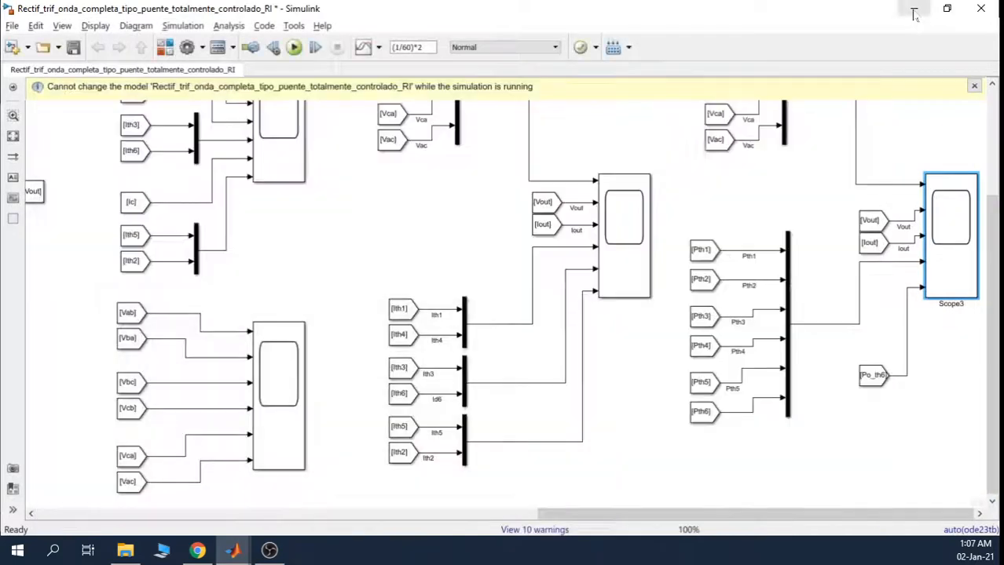
left_click(914, 6)
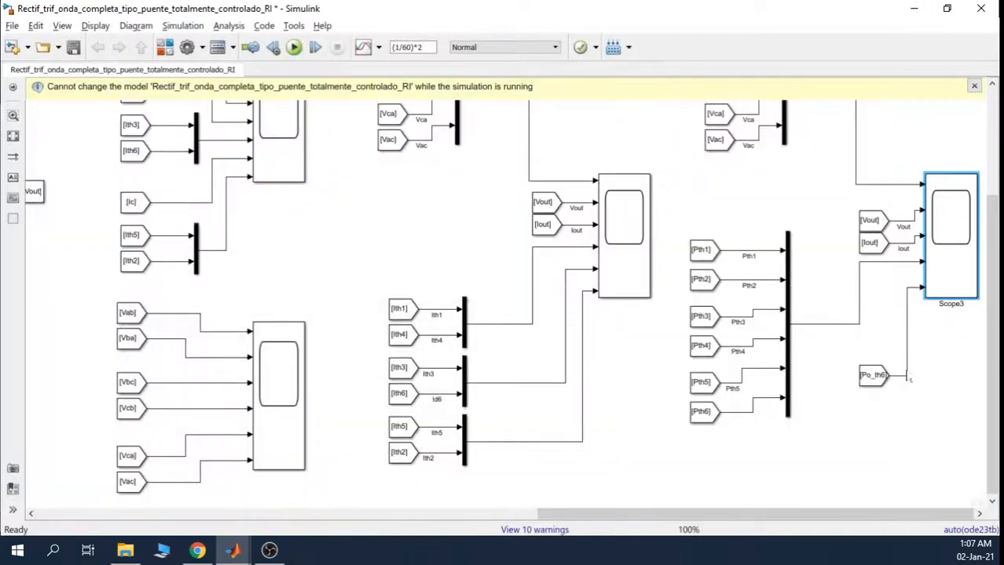
Label the signal line between the Po_th6 From block and Scope3 as Po_th6.
left_click(907, 378)
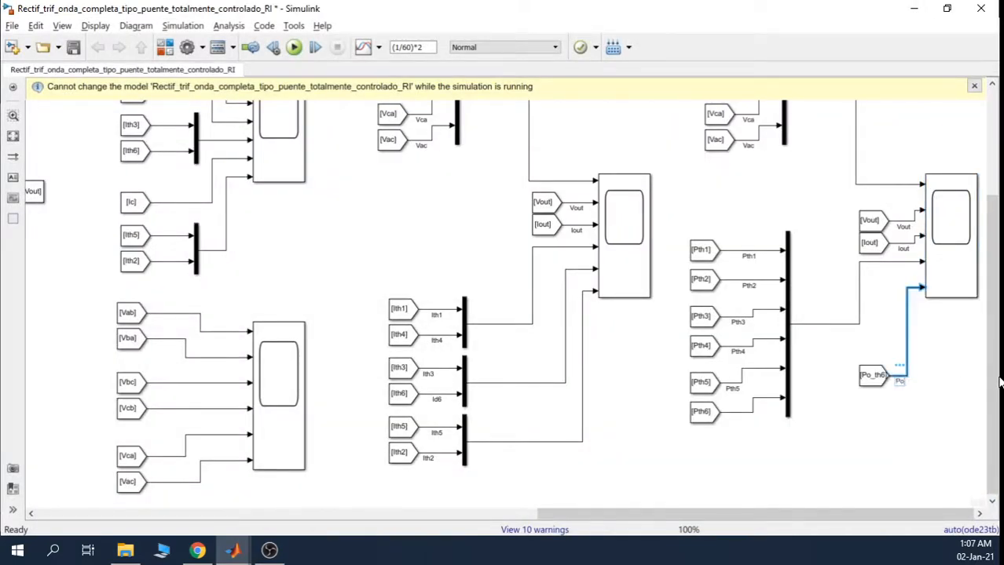
type("Po_th6")
left_click(927, 455)
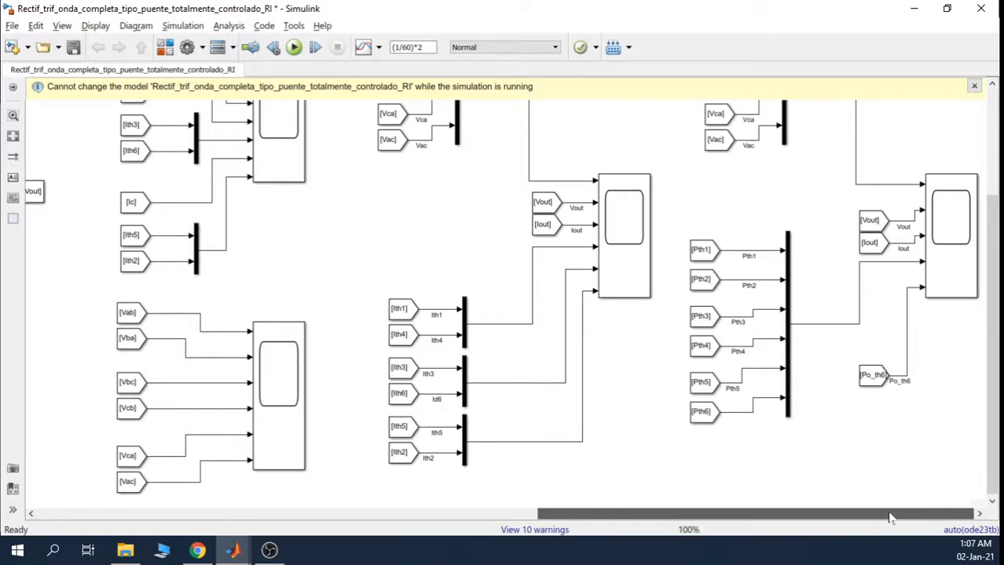
Review the period, pulse width and phase delay parameters of the pulse generator feeding TH6.
left_click_drag(890, 518, 512, 481)
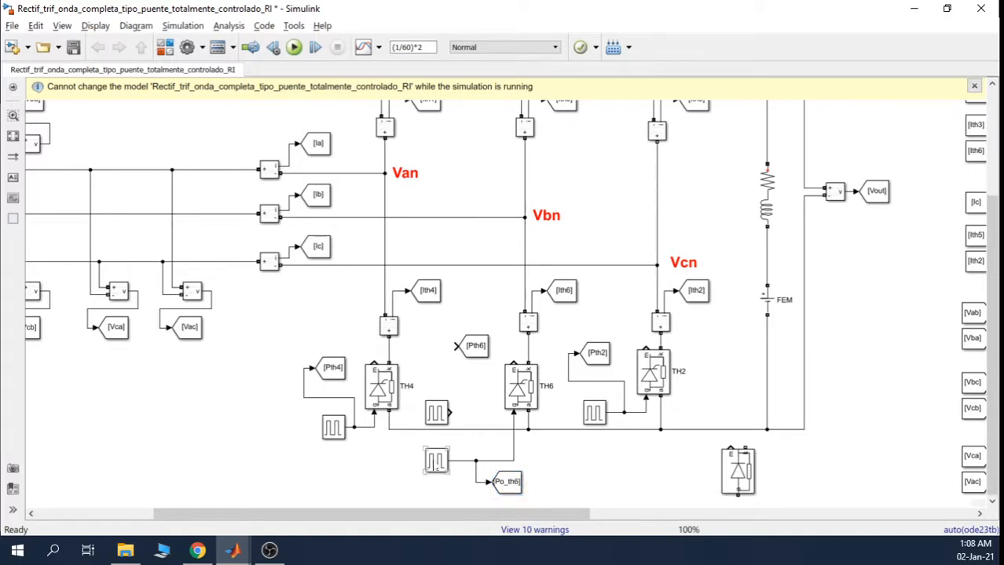
double_click(436, 461)
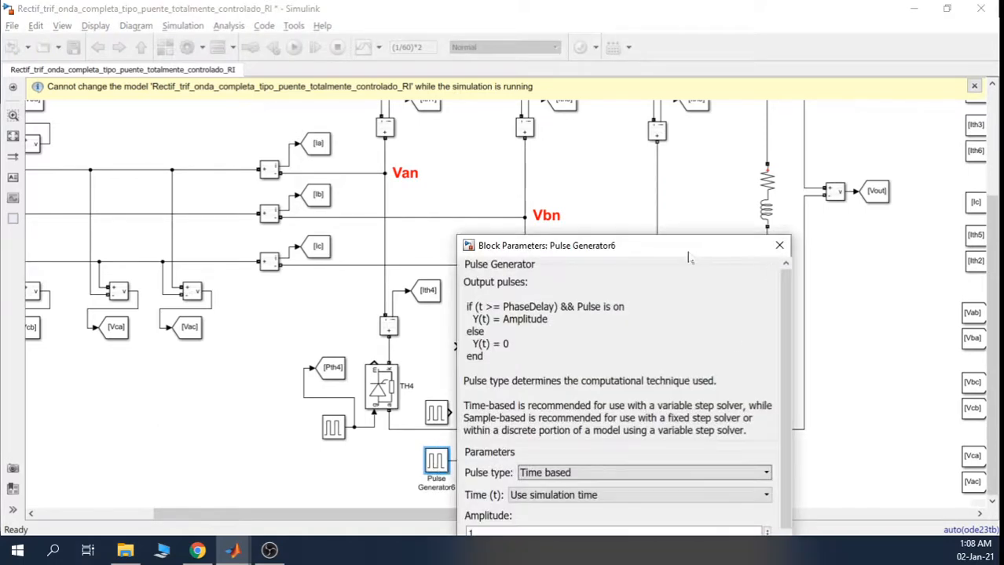
scroll(742, 183, "down", 3)
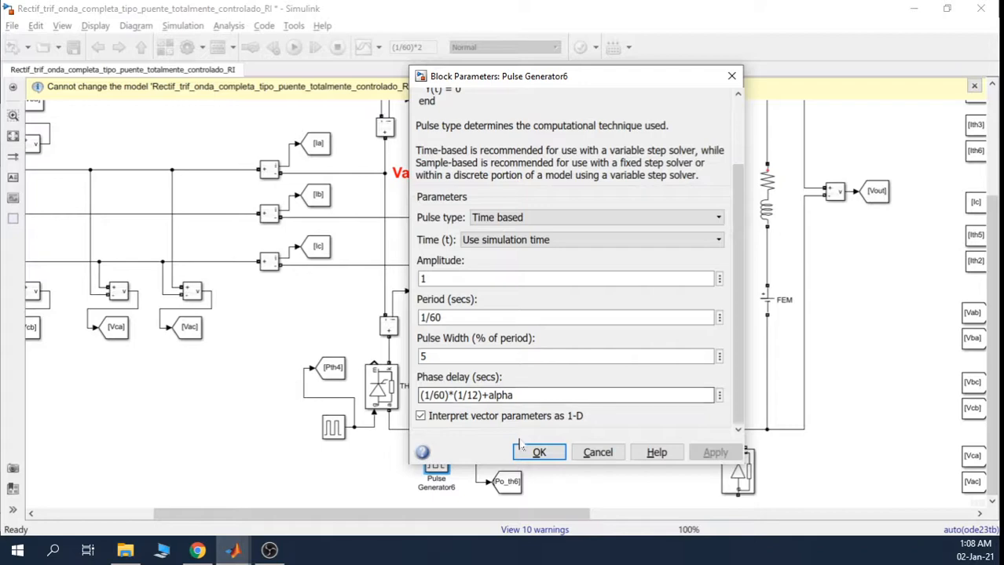
left_click(537, 452)
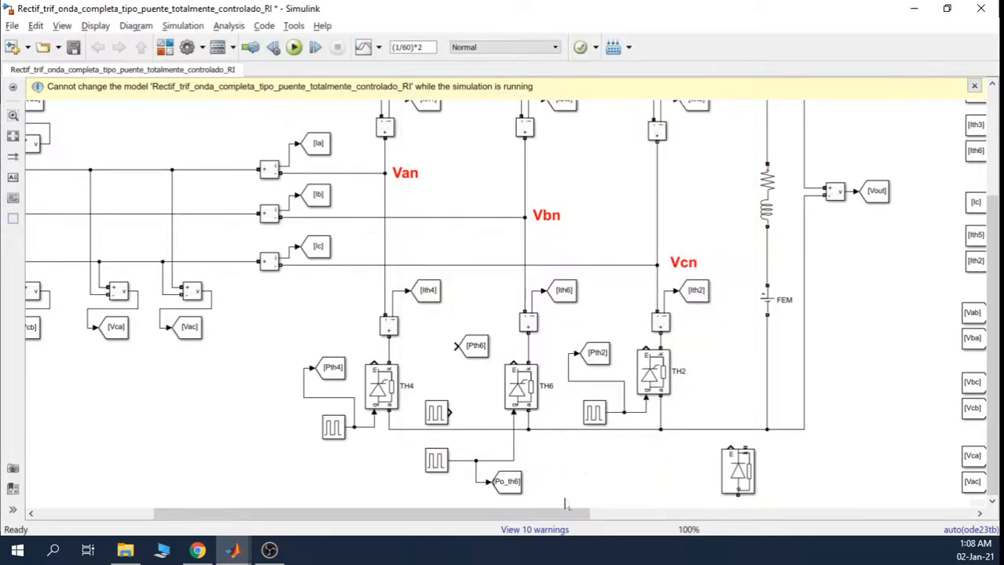
left_click_drag(559, 514, 600, 465)
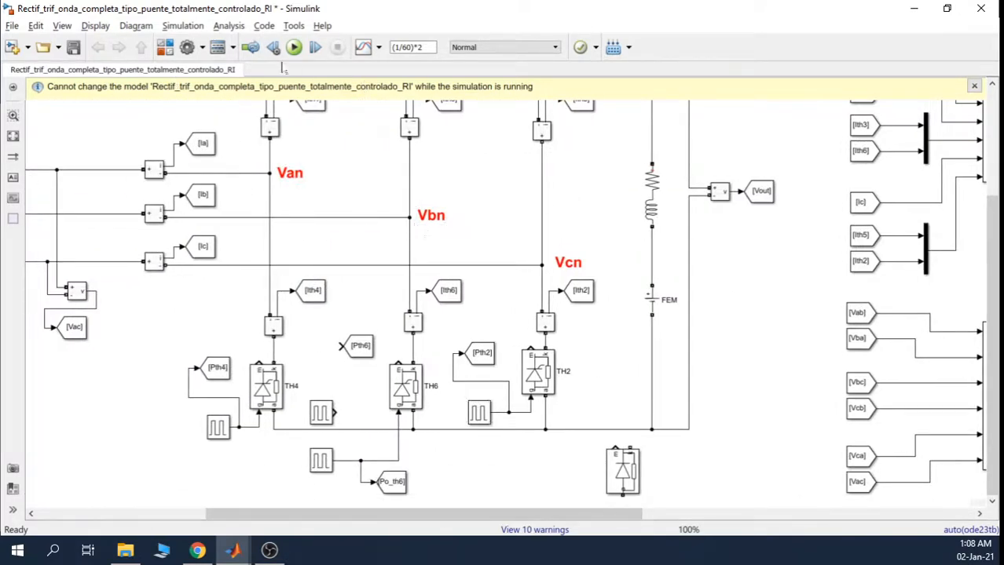
Add a Scope block from the Simulink Sinks library and connect it to the pulse generator line feeding TH6.
left_click(164, 48)
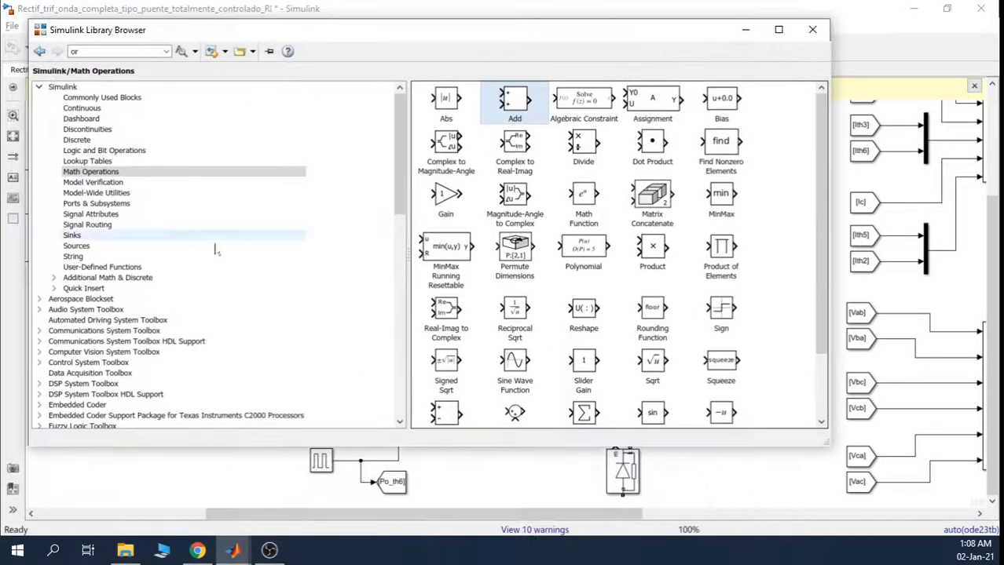
left_click(72, 235)
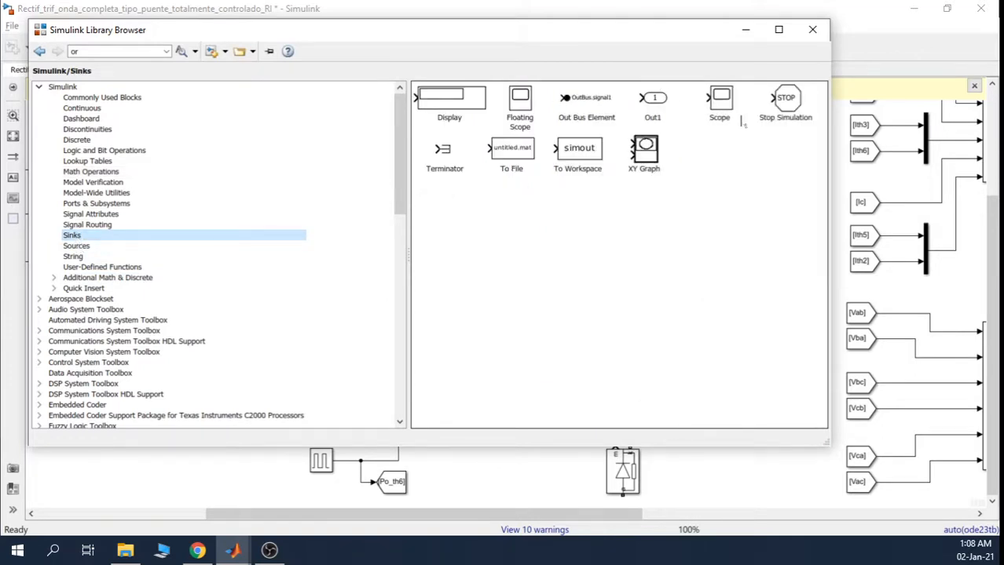
left_click_drag(729, 107, 481, 478)
scroll(472, 477, "down", 2)
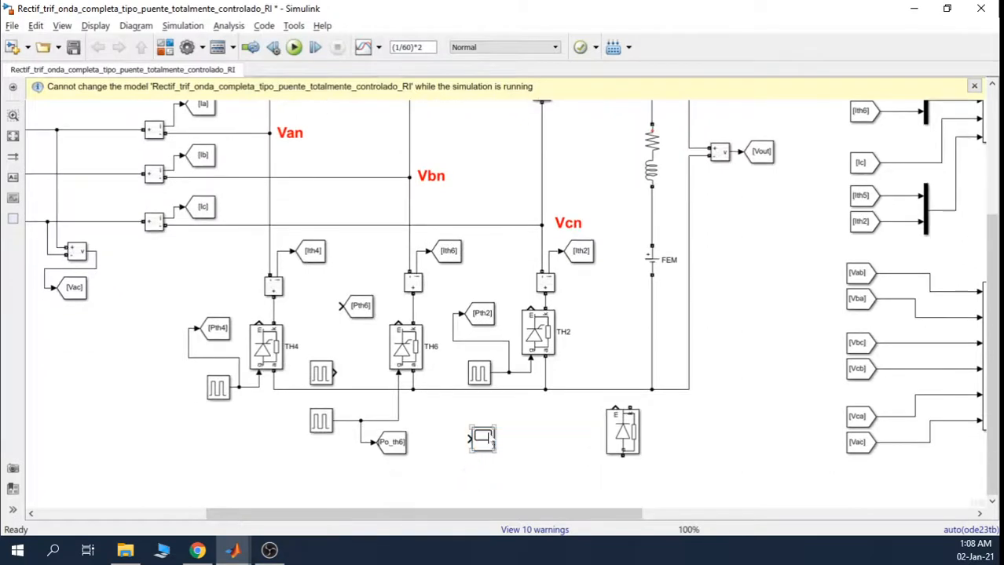
left_click_drag(482, 440, 398, 421)
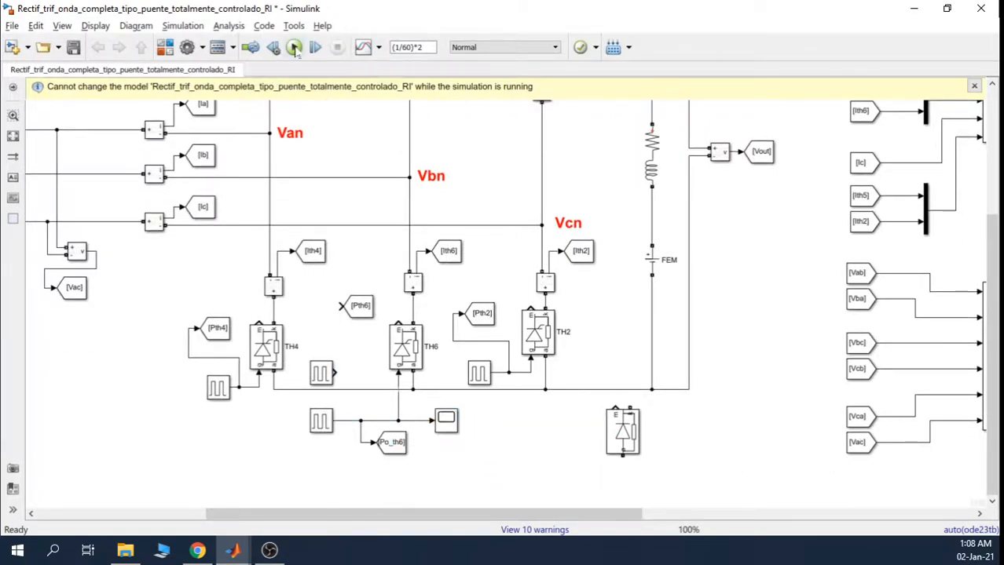
Simulate the model and examine the TH6 firing pulse in the newly added scope.
left_click(294, 48)
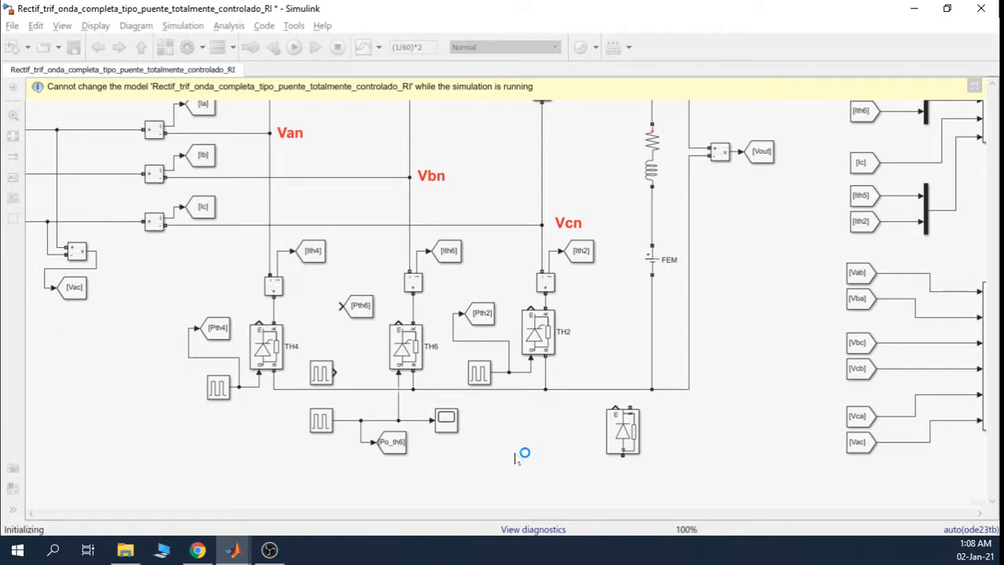
left_click(446, 421)
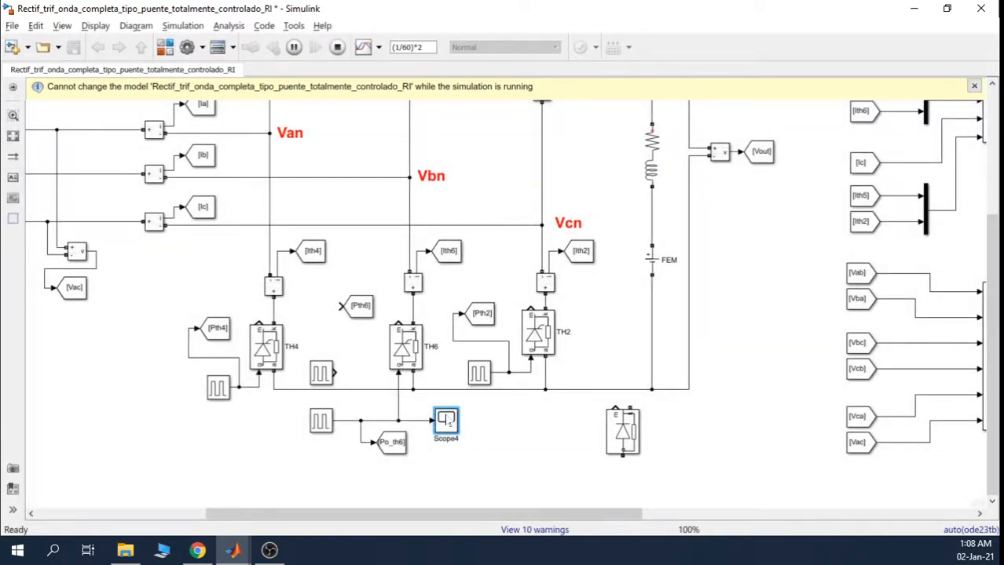
double_click(446, 421)
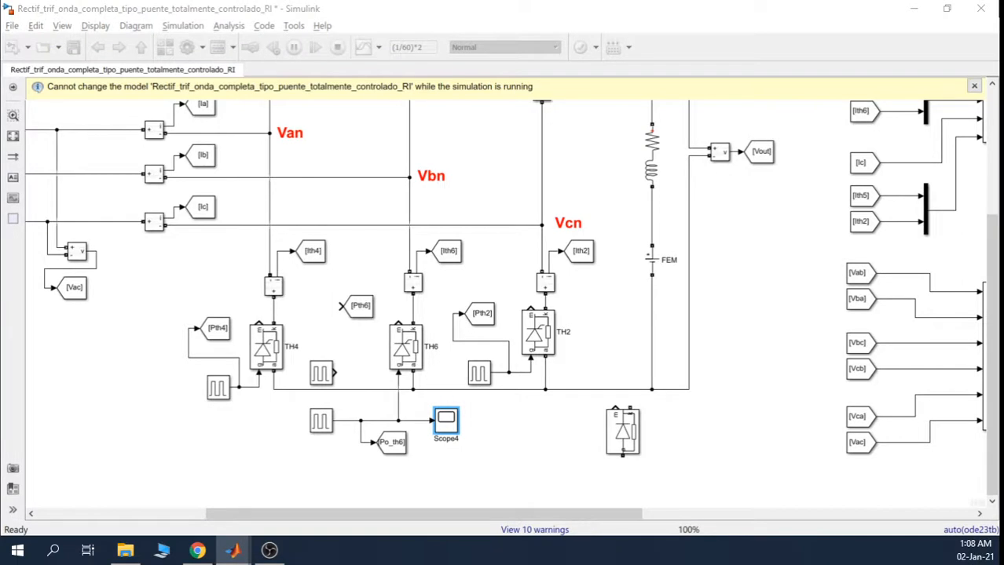
left_click_drag(416, 271, 375, 145)
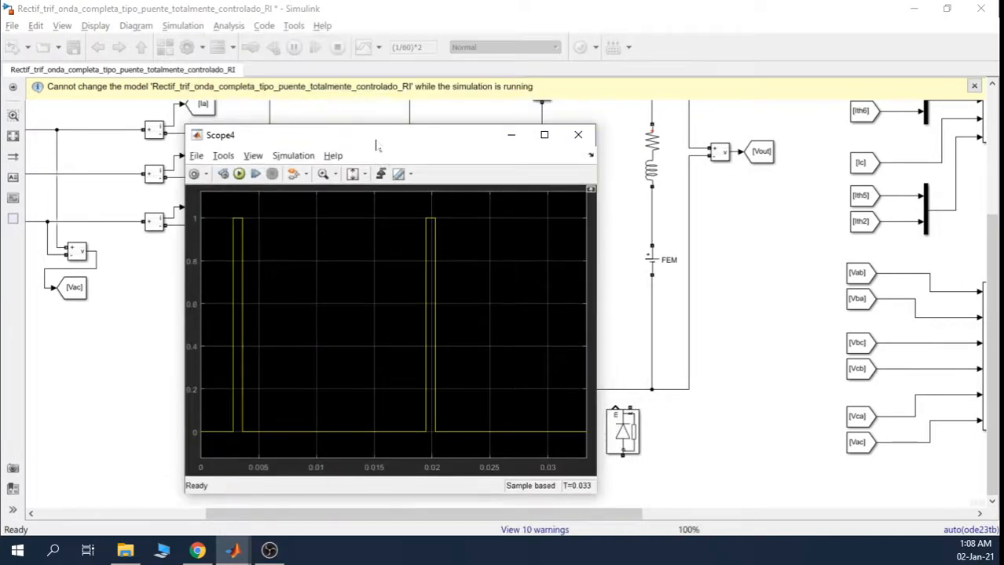
left_click(509, 139)
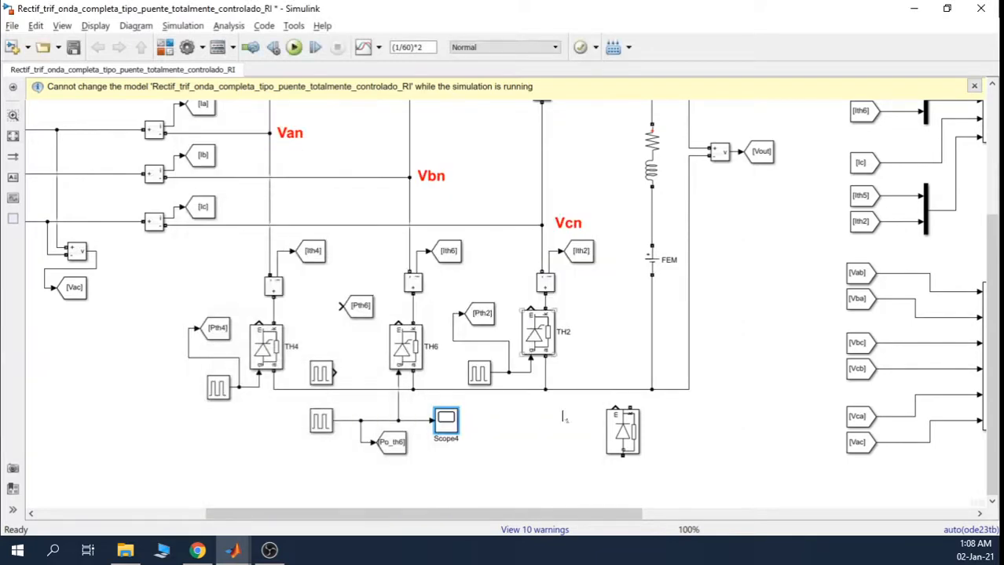
Inspect Scope3's fifth plot and switch the scope's legend off and on again.
left_click_drag(521, 514, 848, 511)
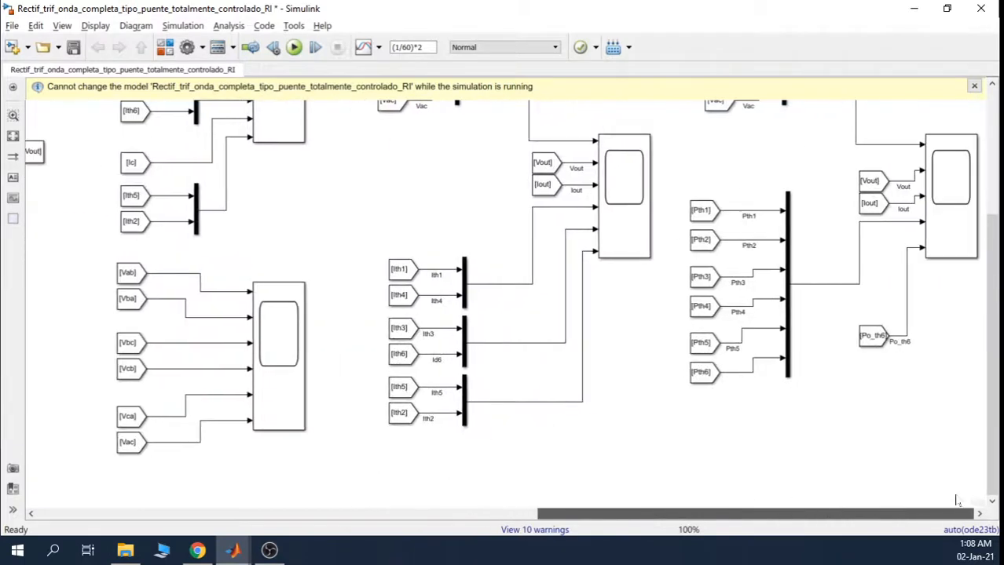
double_click(959, 198)
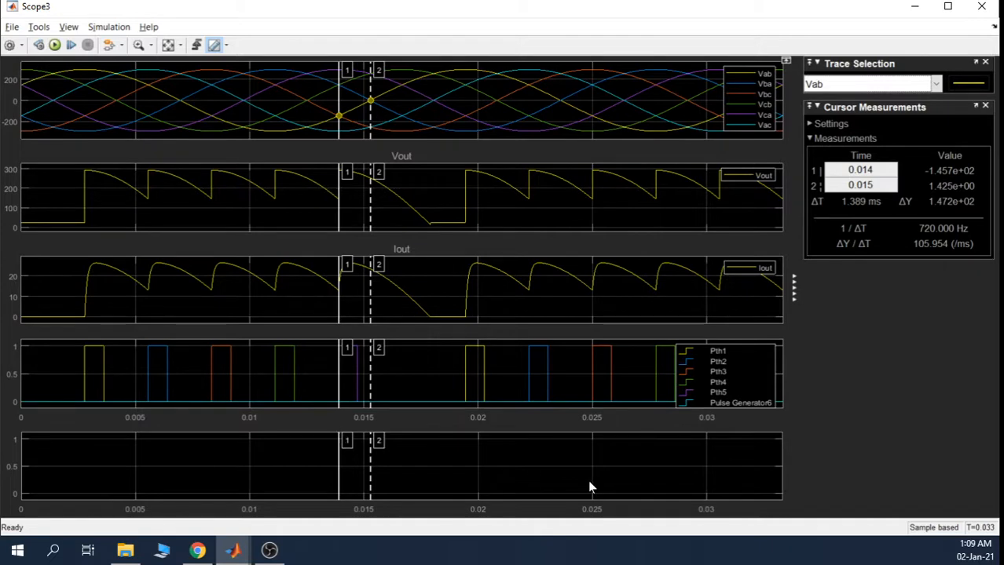
left_click(63, 29)
left_click(87, 86)
left_click(67, 28)
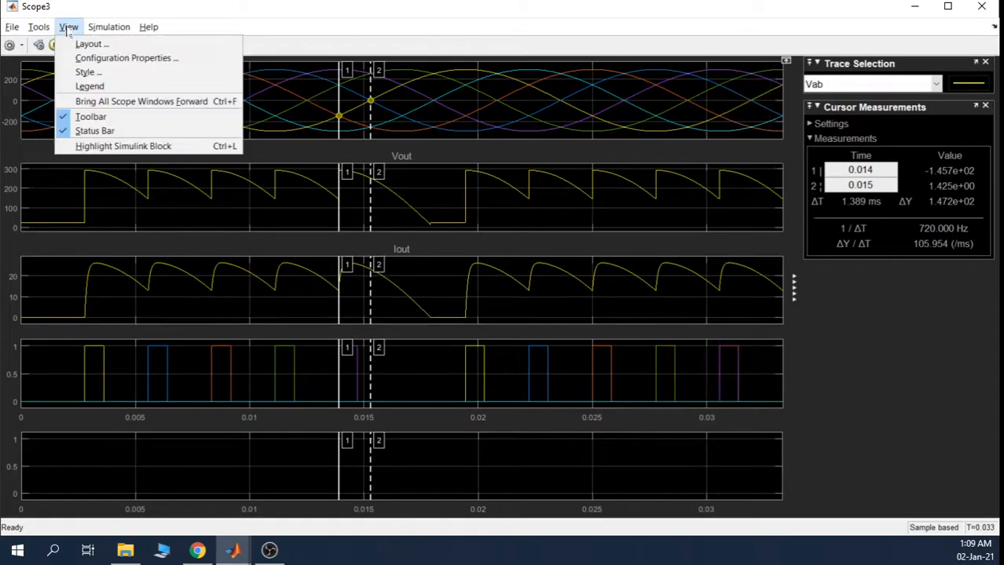
left_click(85, 87)
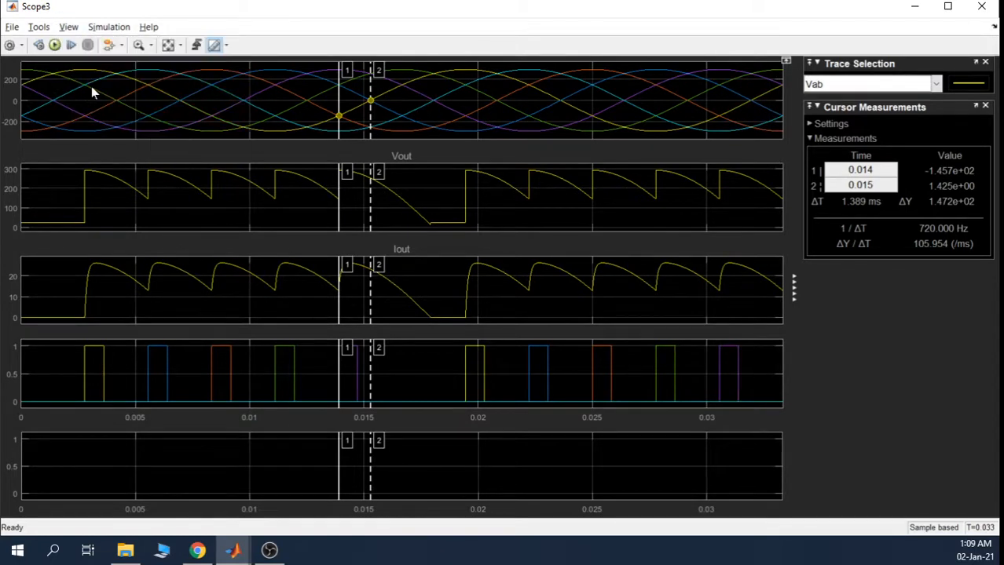
Review Scope3's number of input ports and display layout in its configuration properties, leaving them as they are.
left_click(9, 47)
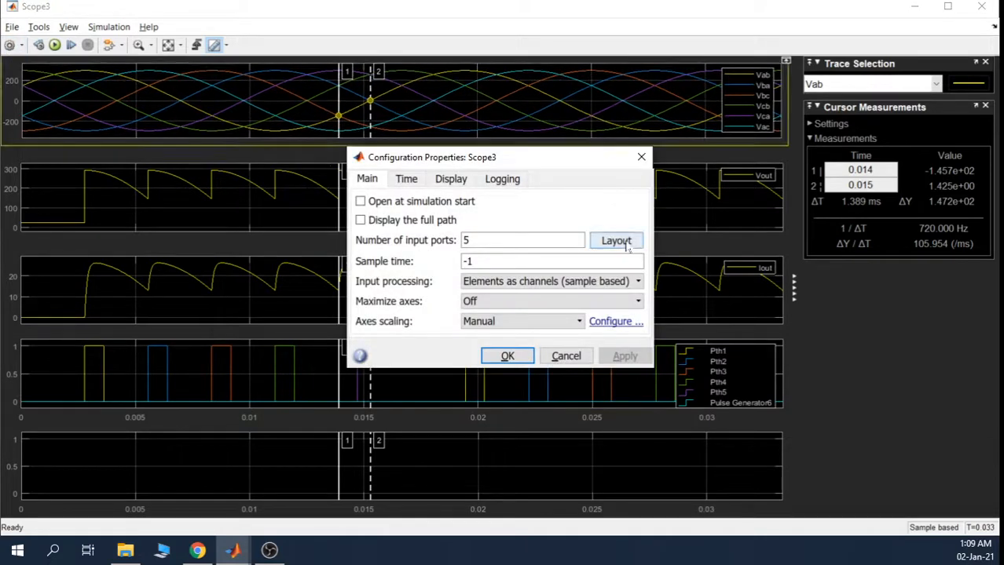
left_click(617, 242)
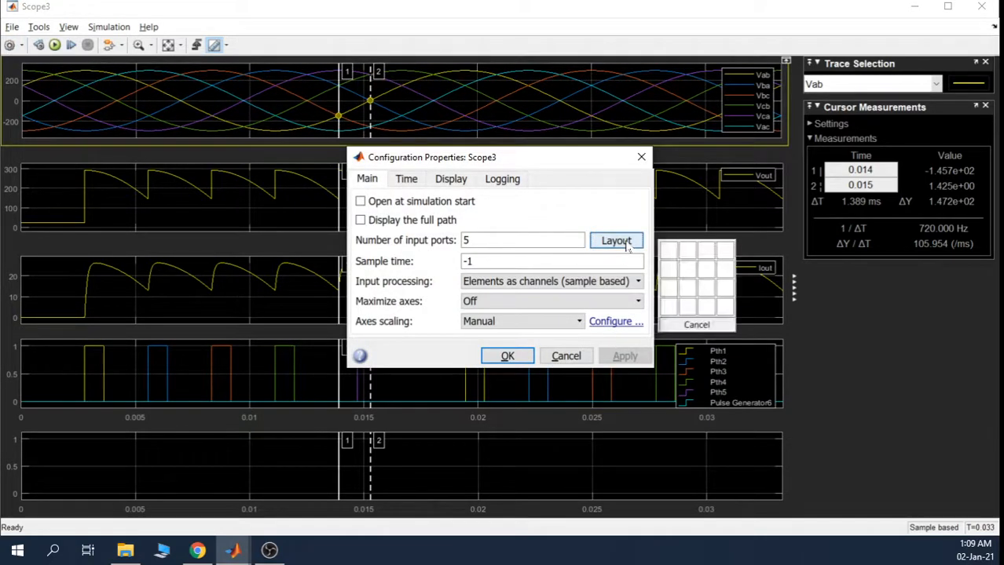
left_click(669, 328)
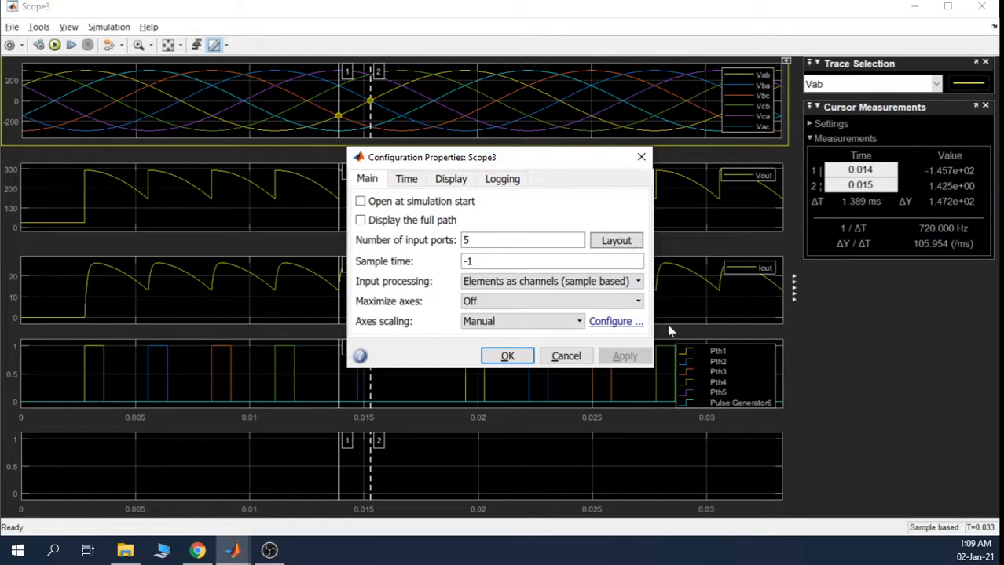
left_click(507, 359)
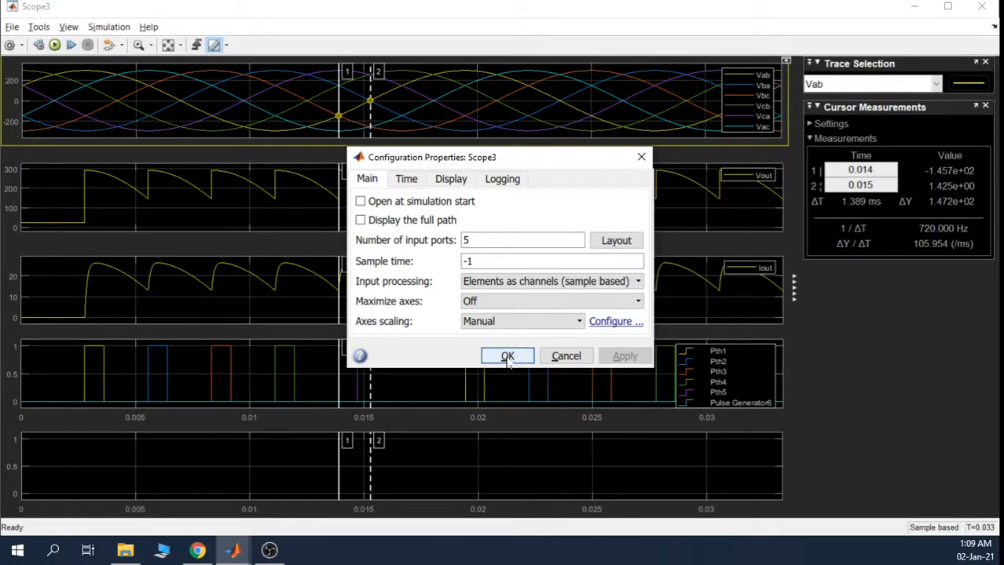
left_click(982, 8)
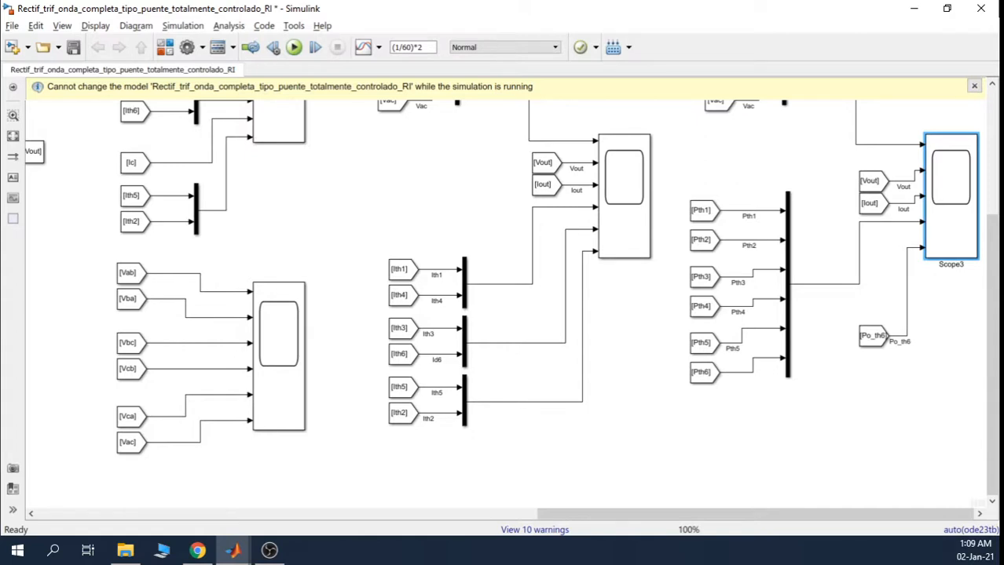
Rerun the simulation, dismiss the model warning and check Scope3's fifth plot again.
left_click(294, 47)
left_click(974, 85)
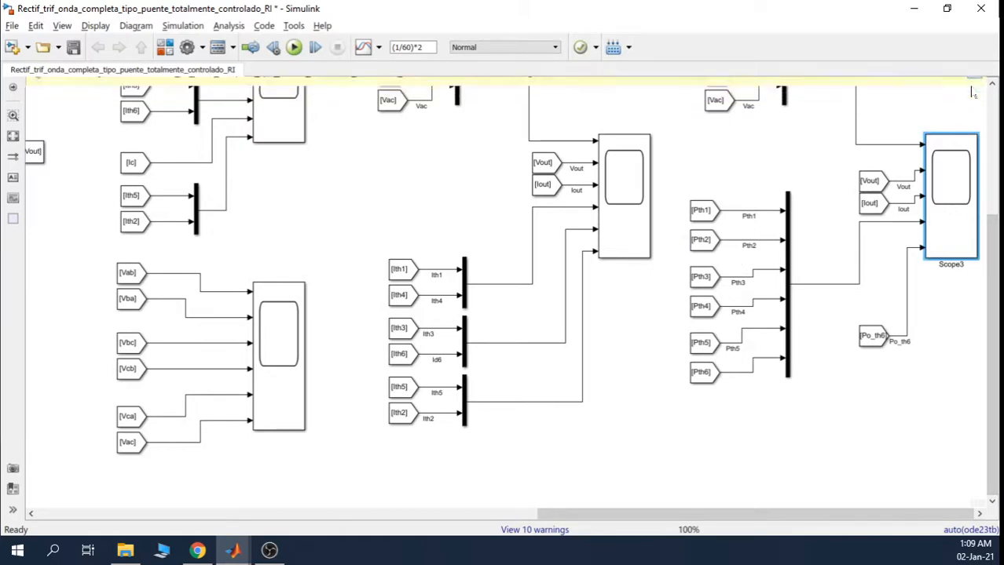
double_click(952, 199)
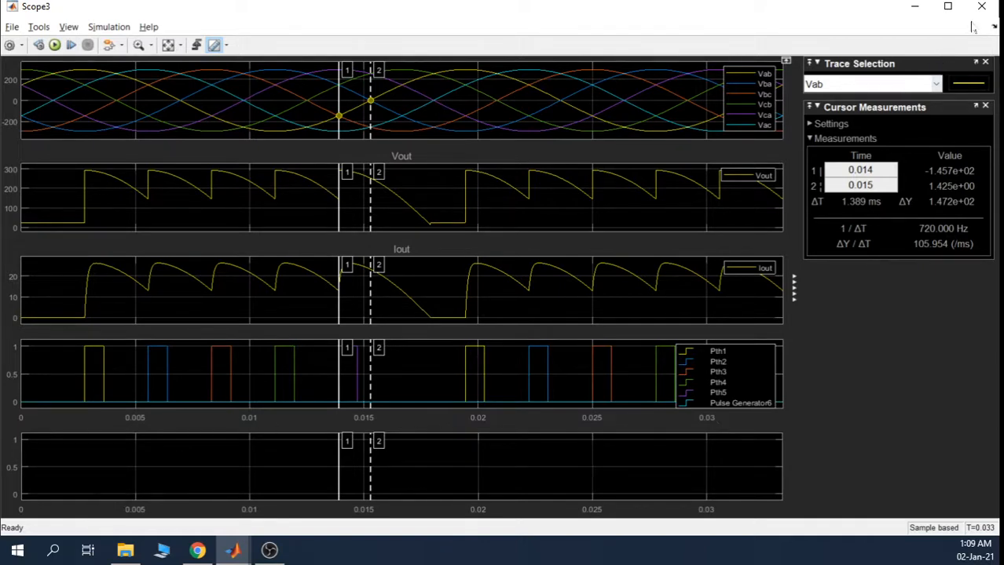
left_click(981, 6)
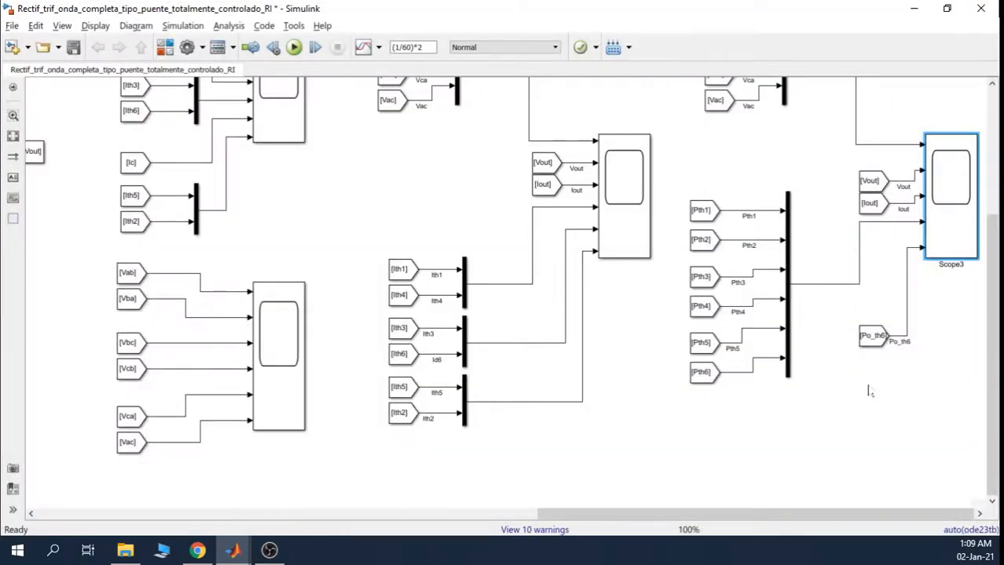
Delete Scope3 and place a new Scope block from the Sinks library beside the disconnected signal lines.
left_click(868, 392)
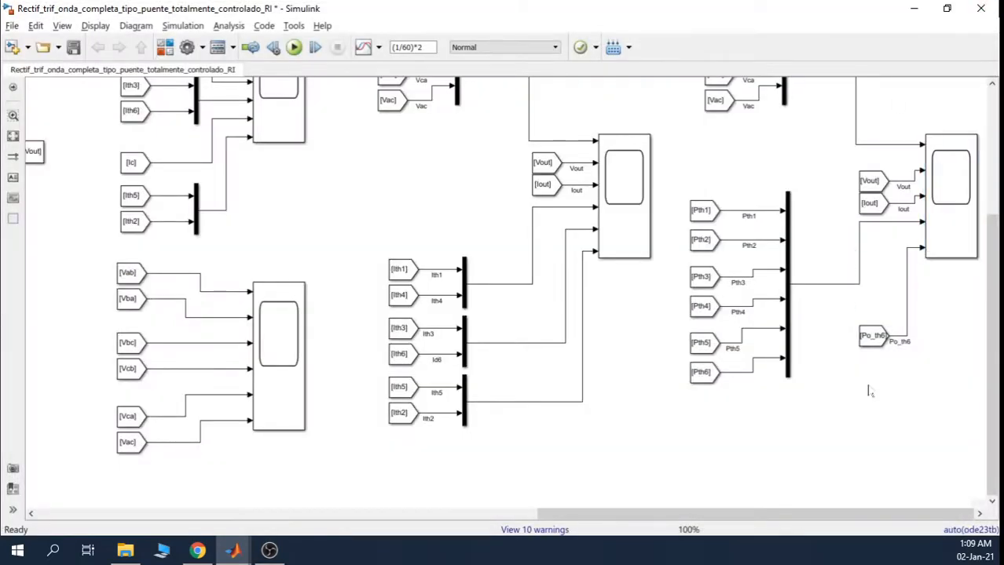
left_click(950, 218)
left_click(948, 219)
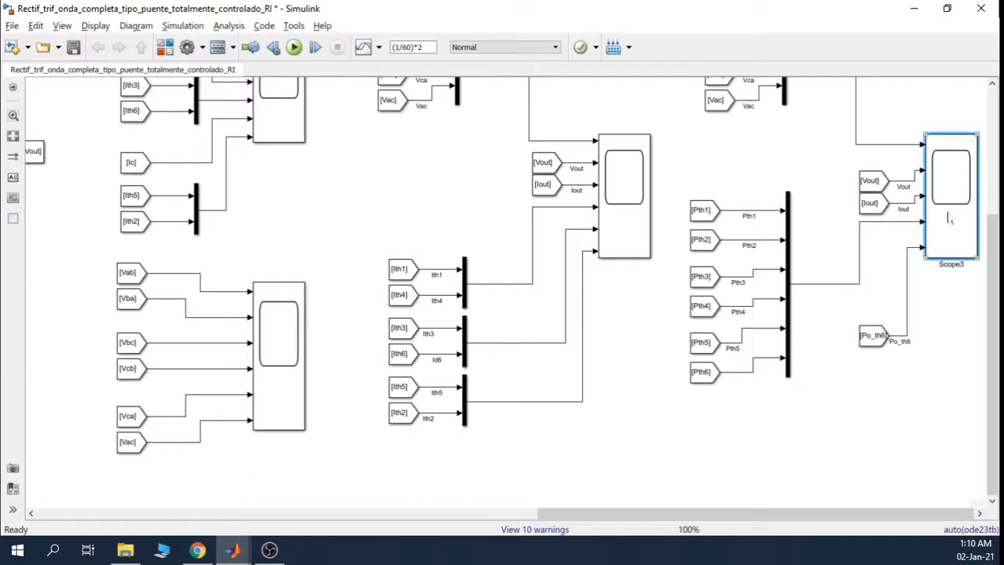
key("Delete")
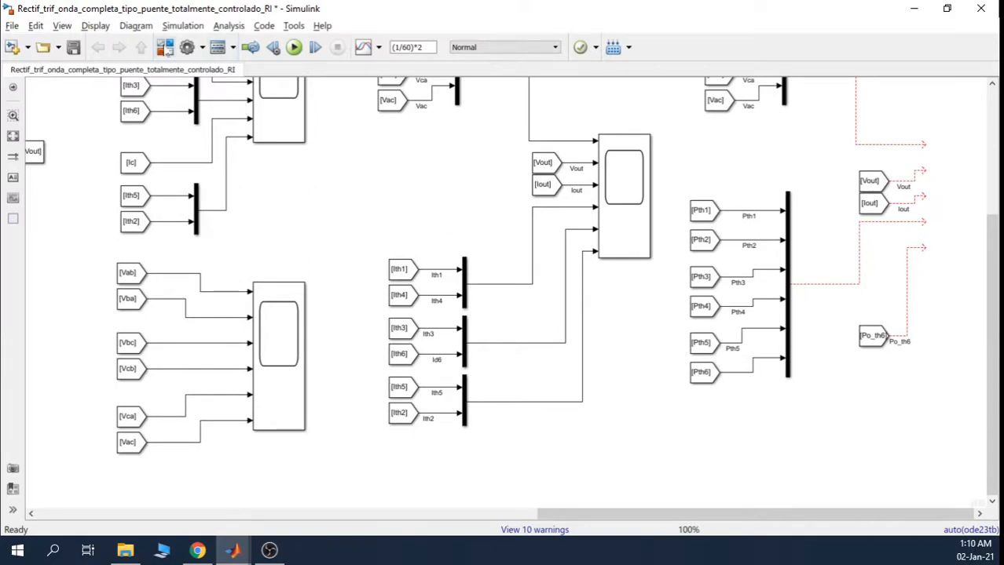
left_click(165, 48)
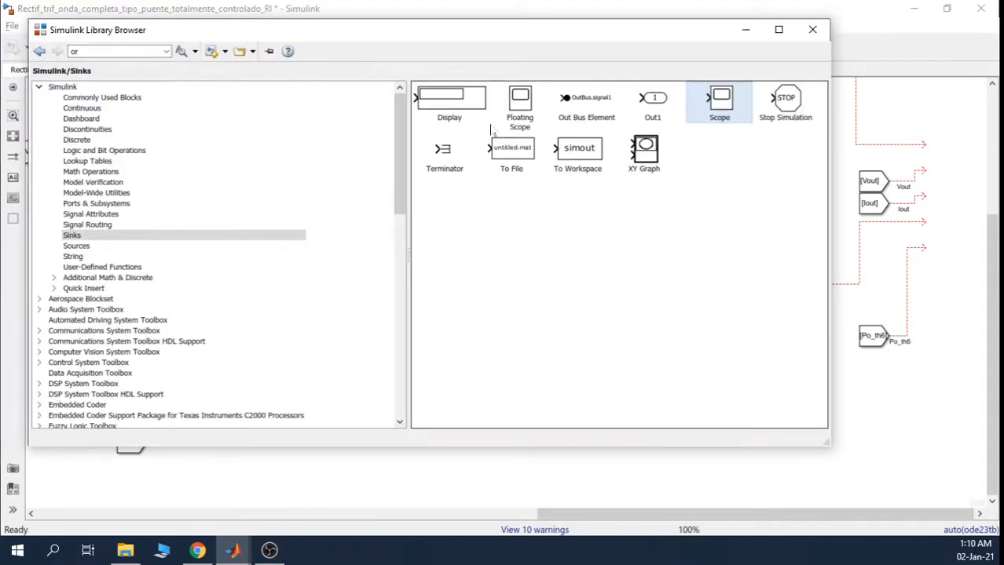
left_click_drag(729, 118, 969, 177)
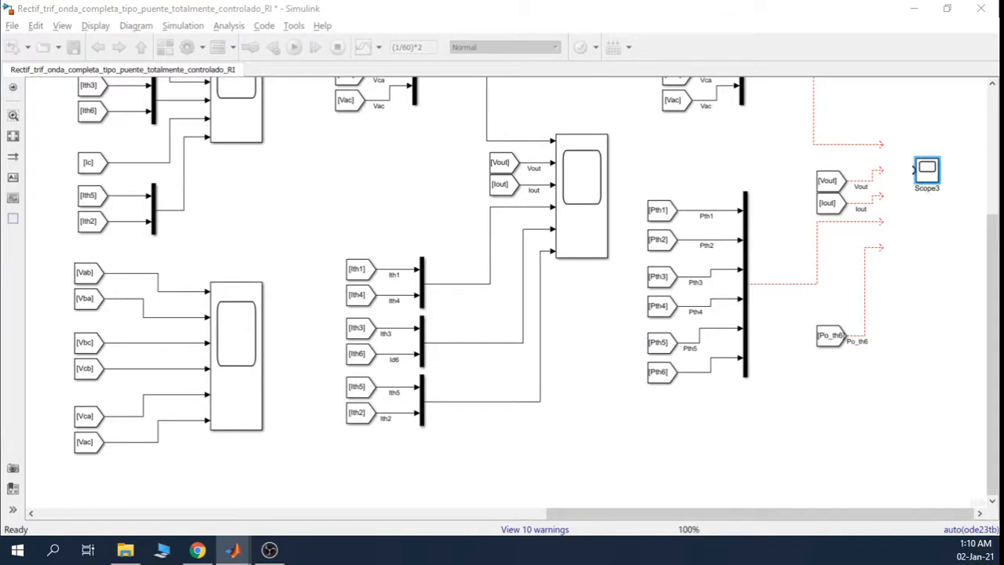
Arrange the new scope's layout as five stacked displays in one column and try to give it 5 input ports.
left_click_drag(491, 375, 480, 143)
left_click(295, 170)
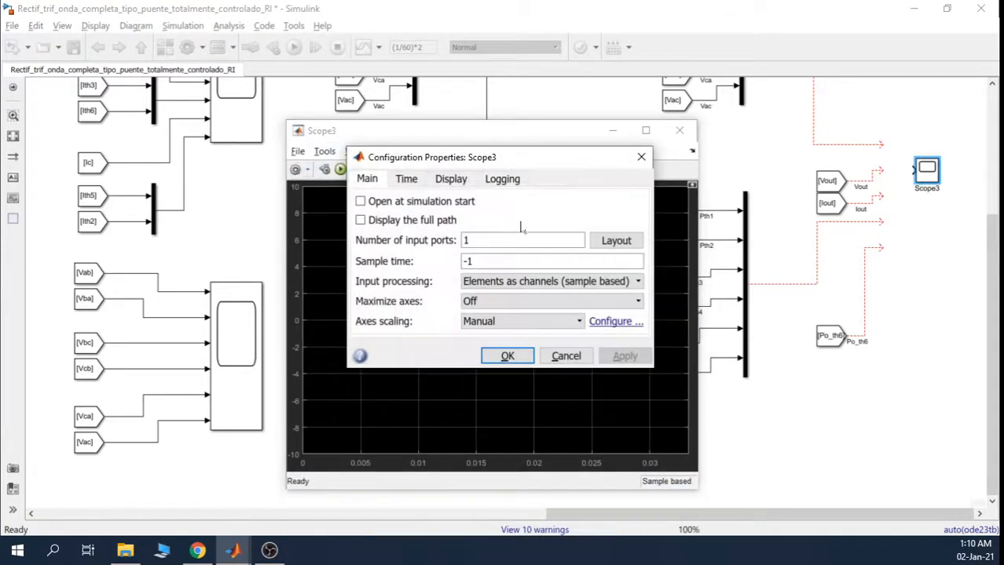
left_click(605, 240)
left_click(605, 240)
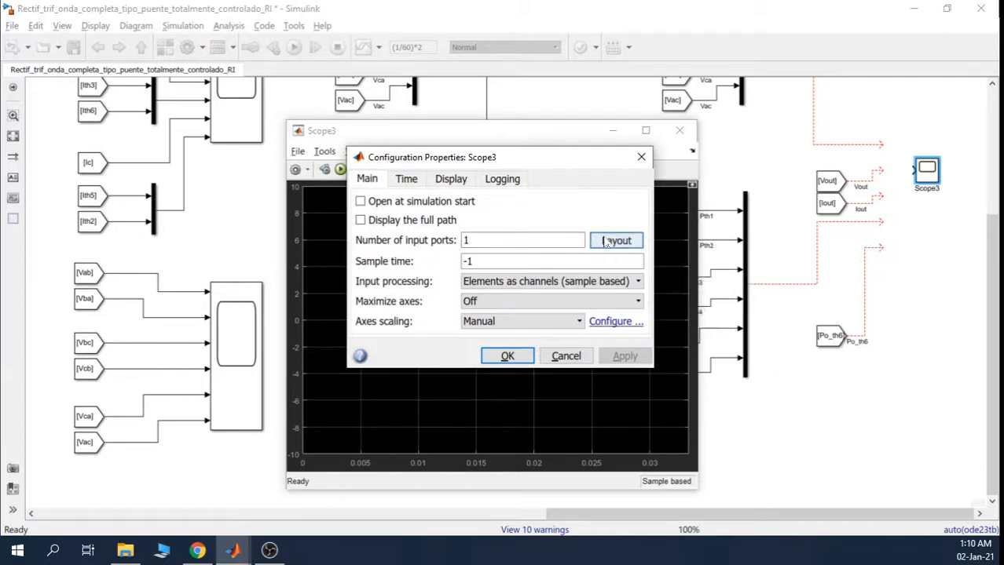
double_click(467, 241)
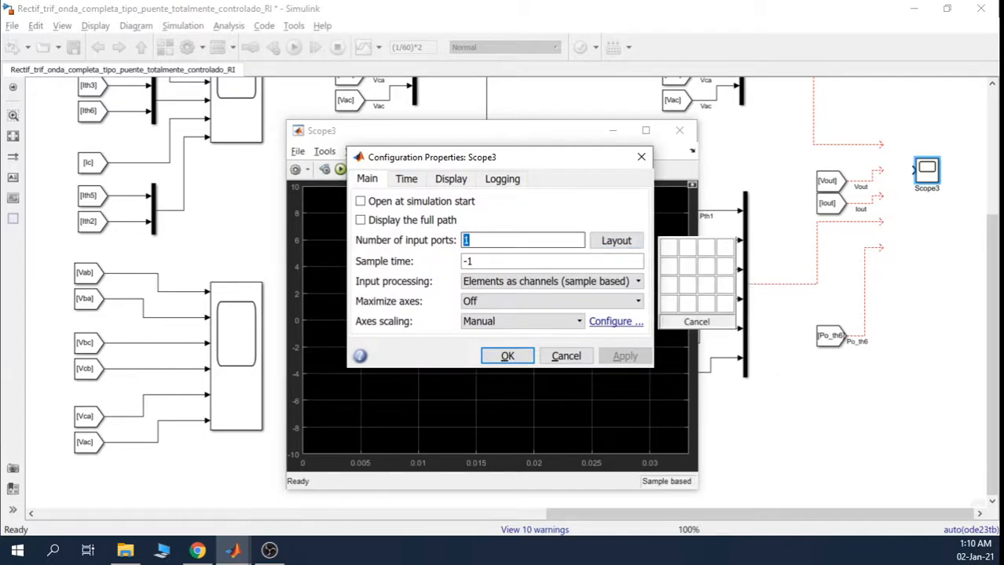
type("5")
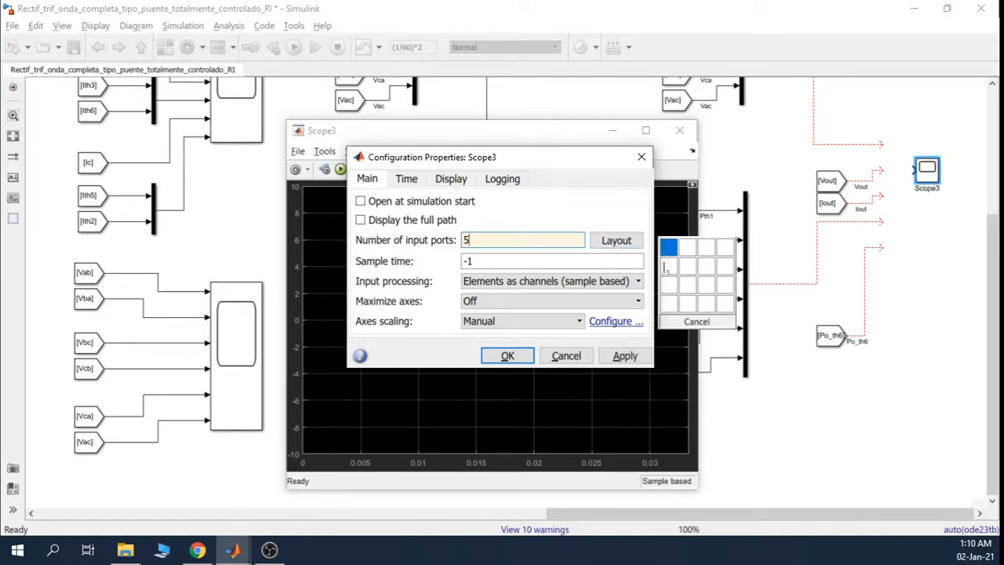
left_click(663, 317)
key("Return")
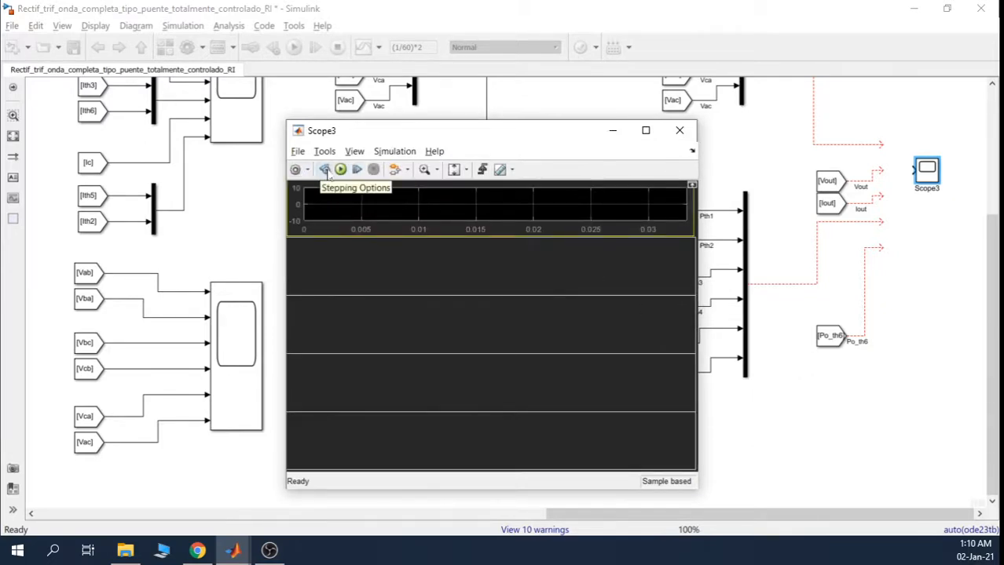
left_click(679, 130)
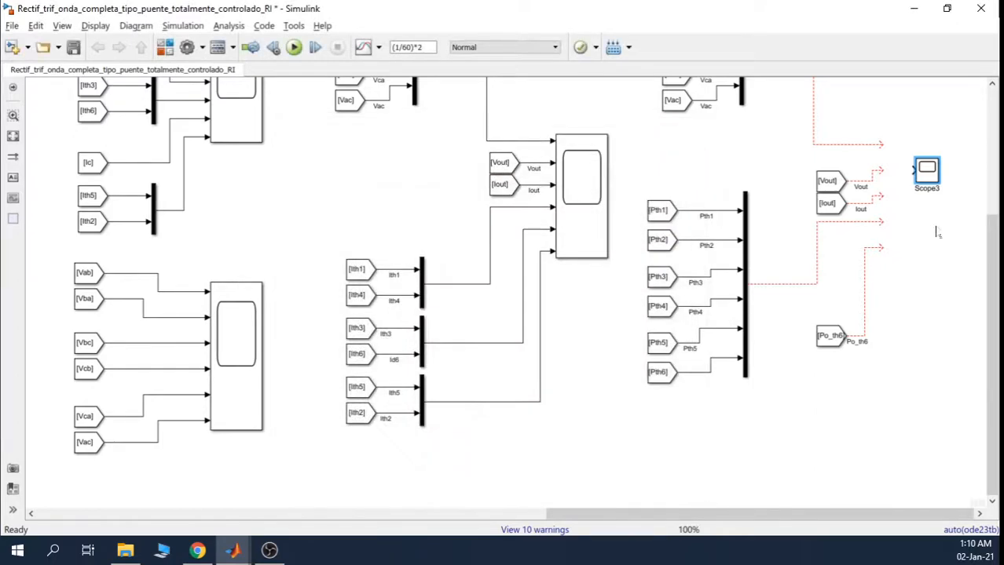
Set the new Scope3's number of input ports to 5 in its configuration properties.
double_click(927, 172)
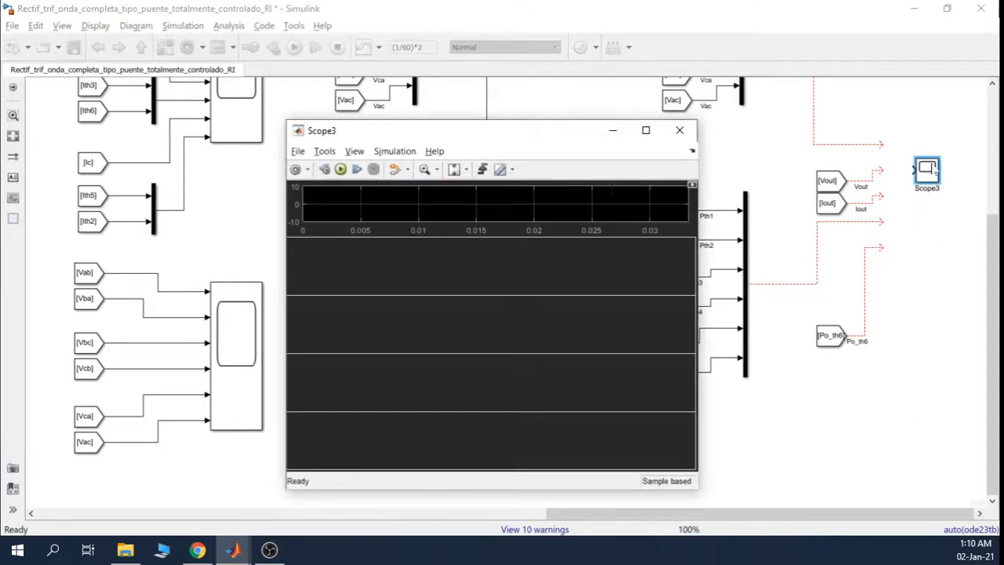
left_click(295, 170)
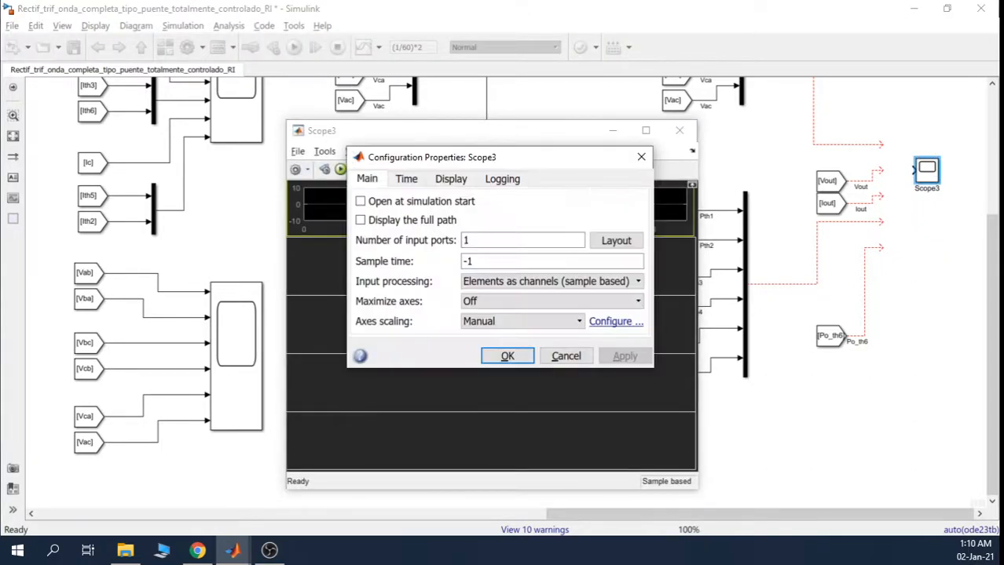
type("5")
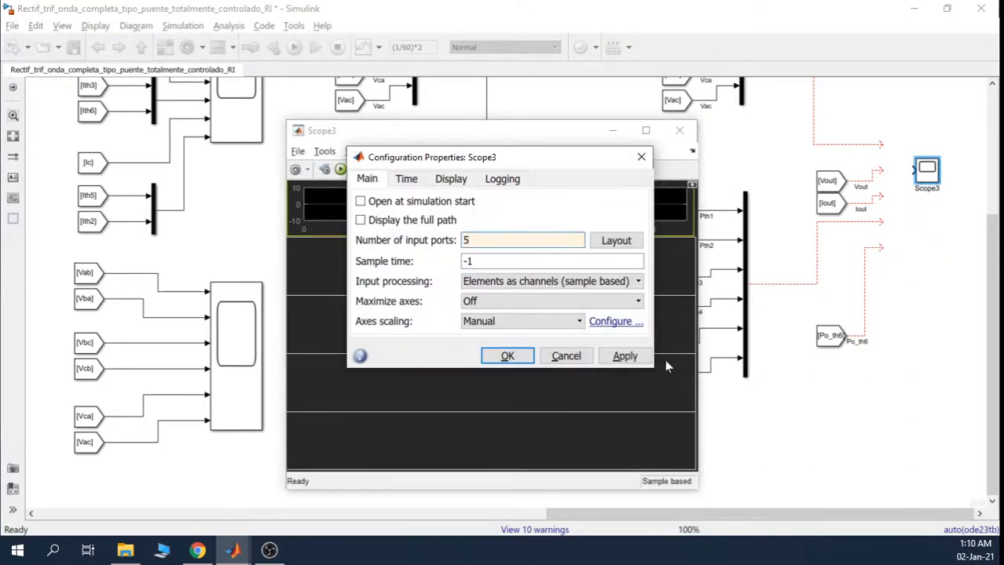
left_click(625, 355)
left_click(508, 356)
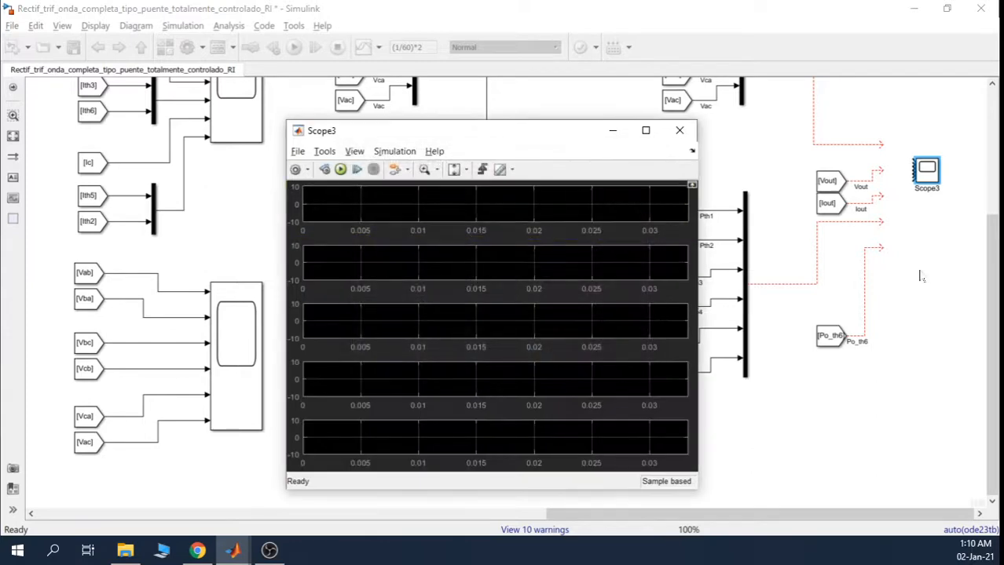
Enlarge Scope3 to match the spacing of the five loose signal lines and move it onto them so they connect.
left_click(916, 248)
left_click(929, 179)
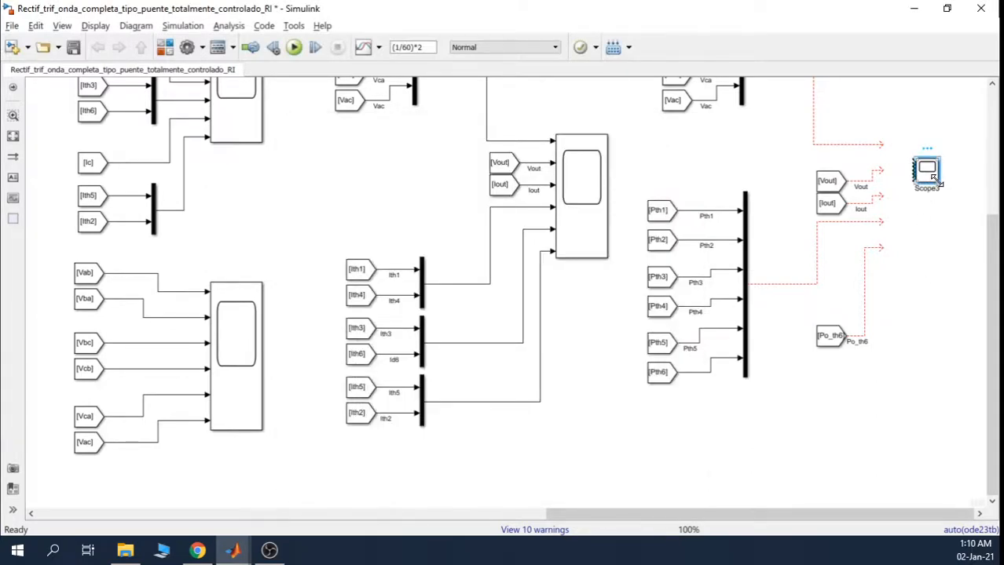
left_click_drag(938, 183, 950, 245)
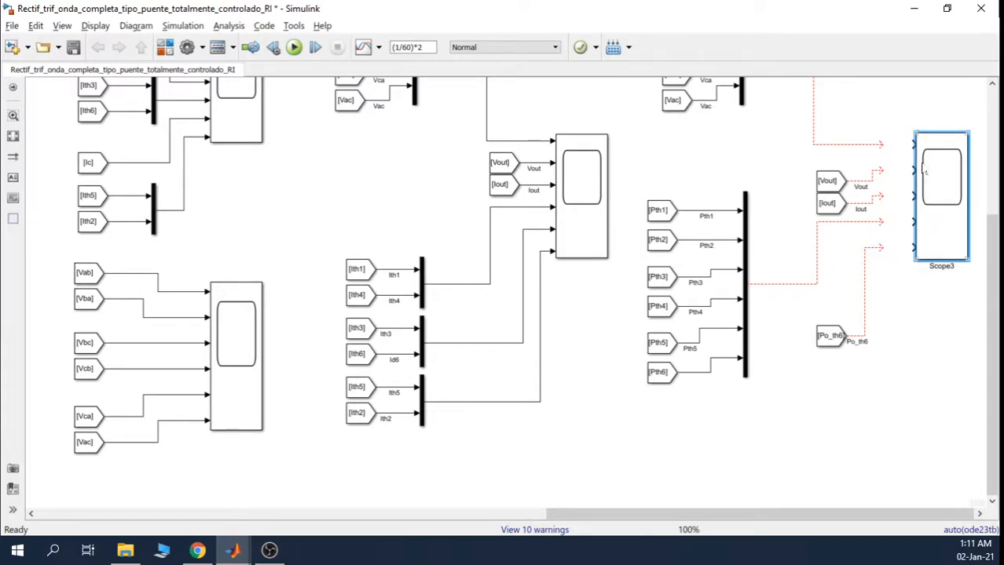
left_click_drag(922, 169, 890, 168)
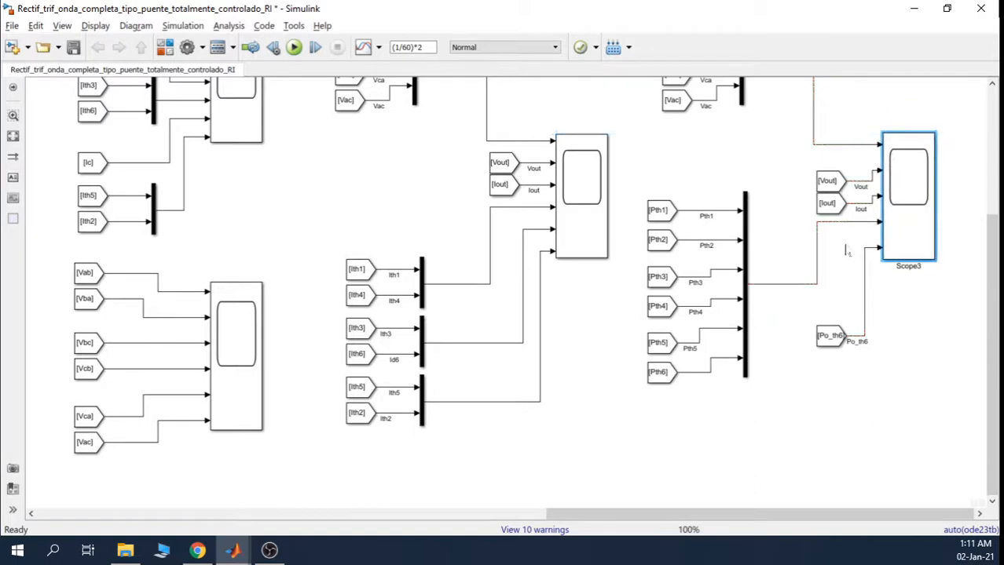
Run the simulation and try repeatedly to open Scope3, dismissing each error and rerunning the model once.
left_click(293, 47)
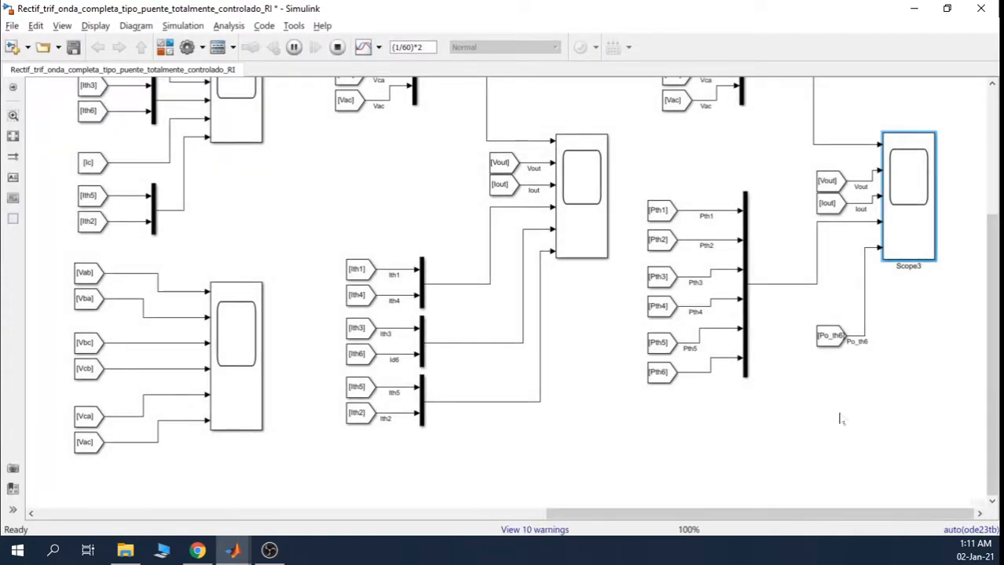
double_click(904, 205)
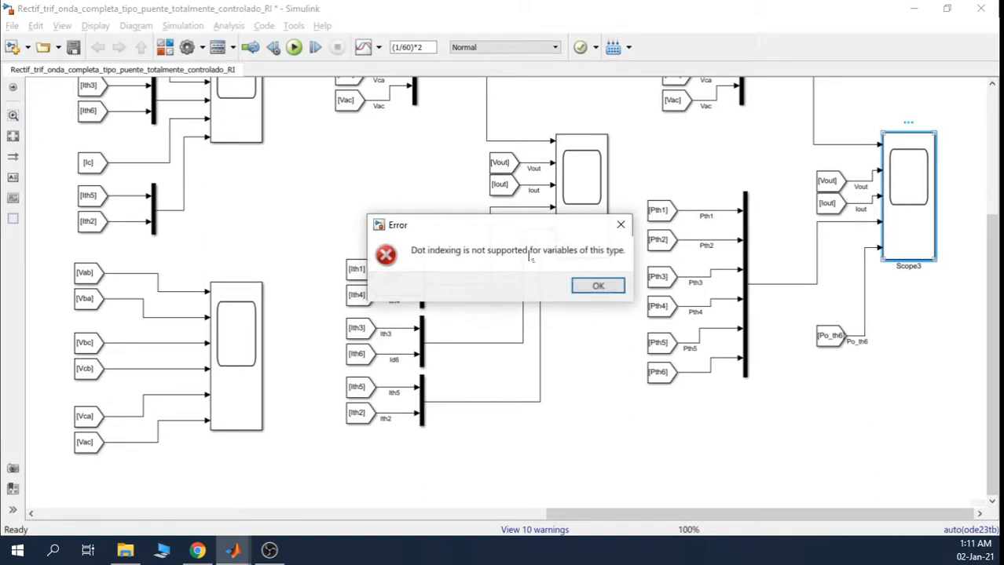
left_click(597, 287)
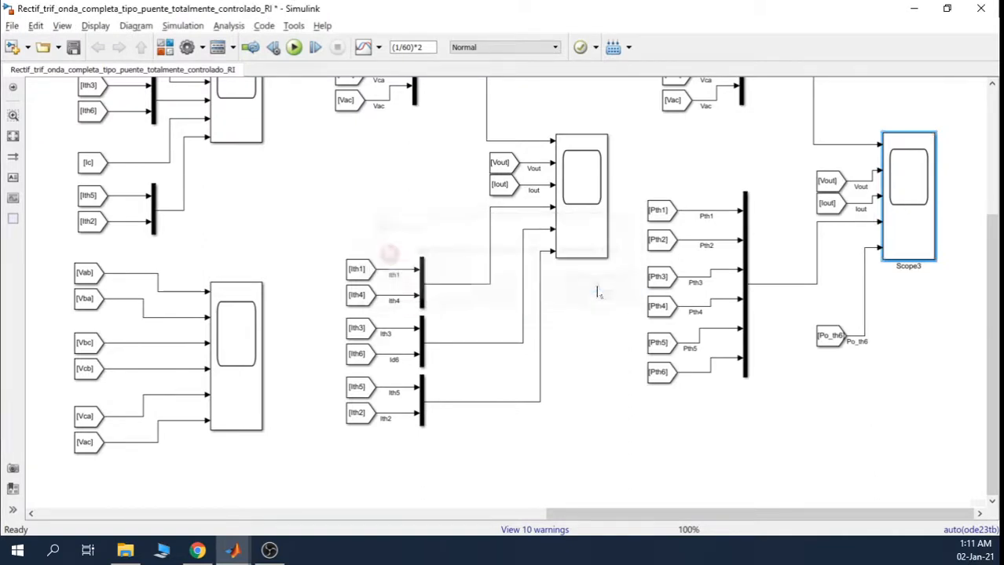
double_click(901, 218)
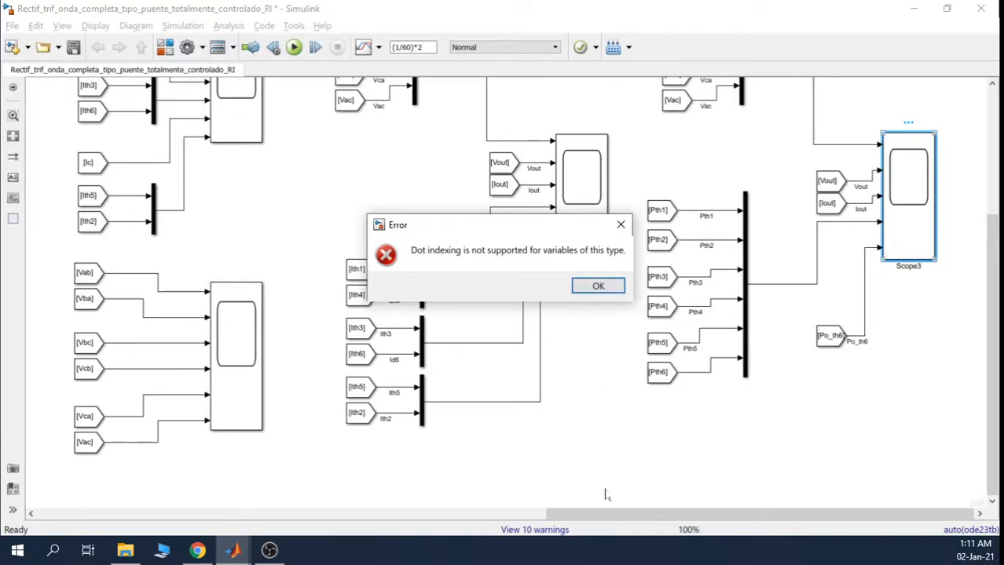
left_click(594, 293)
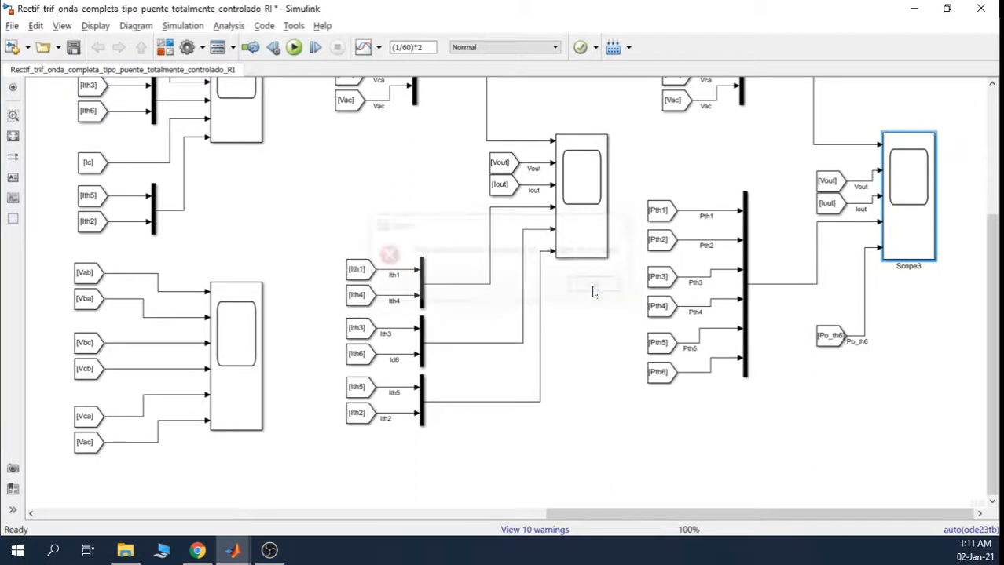
double_click(907, 203)
left_click(598, 289)
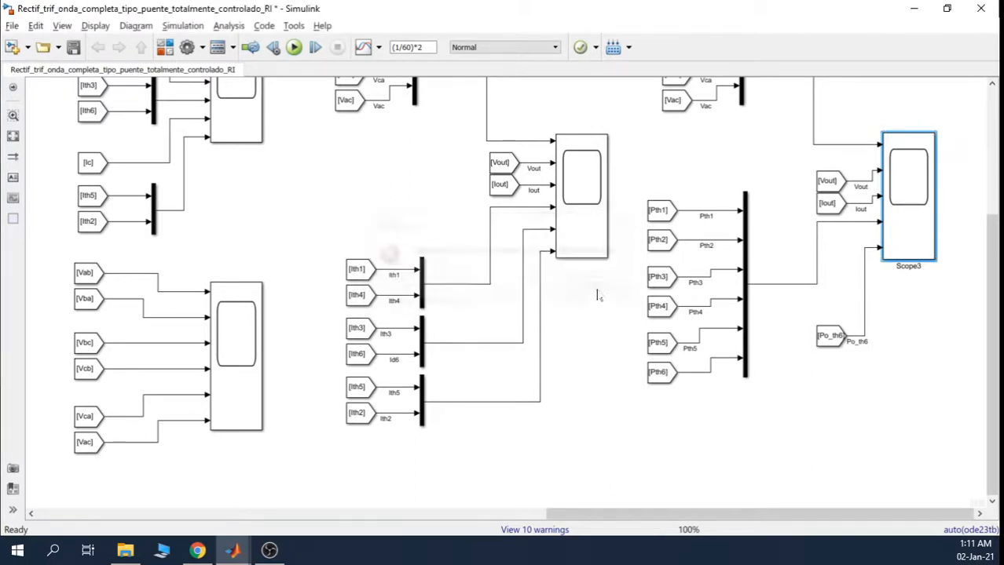
left_click(295, 49)
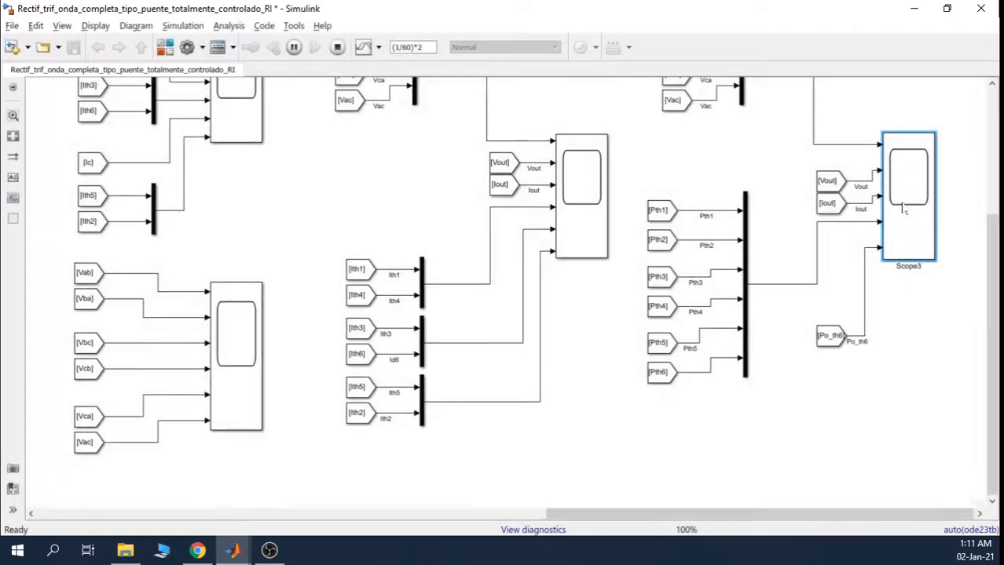
double_click(903, 208)
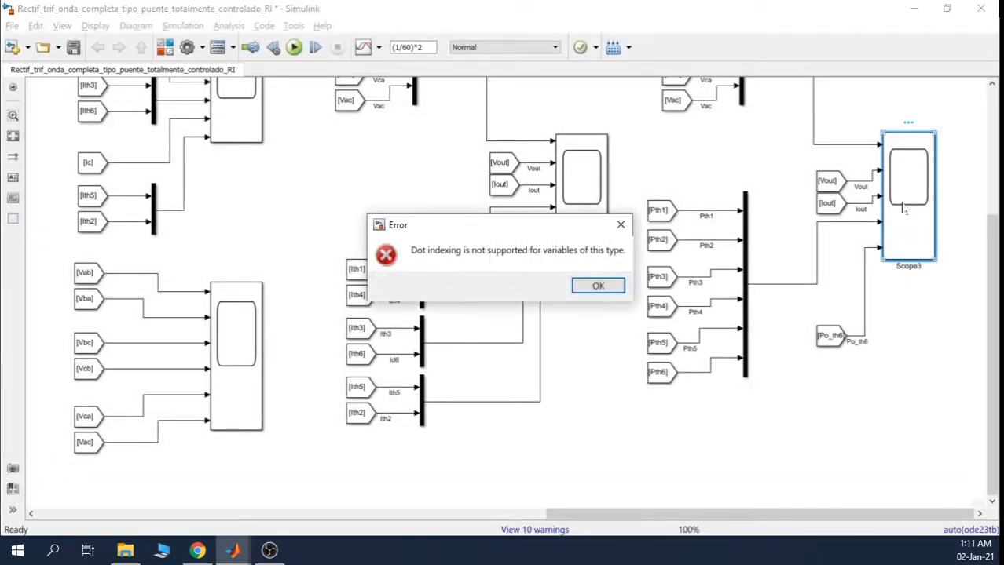
left_click(616, 287)
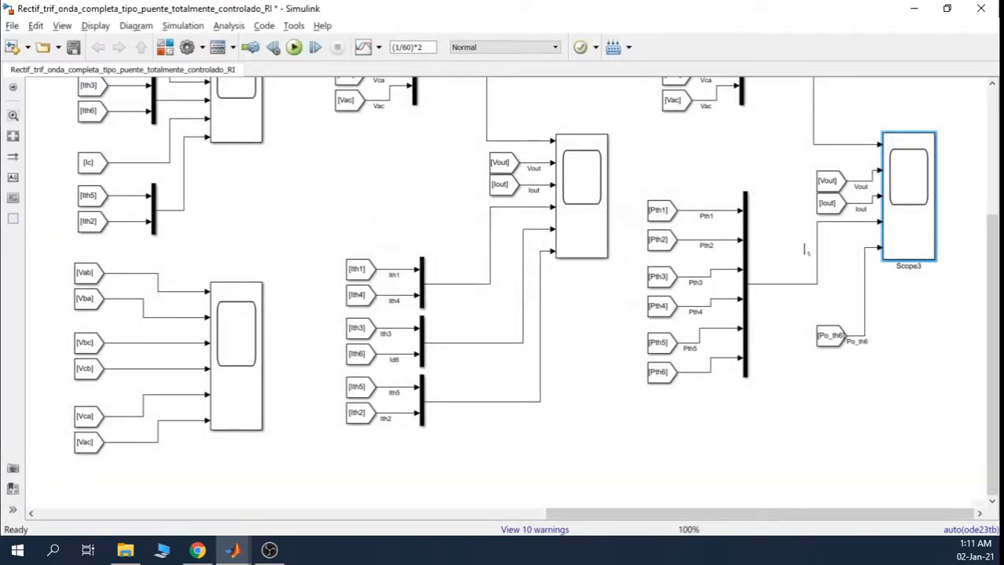
Delete Scope3 and put a copy of the neighbouring six-input scope at the ends of the loose signal lines.
key("Delete")
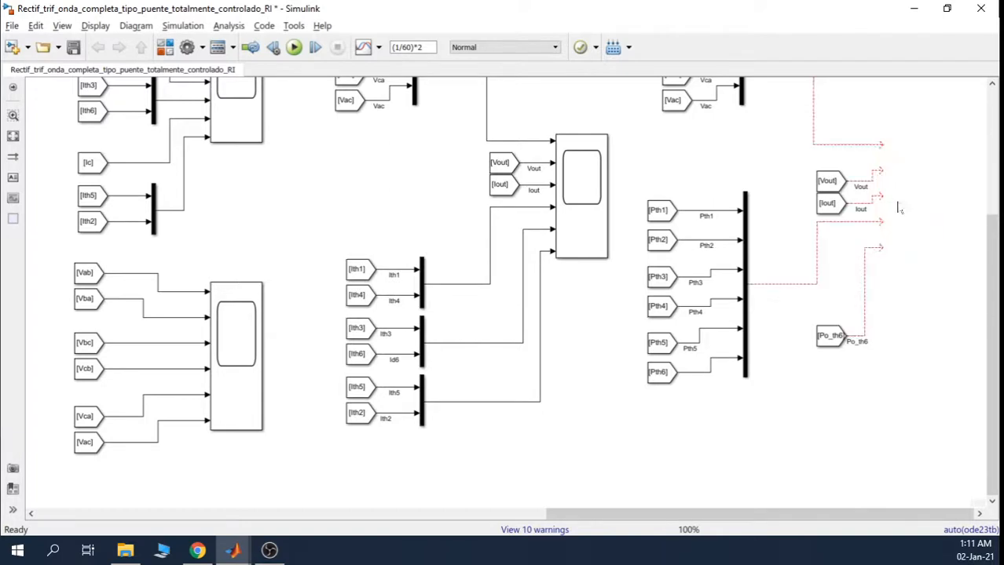
left_click(588, 174)
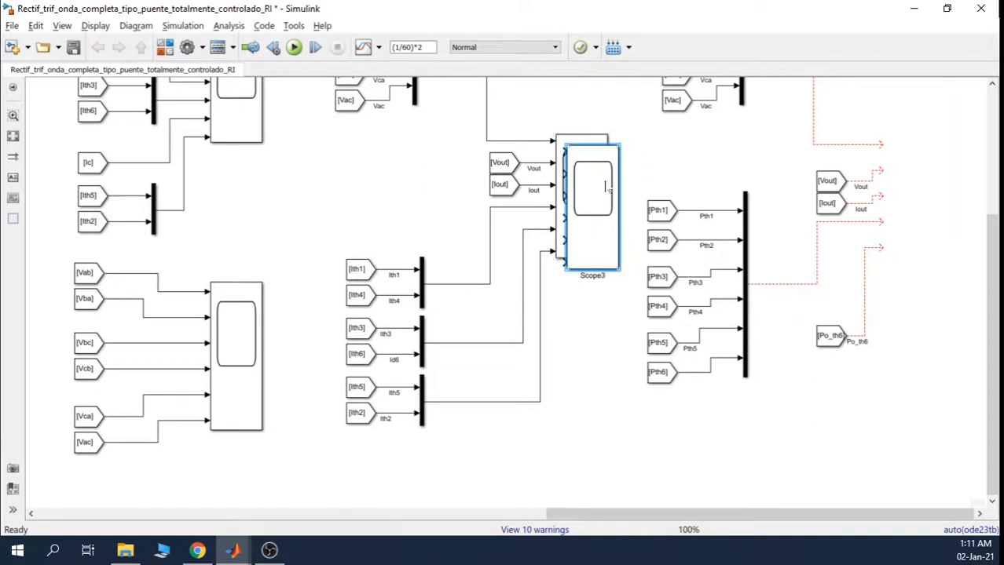
left_click_drag(588, 174, 925, 178)
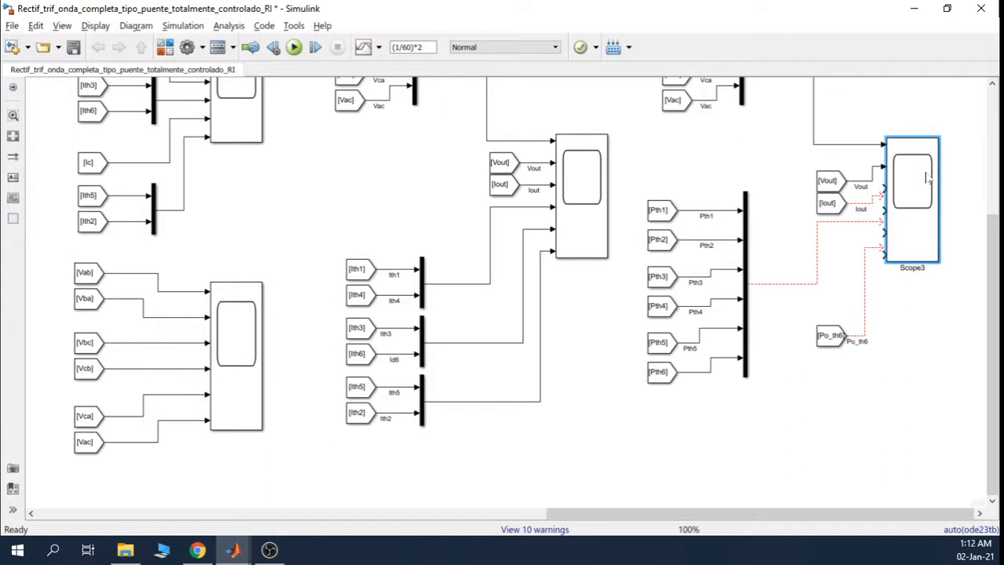
Shift the copied scope vertically until all five signal lines, including Po_th6, connect to its first five inputs.
left_click_drag(927, 179, 926, 191)
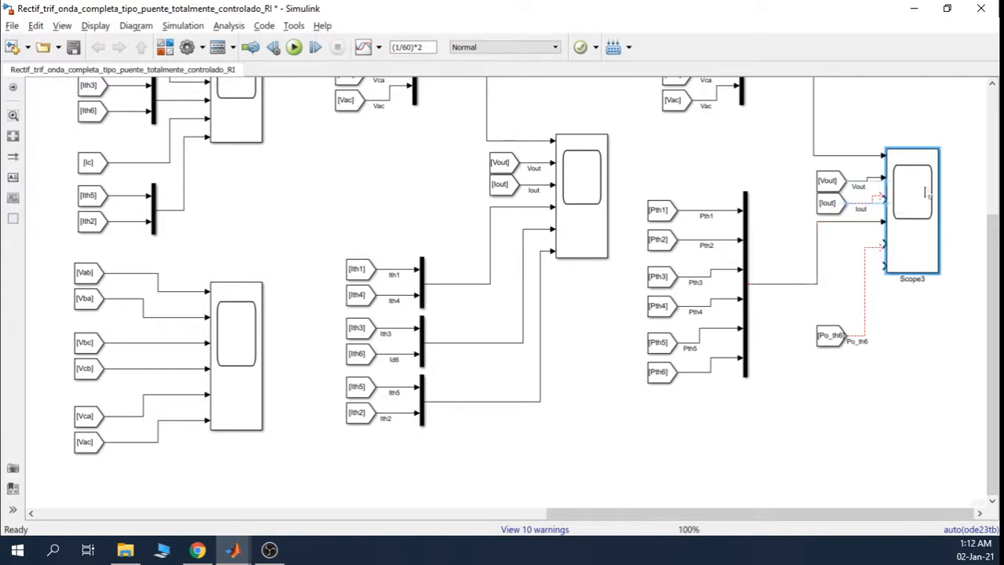
key("Up")
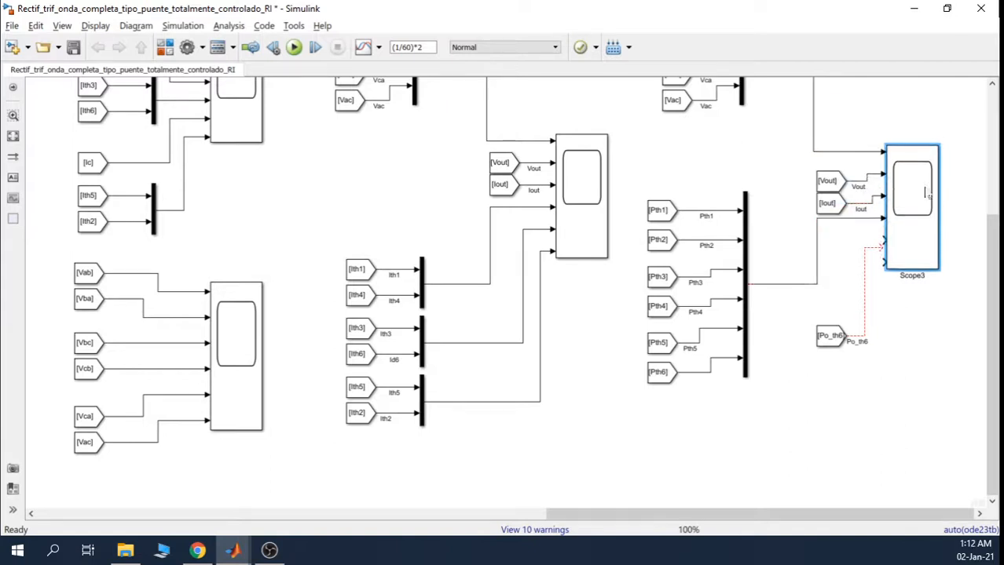
key("Down")
key("Down")
key("Up")
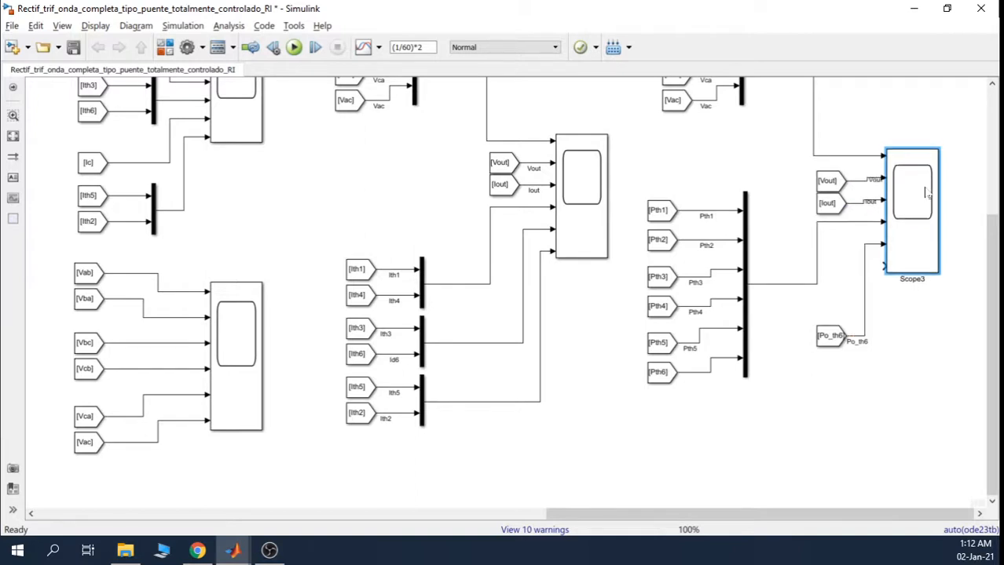
key("Down")
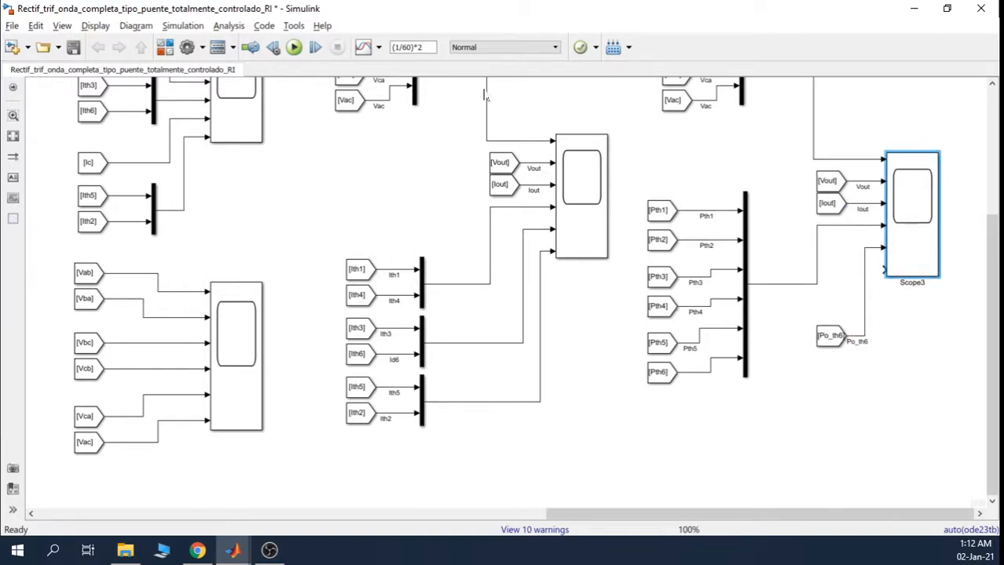
Rerun the simulation and try to open the copied Scope3, dismissing the error.
left_click(297, 49)
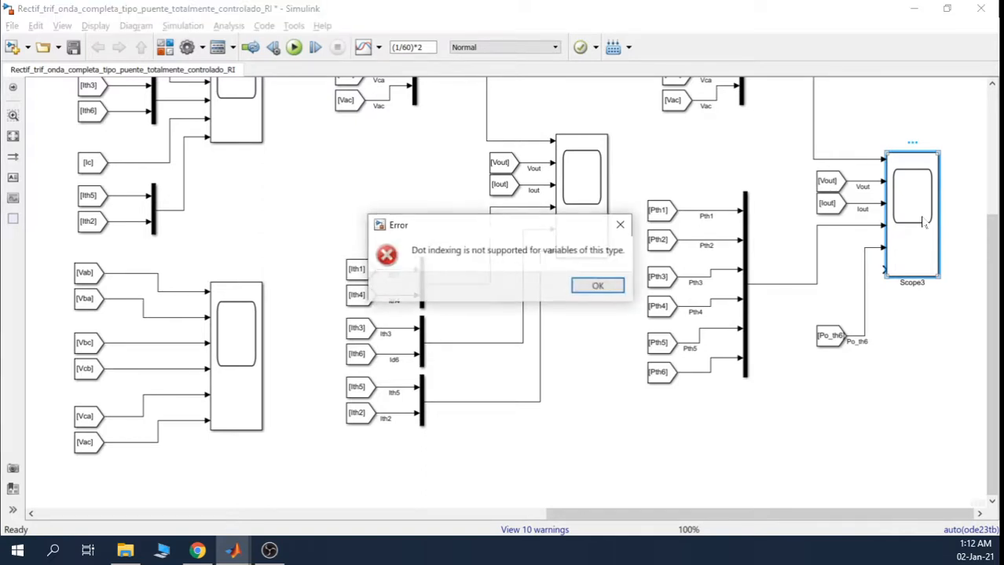
left_click(600, 285)
left_click(412, 205)
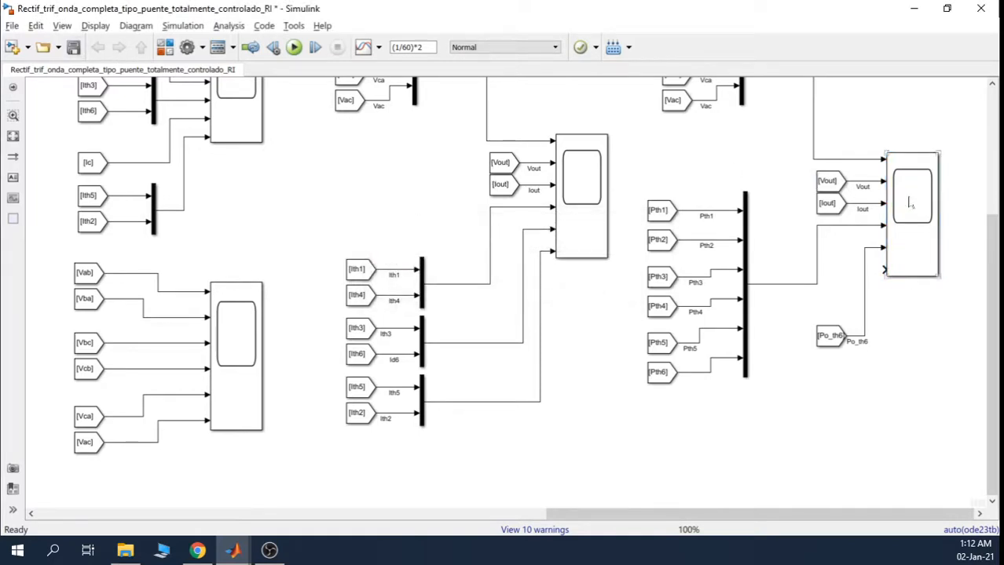
left_click(909, 204)
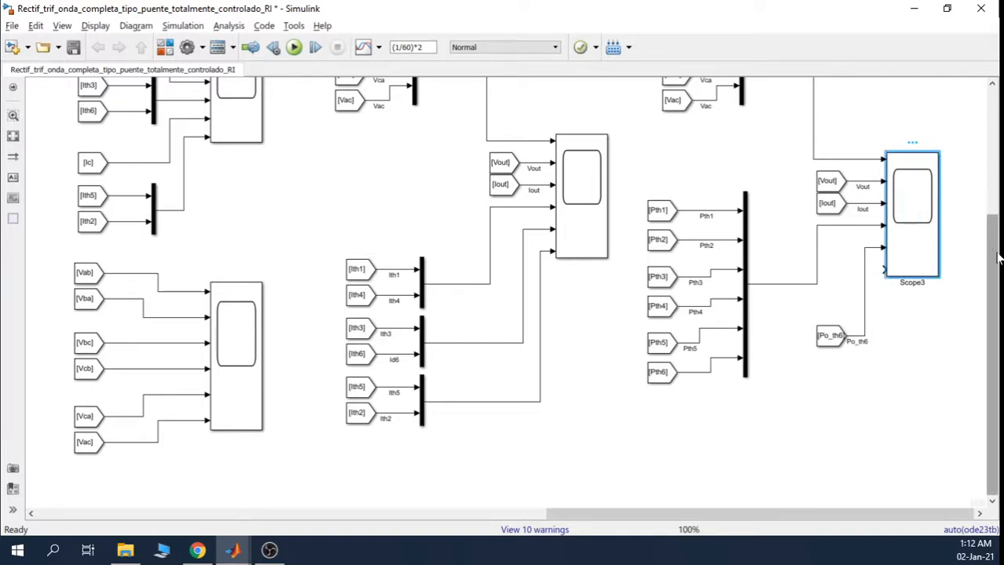
Save the rectifier model and close its Simulink window.
left_click_drag(992, 238, 992, 187)
left_click(73, 48)
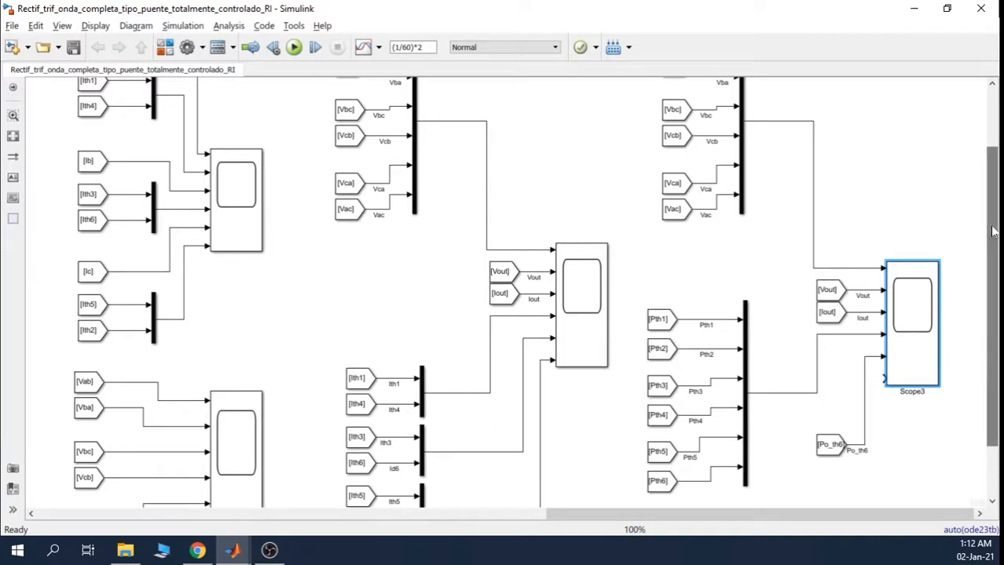
scroll(990, 244, "down", 2)
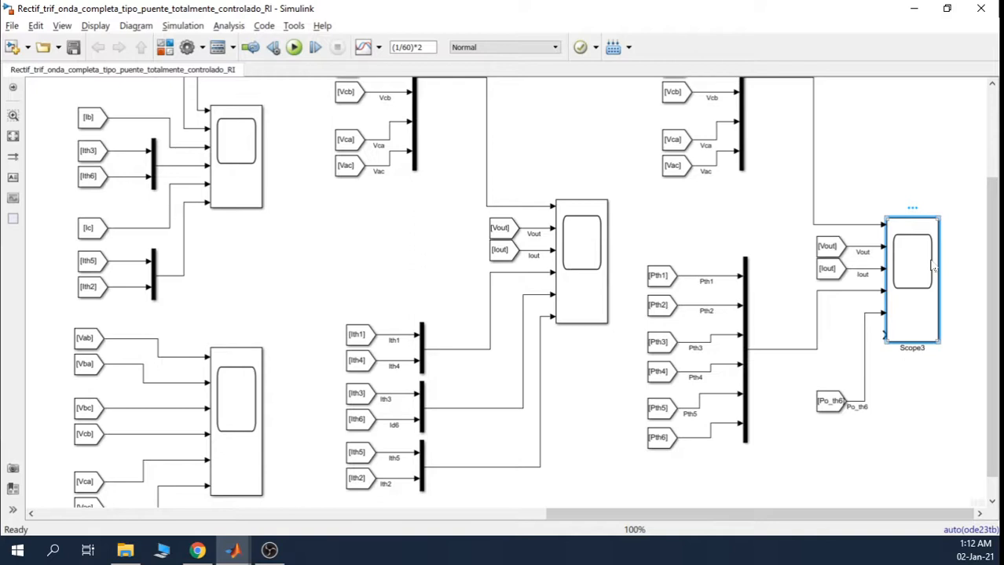
left_click(979, 9)
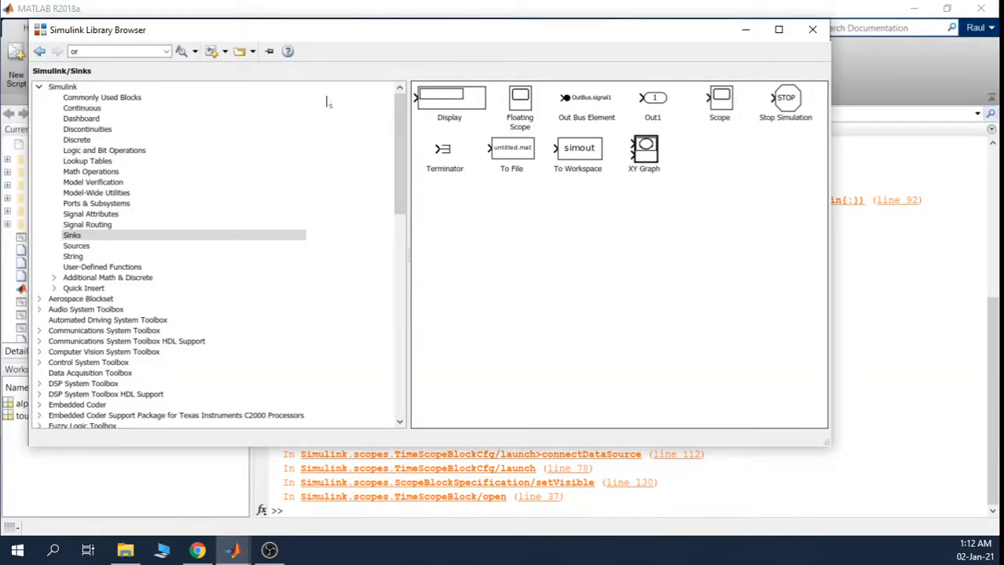
Bring the MATLAB main window to the front and close MATLAB.
left_click(234, 552)
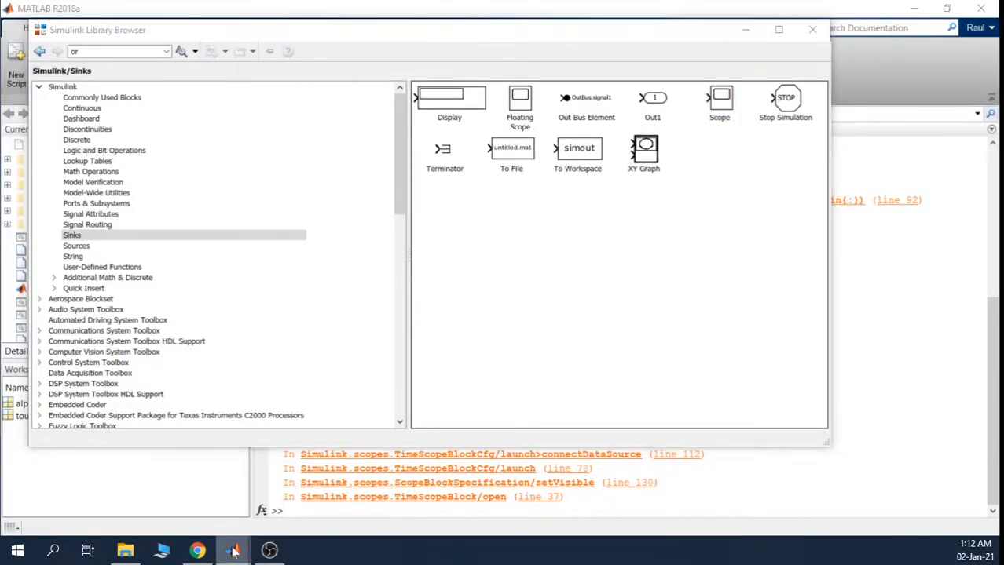
left_click(465, 441)
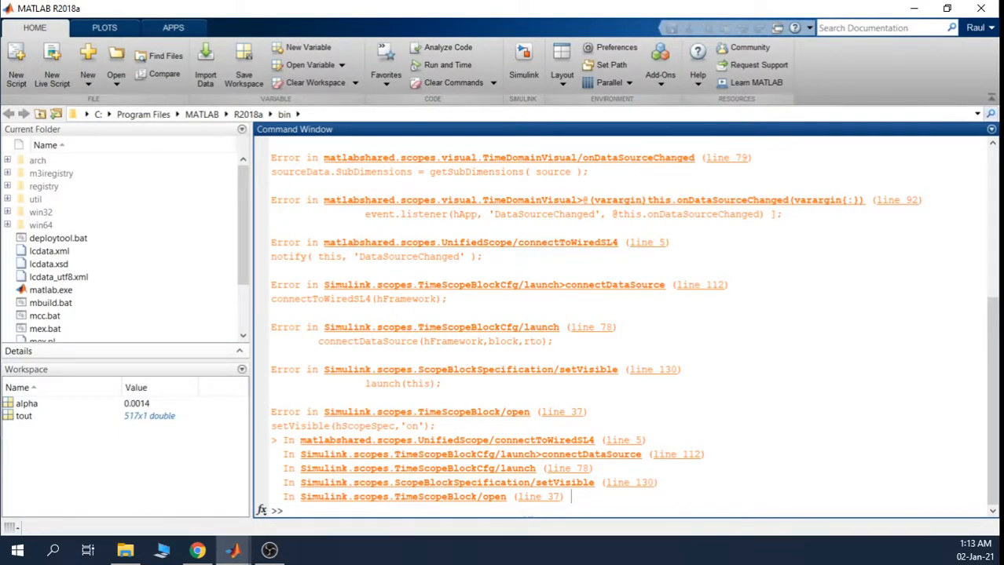
left_click(981, 9)
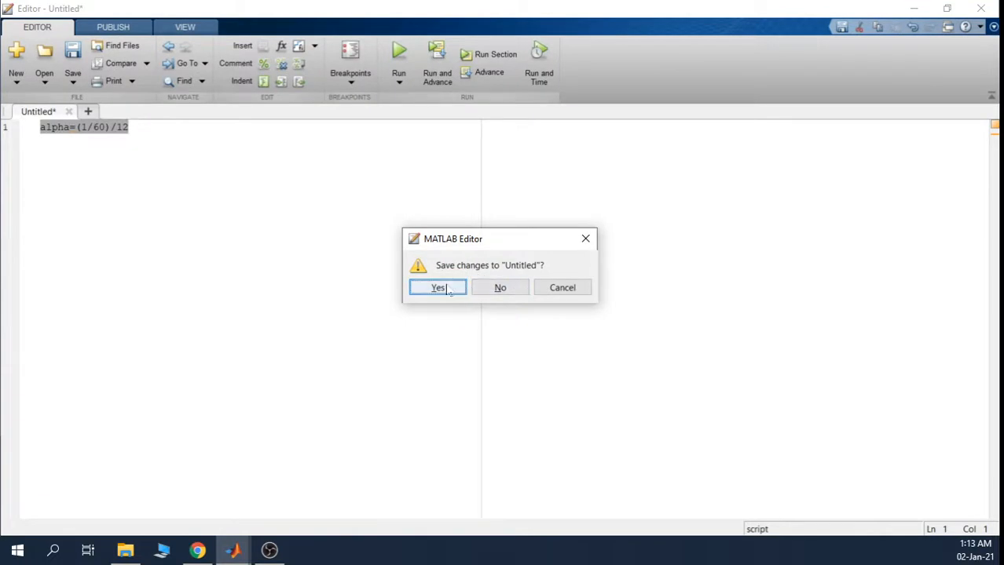
Save the untitled script as alpha in the Desktop folder ESPOL > LEP 1 > PRÁCTICA 6.
left_click(446, 288)
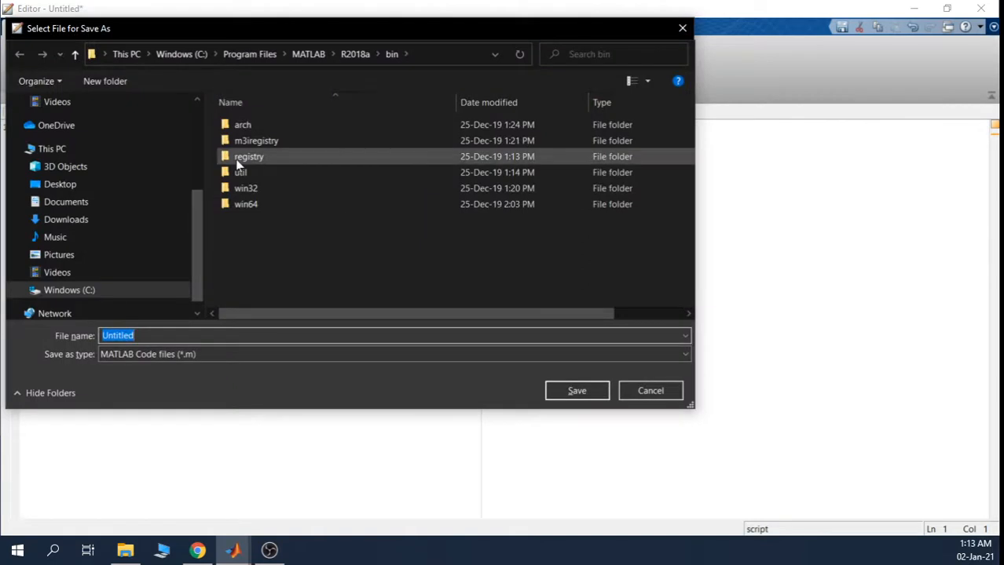
left_click(93, 183)
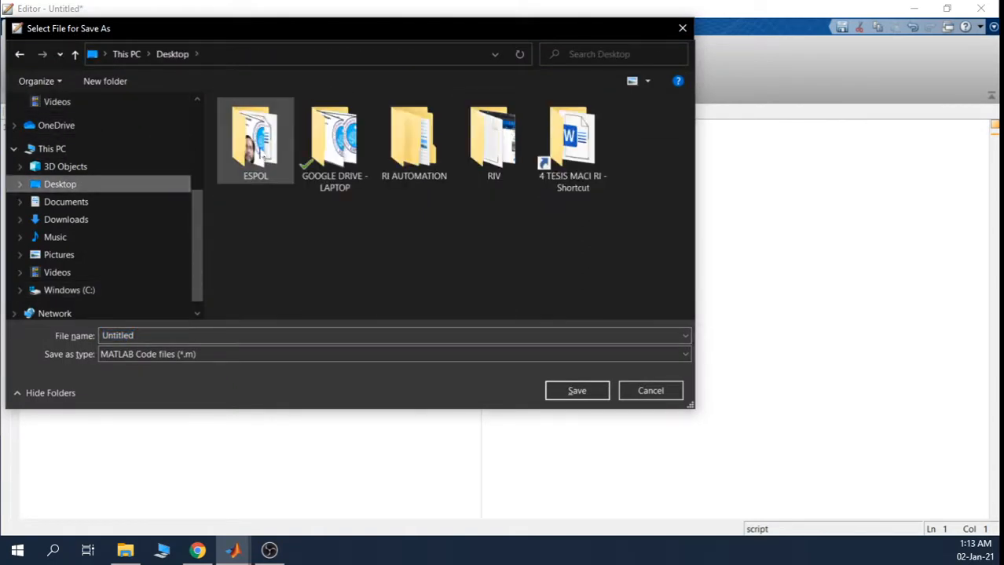
left_click(260, 153)
double_click(259, 153)
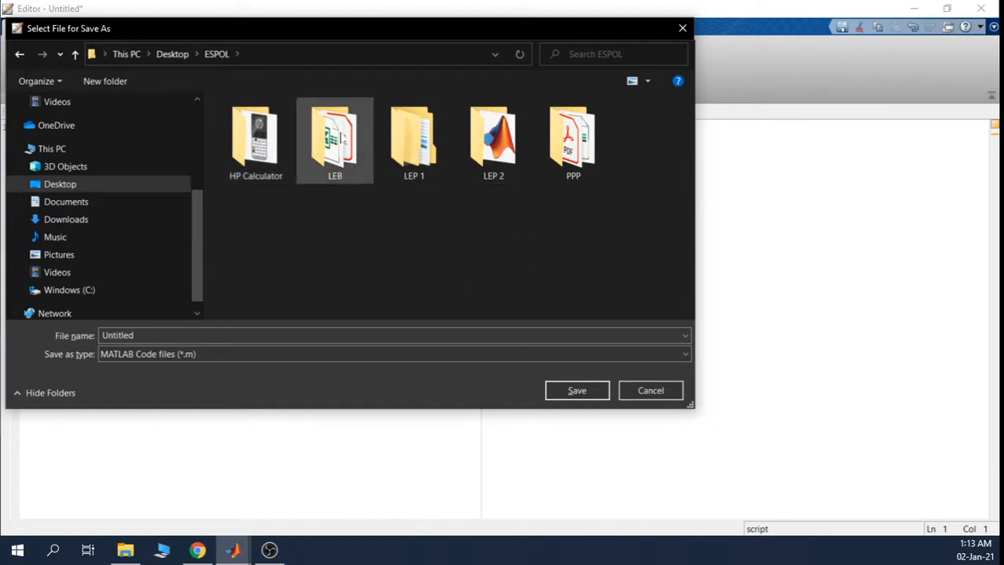
left_click(433, 141)
double_click(434, 141)
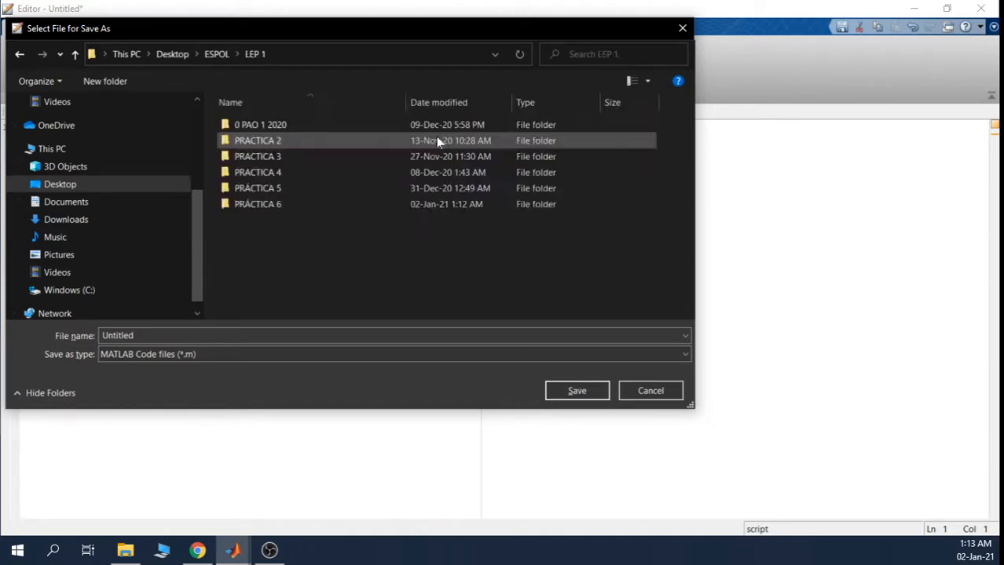
left_click(264, 207)
double_click(266, 209)
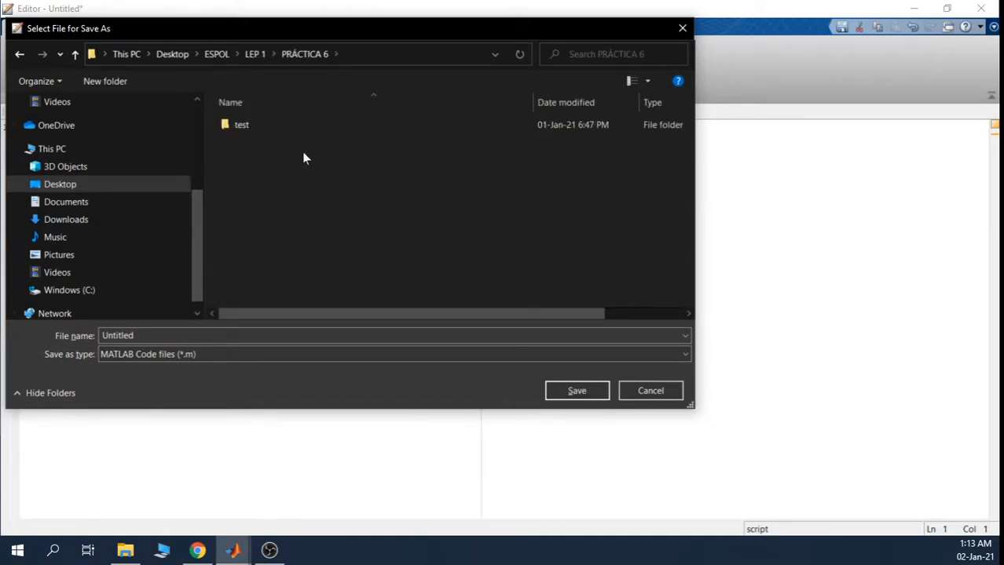
left_click(323, 336)
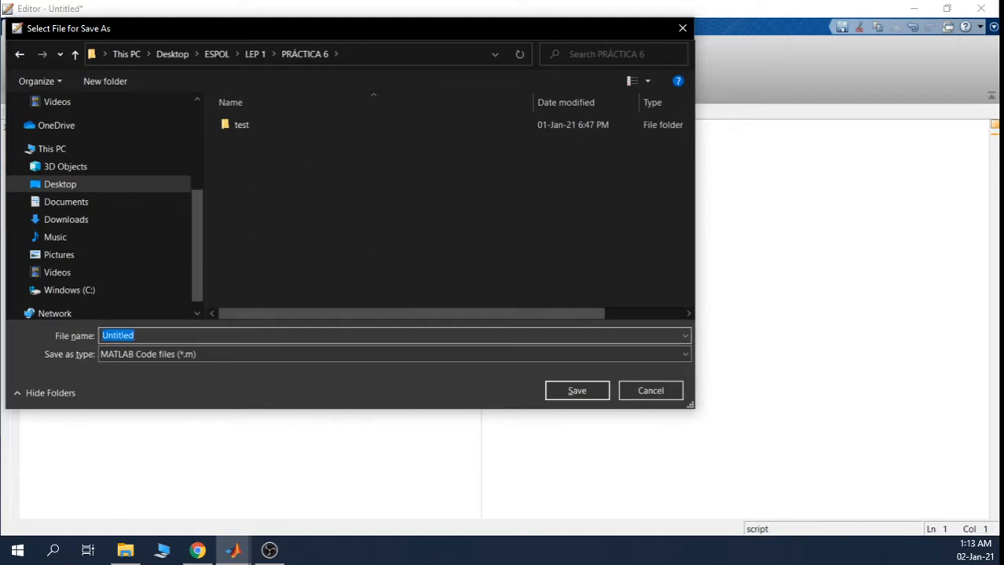
type("alpha")
left_click(566, 393)
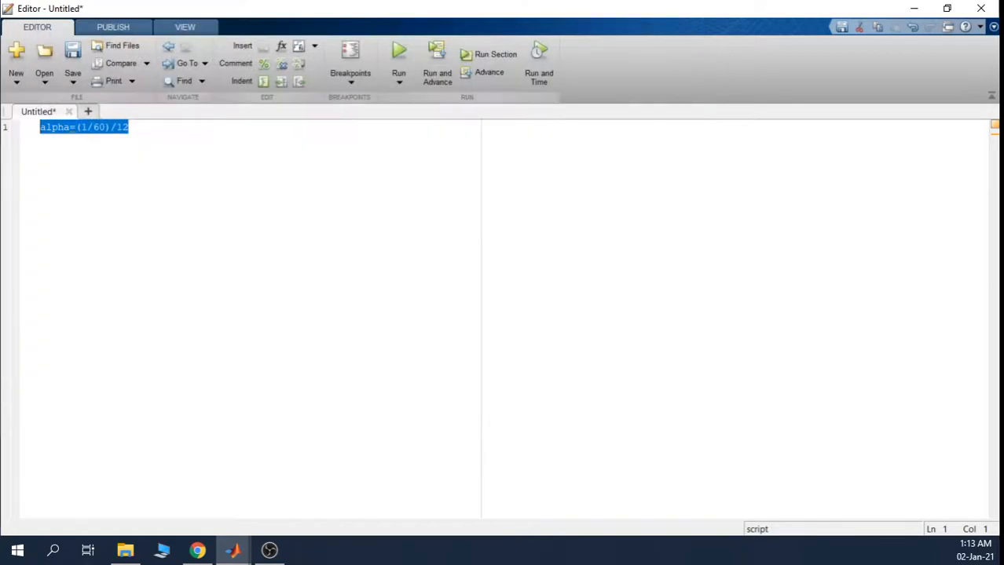
Close the editor and the MATLAB main window, declining to send the crash report.
left_click(981, 7)
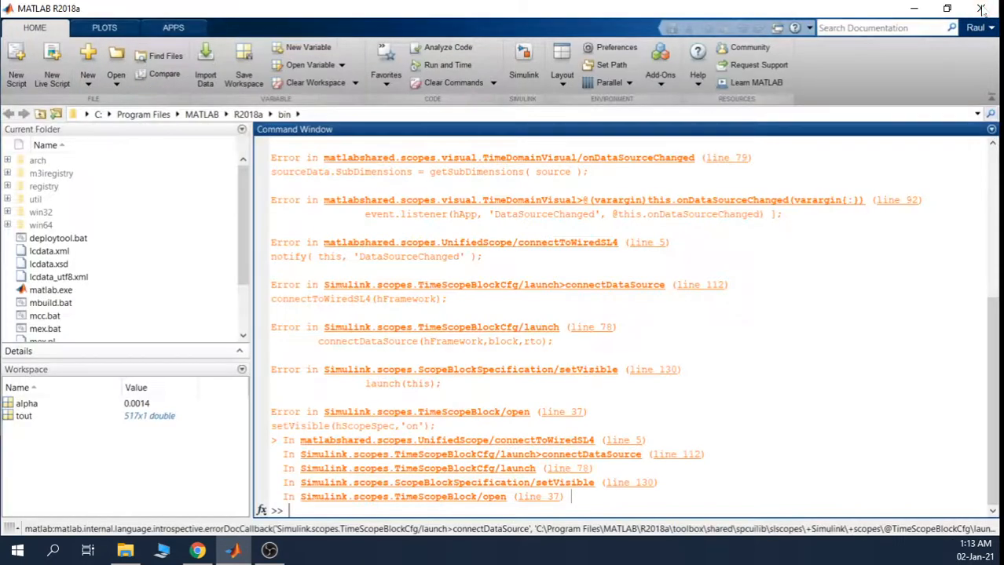
left_click(987, 8)
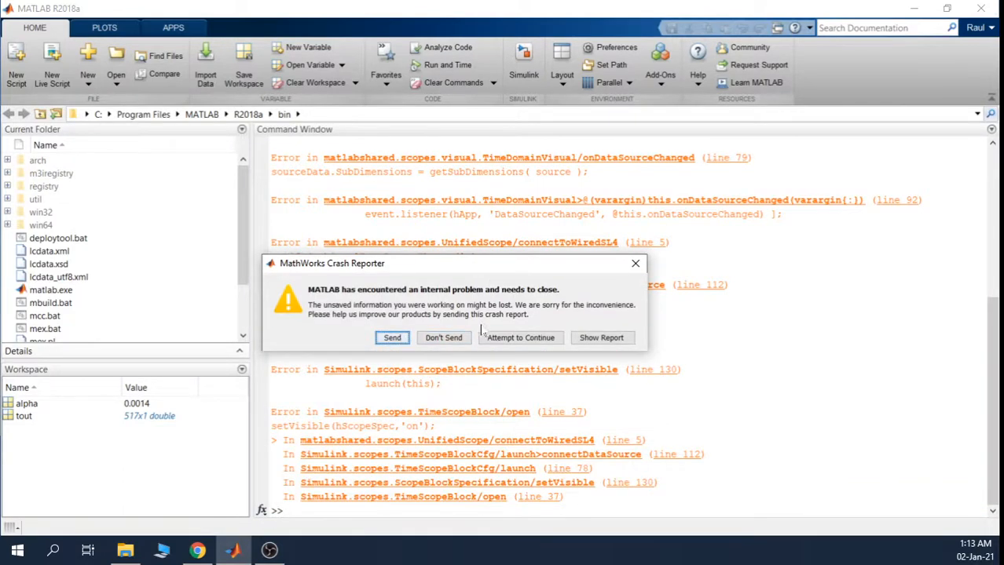
left_click(445, 338)
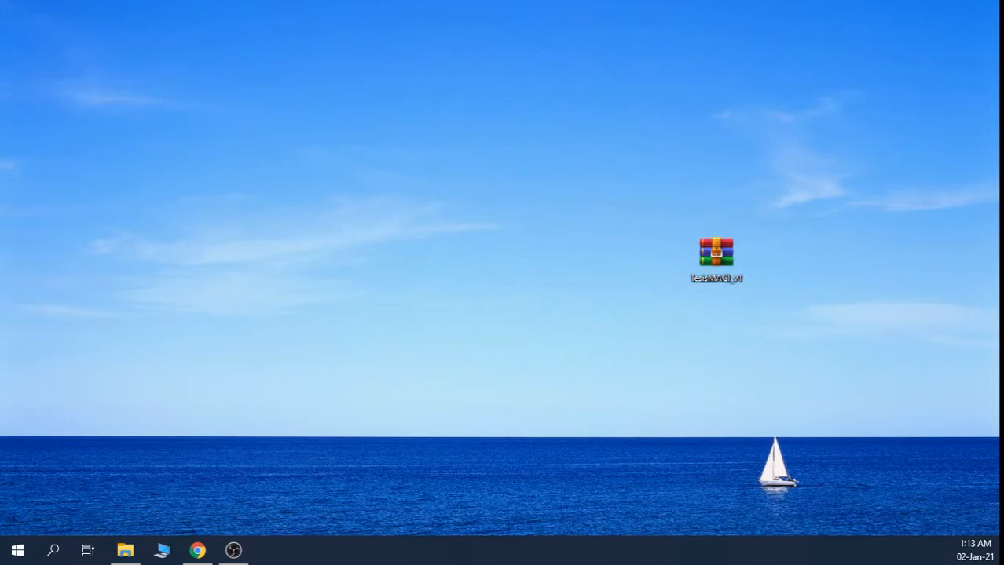
Relaunch MATLAB and Simulink and bring up the dialog for opening an existing file.
left_click(16, 550)
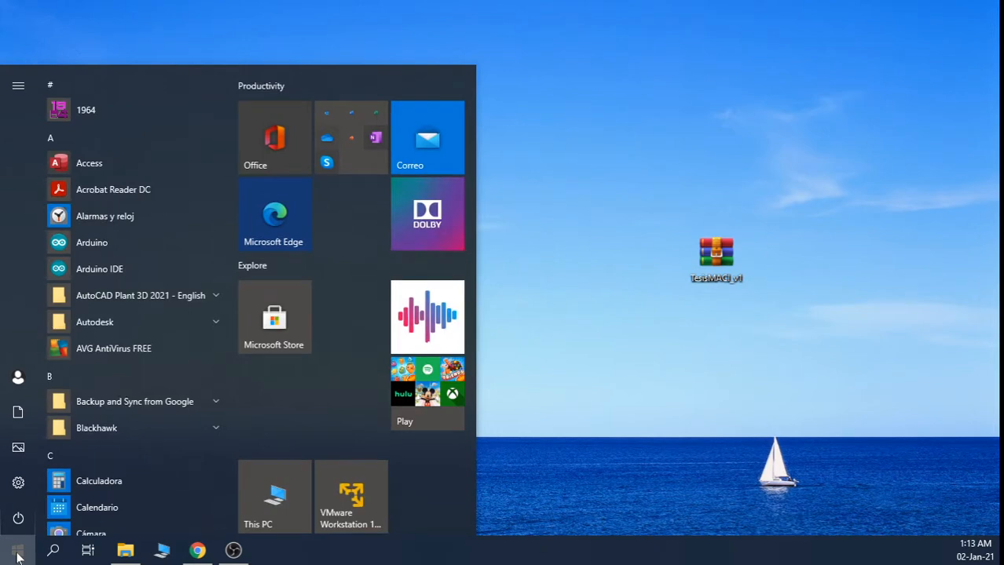
left_click(17, 554)
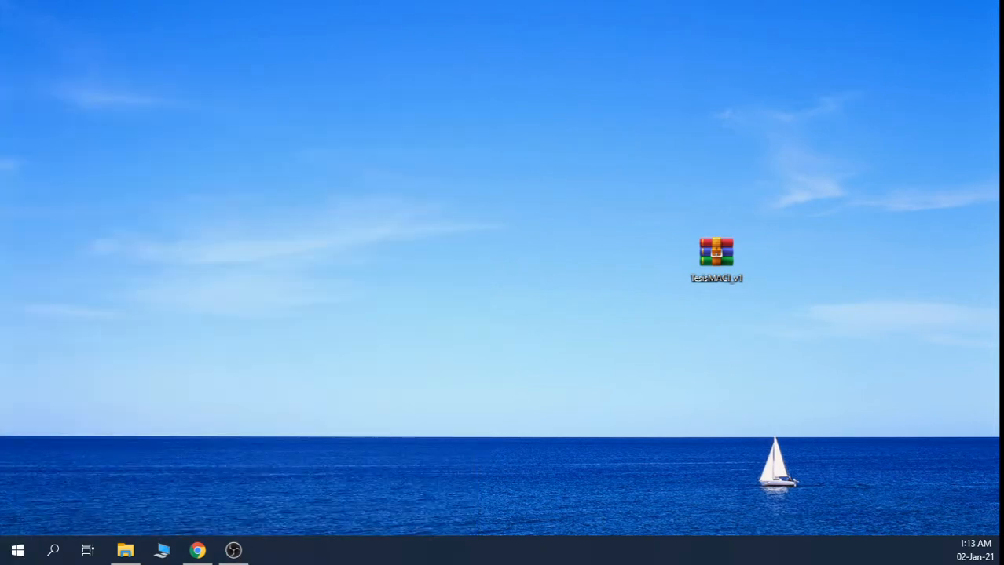
left_click_drag(893, 511, 735, 182)
double_click(735, 183)
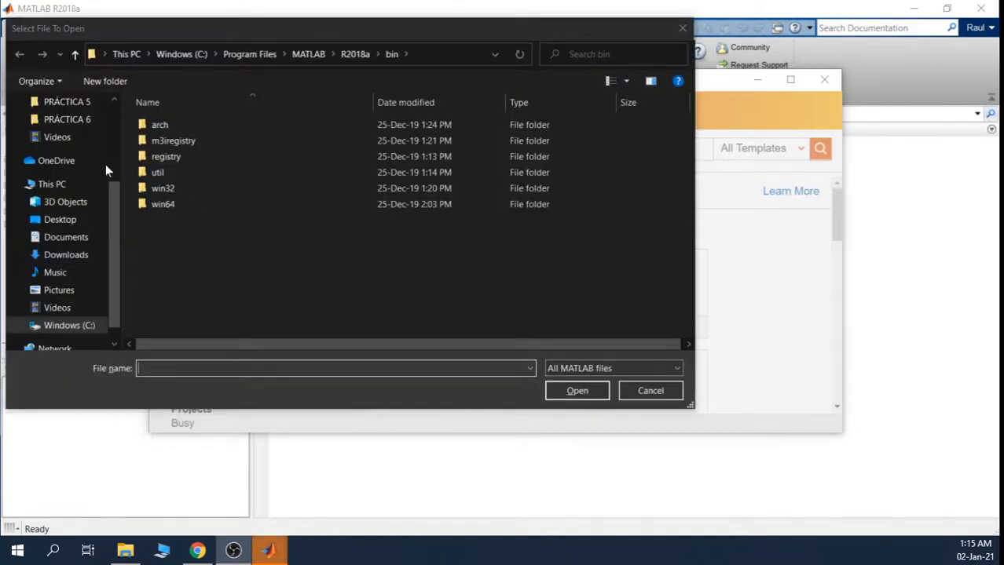
Open the model Rectif_trif_onda_completa_tipo_puente_totalmente_controlado_RI from the PRÁCTICA 6 folder and bring its window to the front.
left_click(67, 119)
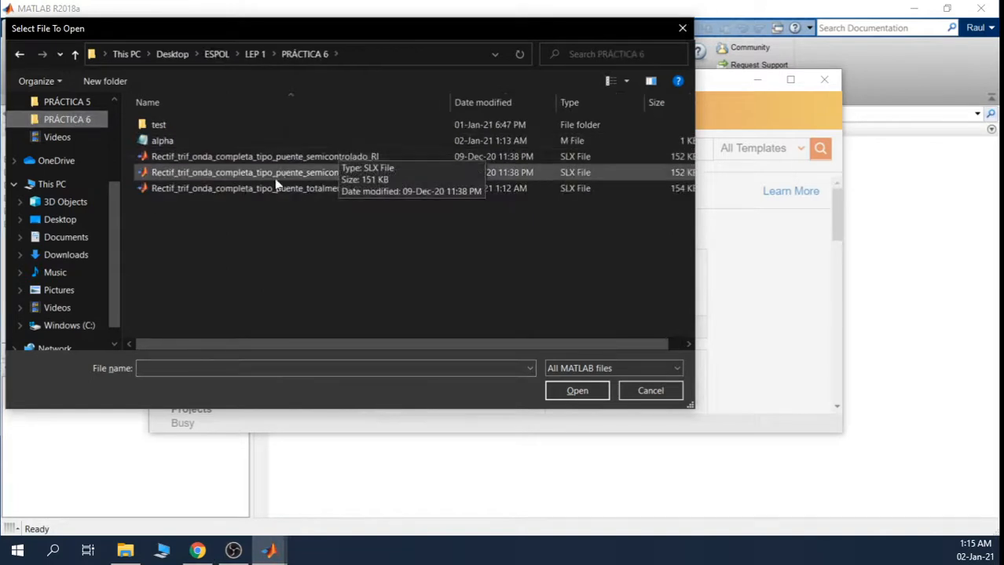
left_click(272, 189)
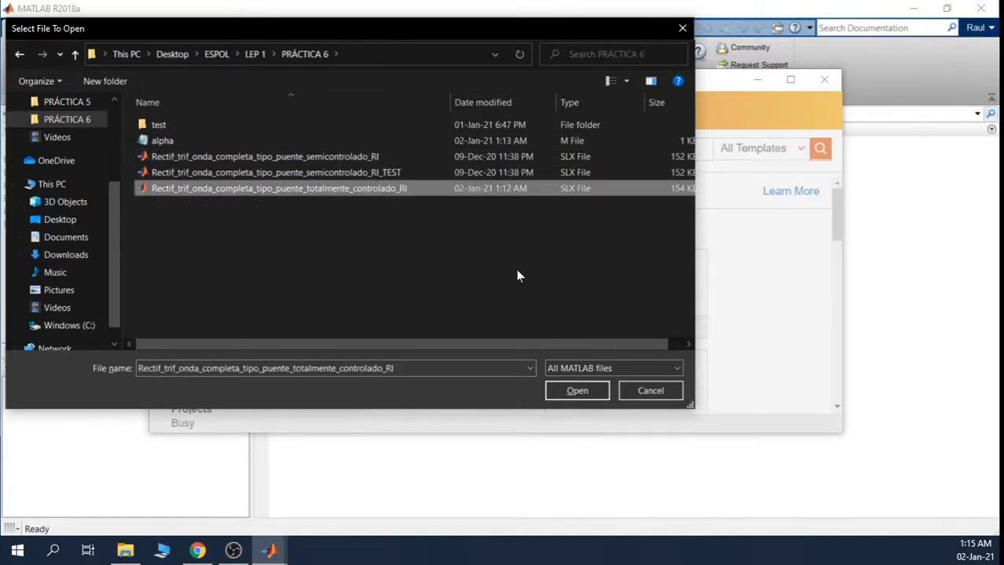
left_click(576, 391)
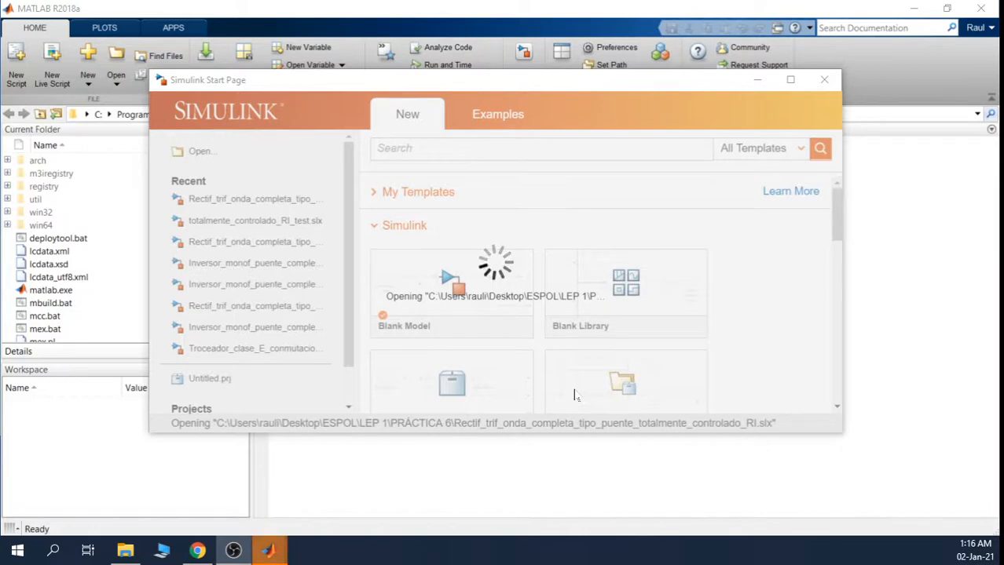
mouse_move(273, 556)
left_click(337, 491)
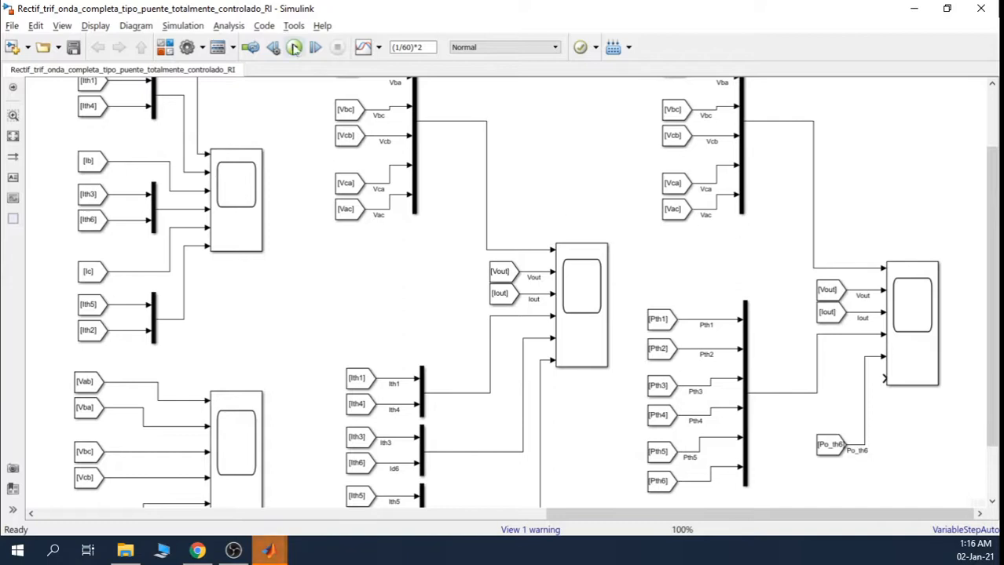
Run the simulation, review its errors in the Diagnostic Viewer, locate the reported Pulse Generator block, and close the viewer.
left_click(293, 47)
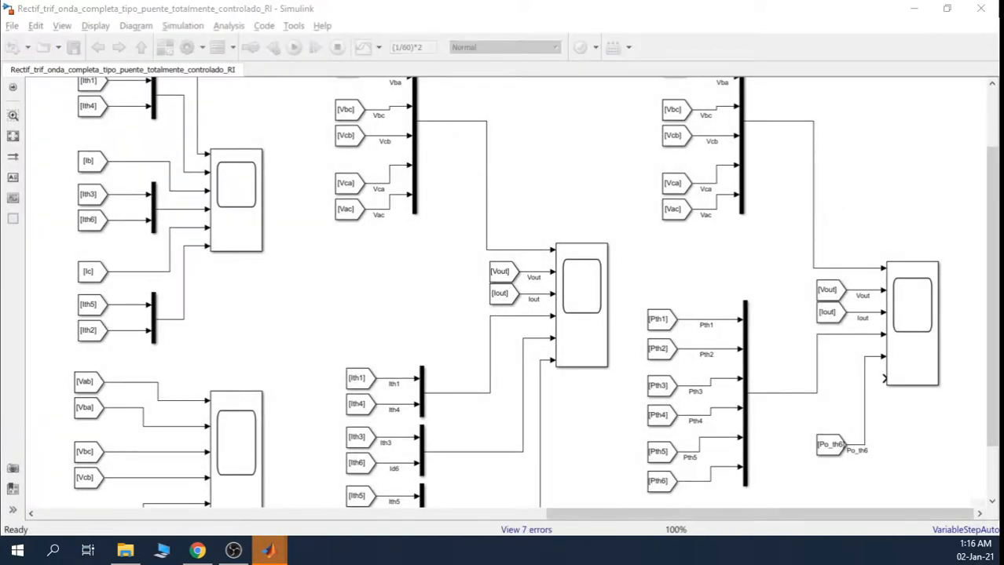
left_click_drag(649, 564, 503, 140)
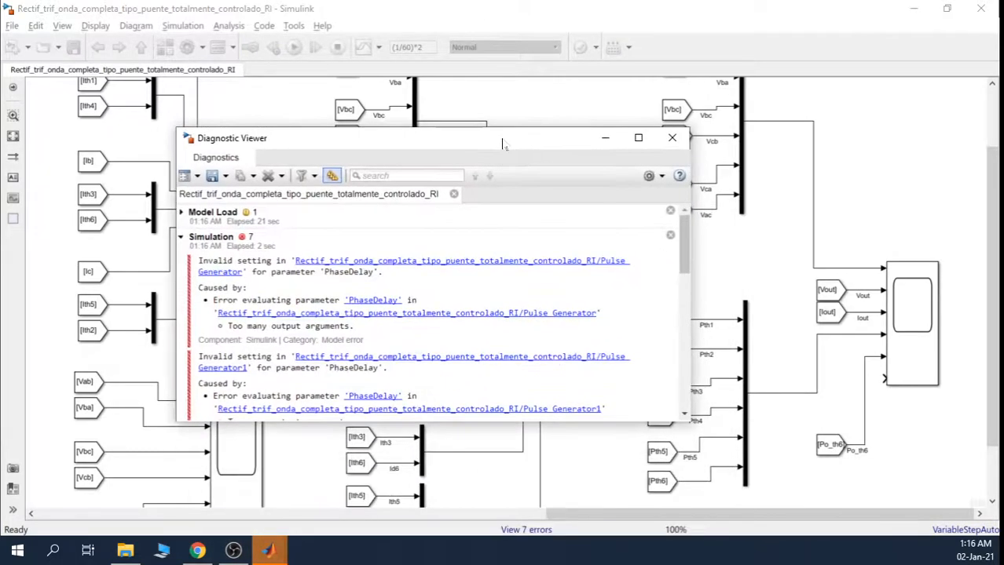
left_click(466, 267)
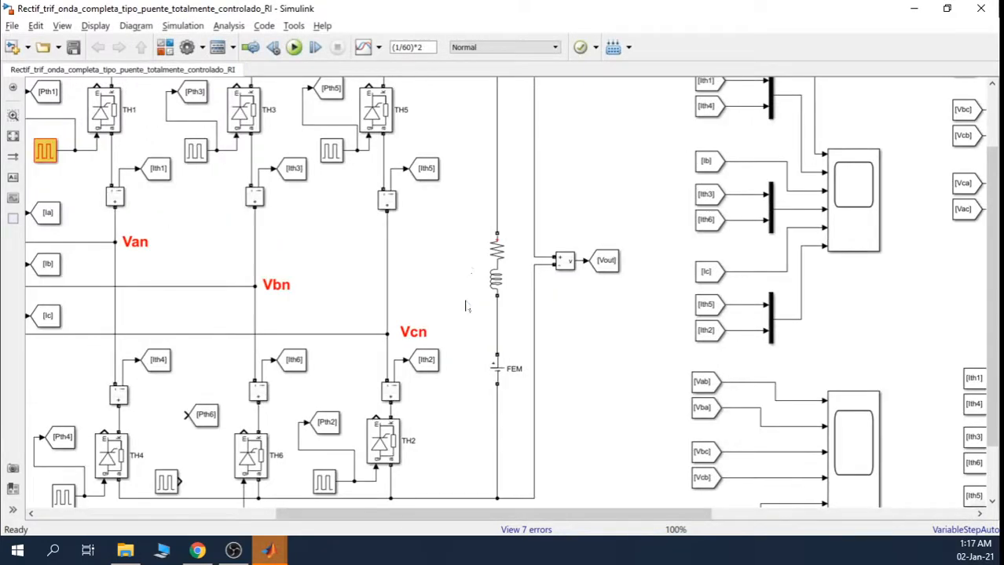
left_click_drag(493, 509, 213, 455)
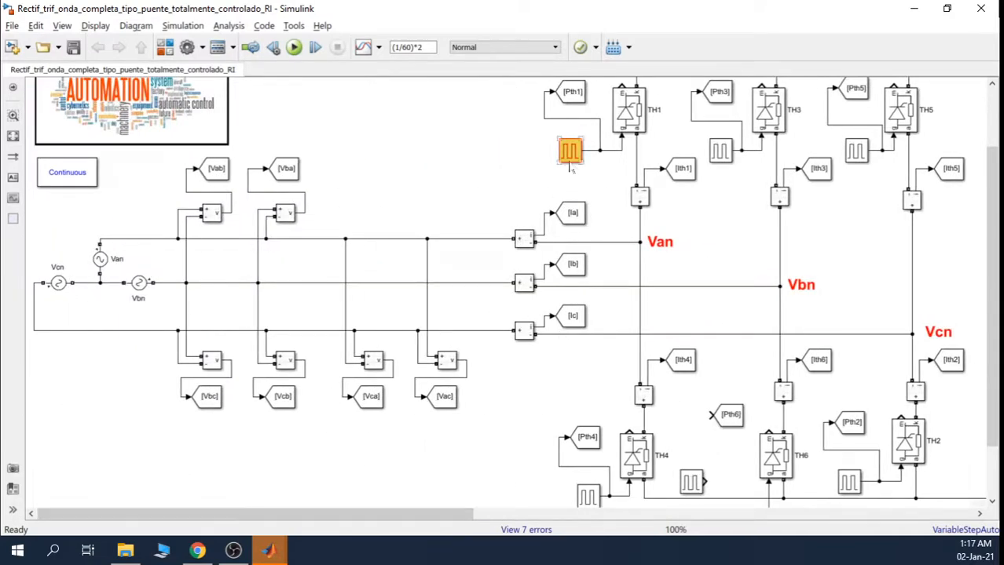
left_click(512, 530)
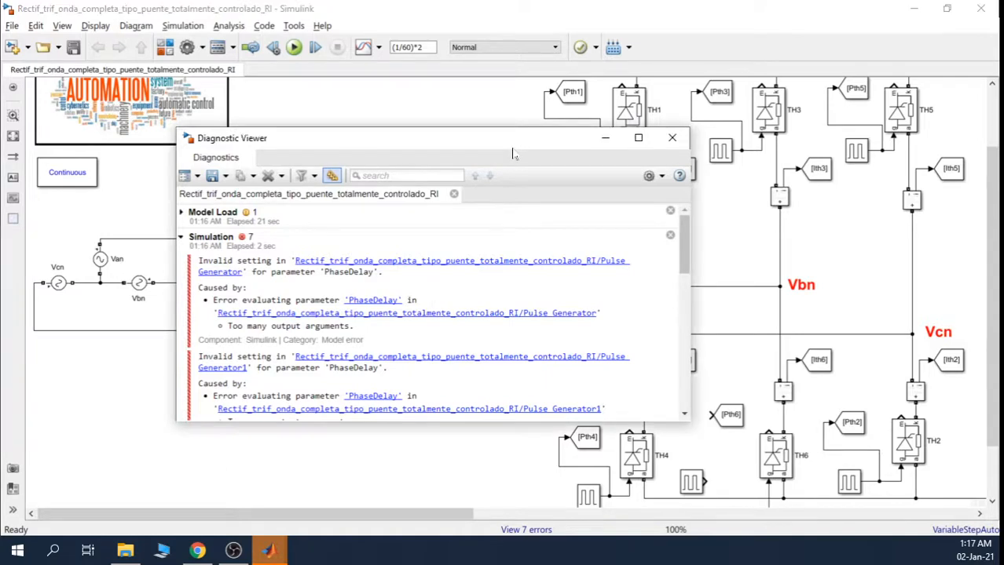
left_click_drag(512, 149, 352, 154)
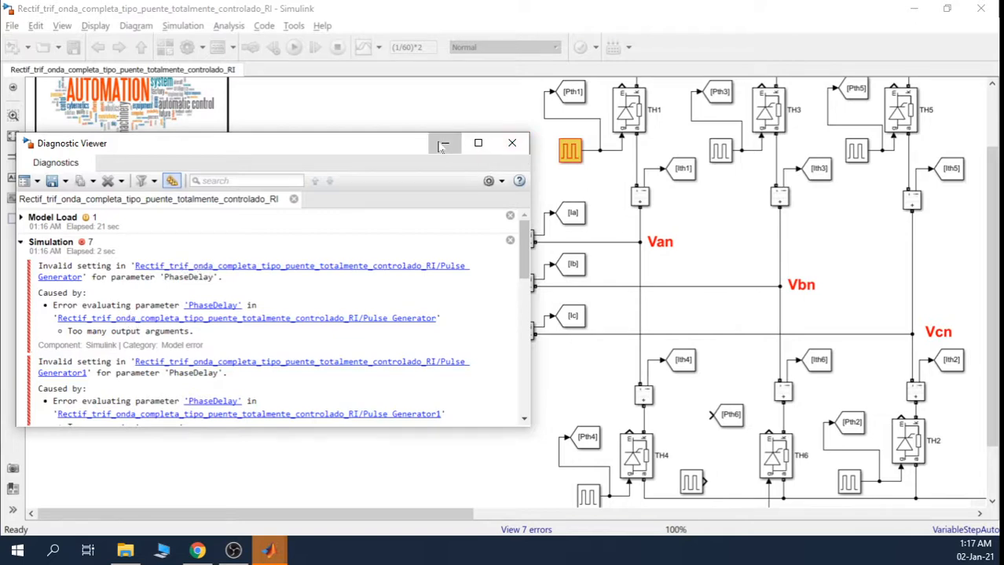
left_click(512, 143)
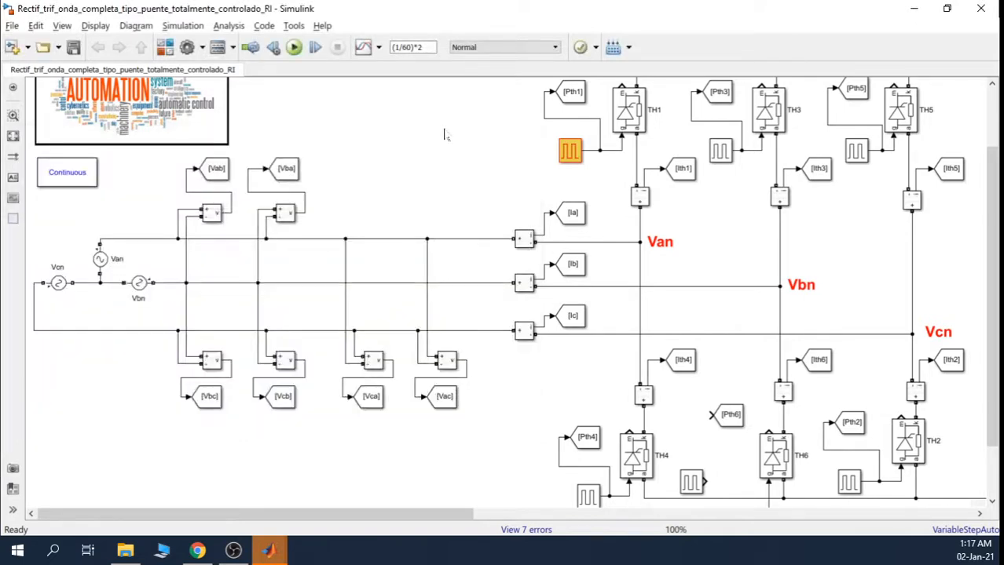
Open the alpha script from the PRÁCTICA 6 folder, listing all MATLAB files so that it can be selected.
left_click(42, 47)
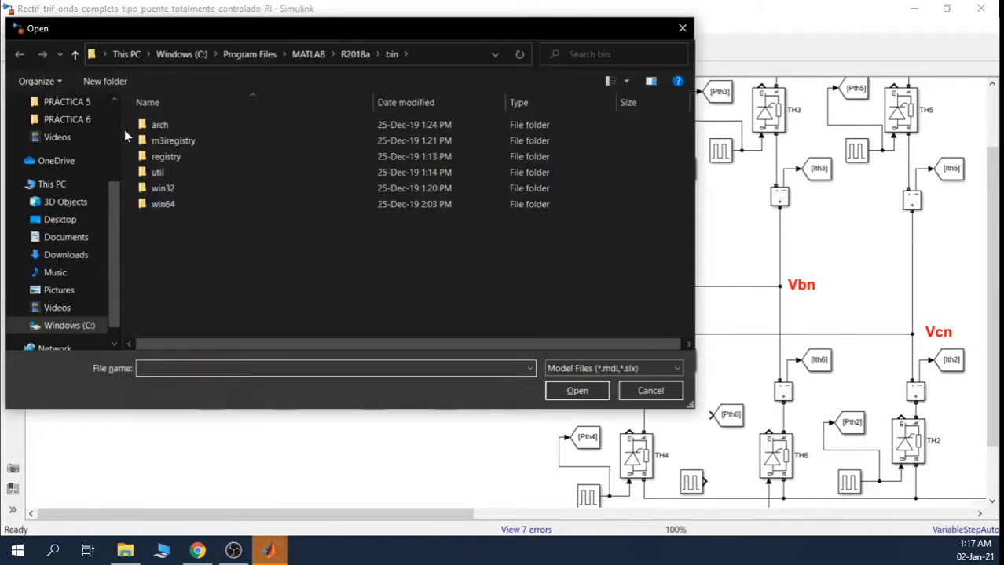
left_click(83, 124)
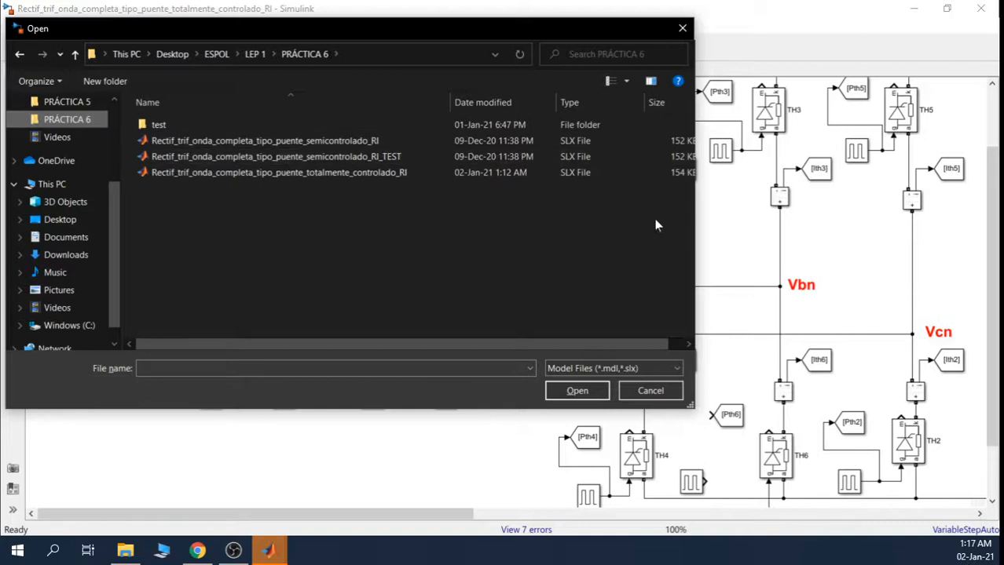
left_click(601, 368)
left_click(582, 396)
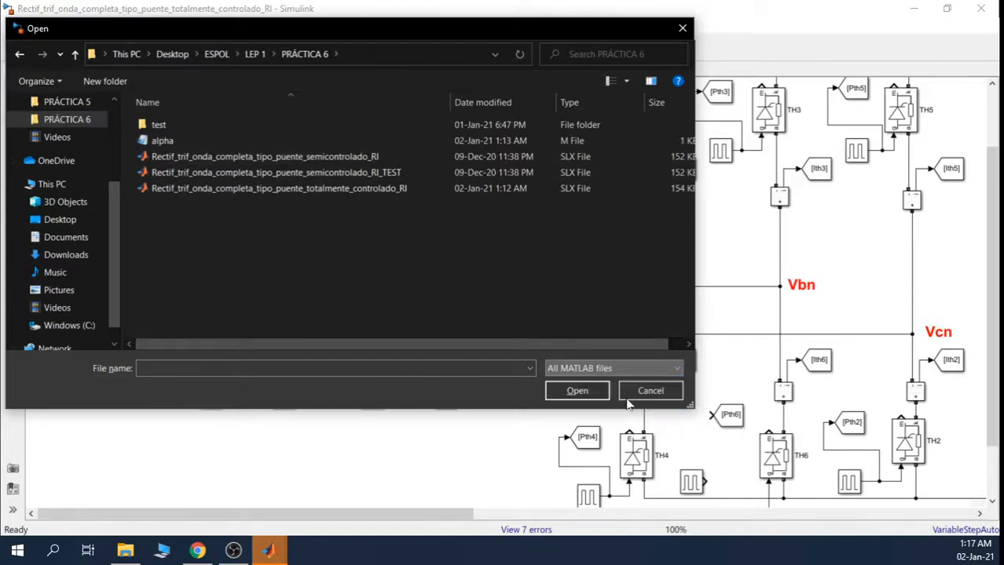
left_click(172, 144)
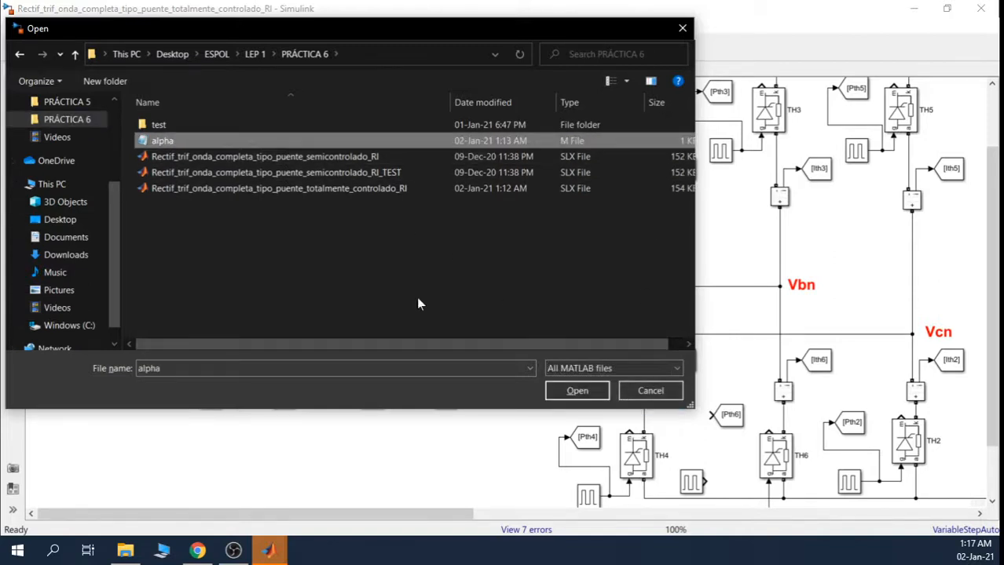
left_click(573, 391)
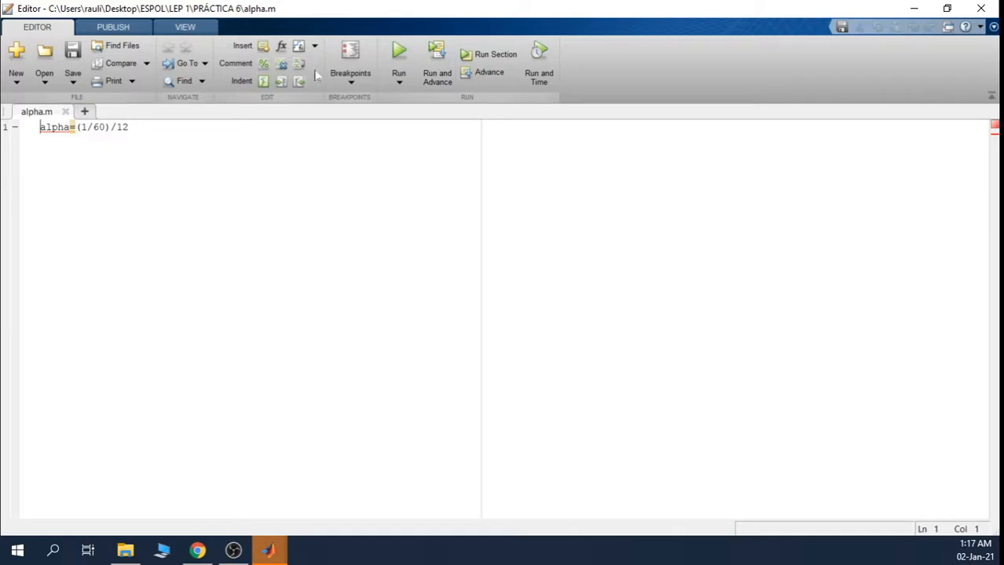
Try to run the alpha script, cancel the path prompt, and evaluate the line alpha=(1/60)/12 as a selection instead.
left_click(399, 53)
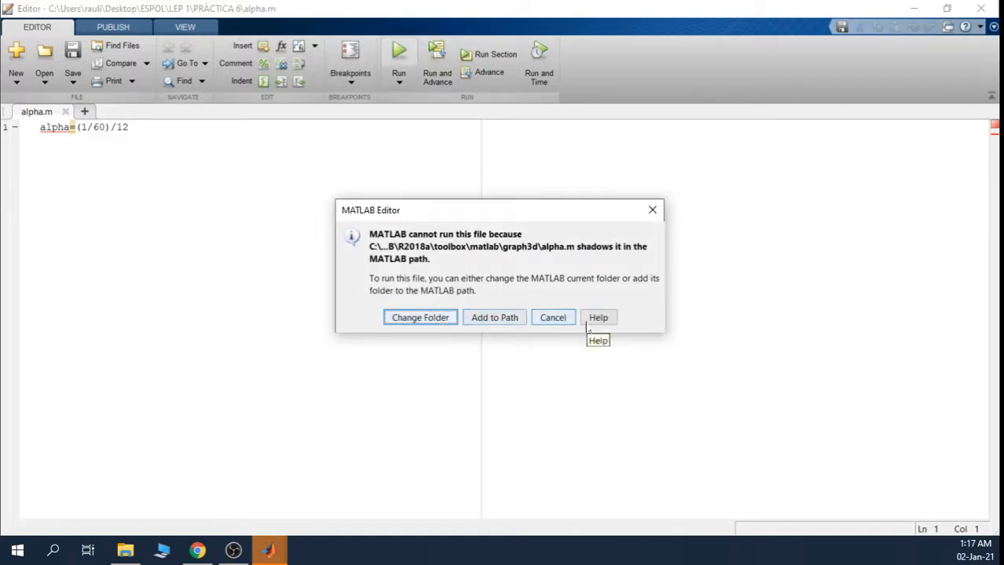
left_click(559, 320)
left_click_drag(134, 128, 55, 132)
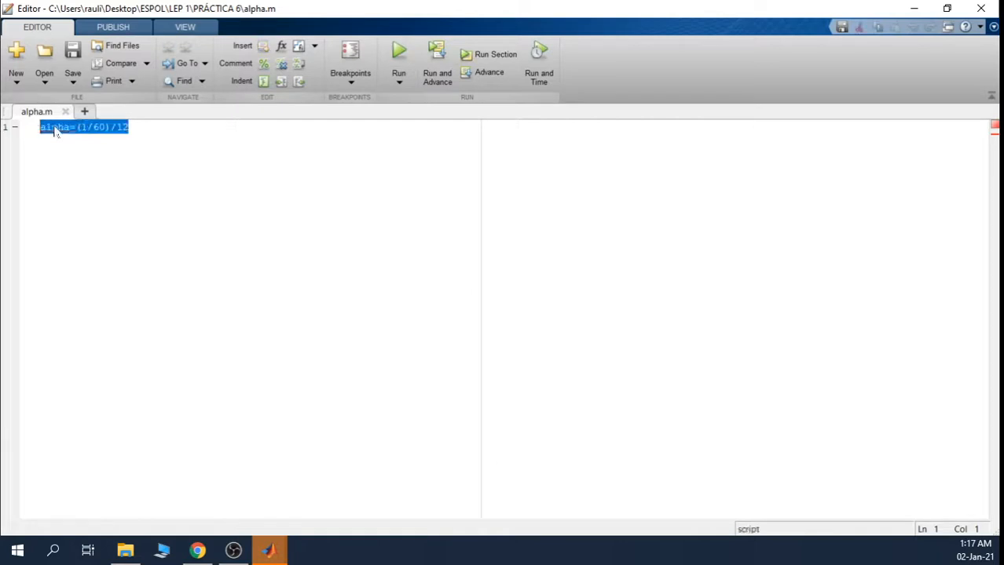
right_click(54, 131)
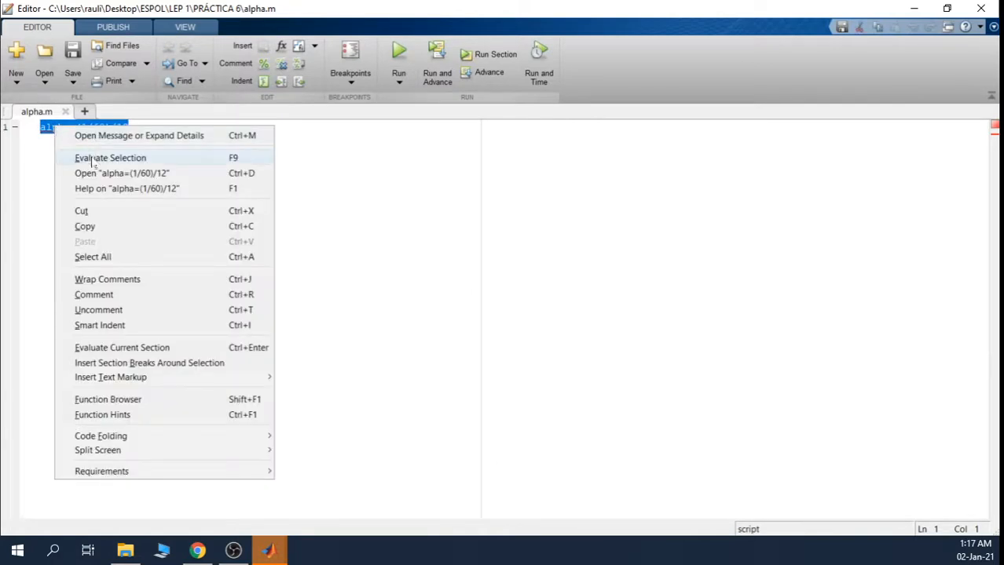
left_click(93, 157)
Minimize the editor to return to the rectifier model and rerun the simulation.
left_click(913, 8)
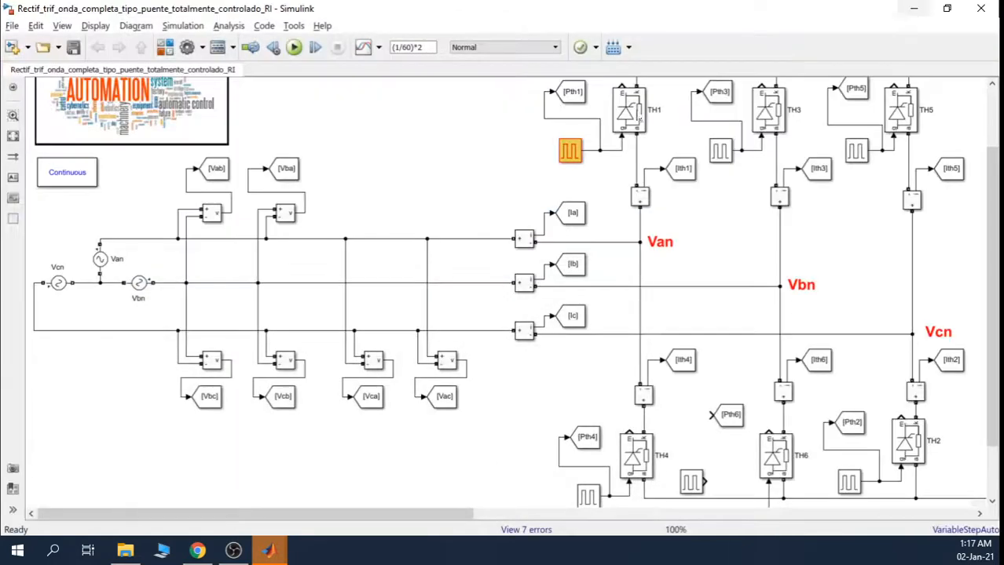
left_click(294, 47)
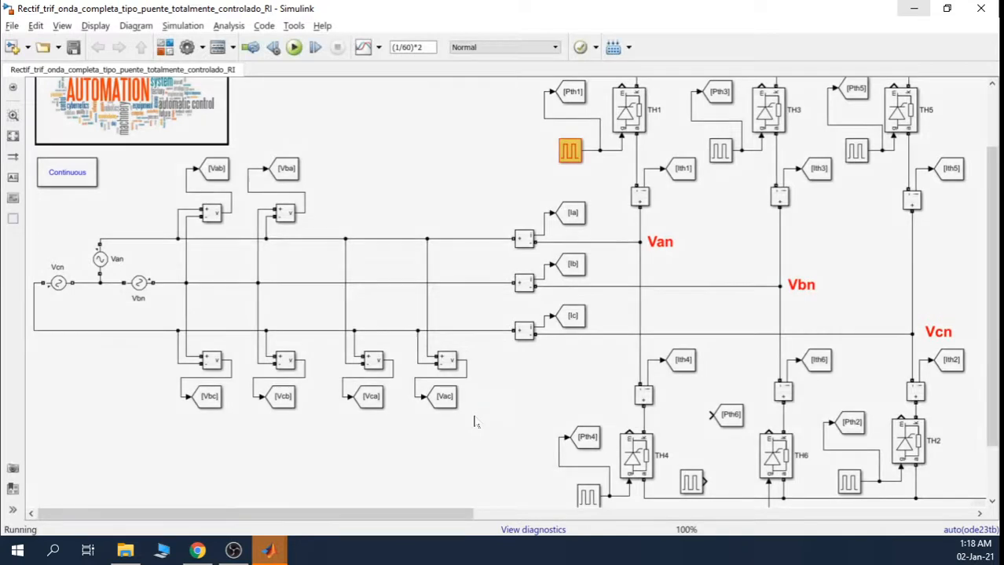
left_click_drag(438, 518, 952, 518)
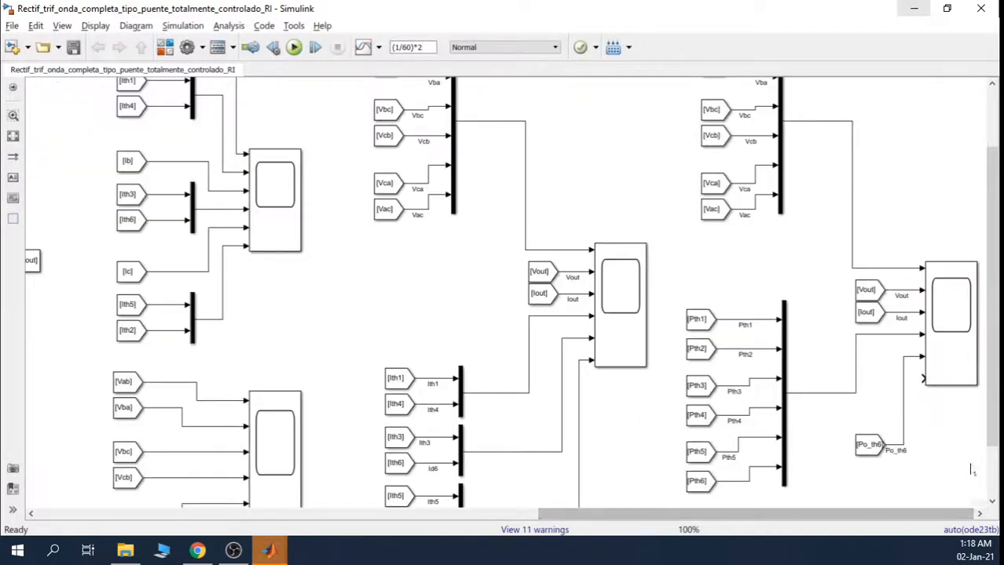
Try to open the copied Scope3 beside the firing-pulse inputs and dismiss the error dialog.
left_click(956, 315)
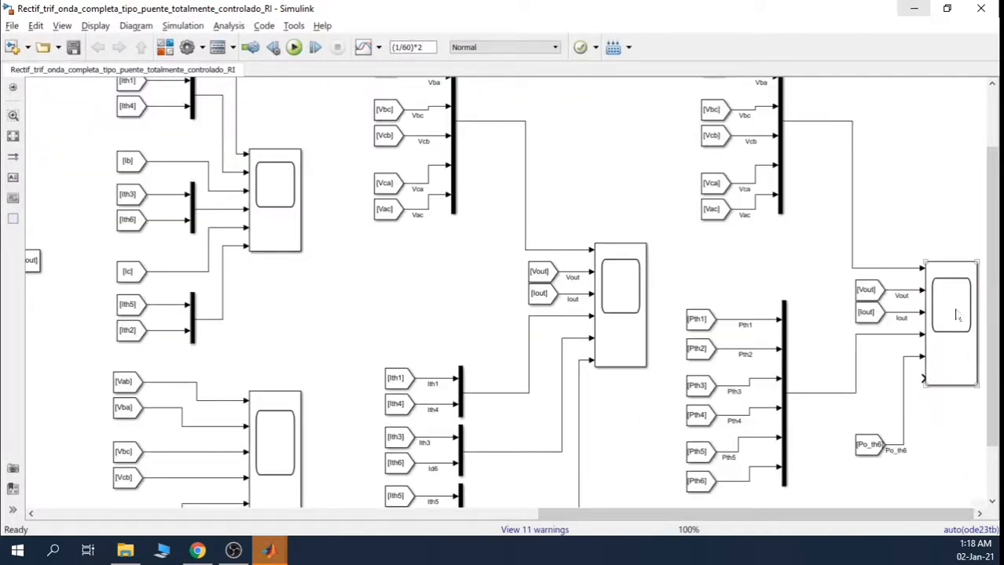
double_click(956, 314)
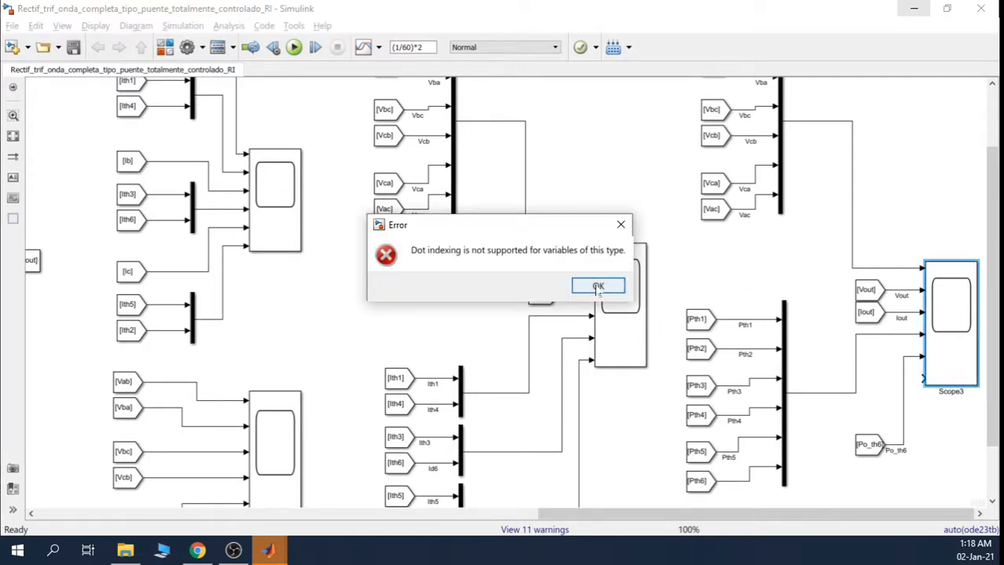
left_click(598, 287)
left_click(933, 450)
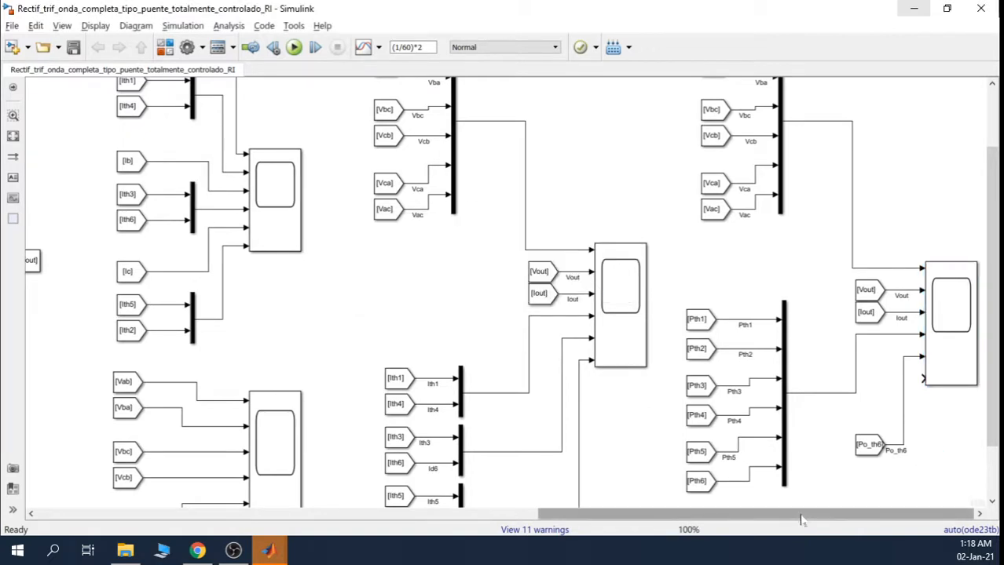
Open Scope2 to view its waveforms, and bring the already open Scope3 window forward to inspect its plots.
left_click(614, 297)
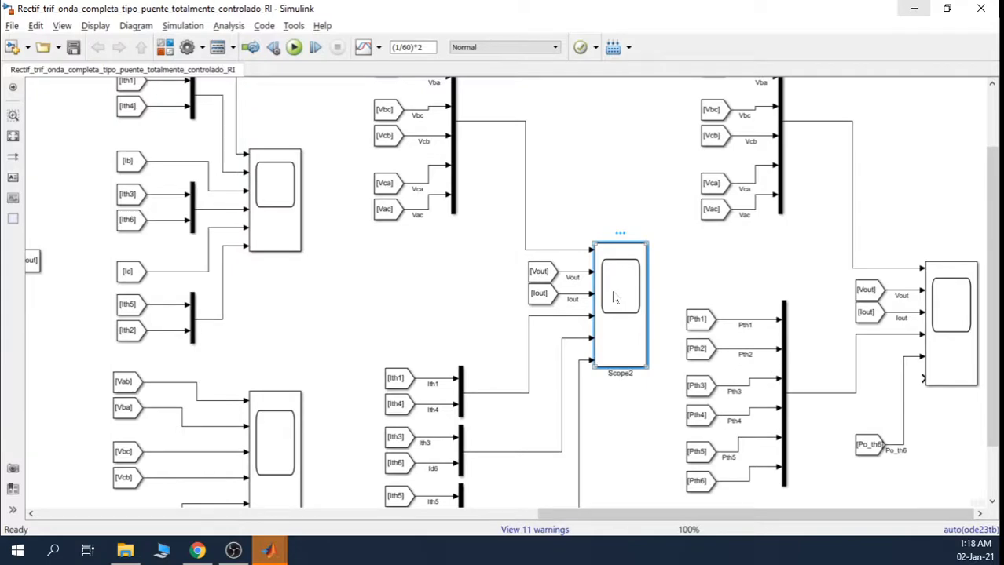
double_click(615, 298)
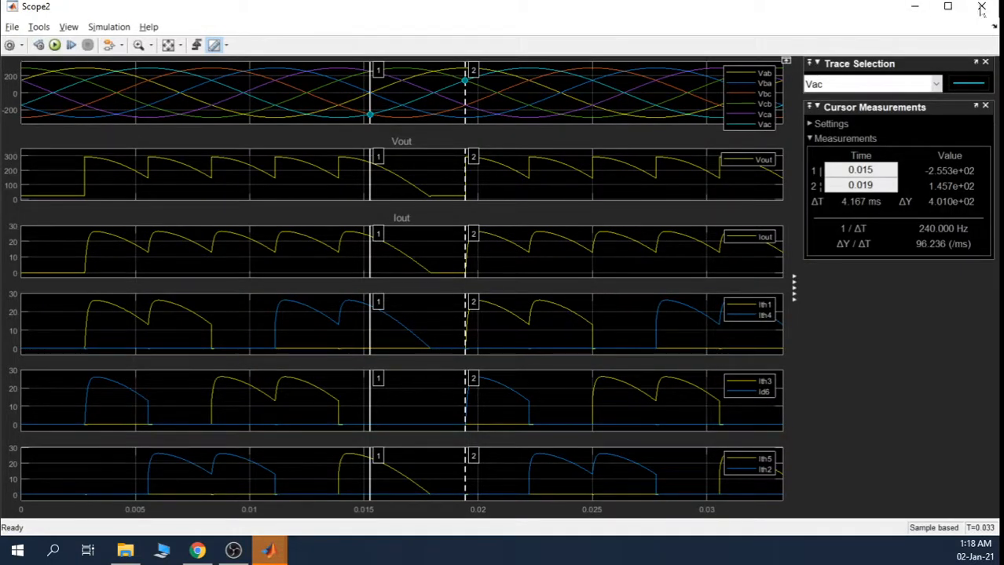
left_click(269, 554)
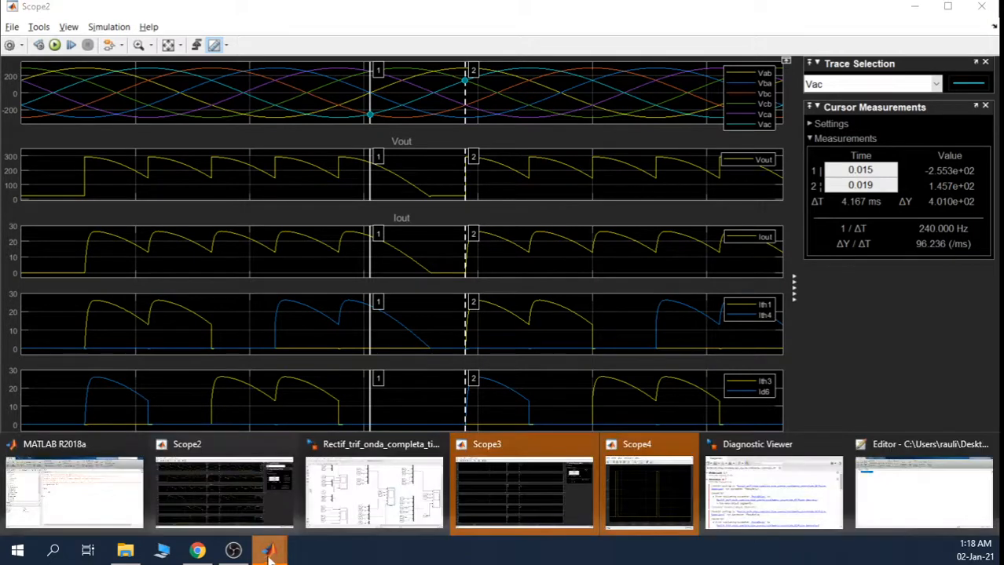
left_click(244, 511)
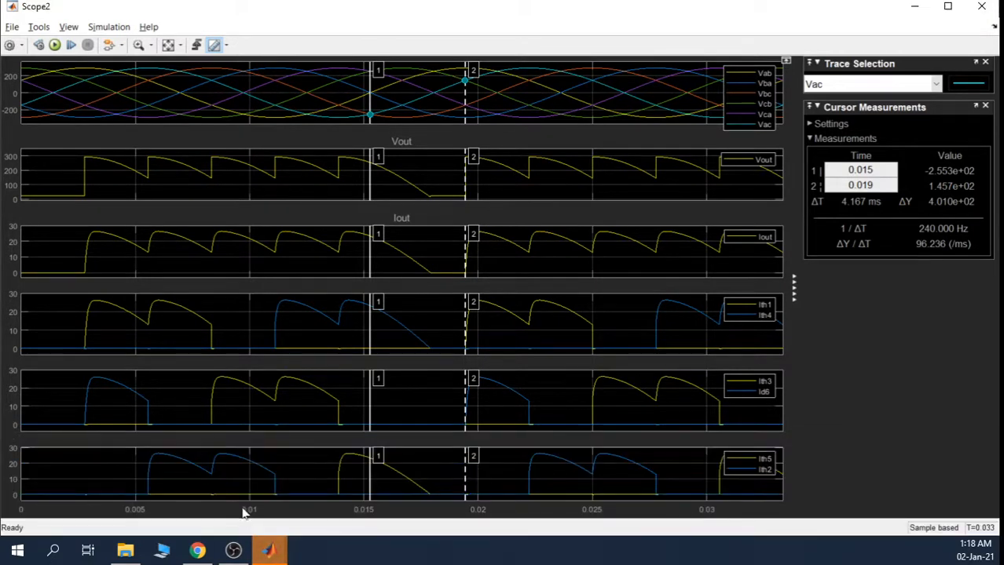
left_click(269, 553)
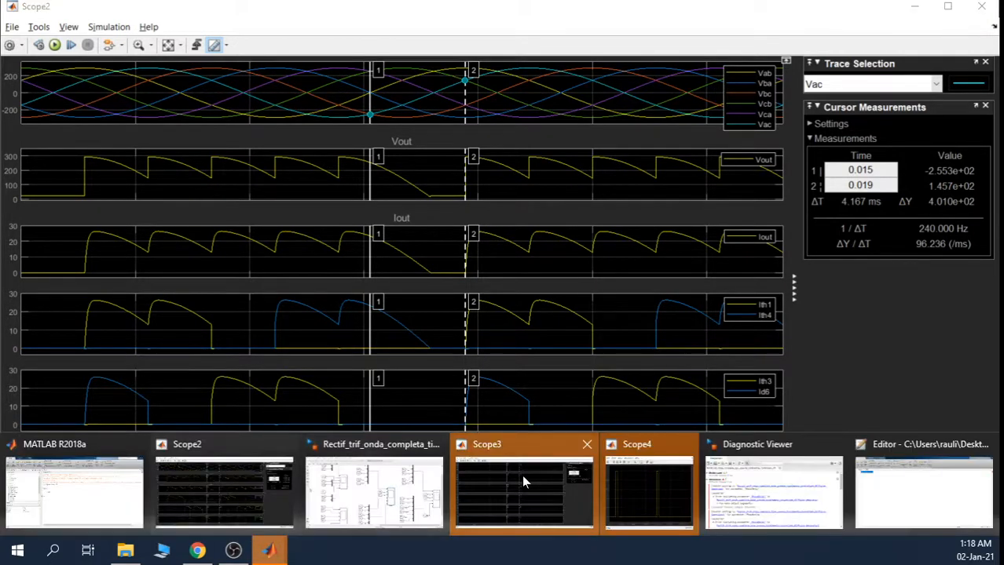
left_click(523, 482)
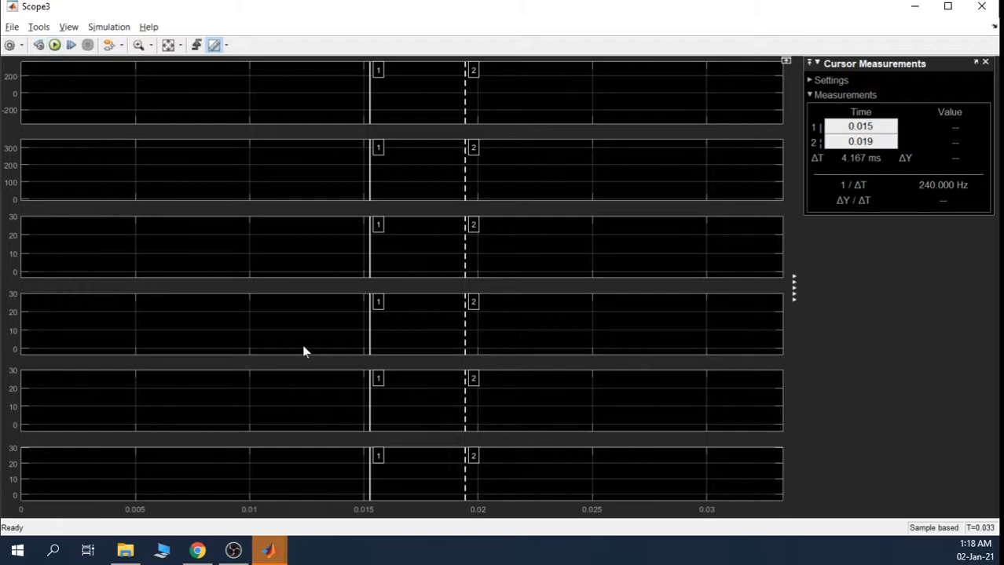
Close the Scope3 window and minimize Scope2 to return to the rectifier model.
key("alt+Tab")
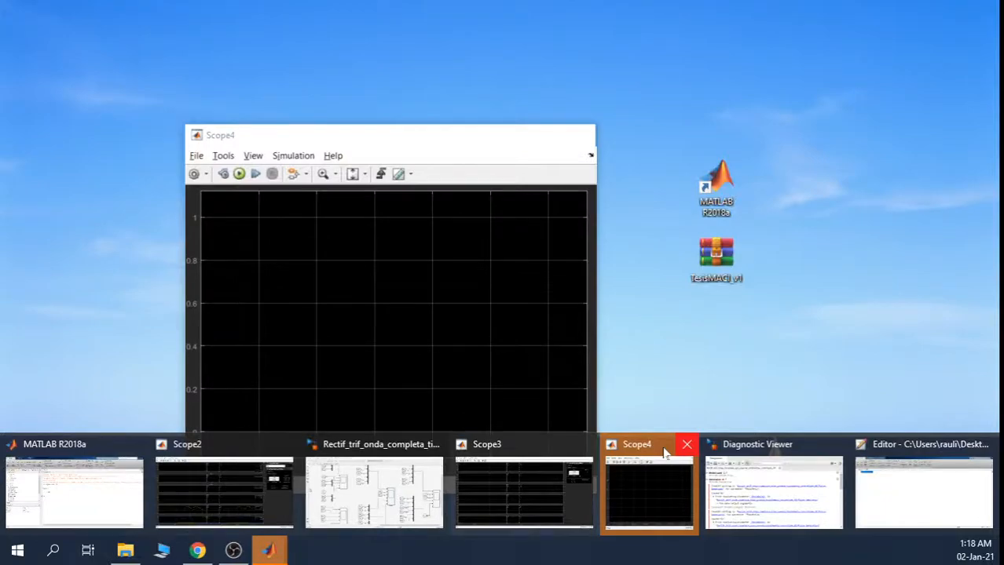
left_click(544, 496)
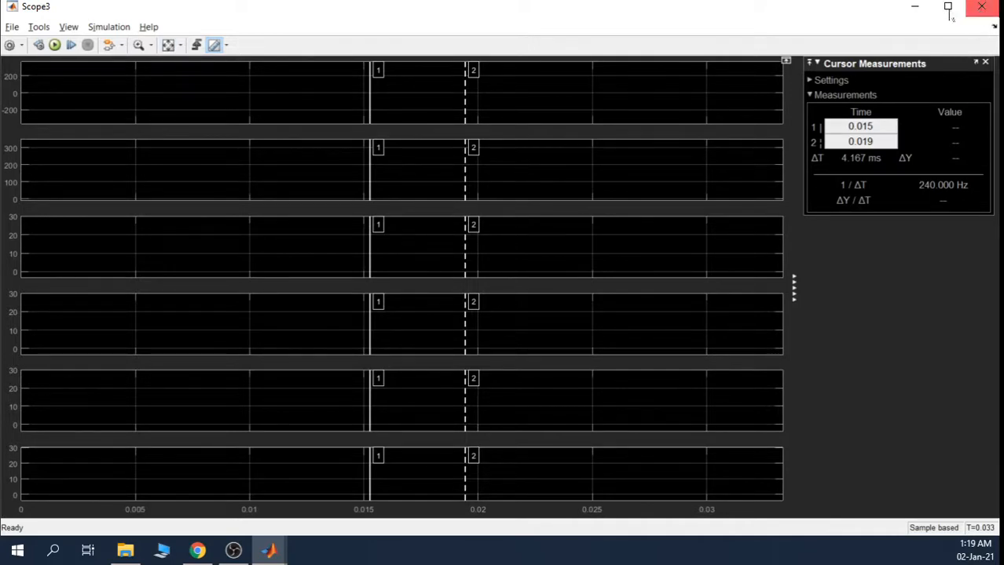
left_click_drag(793, 10, 768, 85)
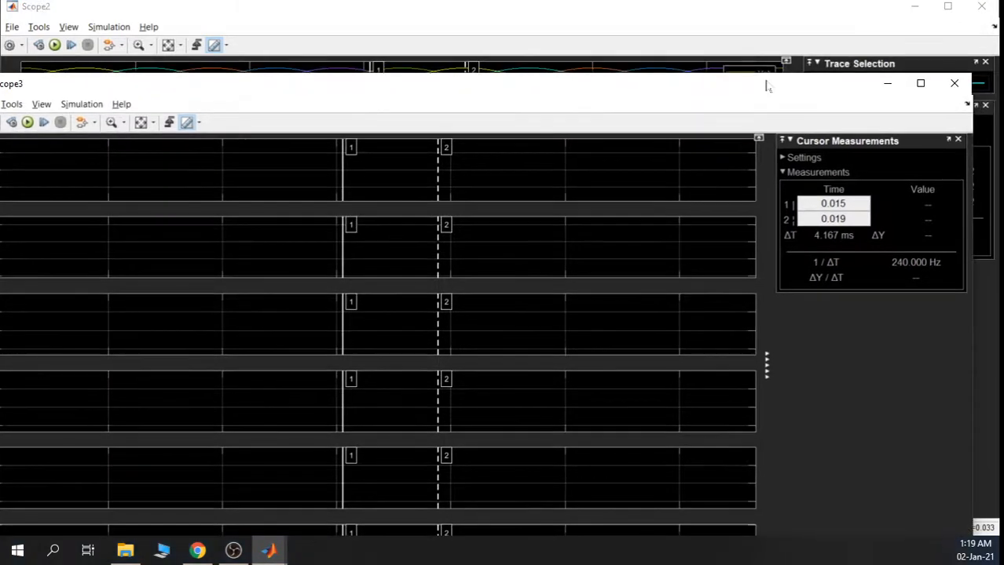
left_click(952, 84)
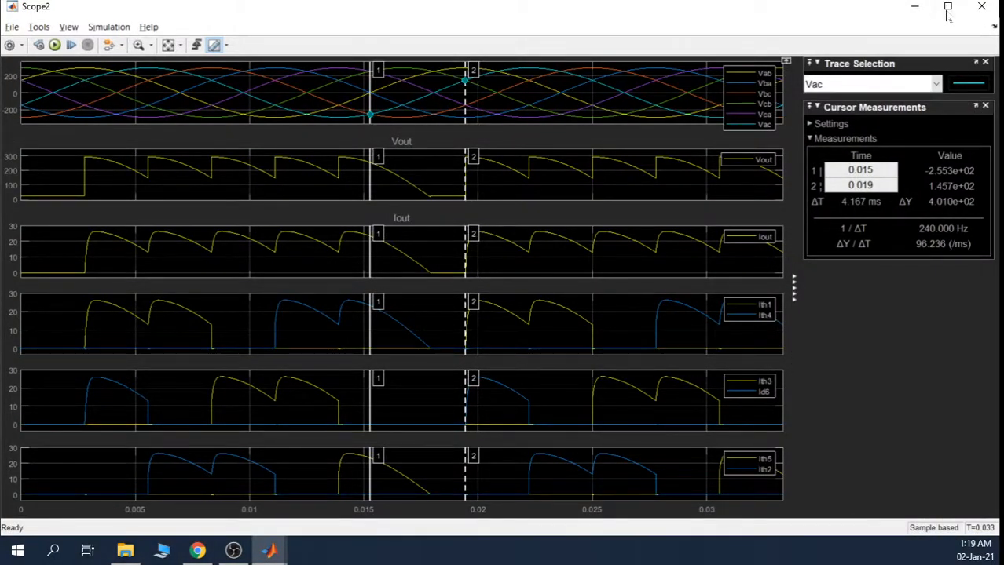
left_click(914, 7)
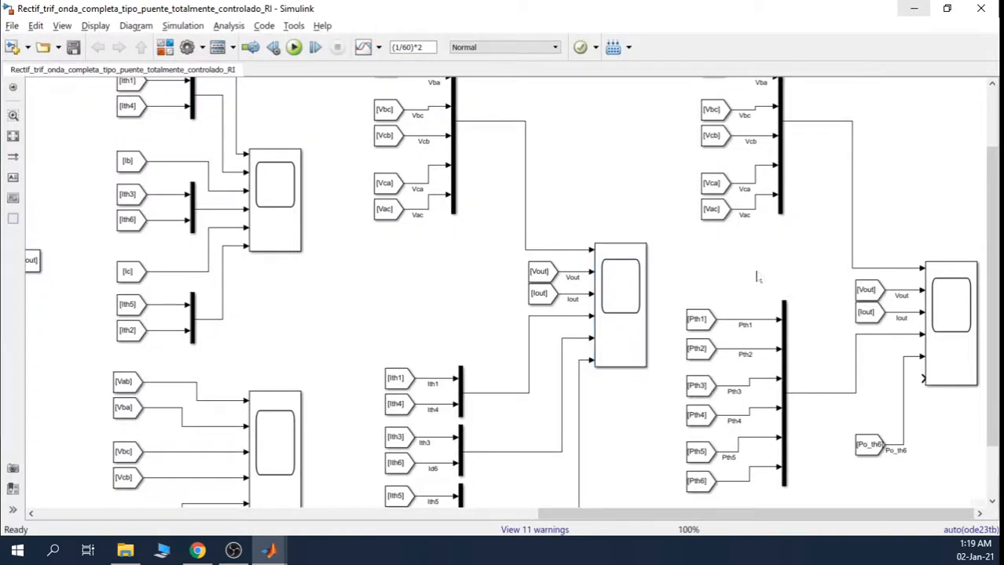
Replace the Scope3 block with a new Scope from the Simulink Sinks library and connect it to the line-voltage mux output.
left_click(952, 330)
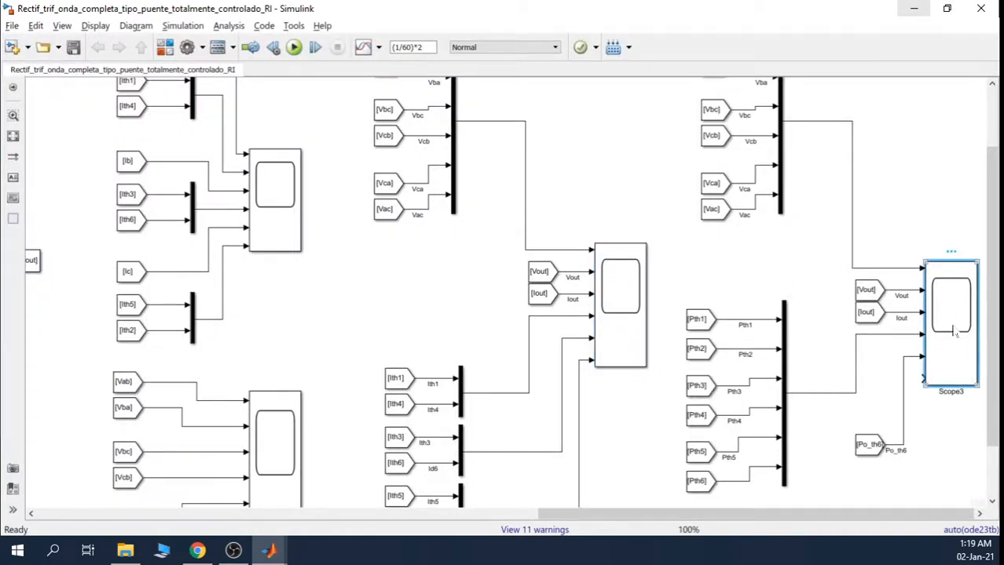
key("Delete")
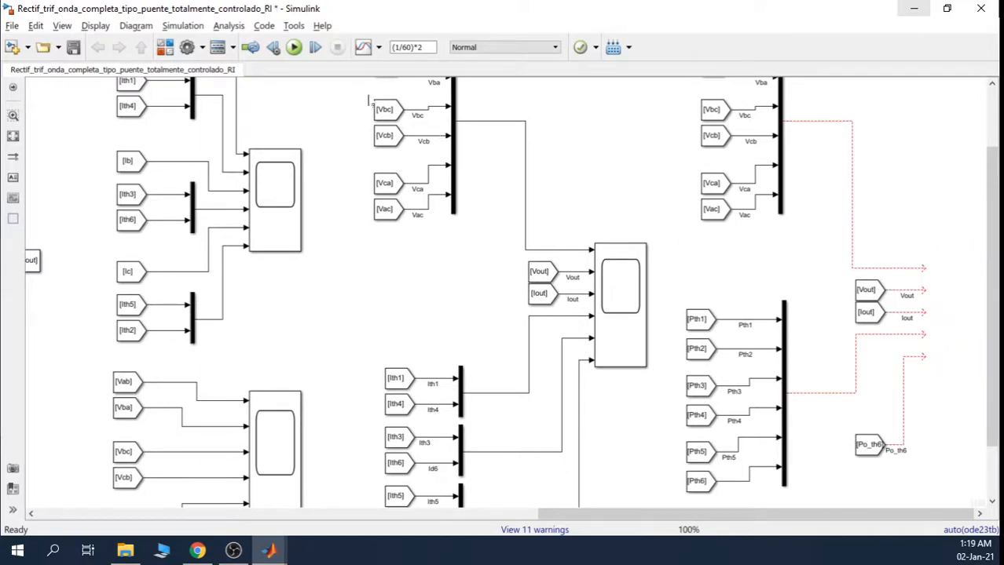
left_click(167, 49)
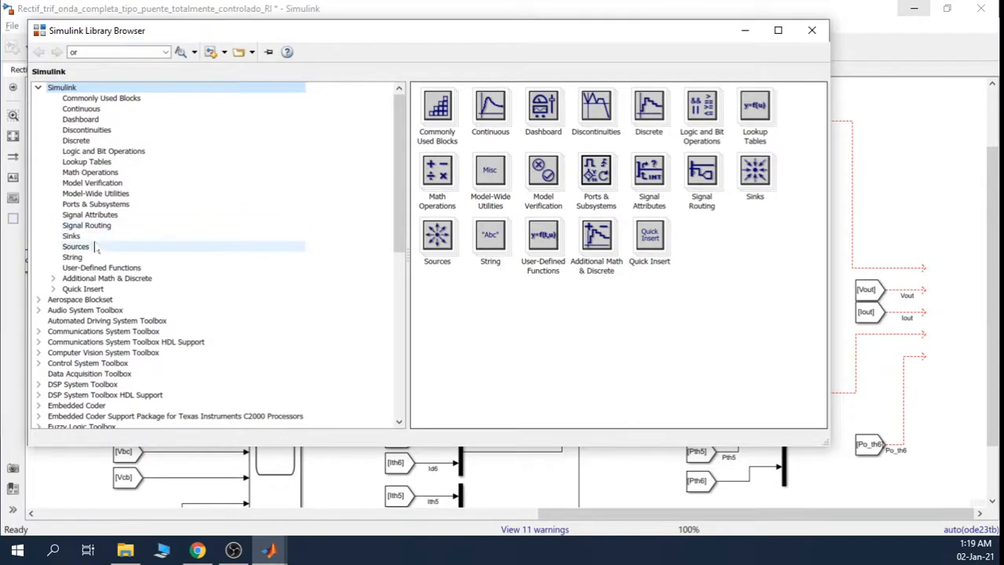
left_click(94, 247)
left_click(93, 237)
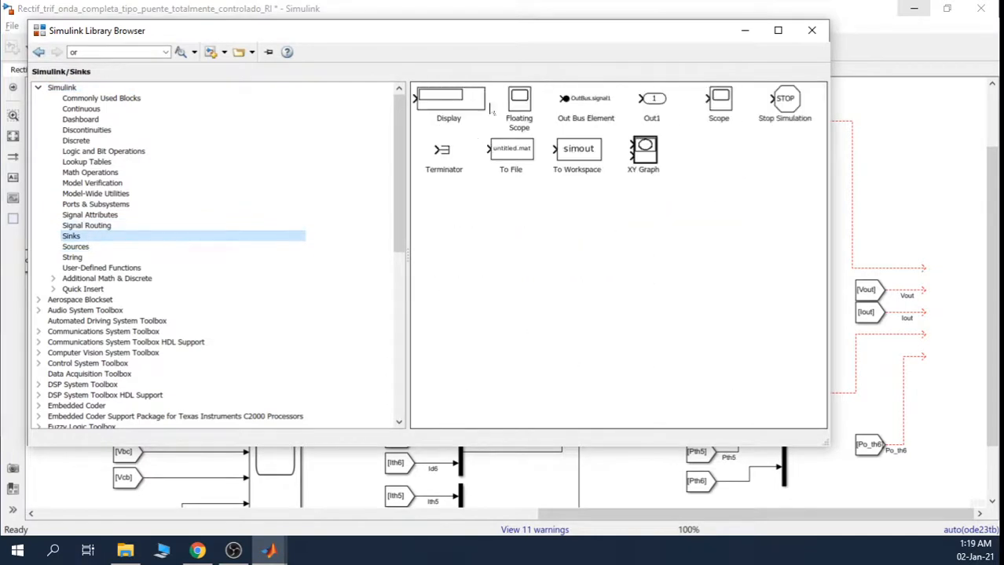
left_click_drag(721, 109, 964, 283)
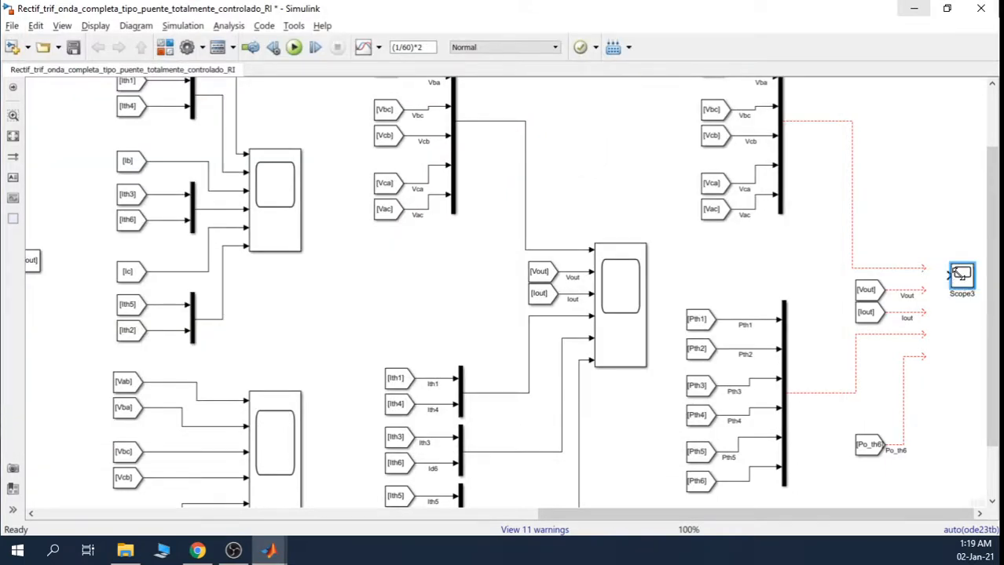
left_click(961, 189)
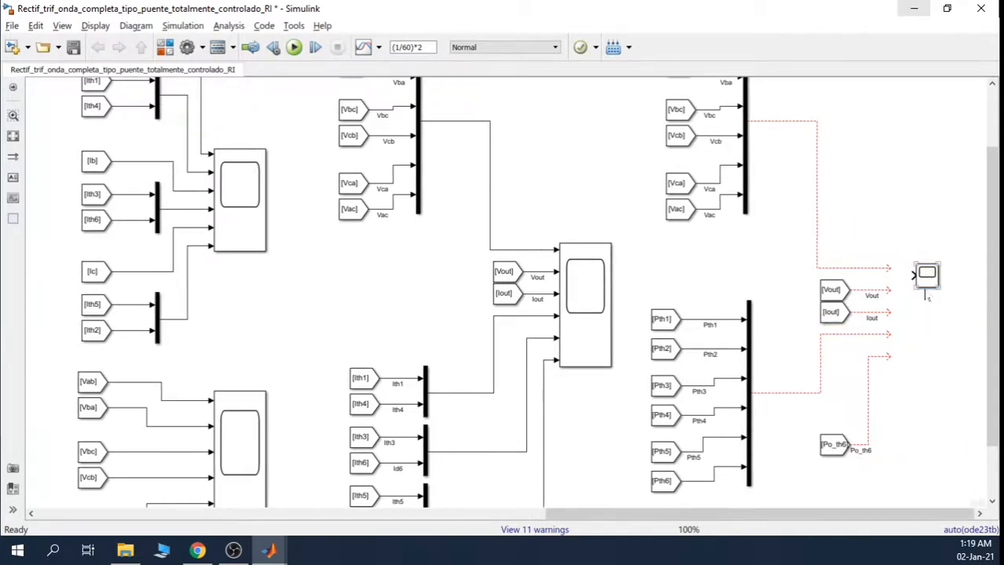
left_click_drag(927, 281, 904, 273)
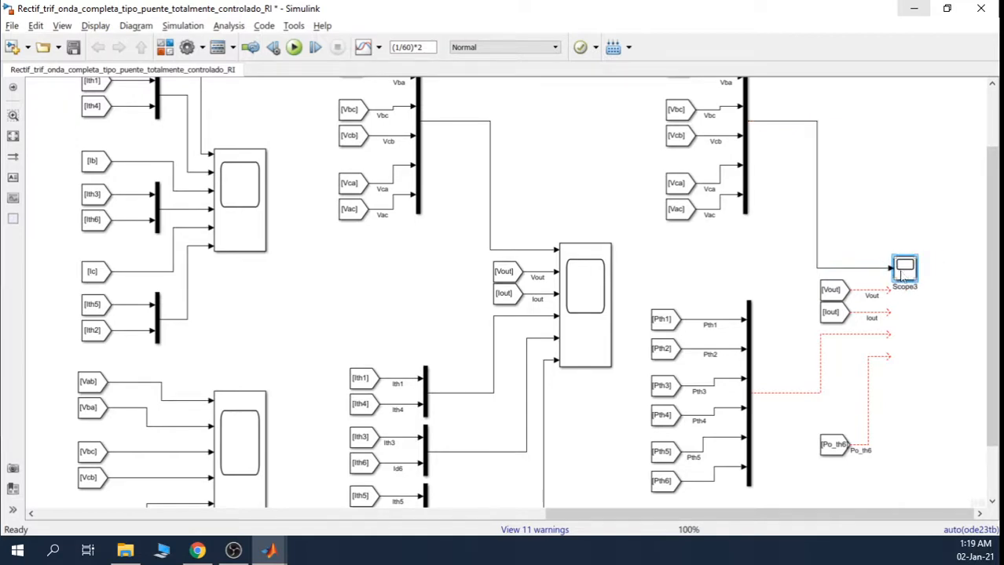
Run the simulation and open the new Scope3 to view the line-voltage waveforms.
left_click(894, 210)
left_click(294, 48)
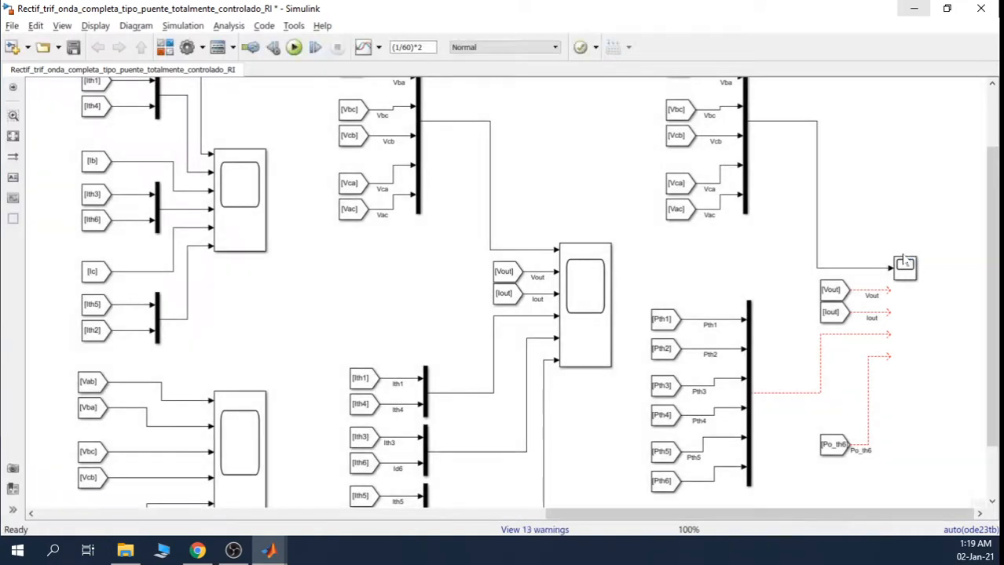
left_click(911, 273)
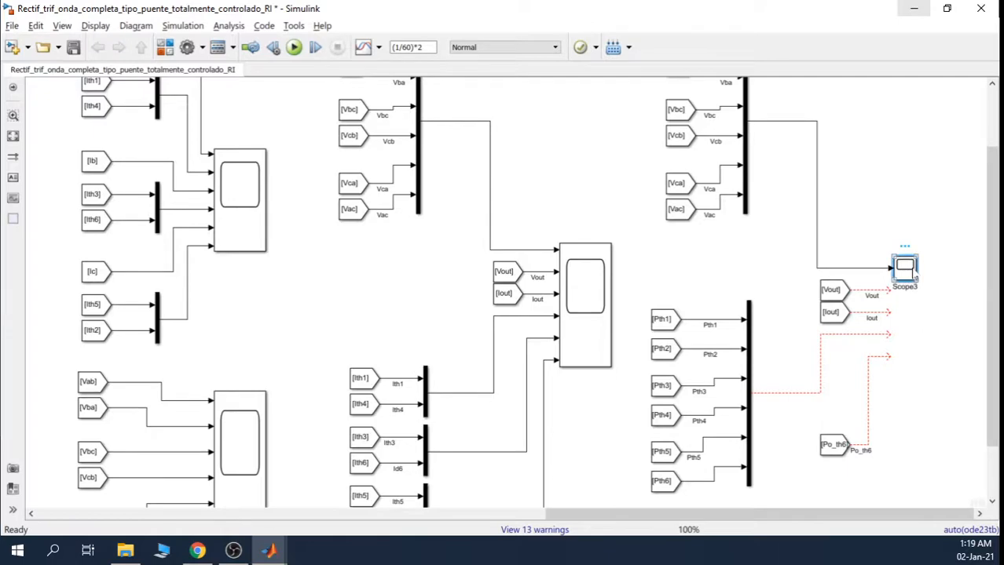
double_click(911, 273)
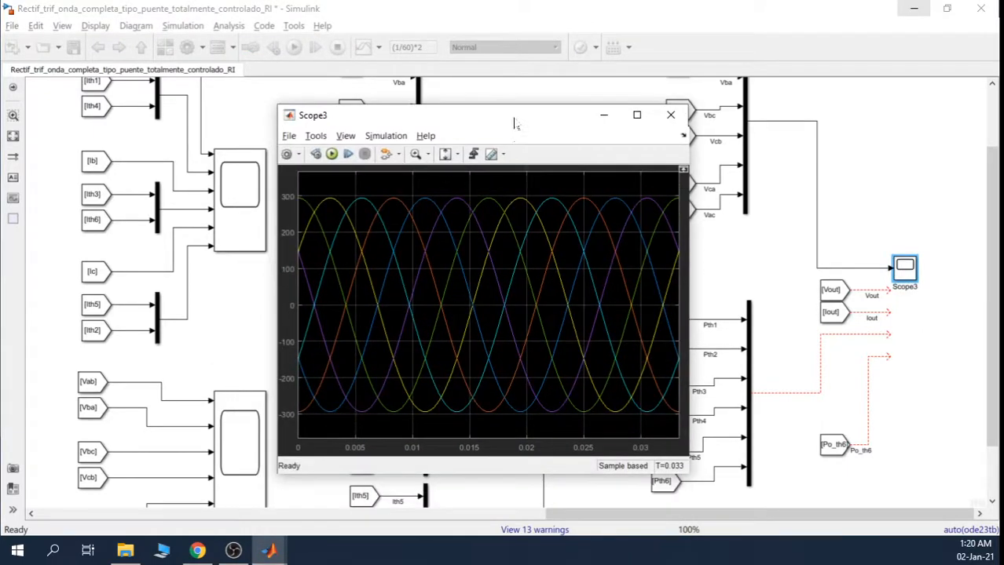
Configure Scope3 with 2 input ports and a layout of two vertically stacked displays.
left_click(286, 154)
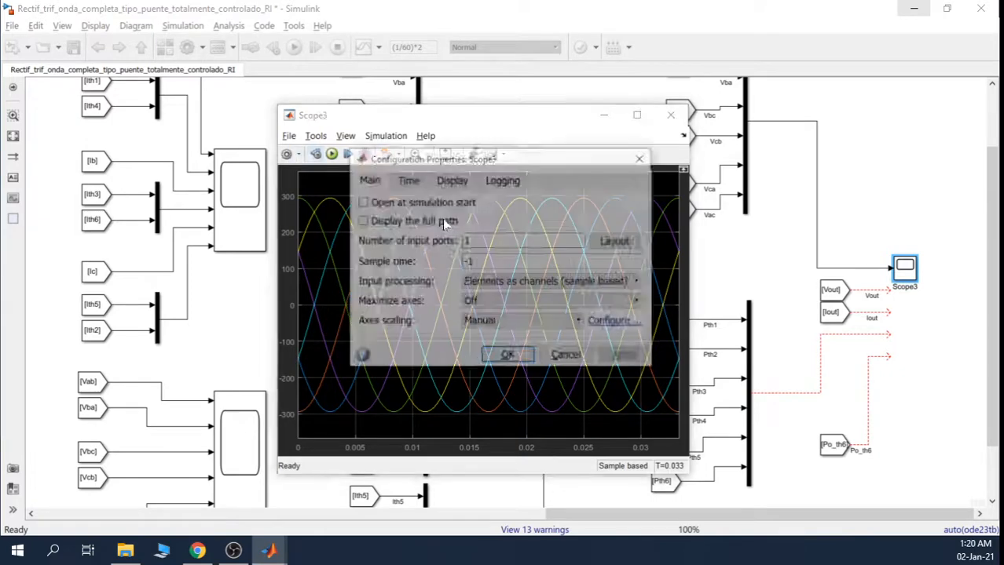
double_click(467, 240)
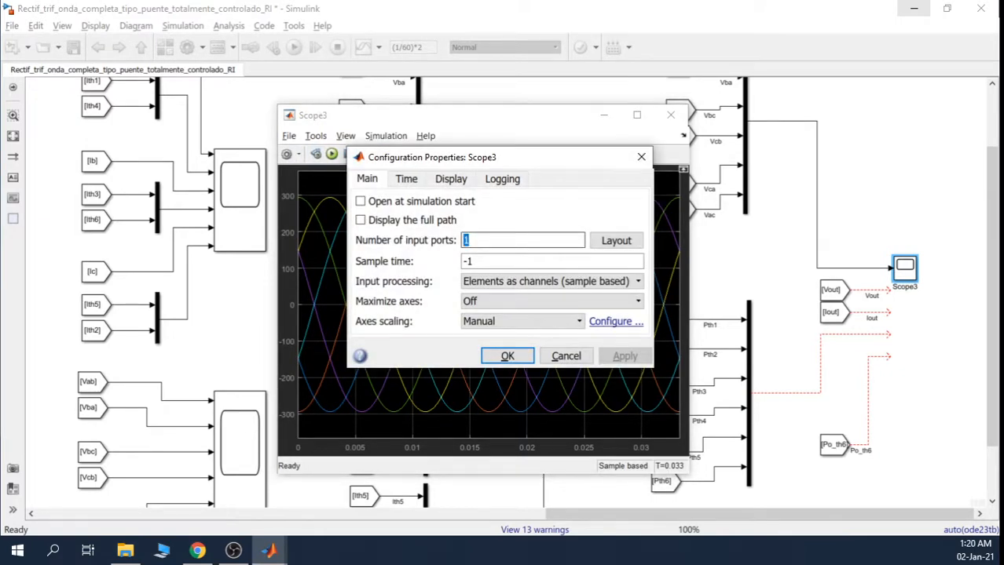
type("2")
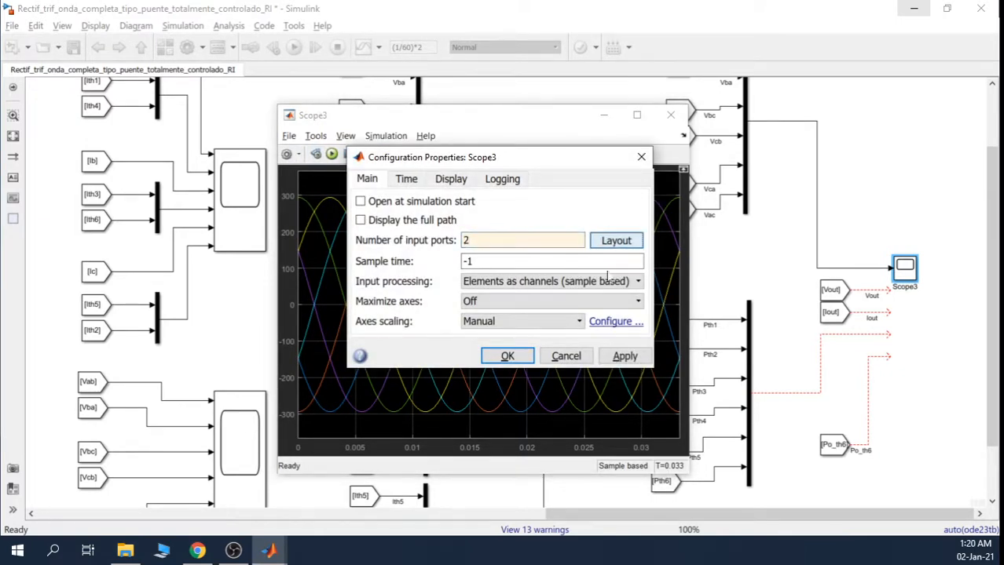
left_click(616, 241)
left_click(664, 302)
left_click(615, 357)
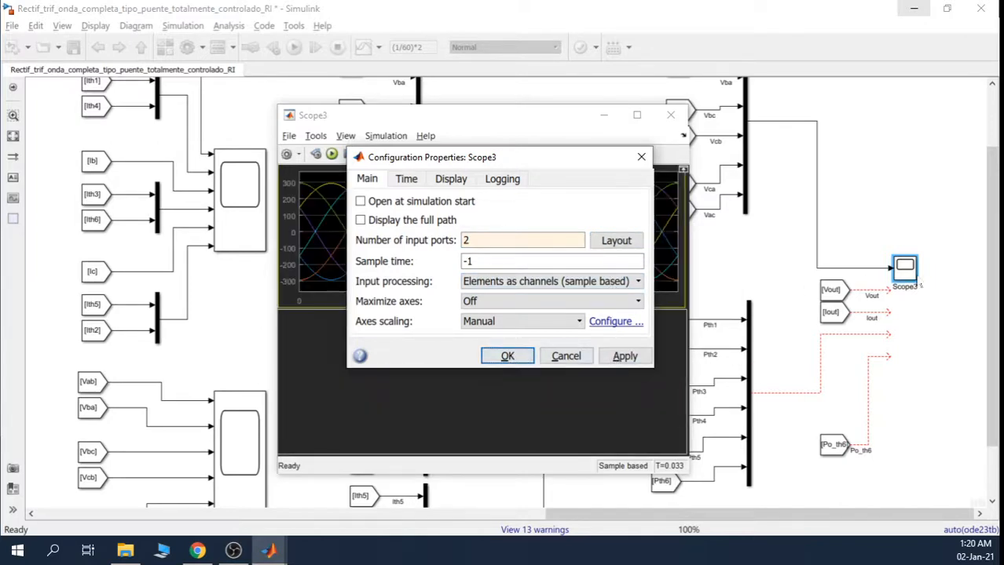
left_click(507, 356)
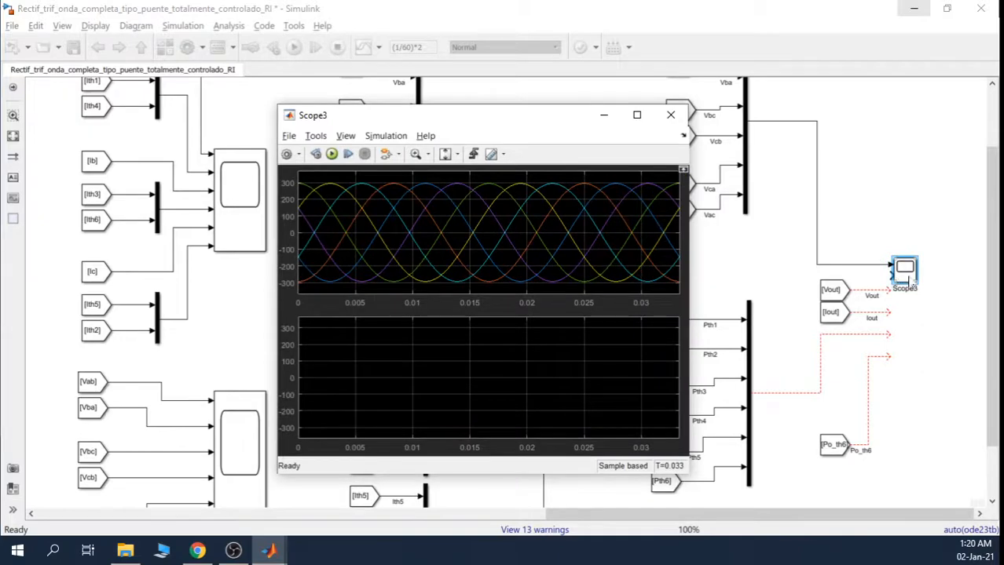
Connect the Vout signal to Scope3's second input, rerun the simulation, and view the scope's two plots before closing it.
mouse_move(907, 275)
left_mouse_down()
mouse_move(921, 276)
mouse_move(890, 272)
mouse_move(893, 289)
mouse_move(876, 288)
mouse_move(889, 290)
left_mouse_up()
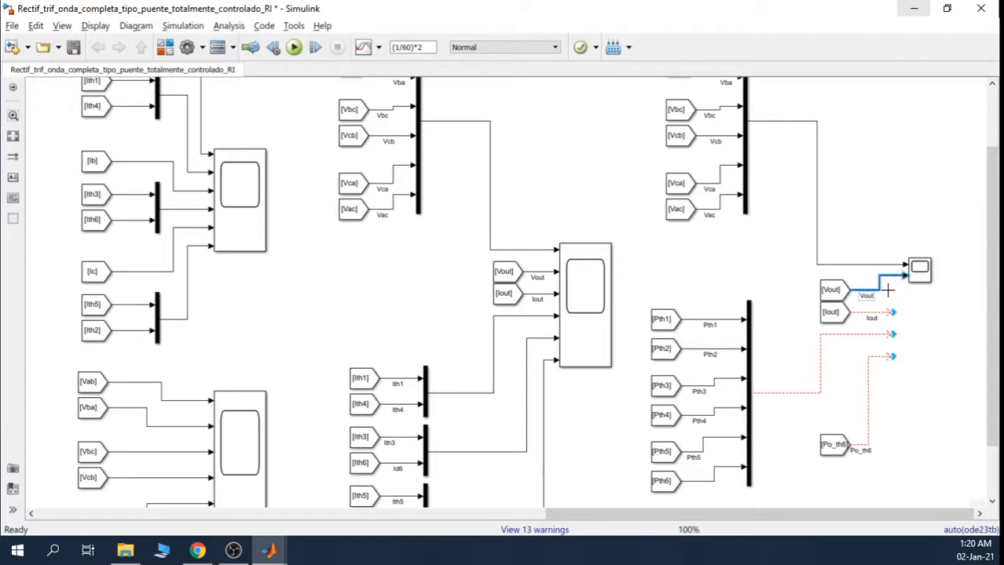
left_click(293, 47)
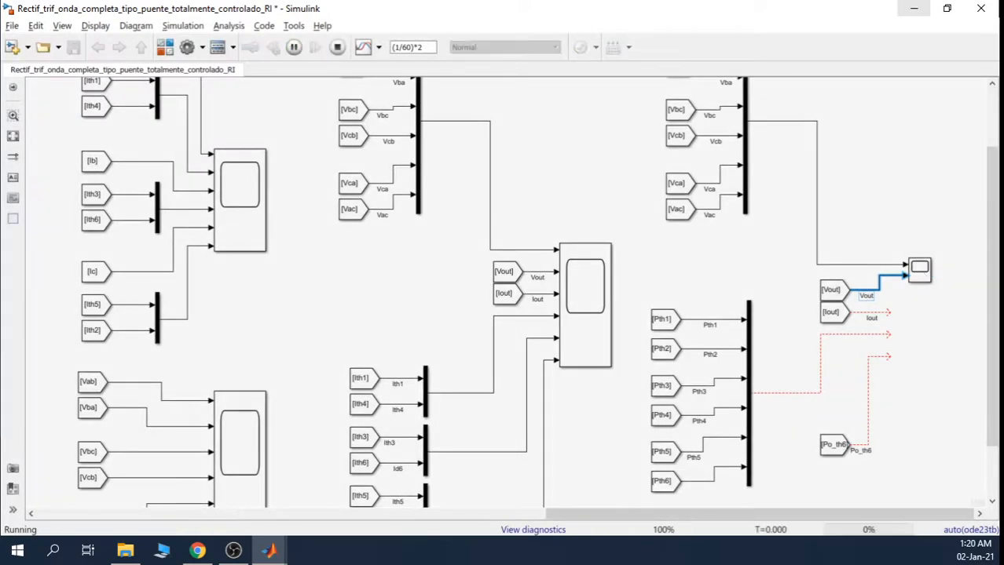
double_click(921, 272)
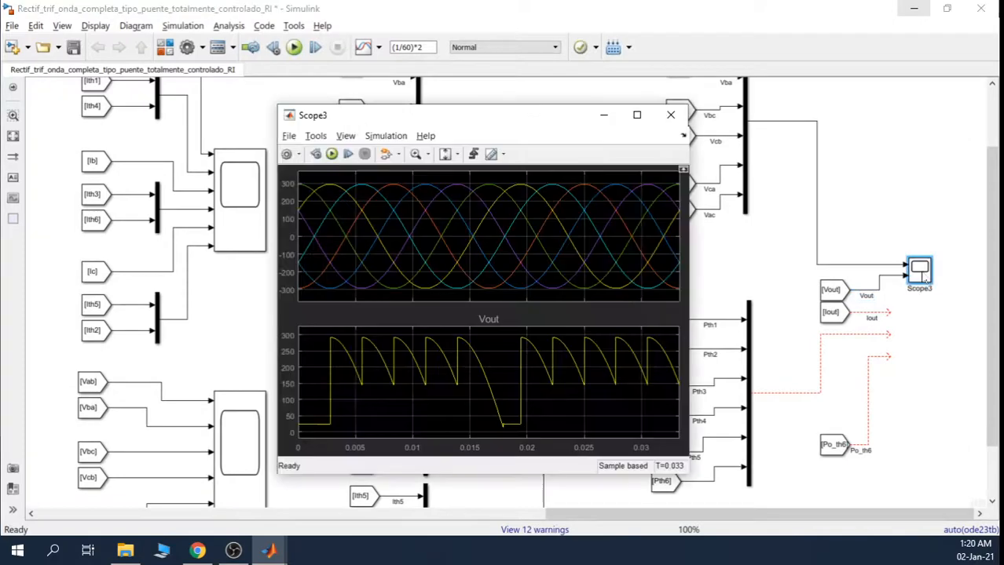
left_click(671, 115)
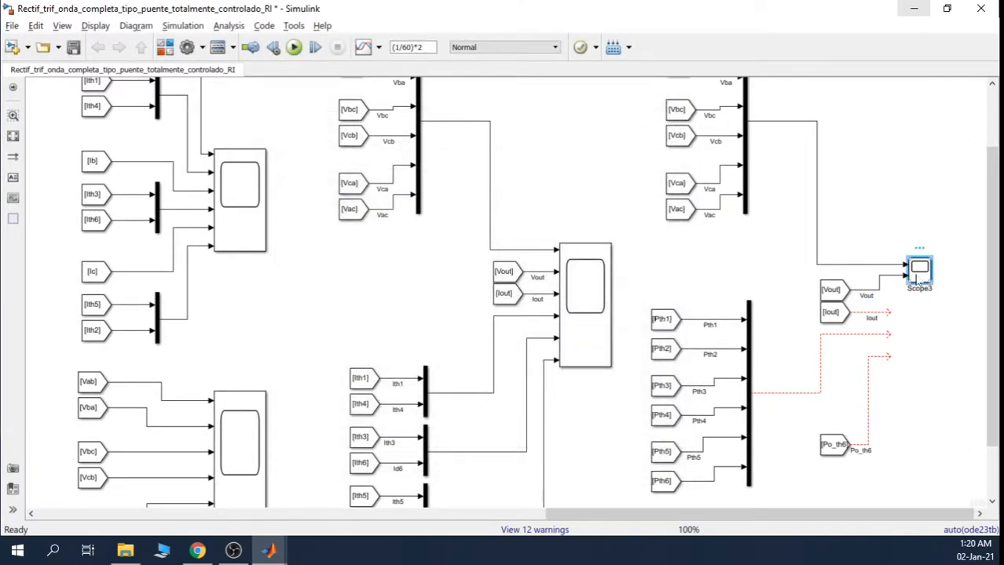
Configure Scope3 with 4 input ports and a layout of four vertically stacked displays.
double_click(918, 280)
left_click(287, 154)
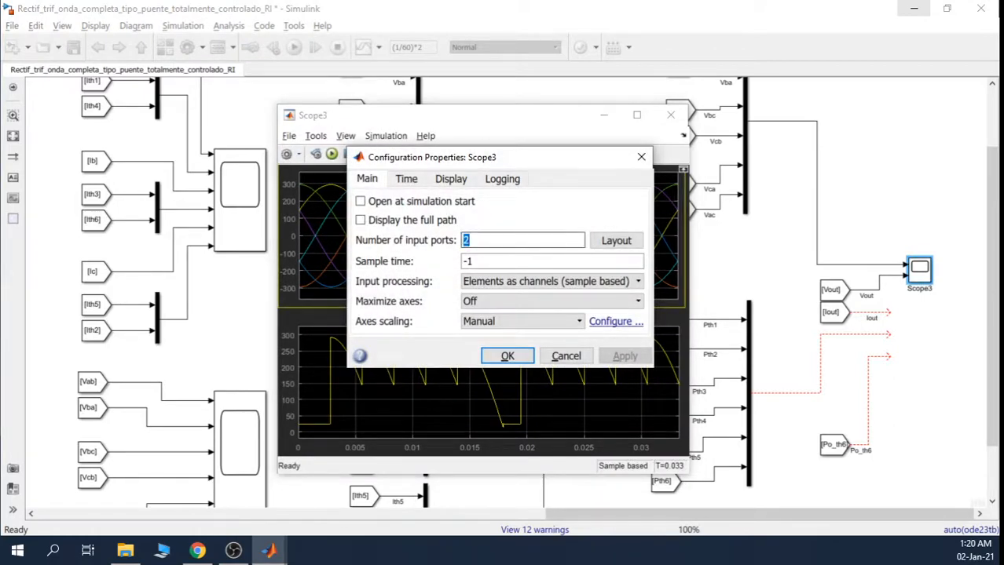
type("5")
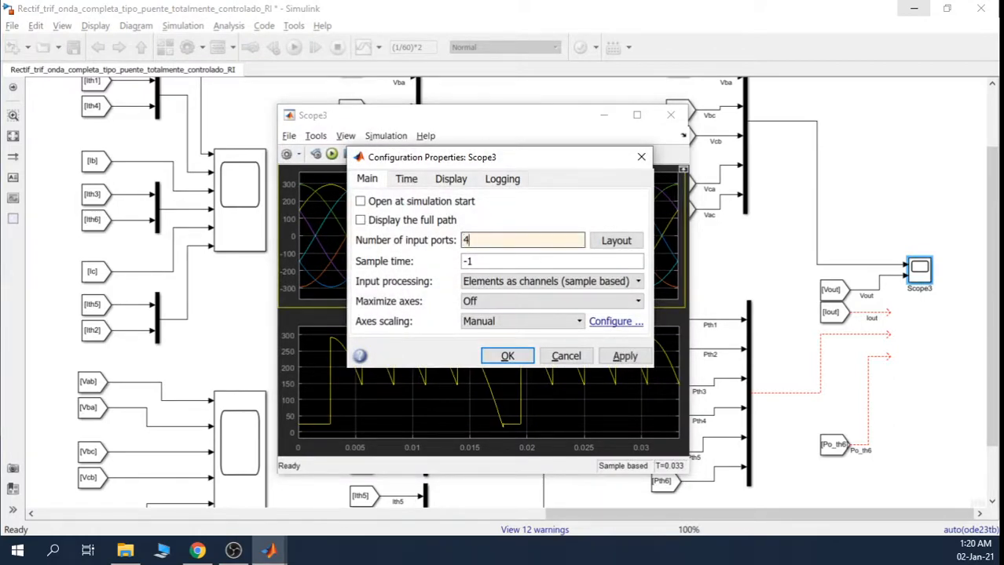
left_click(616, 240)
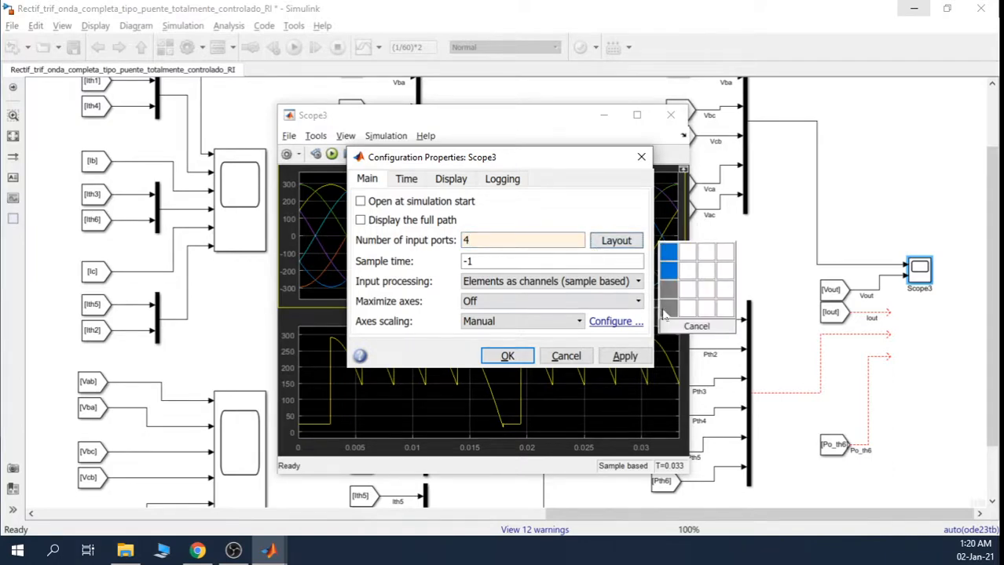
left_click(663, 315)
left_click(624, 356)
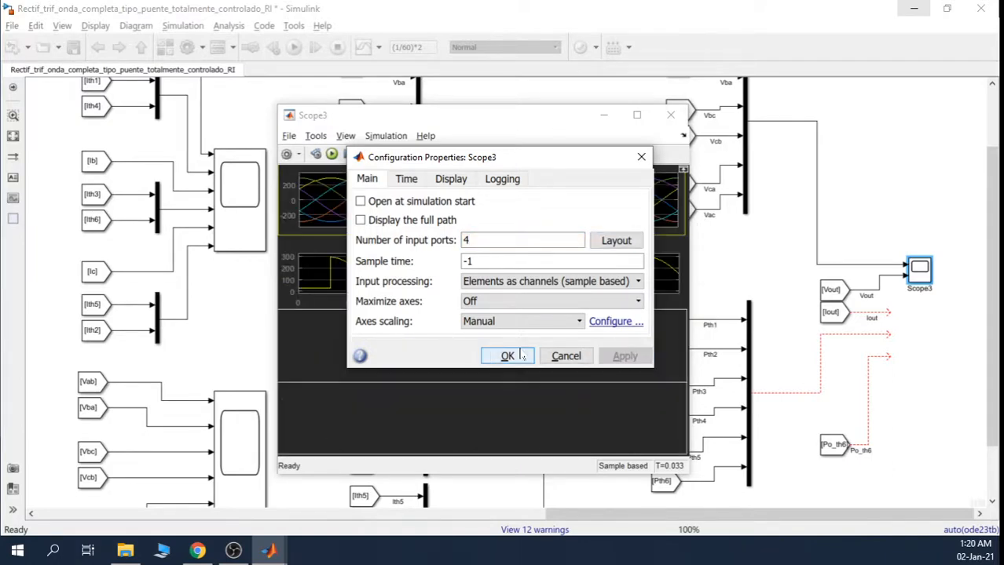
left_click(508, 356)
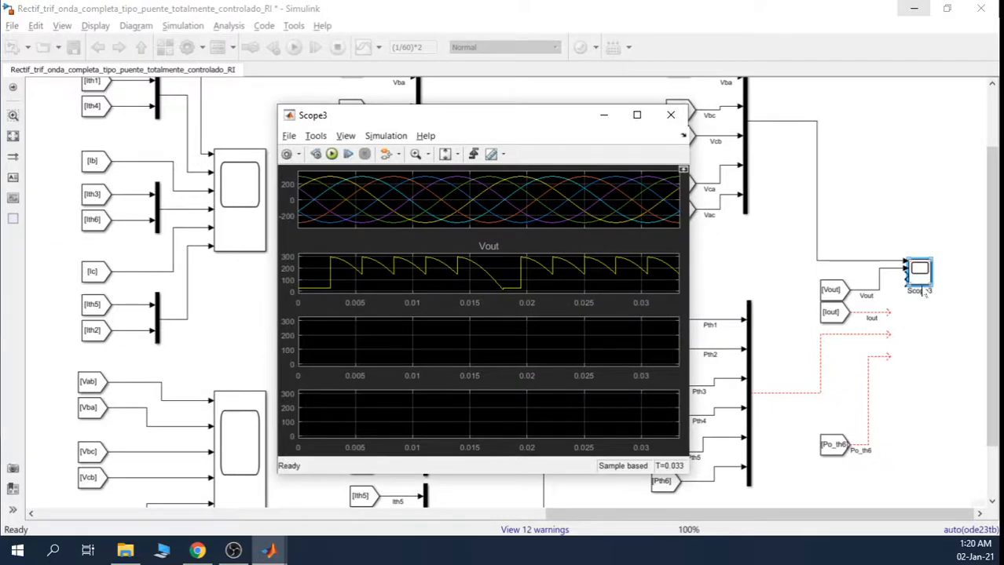
Enlarge the Scope3 block and connect the Iout signal and the Pth1–Pth6 mux output to its third and fourth inputs.
left_click(929, 291)
left_click_drag(929, 291, 940, 333)
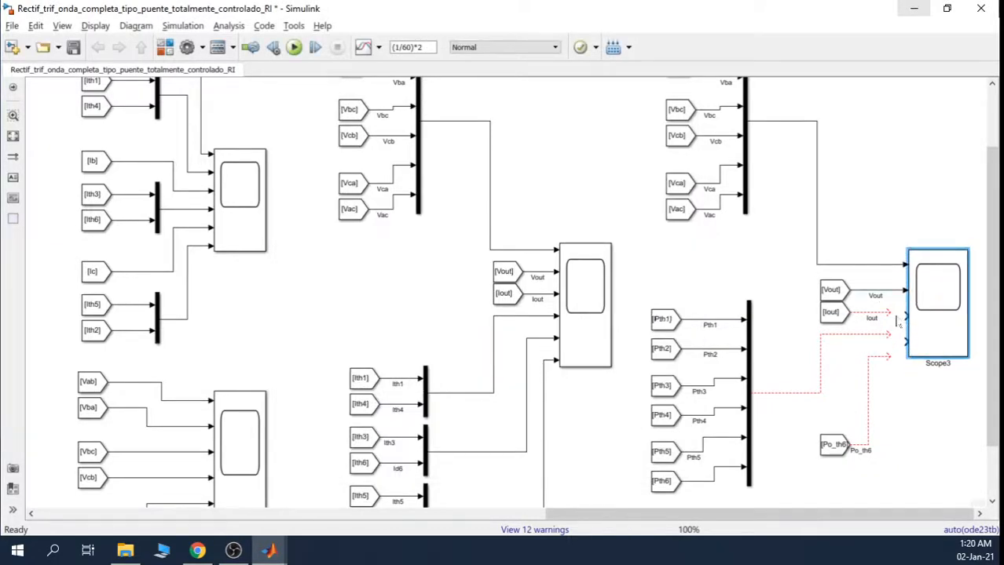
left_click_drag(905, 316, 904, 340)
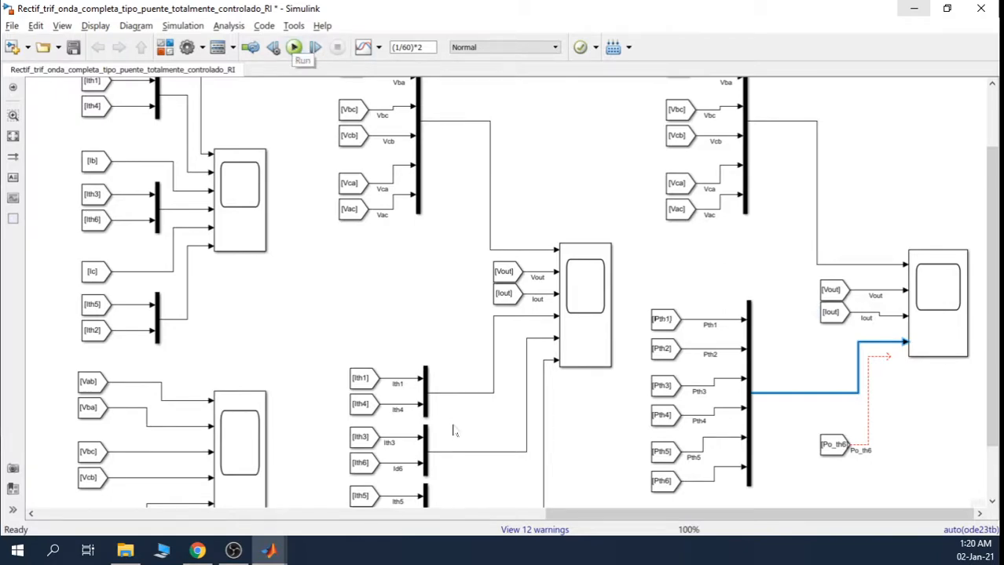
Add a Constant block from the Simulink Sources library near TH6 and connect it to the unconnected Pth6 Goto tag.
left_click_drag(588, 513, 628, 482)
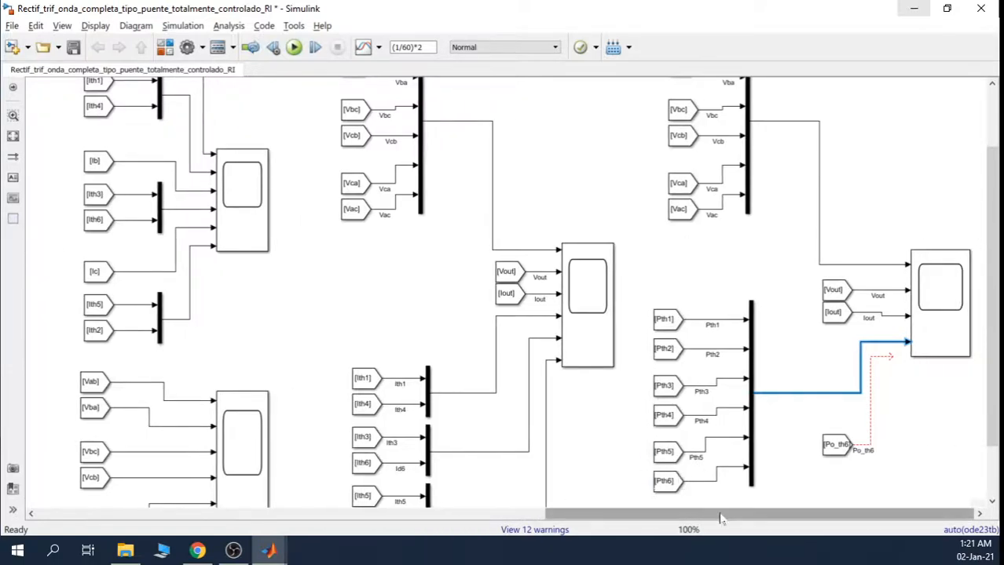
left_click_drag(722, 514, 373, 504)
mouse_move(351, 415)
left_mouse_down()
mouse_move(344, 457)
mouse_move(343, 414)
left_mouse_up()
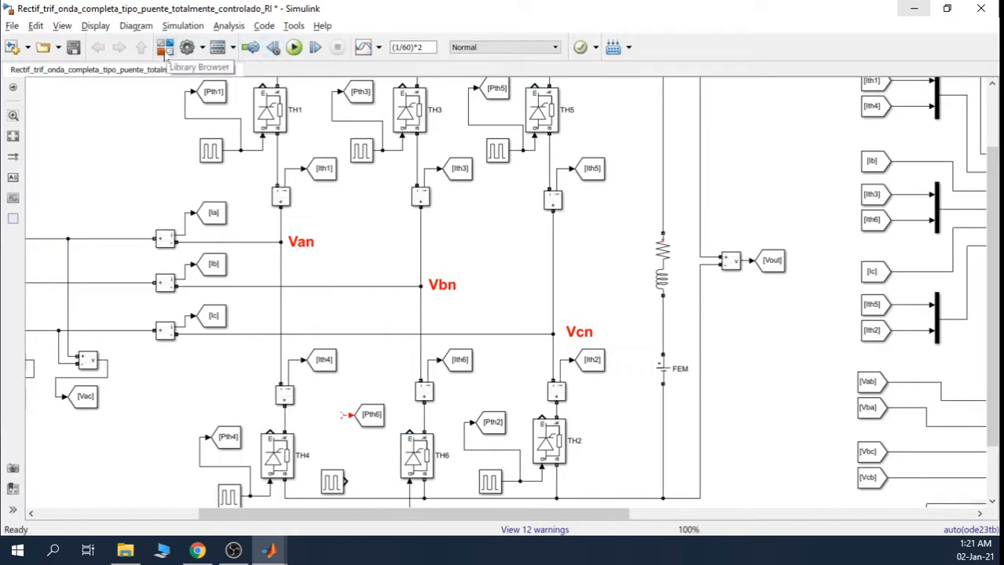
left_click(164, 49)
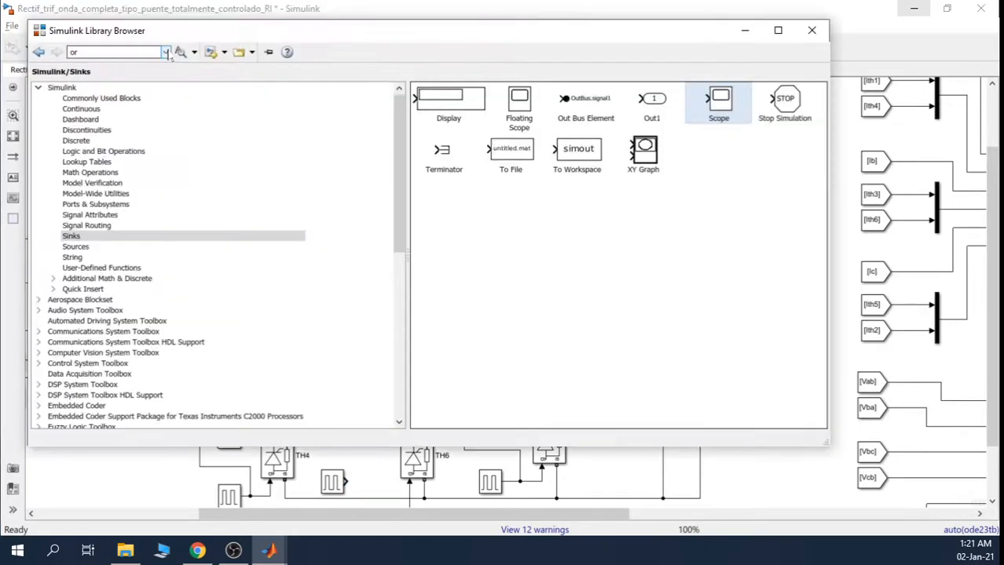
left_click(78, 248)
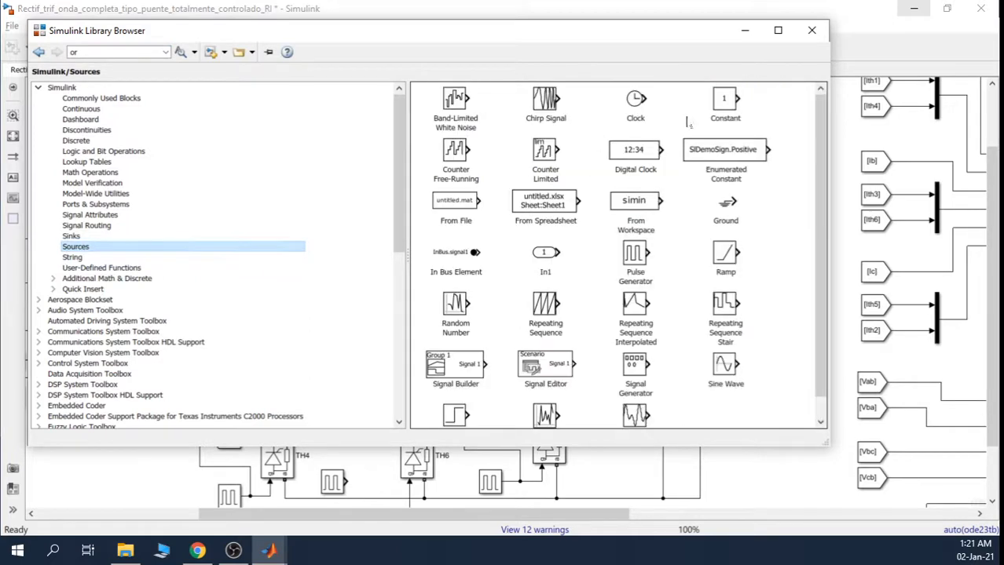
left_click_drag(721, 105, 376, 463)
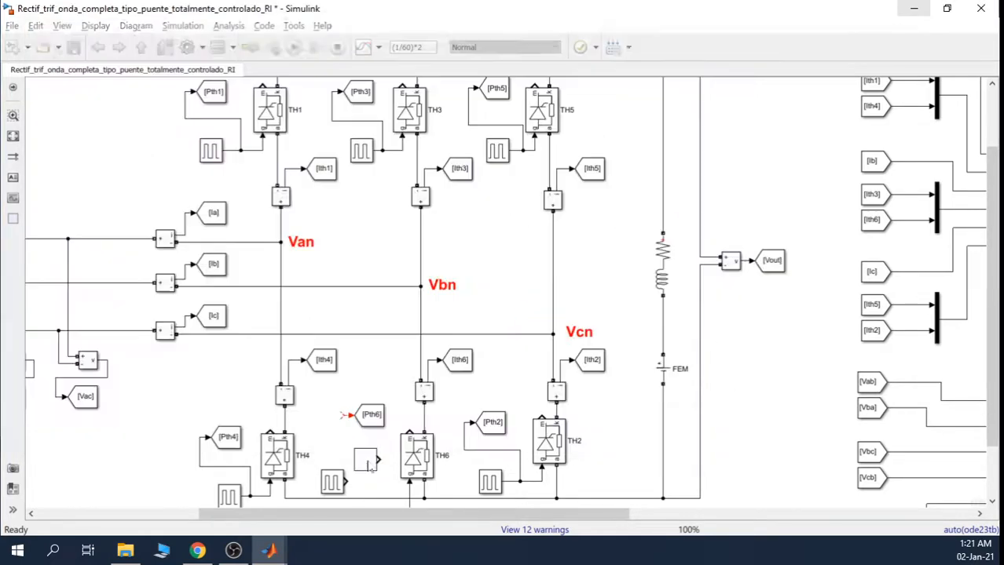
double_click(368, 460)
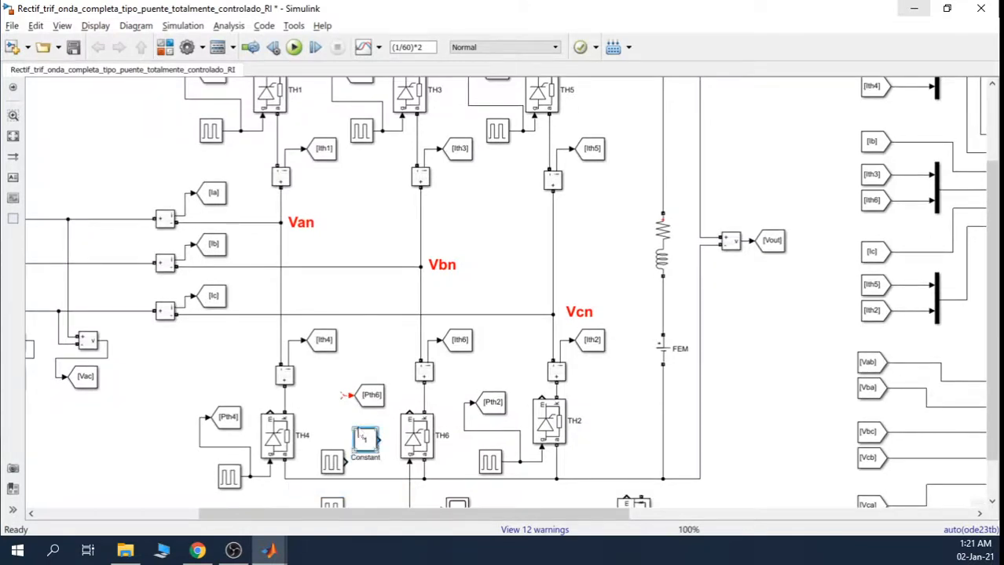
left_click_drag(372, 441, 340, 398)
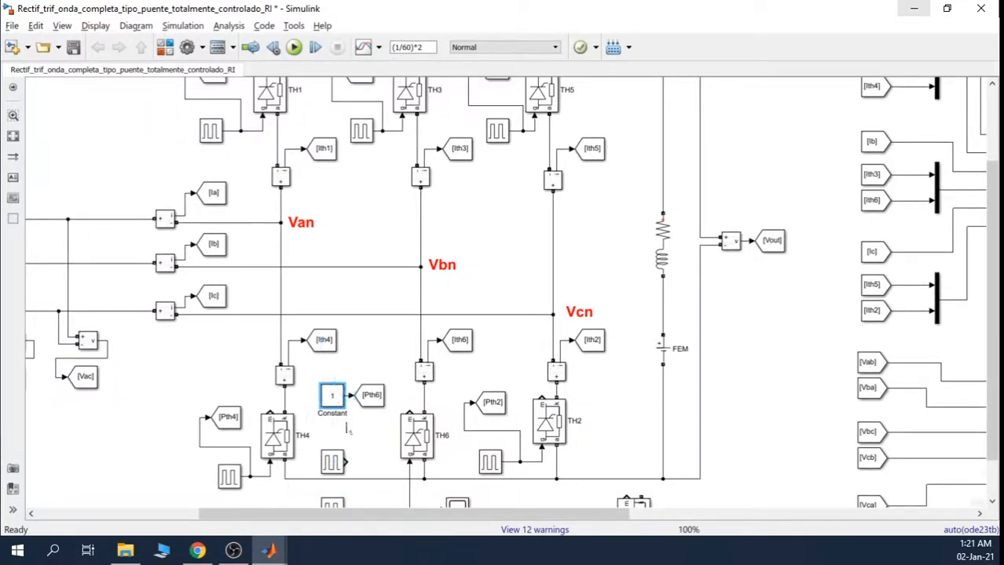
left_click(345, 428)
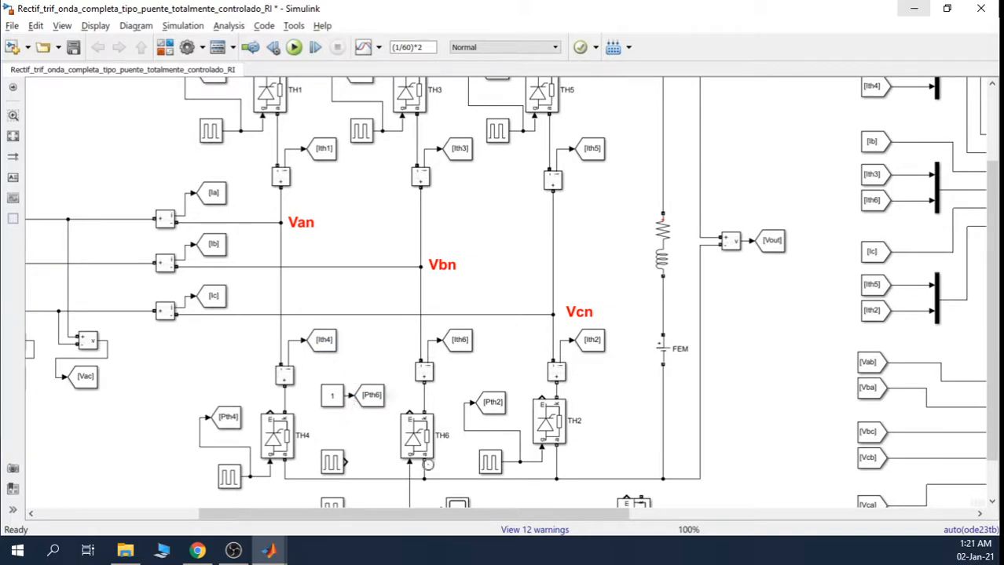
Run the simulation, view the line-voltage, Vout, Iout and firing-pulse plots in Scope3, and close the scope.
left_click_drag(436, 515, 785, 514)
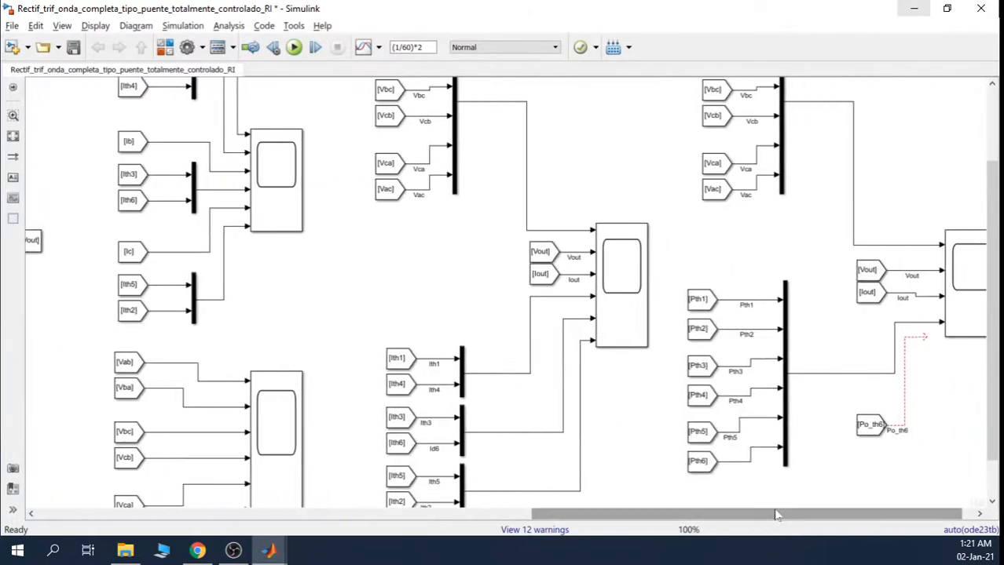
left_click(294, 47)
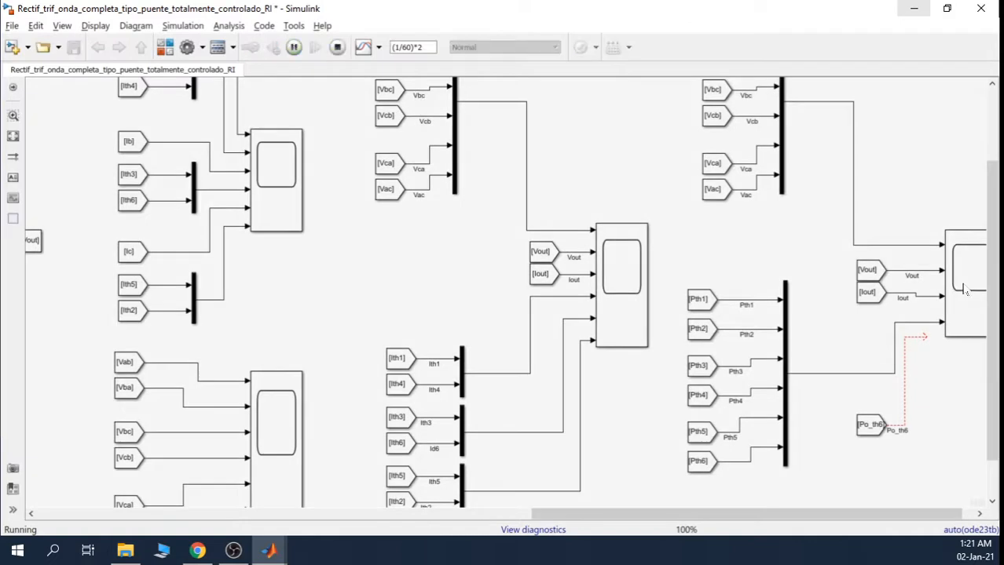
double_click(965, 292)
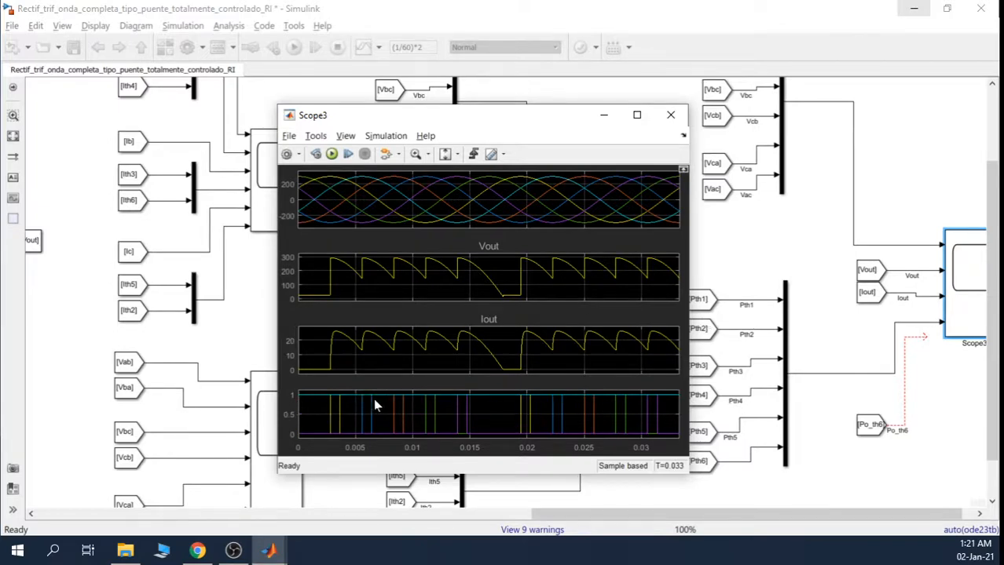
left_click(670, 115)
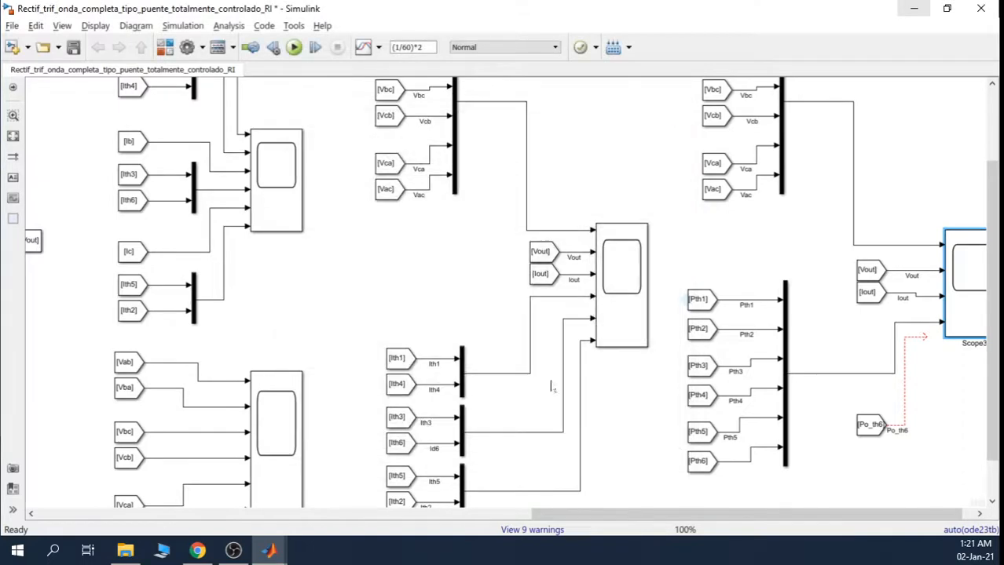
Set the value of the Constant block feeding the Pth6 tag to 0.
left_click_drag(663, 511, 352, 512)
double_click(284, 395)
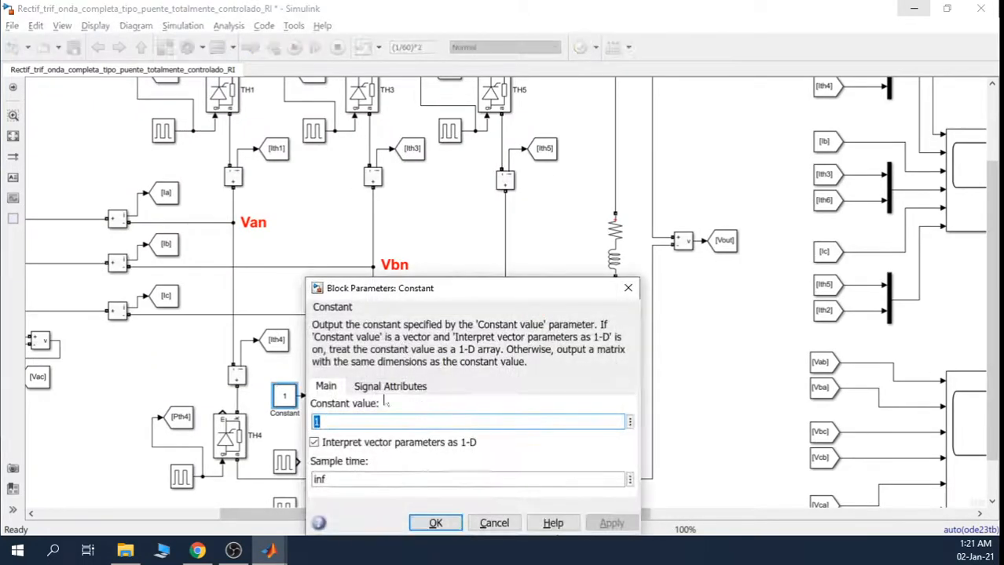
type("0")
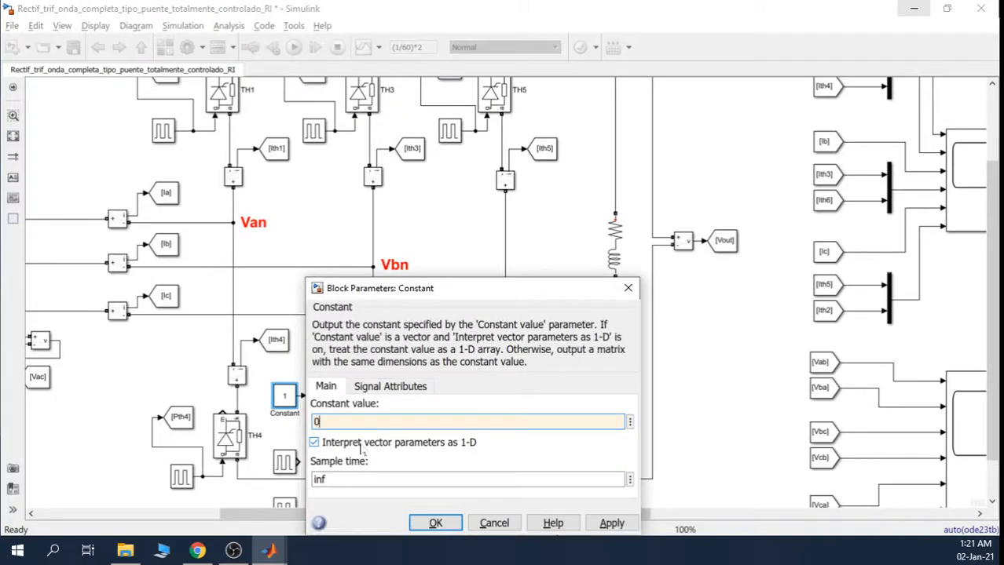
left_click(609, 523)
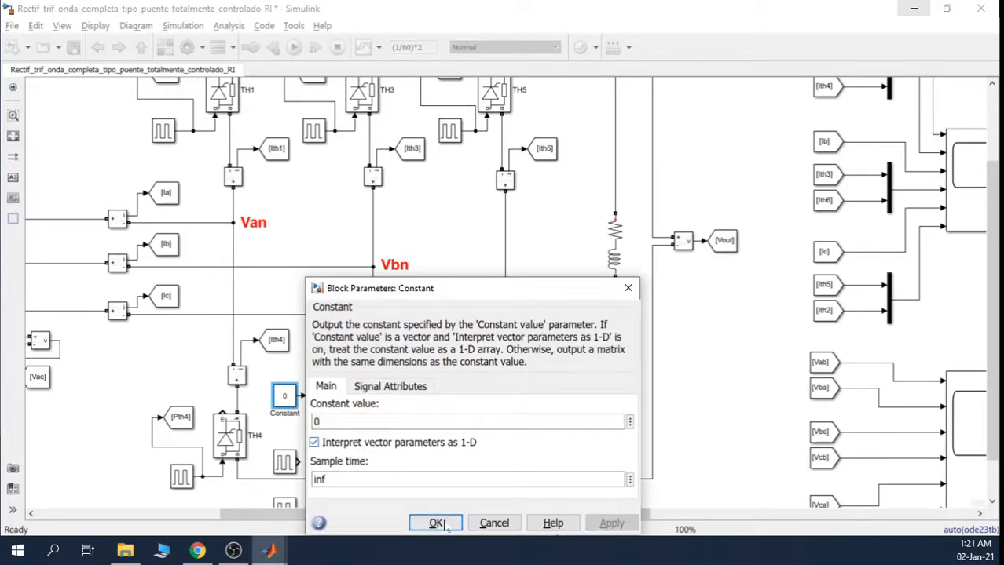
left_click(436, 523)
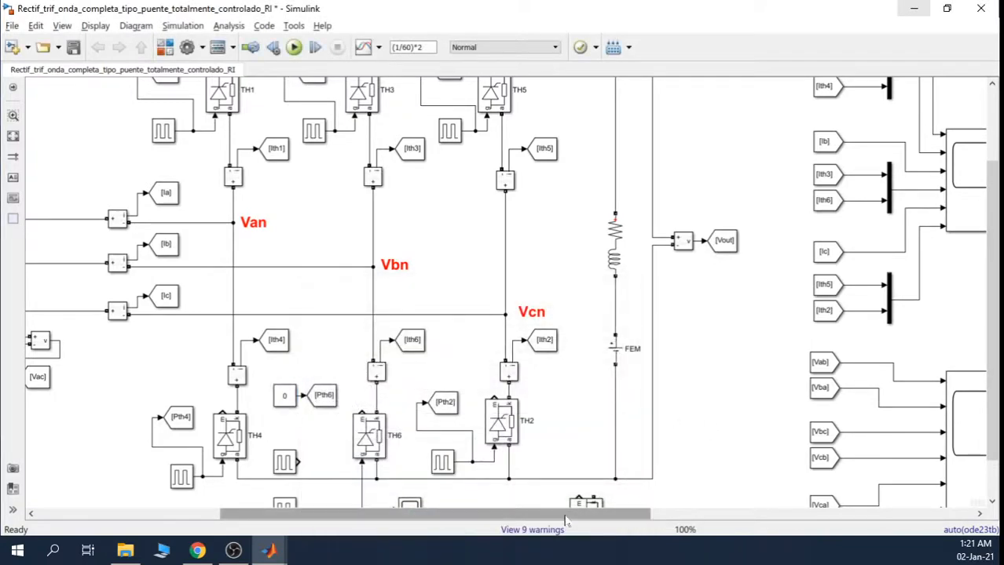
Configure Scope3 for 5 input ports and a layout of five vertically stacked displays.
left_click_drag(565, 515, 908, 518)
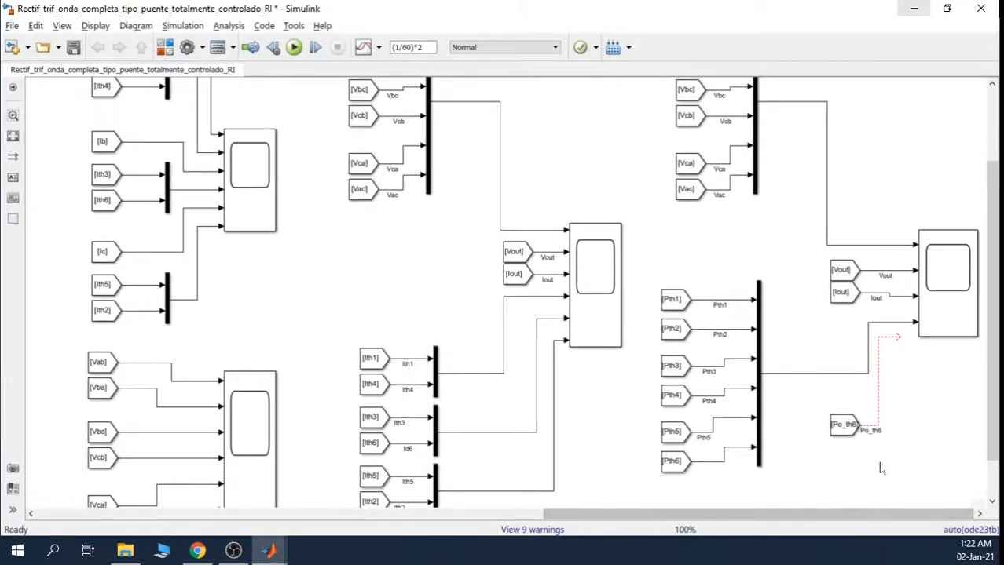
left_click(958, 292)
double_click(958, 292)
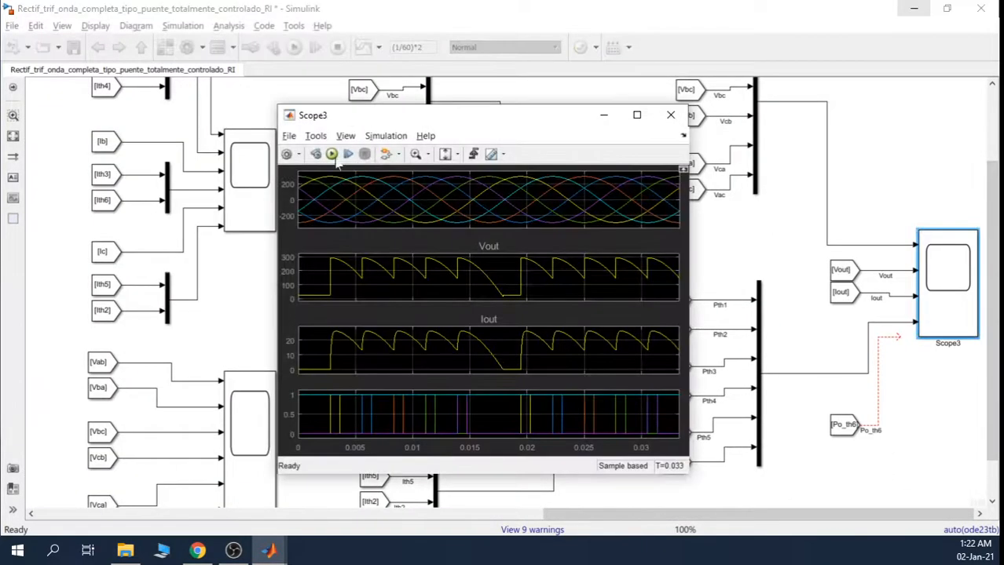
left_click(286, 155)
double_click(477, 240)
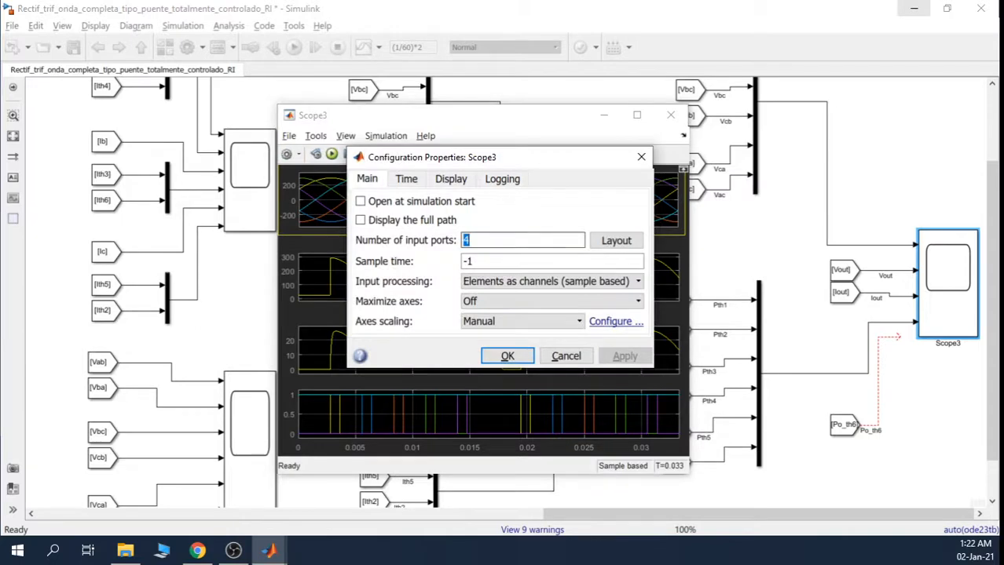
type("5")
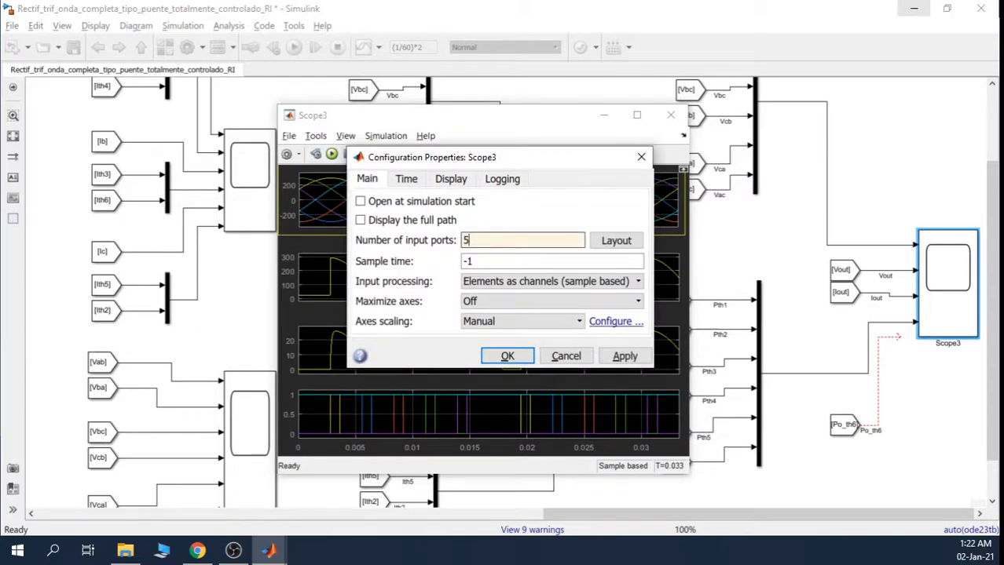
left_click(613, 241)
left_click_drag(673, 318, 675, 330)
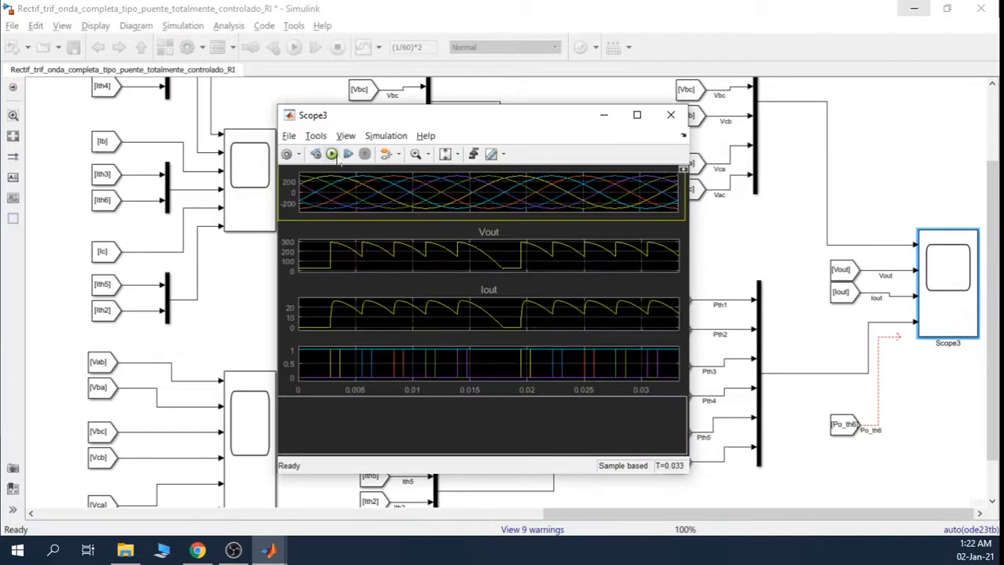
Rerun the simulation, close and reopen Scope3, and set its number of input ports to 5 again.
left_click(336, 156)
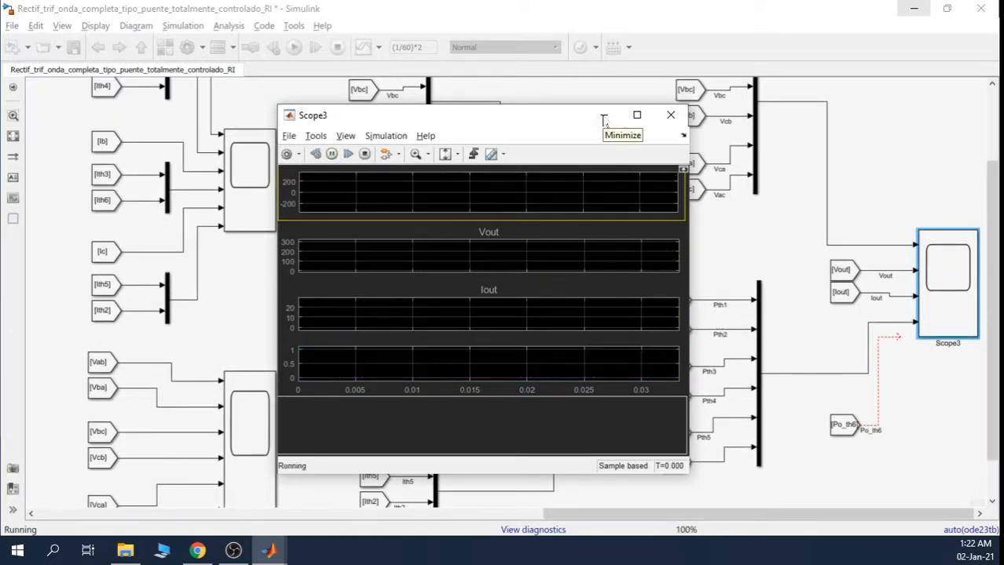
left_click(669, 115)
double_click(952, 313)
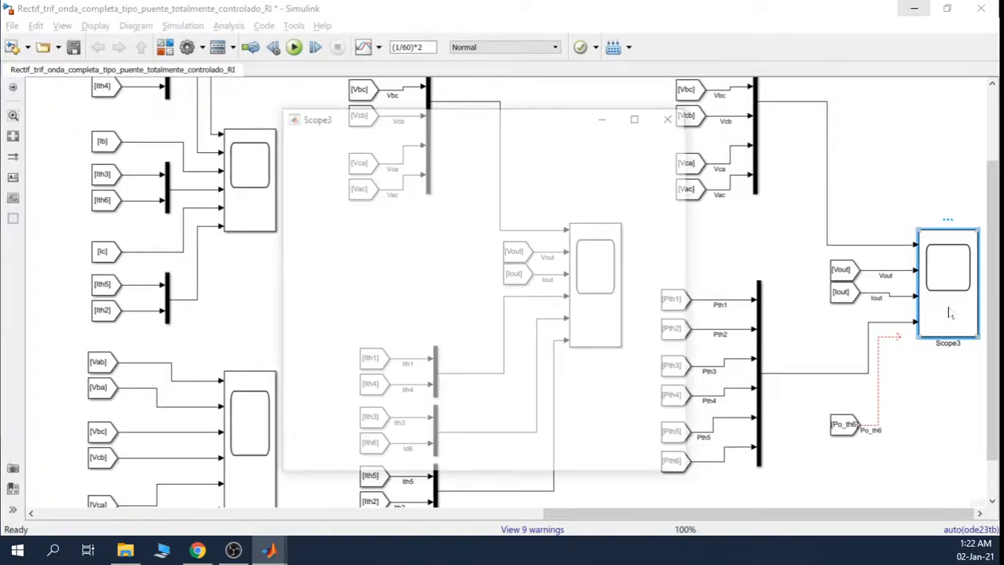
left_click(286, 153)
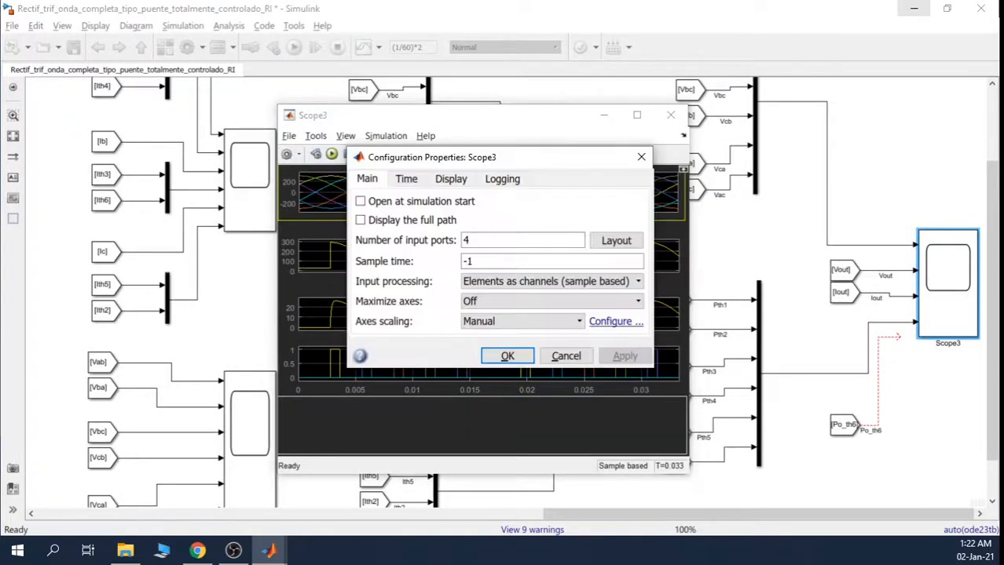
type("5")
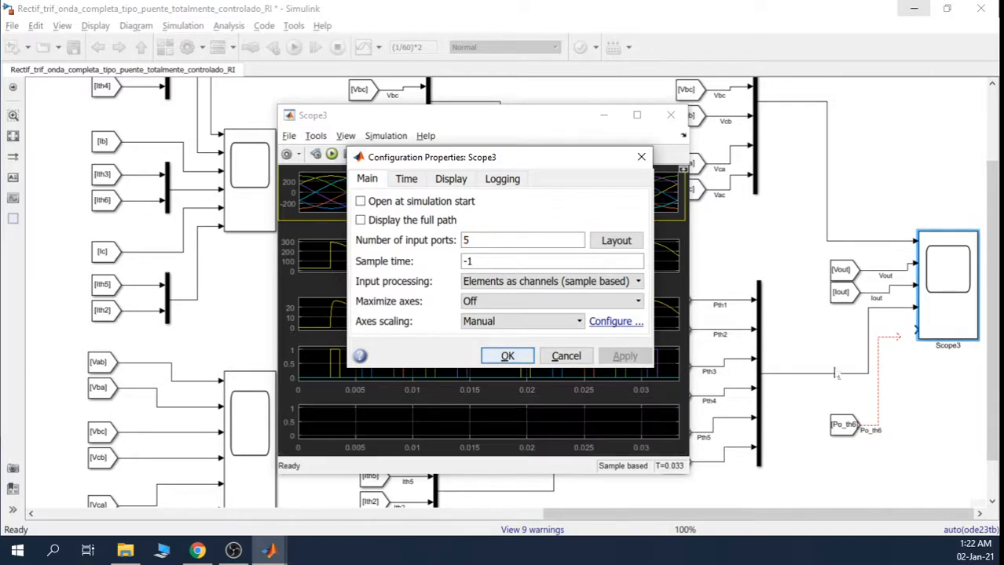
left_click(506, 356)
Connect the Po_th6 signal to Scope3's fifth input and run the simulation.
left_click_drag(902, 339, 903, 333)
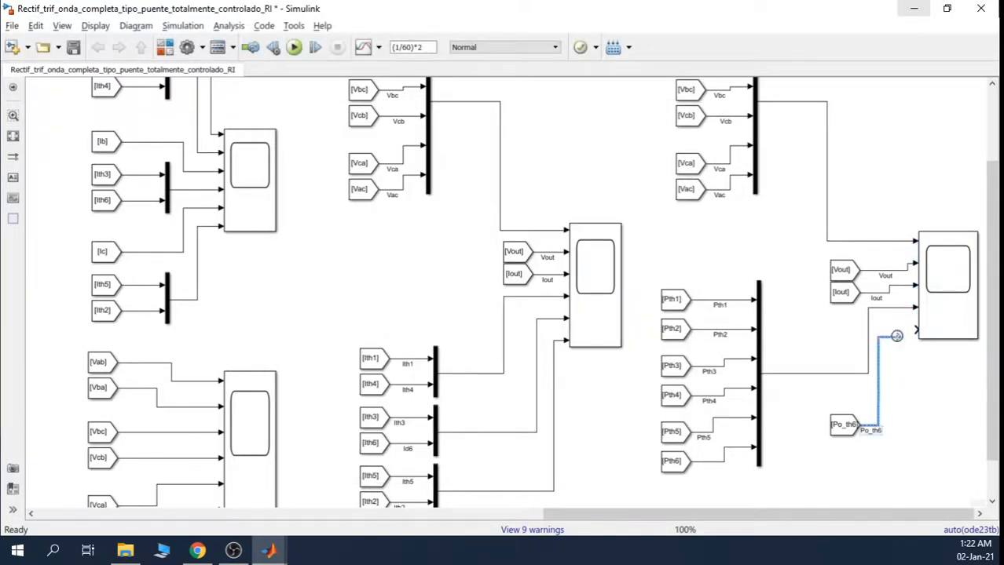
left_click(910, 406)
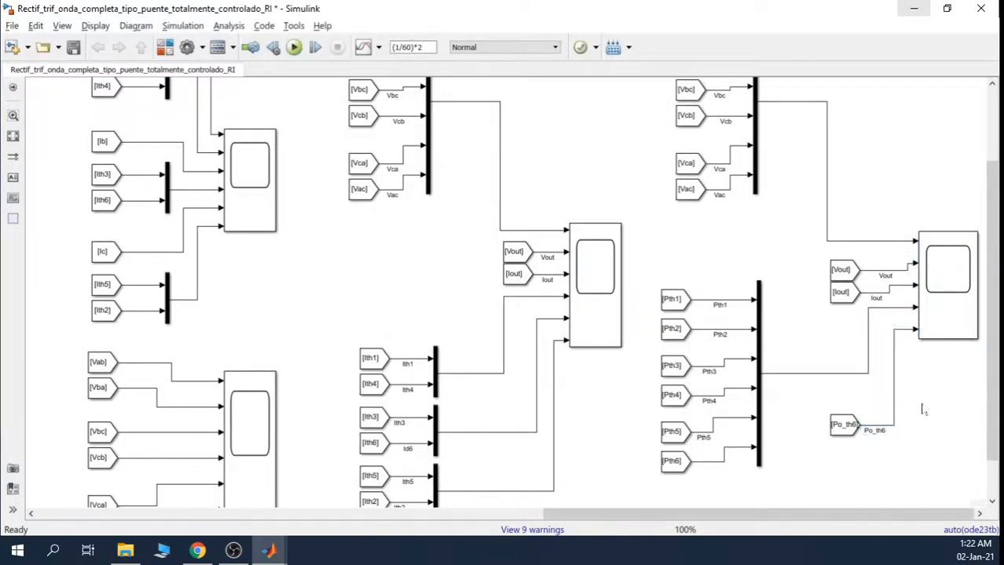
left_click(939, 316)
left_click(294, 47)
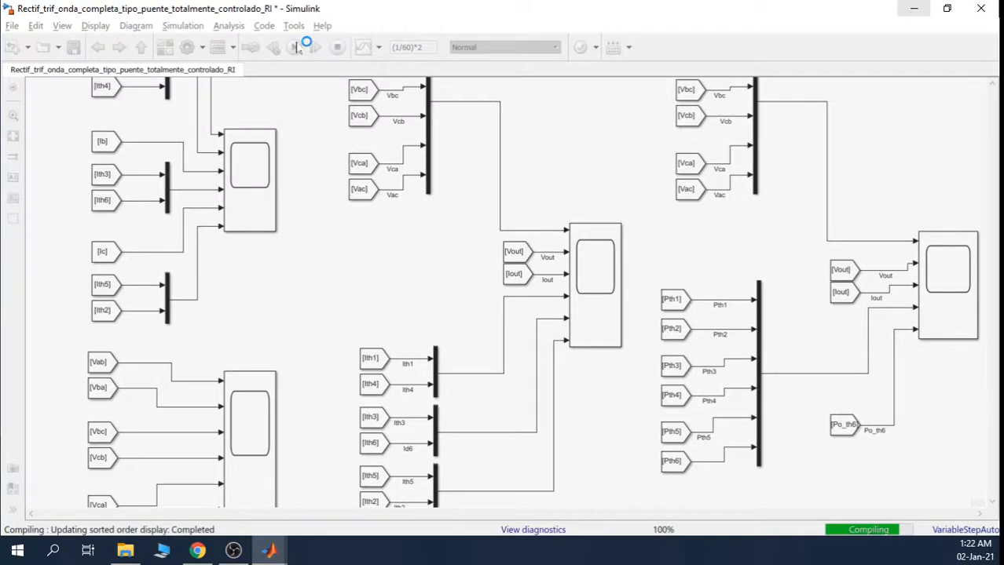
Open Scope3 in a maximized window and show the legends on its five displays.
double_click(950, 297)
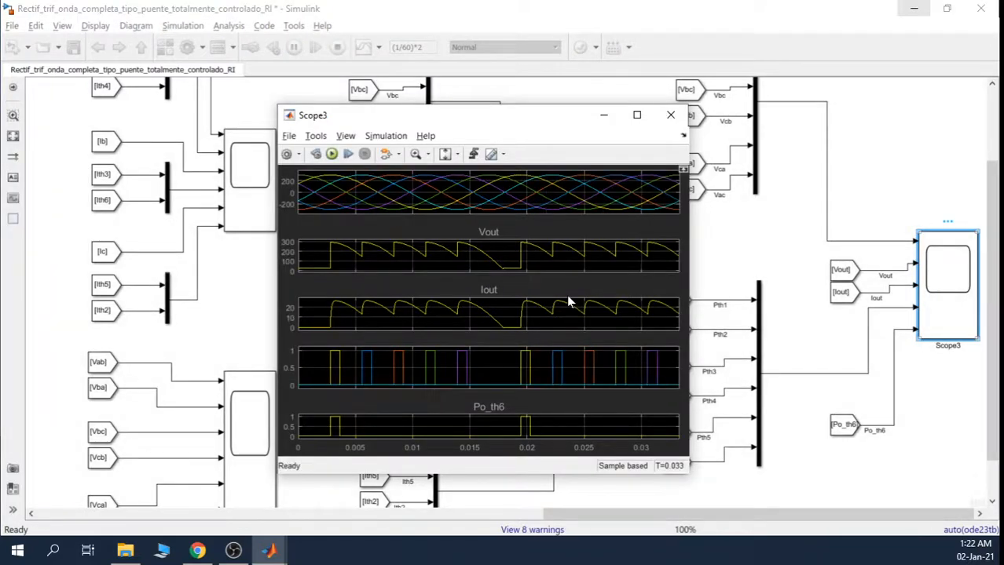
left_click(636, 116)
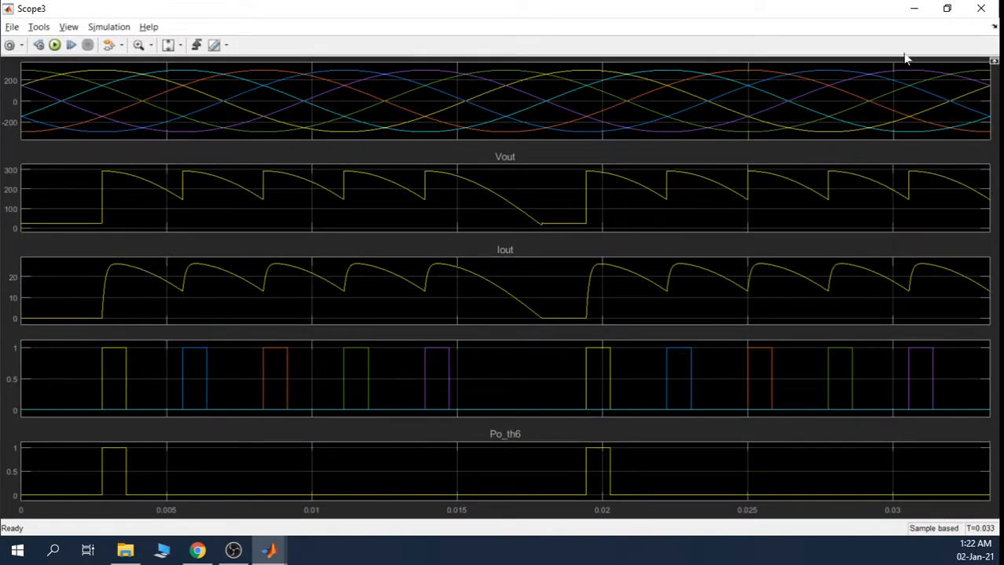
left_click(8, 45)
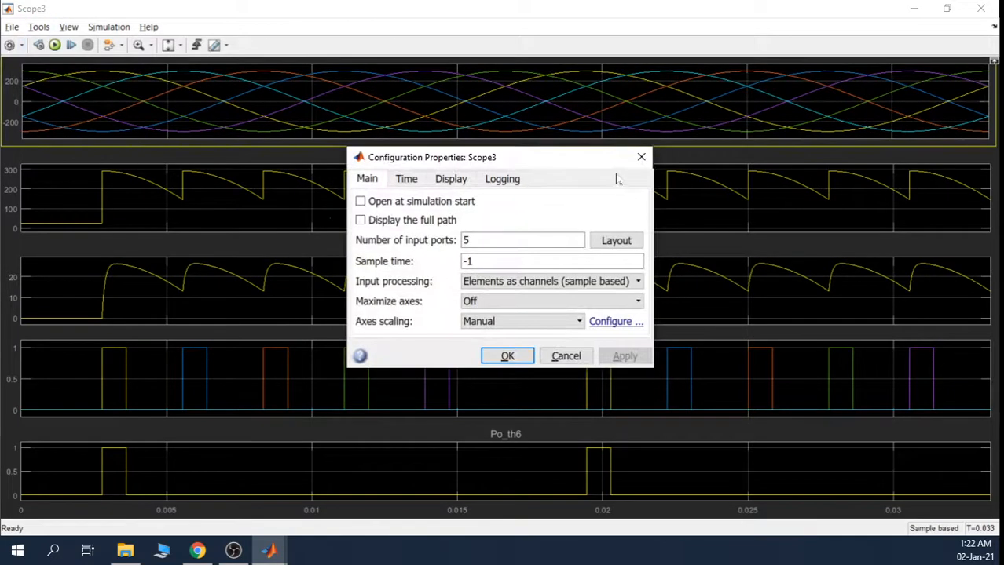
left_click(641, 157)
left_click(12, 27)
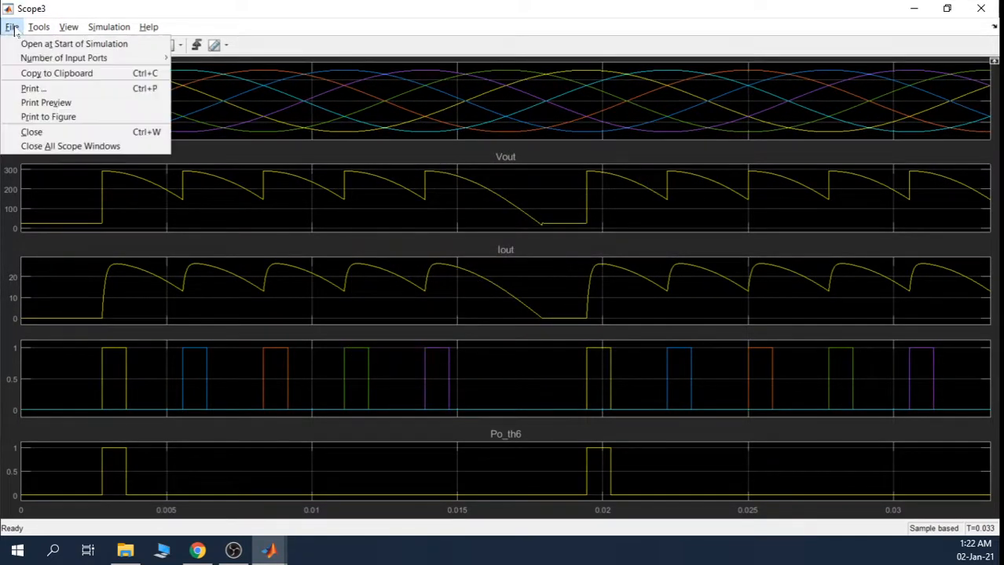
mouse_move(70, 31)
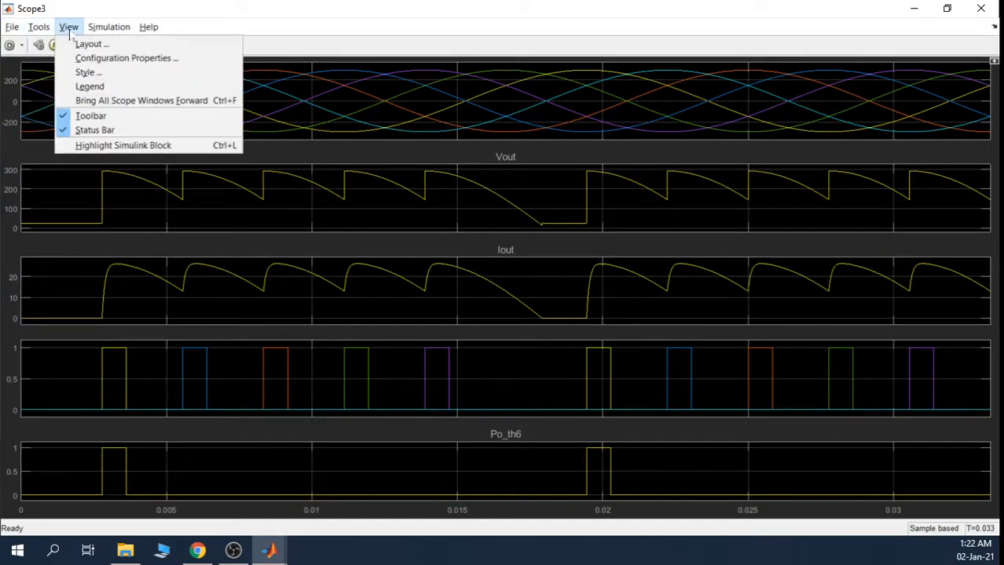
left_click(95, 88)
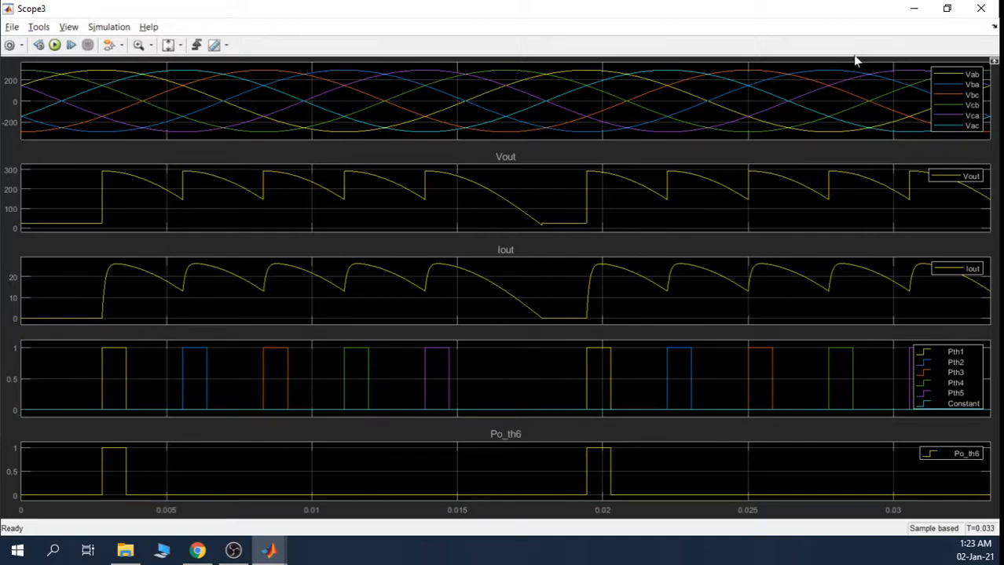
Delete the pulse line feeding TH6's gate and run the simulation.
left_click(915, 9)
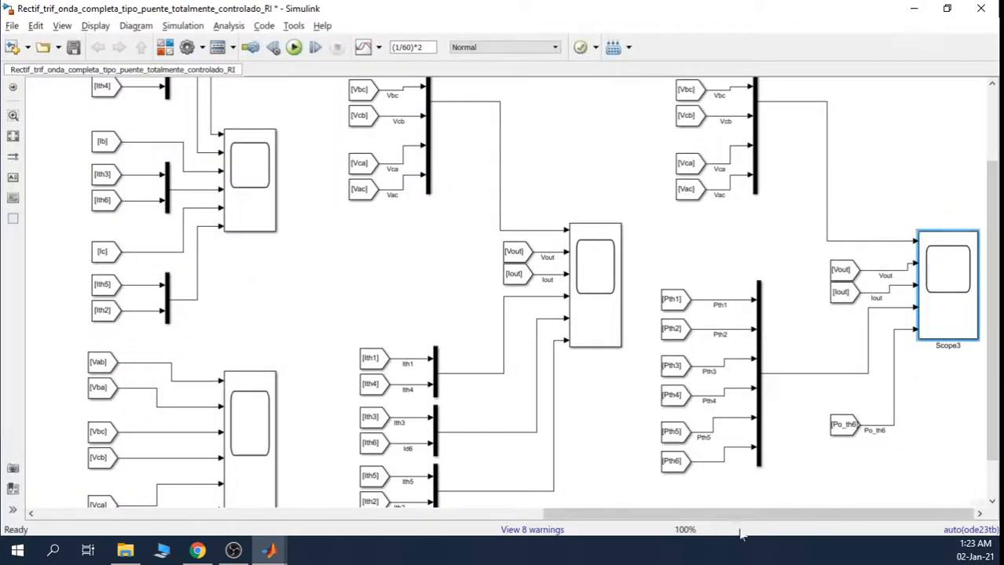
left_click_drag(585, 514, 274, 549)
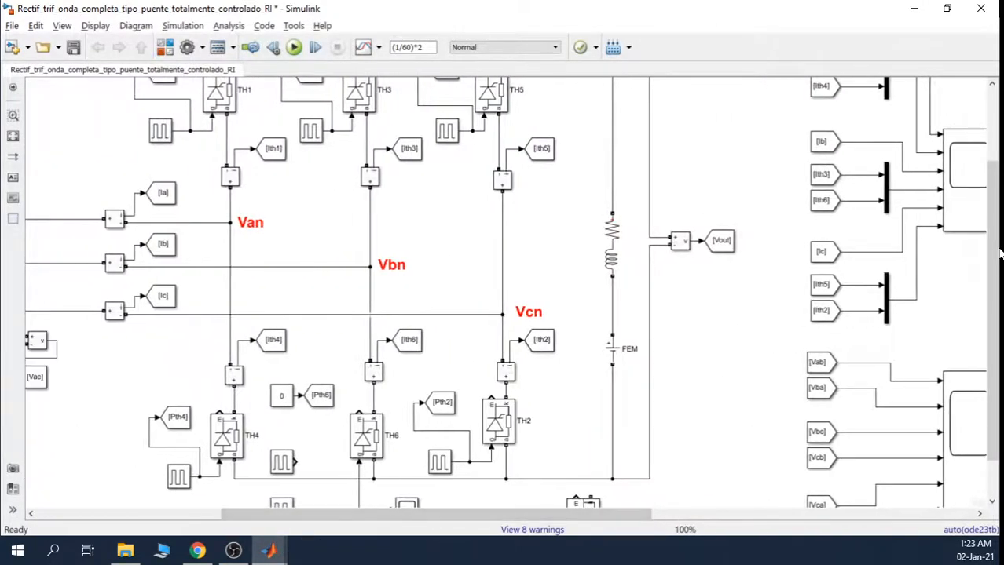
left_click_drag(999, 288, 999, 323)
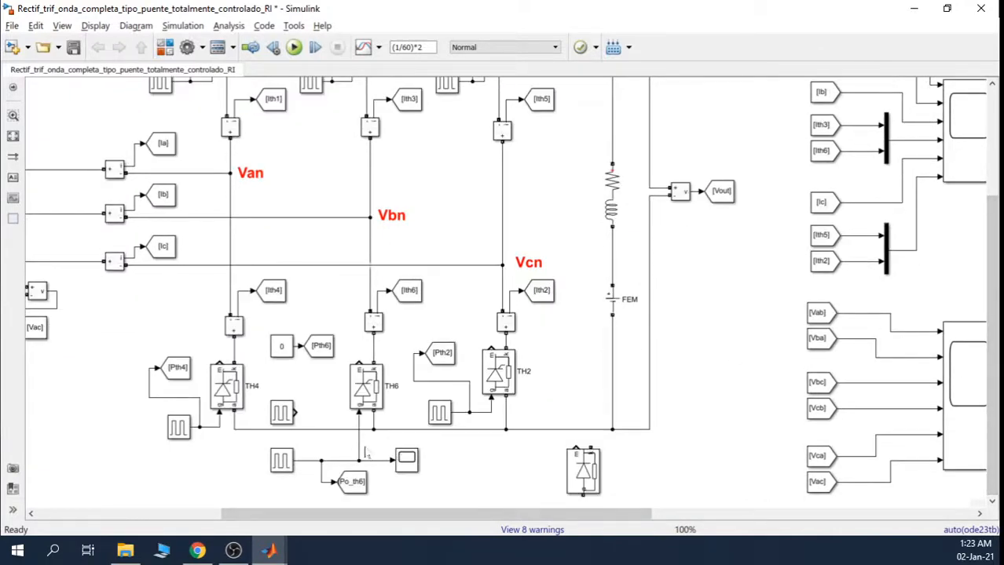
left_click(362, 449)
key("Delete")
left_click(295, 47)
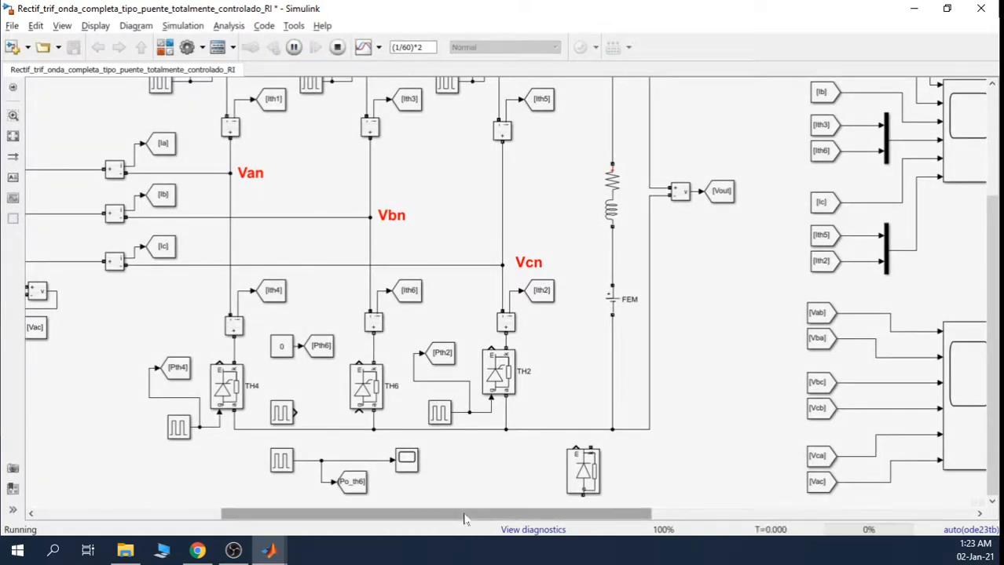
Examine the Vout and Iout waveforms in Scope3 for the run with TH6's gate disconnected.
left_click_drag(463, 519, 711, 518)
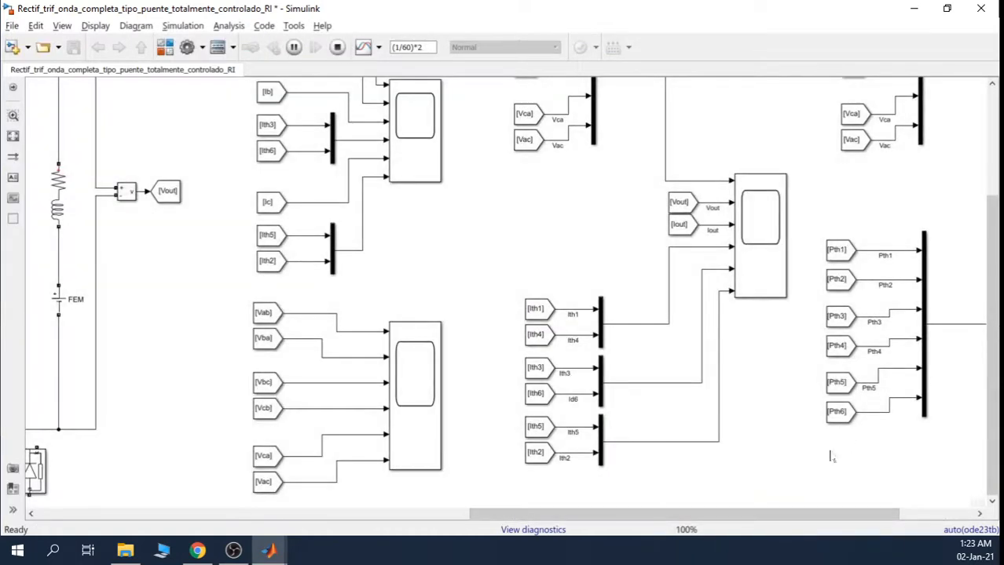
left_click_drag(788, 514, 895, 514)
left_click(808, 259)
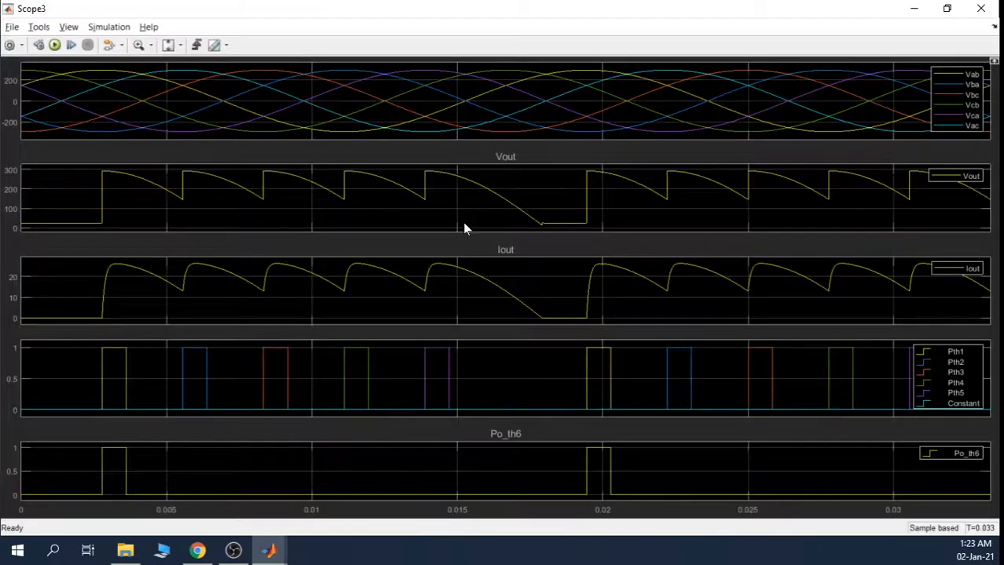
left_click(913, 9)
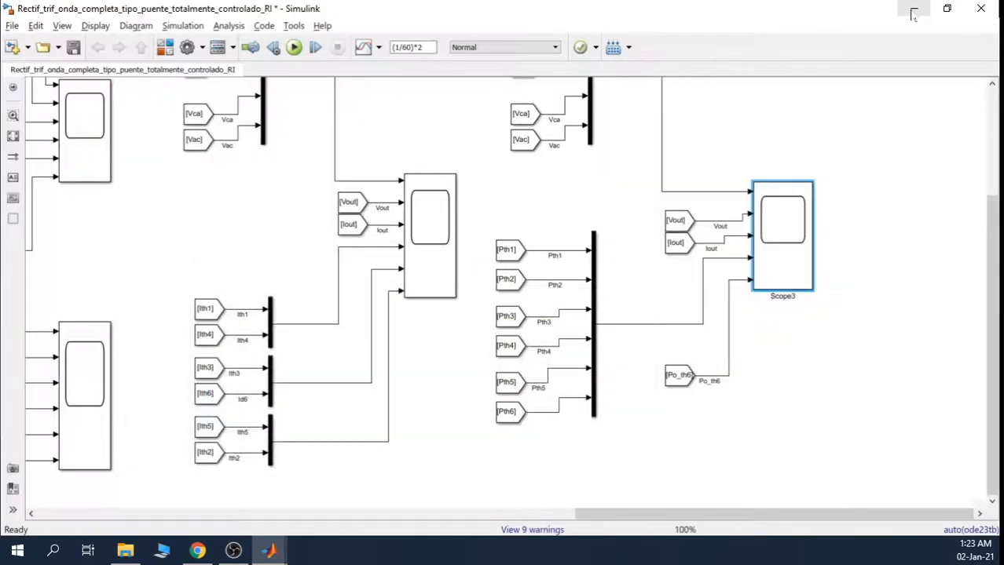
double_click(805, 248)
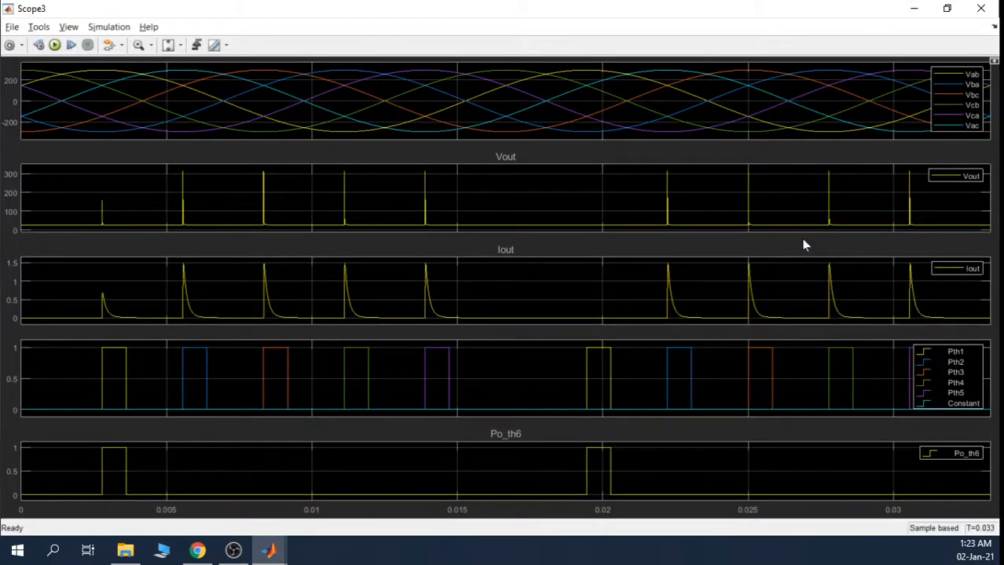
left_click(914, 9)
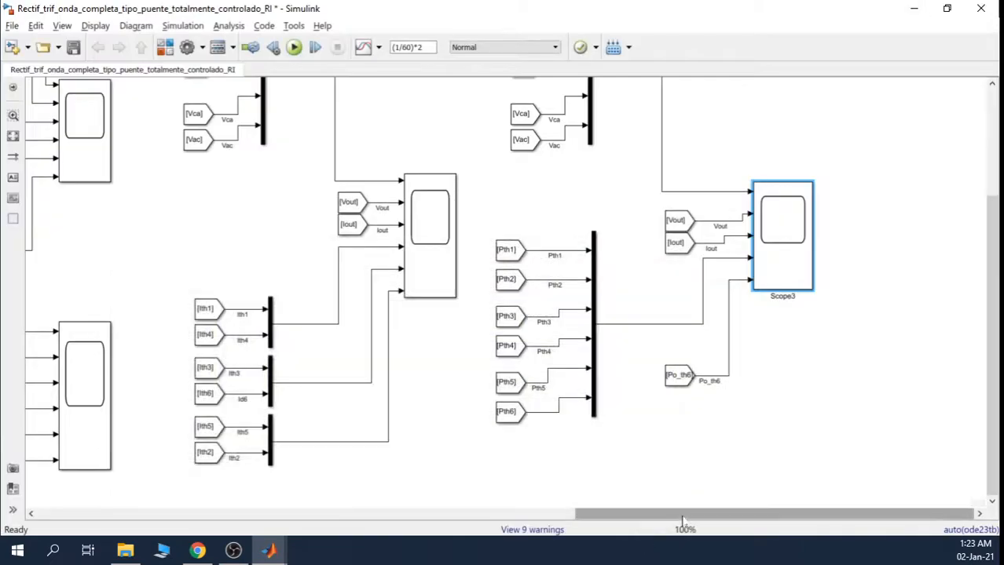
Detach TH6 from its bridge leg and move it outside the circuit, beside the spare diode.
left_click_drag(681, 514, 232, 515)
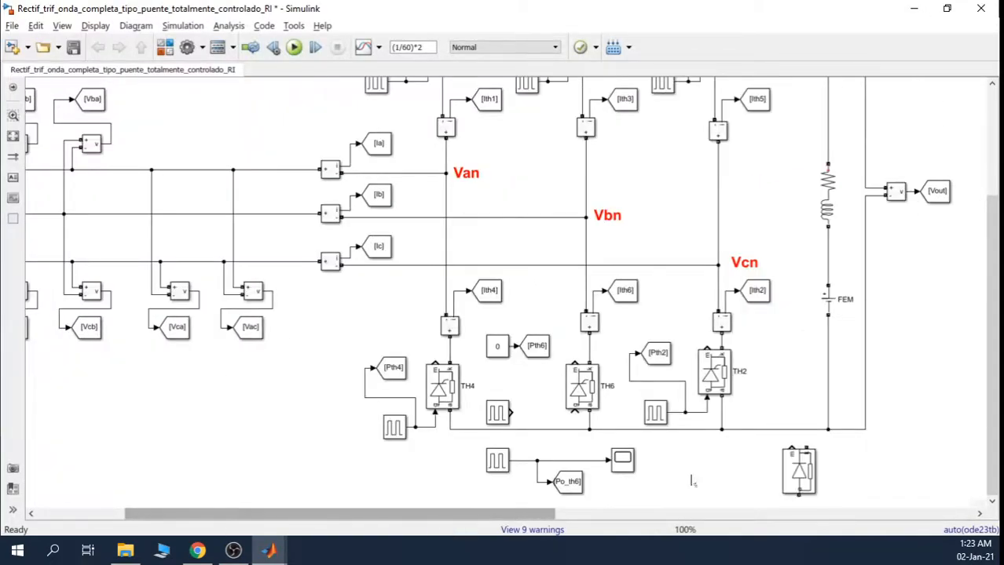
left_click(798, 480)
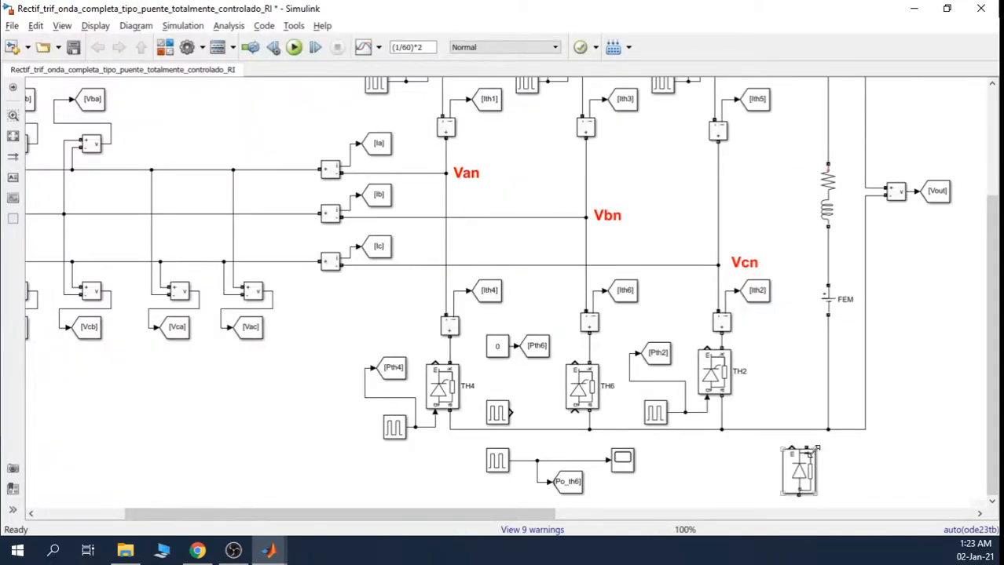
left_click(567, 406)
left_click_drag(486, 515, 495, 494)
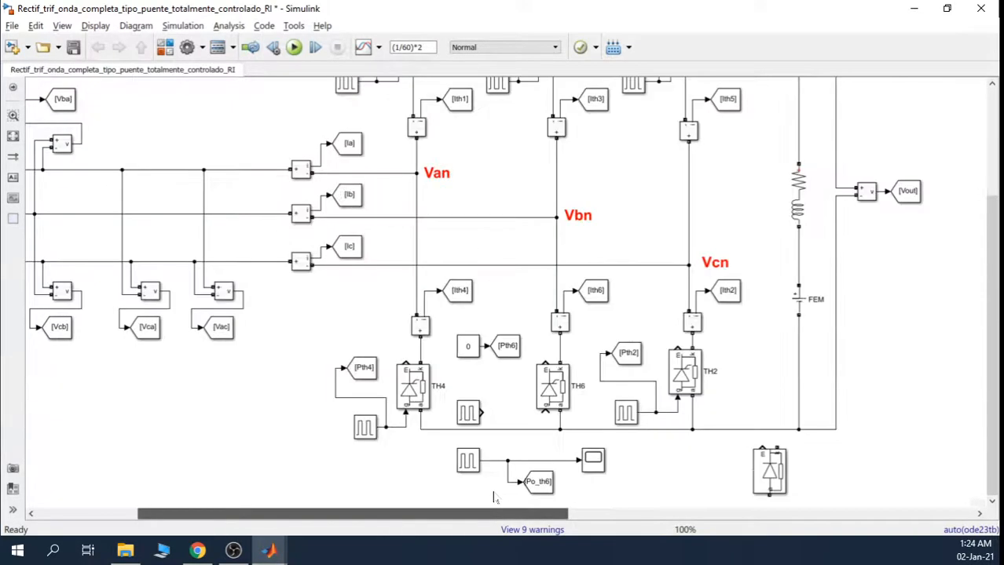
left_click(559, 351)
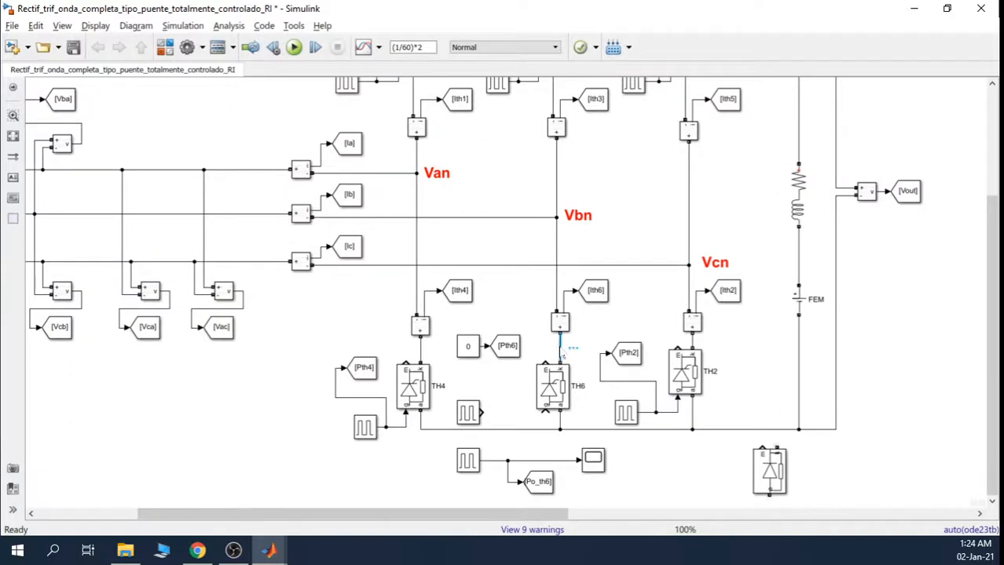
left_click(561, 423)
left_click_drag(554, 389, 598, 418)
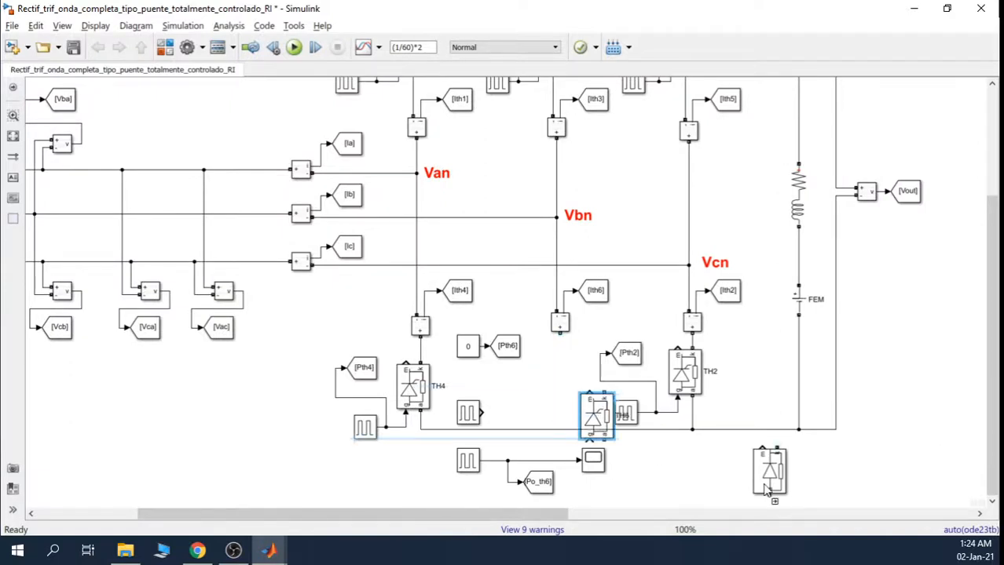
left_click_drag(767, 490, 856, 478)
Place the diode in TH6's position, wire it between the Ith6 current sensor and the lower rail, and run the simulation.
left_click_drag(768, 465, 554, 393)
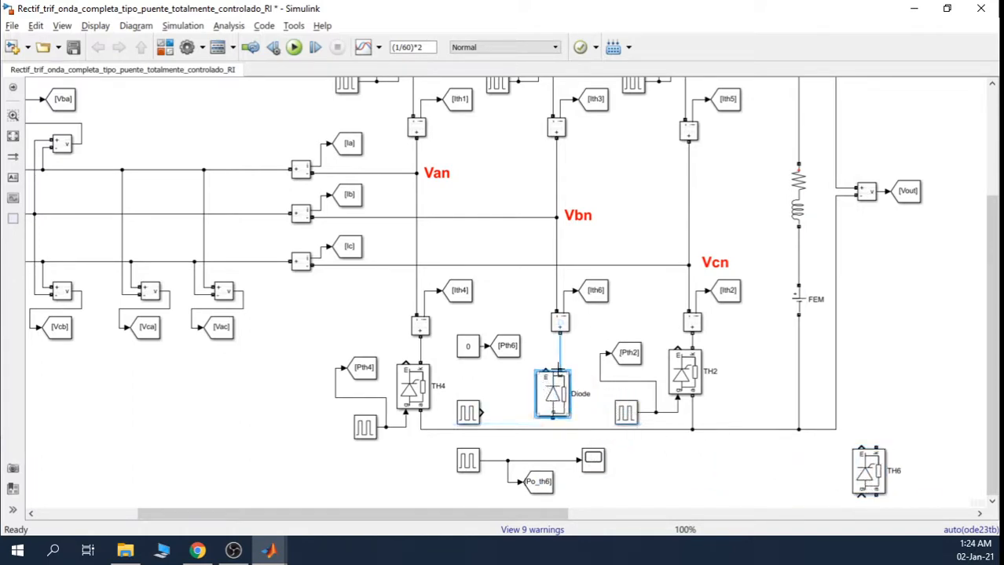
left_click(560, 344)
left_click_drag(553, 419, 552, 430)
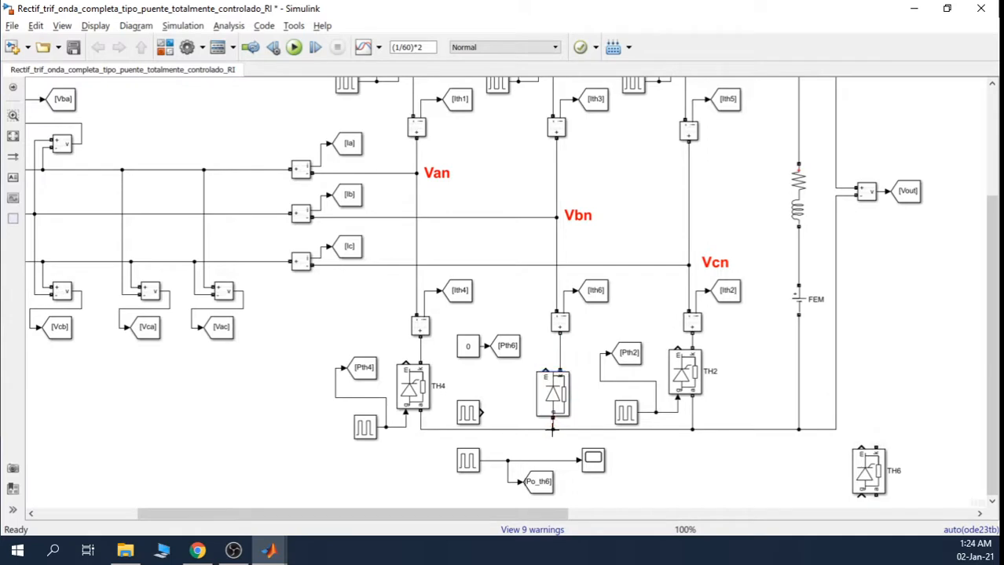
left_click(293, 47)
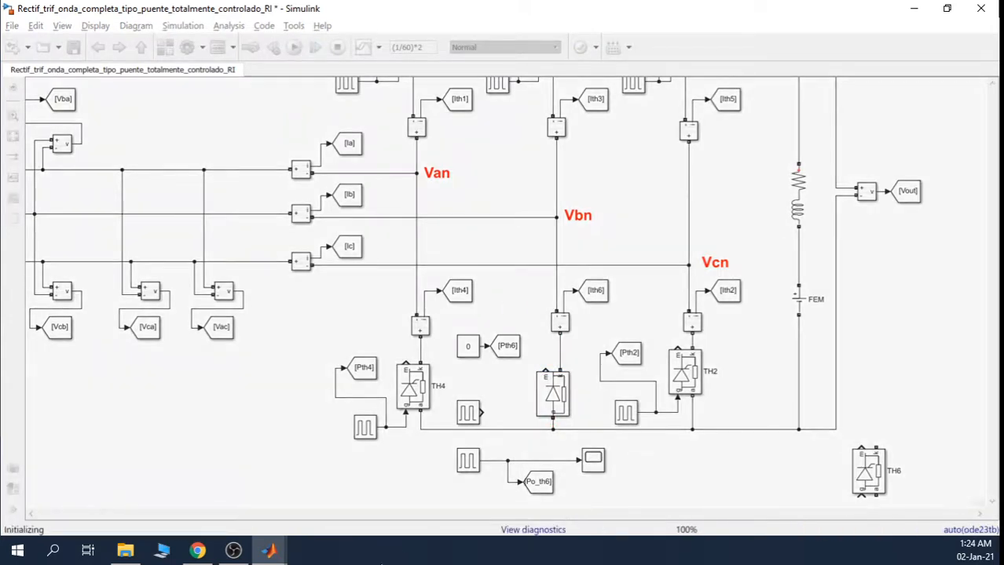
Rerun the simulation from Scope3 and scale its axes to fit the waveforms obtained with the diode.
mouse_move(268, 551)
left_click(908, 478)
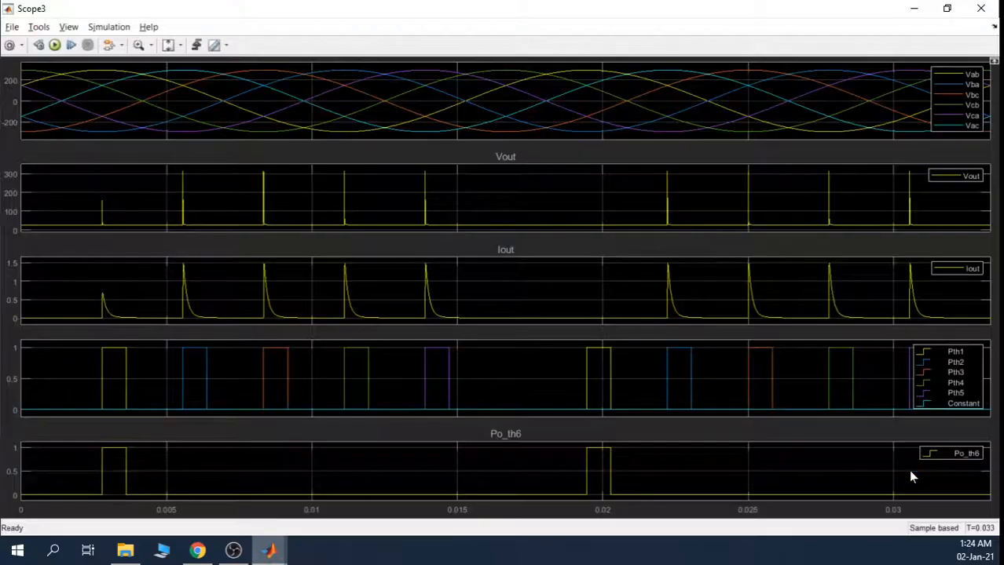
left_click(54, 45)
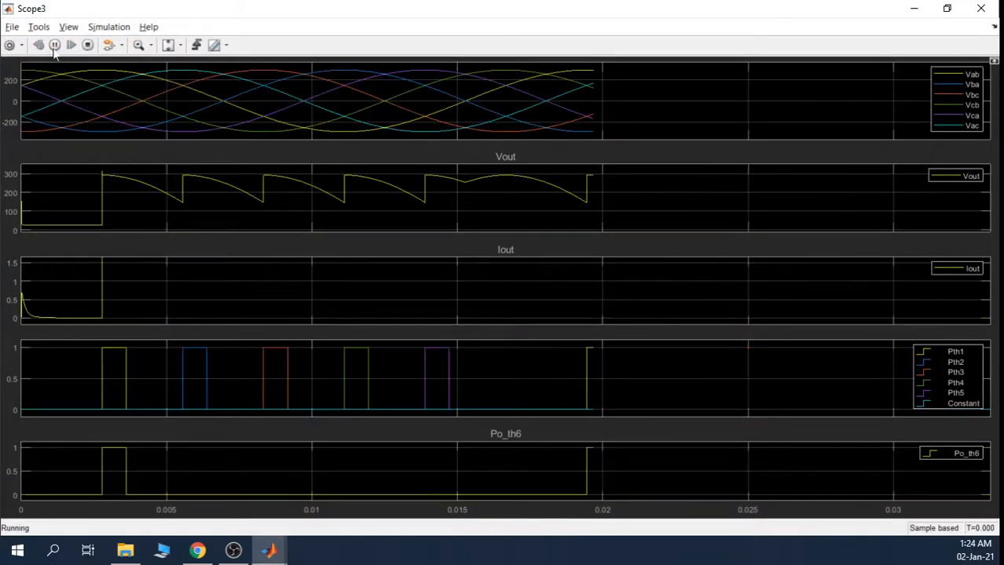
left_click(54, 44)
left_click(54, 44)
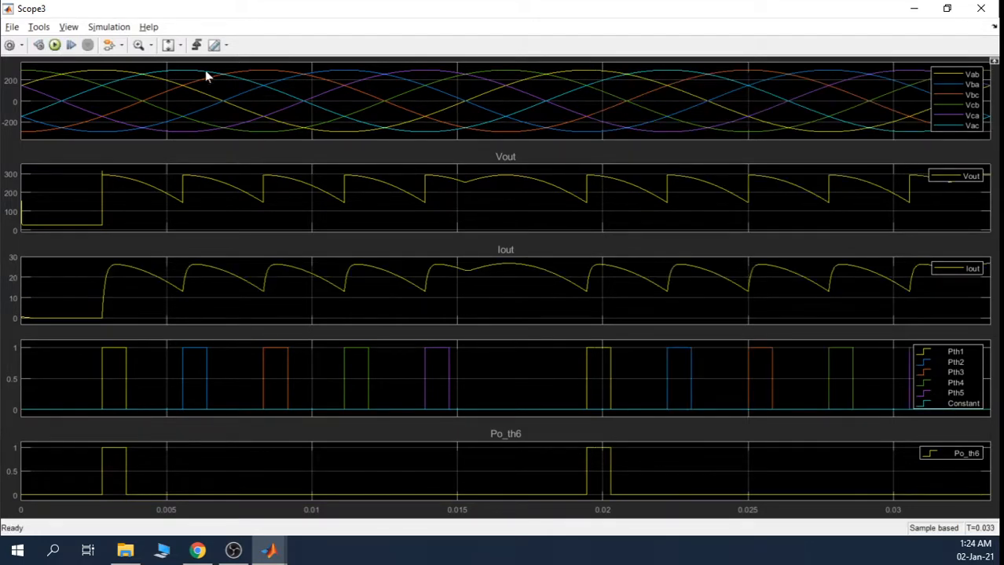
left_click(180, 46)
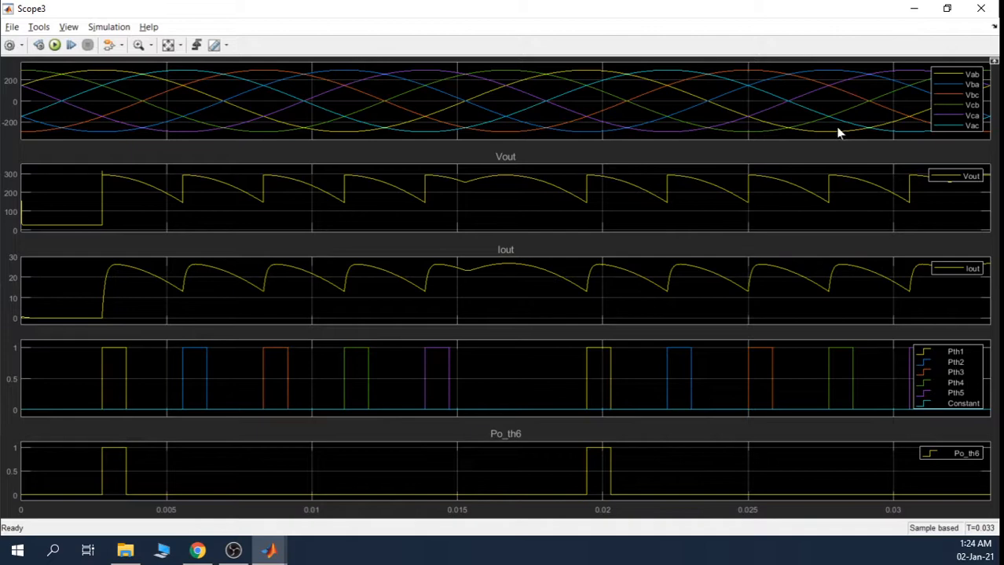
Swap the diode back for TH6, wired between the Ith6 current sensor and the lower rail, and connect Pulse Generator5 to its gate.
left_click(913, 8)
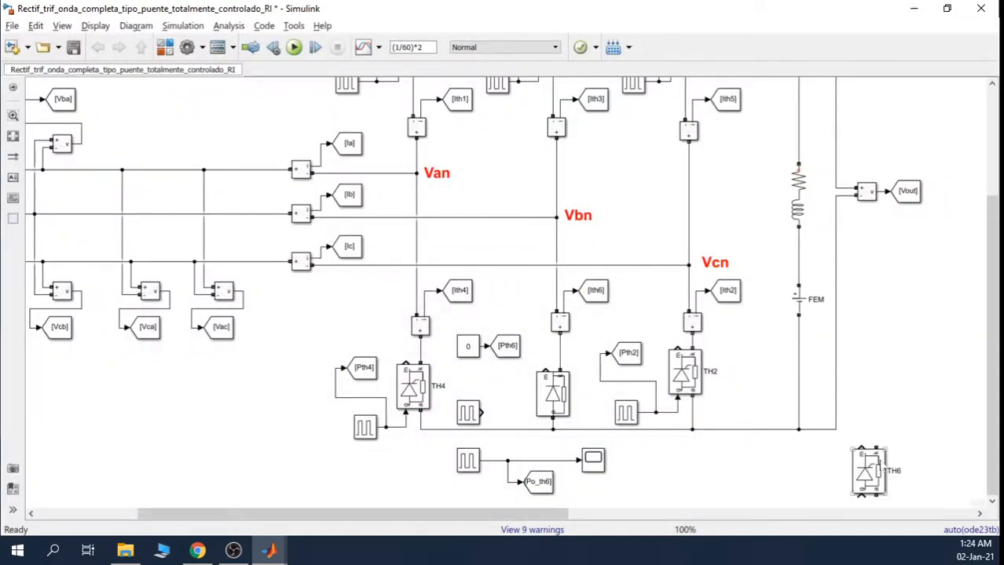
left_click(880, 463)
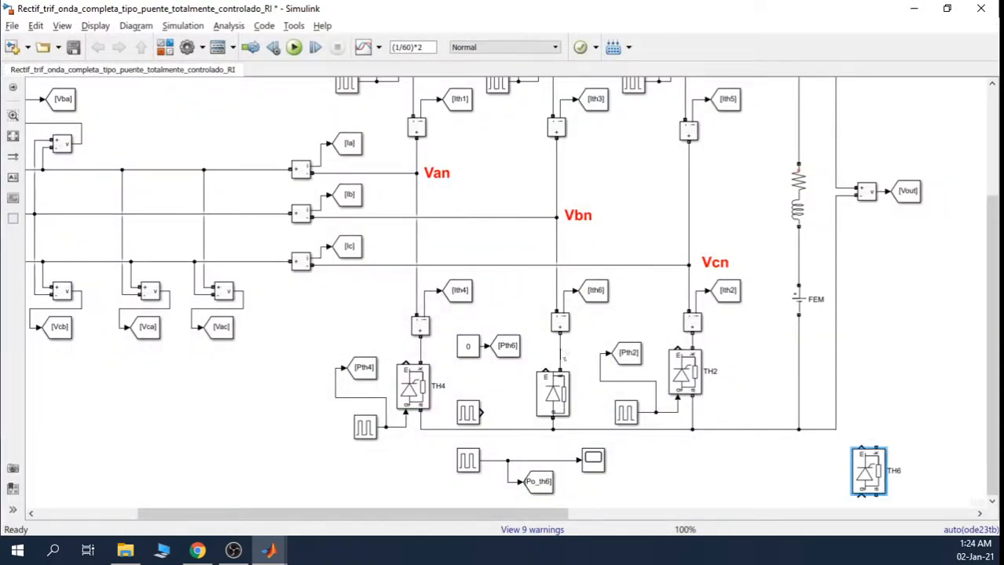
left_click(572, 353)
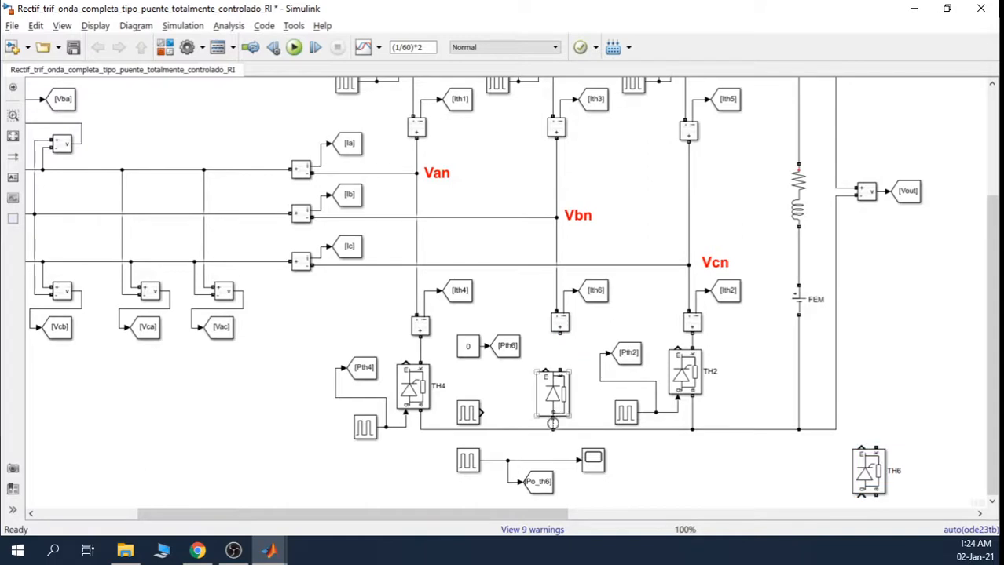
left_click_drag(555, 421, 713, 500)
left_click(858, 466)
left_click_drag(852, 463, 536, 382)
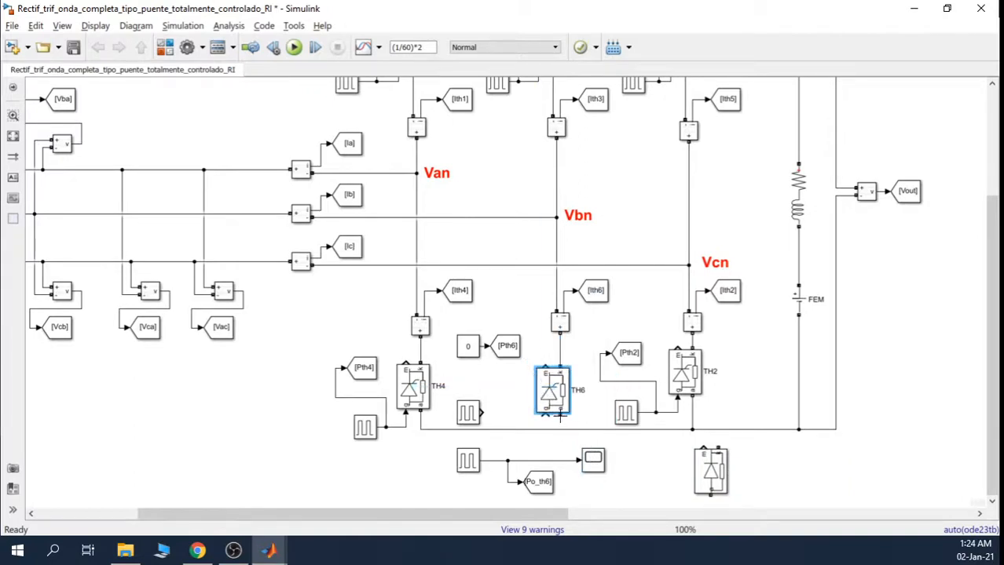
left_click_drag(560, 414, 561, 430)
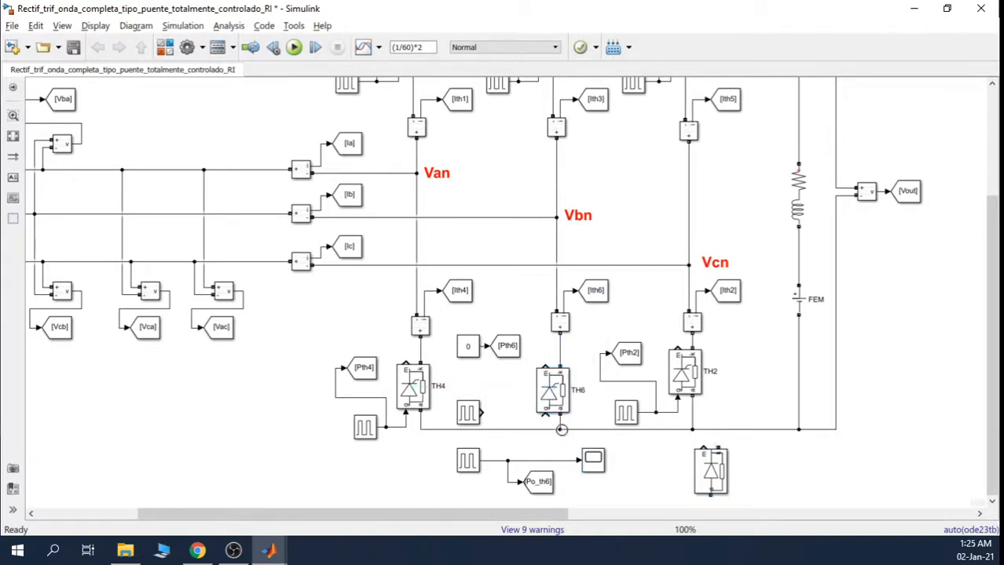
left_click_drag(482, 412, 531, 422)
left_click(475, 417)
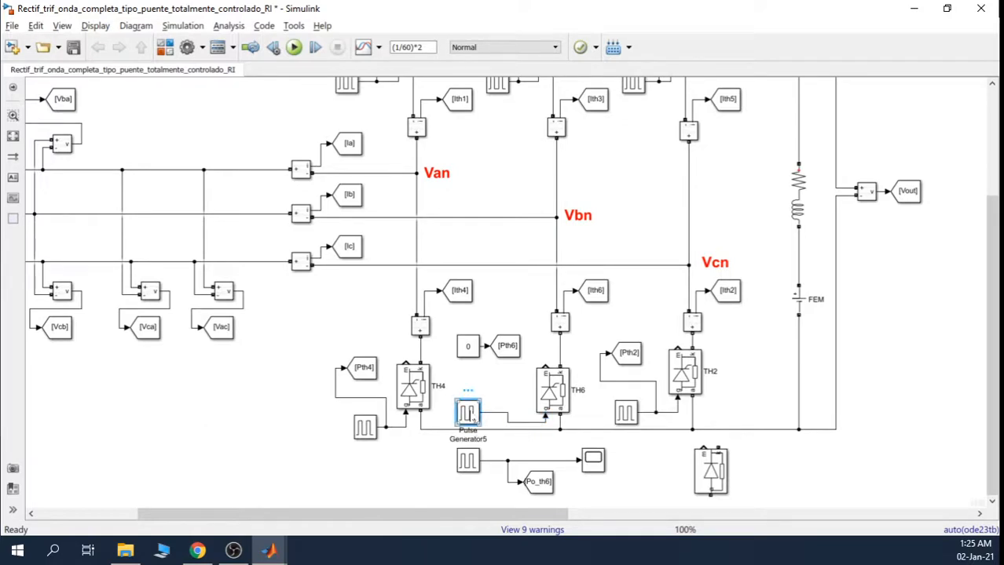
left_click(367, 430)
left_click(634, 416)
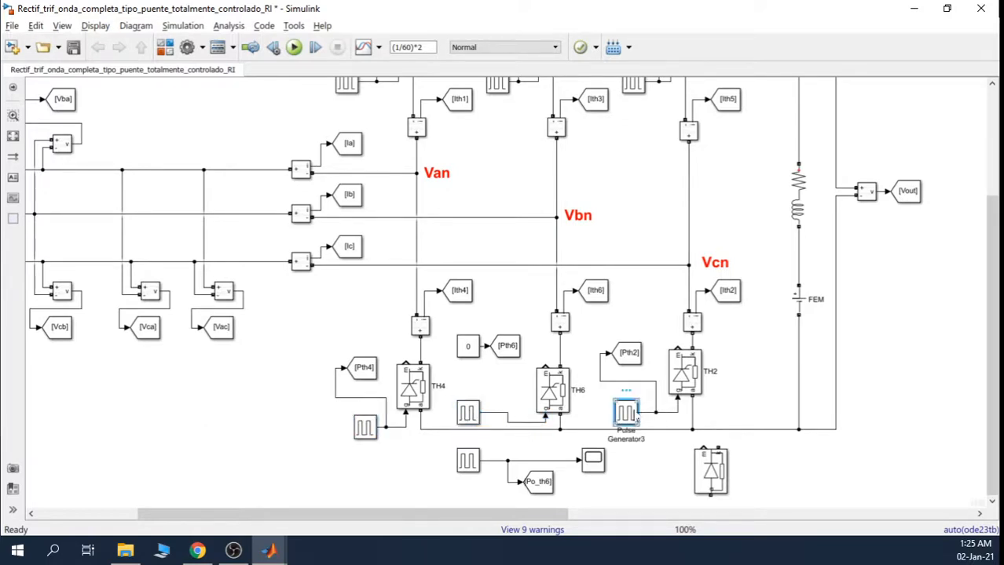
left_click(360, 430)
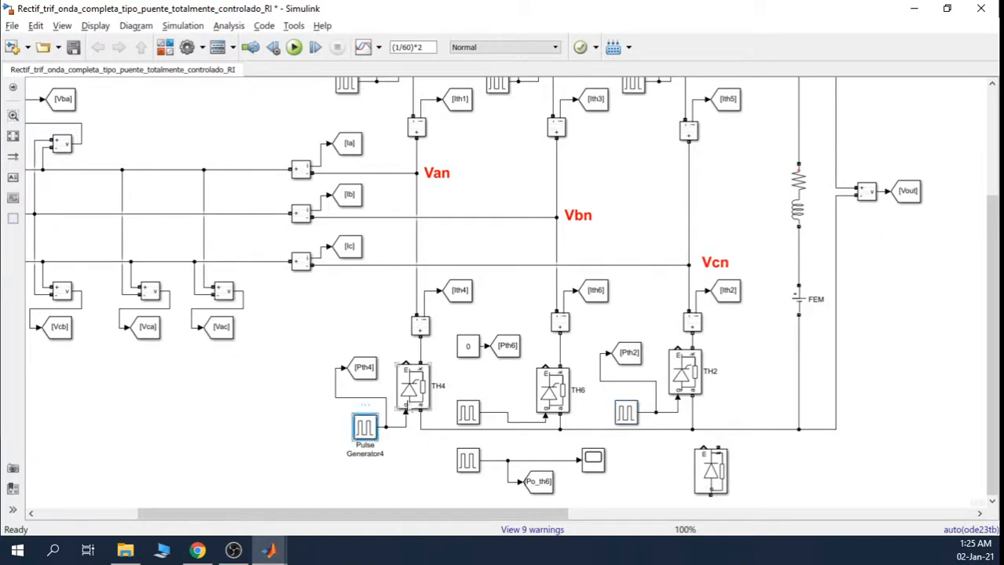
Run the simulation with Pulse Generator5 driving TH6's gate and examine the resulting waveforms in Scope3.
left_click(407, 405)
left_click(672, 368)
left_click(732, 377)
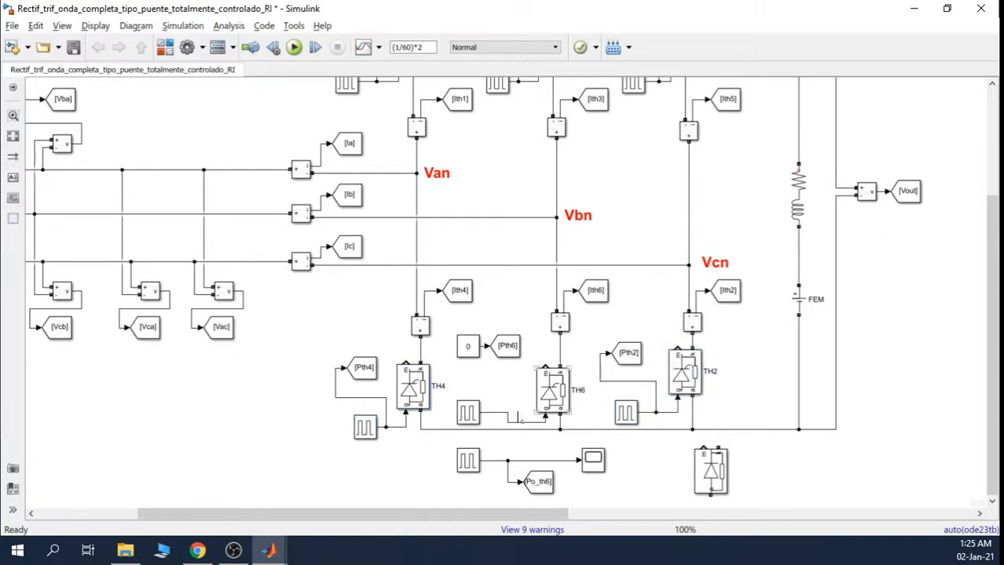
left_click(472, 416)
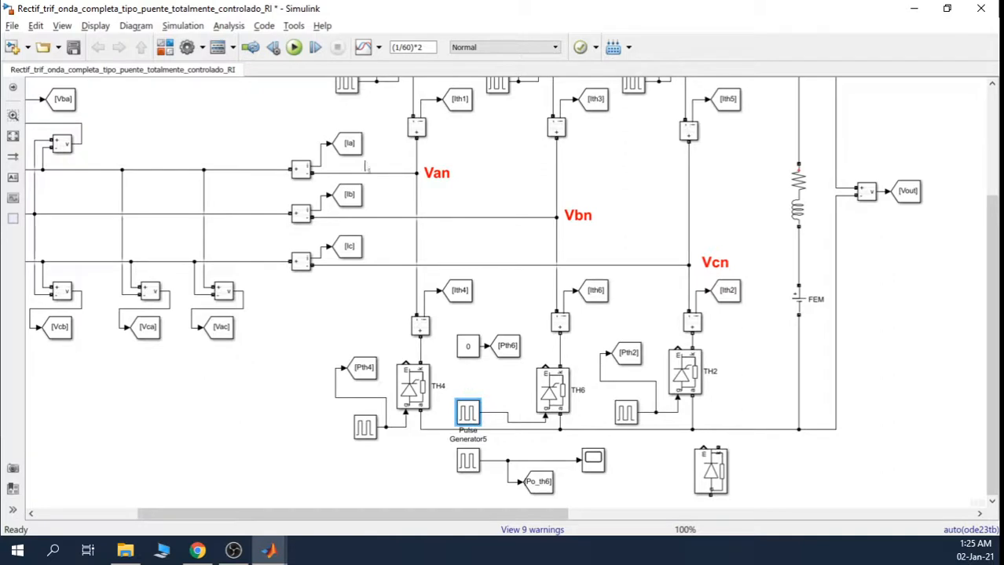
left_click(294, 47)
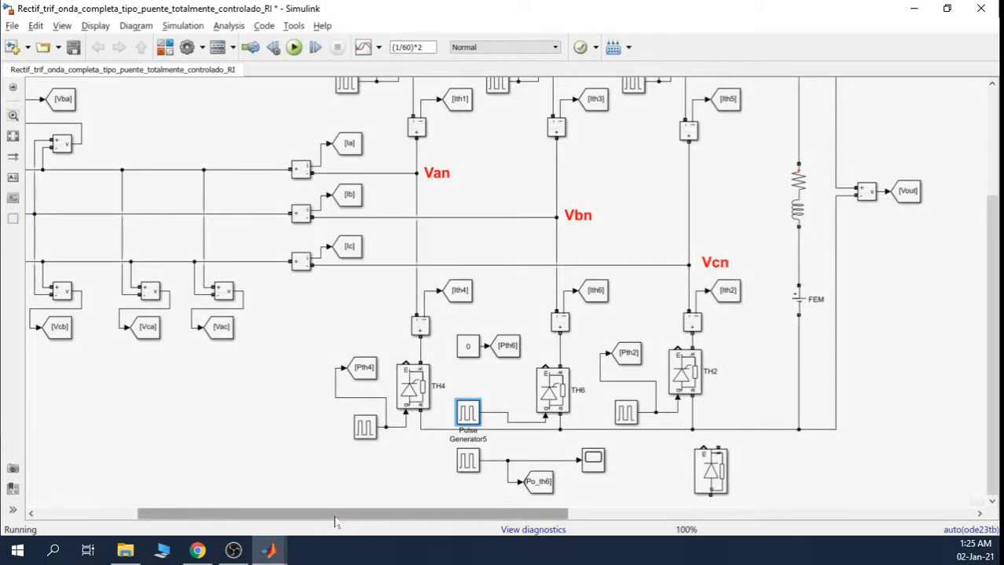
left_click_drag(336, 516, 587, 512)
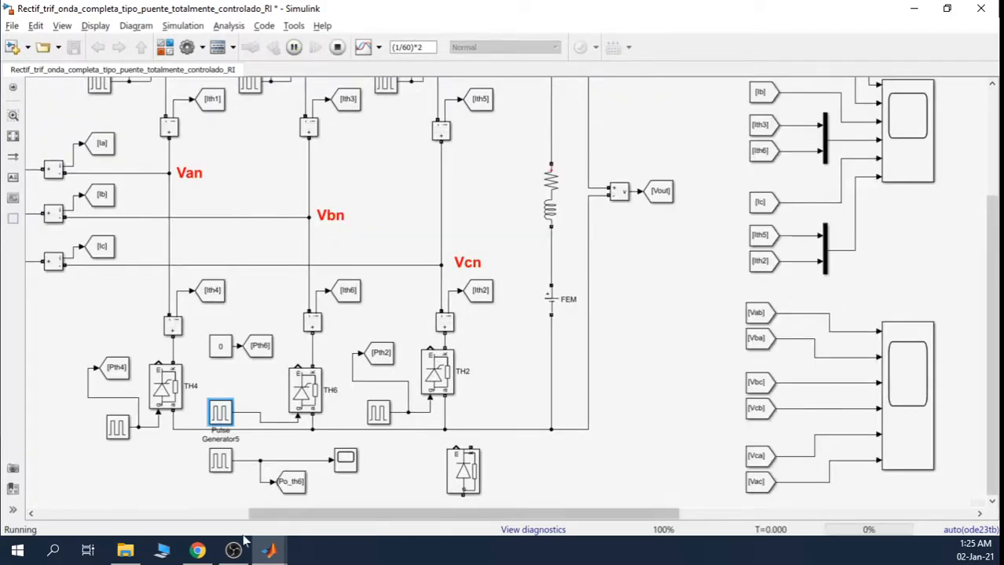
mouse_move(269, 550)
left_click(783, 495)
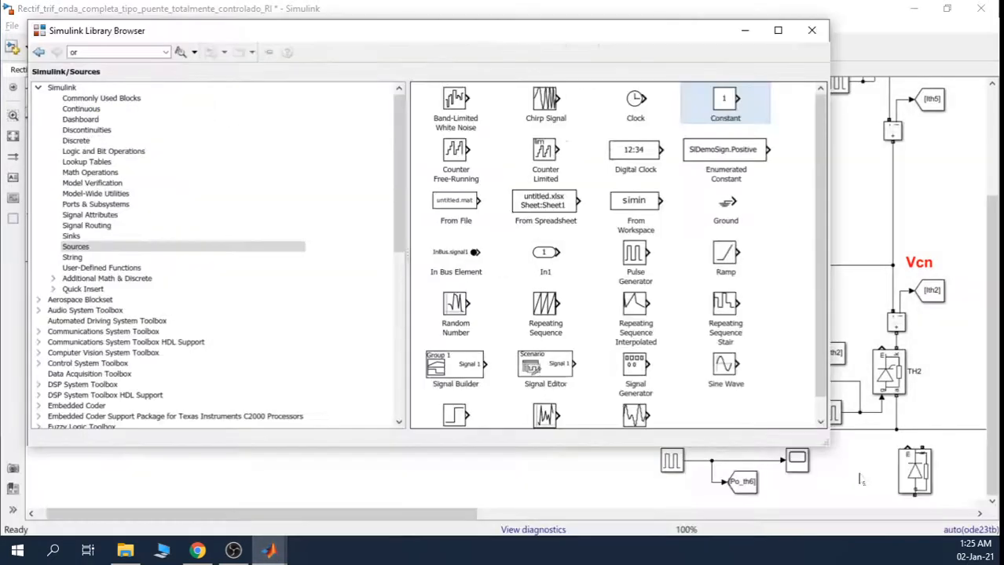
left_click(867, 497)
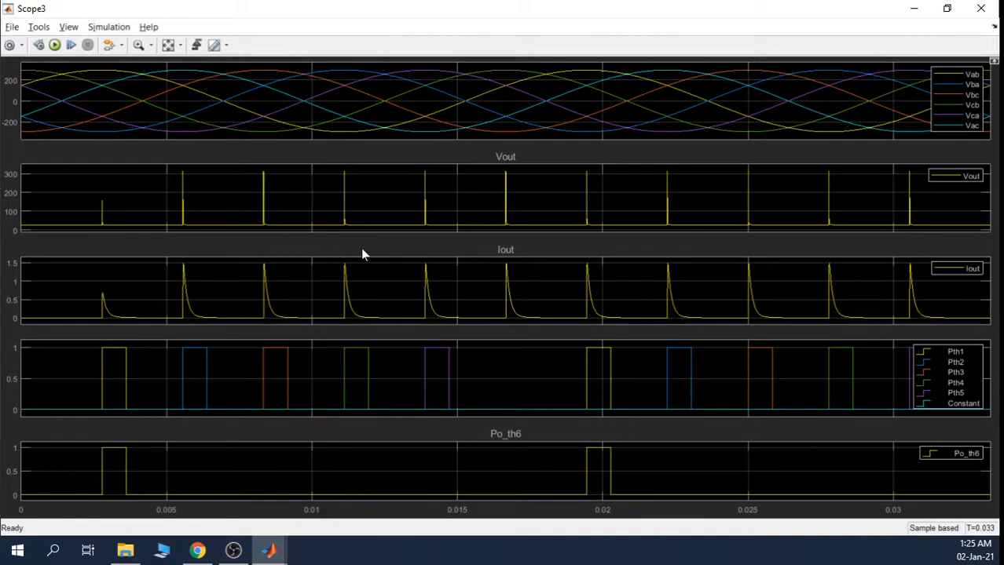
left_click(914, 9)
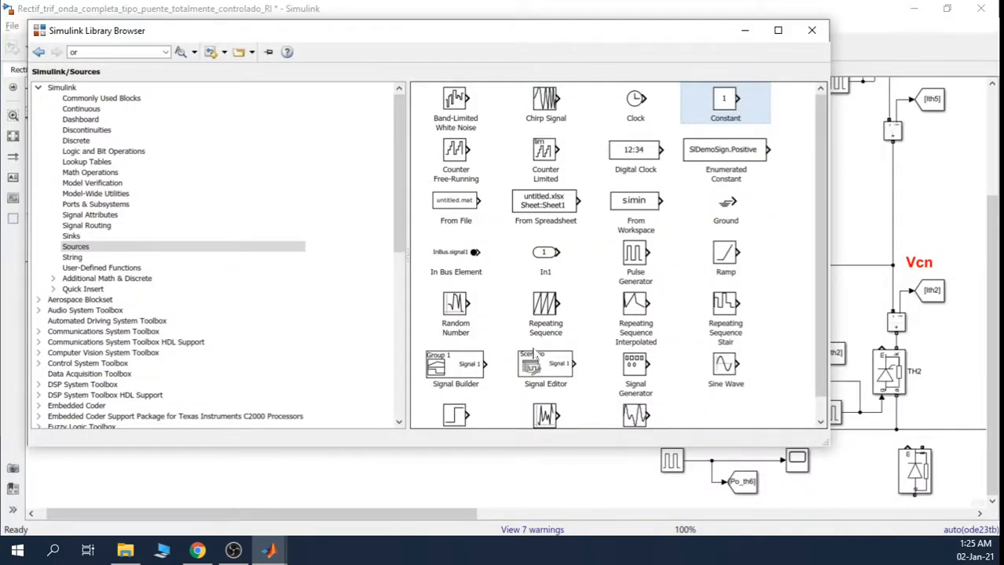
Delete the line from Pulse Generator5 to TH6's gate and connect the gate to Pulse Generator6's output line instead.
left_click(473, 487)
left_click(729, 422)
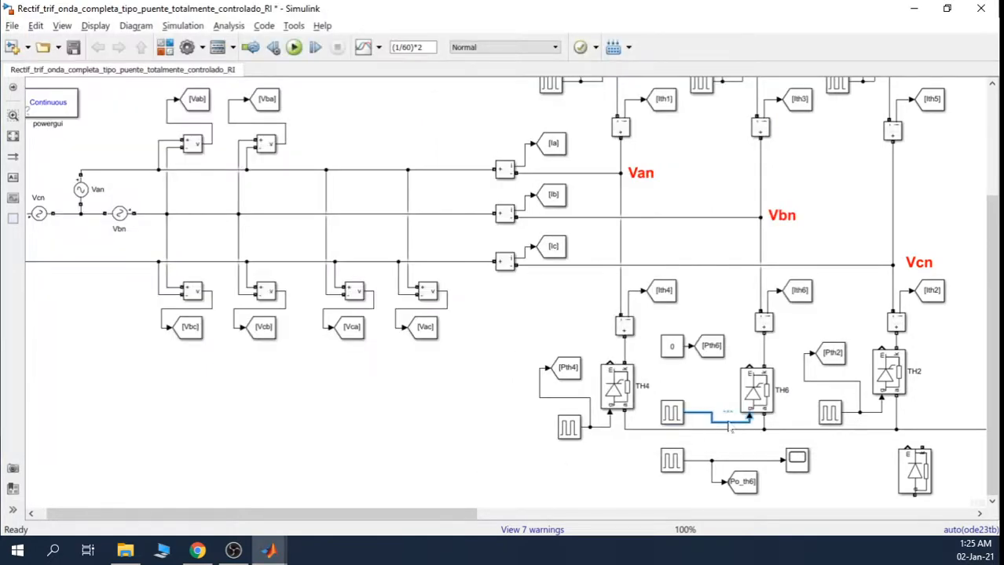
key("Delete")
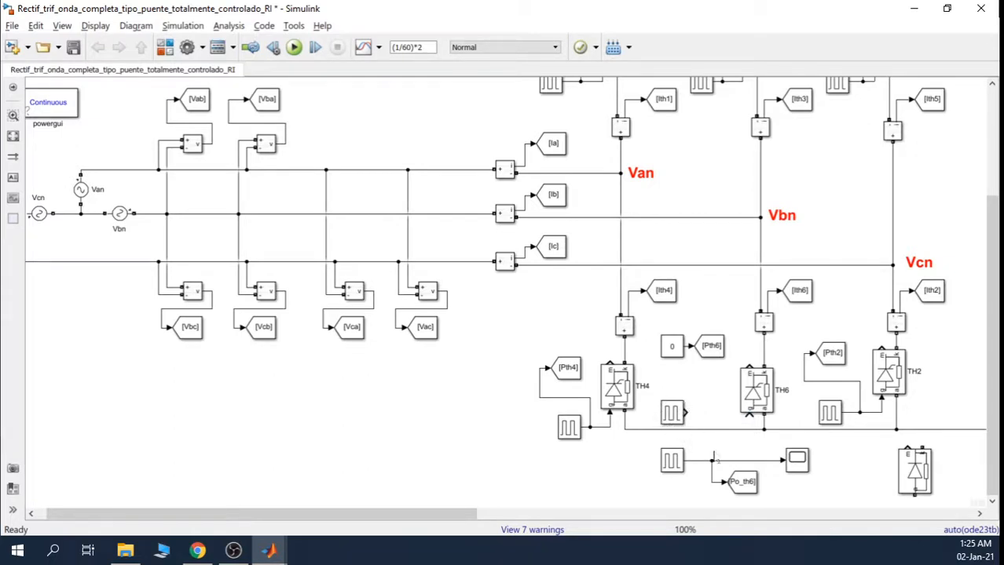
left_click(671, 470)
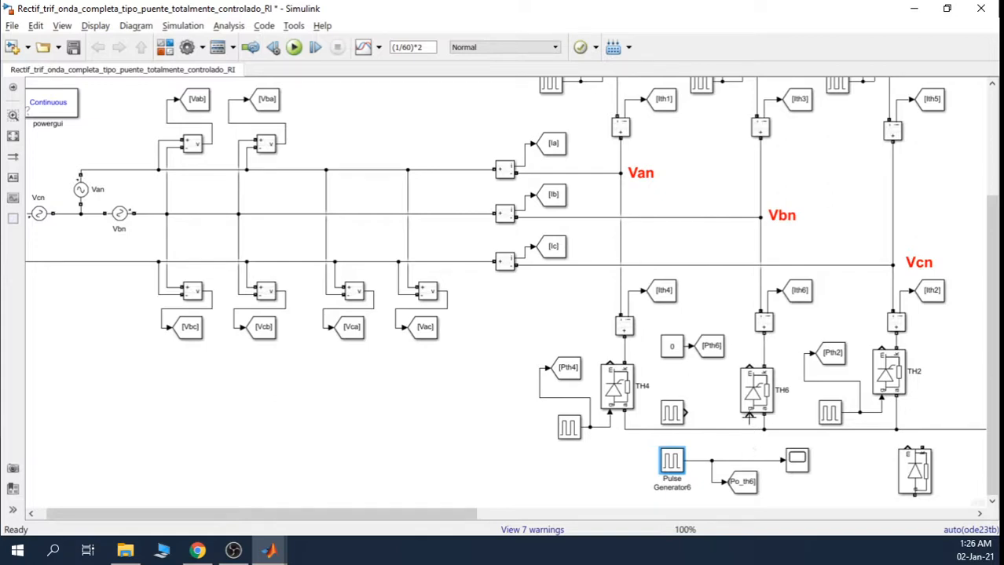
left_click_drag(749, 417, 712, 458)
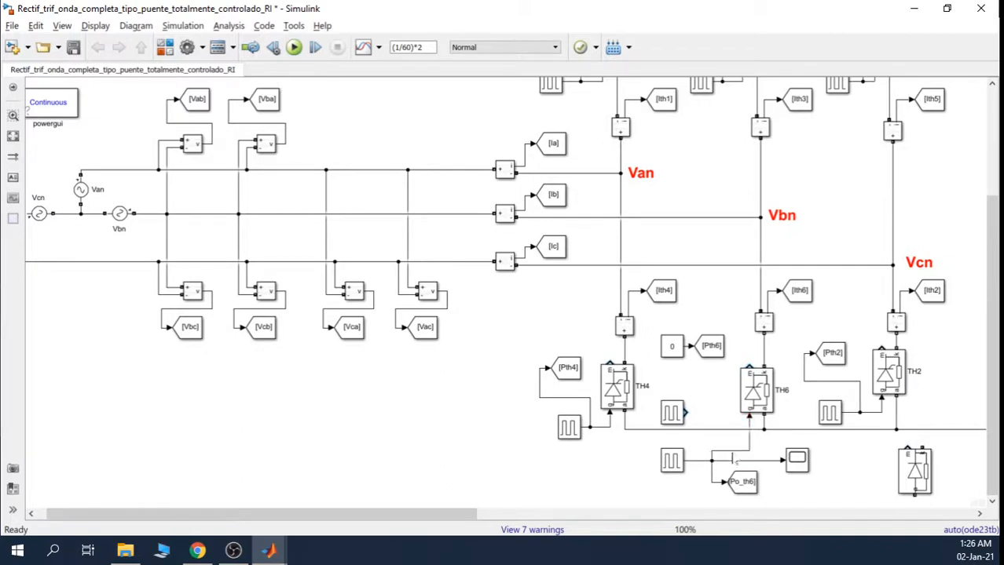
left_click(735, 443)
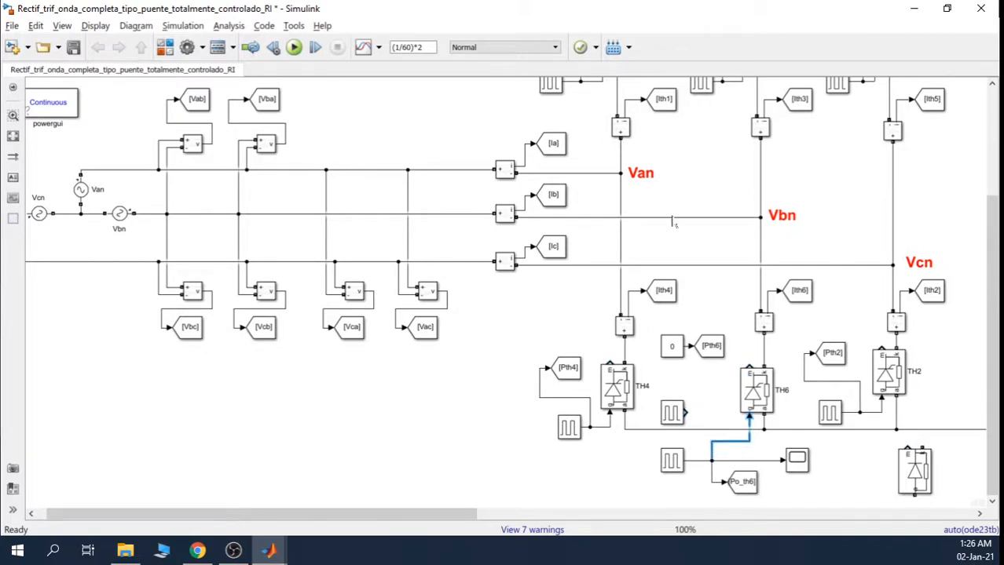
Rerun the simulation with Pulse Generator6 driving TH6's gate and examine the line voltages, Vout, Iout and gate pulses in Scope3.
left_click(294, 48)
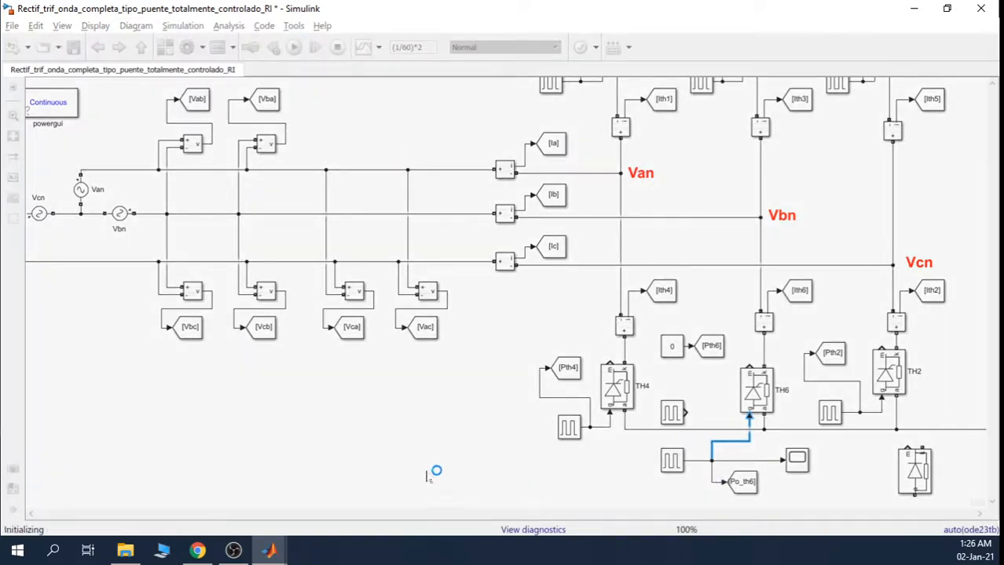
left_click_drag(410, 512, 918, 512)
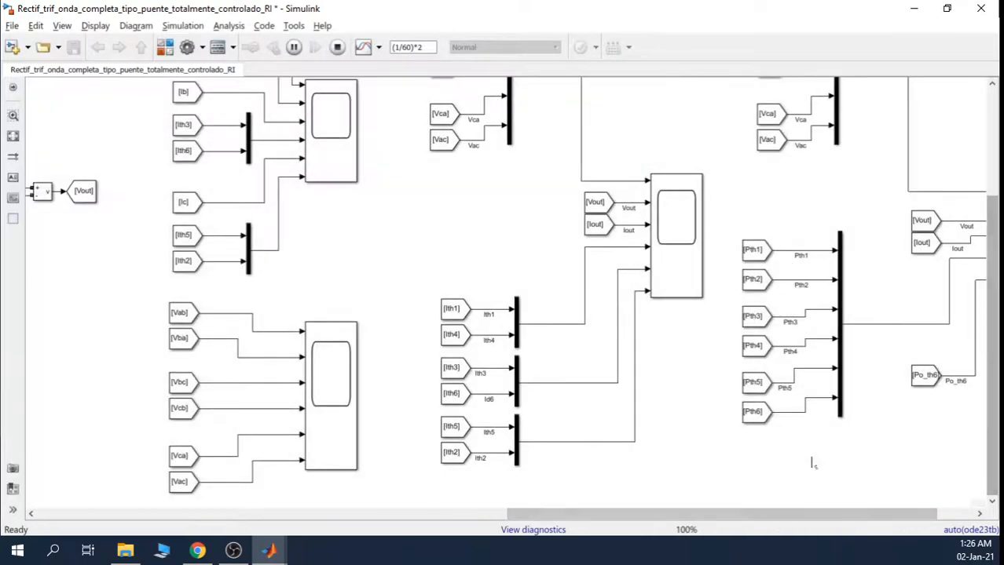
left_click_drag(775, 518, 899, 516)
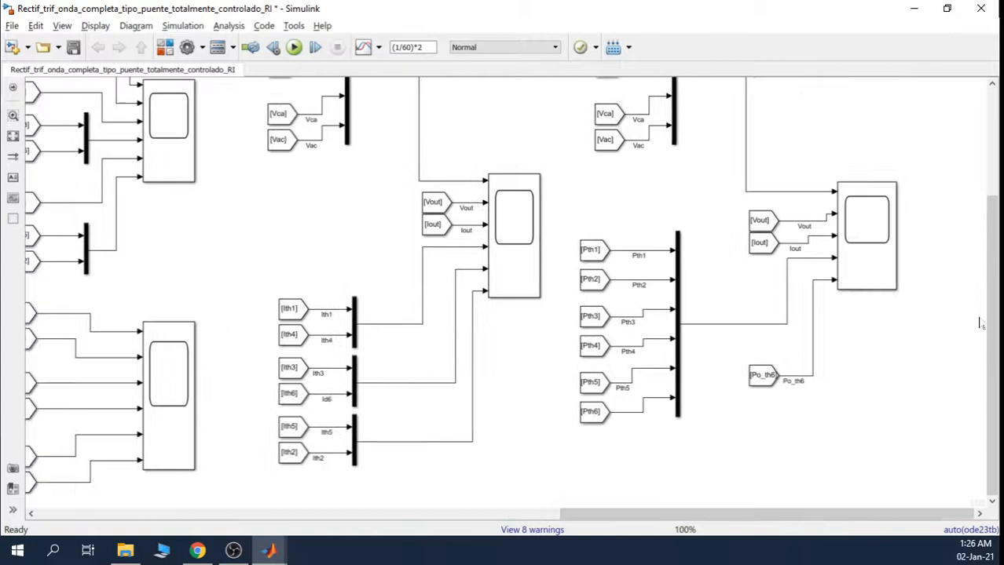
left_click(877, 224)
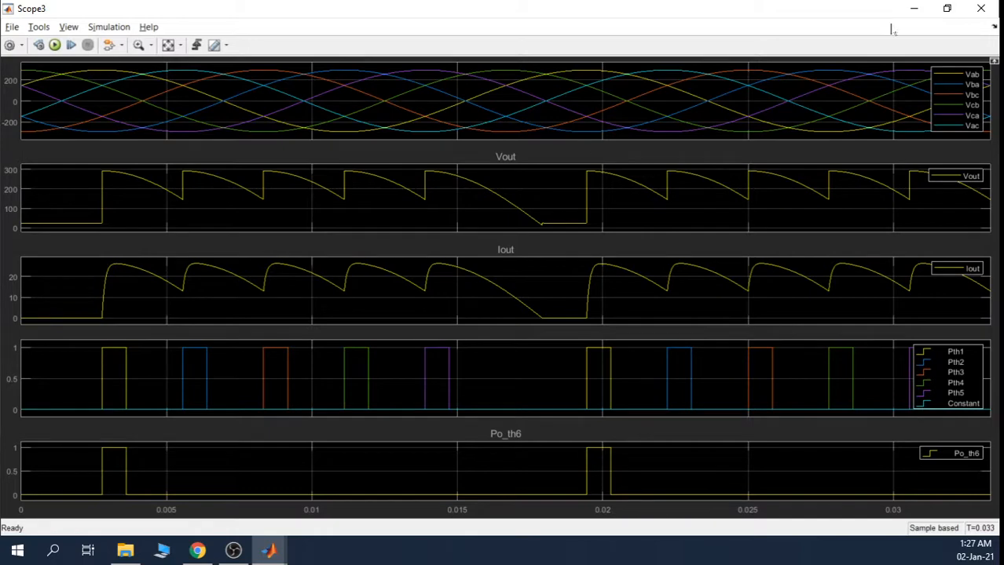
left_click(915, 9)
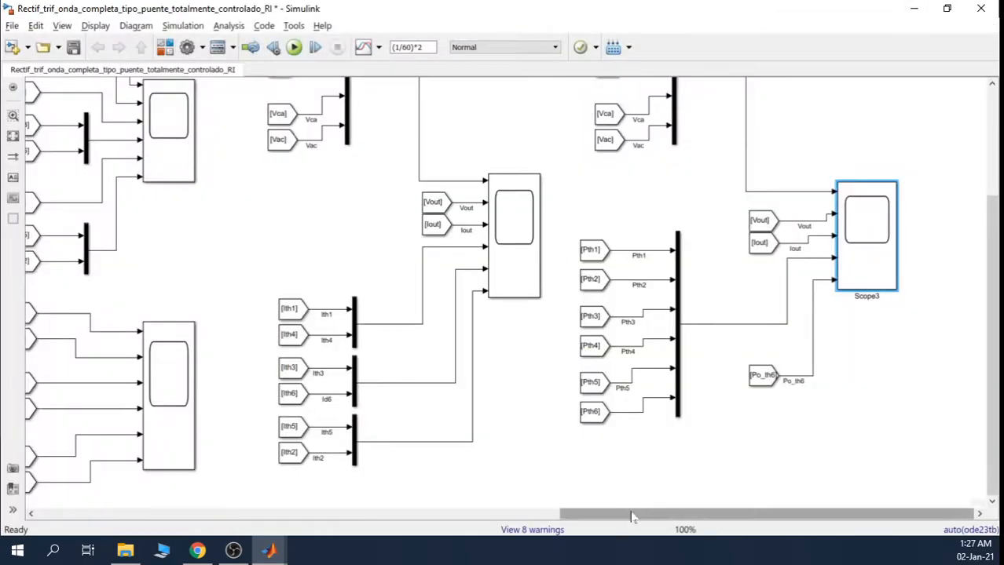
left_click_drag(633, 513, 279, 513)
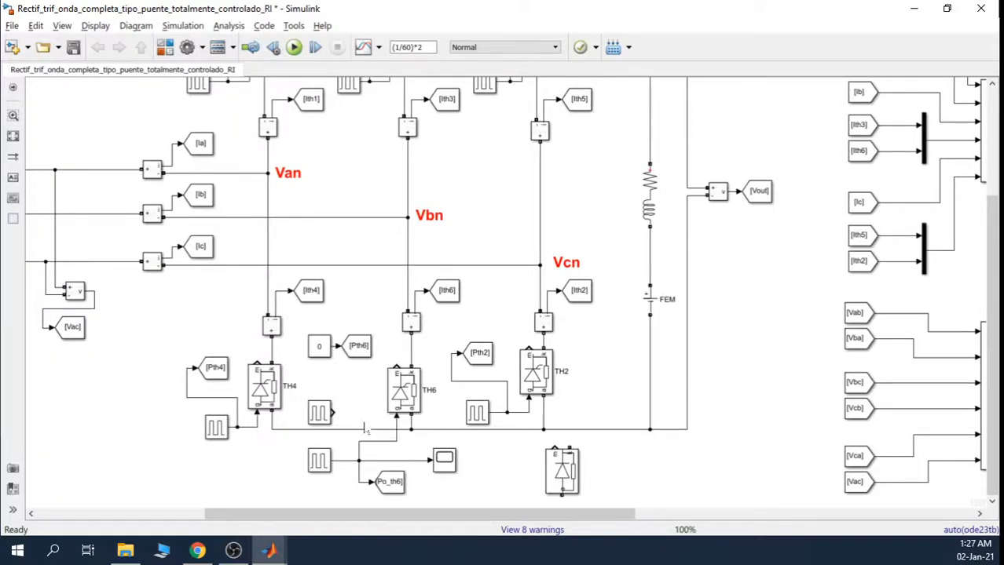
left_click_drag(413, 513, 783, 493)
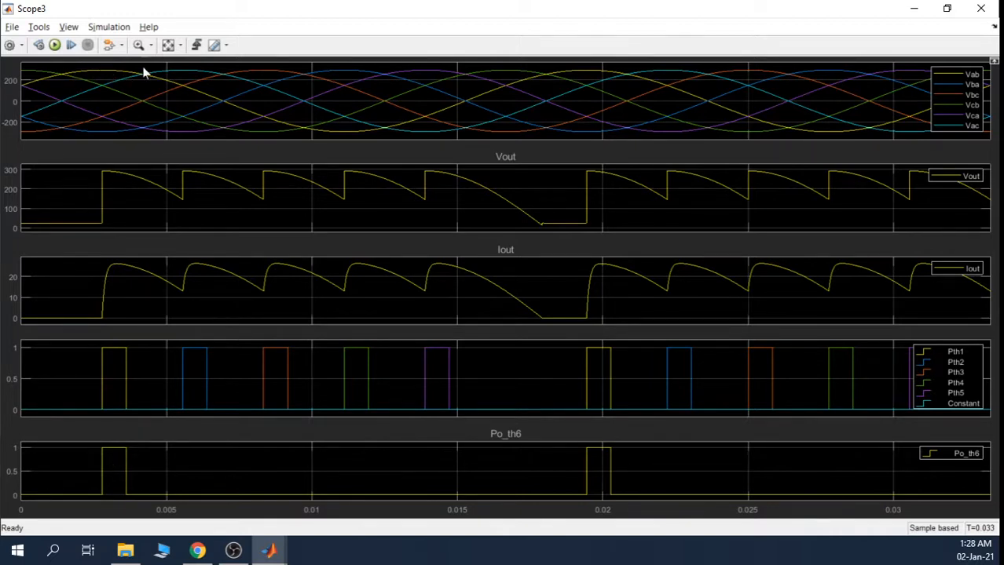
left_click(913, 9)
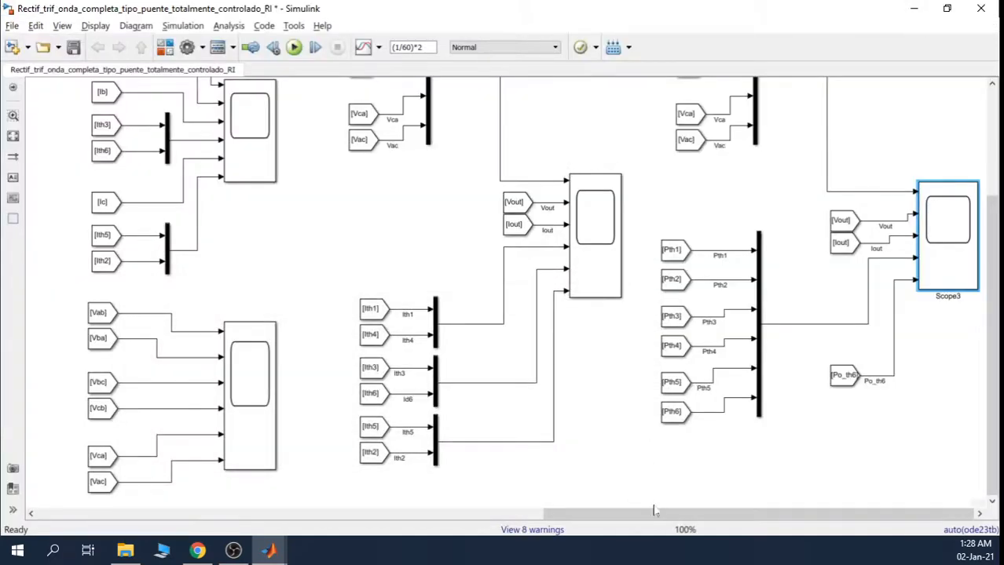
Examine TH1 and TH6 in the bridge together with their gate sources, Pulse Generator and Pulse Generator6.
left_click_drag(617, 514, 258, 509)
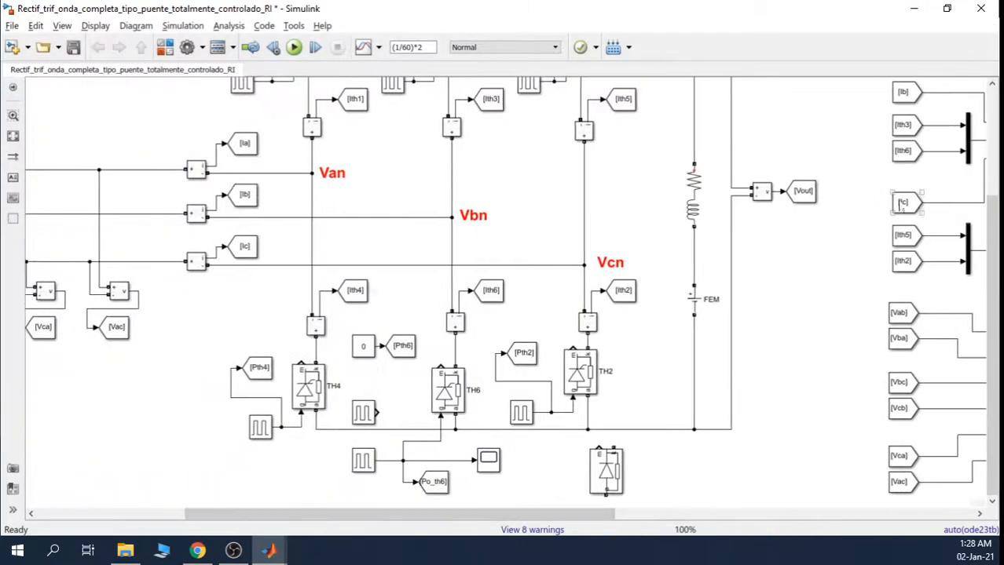
left_click_drag(996, 223, 992, 167)
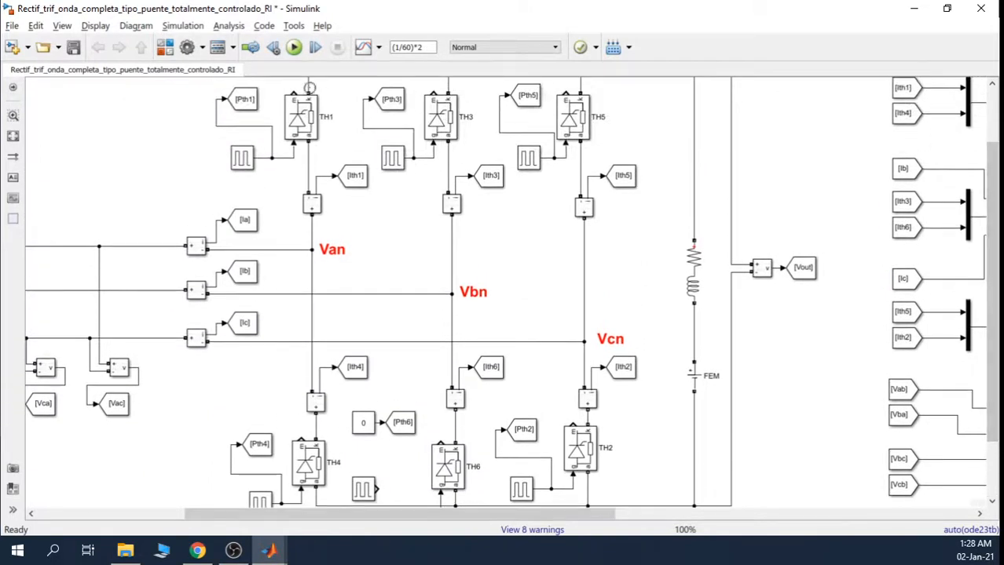
left_click(303, 118)
left_click(444, 462)
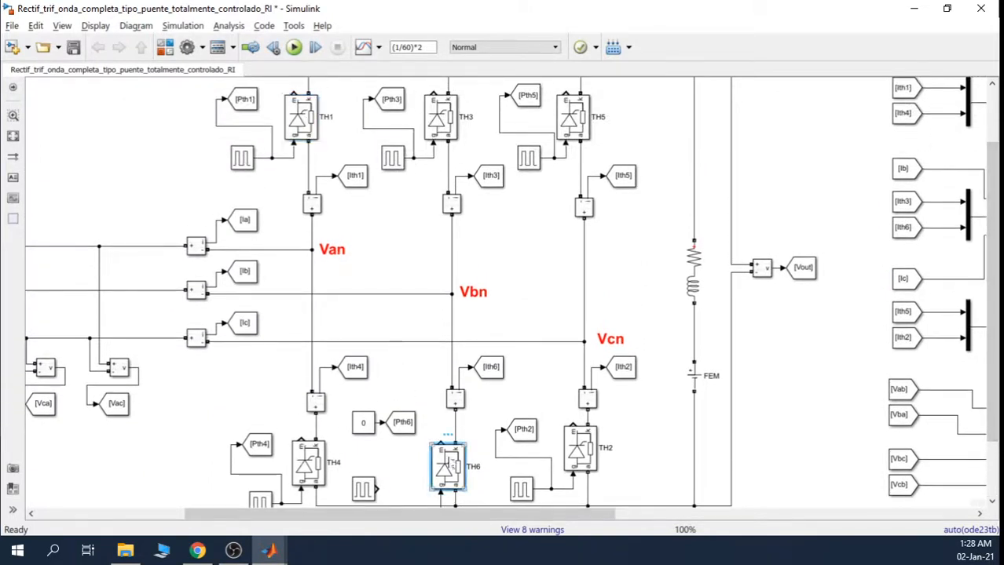
left_click(315, 109)
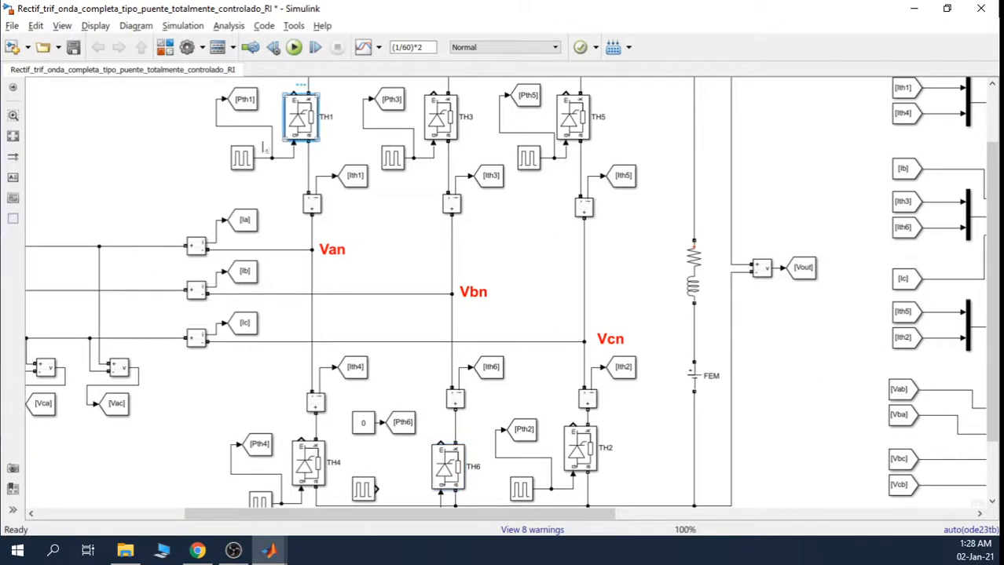
left_click(242, 162)
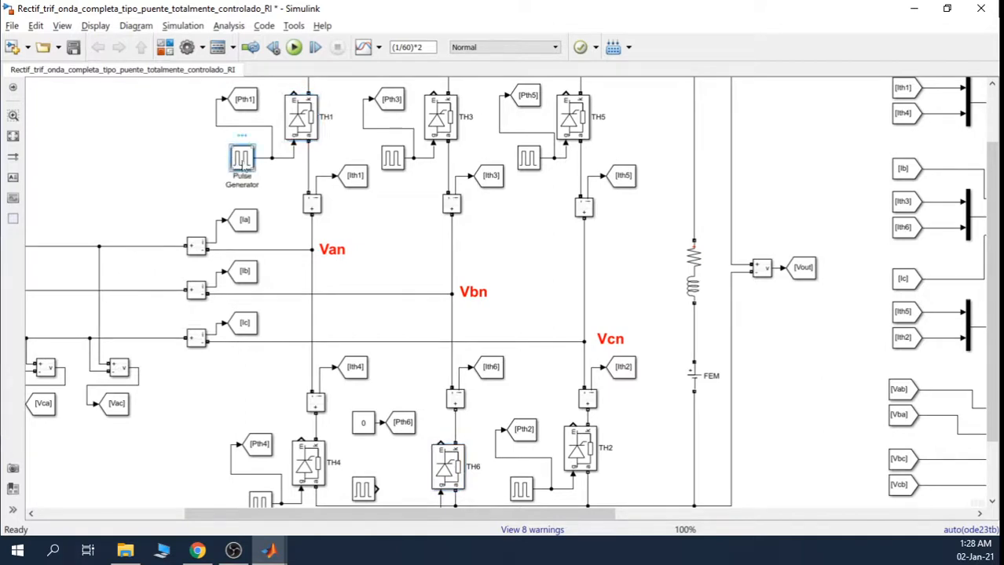
left_click_drag(999, 246, 999, 301)
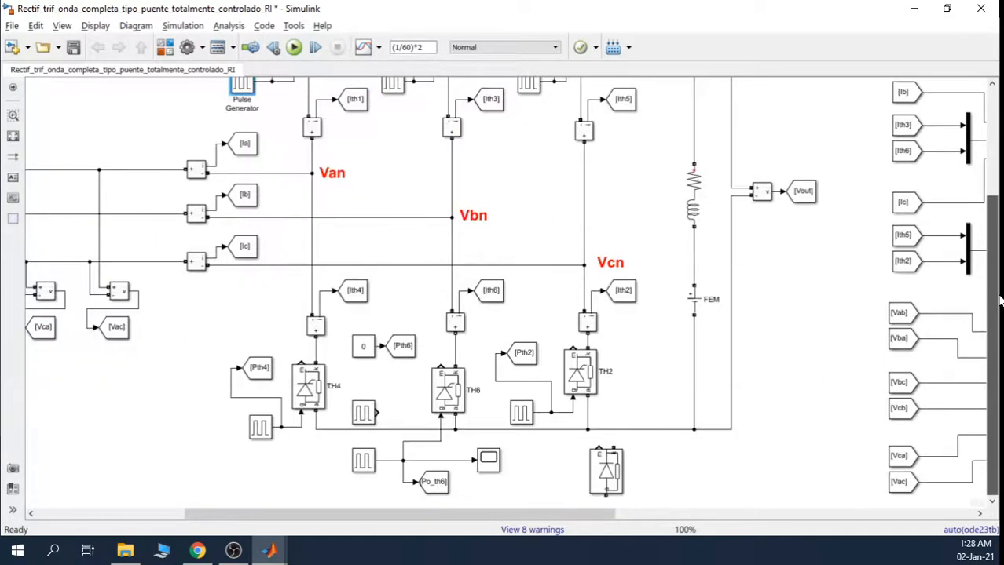
left_click(449, 392)
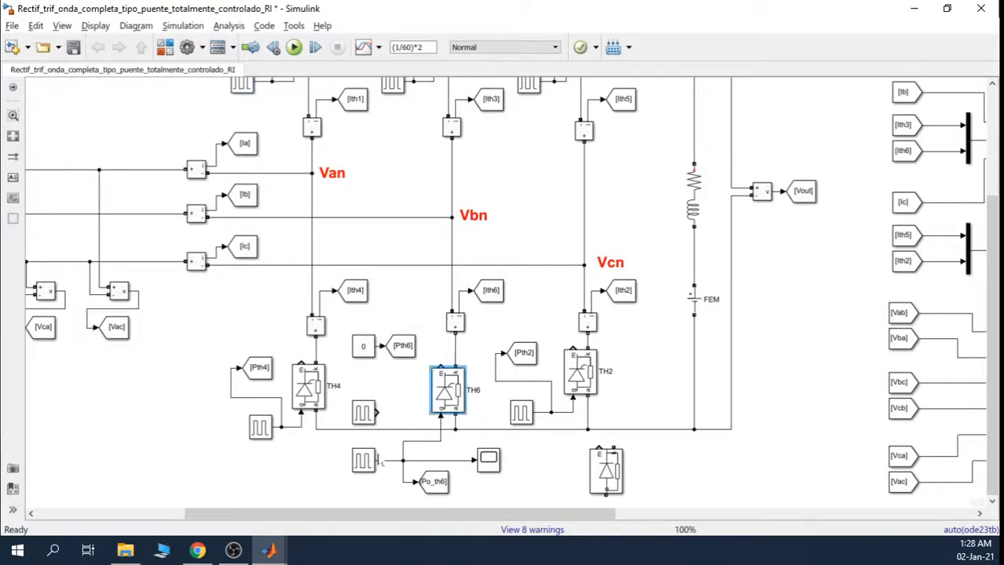
left_click(363, 462)
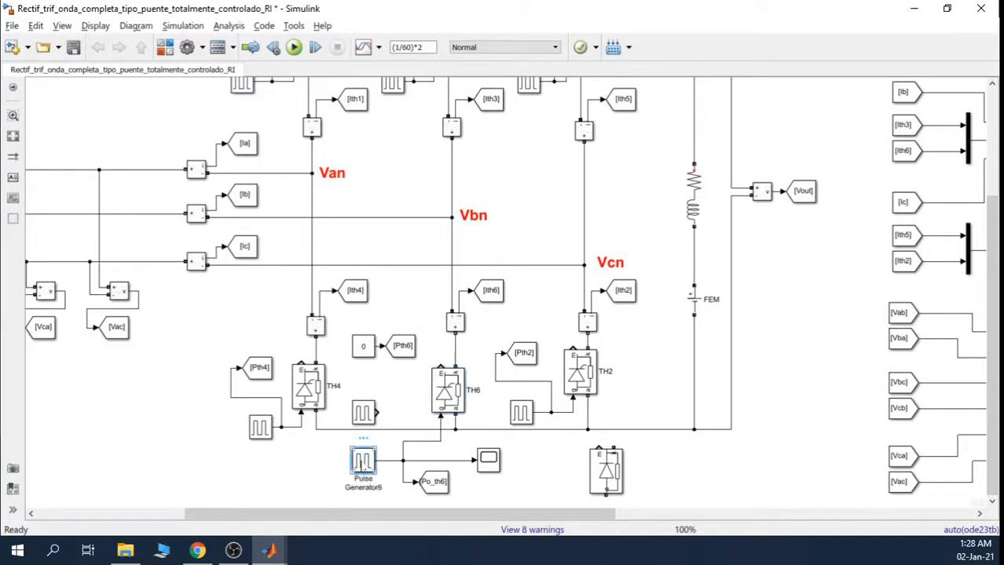
left_click(234, 86)
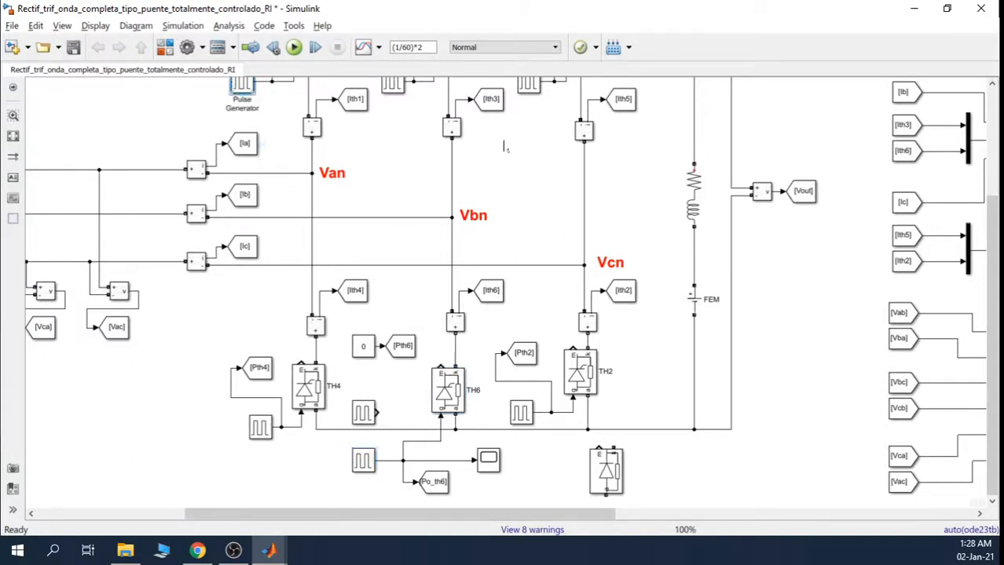
scroll(343, 172, "up", 3)
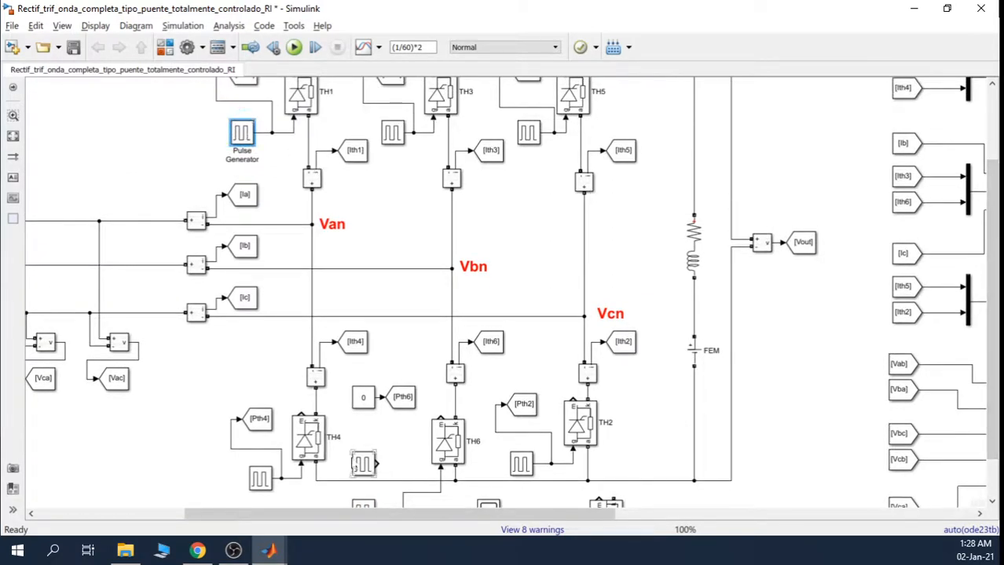
left_click(361, 507)
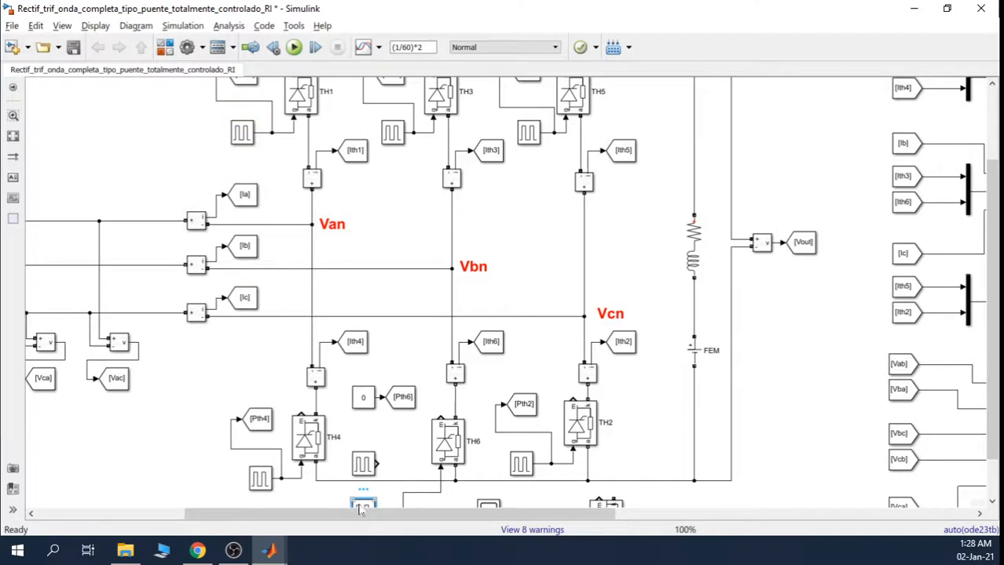
scroll(361, 502, "down", 1)
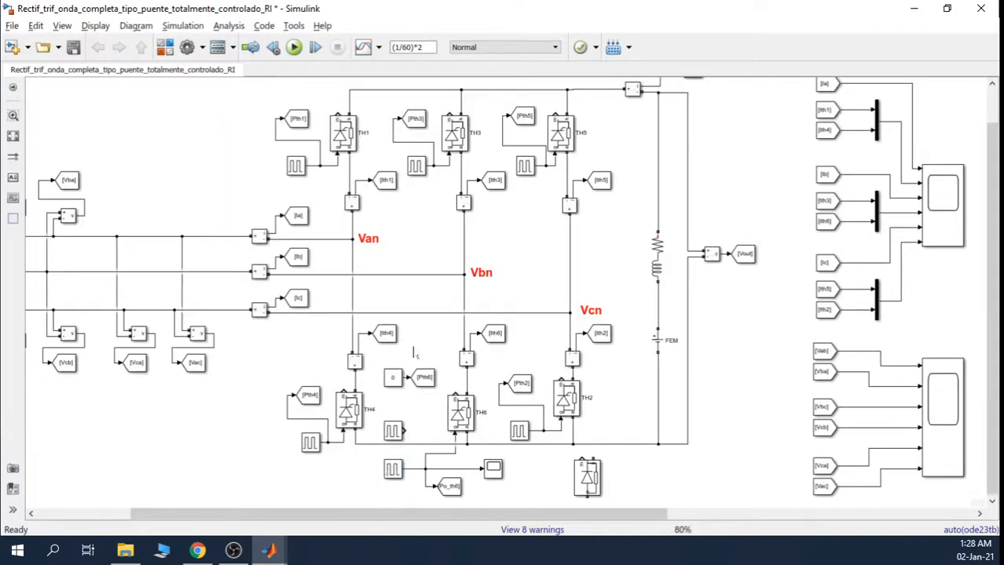
left_click(392, 469)
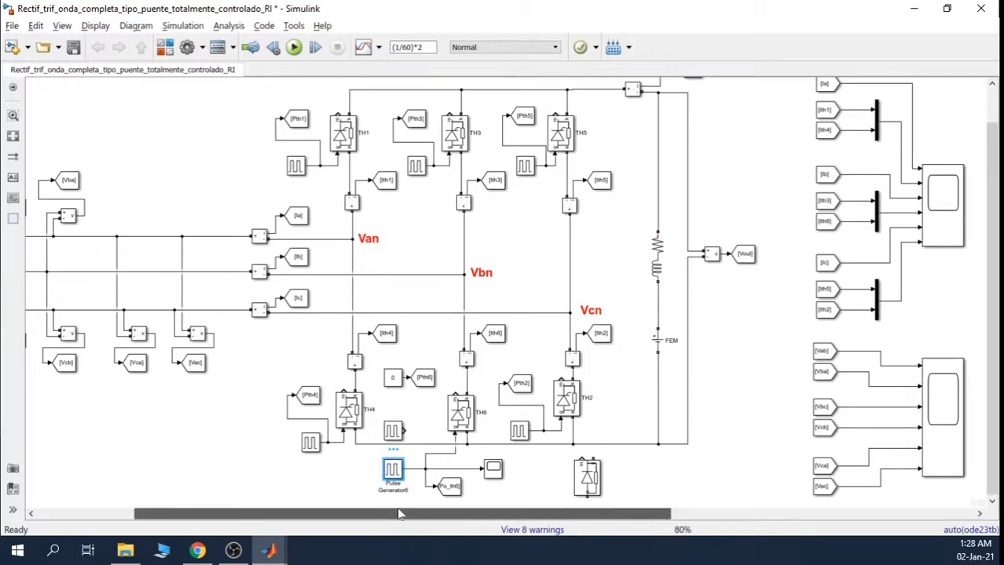
Reopen Scope3 and examine the Vout and Iout waveforms against the gate pulses with Pulse Generator6 driving TH6.
left_click_drag(384, 514, 702, 501)
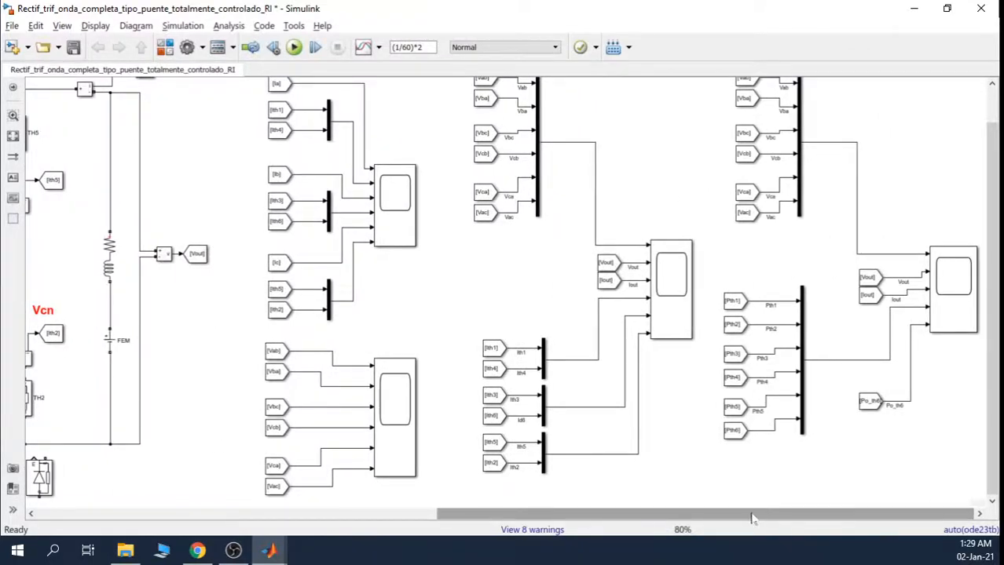
left_click(956, 287)
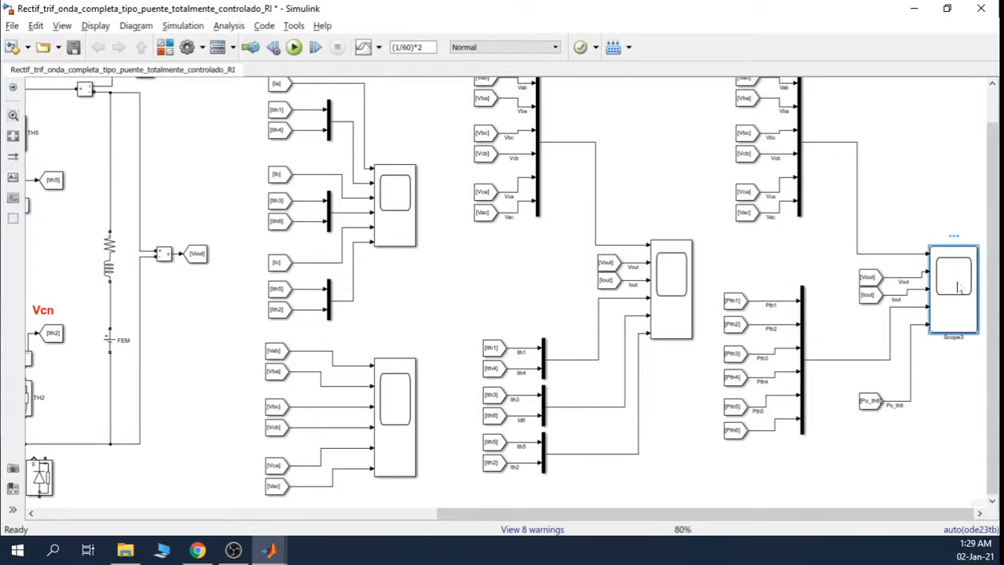
double_click(956, 288)
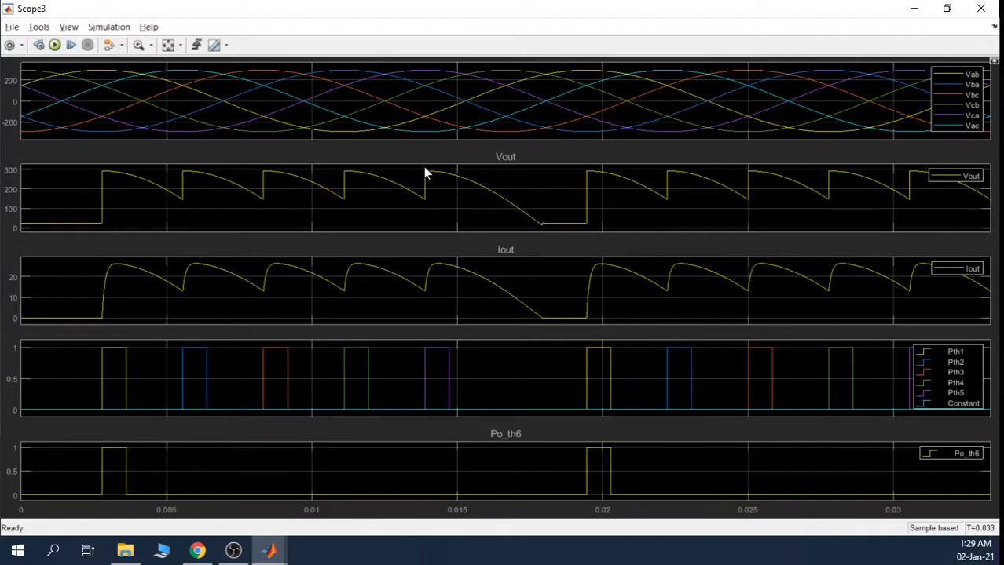
left_click(915, 14)
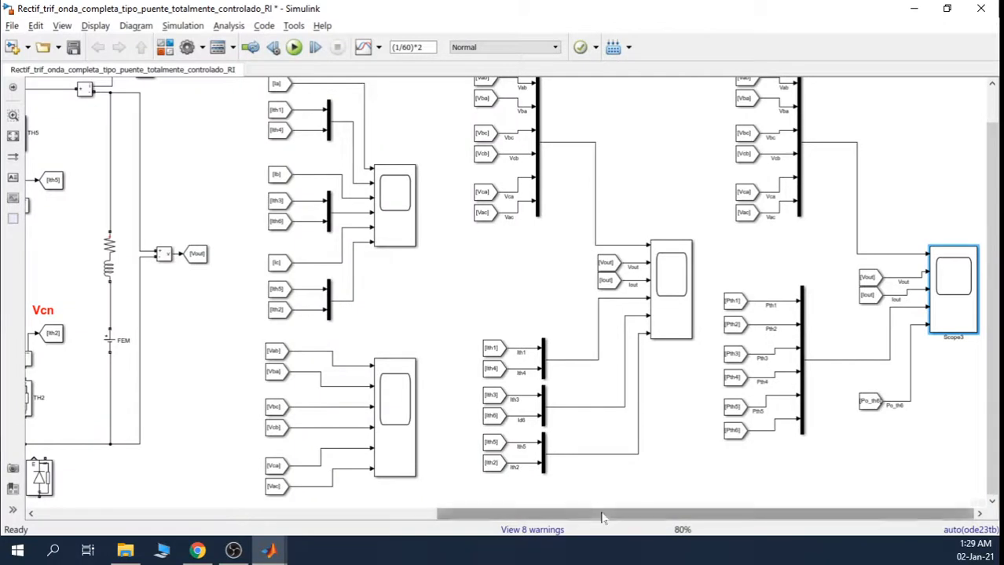
Open Pulse Generator5's block parameters and view its phase delay, keeping the dialog clear of the bridge's upper generators.
left_click_drag(603, 514, 286, 522)
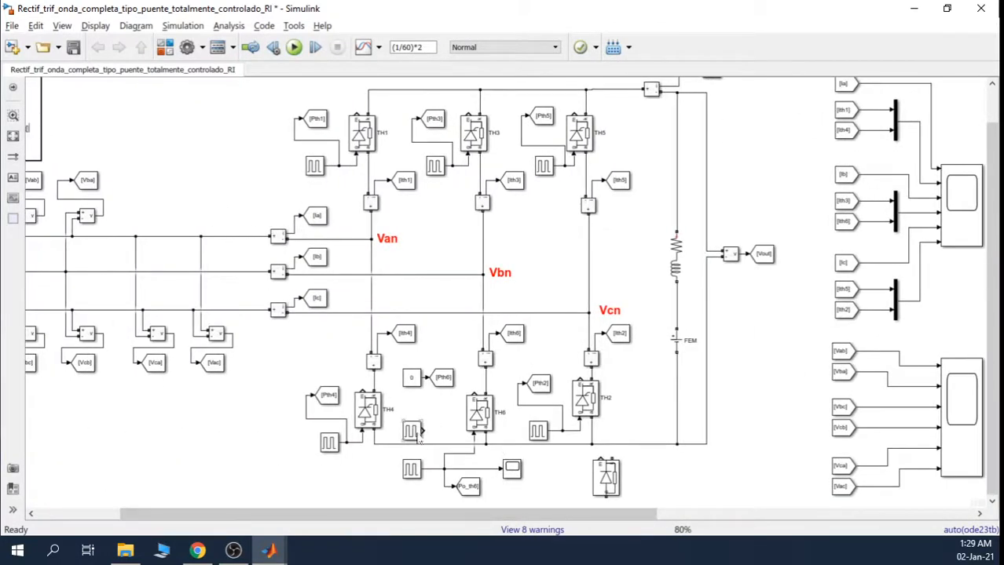
left_click(413, 431)
double_click(411, 432)
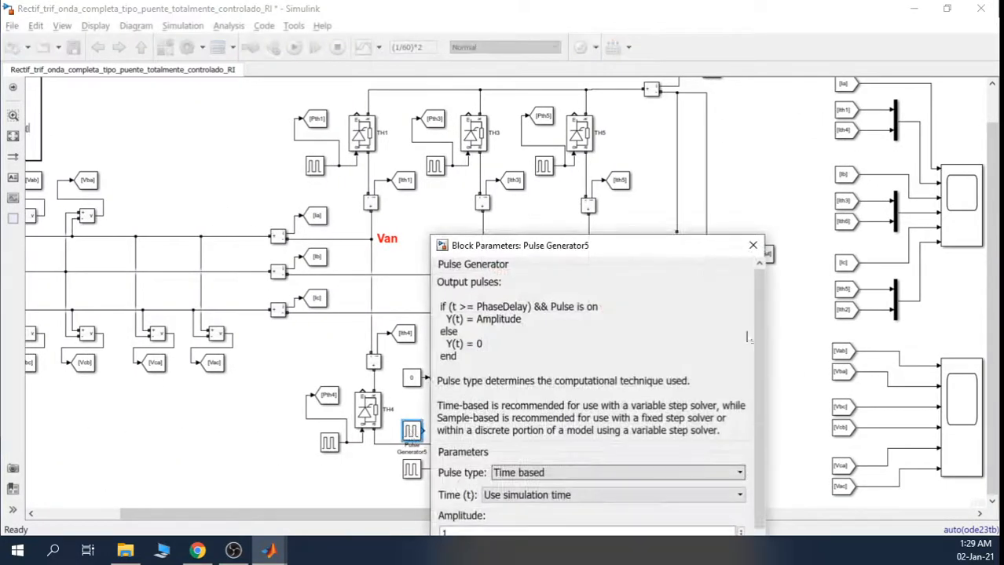
left_click_drag(683, 250, 641, 89)
scroll(721, 212, "down", 3)
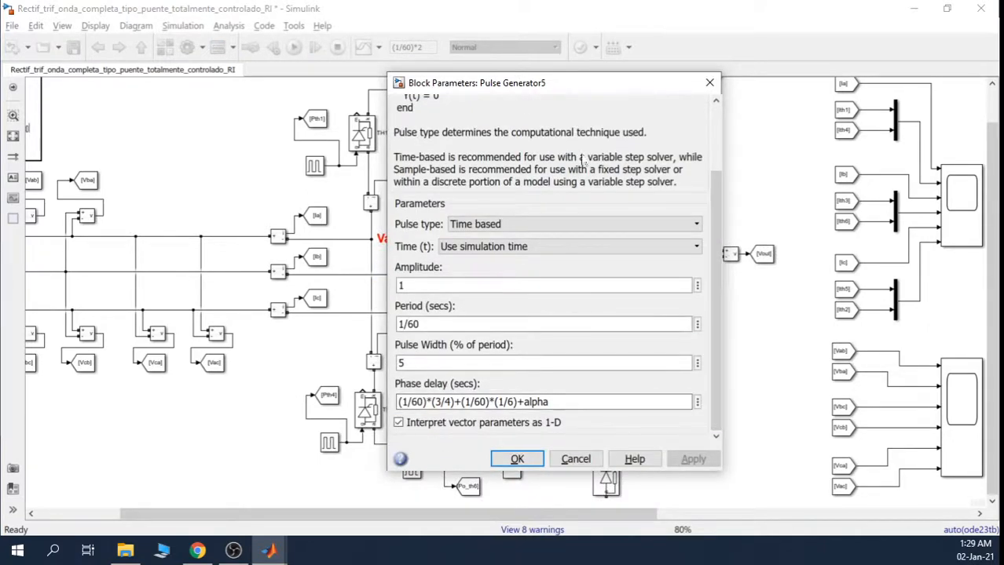
left_click_drag(578, 85, 245, 81)
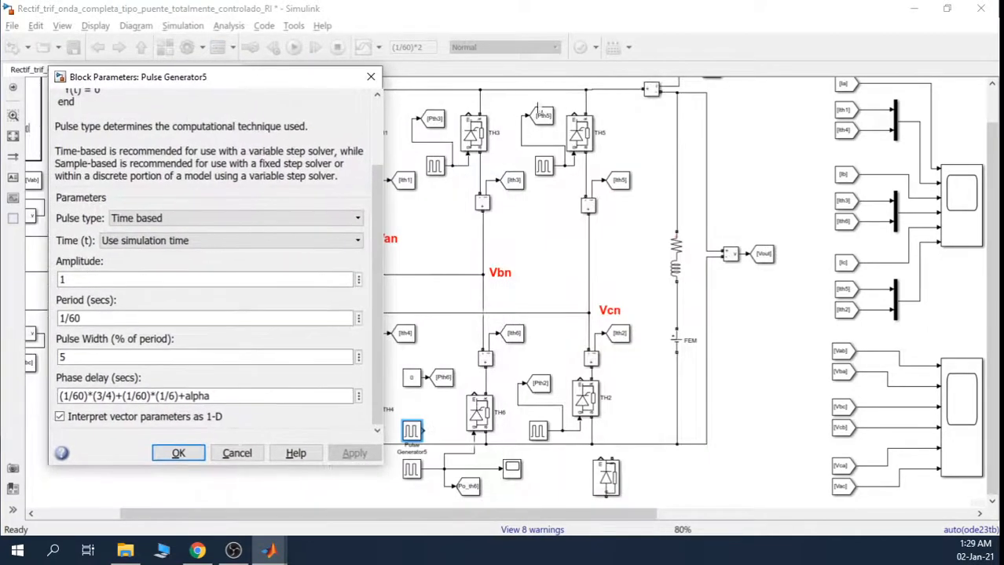
Open Pulse Generator2's block parameters and show them together with Pulse Generator5's, with both phase delays in view.
left_click(544, 168)
double_click(543, 168)
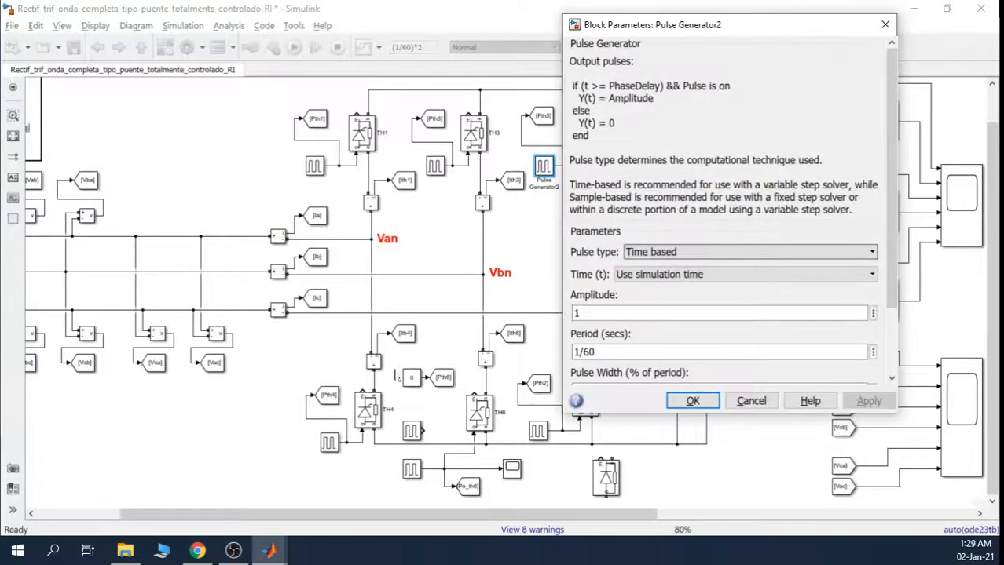
left_click_drag(704, 420, 698, 487)
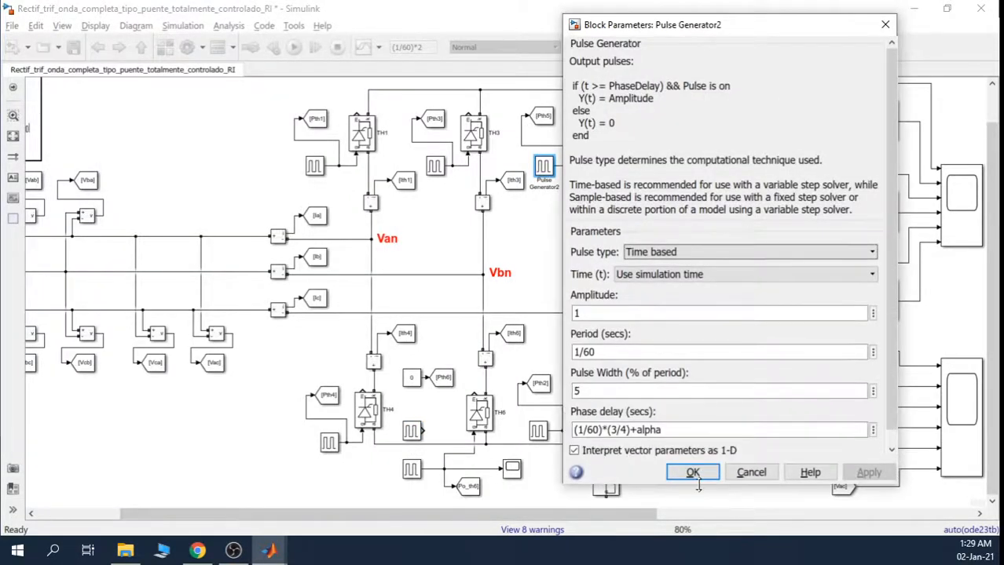
scroll(890, 260, "down", 1)
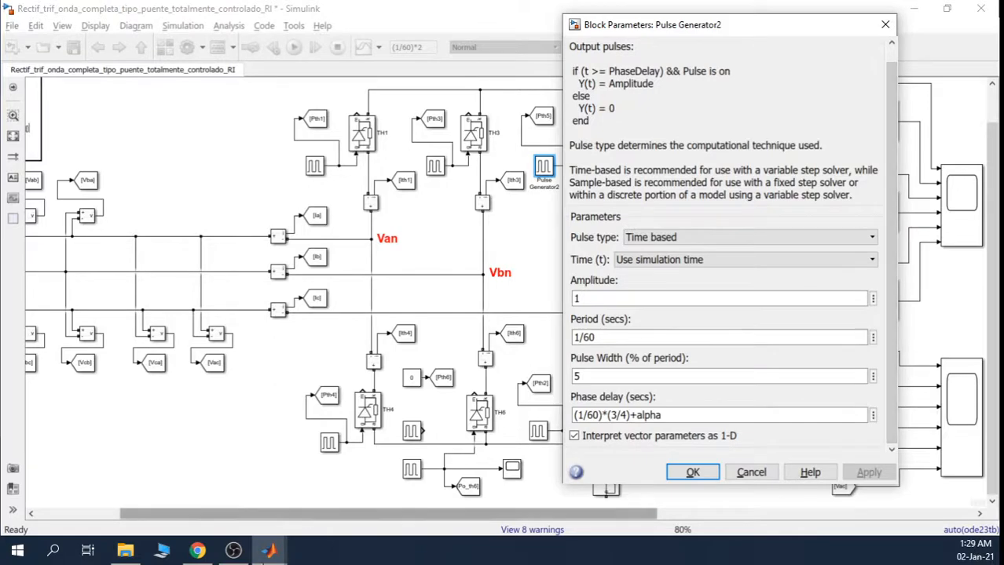
left_click(268, 550)
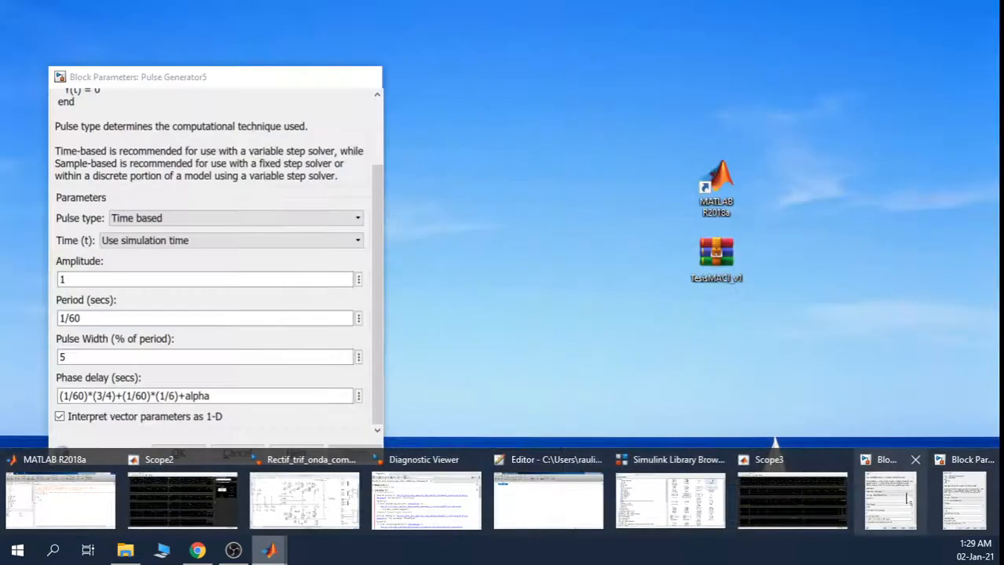
left_click(886, 485)
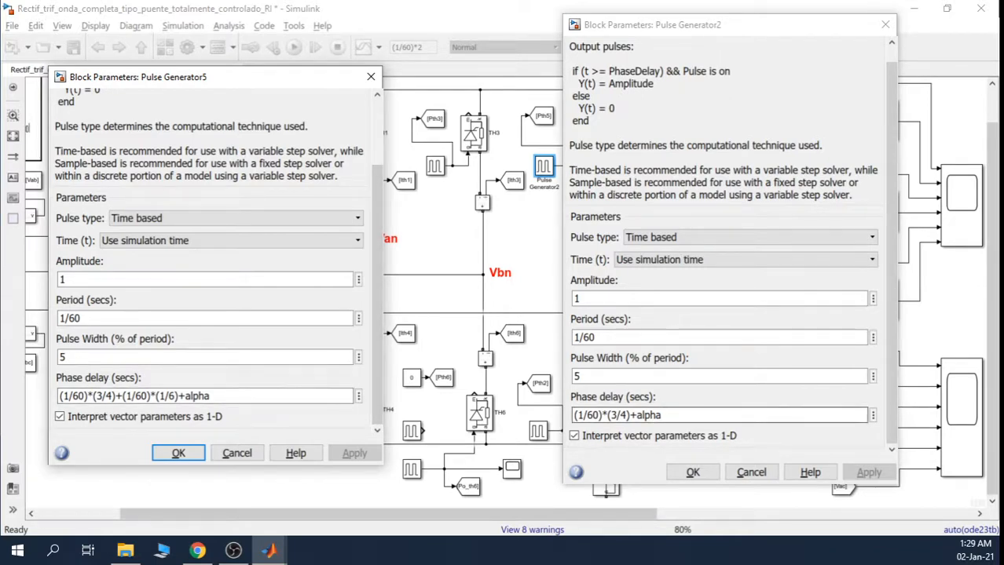
Compare the phase delay expressions of Pulse Generator2 and Pulse Generator5 term by term, then close both parameter dialogs.
left_click_drag(574, 415, 629, 414)
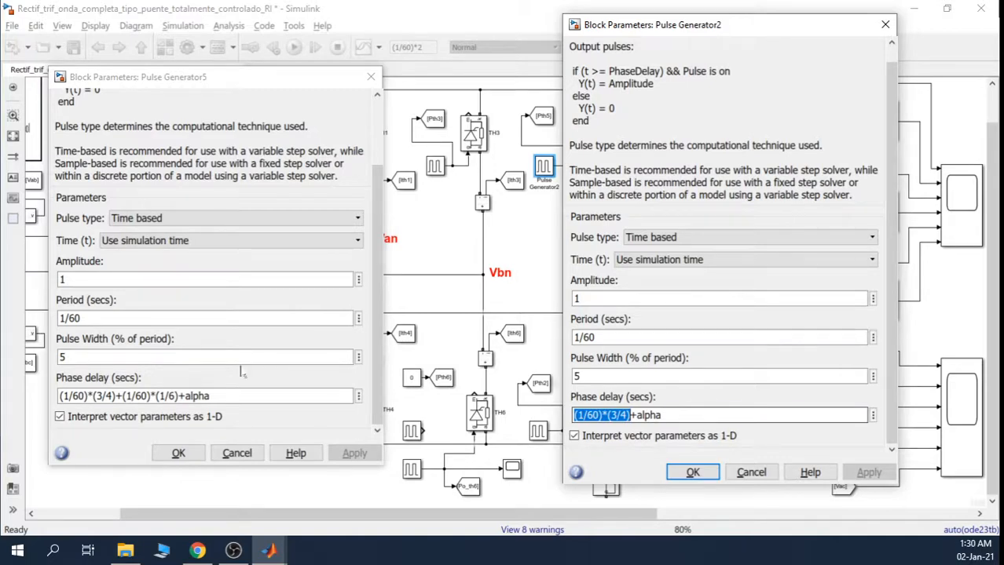
left_click(60, 396)
left_click_drag(60, 396, 117, 396)
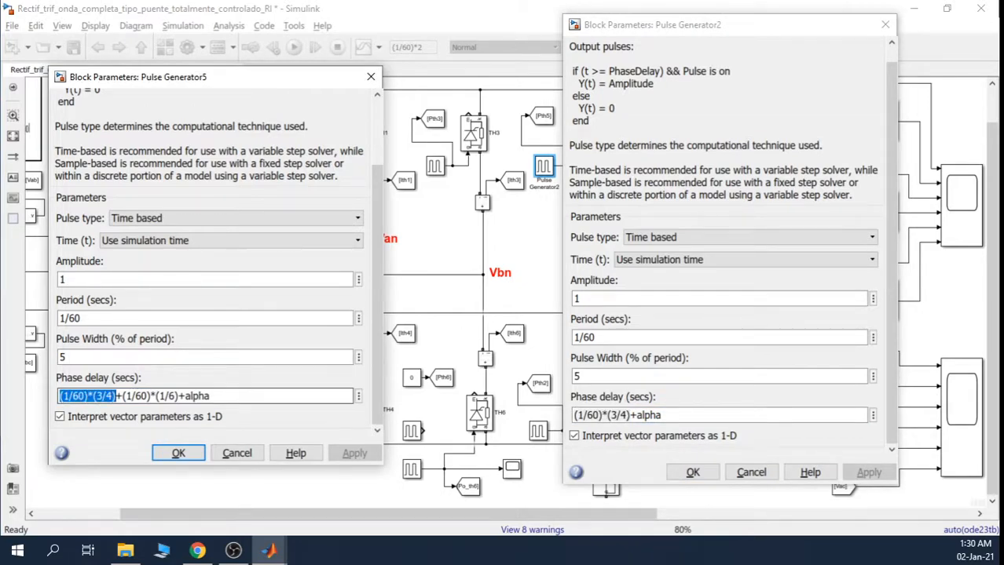
left_click_drag(209, 396, 179, 396)
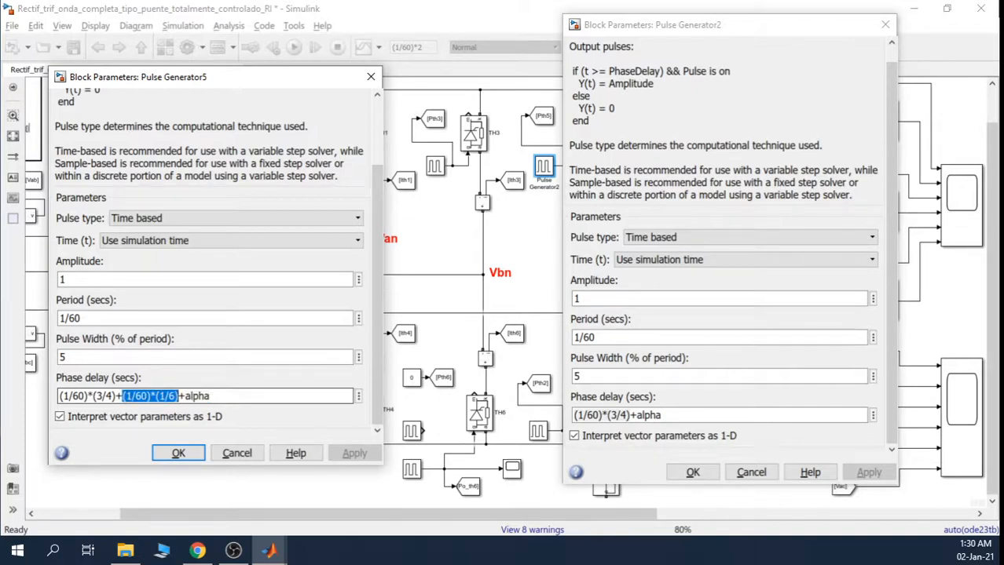
left_click(370, 76)
left_click(885, 24)
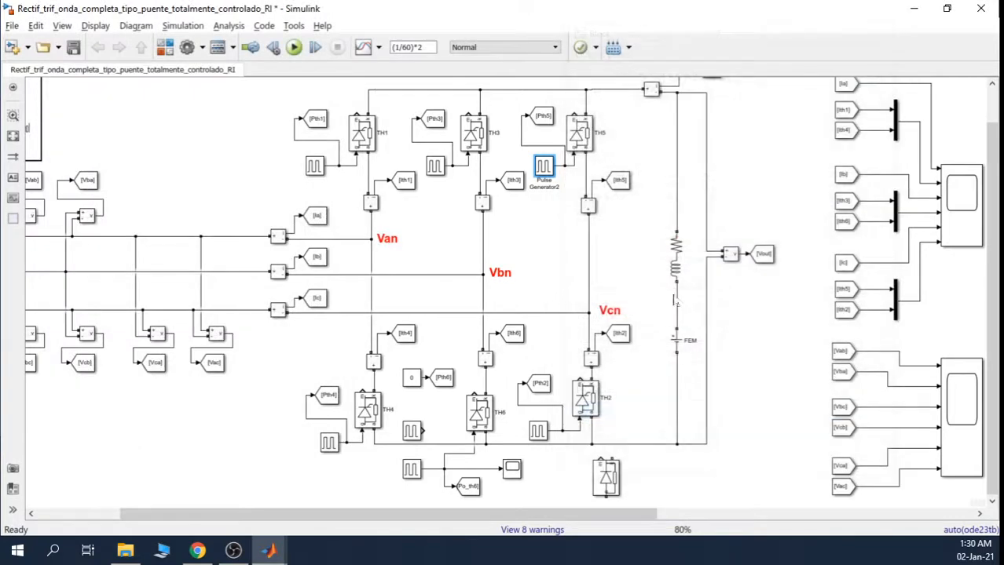
Examine thyristors TH4 and TH2 and the pulse generators that feed their gates.
left_click(553, 476)
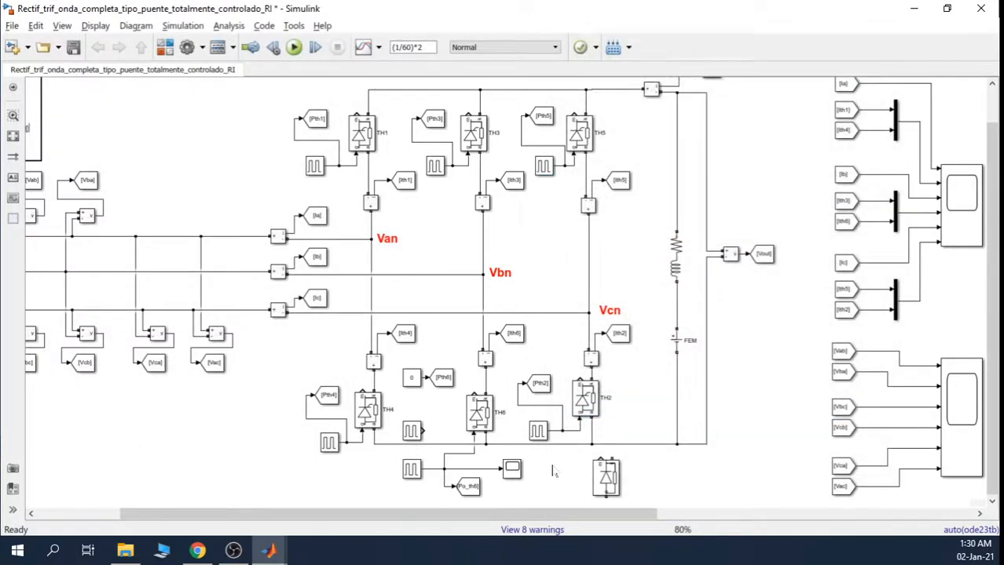
left_click(537, 430)
left_click(329, 446)
left_click(367, 421)
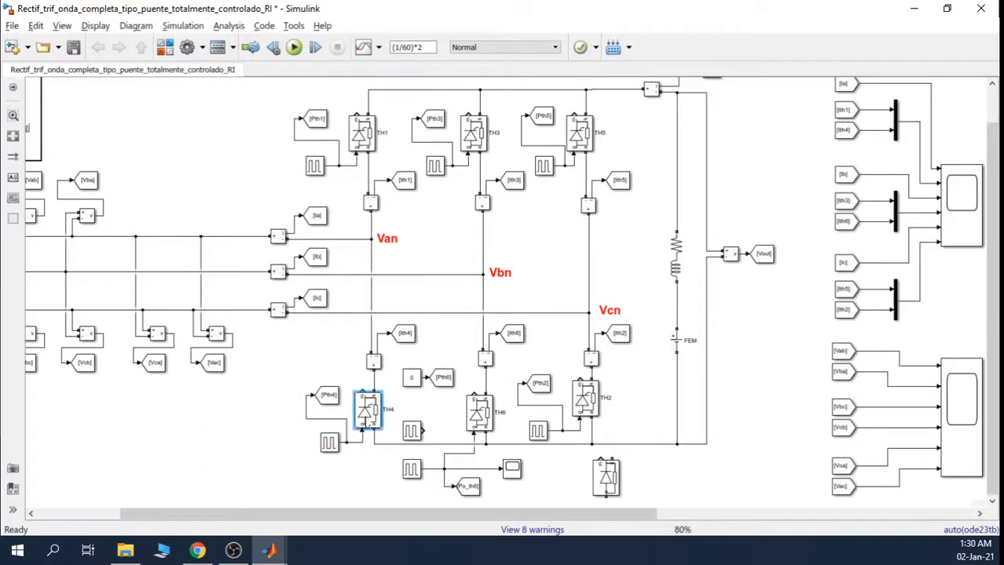
left_click(587, 402)
left_click(630, 406)
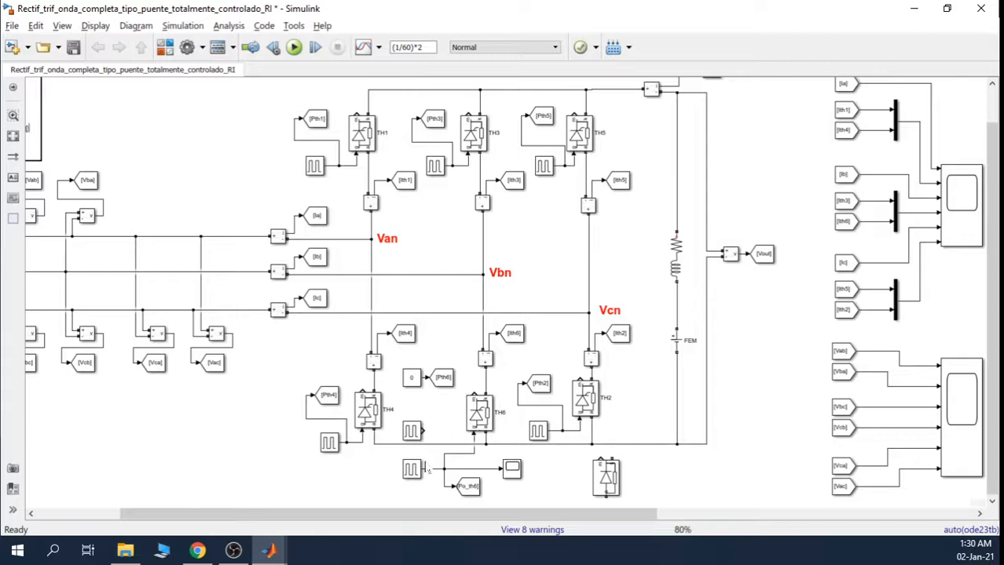
Delete the line that connects Pulse Generator6's output to TH6's gate.
left_click(413, 432)
left_click(442, 420)
left_click(413, 475)
left_click(384, 478)
left_click(469, 454)
key("Delete")
Add an Add block from Simulink's Math Operations library to the model, beside Pulse Generator5 and Pulse Generator6.
left_click(166, 47)
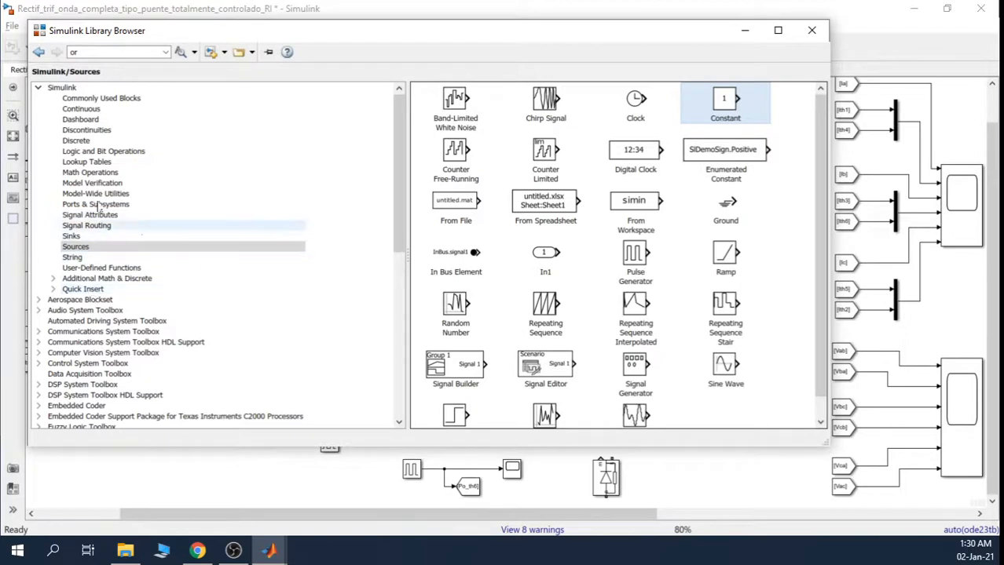
left_click(214, 173)
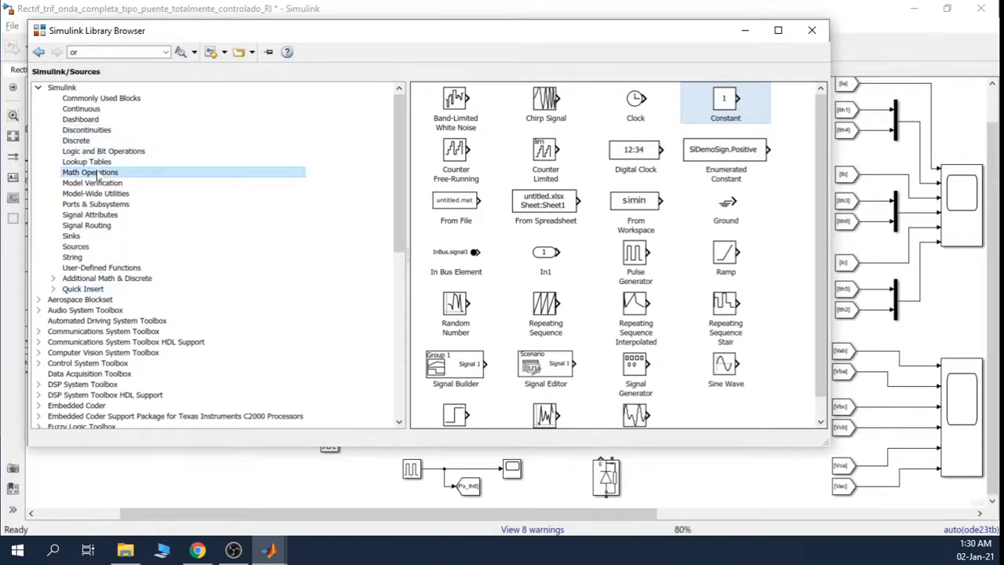
left_click(512, 102)
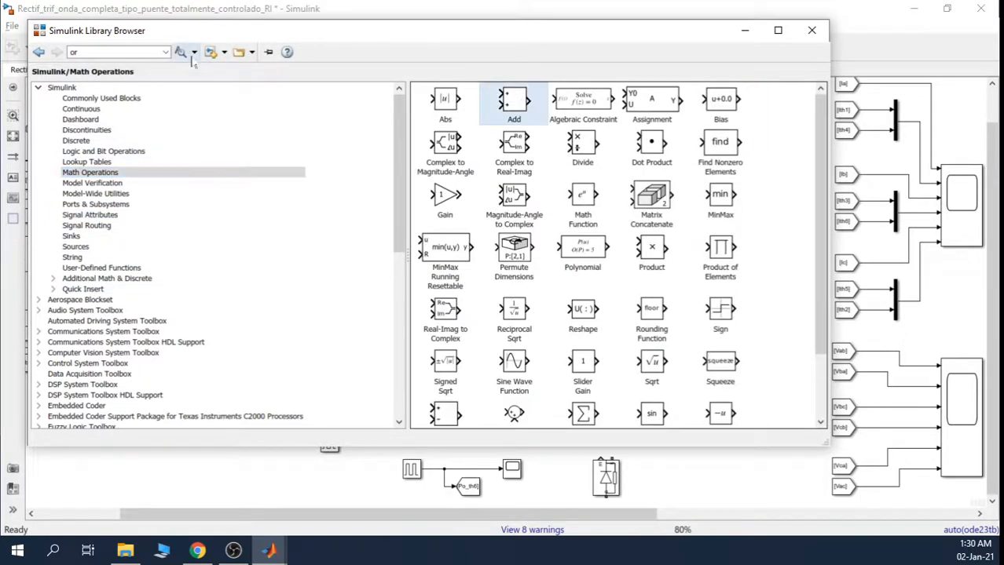
left_click_drag(149, 32, 483, 41)
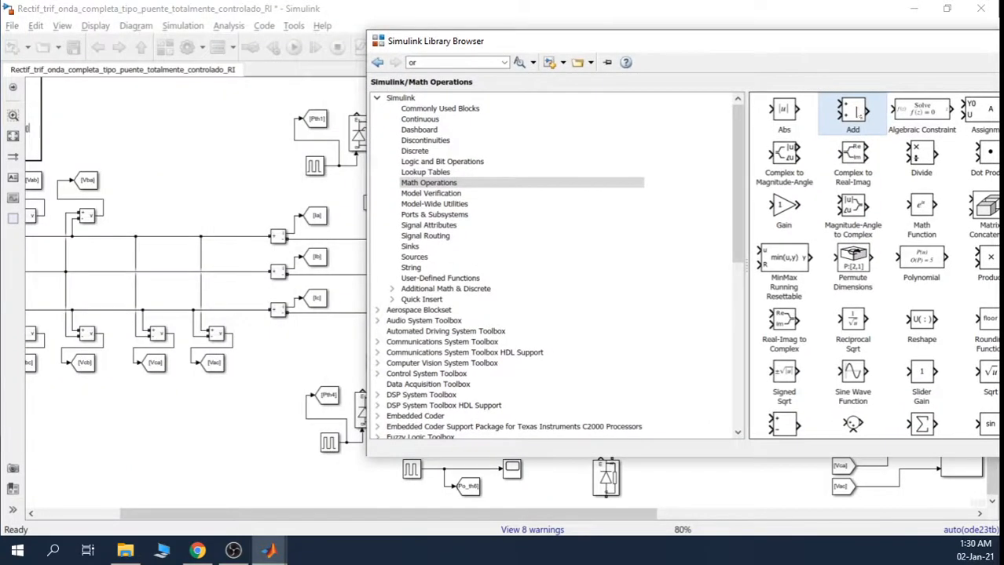
mouse_move(854, 114)
left_mouse_down()
mouse_move(505, 209)
mouse_move(358, 482)
mouse_move(450, 427)
mouse_move(445, 412)
mouse_move(444, 432)
mouse_move(459, 430)
mouse_move(423, 406)
mouse_move(432, 440)
mouse_move(423, 444)
left_mouse_up()
Wire Pulse Generator5 and Pulse Generator6 to the Add block's two inputs and arrange both generators close beside it.
scroll(357, 483, "down", 1)
left_click_drag(416, 485, 414, 485)
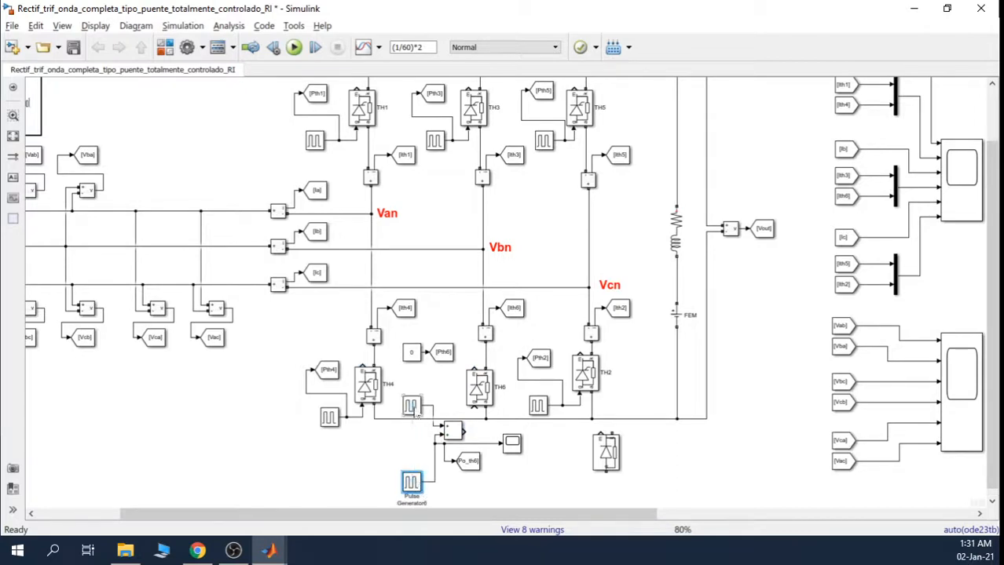
left_click_drag(410, 406, 411, 437)
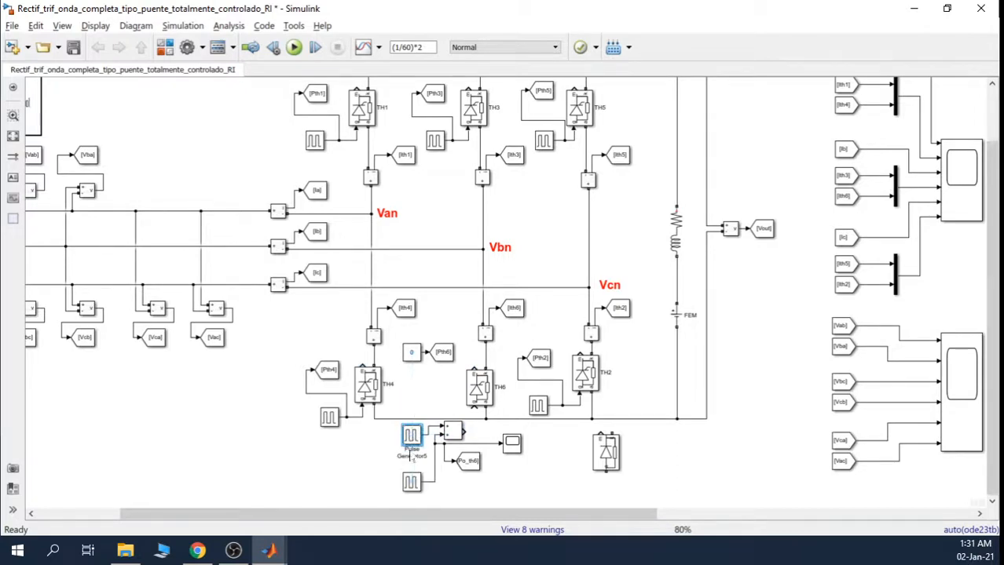
left_click_drag(411, 482, 414, 477)
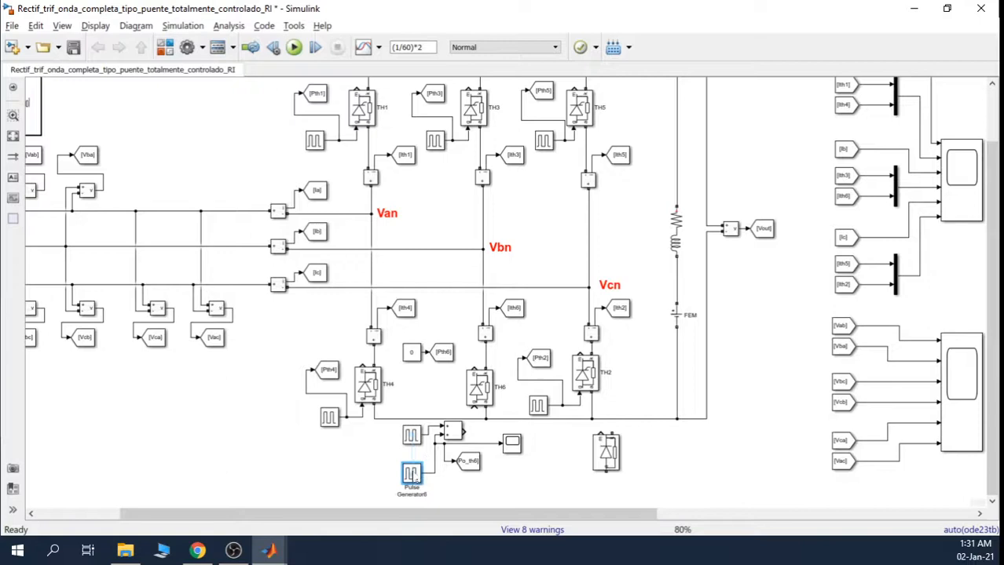
left_click(542, 493)
Connect the Add block's output to TH6's gate, and feed the Pth6 tag from that gate line in place of the deleted Constant block.
left_click_drag(464, 430, 473, 408)
left_click(403, 351)
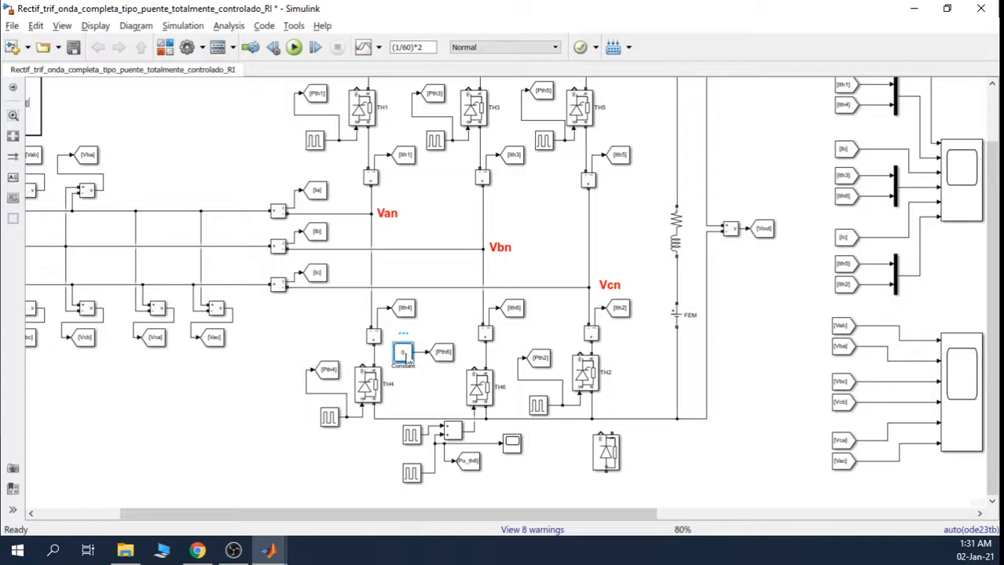
key("Delete")
left_click_drag(429, 352, 474, 416)
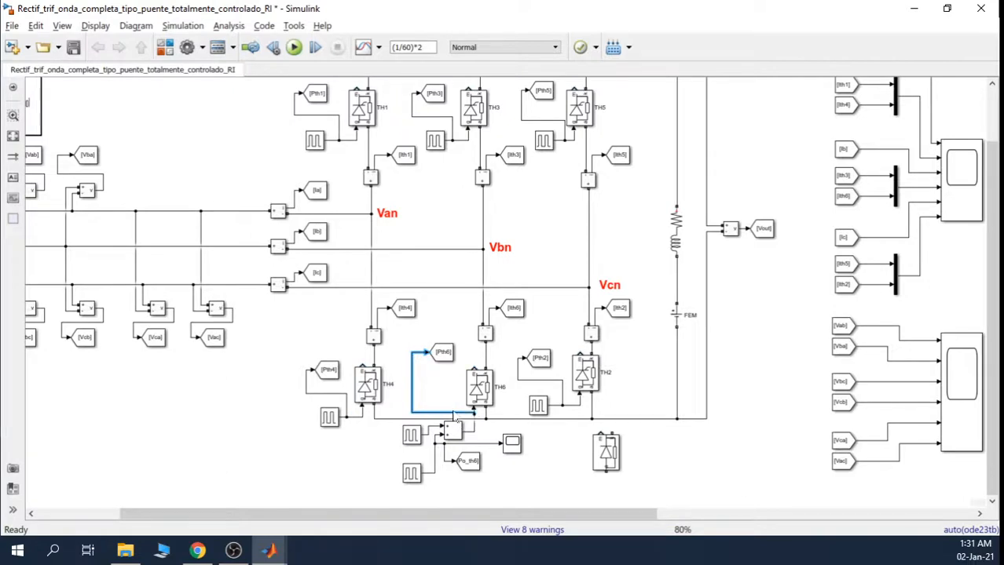
left_click(447, 397)
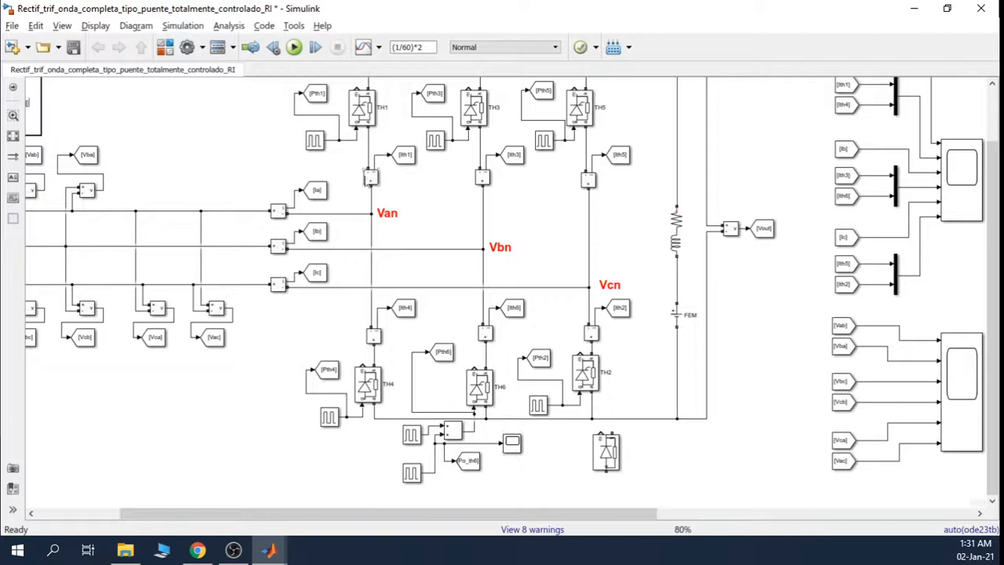
Rerun the simulation with the summed pulses driving TH6's gate and examine Vout, Iout and the gate pulses in Scope3.
left_click(293, 47)
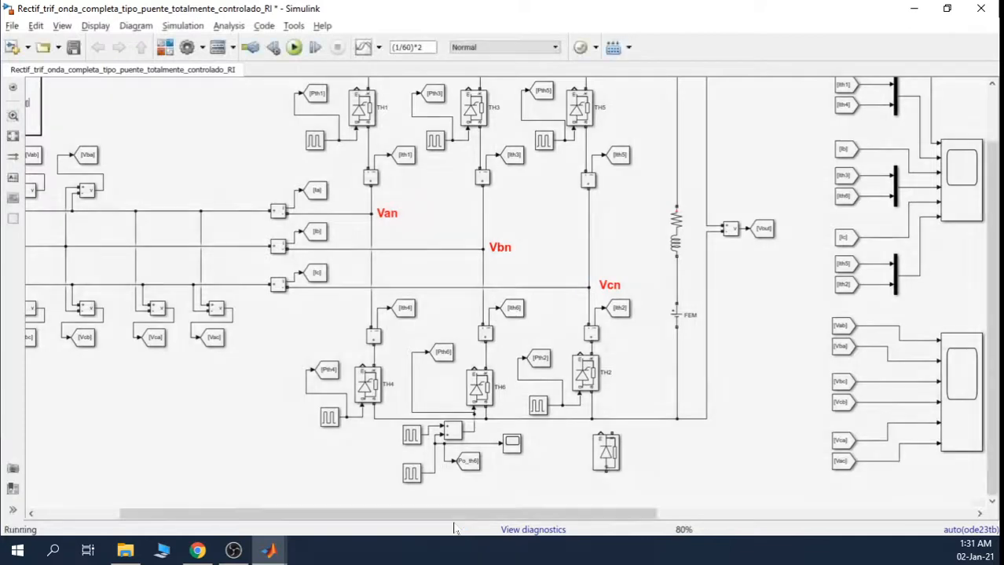
left_click_drag(458, 516, 754, 518)
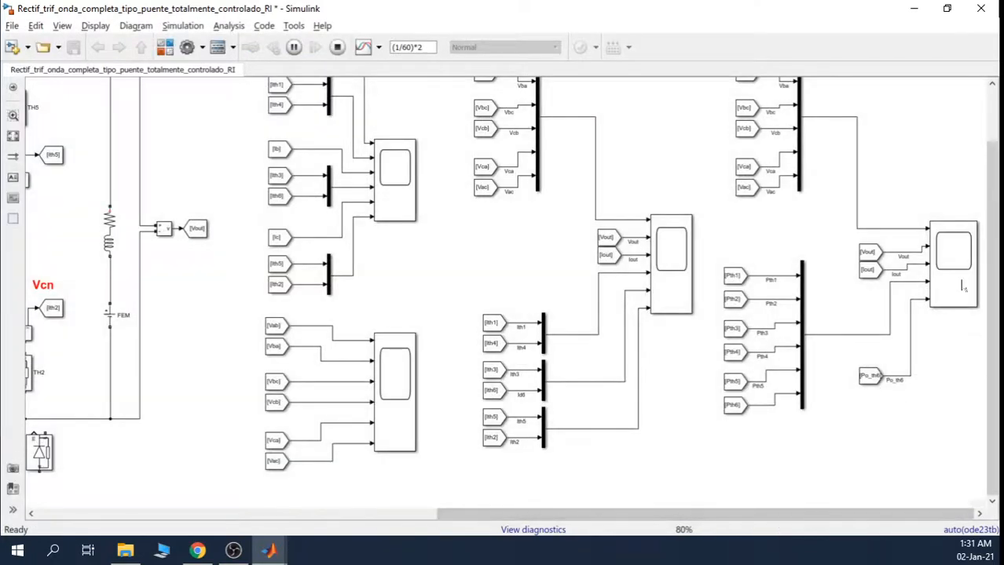
left_click(962, 281)
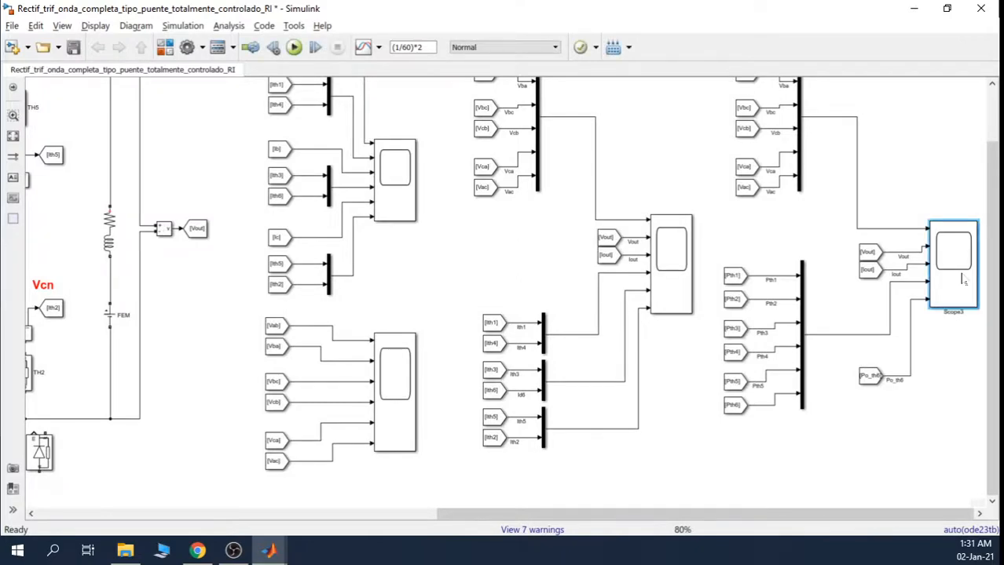
double_click(962, 282)
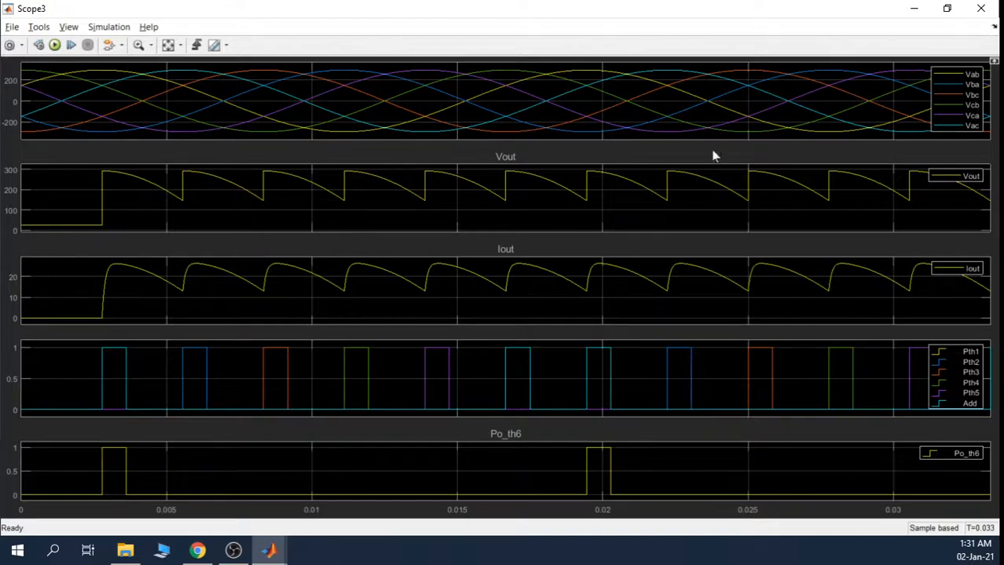
left_click(916, 16)
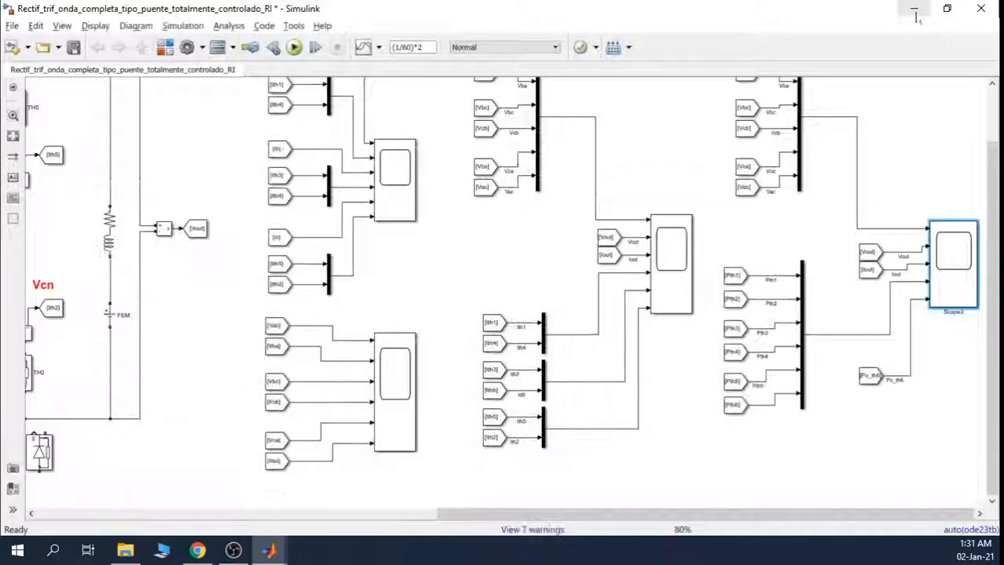
left_click_drag(586, 515, 187, 515)
left_click_drag(985, 239, 960, 92)
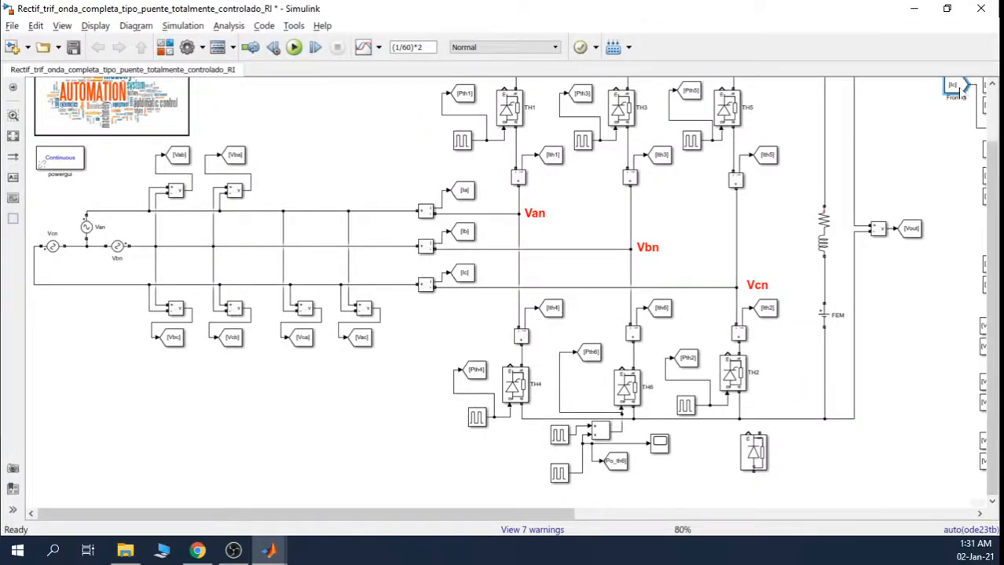
key("ctrl+z")
left_click_drag(994, 182, 999, 140)
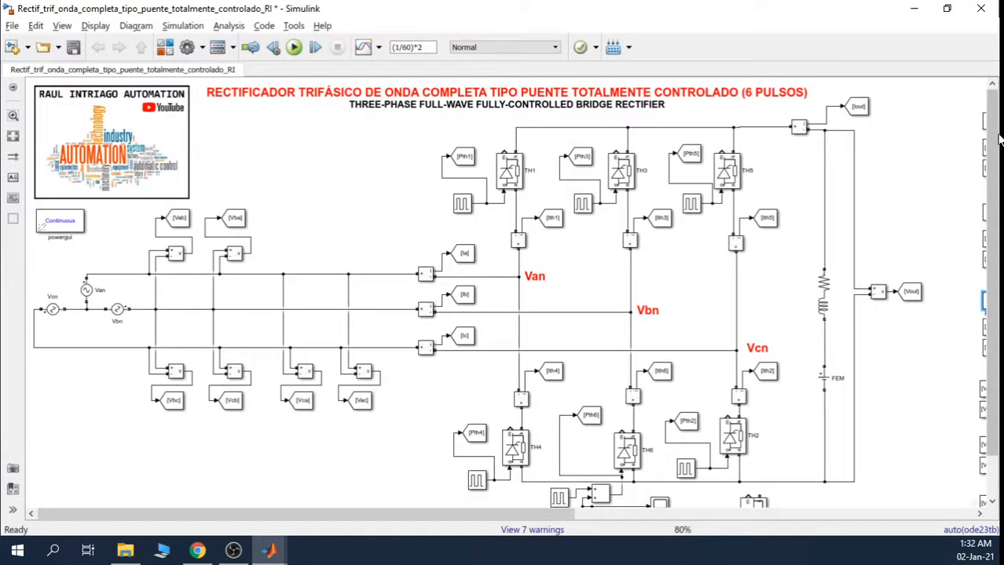
left_click(656, 107)
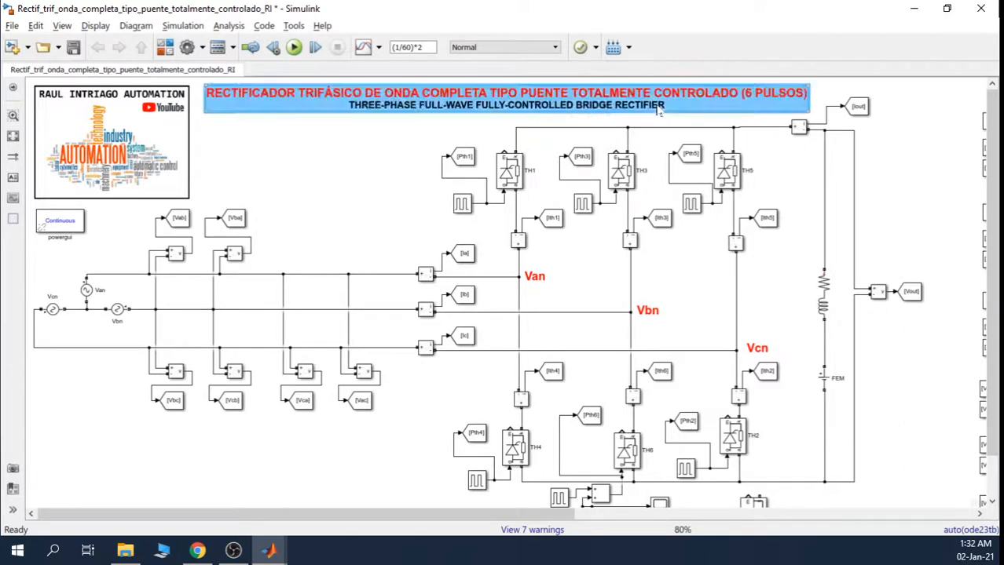
left_click(901, 198)
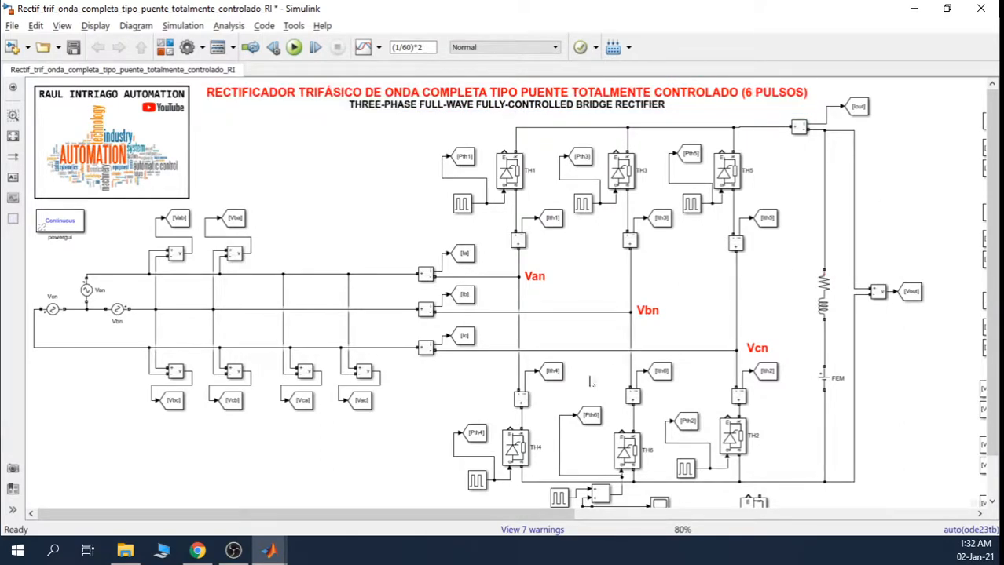